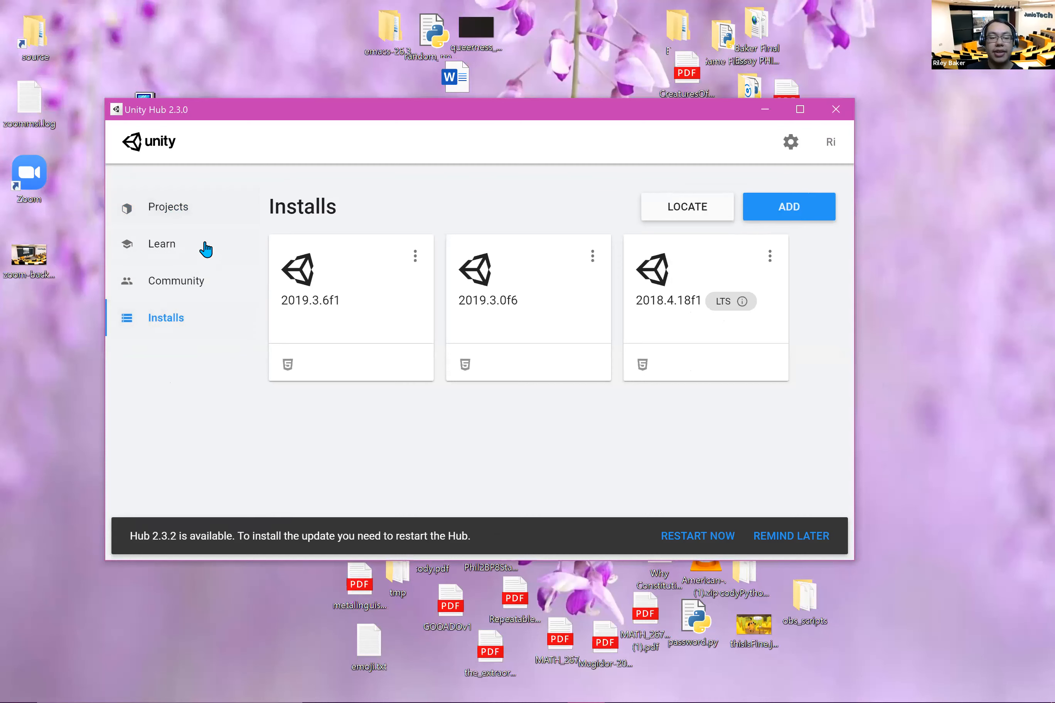
Step: Start a new project with Unity version 2019.3.6f1 from the Unity Hub projects list
{"action": "left_click", "coordinate": [192, 219]}
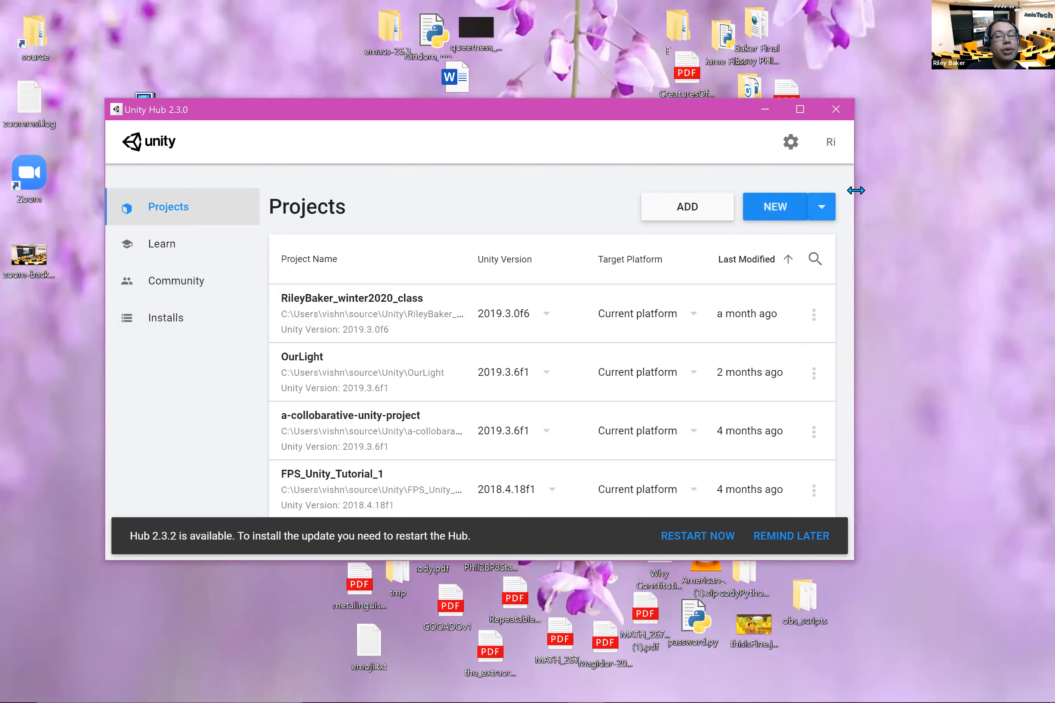
{"action": "left_click", "coordinate": [824, 210]}
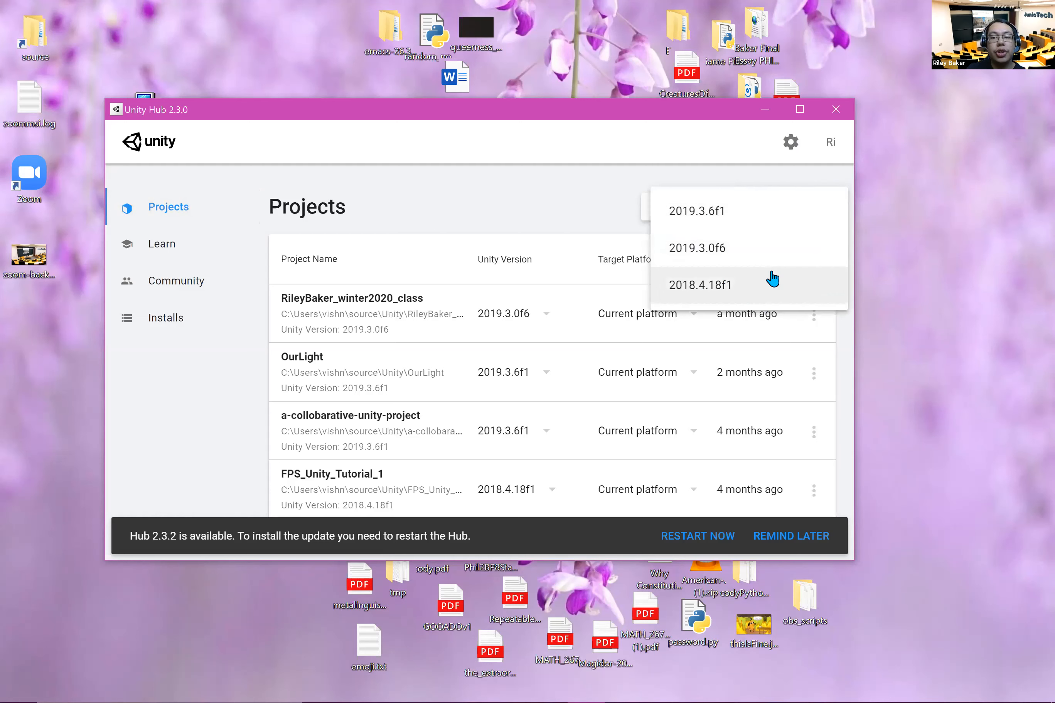
{"action": "left_click", "coordinate": [748, 213]}
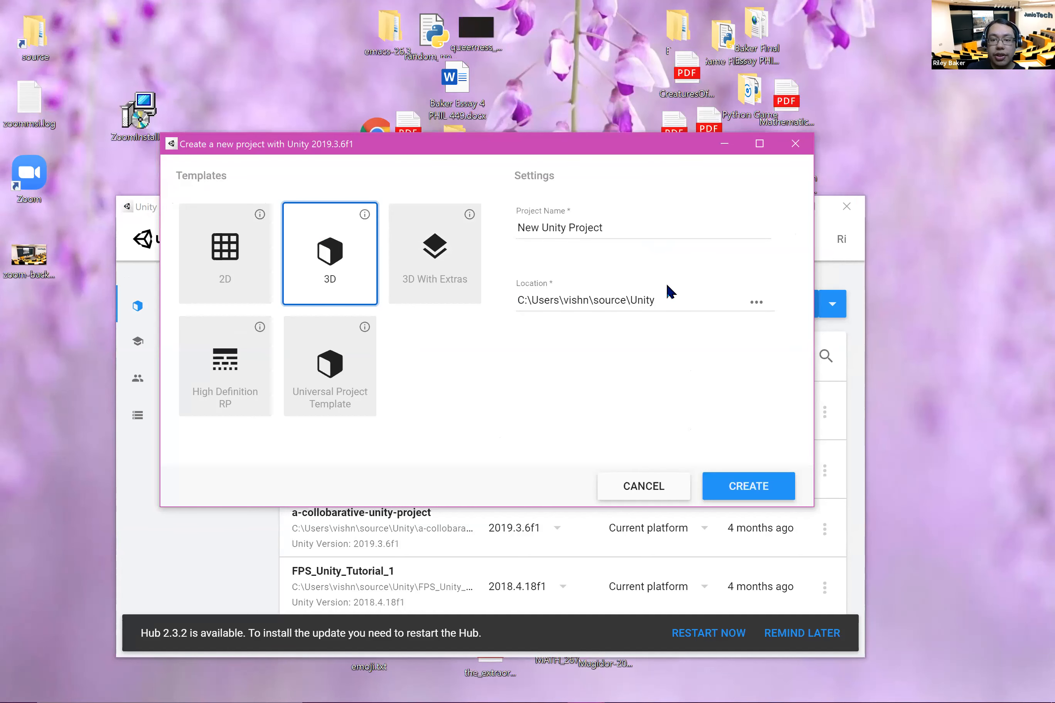
{"action": "left_click_drag", "start_coordinate": [650, 300], "coordinate": [550, 287]}
{"action": "left_click", "coordinate": [545, 335]}
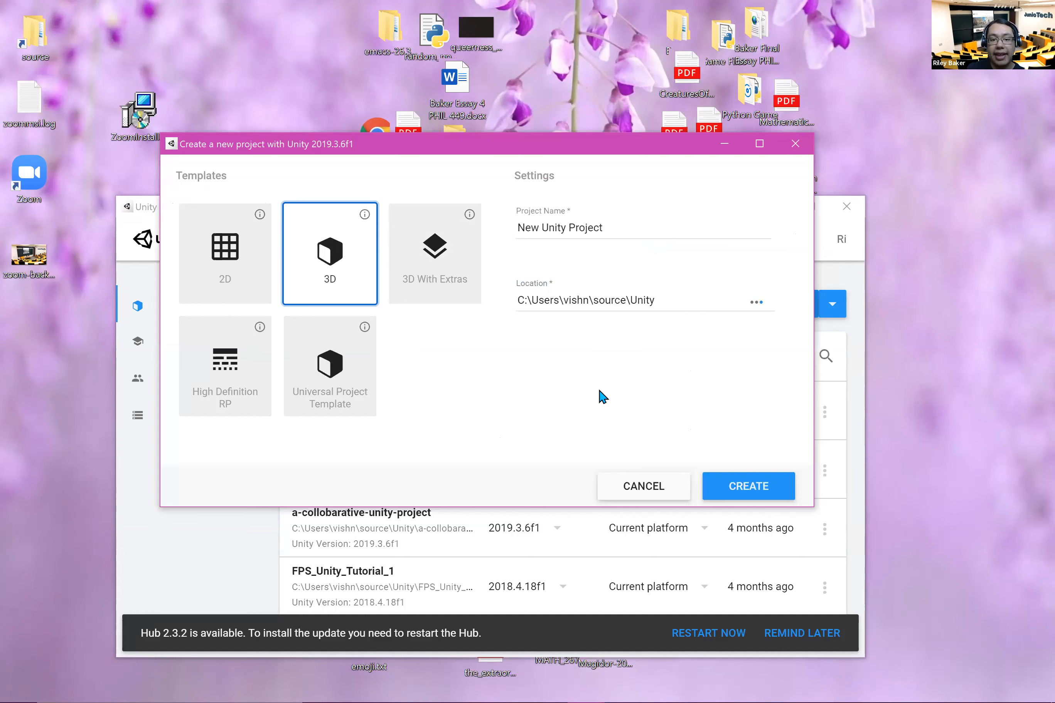
Step: Name the project with the owner's full name followed by "_summer2020_1_class"
{"action": "left_click_drag", "start_coordinate": [628, 225], "coordinate": [504, 224]}
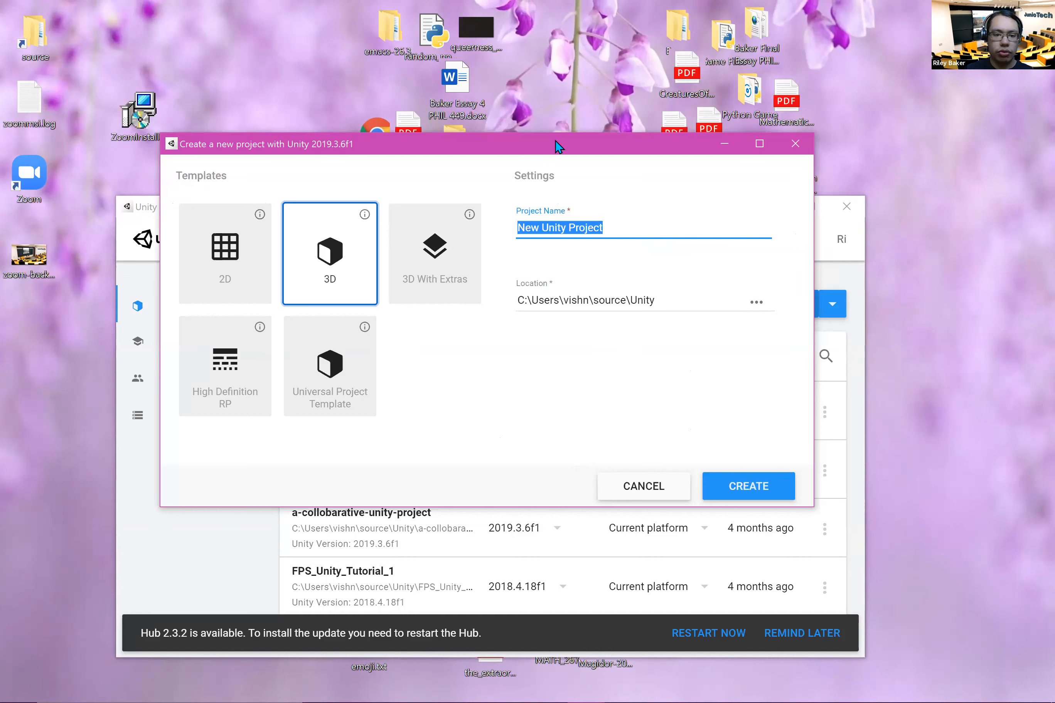
{"action": "left_click_drag", "start_coordinate": [558, 146], "coordinate": [651, 220]}
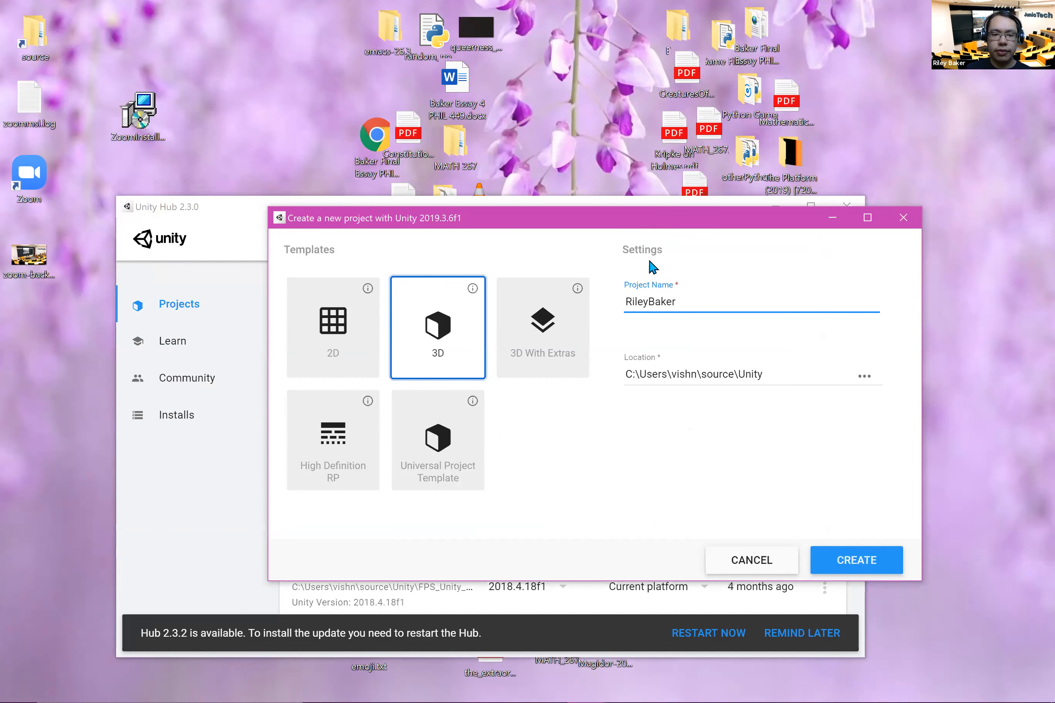
{"action": "left_click_drag", "start_coordinate": [649, 228], "coordinate": [557, 230]}
{"action": "type", "text": "summer2"}
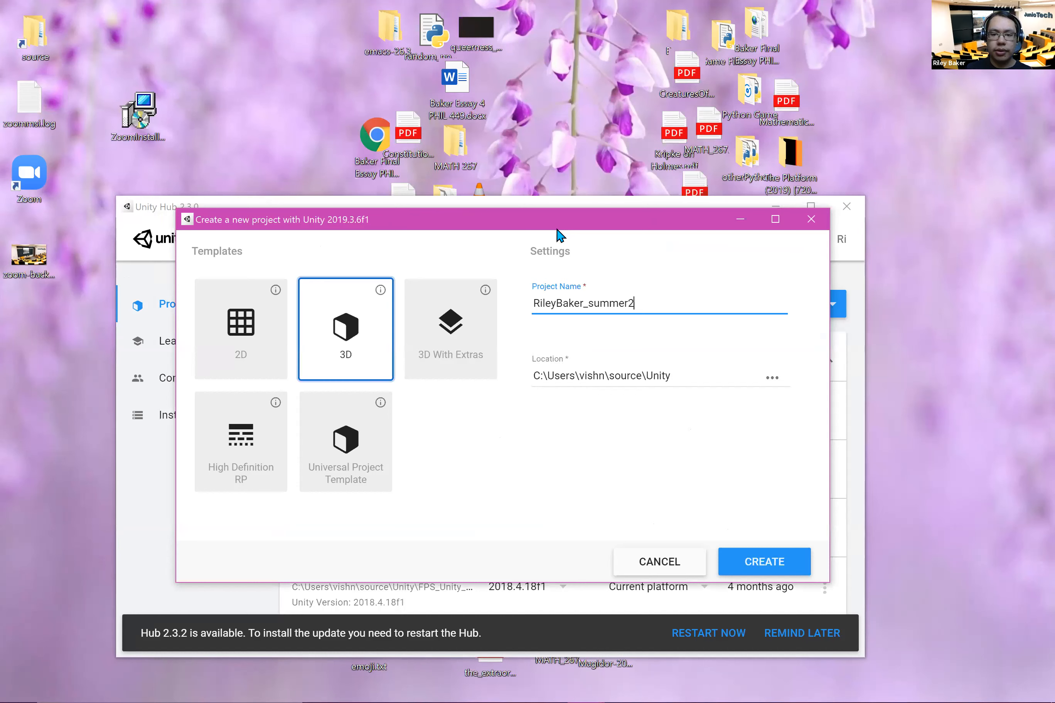
{"action": "type", "text": "020_1"}
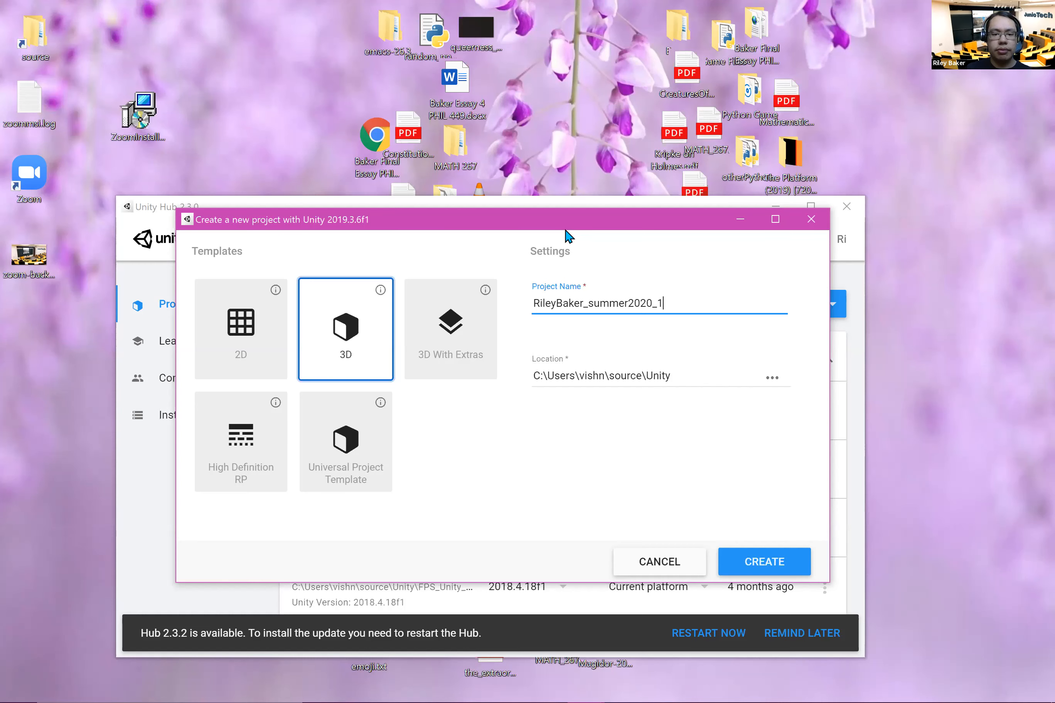
{"action": "type", "text": "_class"}
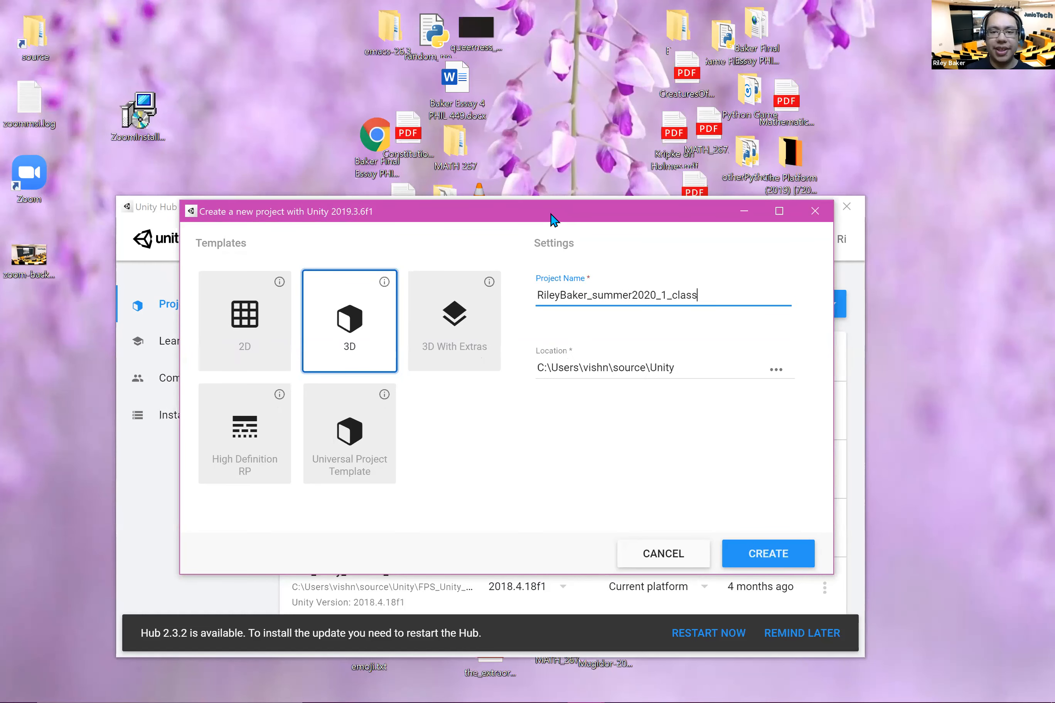
Step: Choose the 3D template and create the project in C:\Users\vishn\source\Unity
{"action": "left_click_drag", "start_coordinate": [551, 214], "coordinate": [533, 170]}
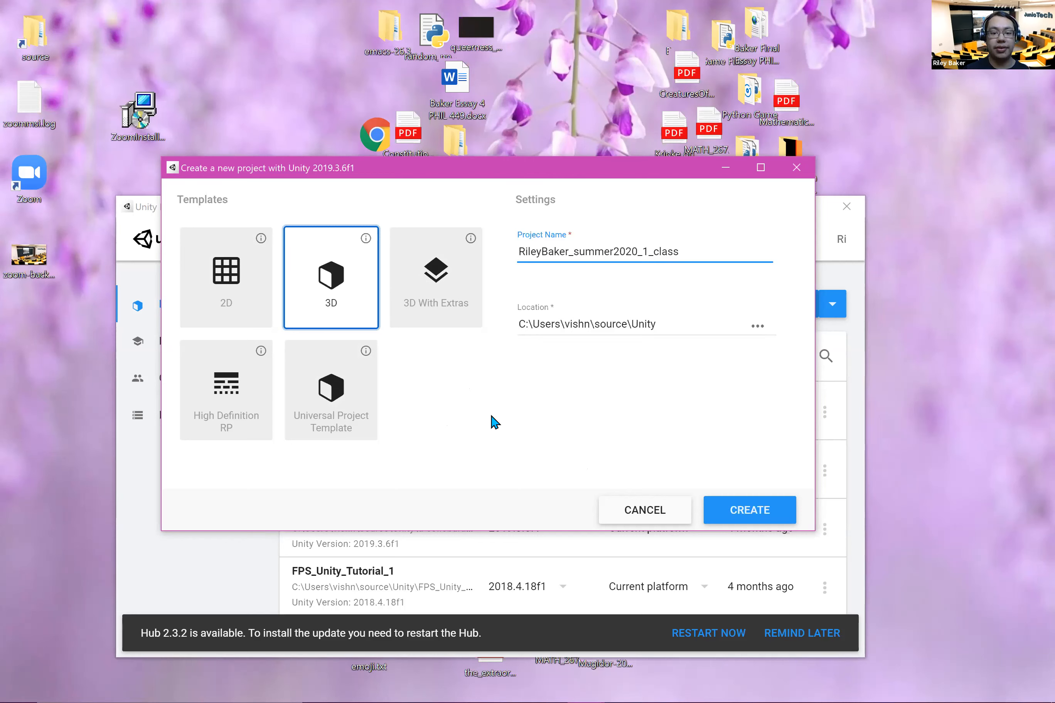
{"action": "left_click", "coordinate": [358, 290]}
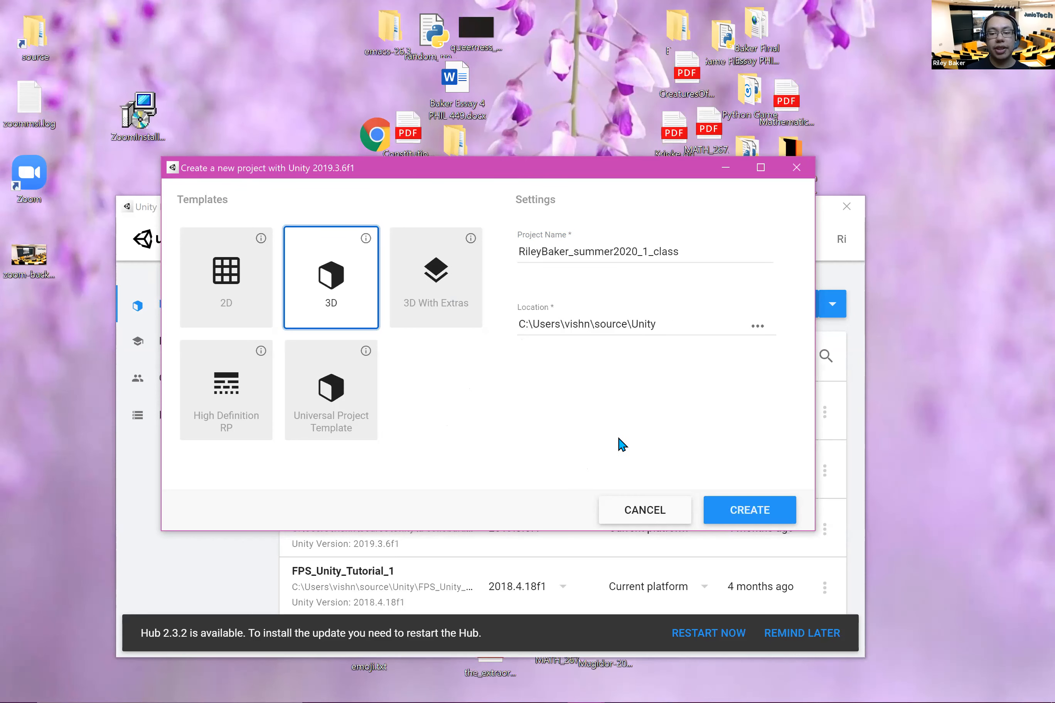
{"action": "left_click", "coordinate": [755, 514]}
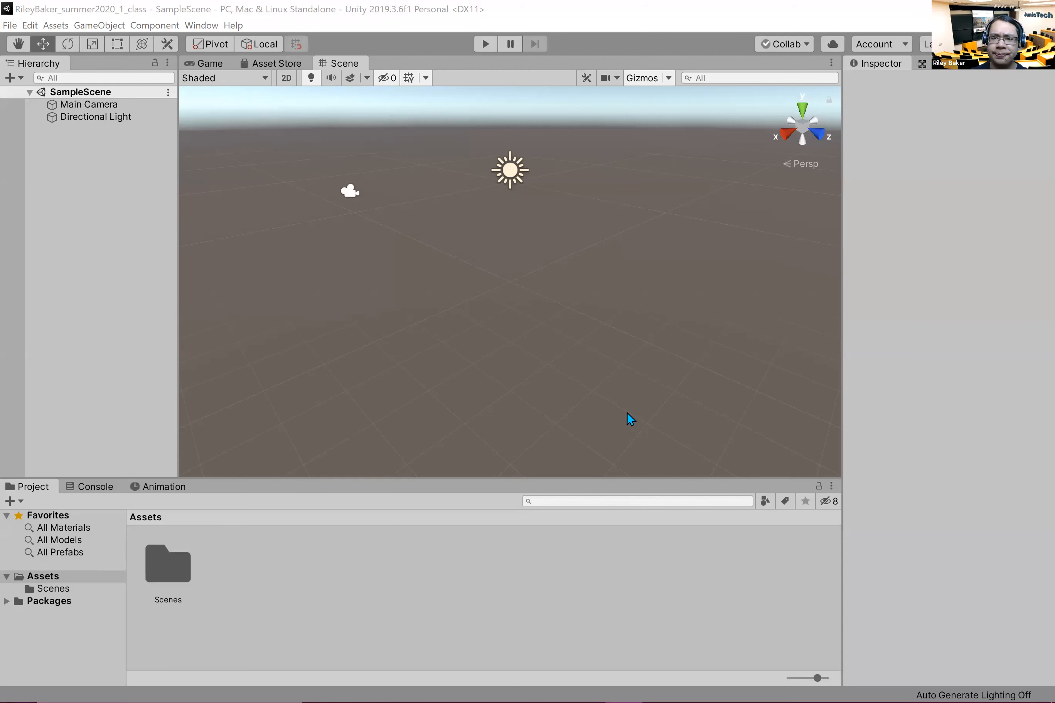
{"action": "left_click", "coordinate": [607, 26]}
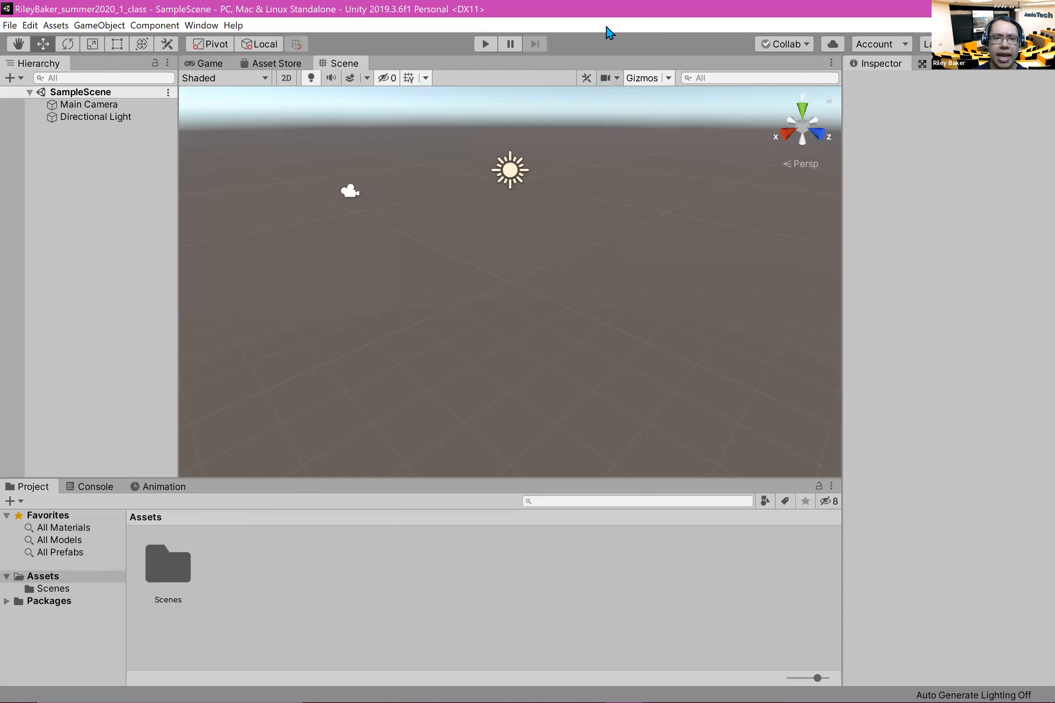
{"action": "key", "text": "alt+Tab"}
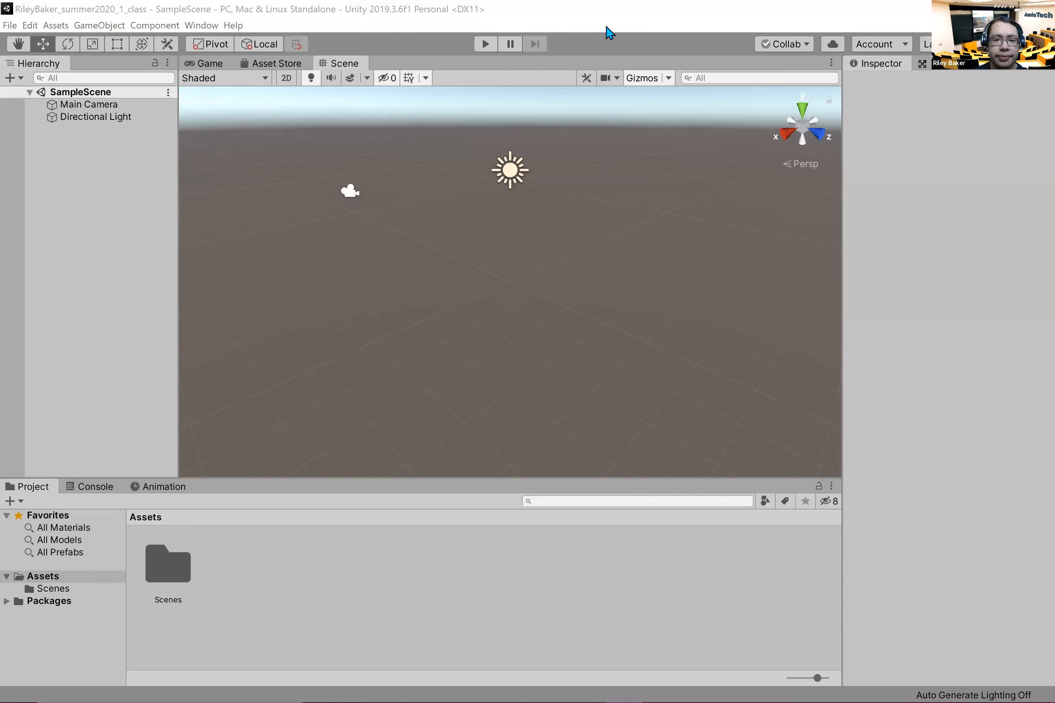
{"action": "left_click", "coordinate": [391, 244]}
{"action": "key", "text": "alt+Tab"}
{"action": "key", "text": "alt+Tab"}
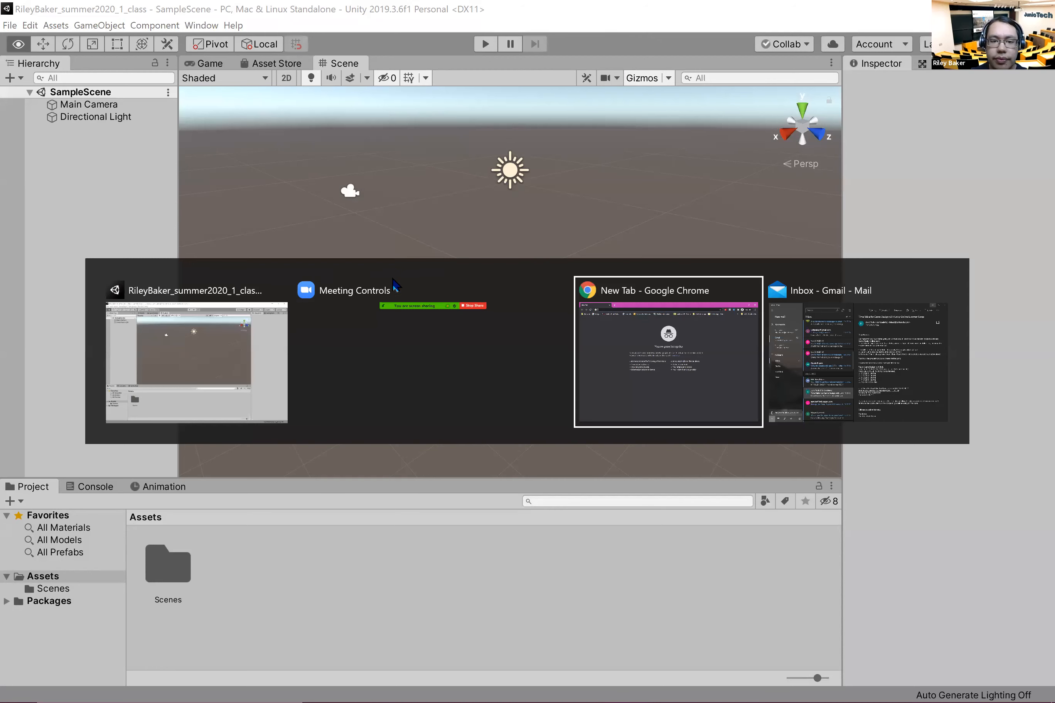
{"action": "left_click", "coordinate": [401, 285]}
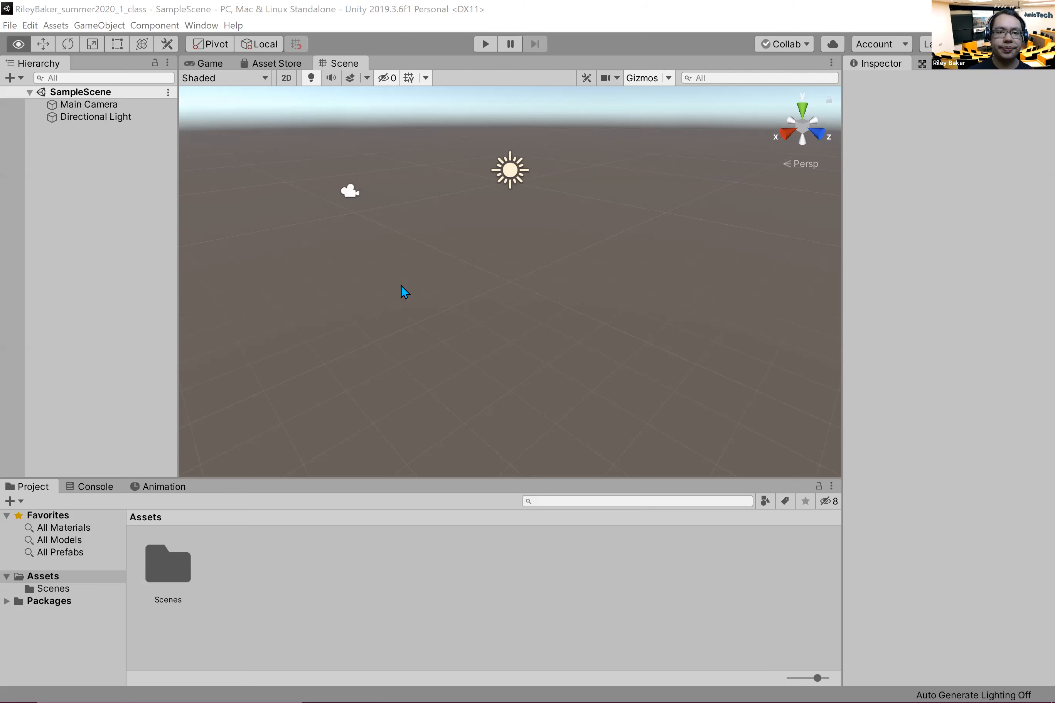
{"action": "key", "text": "w"}
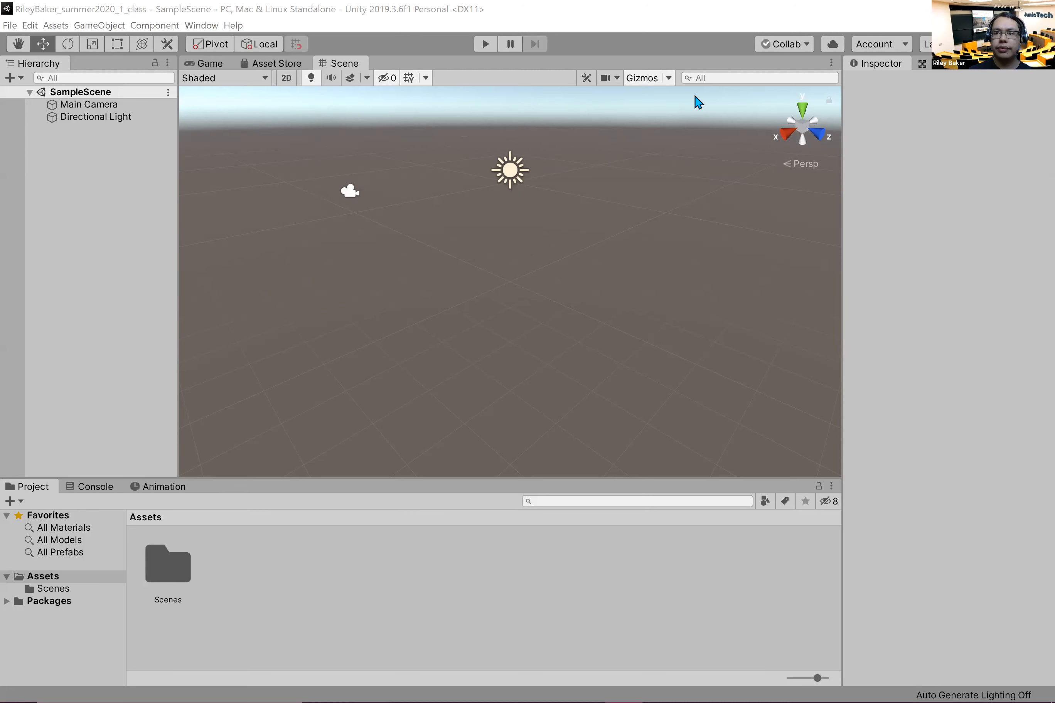
{"action": "left_click", "coordinate": [114, 225]}
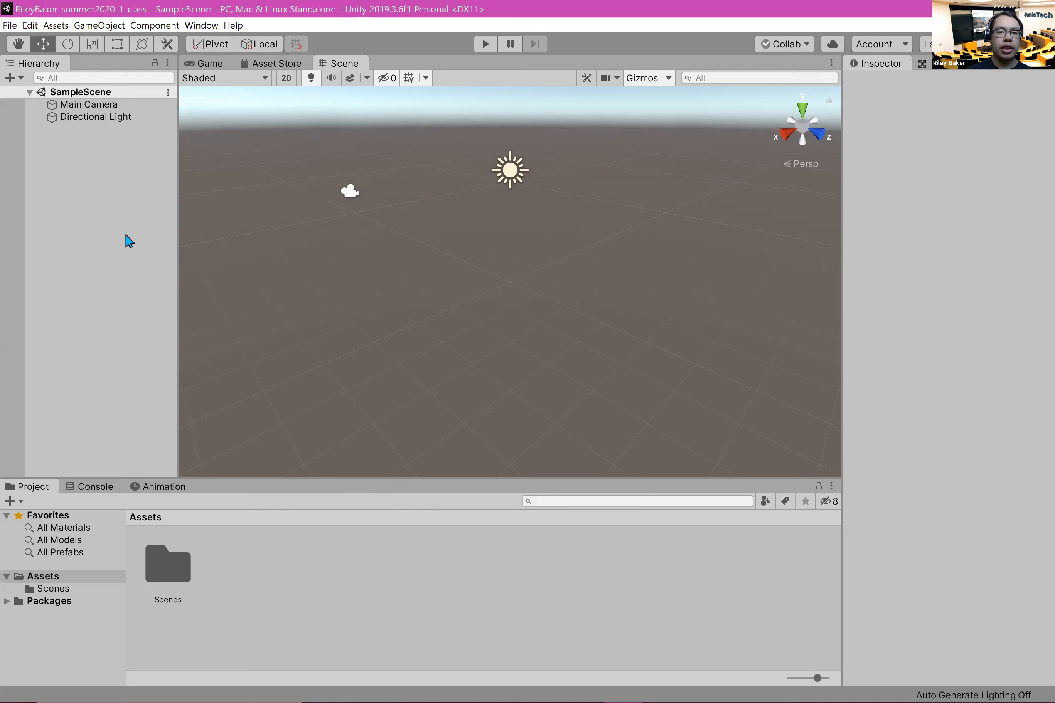
{"action": "key", "text": "alt+Tab"}
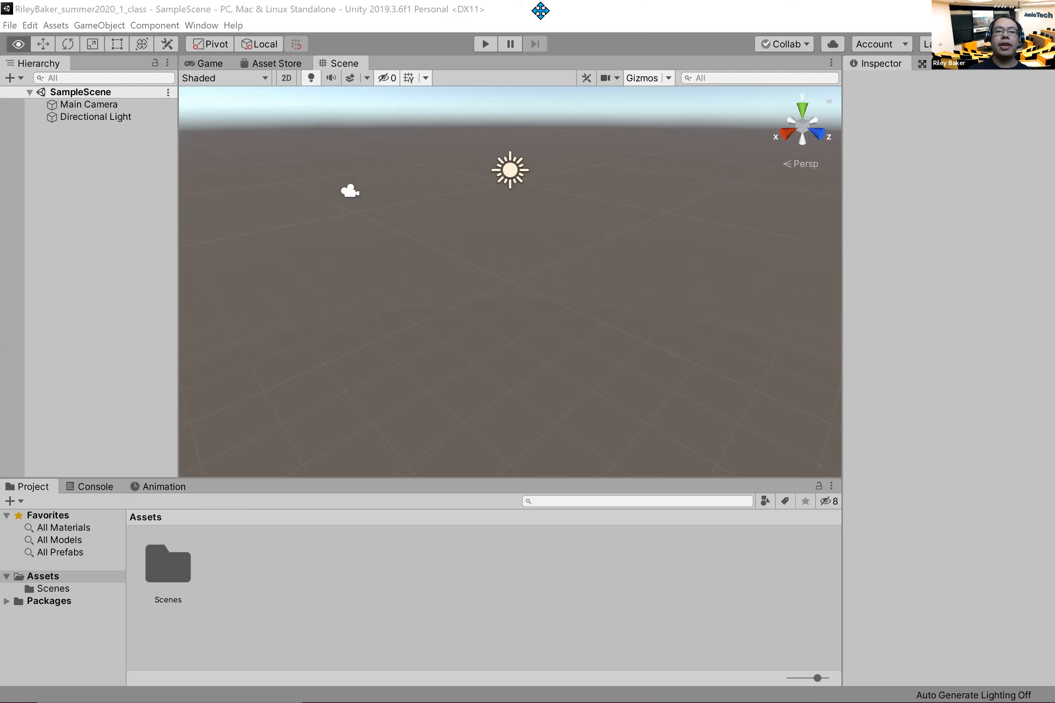
{"action": "left_click", "coordinate": [479, 346]}
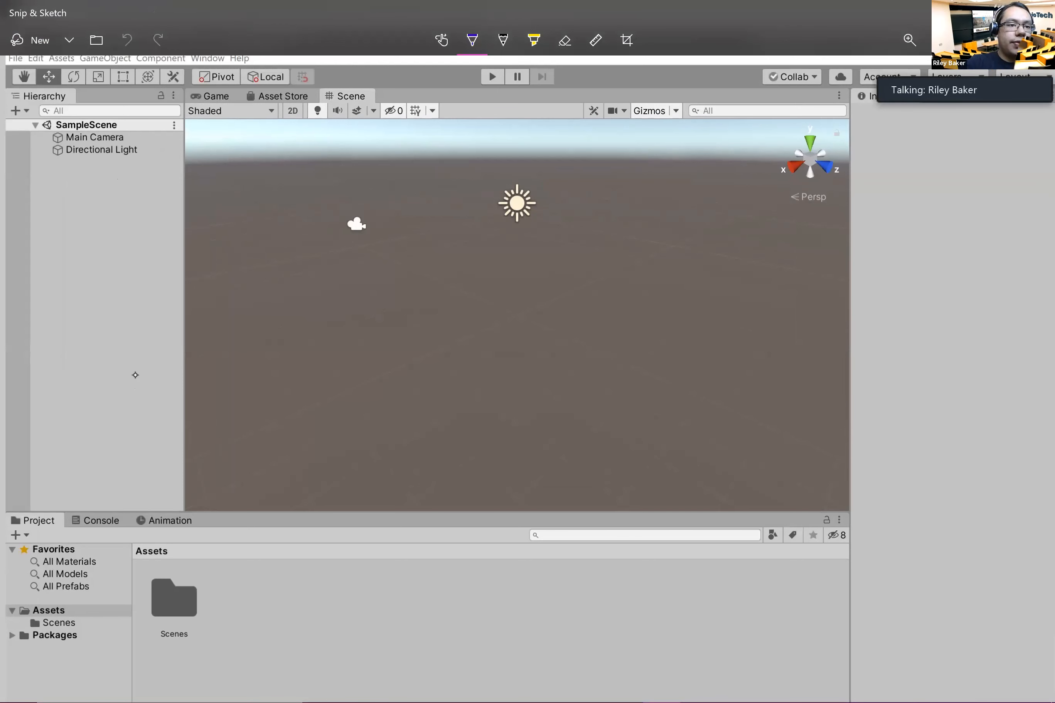
Step: Thicken the purple pen on the Snip & Sketch capture and undo the trial strokes beside the Hierarchy panel
{"action": "left_click_drag", "start_coordinate": [5, 69], "coordinate": [22, 278]}
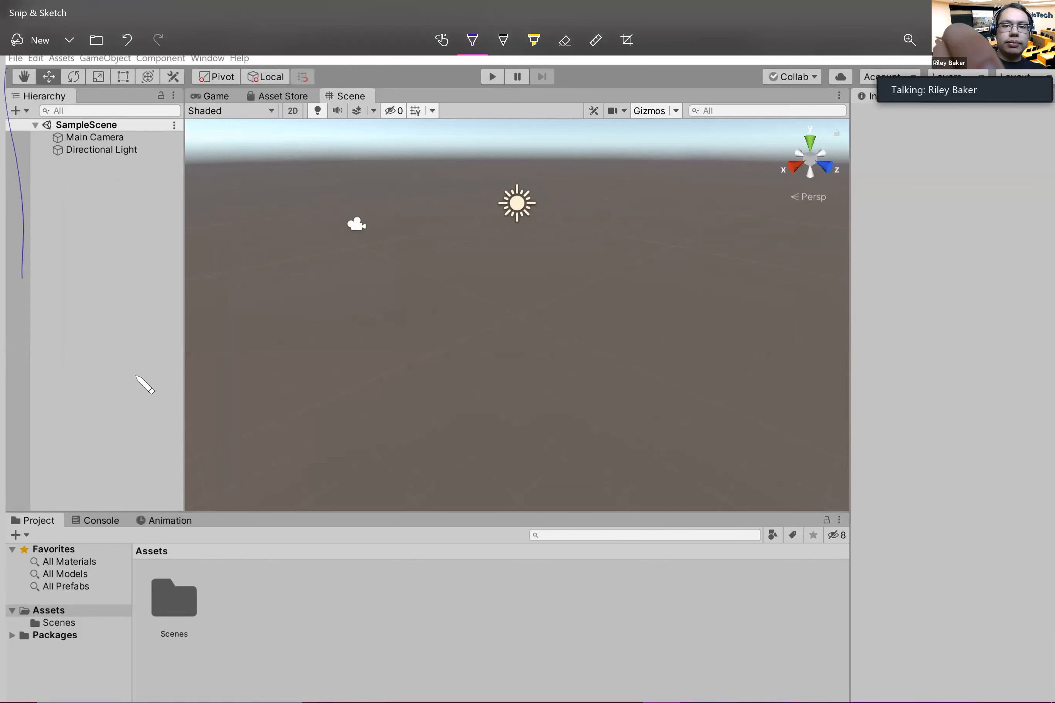
{"action": "left_click", "coordinate": [471, 40]}
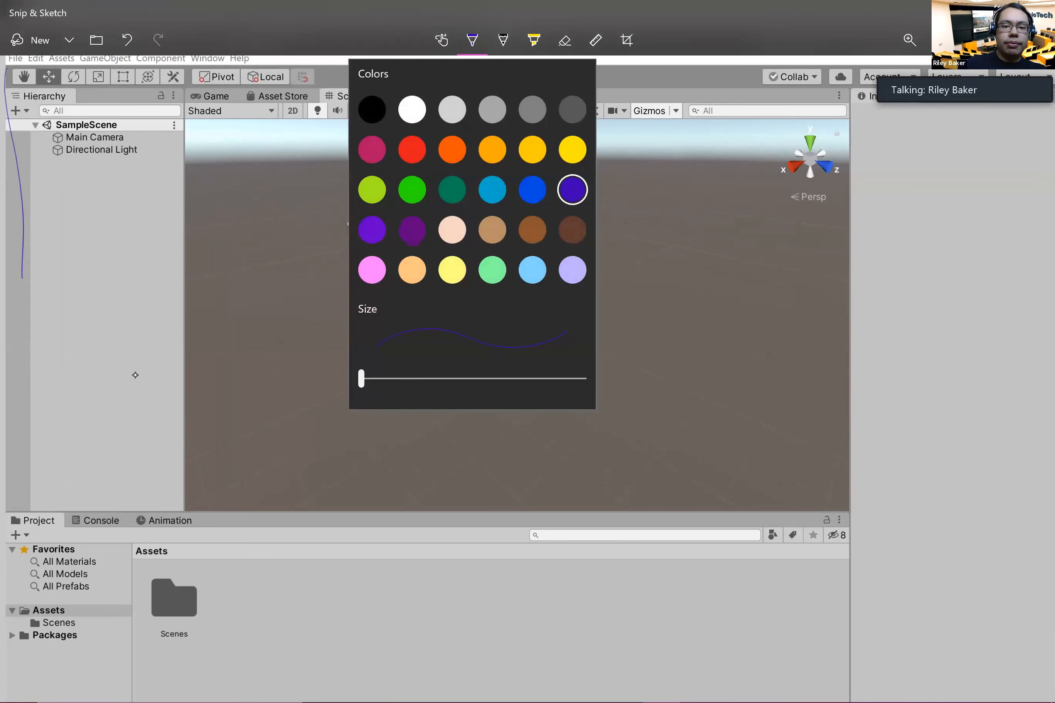
{"action": "left_click", "coordinate": [135, 376]}
{"action": "left_click", "coordinate": [472, 40]}
{"action": "left_click_drag", "start_coordinate": [362, 378], "coordinate": [412, 379]}
{"action": "left_click", "coordinate": [135, 375]}
{"action": "mouse_move", "coordinate": [5, 68]}
{"action": "left_mouse_down"}
{"action": "mouse_move", "coordinate": [10, 508]}
{"action": "mouse_move", "coordinate": [82, 524]}
{"action": "mouse_move", "coordinate": [182, 515]}
{"action": "mouse_move", "coordinate": [182, 70]}
{"action": "mouse_move", "coordinate": [5, 69]}
{"action": "left_mouse_up"}
{"action": "key", "text": "ctrl+z"}
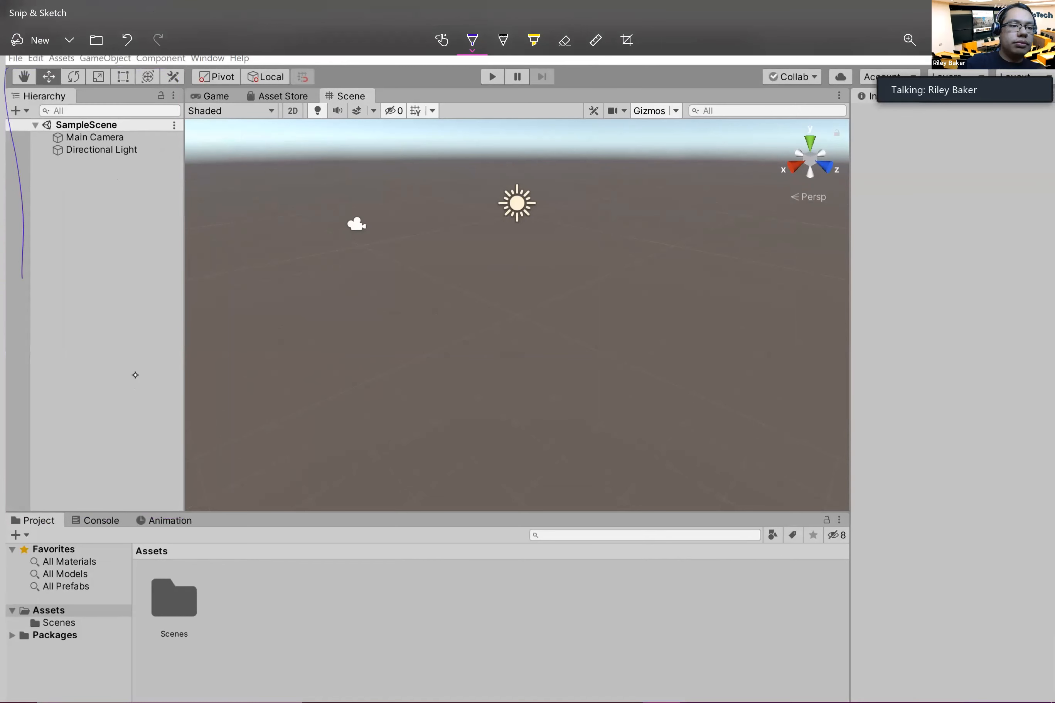
{"action": "key", "text": "ctrl+z"}
Step: Outline the Hierarchy panel and the Scene view in purple one at a time, undoing each outline
{"action": "mouse_move", "coordinate": [8, 90]}
{"action": "left_mouse_down"}
{"action": "mouse_move", "coordinate": [3, 336]}
{"action": "mouse_move", "coordinate": [23, 512]}
{"action": "mouse_move", "coordinate": [189, 426]}
{"action": "mouse_move", "coordinate": [181, 169]}
{"action": "mouse_move", "coordinate": [116, 89]}
{"action": "mouse_move", "coordinate": [4, 93]}
{"action": "left_mouse_up"}
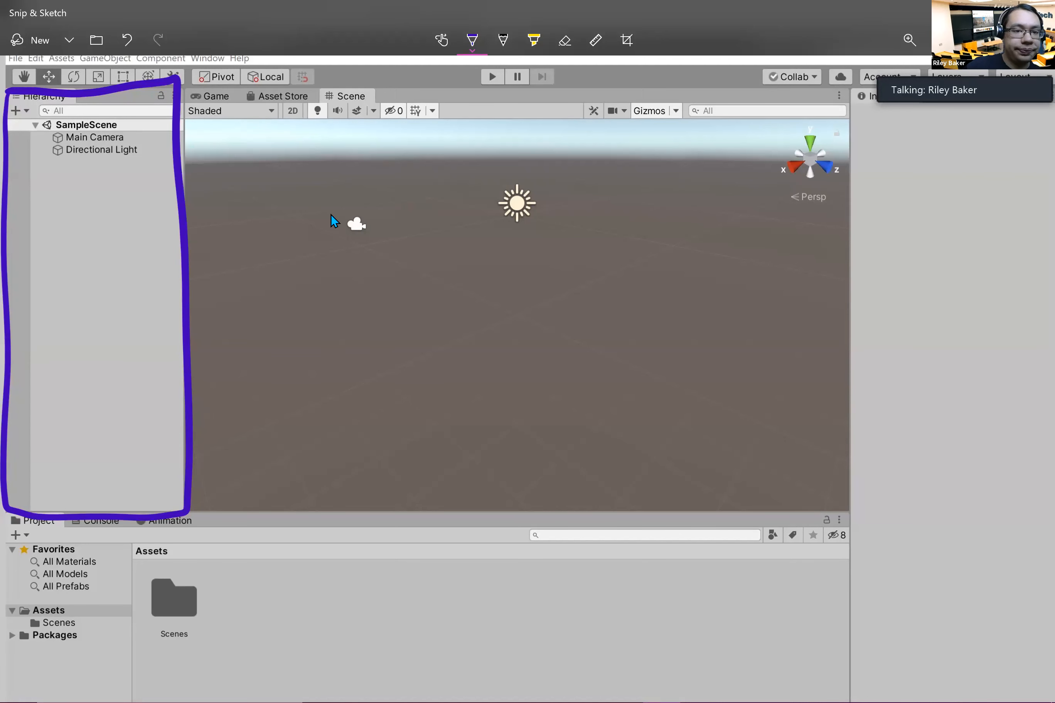
{"action": "key", "text": "ctrl+z"}
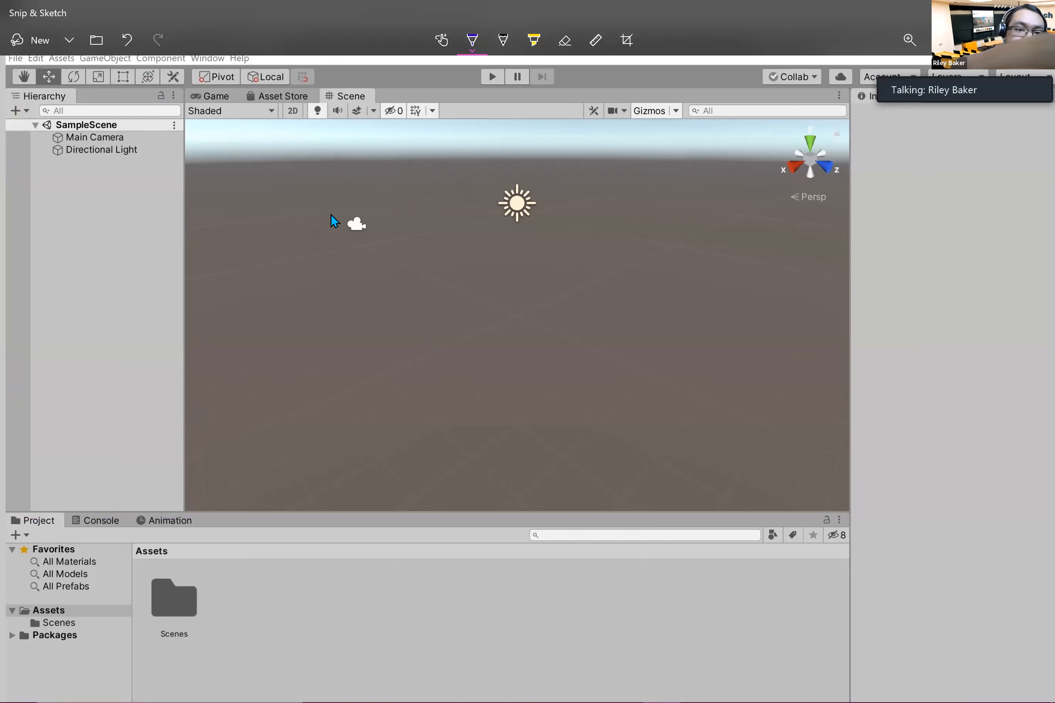
{"action": "mouse_move", "coordinate": [195, 85]}
{"action": "left_mouse_down"}
{"action": "mouse_move", "coordinate": [190, 426]}
{"action": "mouse_move", "coordinate": [255, 507]}
{"action": "mouse_move", "coordinate": [571, 497]}
{"action": "mouse_move", "coordinate": [803, 512]}
{"action": "mouse_move", "coordinate": [850, 430]}
{"action": "mouse_move", "coordinate": [853, 88]}
{"action": "mouse_move", "coordinate": [840, 77]}
{"action": "mouse_move", "coordinate": [200, 86]}
{"action": "left_mouse_up"}
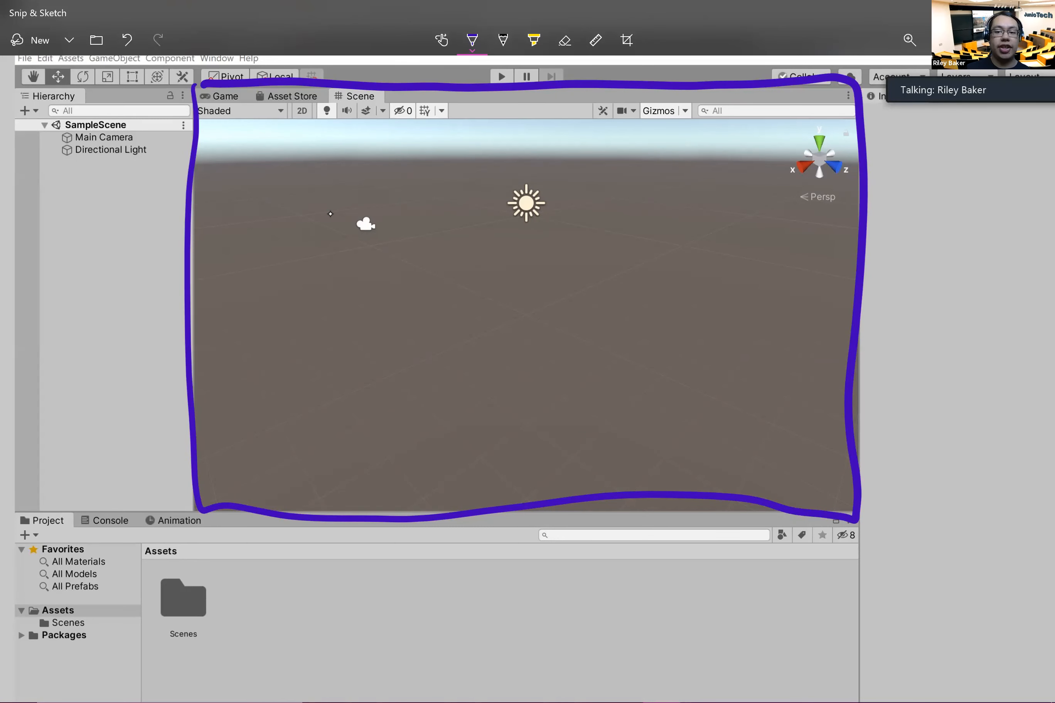
{"action": "key", "text": "ctrl+z"}
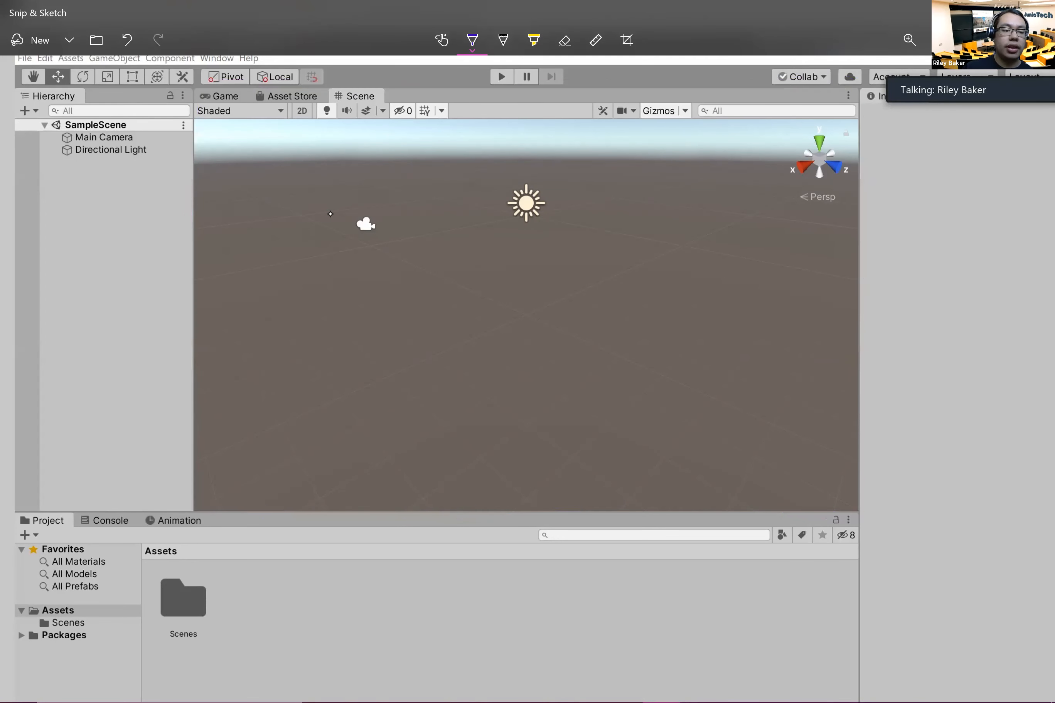
Step: Outline the Project panel and the Inspector panel in purple one at a time, undoing each outline
{"action": "mouse_move", "coordinate": [18, 504]}
{"action": "left_mouse_down"}
{"action": "mouse_move", "coordinate": [10, 581]}
{"action": "mouse_move", "coordinate": [18, 676]}
{"action": "mouse_move", "coordinate": [49, 694]}
{"action": "mouse_move", "coordinate": [830, 690]}
{"action": "mouse_move", "coordinate": [861, 608]}
{"action": "mouse_move", "coordinate": [846, 493]}
{"action": "mouse_move", "coordinate": [9, 511]}
{"action": "left_mouse_up"}
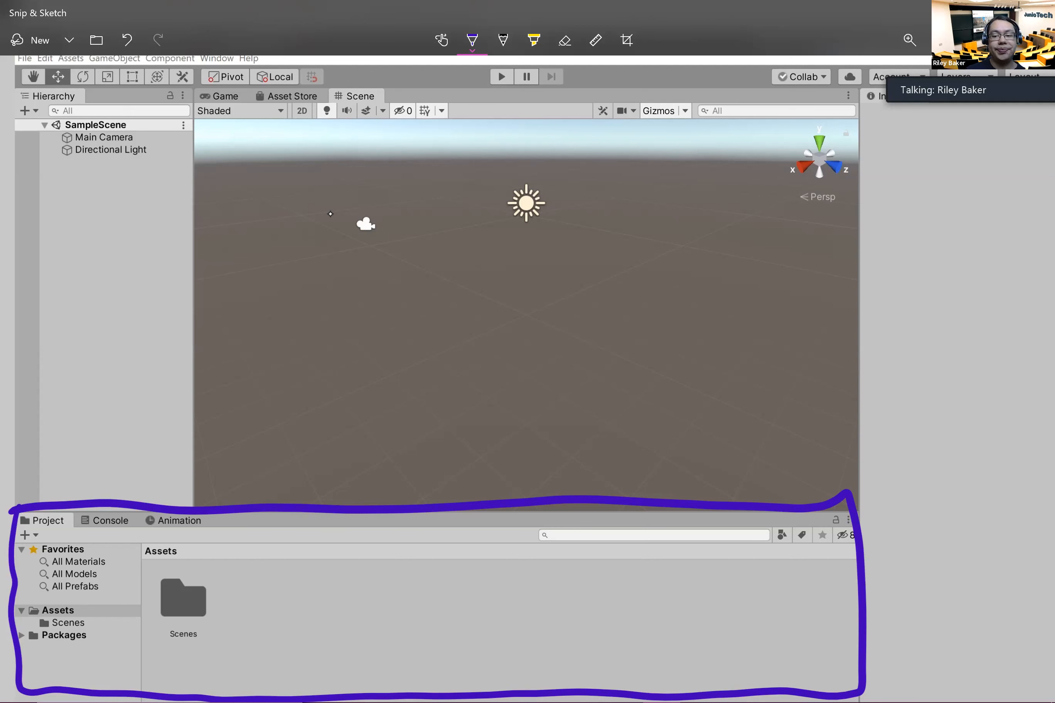
{"action": "key", "text": "ctrl+z"}
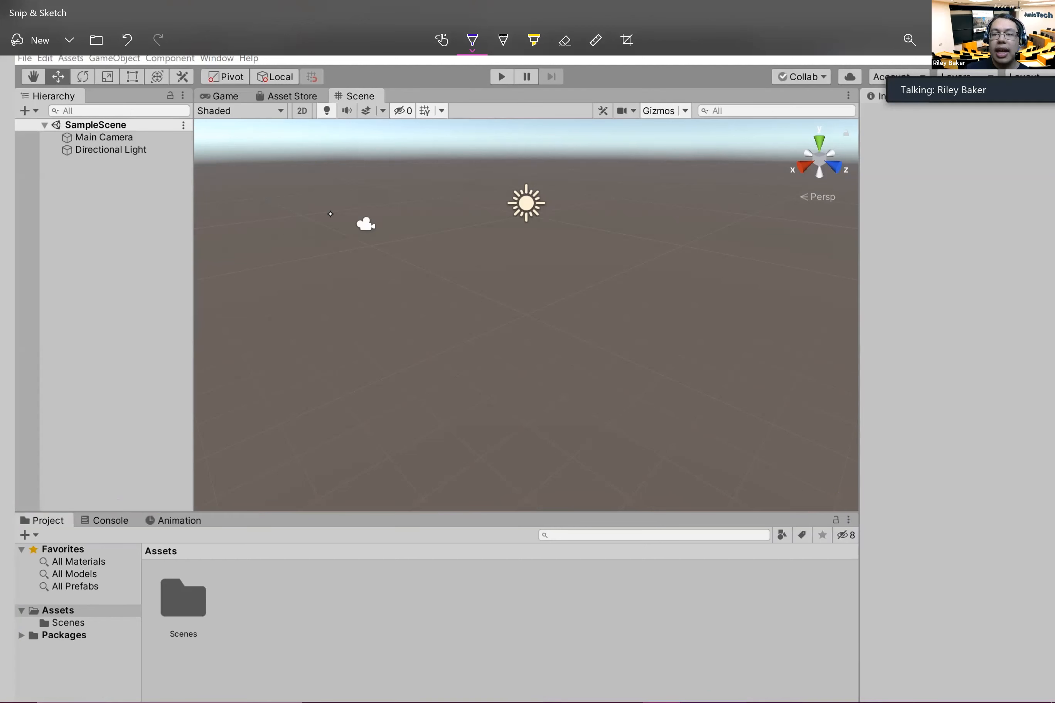
{"action": "mouse_move", "coordinate": [868, 87]}
{"action": "left_mouse_down"}
{"action": "mouse_move", "coordinate": [863, 649]}
{"action": "mouse_move", "coordinate": [1001, 698]}
{"action": "mouse_move", "coordinate": [1052, 655]}
{"action": "mouse_move", "coordinate": [1028, 125]}
{"action": "mouse_move", "coordinate": [865, 103]}
{"action": "left_mouse_up"}
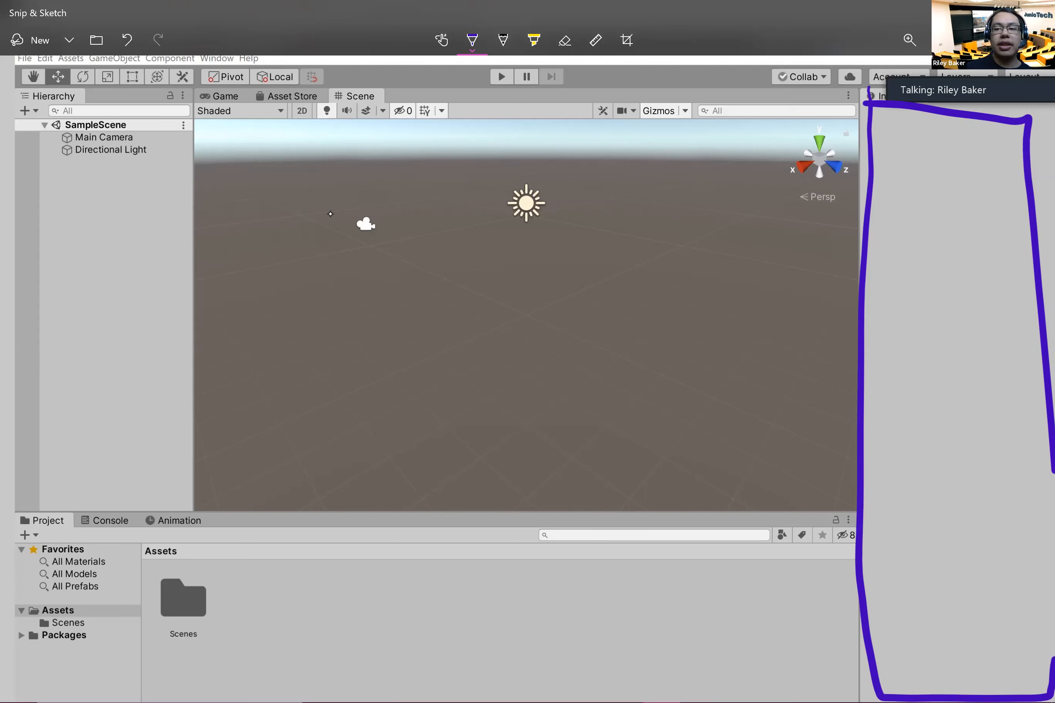
{"action": "key", "text": "ctrl+z"}
{"action": "key", "text": "ctrl+z"}
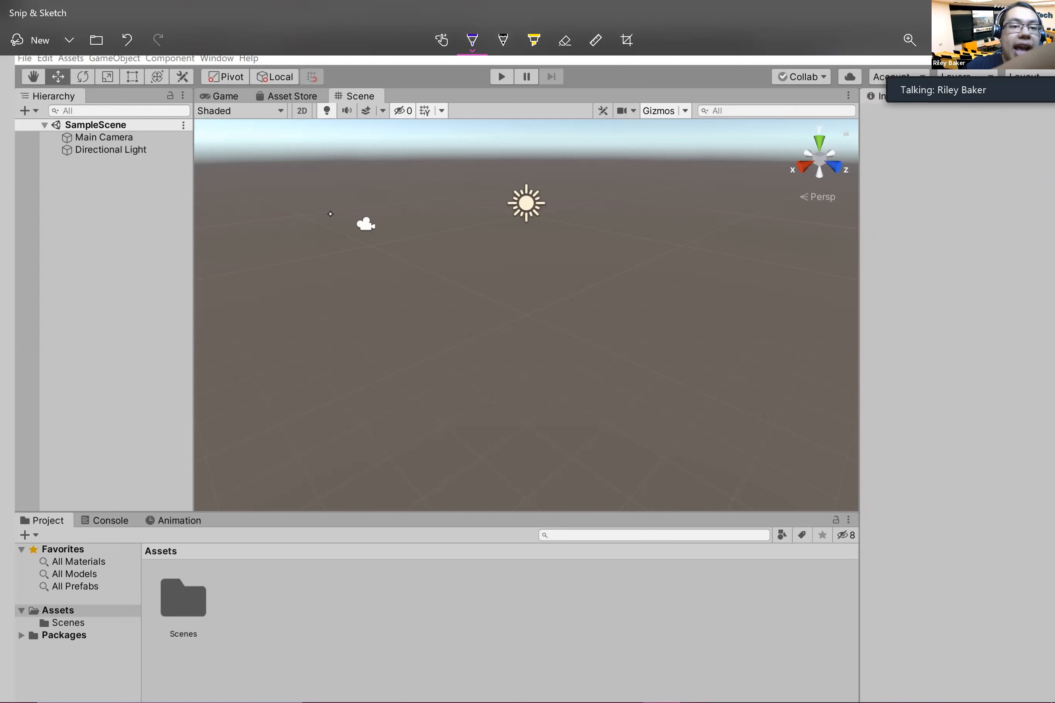
Step: Outline the Game tab in purple and the Asset Store tab in red on the screenshot
{"action": "mouse_move", "coordinate": [200, 92]}
{"action": "left_mouse_down"}
{"action": "mouse_move", "coordinate": [227, 108]}
{"action": "mouse_move", "coordinate": [257, 101]}
{"action": "mouse_move", "coordinate": [223, 85]}
{"action": "mouse_move", "coordinate": [195, 91]}
{"action": "left_mouse_up"}
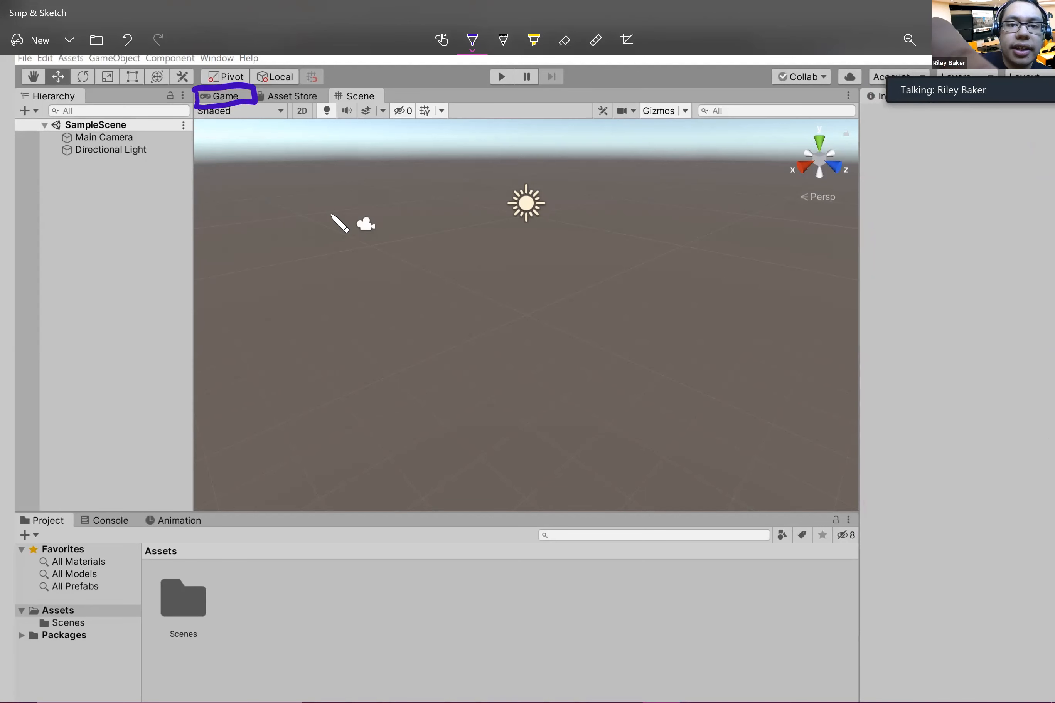
{"action": "left_click", "coordinate": [472, 40]}
{"action": "left_click", "coordinate": [412, 150]}
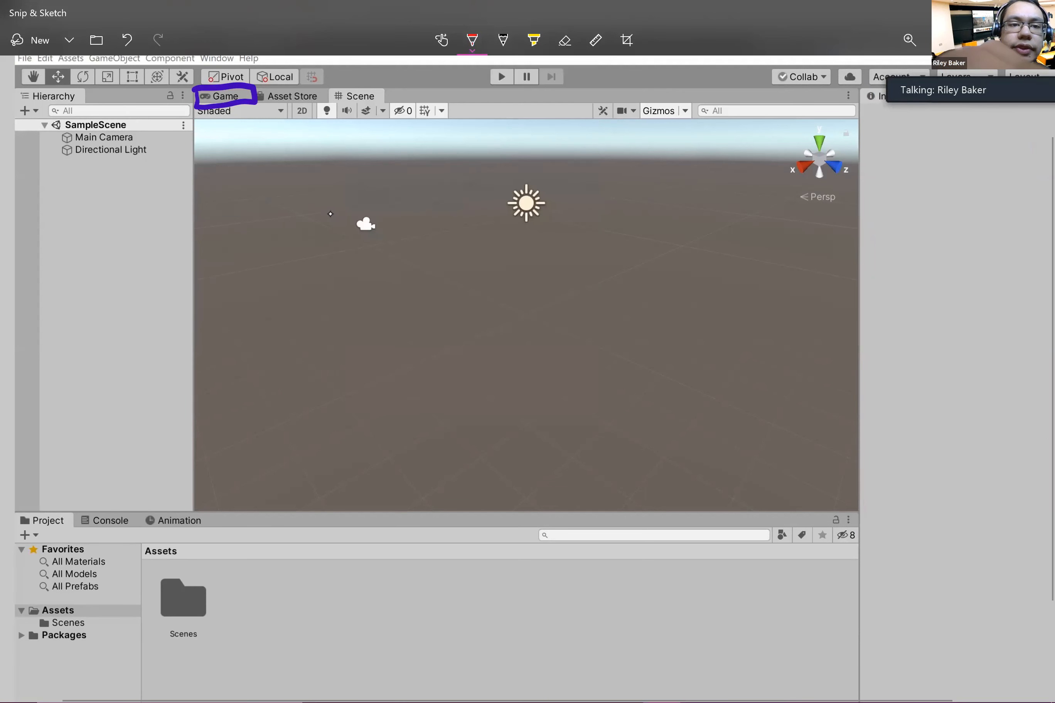
{"action": "mouse_move", "coordinate": [257, 87]}
{"action": "left_mouse_down"}
{"action": "mouse_move", "coordinate": [262, 110]}
{"action": "mouse_move", "coordinate": [318, 108]}
{"action": "mouse_move", "coordinate": [303, 82]}
{"action": "mouse_move", "coordinate": [259, 87]}
{"action": "left_mouse_up"}
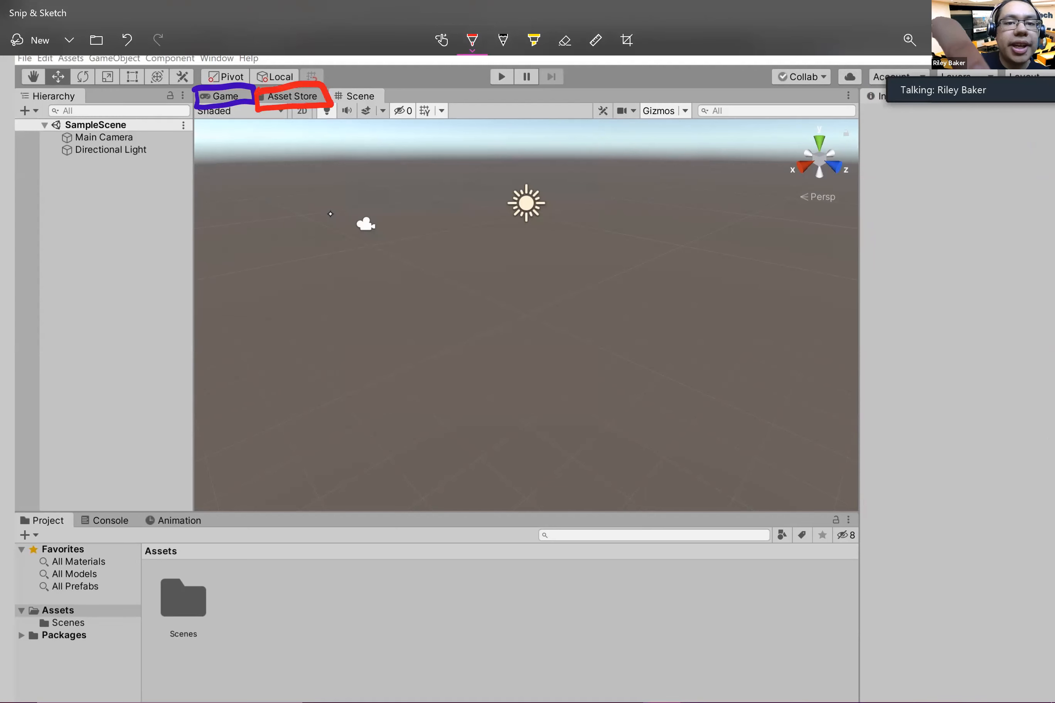
Step: Outline the Console tab in light blue and the Animation tab in brown on the screenshot
{"action": "left_click", "coordinate": [472, 40]}
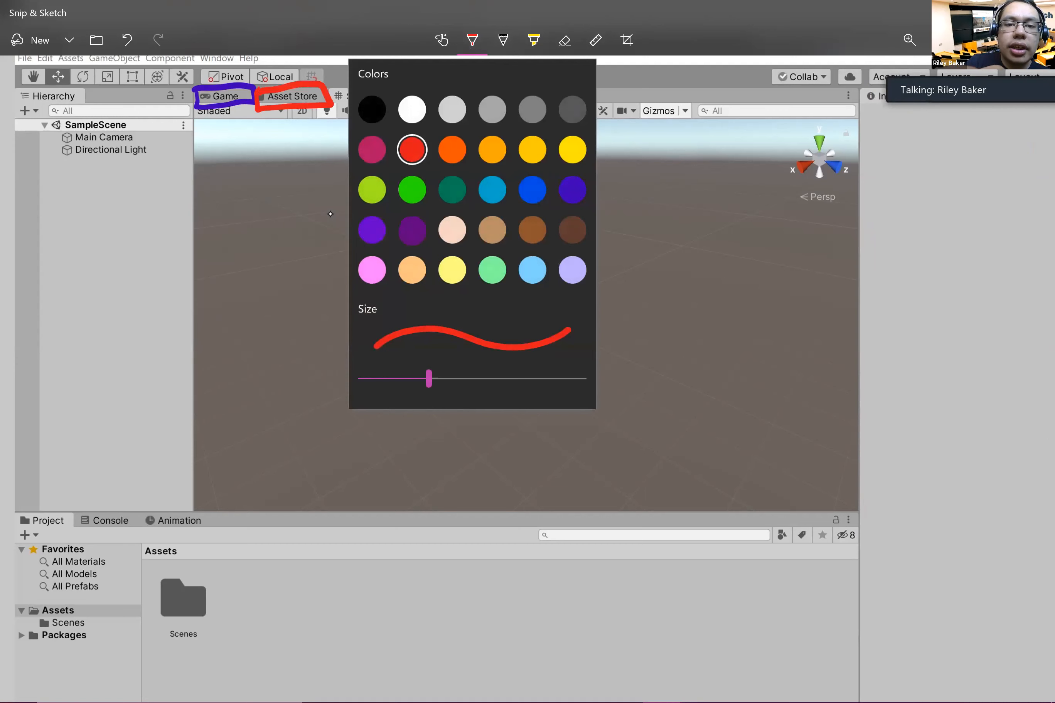
{"action": "left_click", "coordinate": [531, 270]}
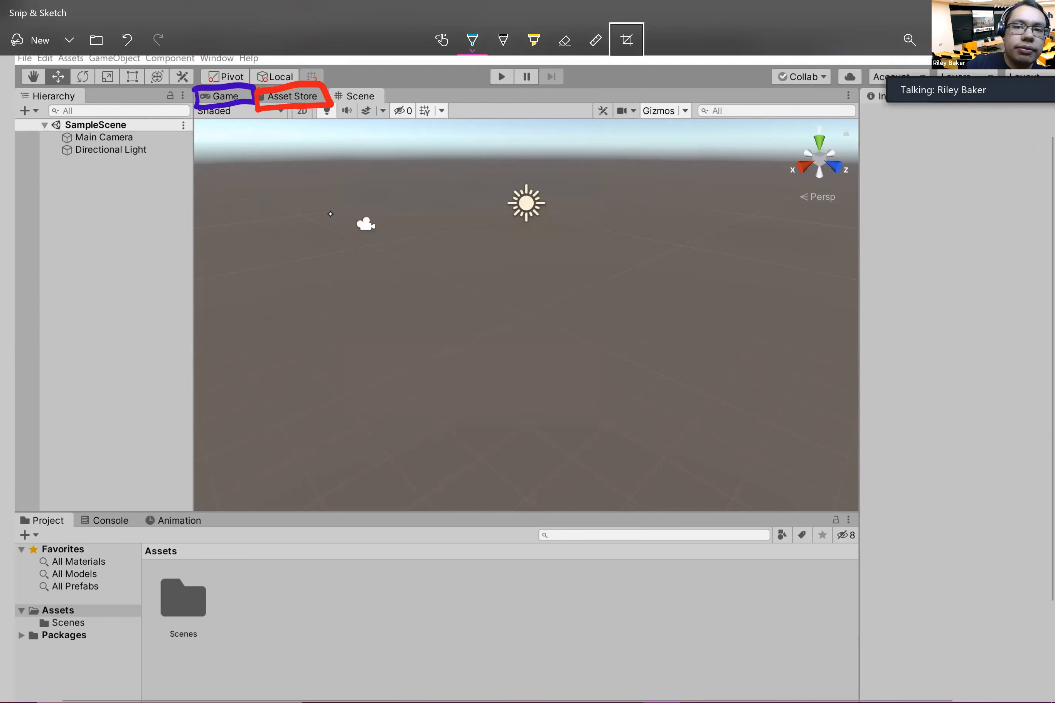
{"action": "left_click", "coordinate": [472, 40]}
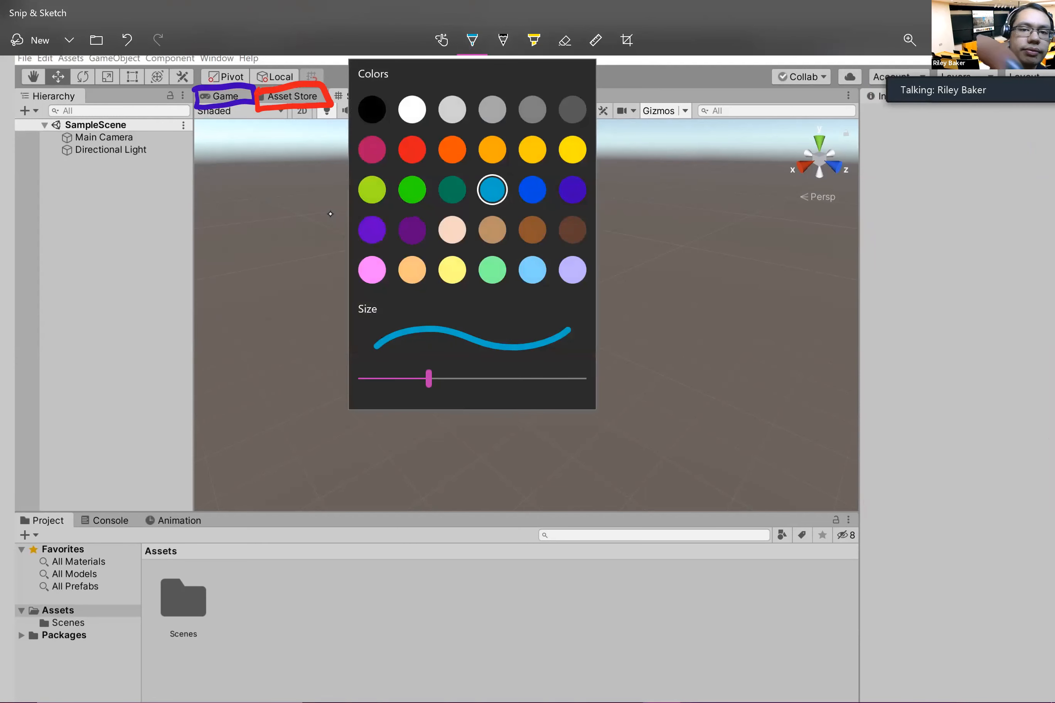
{"action": "left_click", "coordinate": [331, 213]}
{"action": "mouse_move", "coordinate": [75, 499]}
{"action": "left_mouse_down"}
{"action": "mouse_move", "coordinate": [81, 531]}
{"action": "mouse_move", "coordinate": [131, 531]}
{"action": "mouse_move", "coordinate": [138, 508]}
{"action": "mouse_move", "coordinate": [93, 505]}
{"action": "left_mouse_up"}
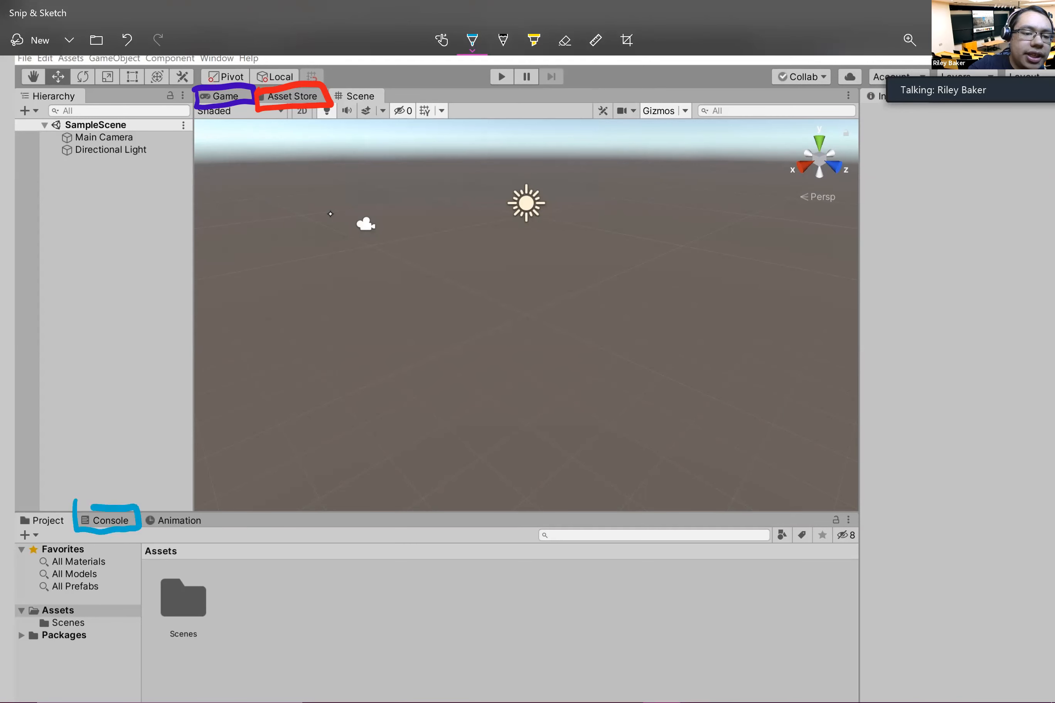
{"action": "left_click", "coordinate": [472, 40]}
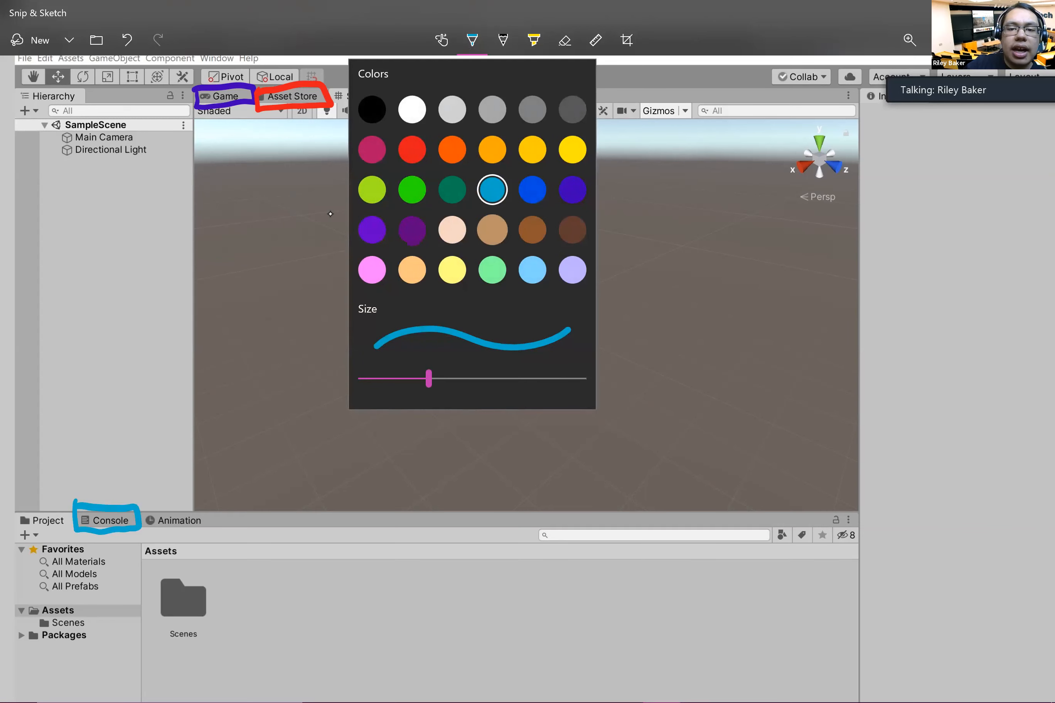
{"action": "left_click", "coordinate": [532, 229]}
{"action": "mouse_move", "coordinate": [140, 513]}
{"action": "left_mouse_down"}
{"action": "mouse_move", "coordinate": [142, 532]}
{"action": "mouse_move", "coordinate": [202, 520]}
{"action": "mouse_move", "coordinate": [139, 511]}
{"action": "left_mouse_up"}
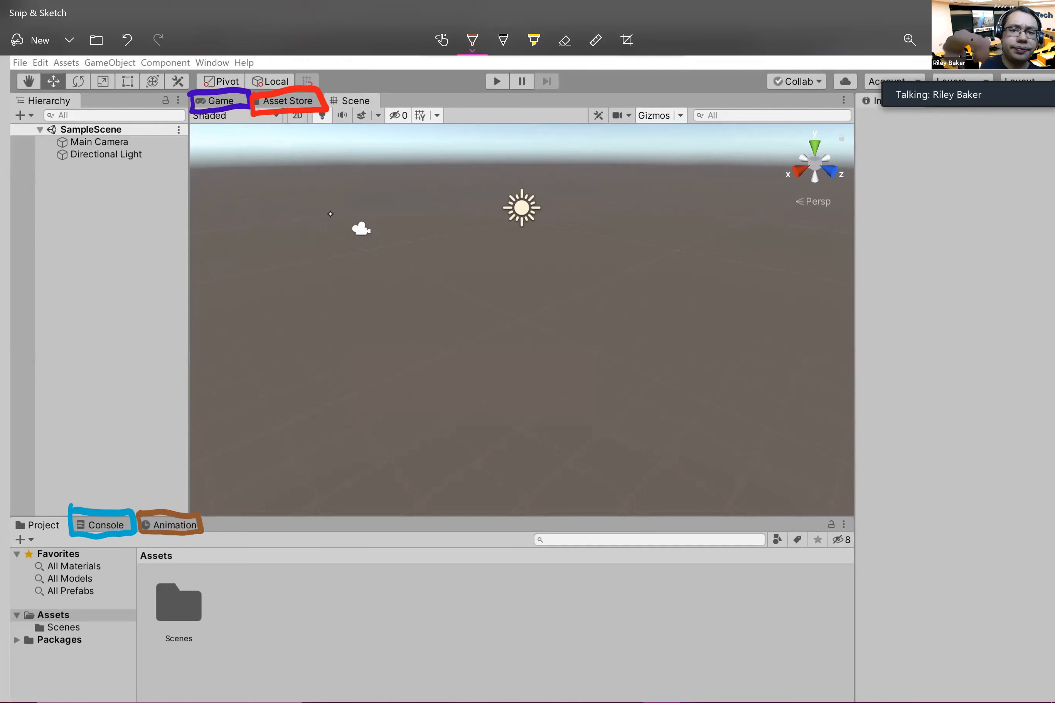
Step: Set the pen colour back to purple and undo the coloured outlines around the four tabs
{"action": "left_click", "coordinate": [472, 40]}
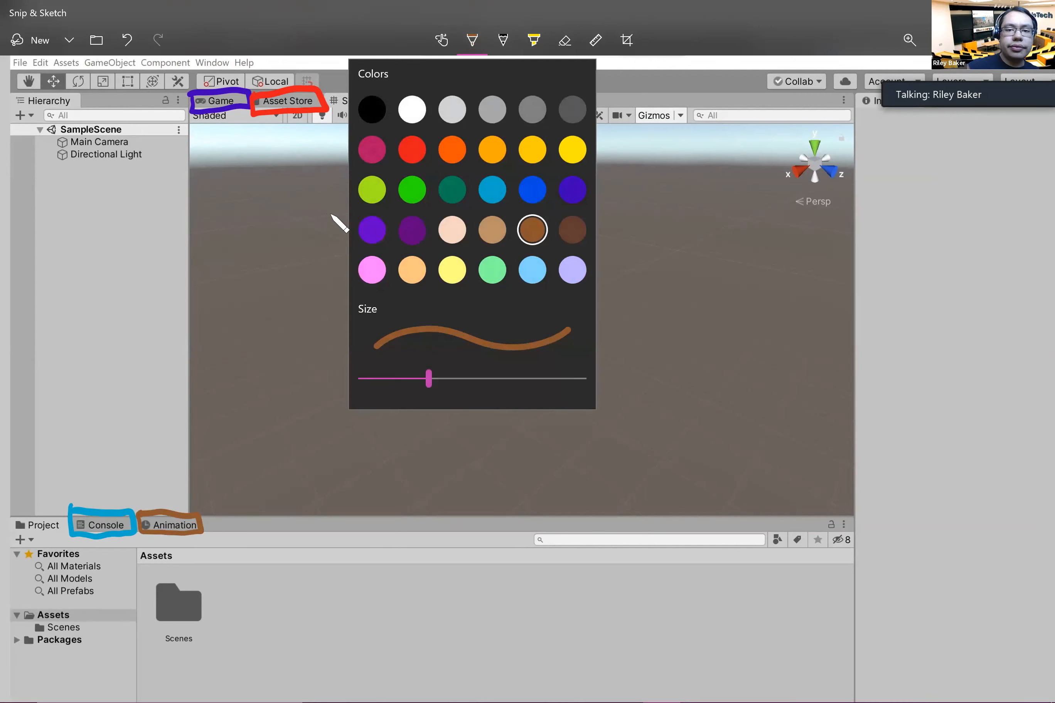
{"action": "left_click", "coordinate": [330, 214]}
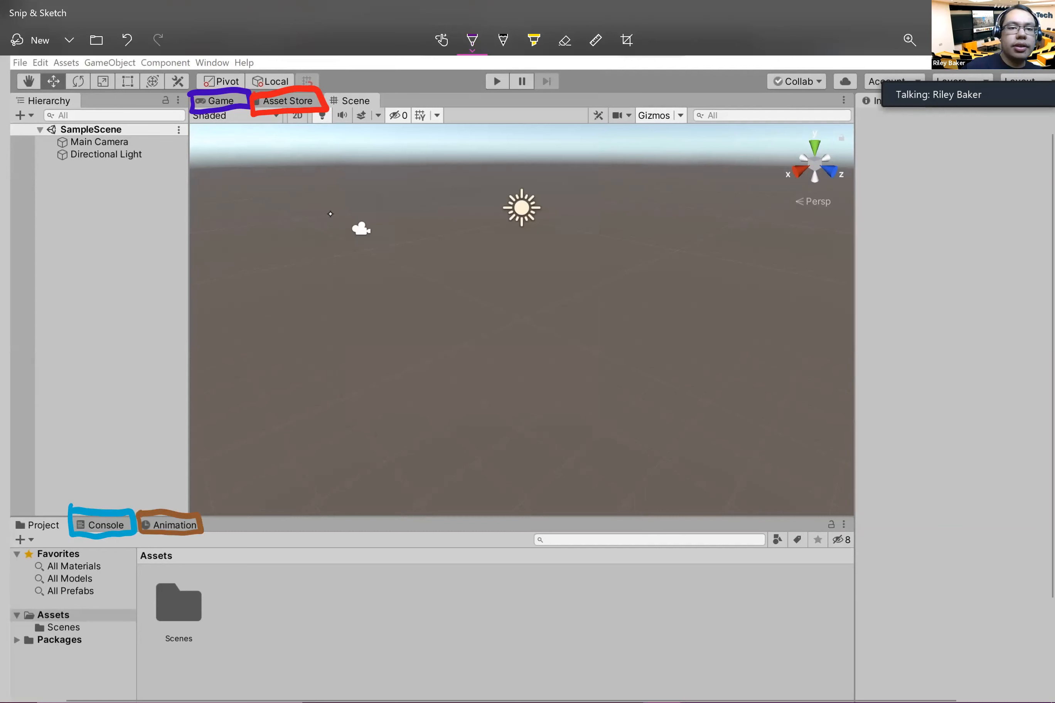
{"action": "key", "text": "ctrl+z"}
{"action": "key", "text": "ctrl+z"}
{"action": "key", "text": "ctrl+z"}
{"action": "key", "text": "ctrl+z"}
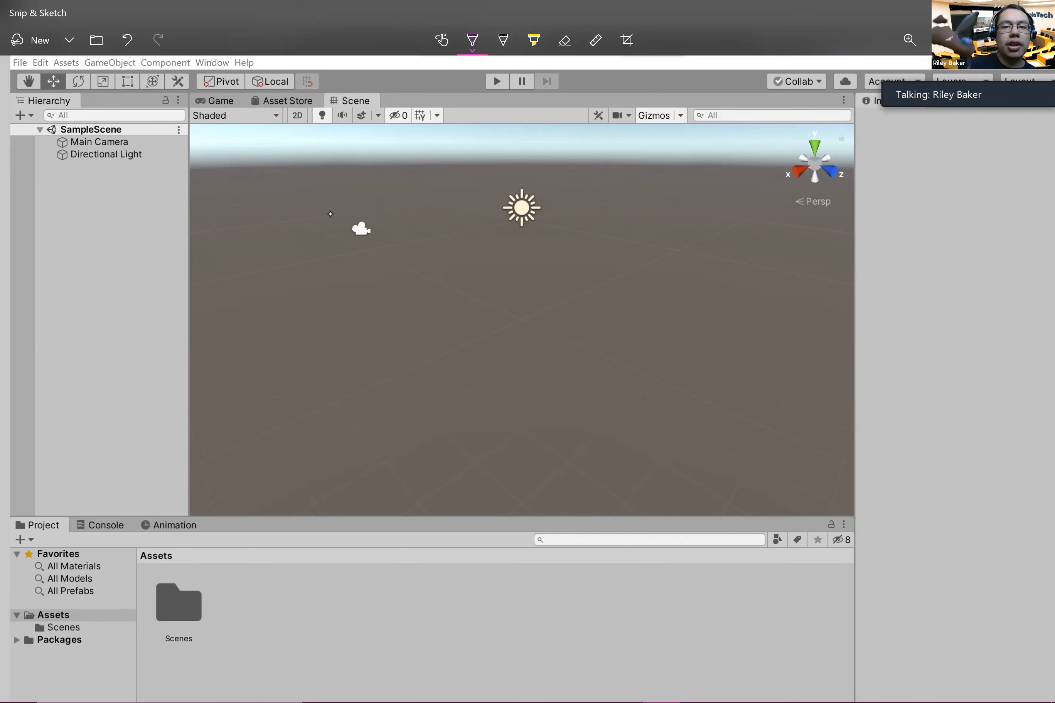
Step: Outline the play controls and the transform tools in purple one at a time, undoing each outline
{"action": "scroll", "coordinate": [331, 214], "scroll_direction": "up", "scroll_amount": 1}
{"action": "scroll", "coordinate": [330, 213], "scroll_direction": "right", "scroll_amount": 1}
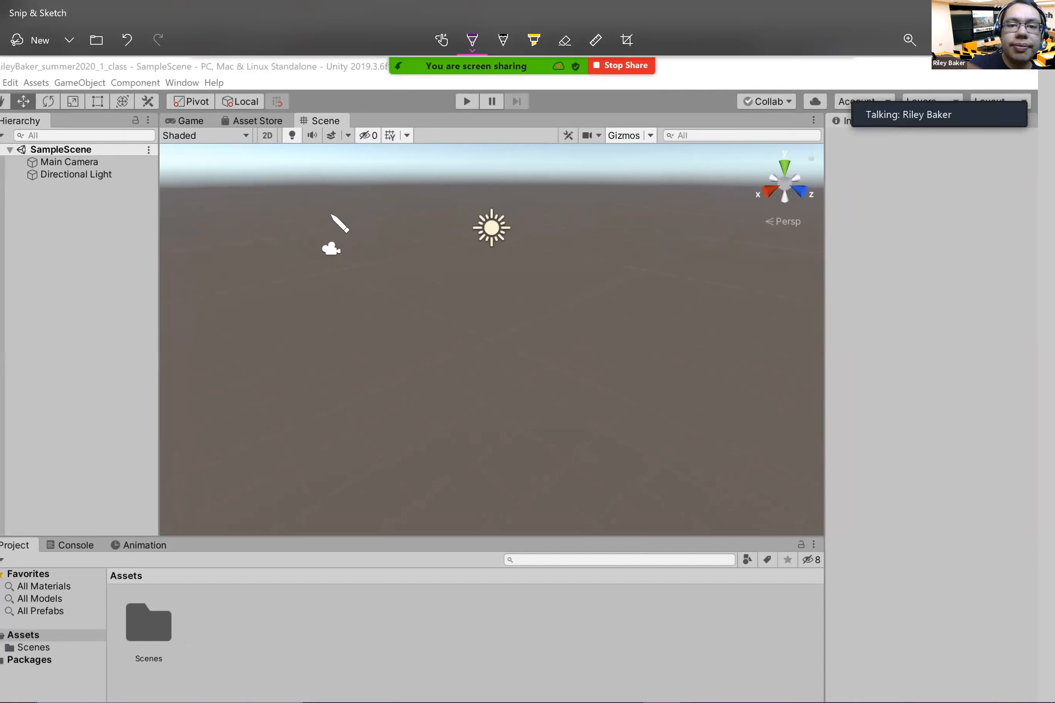
{"action": "mouse_move", "coordinate": [454, 86]}
{"action": "left_mouse_down"}
{"action": "mouse_move", "coordinate": [448, 116]}
{"action": "mouse_move", "coordinate": [490, 115]}
{"action": "mouse_move", "coordinate": [524, 83]}
{"action": "mouse_move", "coordinate": [455, 85]}
{"action": "left_mouse_up"}
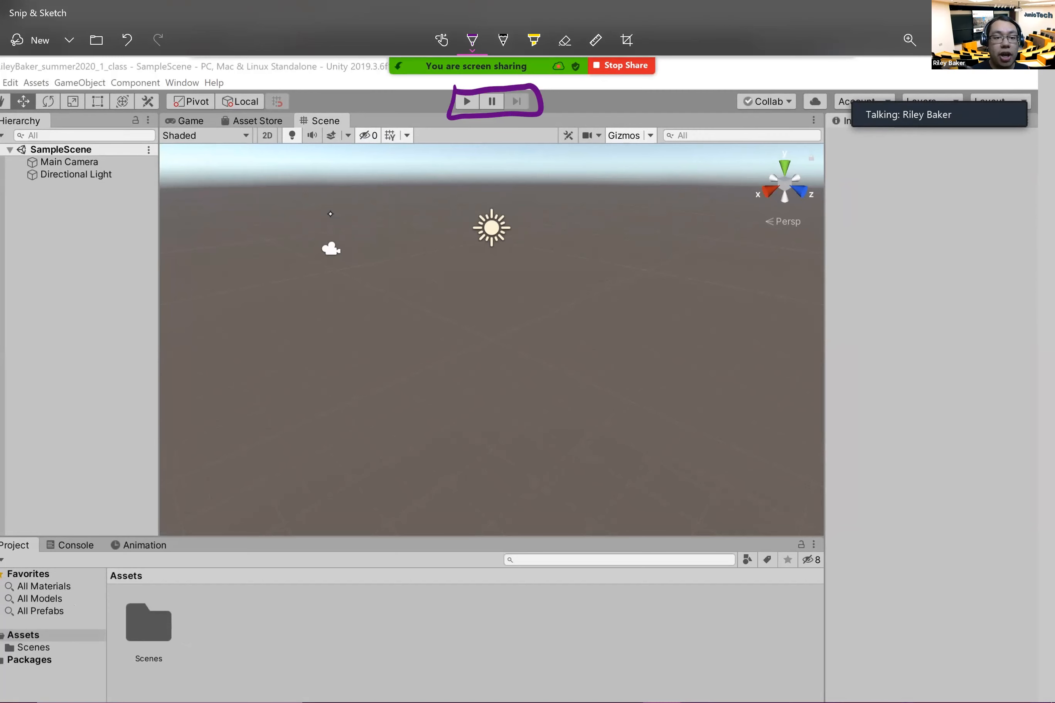
{"action": "scroll", "coordinate": [331, 214], "scroll_direction": "left", "scroll_amount": 2}
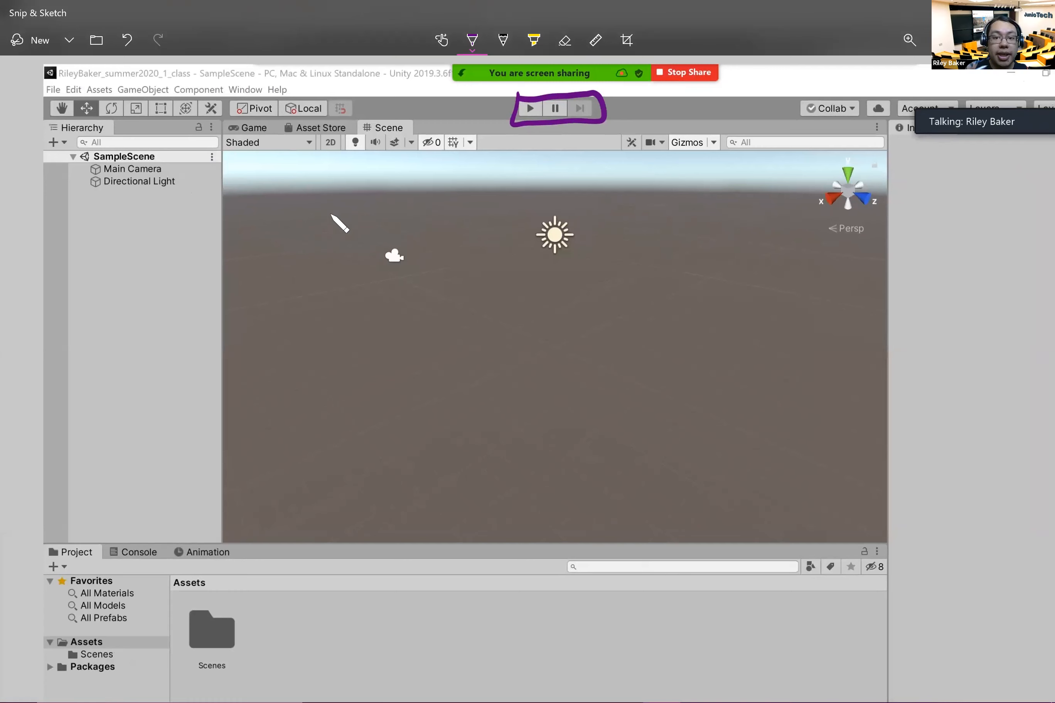
{"action": "key", "text": "ctrl+z"}
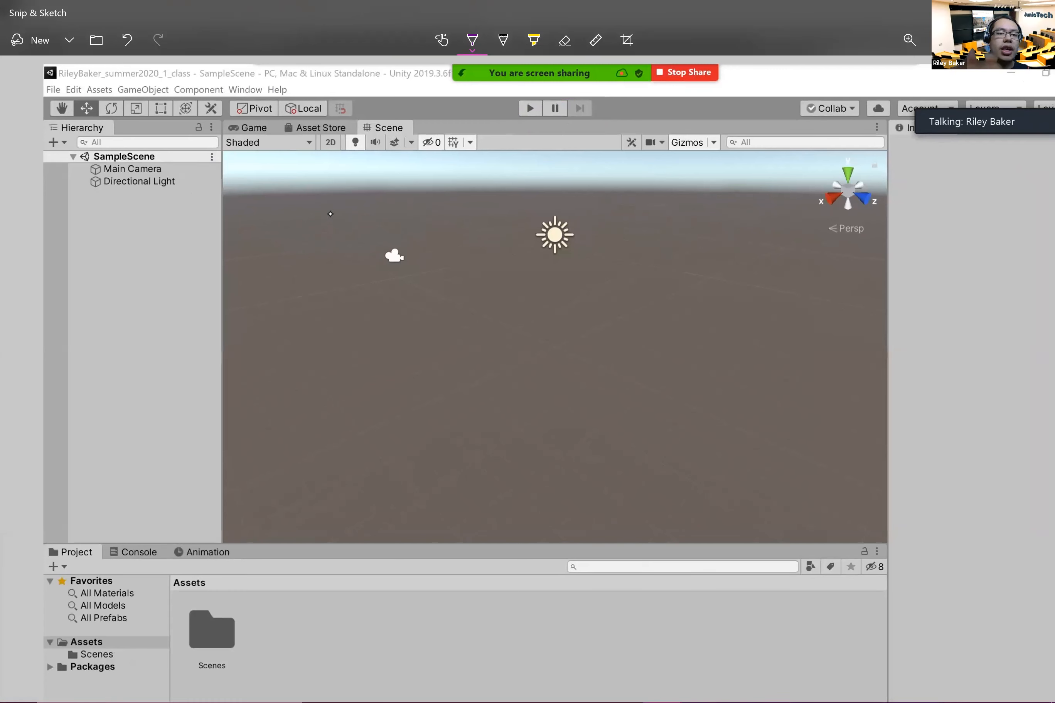
{"action": "mouse_move", "coordinate": [48, 87]}
{"action": "left_mouse_down"}
{"action": "mouse_move", "coordinate": [59, 123]}
{"action": "mouse_move", "coordinate": [226, 117]}
{"action": "mouse_move", "coordinate": [195, 89]}
{"action": "mouse_move", "coordinate": [49, 93]}
{"action": "left_mouse_up"}
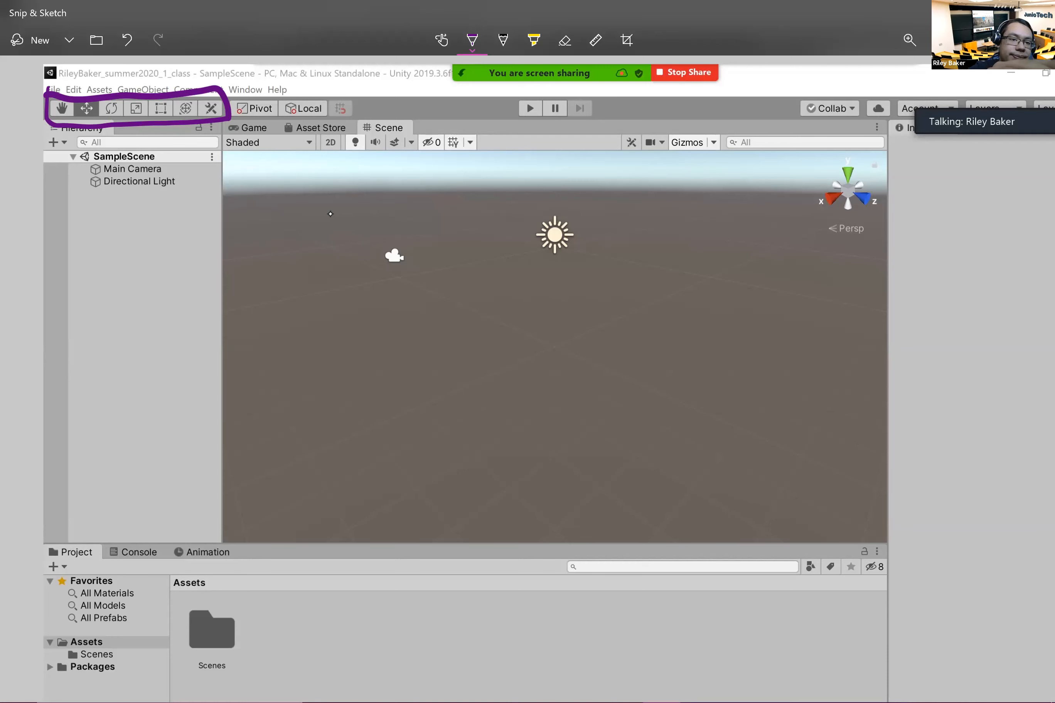
{"action": "key", "text": "ctrl+z"}
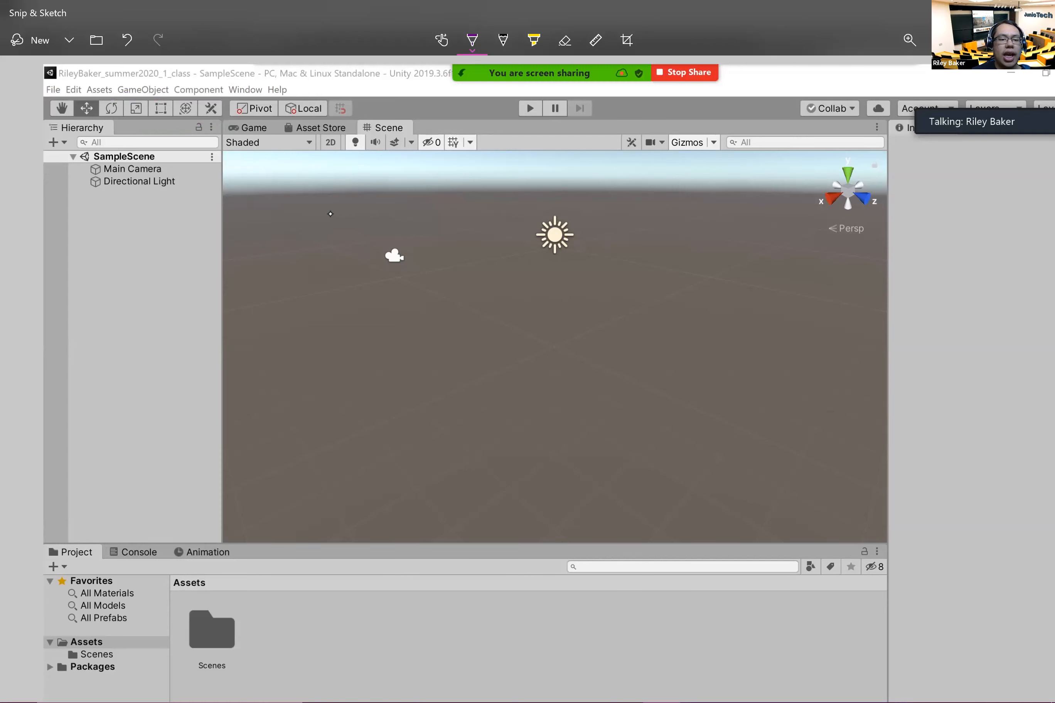
Step: Switch to the Unity editor and adjust the borders of the Hierarchy, Inspector and Project panels, leaving the Hierarchy slightly wider
{"action": "scroll", "coordinate": [331, 214], "scroll_direction": "right", "scroll_amount": 2}
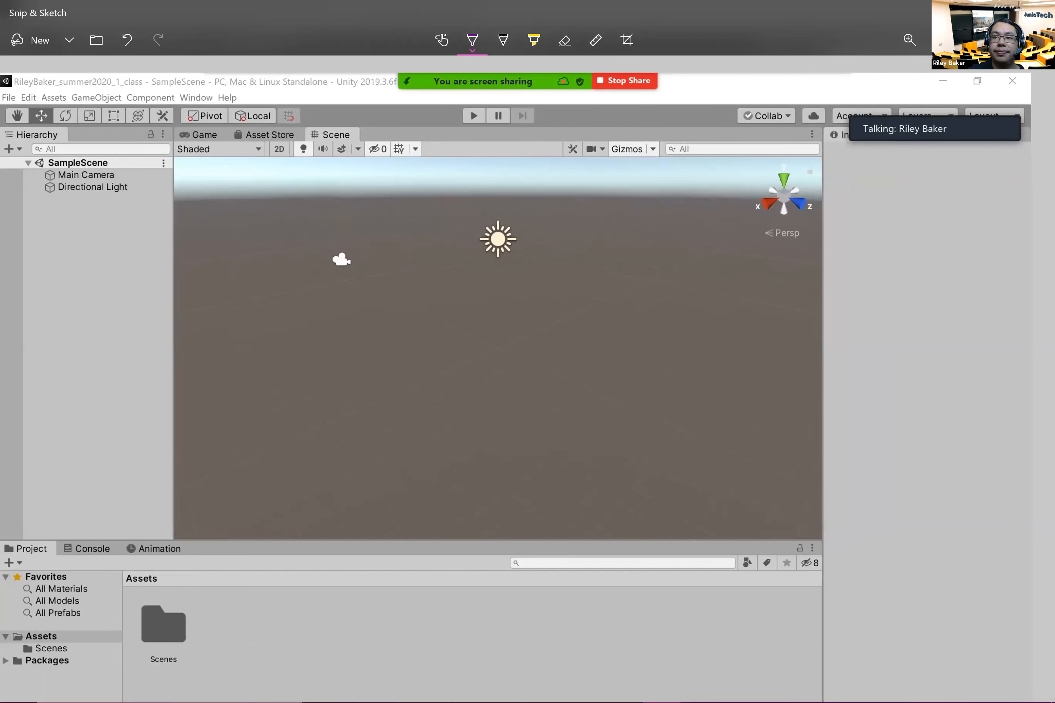
{"action": "key", "text": "alt+Tab"}
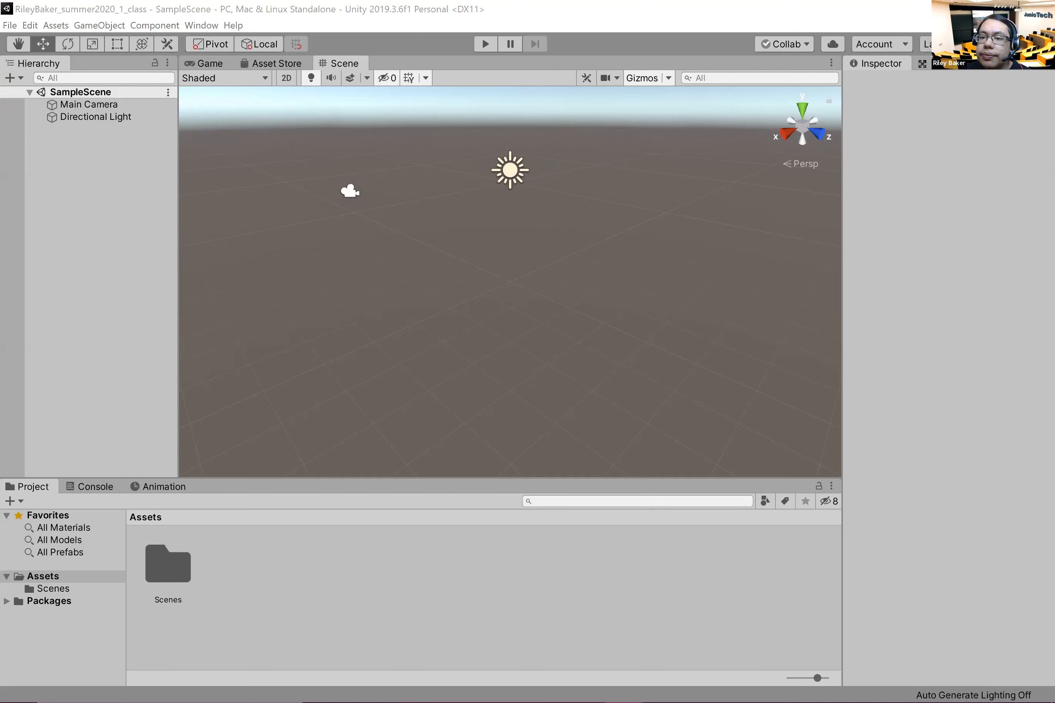
{"action": "left_click", "coordinate": [113, 209]}
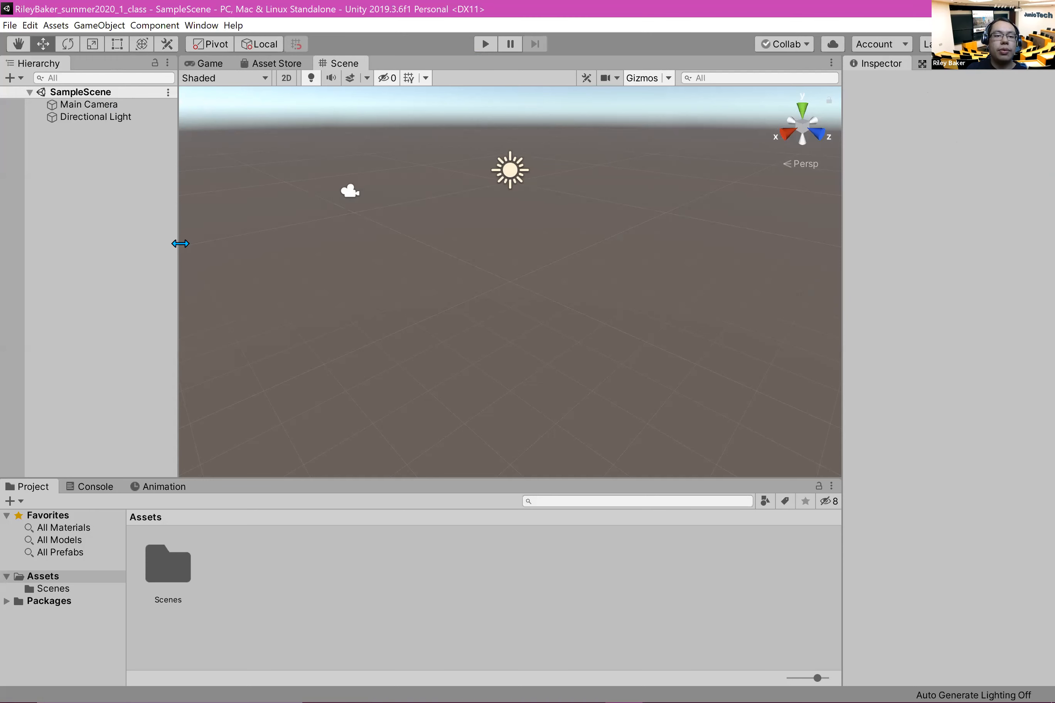
{"action": "left_click_drag", "start_coordinate": [177, 238], "coordinate": [155, 227]}
{"action": "left_click_drag", "start_coordinate": [841, 303], "coordinate": [818, 295]}
{"action": "mouse_move", "coordinate": [710, 478]}
{"action": "left_mouse_down"}
{"action": "mouse_move", "coordinate": [706, 402]}
{"action": "mouse_move", "coordinate": [683, 308]}
{"action": "mouse_move", "coordinate": [730, 658]}
{"action": "mouse_move", "coordinate": [708, 480]}
{"action": "left_mouse_up"}
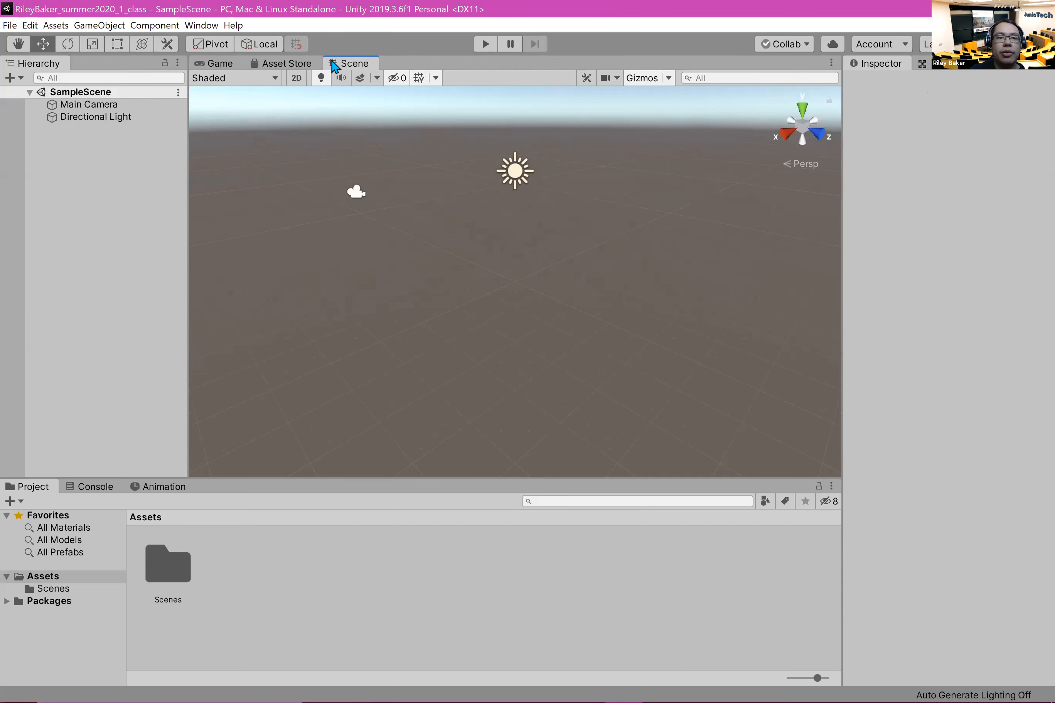
Step: Dock the Scene view beneath the Inspector, orbit it, and redock it in the central area ahead of the Game tab
{"action": "left_click_drag", "start_coordinate": [363, 67], "coordinate": [933, 625]}
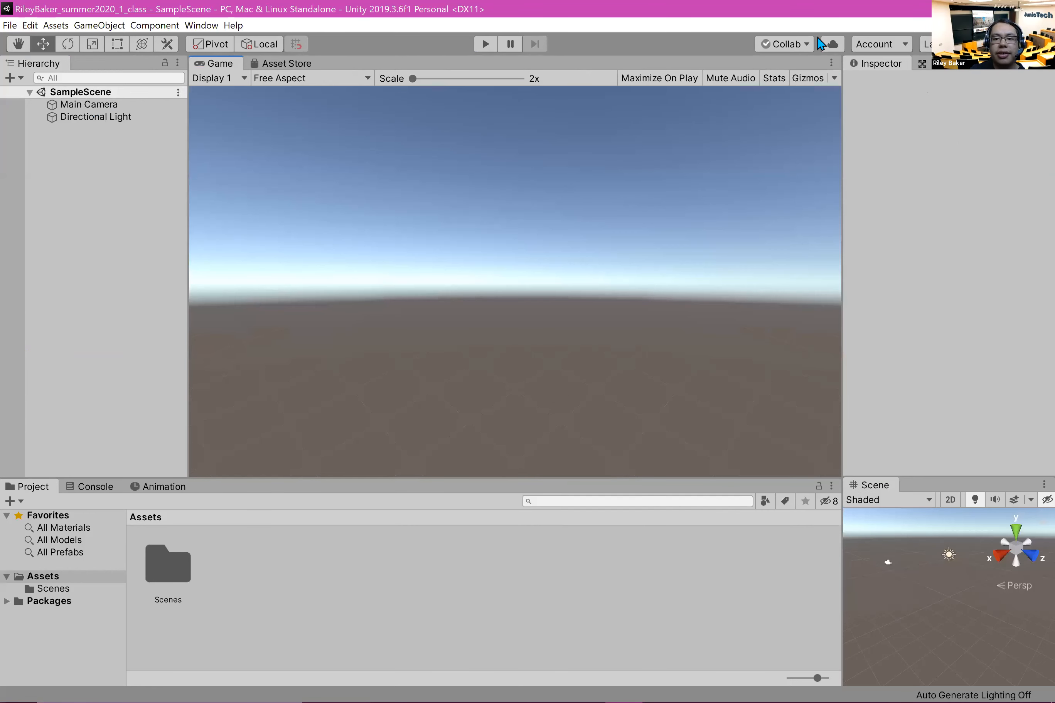
{"action": "mouse_move", "coordinate": [943, 616]}
{"action": "middle_mouse_down"}
{"action": "mouse_move", "coordinate": [916, 613]}
{"action": "mouse_move", "coordinate": [925, 611]}
{"action": "middle_mouse_up"}
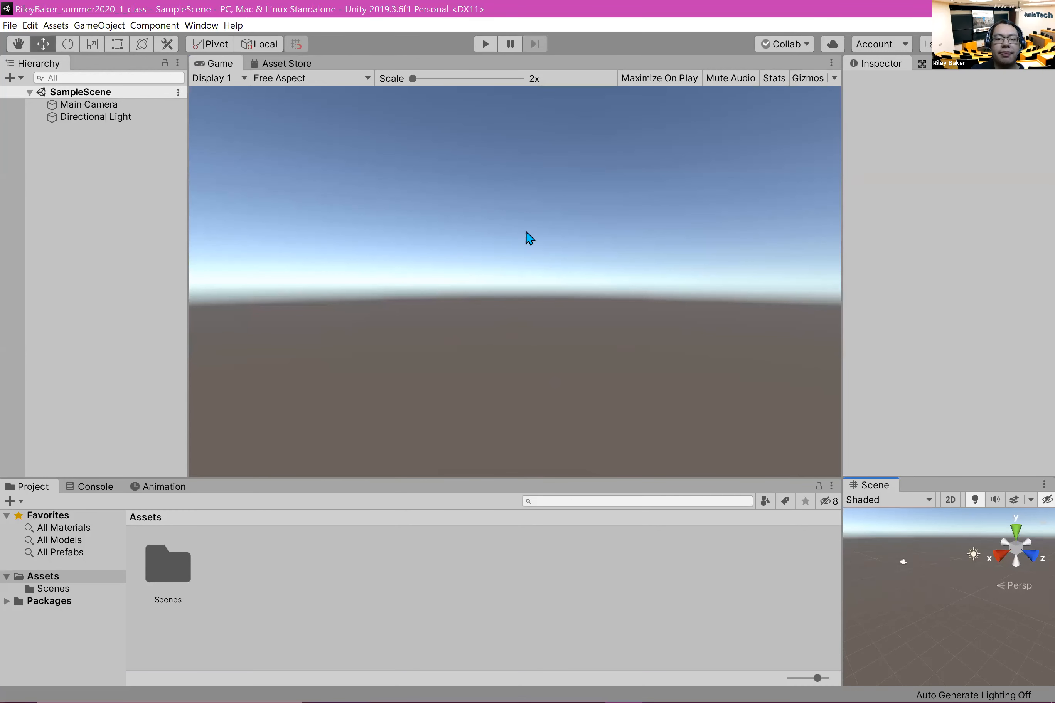
{"action": "mouse_move", "coordinate": [936, 625]}
{"action": "middle_mouse_down"}
{"action": "mouse_move", "coordinate": [922, 598]}
{"action": "mouse_move", "coordinate": [927, 618]}
{"action": "middle_mouse_up"}
{"action": "left_click_drag", "start_coordinate": [874, 485], "coordinate": [245, 279]}
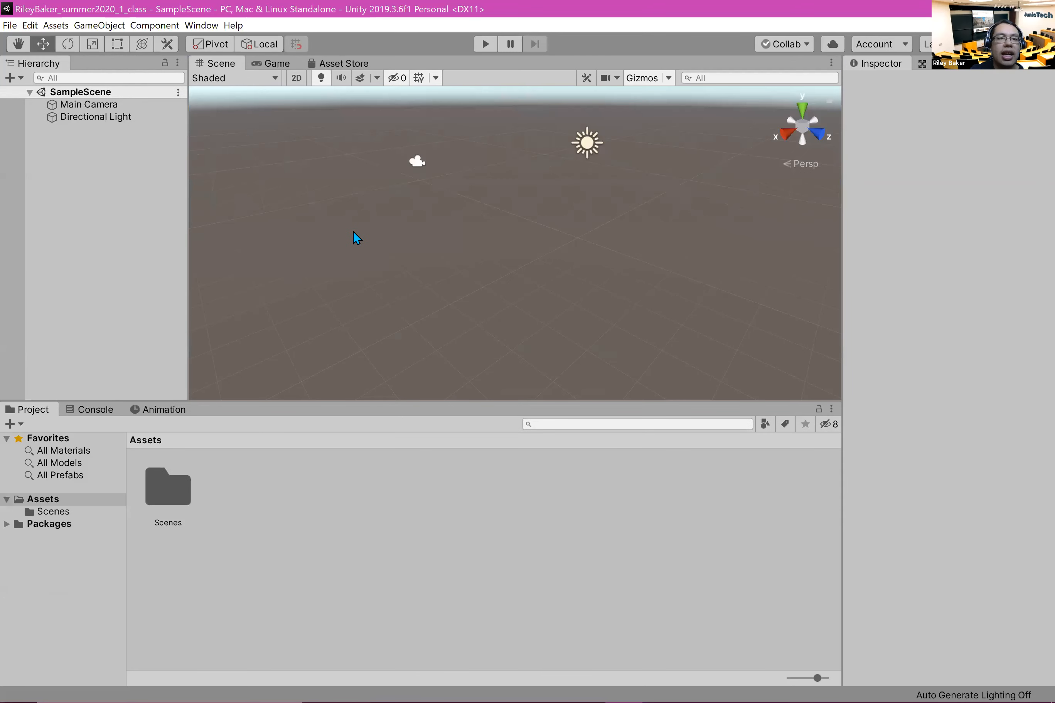
Step: Narrow the Hierarchy panel and lower the border between the Scene view and the Project panel
{"action": "left_click_drag", "start_coordinate": [183, 193], "coordinate": [40, 191]}
{"action": "left_click", "coordinate": [914, 272]}
{"action": "left_click_drag", "start_coordinate": [667, 400], "coordinate": [750, 685]}
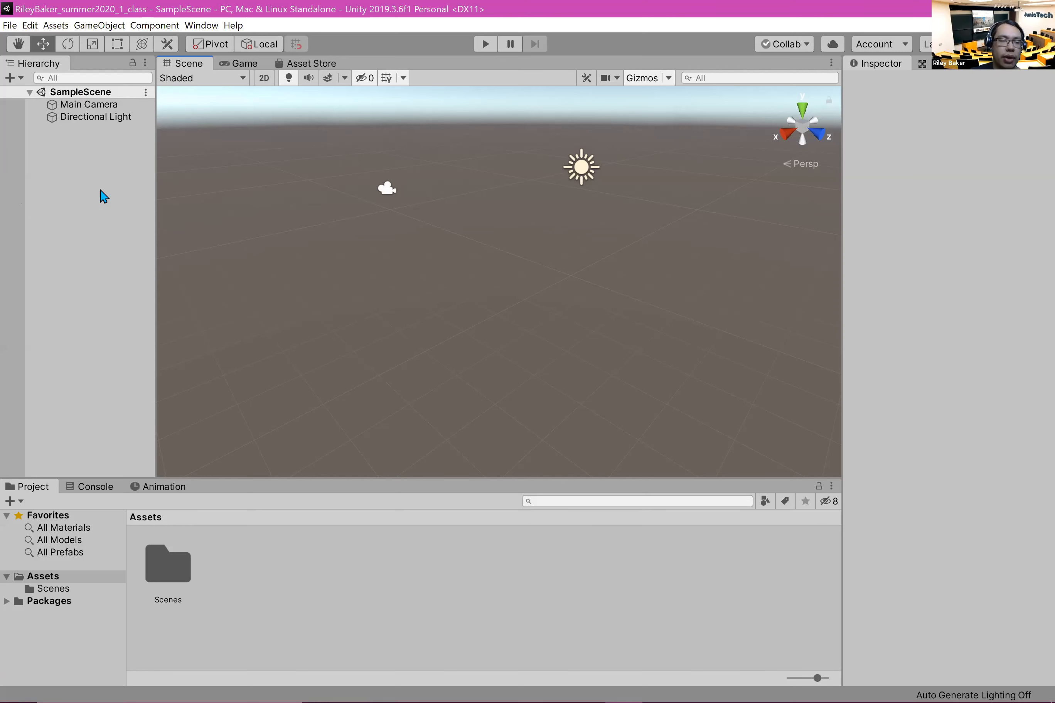
Step: Add a 3D Cube object to SampleScene from the Hierarchy
{"action": "right_click", "coordinate": [84, 176]}
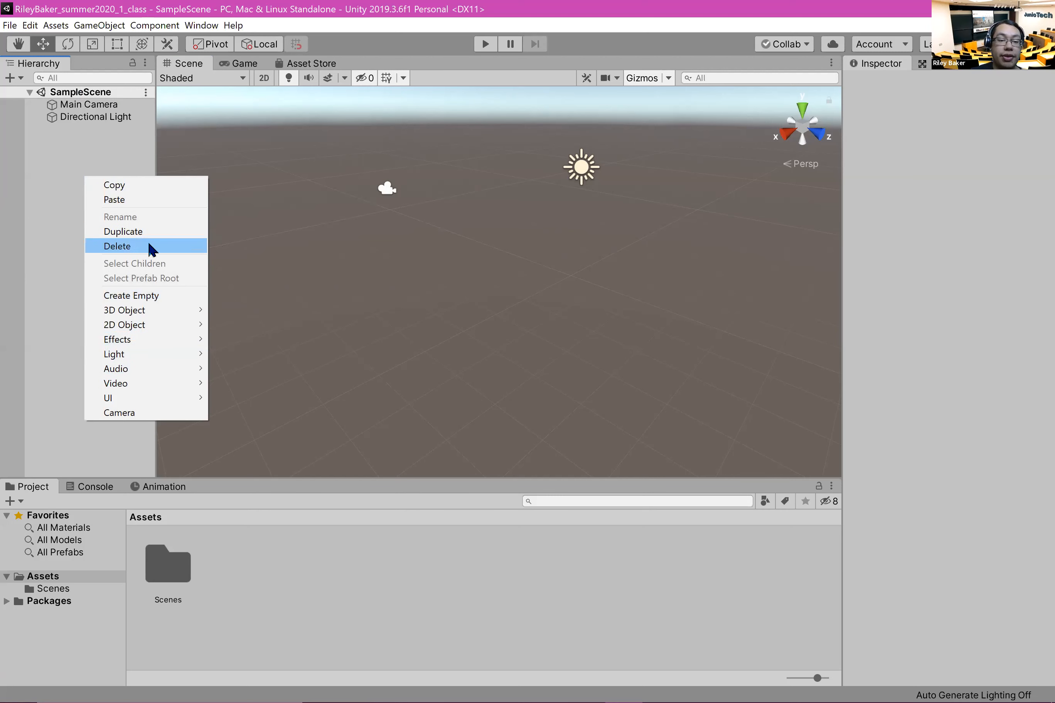
{"action": "mouse_move", "coordinate": [152, 317]}
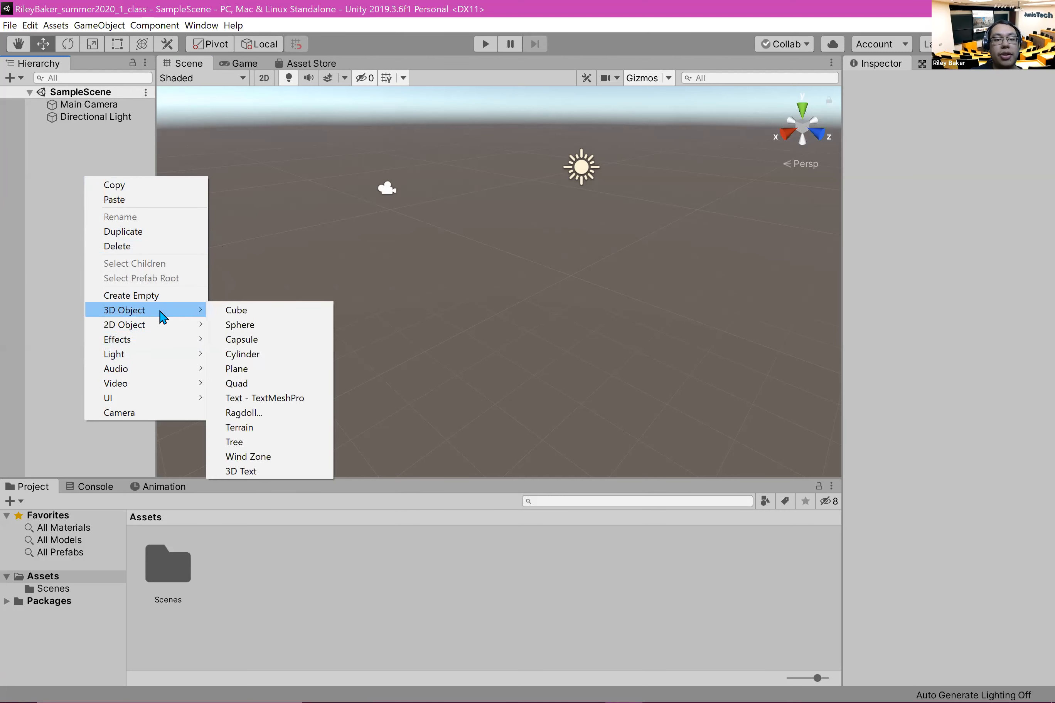
{"action": "left_click", "coordinate": [293, 310]}
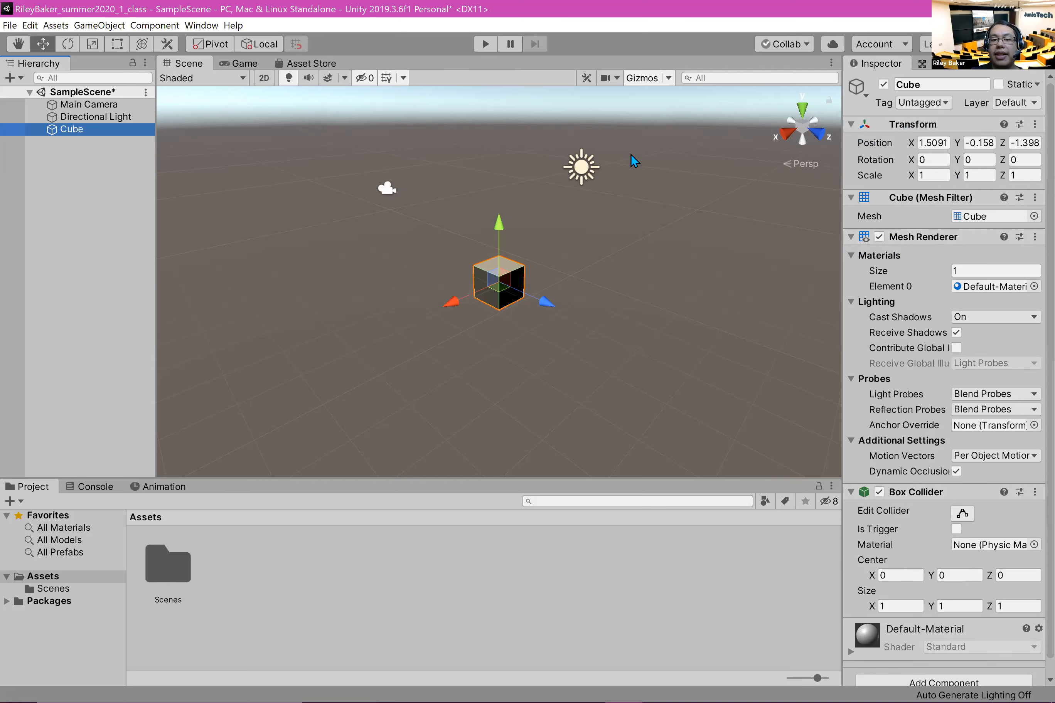
Step: Move the cube with its axis and plane handles to about X 0.1, Z -1.67 and deselect it
{"action": "left_click_drag", "start_coordinate": [453, 304], "coordinate": [480, 291]}
{"action": "left_click_drag", "start_coordinate": [570, 295], "coordinate": [550, 340]}
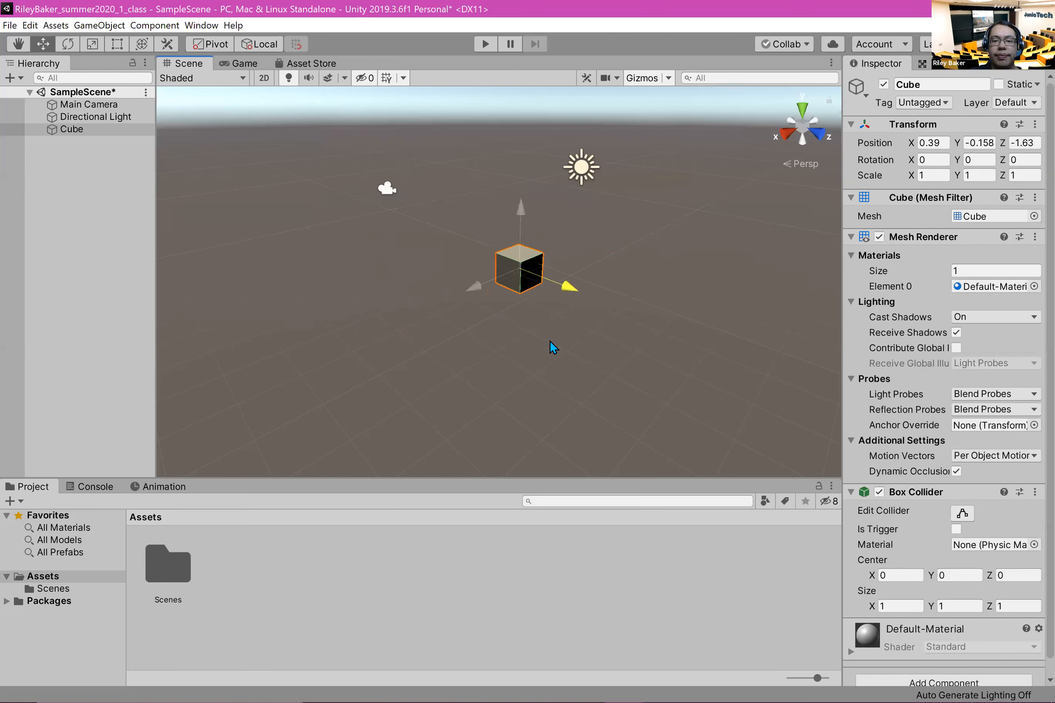
{"action": "left_click_drag", "start_coordinate": [518, 275], "coordinate": [552, 245]}
{"action": "left_click", "coordinate": [556, 236]}
{"action": "left_click", "coordinate": [525, 277]}
{"action": "left_click", "coordinate": [553, 393]}
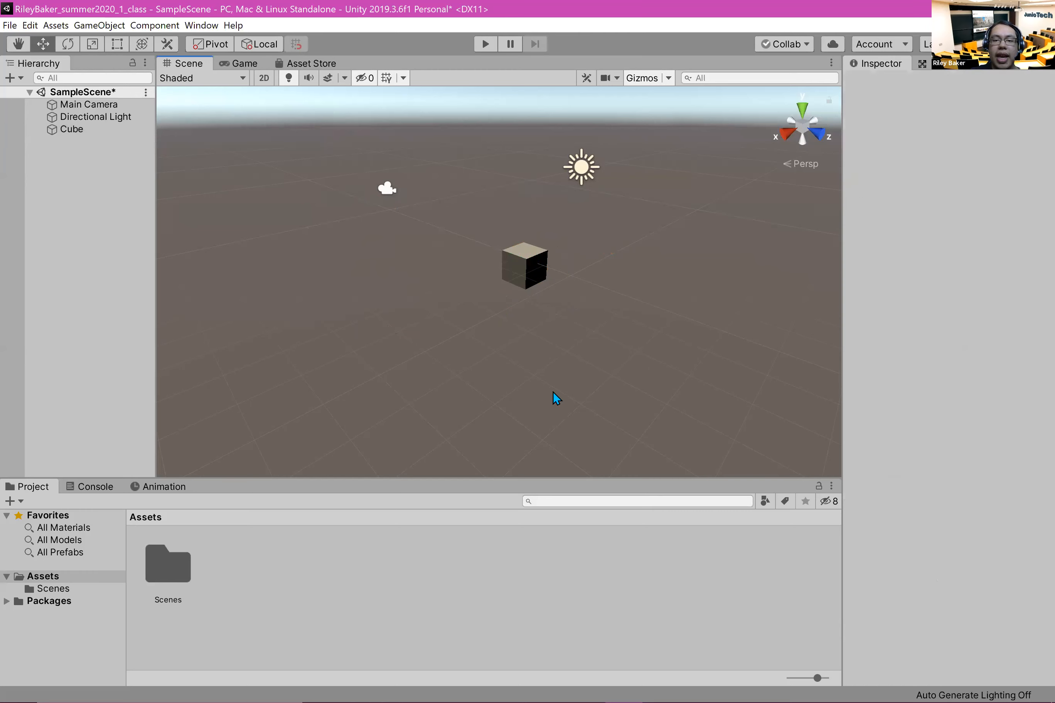
Step: Select the cube, set its position to X 0, Y 0, Z 0, and deselect it
{"action": "left_click", "coordinate": [522, 276]}
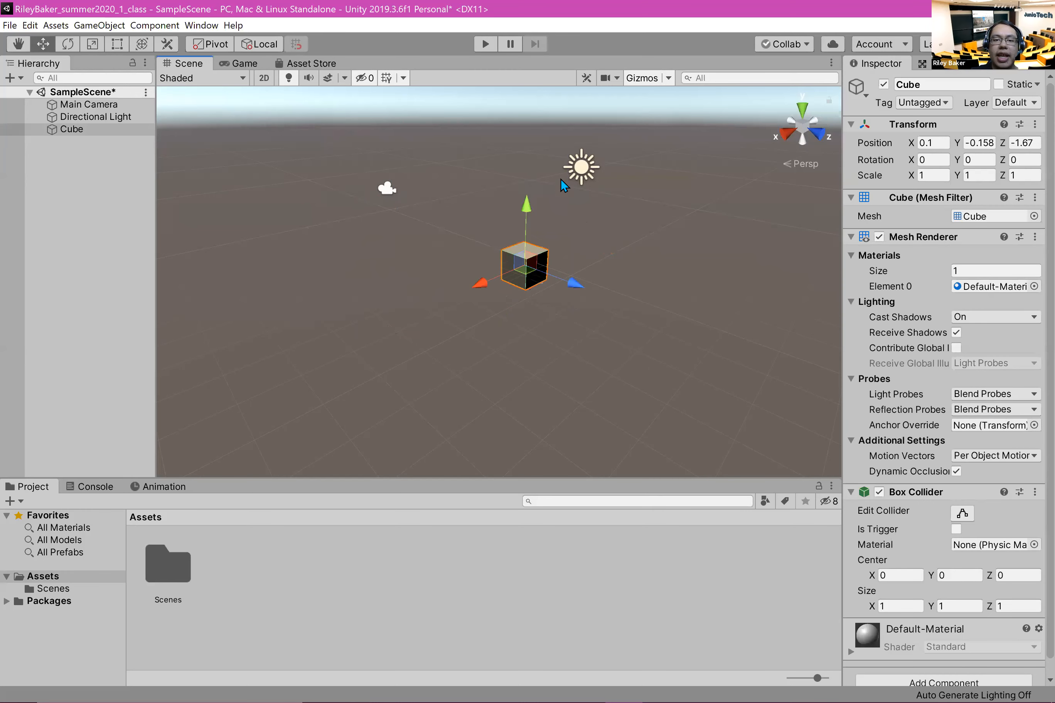
{"action": "left_click", "coordinate": [582, 167]}
{"action": "left_click", "coordinate": [529, 265]}
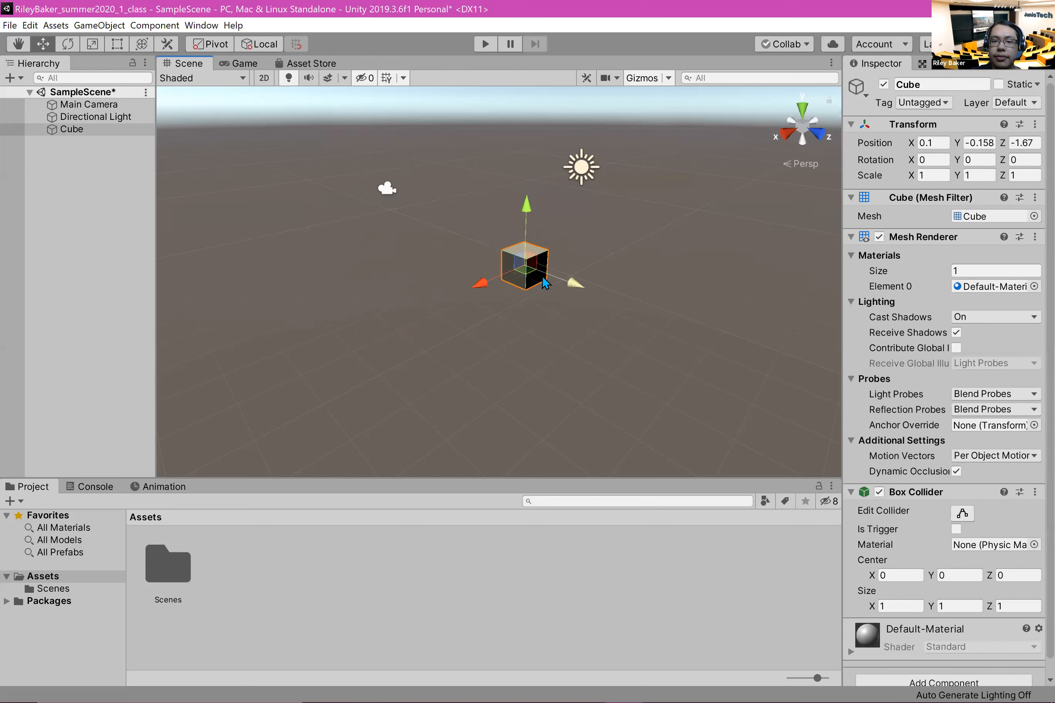
{"action": "left_click", "coordinate": [933, 143]}
{"action": "type", "text": "0"}
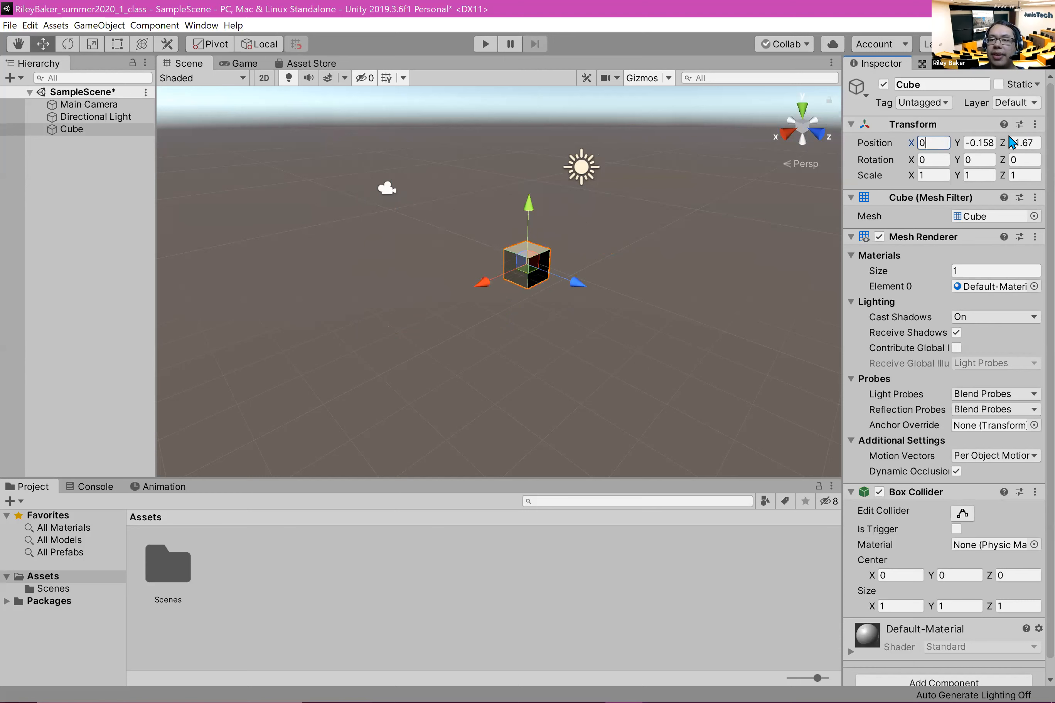
{"action": "left_click", "coordinate": [976, 143]}
{"action": "type", "text": "0"}
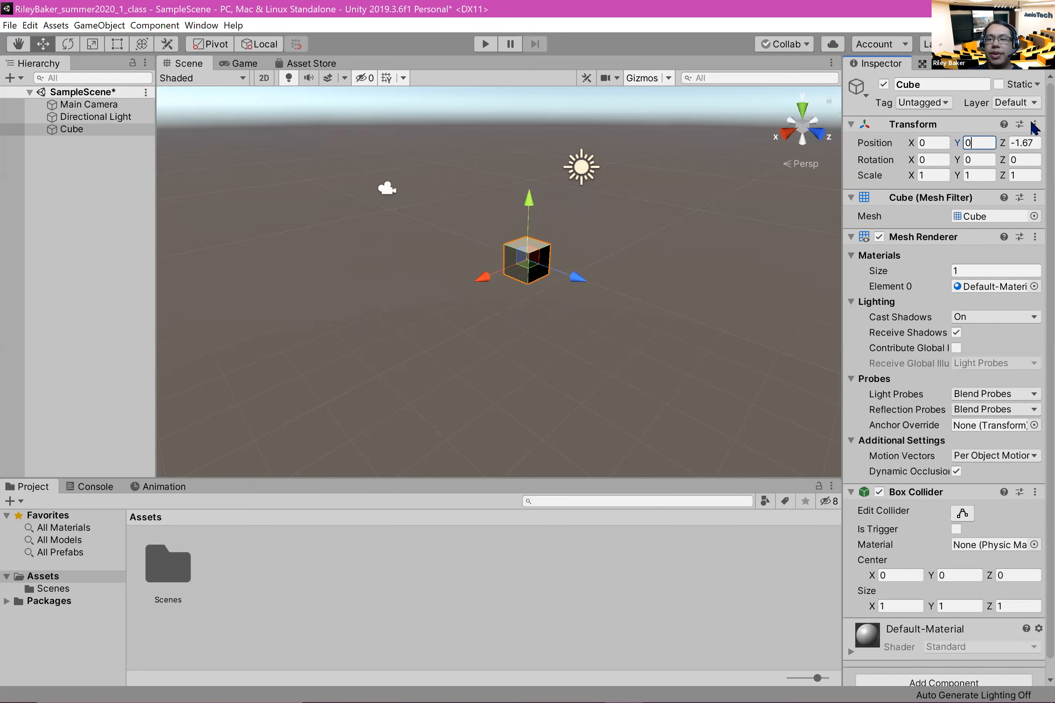
{"action": "left_click", "coordinate": [1023, 143]}
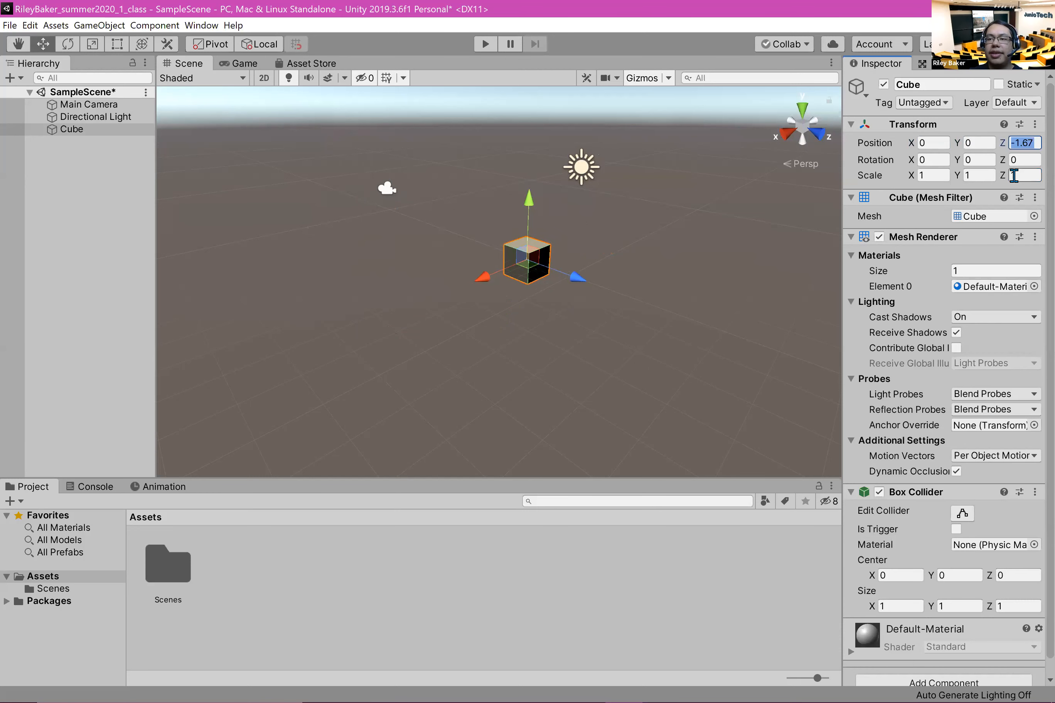
{"action": "type", "text": "0"}
{"action": "left_click", "coordinate": [450, 266]}
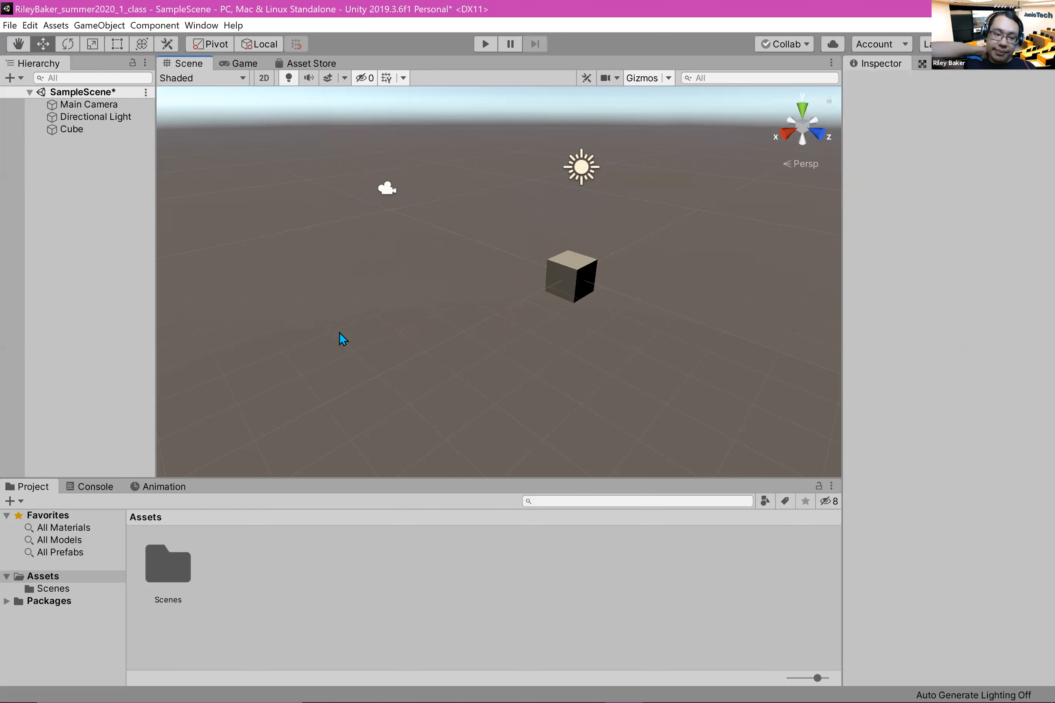
{"action": "left_click", "coordinate": [990, 98]}
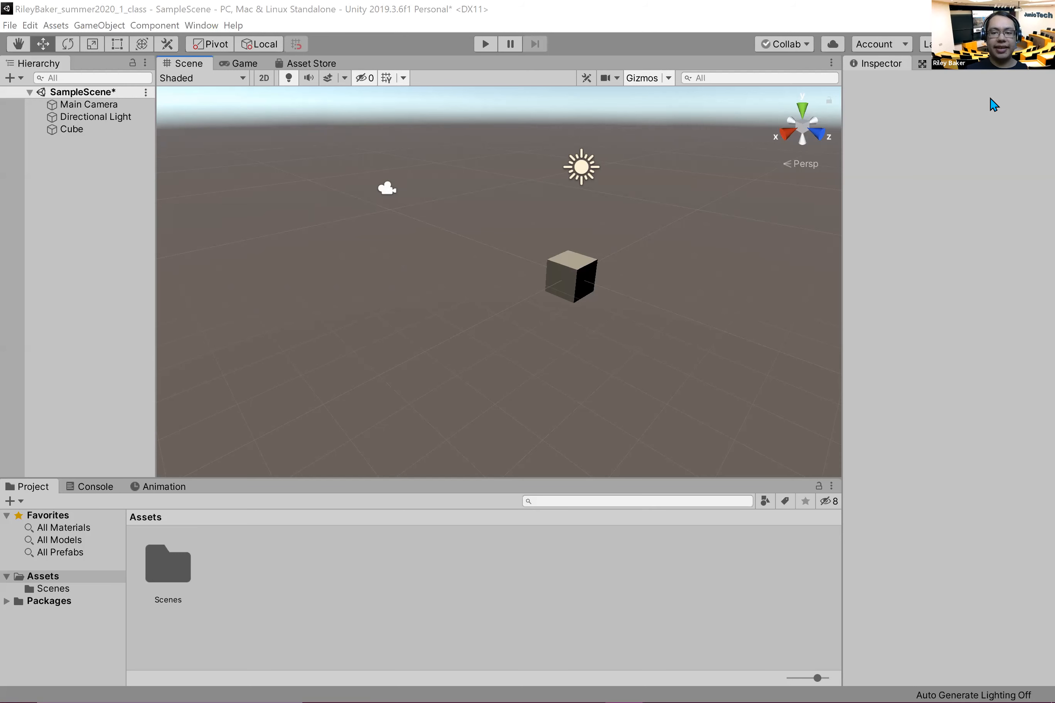
Step: Select the cube and rotate it freely with the Rotate tool's rings to about Y 143.8, Z 111.3
{"action": "left_click", "coordinate": [593, 288]}
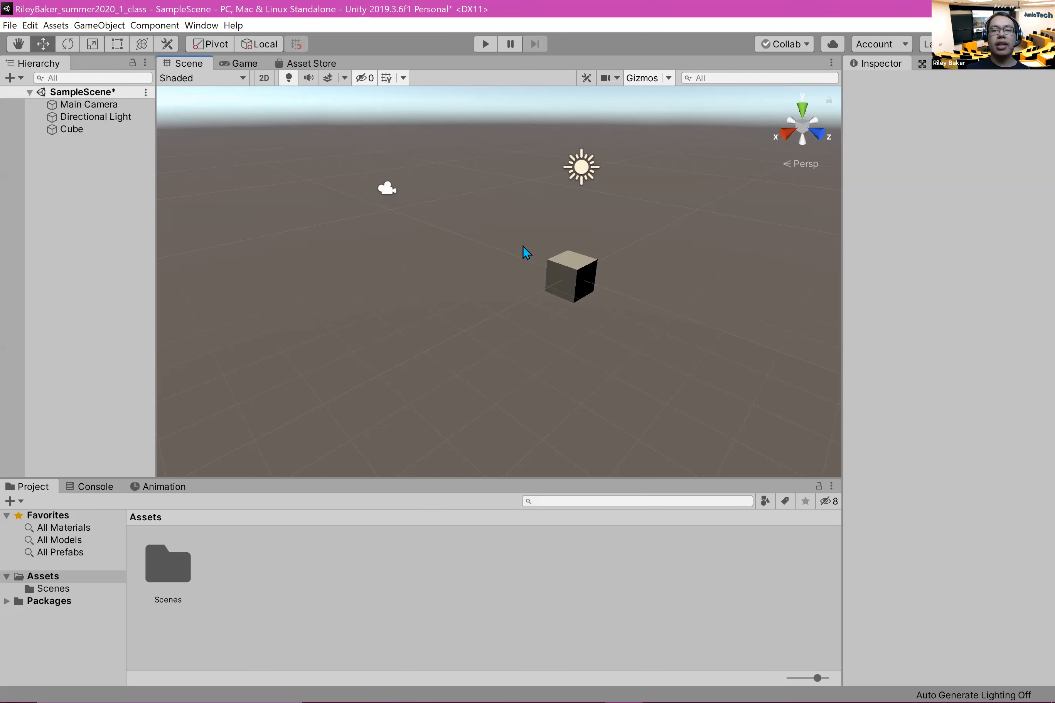
{"action": "left_click", "coordinate": [585, 281]}
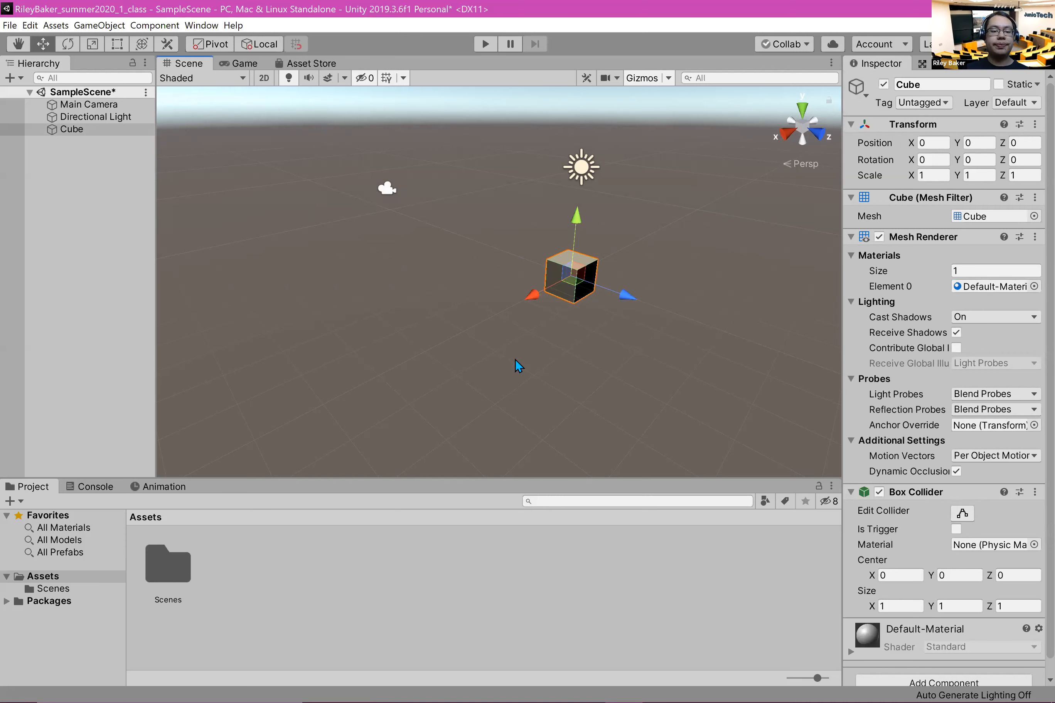
{"action": "key", "text": "e"}
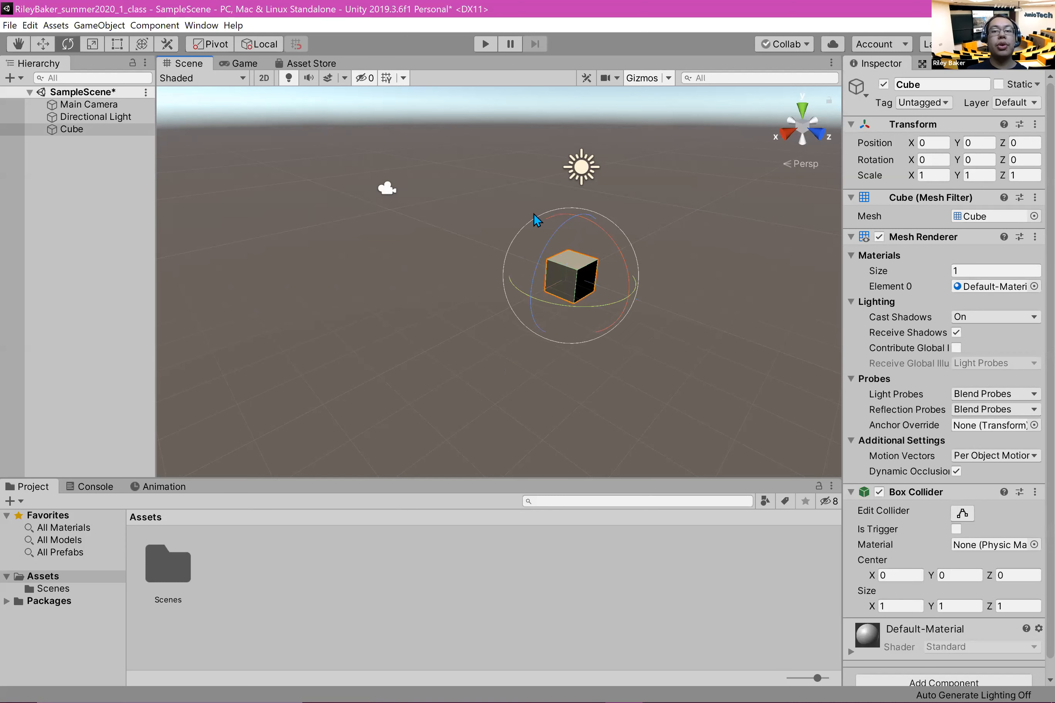
{"action": "key", "text": "w"}
{"action": "key", "text": "e"}
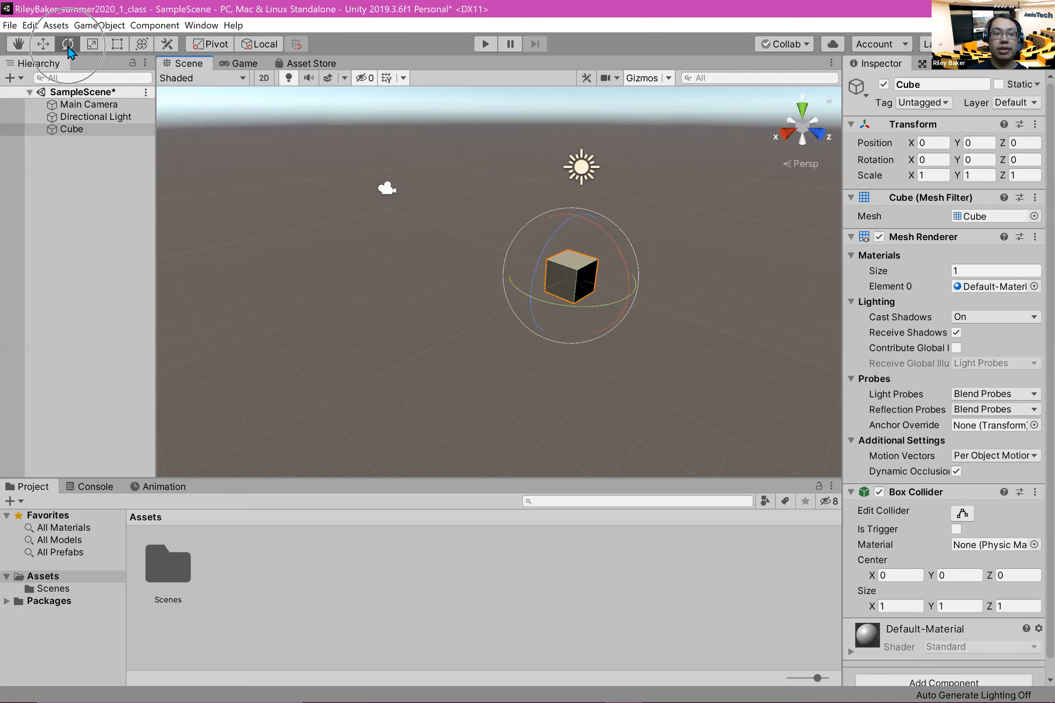
{"action": "left_click", "coordinate": [45, 45]}
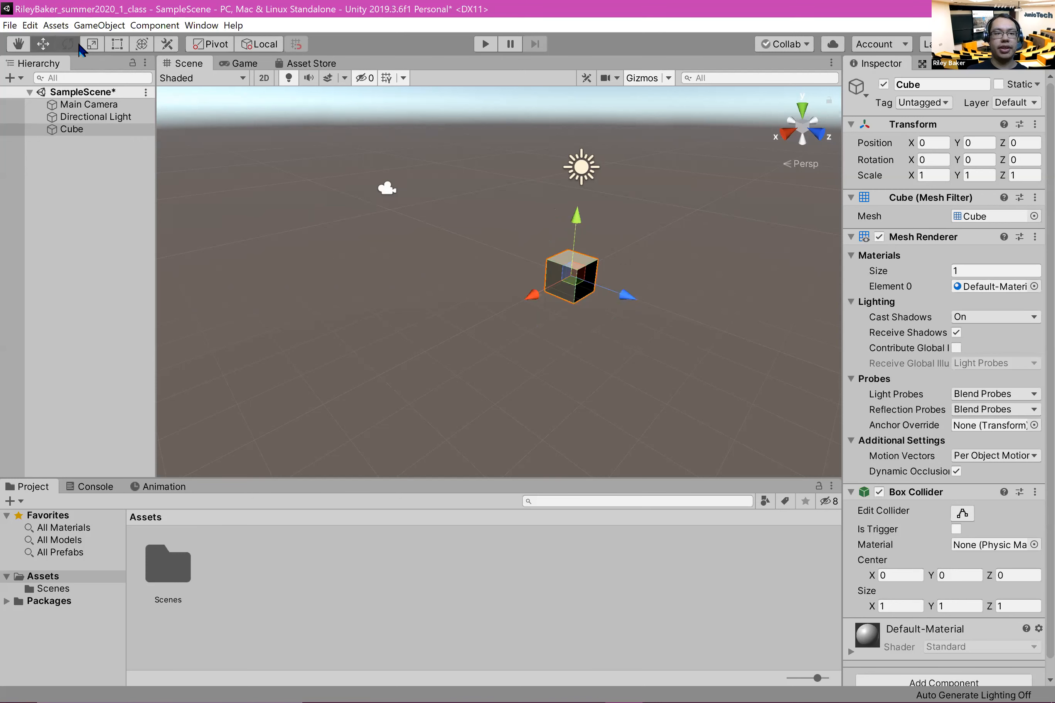
{"action": "left_click", "coordinate": [77, 44]}
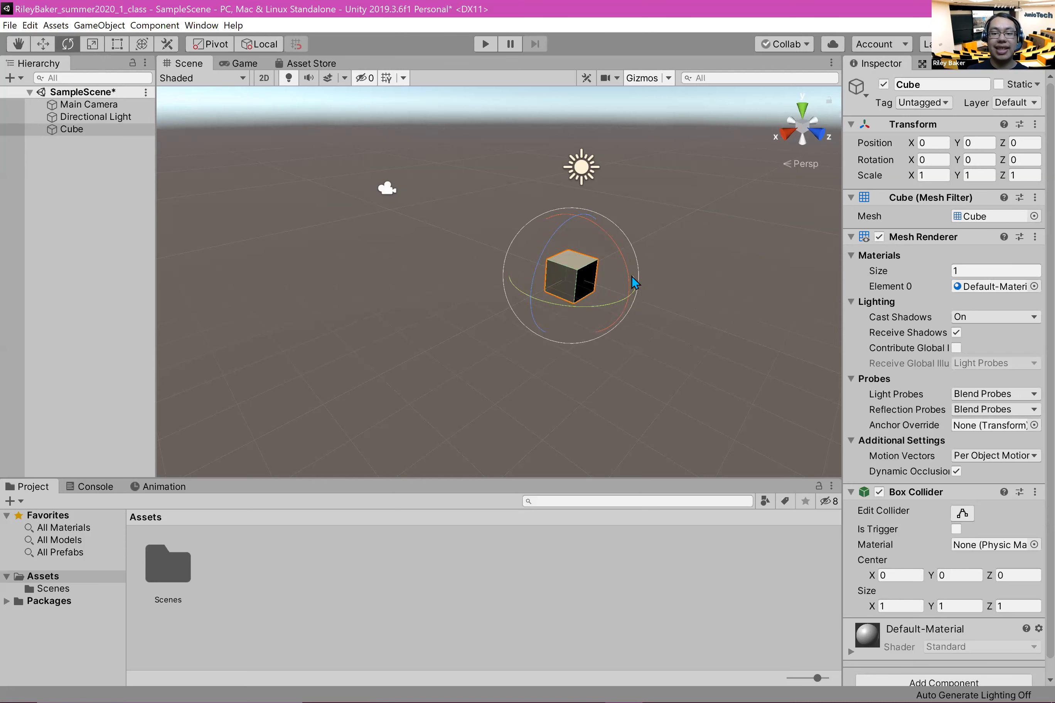
{"action": "left_click_drag", "start_coordinate": [625, 266], "coordinate": [403, 266]}
{"action": "left_click_drag", "start_coordinate": [593, 221], "coordinate": [642, 351]}
Step: Set the cube's rotation to X 0, Y 0, Z 0 and deselect it
{"action": "left_click", "coordinate": [932, 160]}
{"action": "type", "text": "0"}
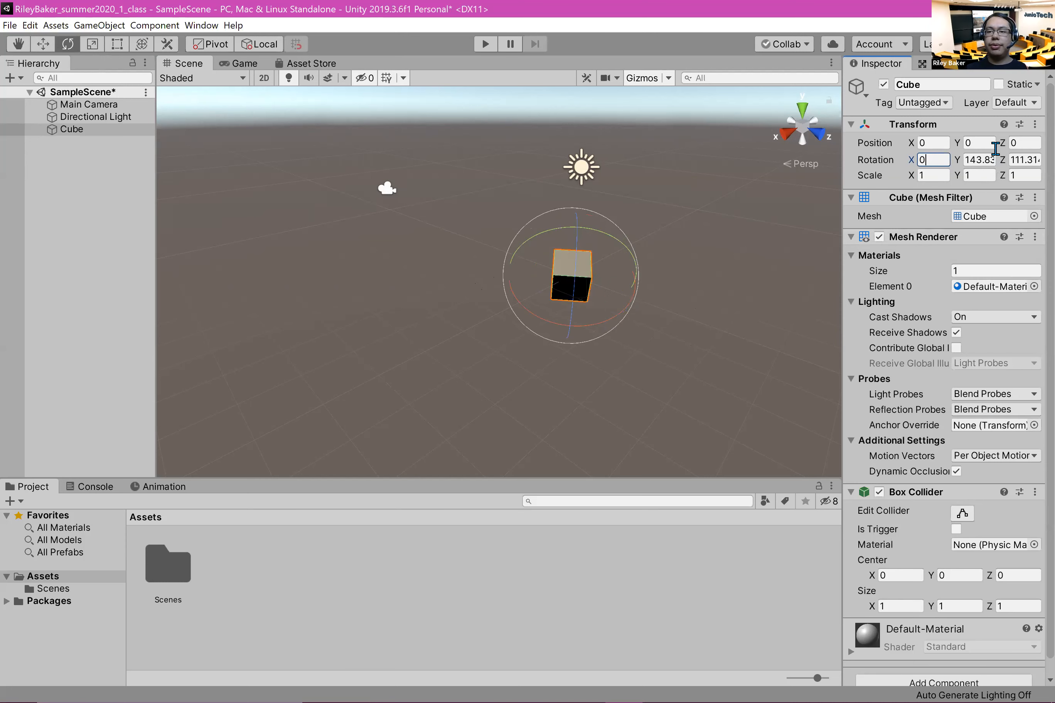
{"action": "left_click", "coordinate": [983, 159]}
{"action": "type", "text": "0"}
{"action": "left_click", "coordinate": [1032, 160]}
{"action": "type", "text": "0"}
{"action": "left_click", "coordinate": [701, 313]}
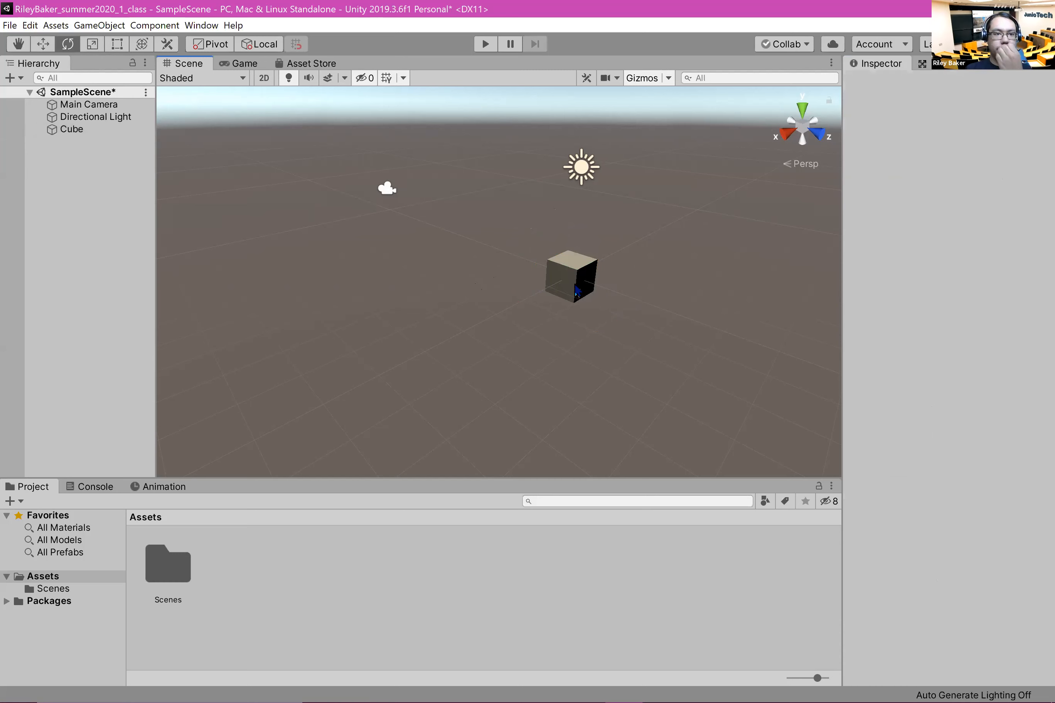
Step: Select the cube and scale it with the Scale tool's axis handles to about X 2.99, Y 1.52, Z 3.54
{"action": "left_click", "coordinate": [580, 272]}
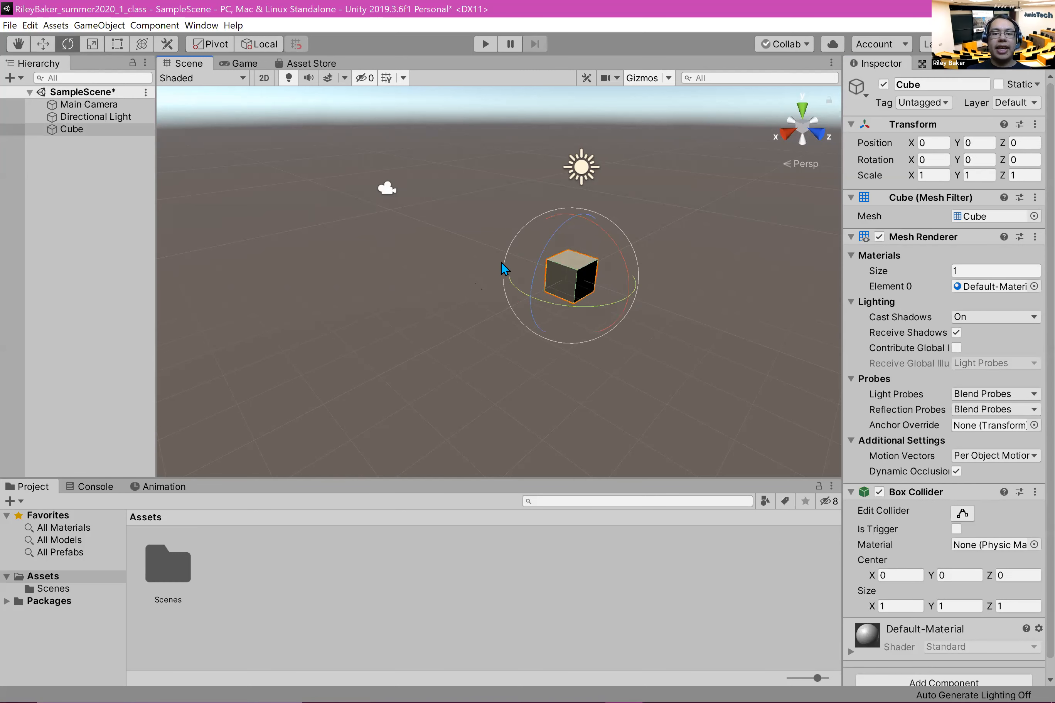
{"action": "key", "text": "r"}
{"action": "key", "text": "e"}
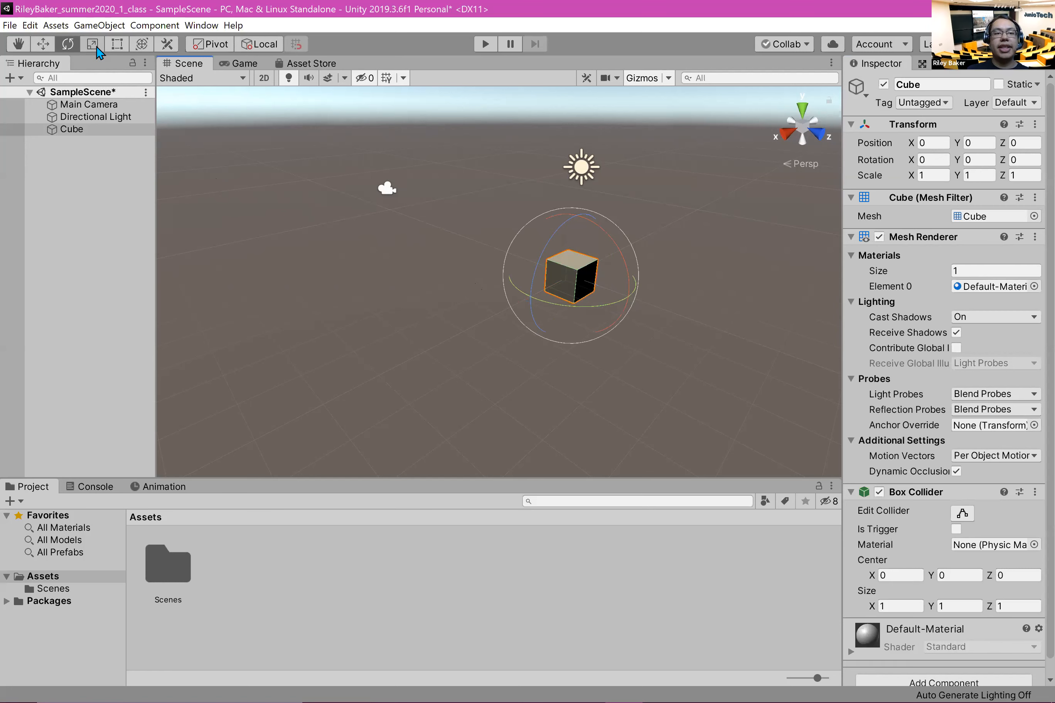
{"action": "left_click", "coordinate": [92, 47]}
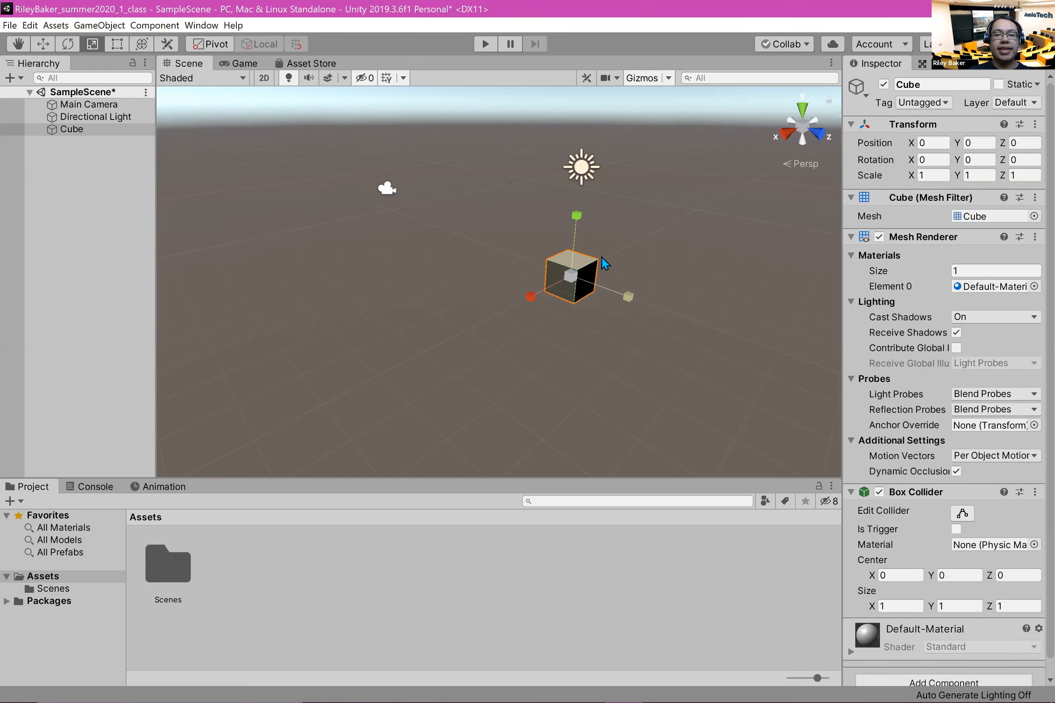
{"action": "left_click_drag", "start_coordinate": [532, 297], "coordinate": [295, 350]}
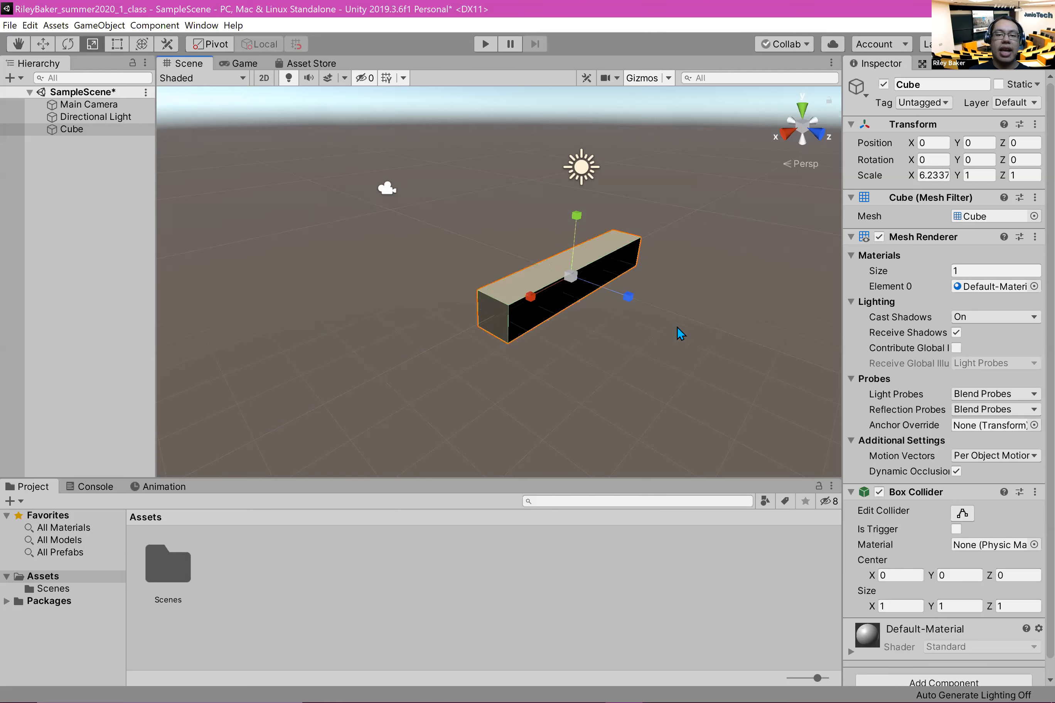
{"action": "left_click_drag", "start_coordinate": [630, 297], "coordinate": [814, 368]}
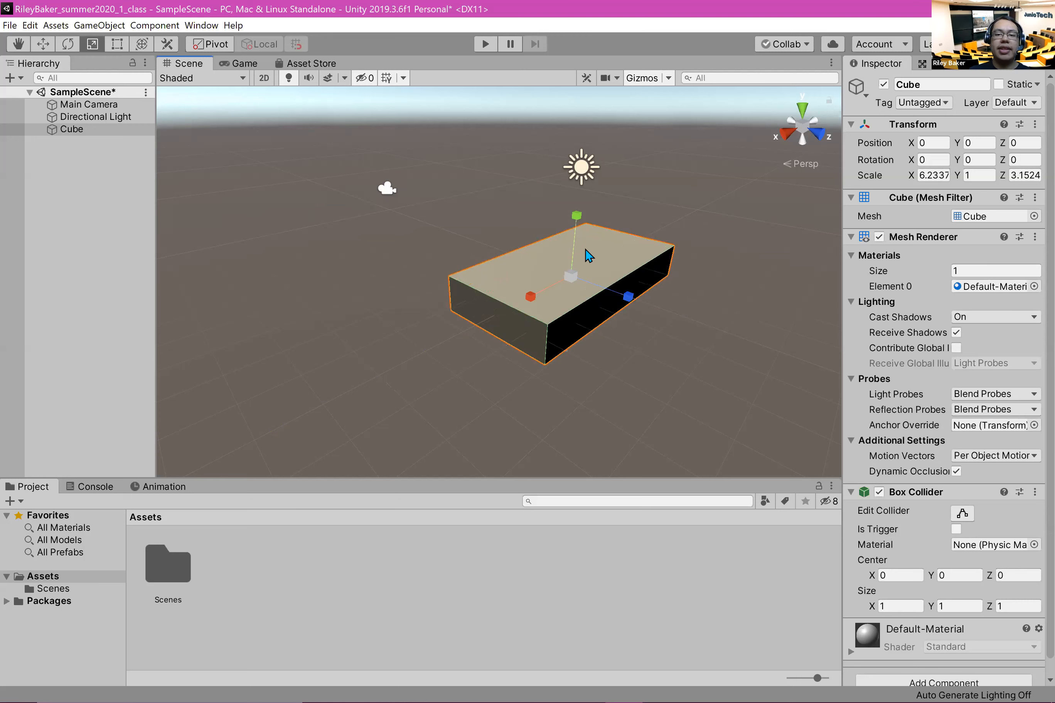
{"action": "left_click_drag", "start_coordinate": [575, 215], "coordinate": [576, 170]}
{"action": "left_click_drag", "start_coordinate": [530, 296], "coordinate": [555, 299]}
{"action": "left_click_drag", "start_coordinate": [628, 297], "coordinate": [667, 313]}
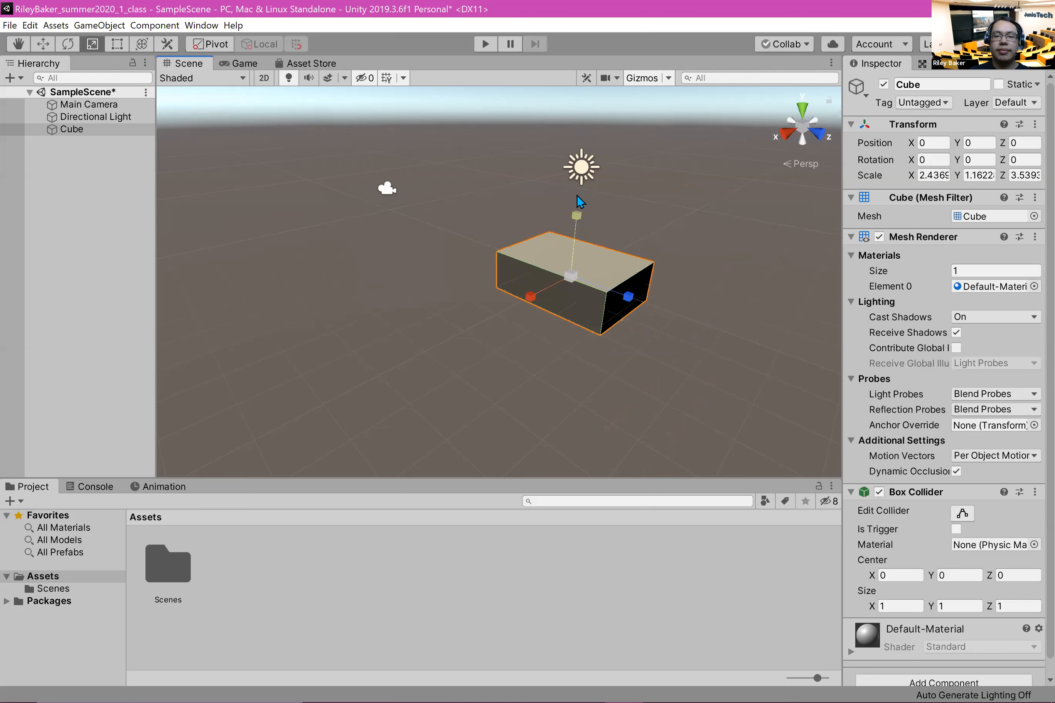
{"action": "left_click_drag", "start_coordinate": [577, 214], "coordinate": [578, 195]}
{"action": "left_click_drag", "start_coordinate": [533, 300], "coordinate": [533, 300]}
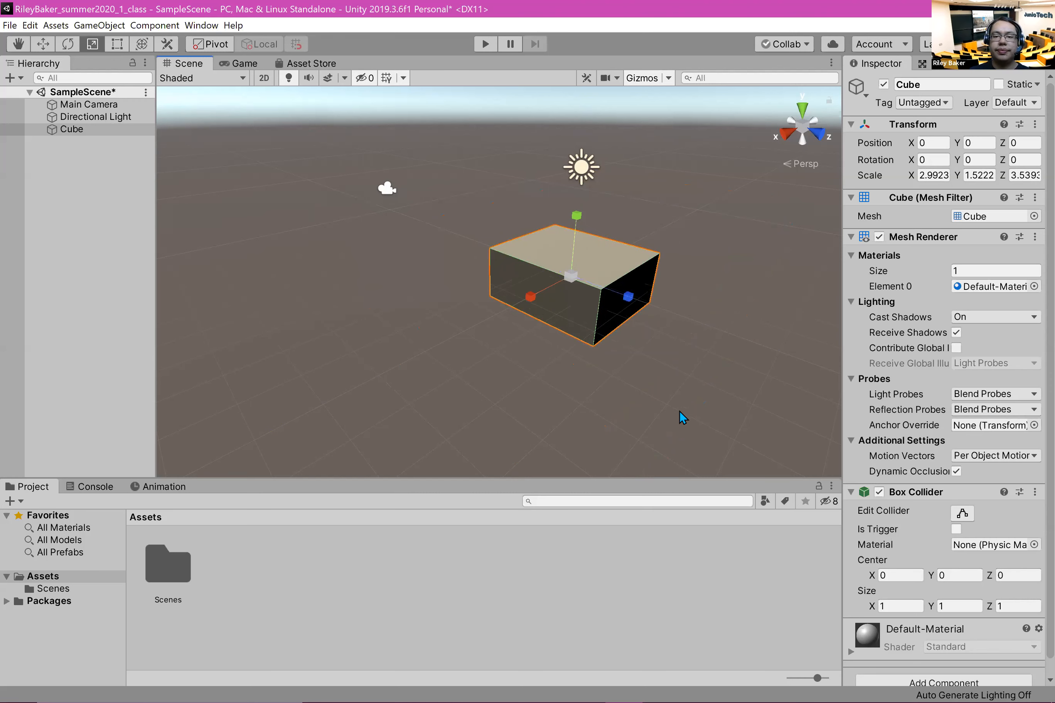
Step: Switch to the Move tool on the scaled cube and leave the cube deselected
{"action": "left_click", "coordinate": [329, 364]}
{"action": "middle_click_drag", "start_coordinate": [452, 313], "coordinate": [514, 357]}
{"action": "right_click_drag", "start_coordinate": [462, 319], "coordinate": [586, 311]}
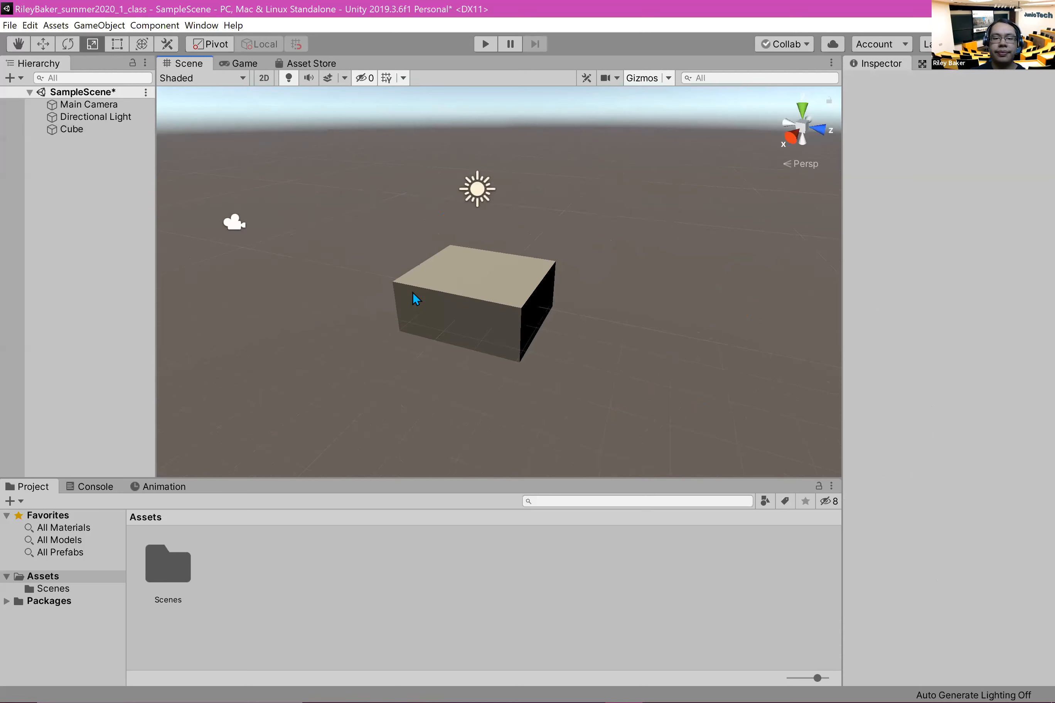
{"action": "left_click", "coordinate": [454, 285]}
{"action": "key", "text": "w"}
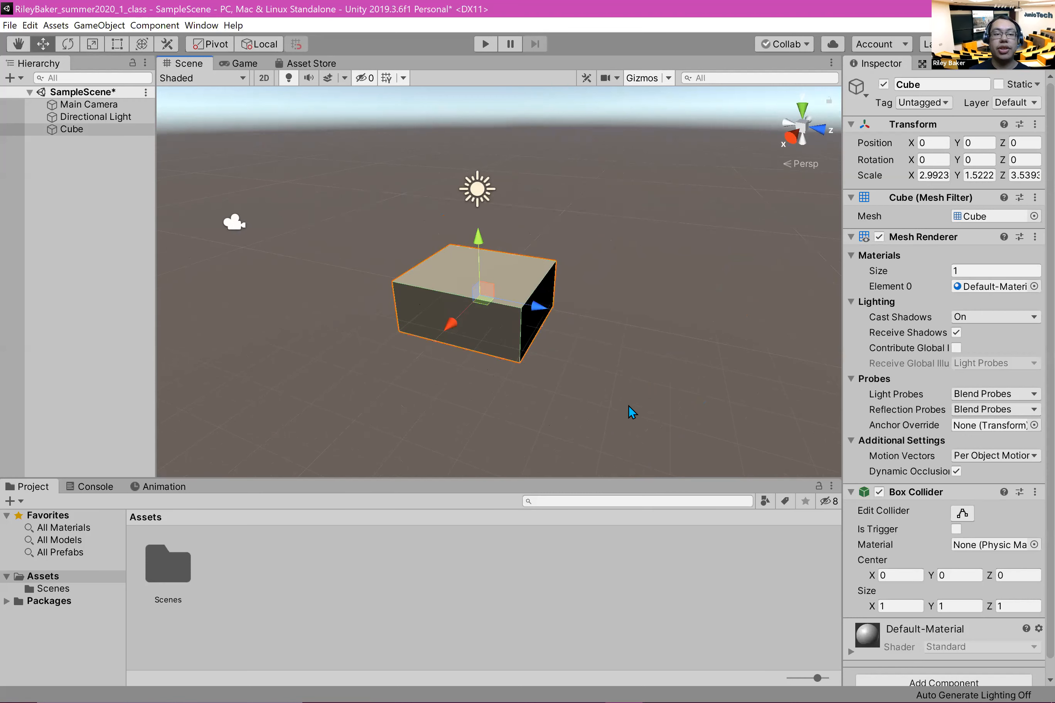
{"action": "left_click", "coordinate": [80, 272]}
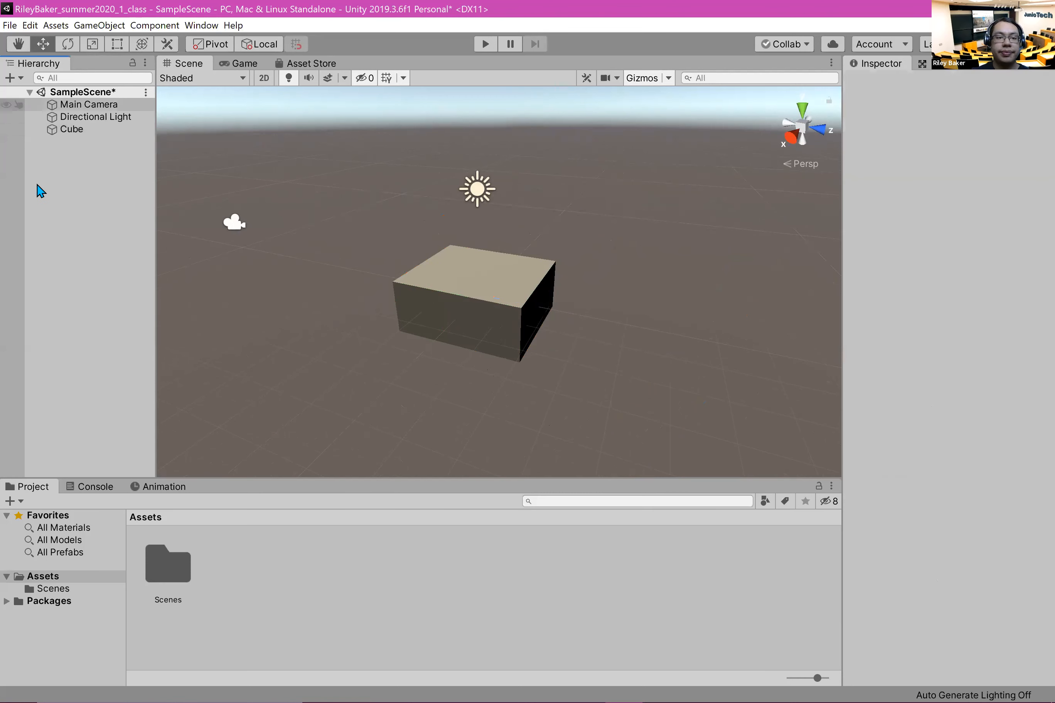
Step: Add a 3D Sphere object to SampleScene and move it above the cube to about Y 1.91, Z 0.21
{"action": "right_click", "coordinate": [72, 167]}
{"action": "mouse_move", "coordinate": [172, 301]}
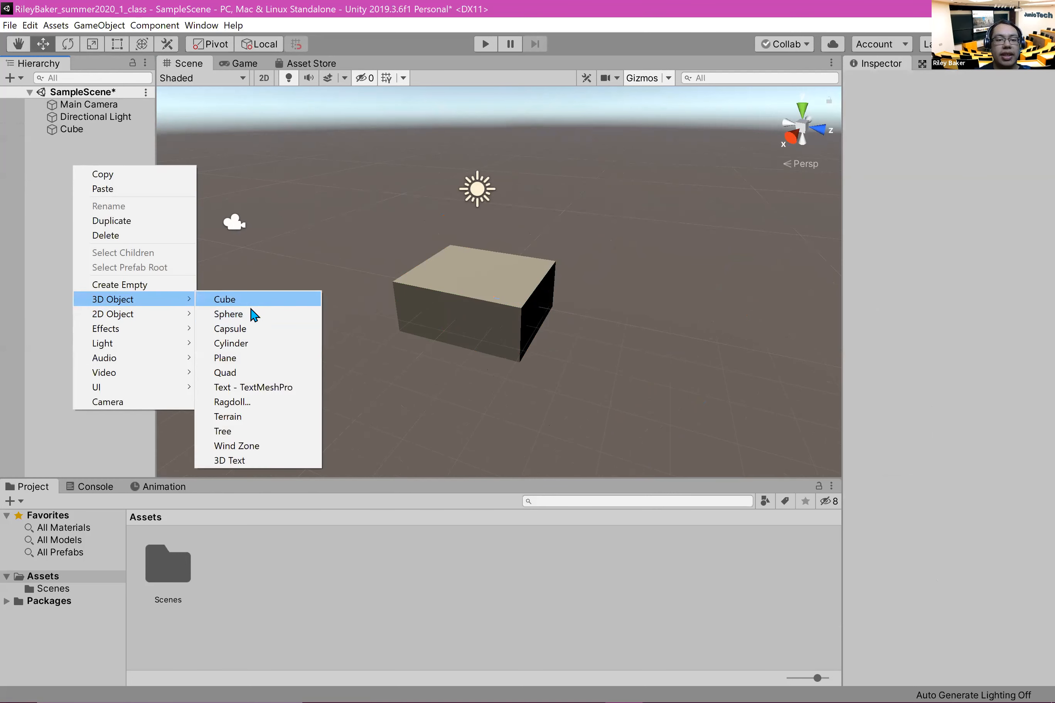
{"action": "left_click", "coordinate": [253, 315]}
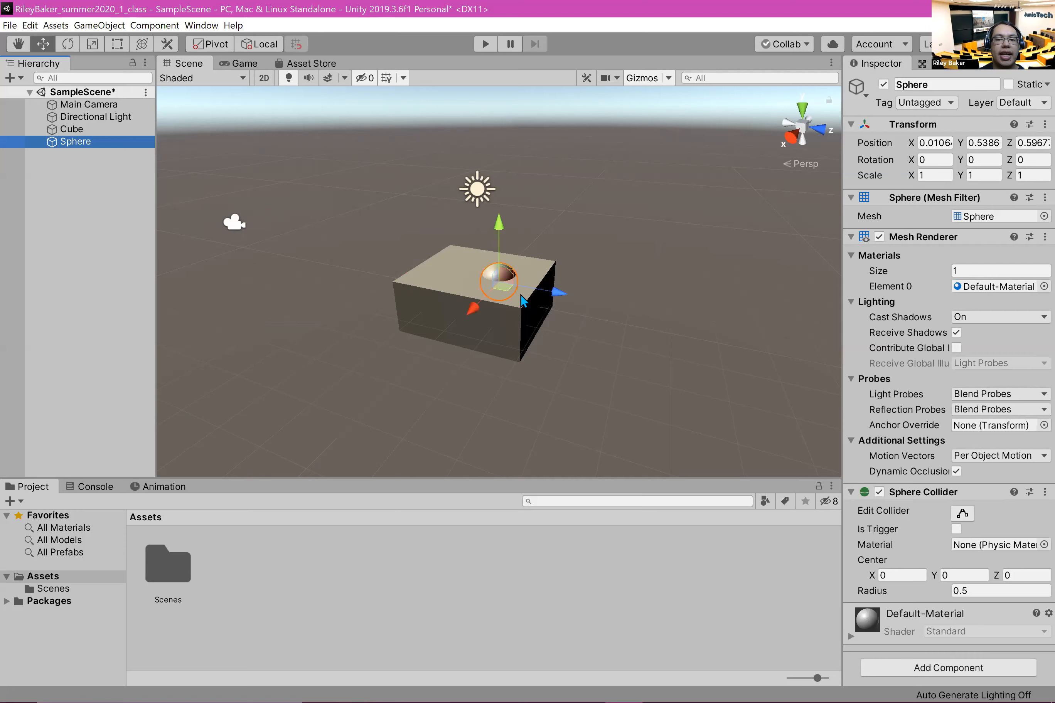
{"action": "left_click_drag", "start_coordinate": [499, 218], "coordinate": [529, 186]}
{"action": "mouse_move", "coordinate": [553, 235]}
{"action": "left_mouse_down"}
{"action": "mouse_move", "coordinate": [586, 239]}
{"action": "mouse_move", "coordinate": [555, 245]}
{"action": "left_mouse_up"}
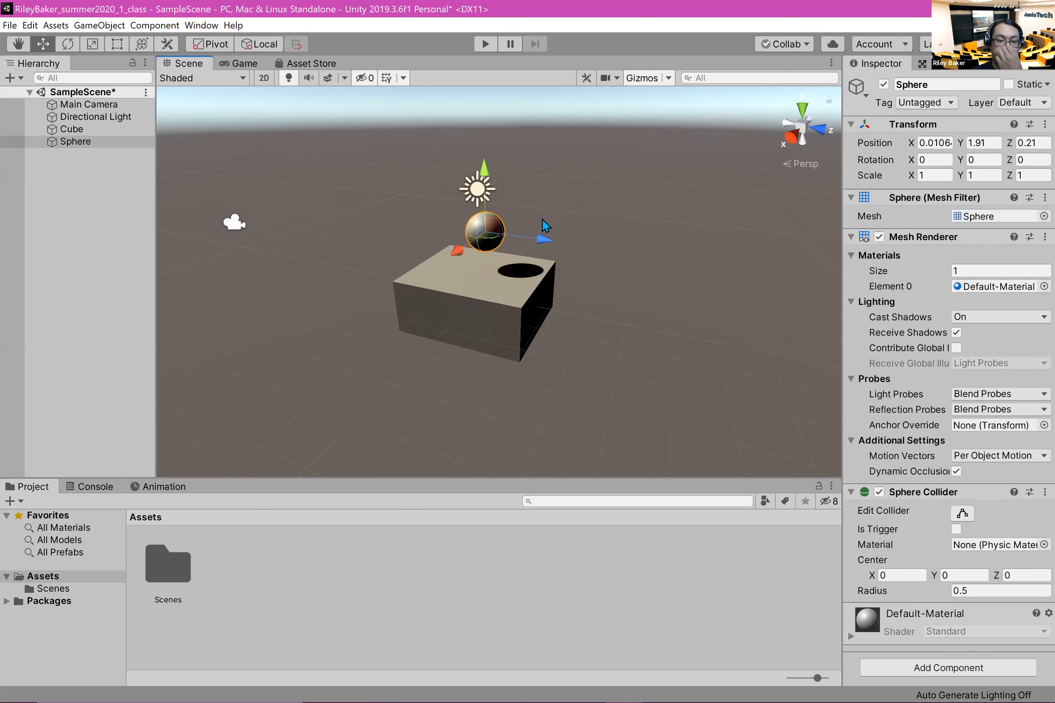
Step: Scale the sphere to about Y 1.19, Z 2.14 and lower it onto the cube to about Y 0.84
{"action": "key", "text": "e"}
{"action": "key", "text": "r"}
{"action": "left_click_drag", "start_coordinate": [528, 238], "coordinate": [620, 267]}
{"action": "left_click_drag", "start_coordinate": [484, 169], "coordinate": [483, 152]}
{"action": "key", "text": "w"}
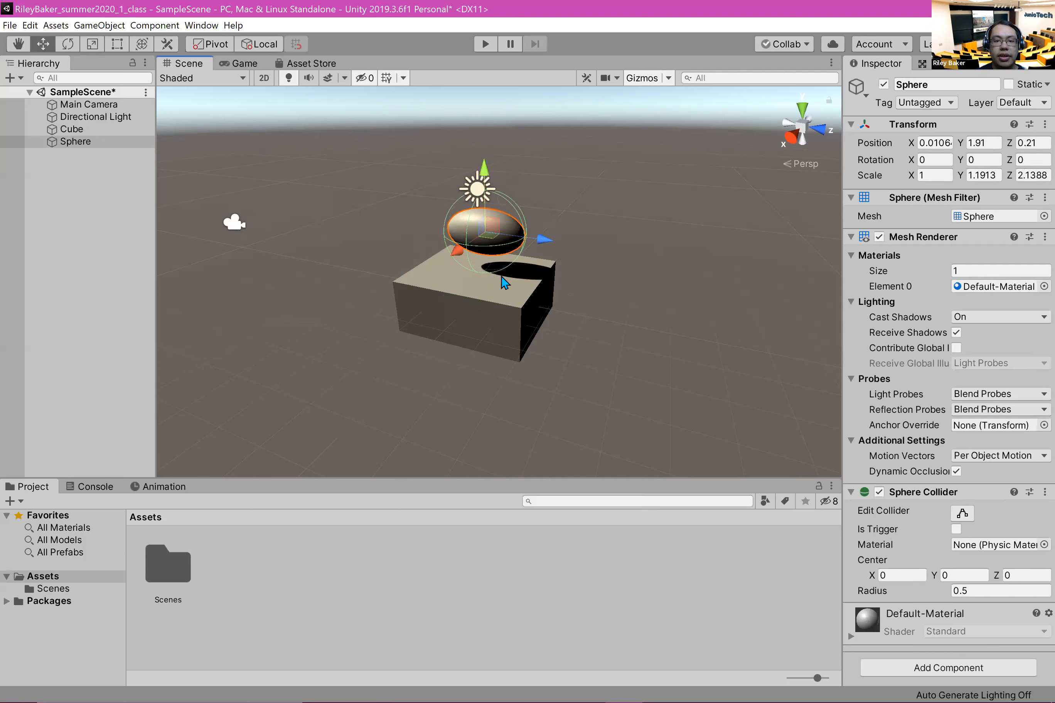
{"action": "left_click_drag", "start_coordinate": [490, 169], "coordinate": [477, 210]}
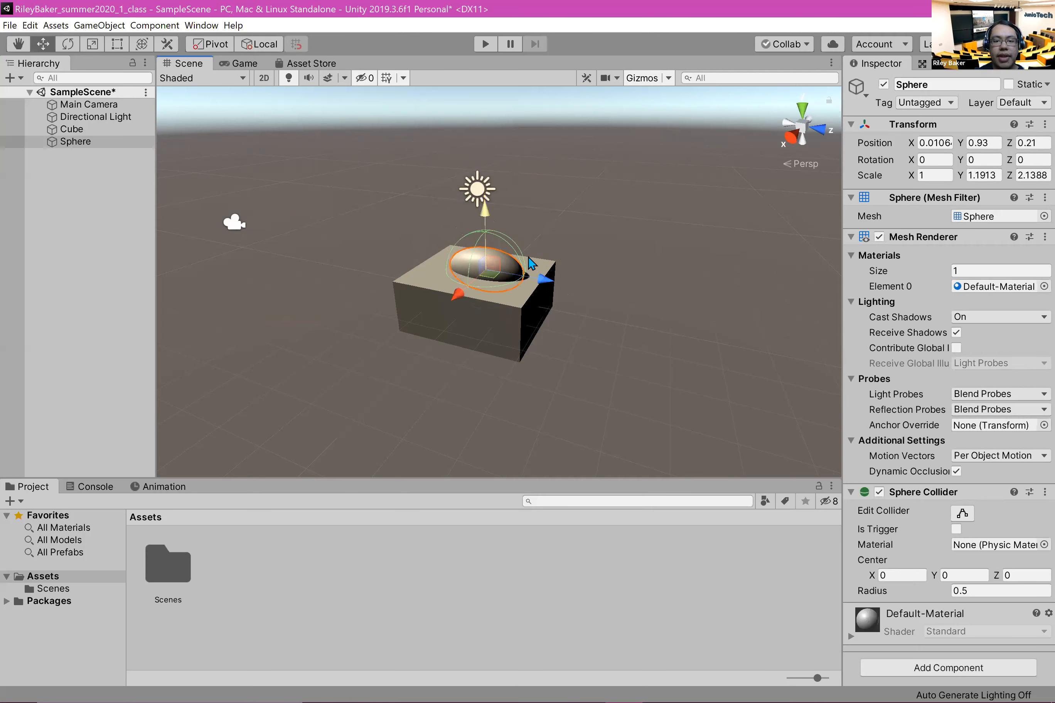
Step: Examine the cube and sphere from several directions in the Scene view and frame the selected sphere
{"action": "middle_click_drag", "start_coordinate": [633, 378], "coordinate": [504, 390]}
{"action": "right_click_drag", "start_coordinate": [630, 249], "coordinate": [342, 254]}
{"action": "middle_click_drag", "start_coordinate": [447, 268], "coordinate": [197, 261]}
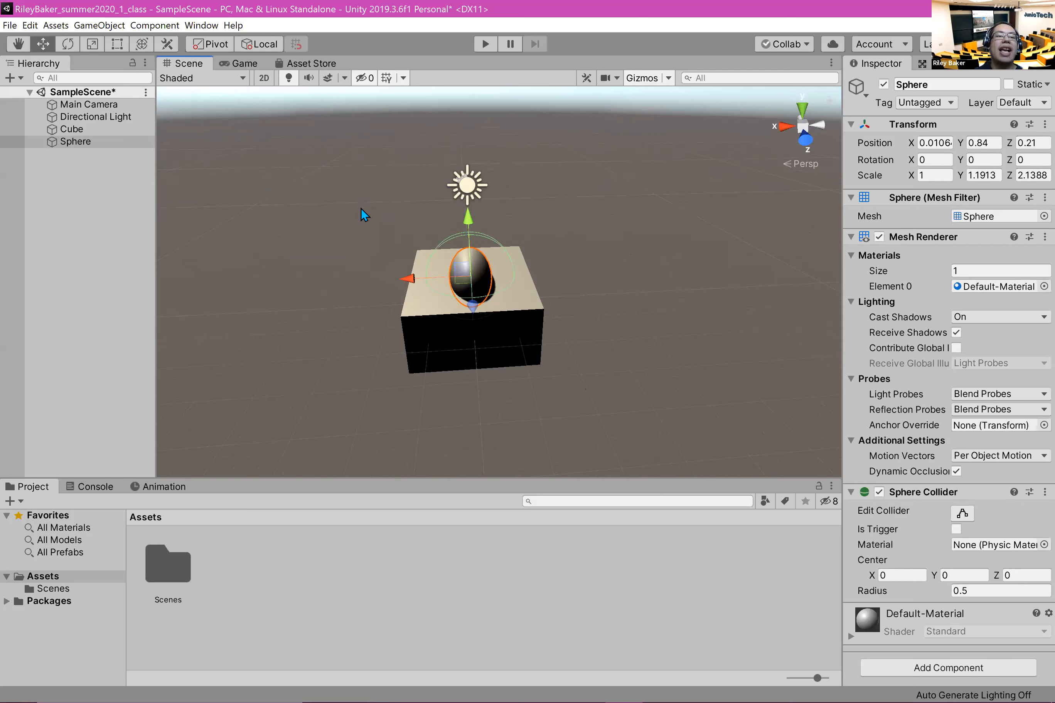
{"action": "middle_click_drag", "start_coordinate": [355, 205], "coordinate": [413, 143]}
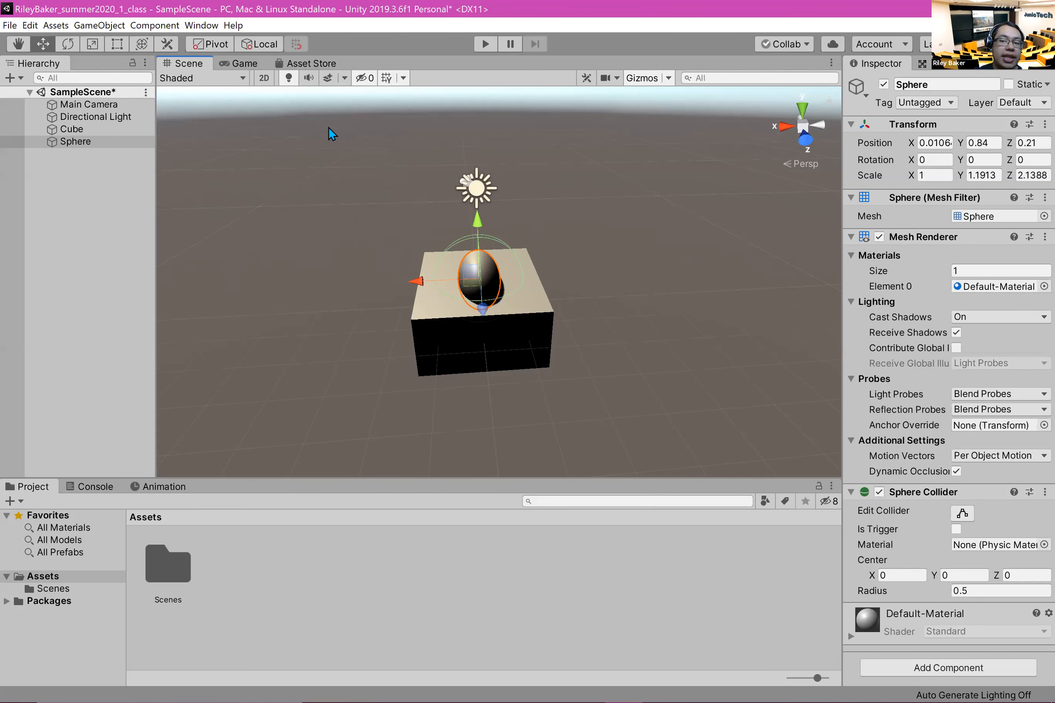
{"action": "middle_click_drag", "start_coordinate": [328, 129], "coordinate": [302, 205]}
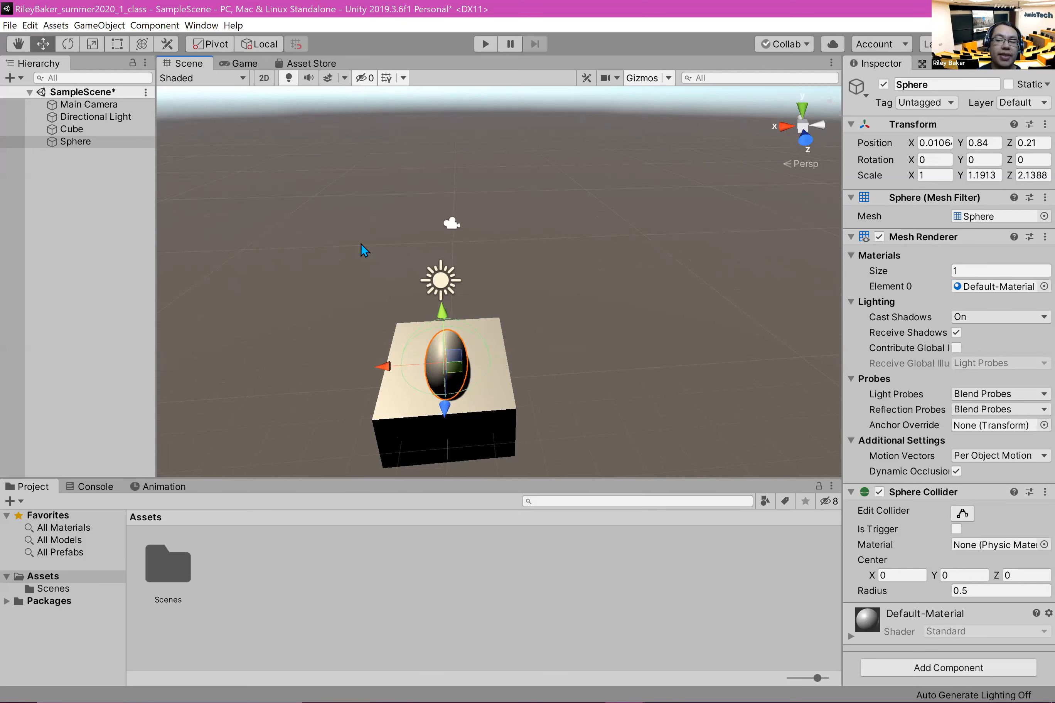
{"action": "left_click_drag", "start_coordinate": [604, 212], "coordinate": [427, 244], "text": "alt"}
{"action": "middle_click_drag", "start_coordinate": [427, 243], "coordinate": [393, 201]}
{"action": "left_click_drag", "start_coordinate": [649, 275], "coordinate": [601, 195], "text": "alt"}
{"action": "key", "text": "f"}
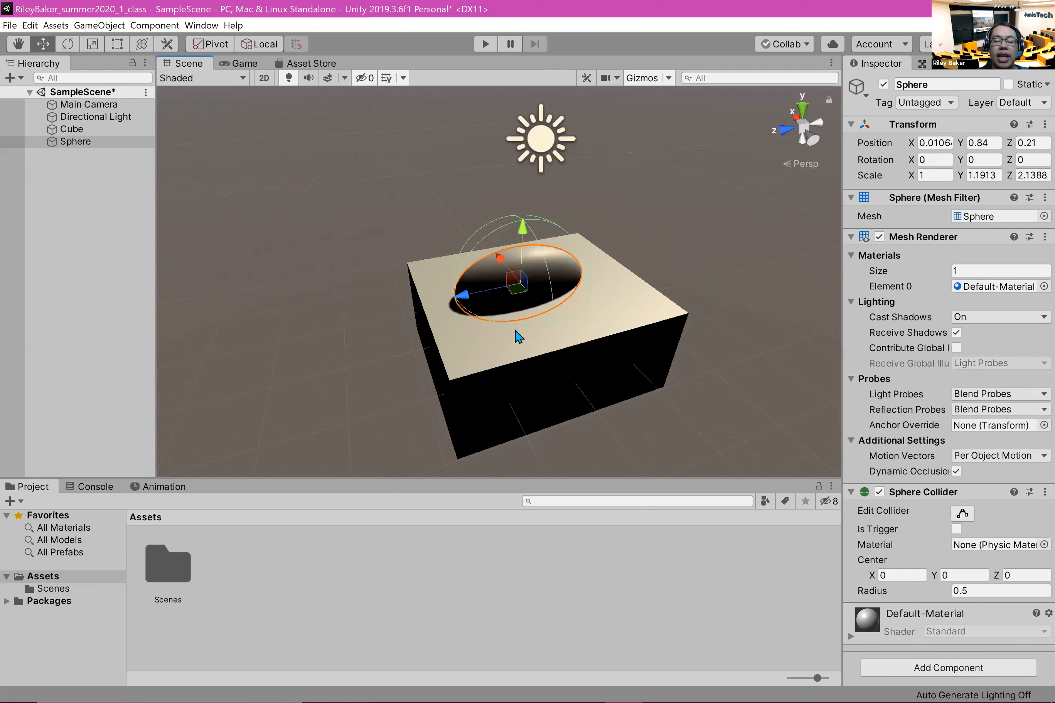
Step: Zoom, pan and orbit the Scene view to examine the objects from near, far and below
{"action": "scroll", "coordinate": [539, 256], "scroll_direction": "up", "scroll_amount": 6}
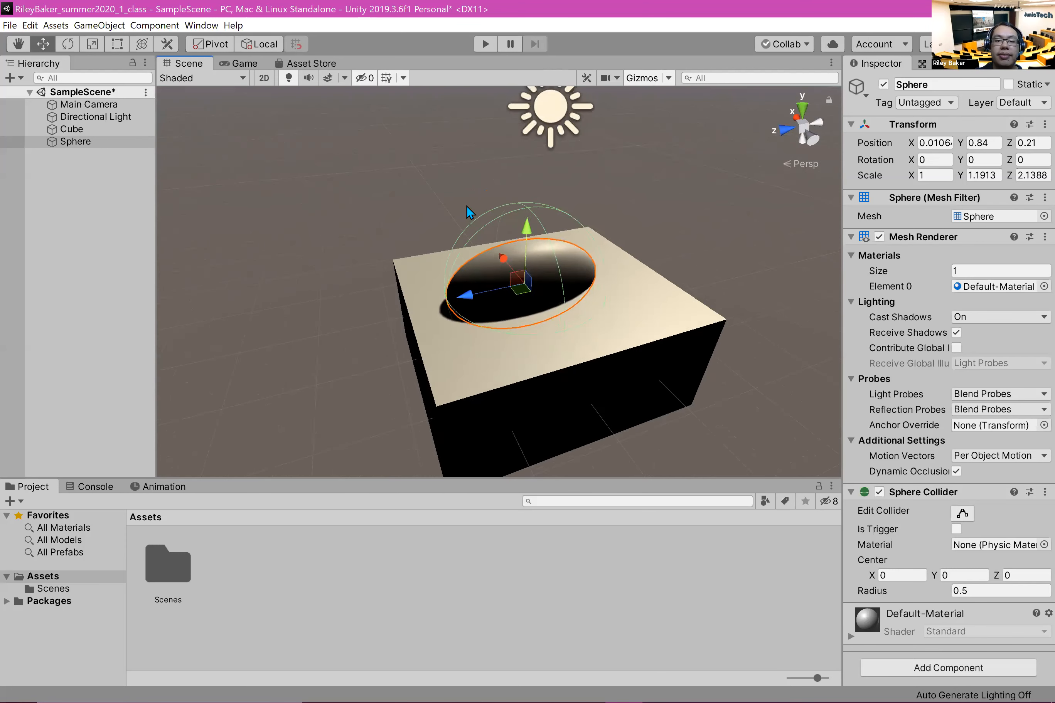
{"action": "scroll", "coordinate": [480, 206], "scroll_direction": "down", "scroll_amount": 6}
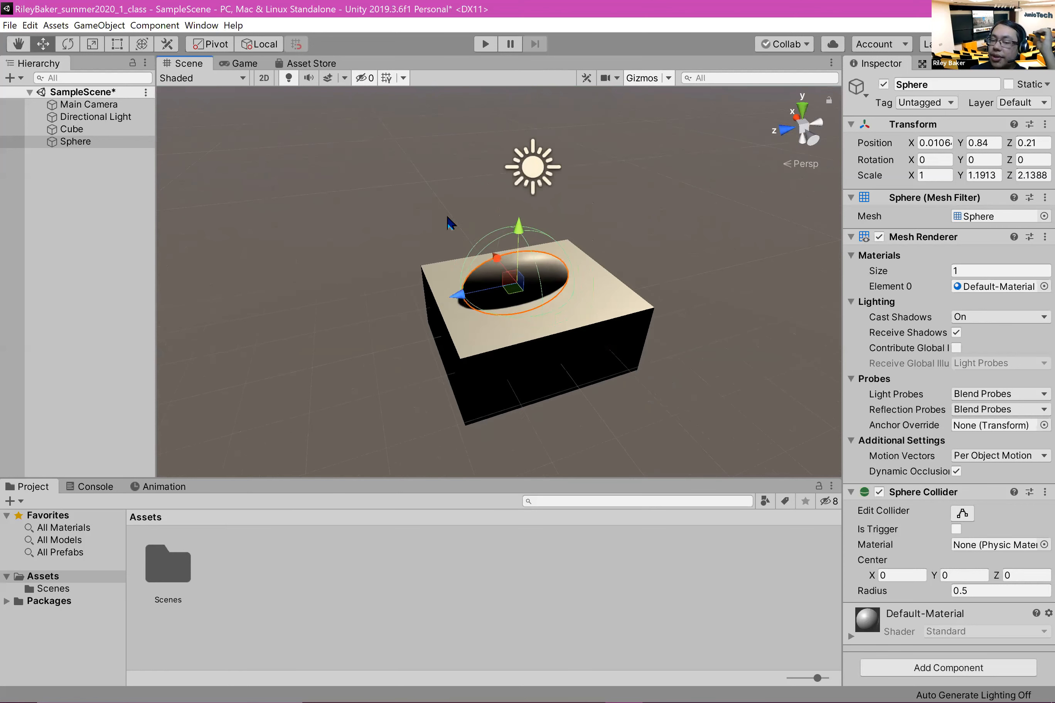
{"action": "scroll", "coordinate": [431, 224], "scroll_direction": "up", "scroll_amount": 4}
{"action": "scroll", "coordinate": [409, 236], "scroll_direction": "down", "scroll_amount": 3}
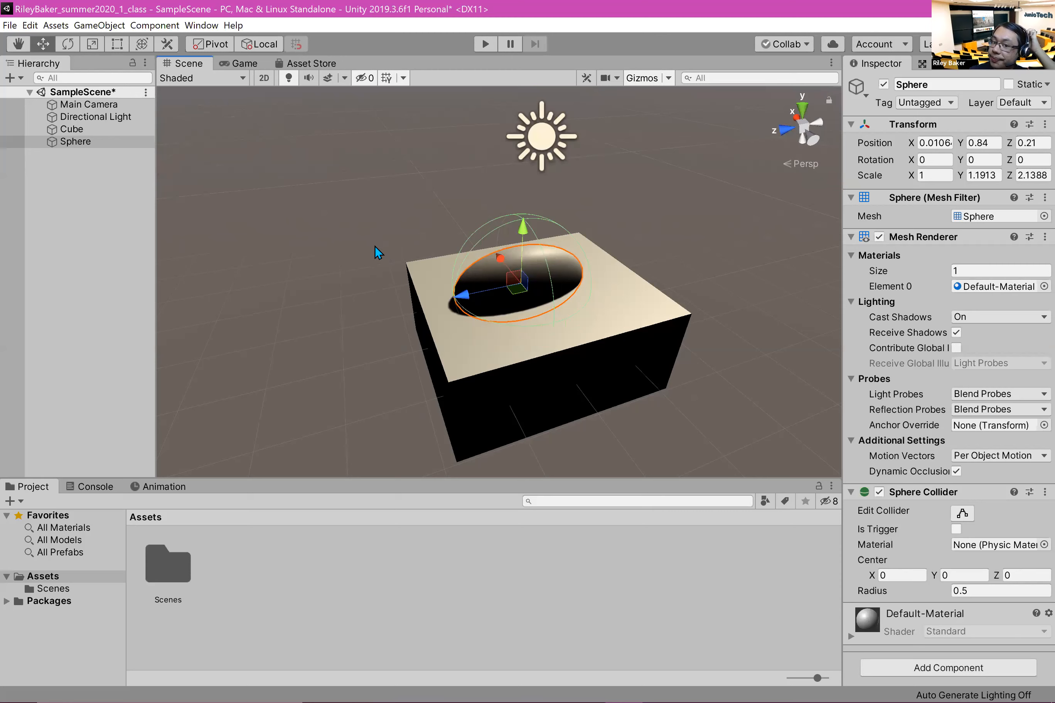
{"action": "scroll", "coordinate": [369, 246], "scroll_direction": "down", "scroll_amount": 1}
{"action": "middle_click_drag", "start_coordinate": [359, 209], "coordinate": [395, 195]}
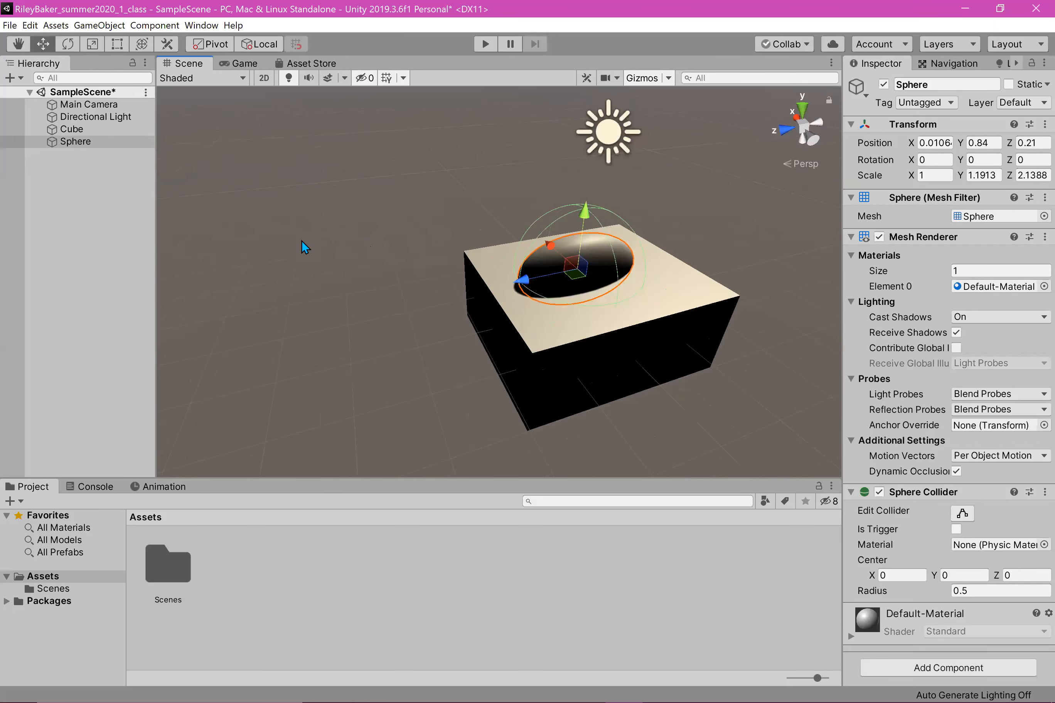
{"action": "scroll", "coordinate": [425, 257], "scroll_direction": "up", "scroll_amount": 1}
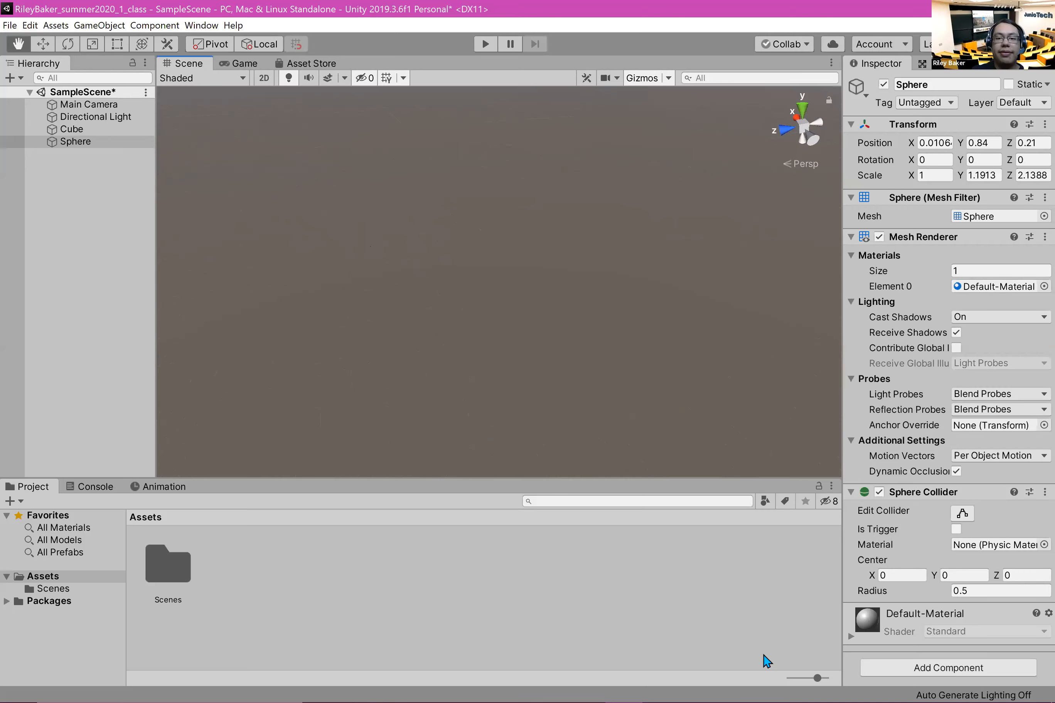
{"action": "middle_click_drag", "start_coordinate": [519, 204], "coordinate": [654, 326]}
{"action": "right_click_drag", "start_coordinate": [817, 408], "coordinate": [121, 669]}
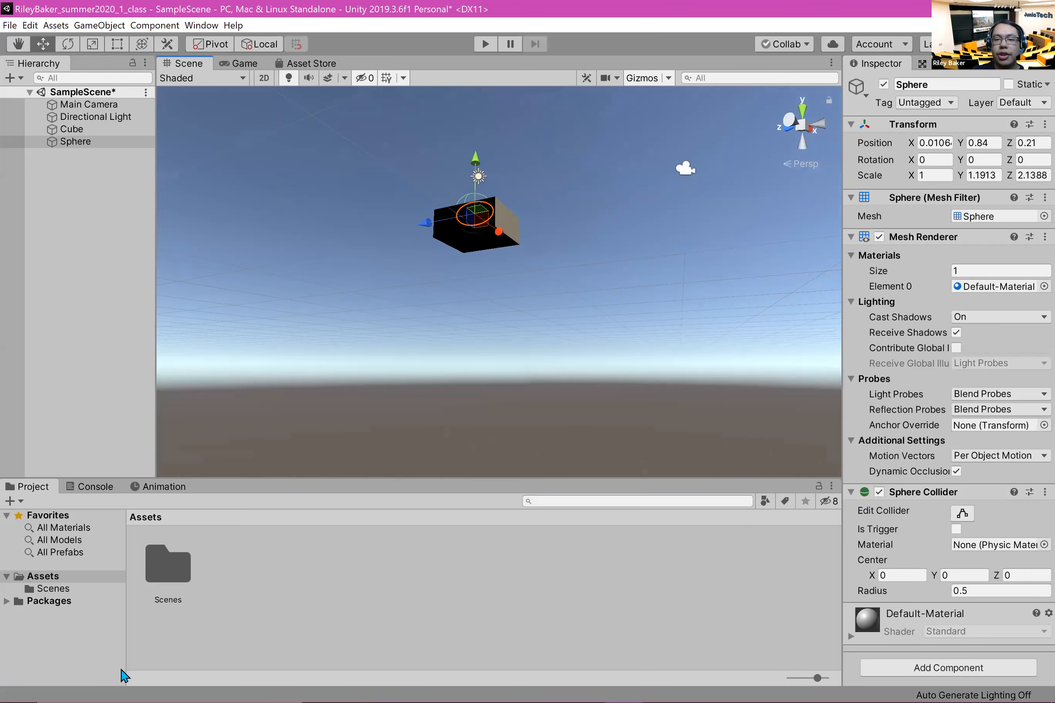
{"action": "middle_click_drag", "start_coordinate": [121, 669], "coordinate": [496, 522]}
{"action": "middle_click_drag", "start_coordinate": [583, 235], "coordinate": [584, 235]}
{"action": "scroll", "coordinate": [711, 372], "scroll_direction": "up", "scroll_amount": 2}
{"action": "right_click_drag", "start_coordinate": [711, 371], "coordinate": [623, 362]}
Step: Bring the Cube and the Sphere back into view by framing each one in the Scene view
{"action": "left_click", "coordinate": [71, 435]}
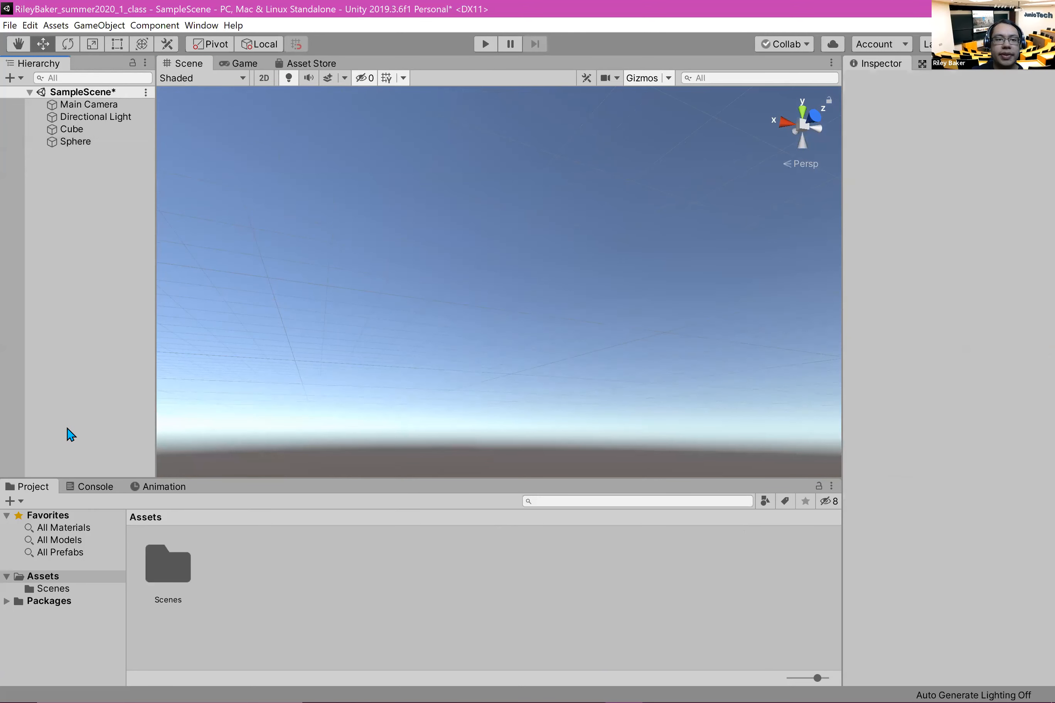
{"action": "left_click", "coordinate": [78, 130]}
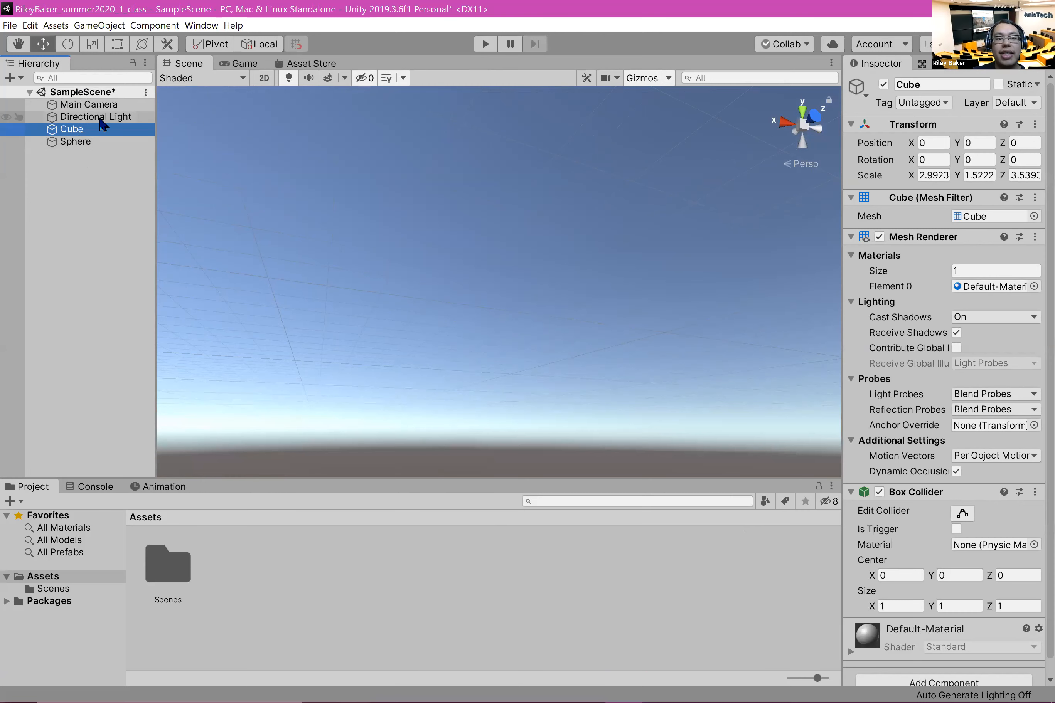
{"action": "left_click", "coordinate": [78, 213]}
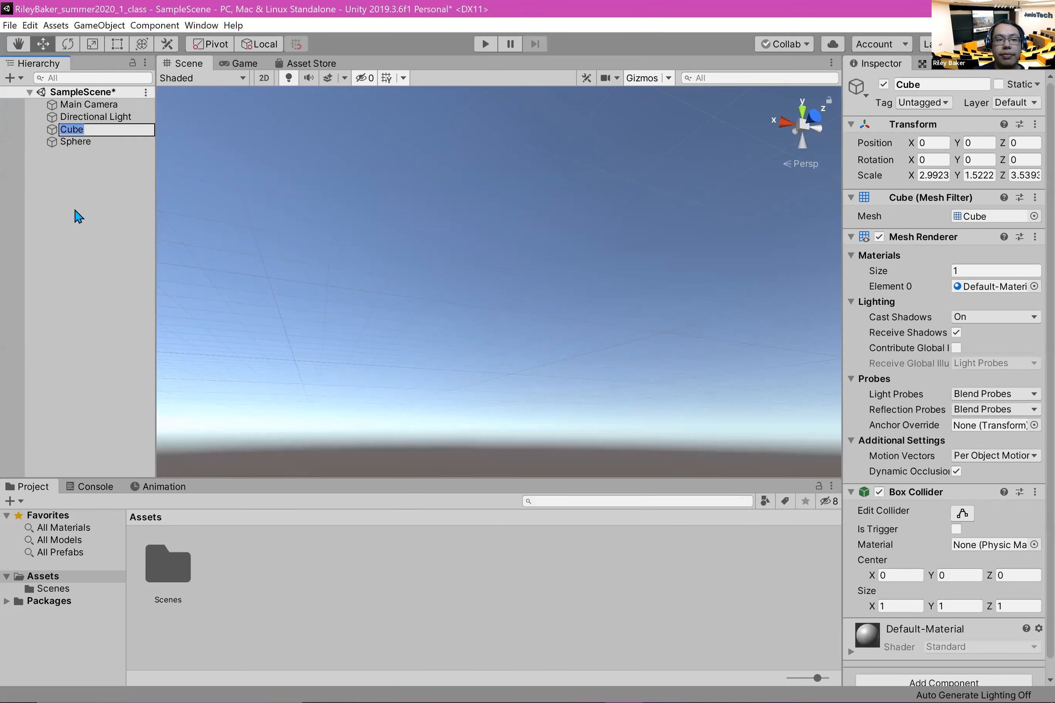
{"action": "left_click", "coordinate": [78, 131]}
{"action": "double_click", "coordinate": [78, 131]}
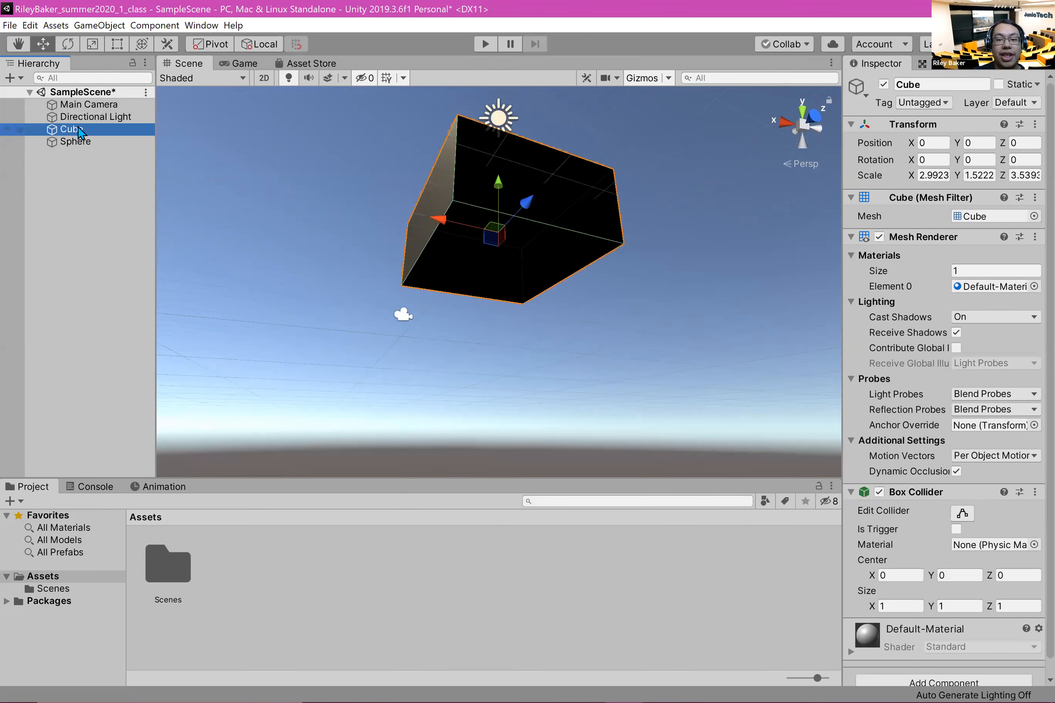
{"action": "middle_click_drag", "start_coordinate": [425, 373], "coordinate": [427, 138]}
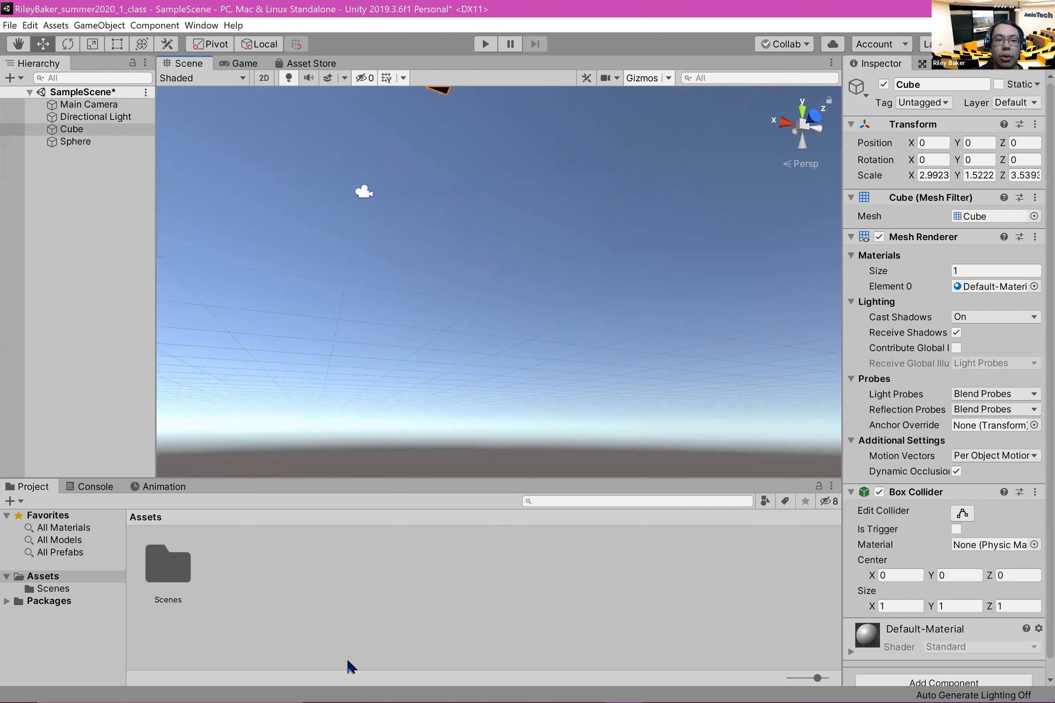
{"action": "middle_click_drag", "start_coordinate": [394, 443], "coordinate": [458, 228]}
{"action": "left_click", "coordinate": [100, 133]}
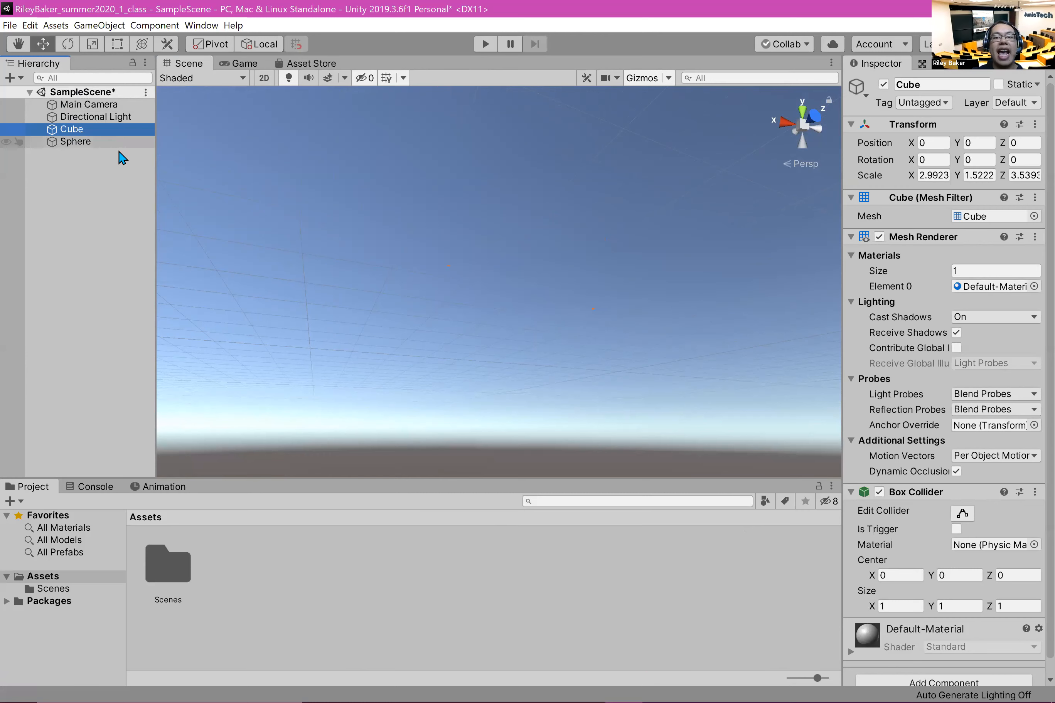
{"action": "left_click", "coordinate": [103, 144]}
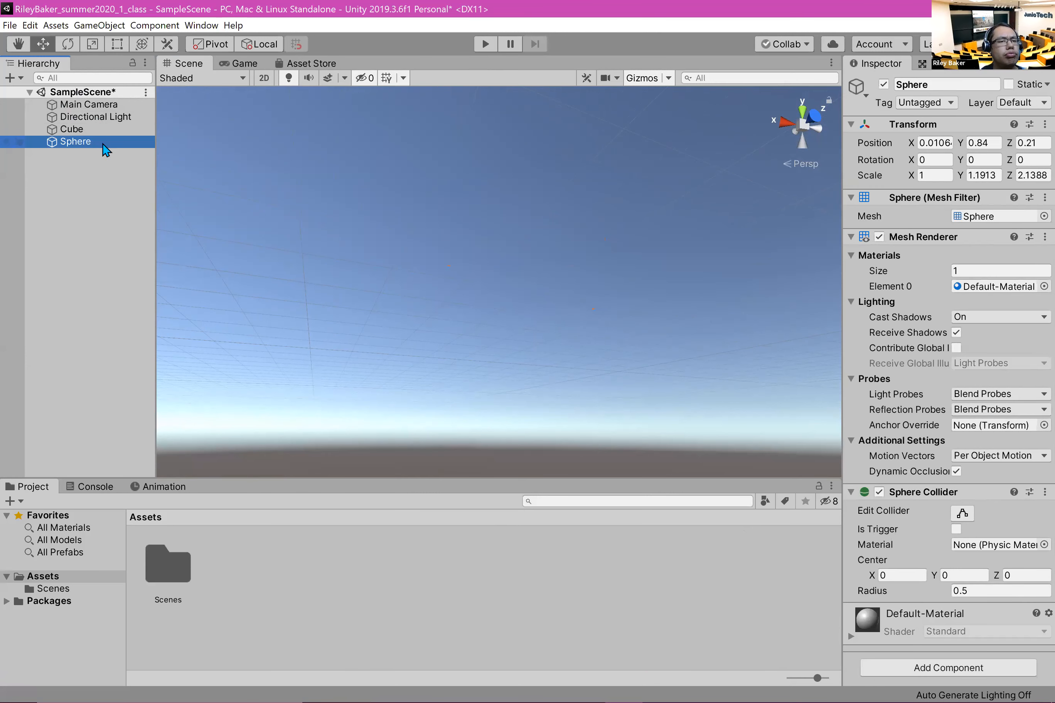
{"action": "key", "text": "f"}
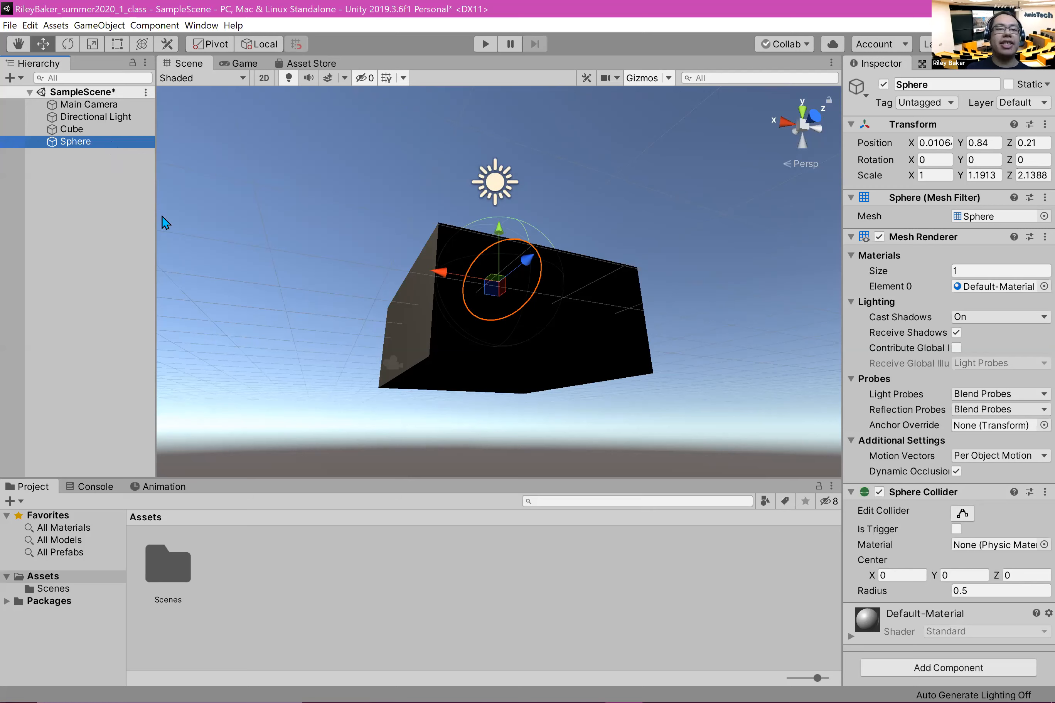
Step: Orbit, pan and zoom the Scene view to examine the sphere on the cube from above and from several sides
{"action": "middle_click_drag", "start_coordinate": [383, 310], "coordinate": [341, 368]}
{"action": "right_click_drag", "start_coordinate": [525, 276], "coordinate": [487, 395]}
{"action": "middle_click_drag", "start_coordinate": [350, 226], "coordinate": [334, 368]}
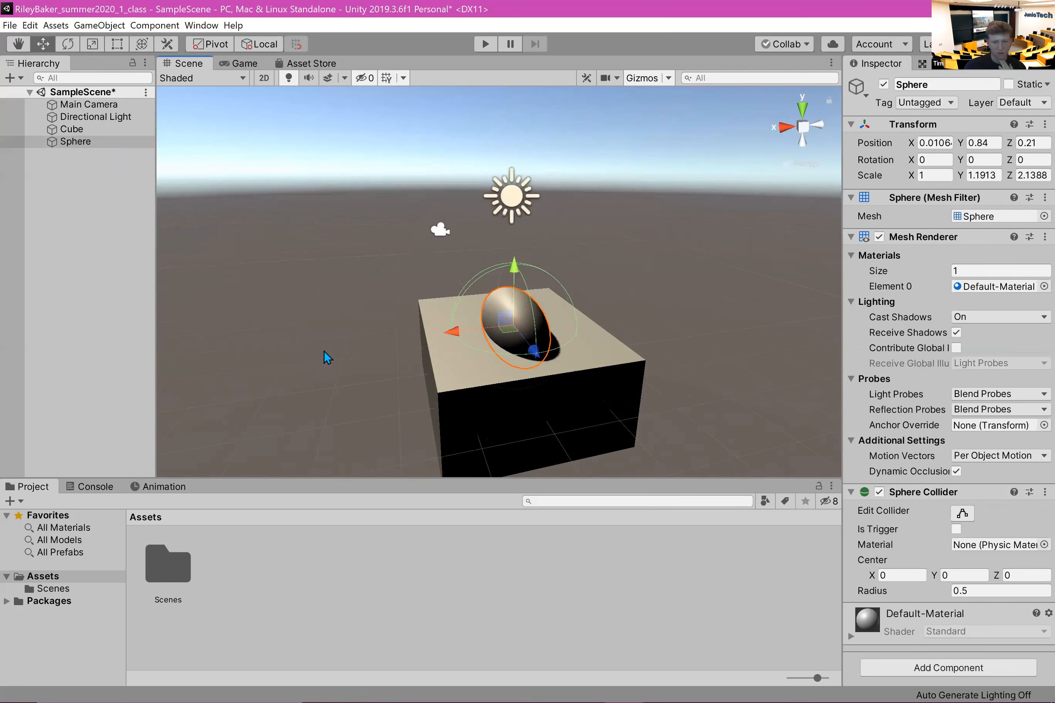
{"action": "right_click_drag", "start_coordinate": [350, 257], "coordinate": [537, 354]}
{"action": "middle_click_drag", "start_coordinate": [537, 353], "coordinate": [718, 375]}
{"action": "middle_click_drag", "start_coordinate": [341, 252], "coordinate": [288, 172]}
{"action": "right_click_drag", "start_coordinate": [289, 172], "coordinate": [578, 159]}
{"action": "scroll", "coordinate": [710, 255], "scroll_direction": "down", "scroll_amount": 1}
{"action": "middle_click_drag", "start_coordinate": [706, 326], "coordinate": [706, 415]}
{"action": "scroll", "coordinate": [591, 207], "scroll_direction": "up", "scroll_amount": 1}
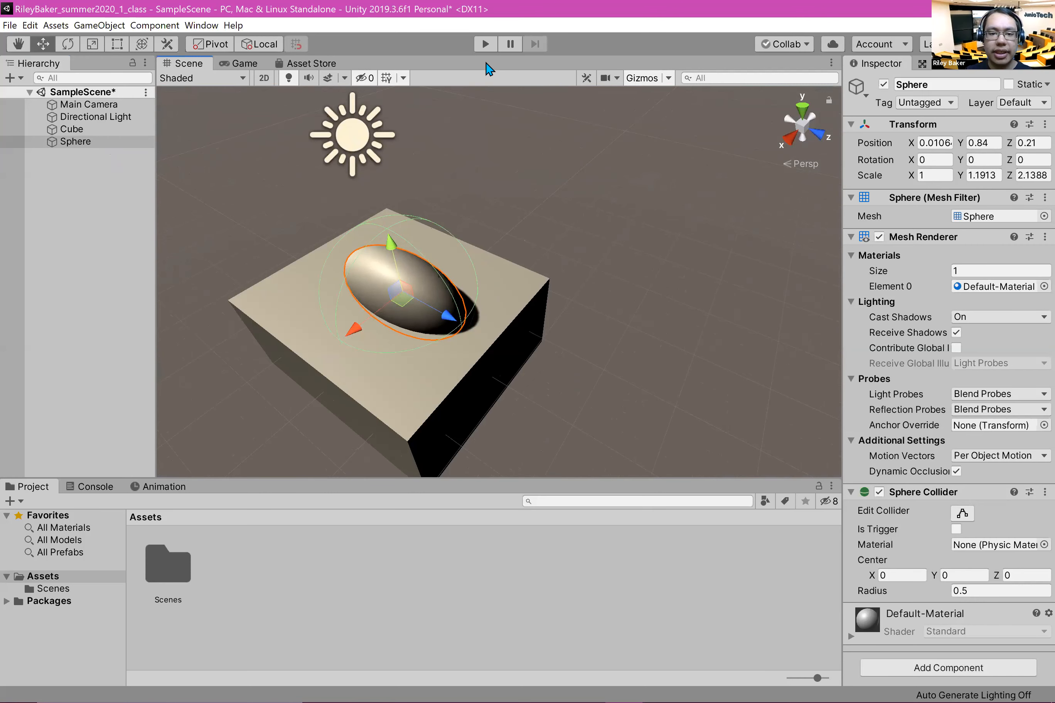
{"action": "left_click", "coordinate": [596, 205]}
{"action": "right_click_drag", "start_coordinate": [595, 205], "coordinate": [555, 280]}
{"action": "middle_click_drag", "start_coordinate": [577, 253], "coordinate": [623, 177]}
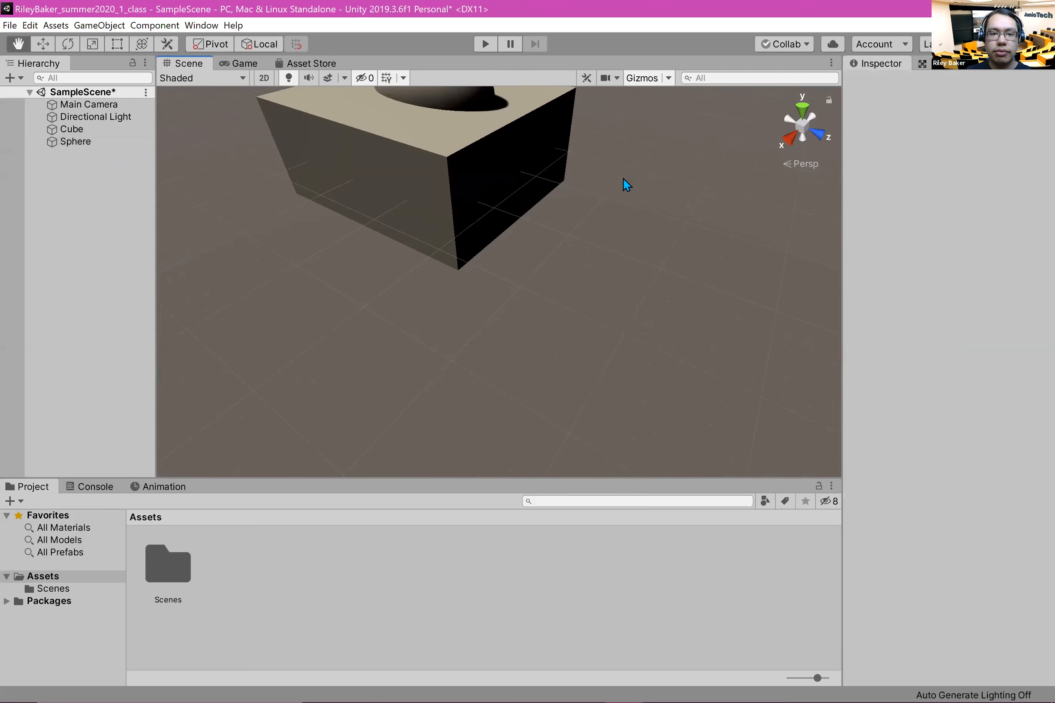
{"action": "scroll", "coordinate": [605, 182], "scroll_direction": "down", "scroll_amount": 1}
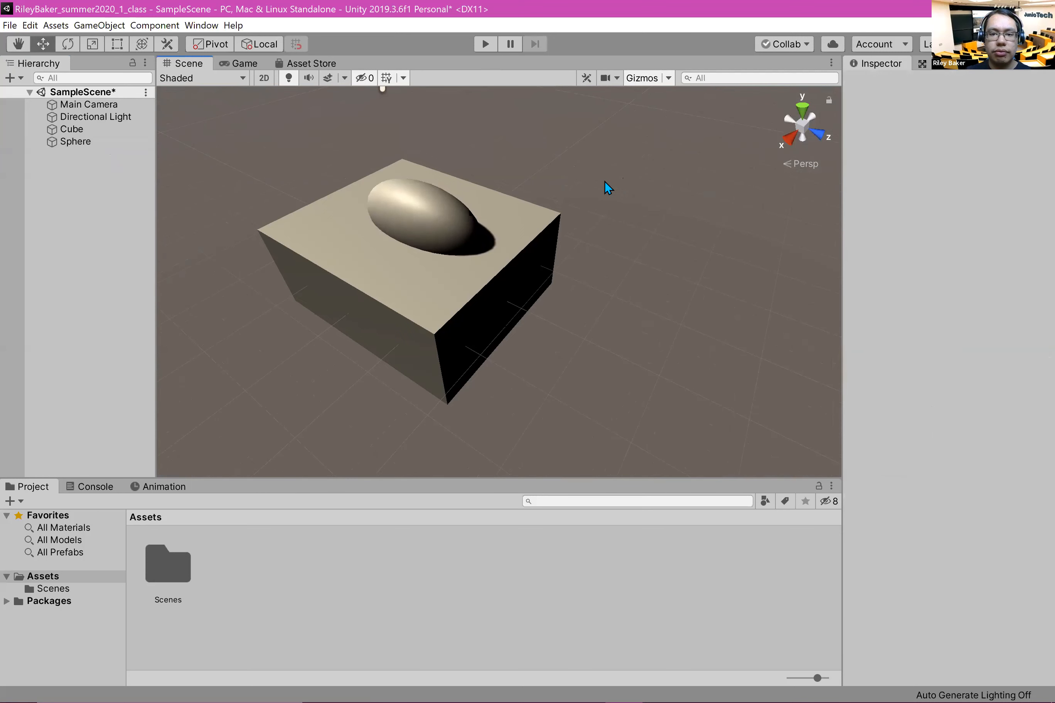
{"action": "scroll", "coordinate": [602, 209], "scroll_direction": "down", "scroll_amount": 3}
Step: Move the sphere along the cube's top face to about Z 0.58 and lower it to about Y 0.76
{"action": "left_click", "coordinate": [102, 131]}
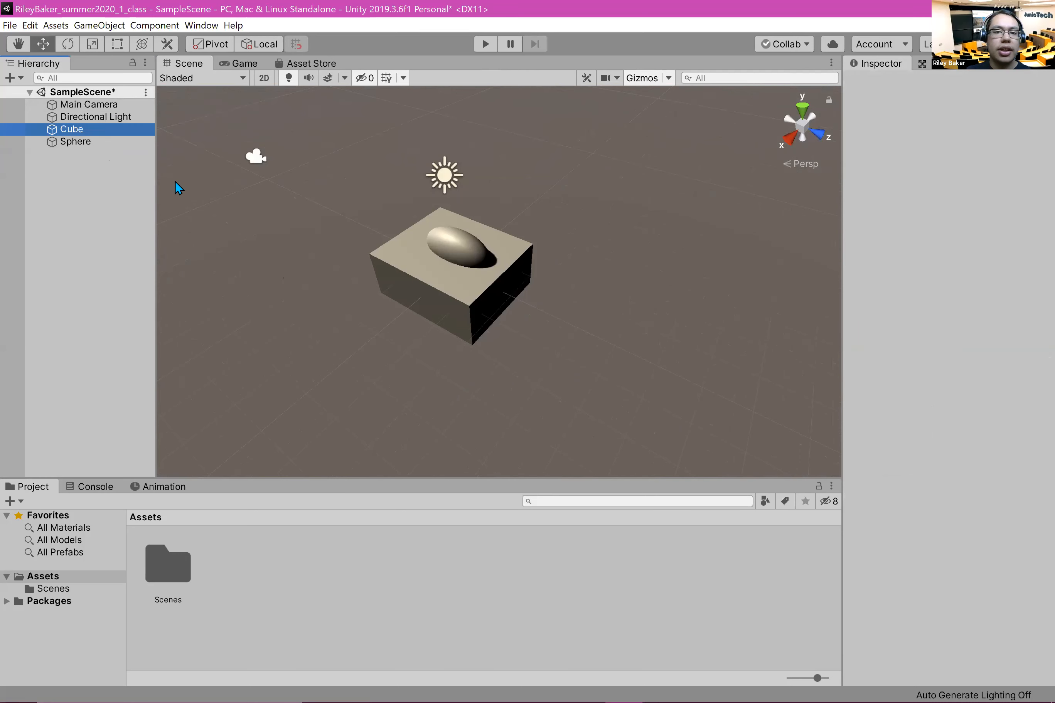
{"action": "left_click", "coordinate": [87, 142]}
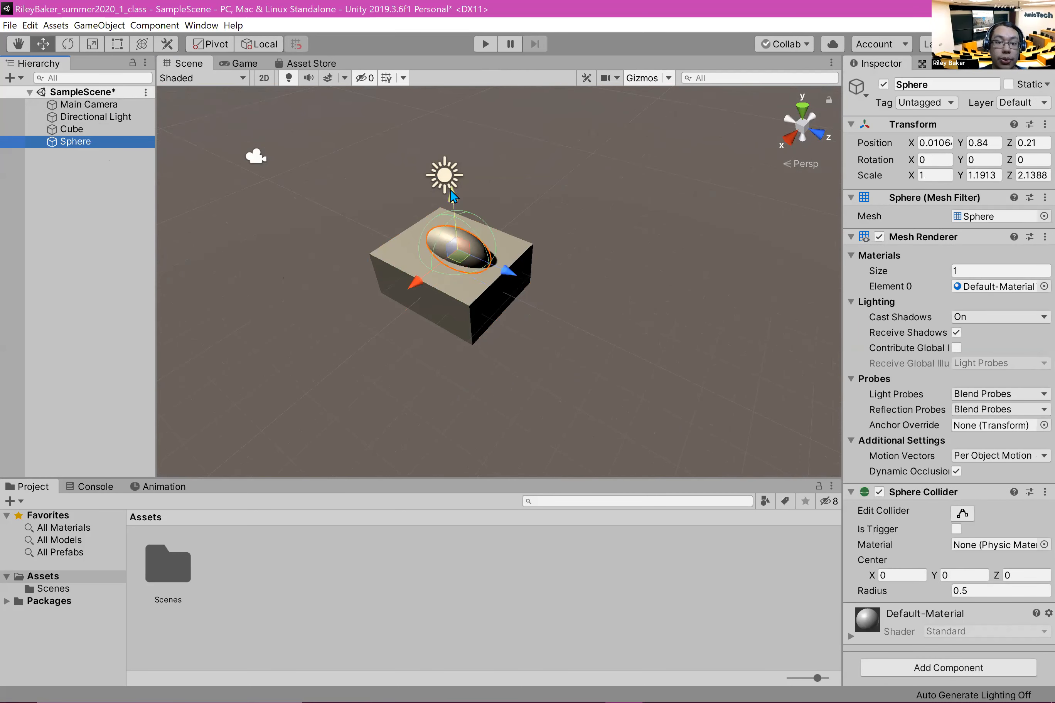
{"action": "left_click_drag", "start_coordinate": [514, 282], "coordinate": [525, 288]}
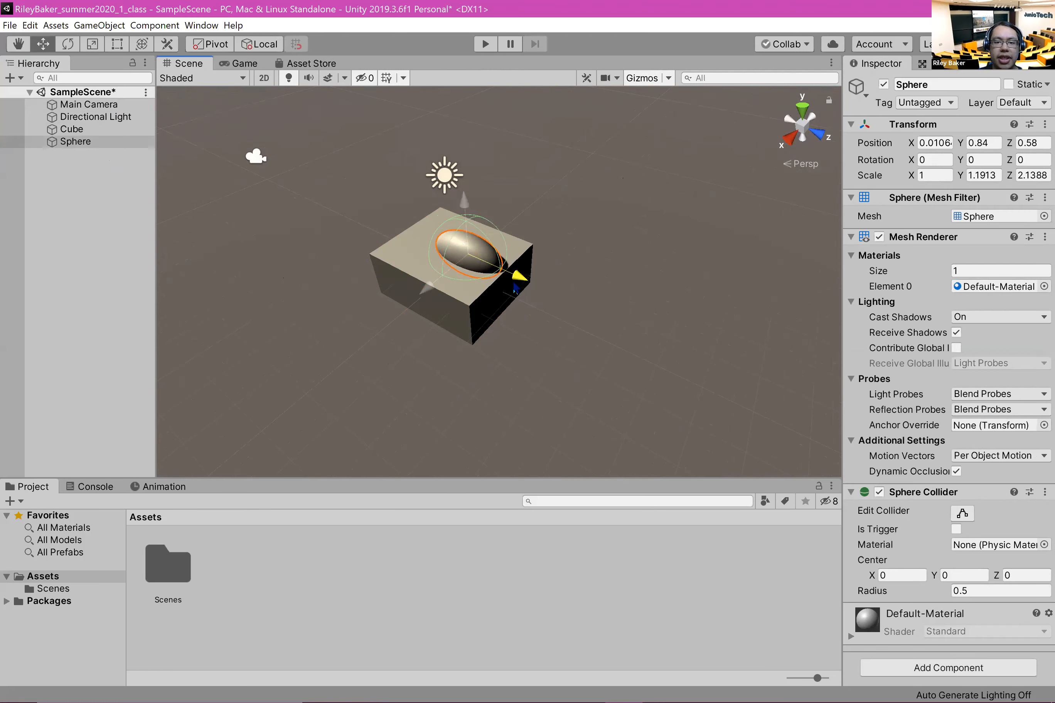
{"action": "left_click_drag", "start_coordinate": [466, 211], "coordinate": [466, 217]}
{"action": "left_click_drag", "start_coordinate": [499, 348], "coordinate": [435, 372], "text": "alt"}
{"action": "left_click", "coordinate": [434, 371]}
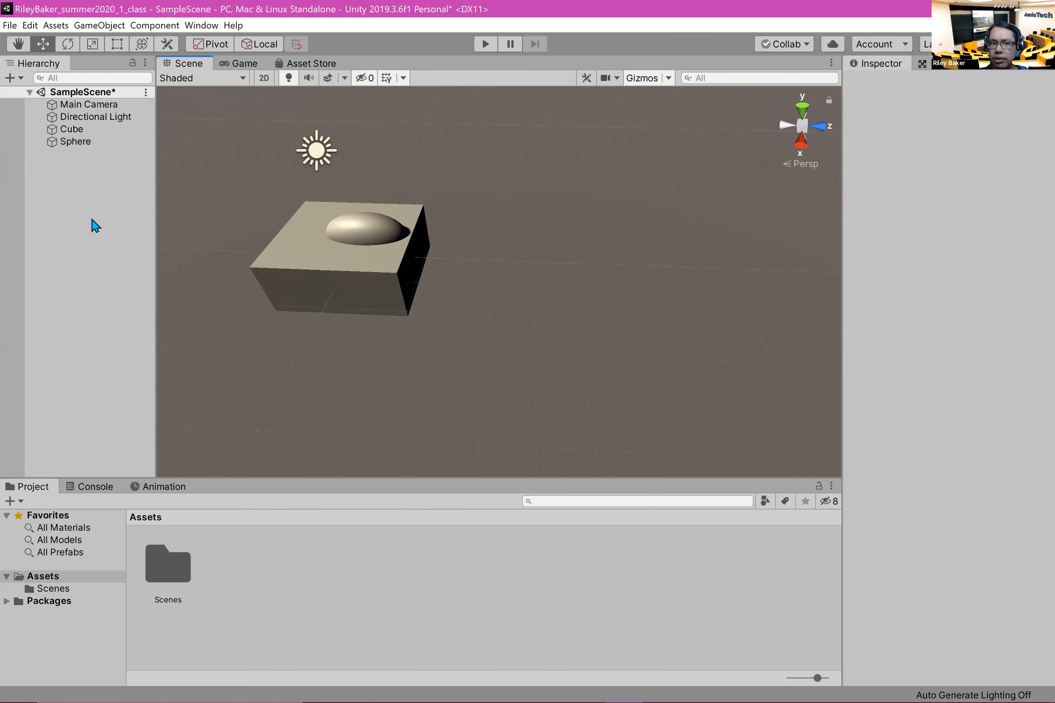
Step: Move the cube to about Z -5.25 and the sphere separately to about Z -4.76, framing the sphere in the Scene view
{"action": "left_click", "coordinate": [77, 131]}
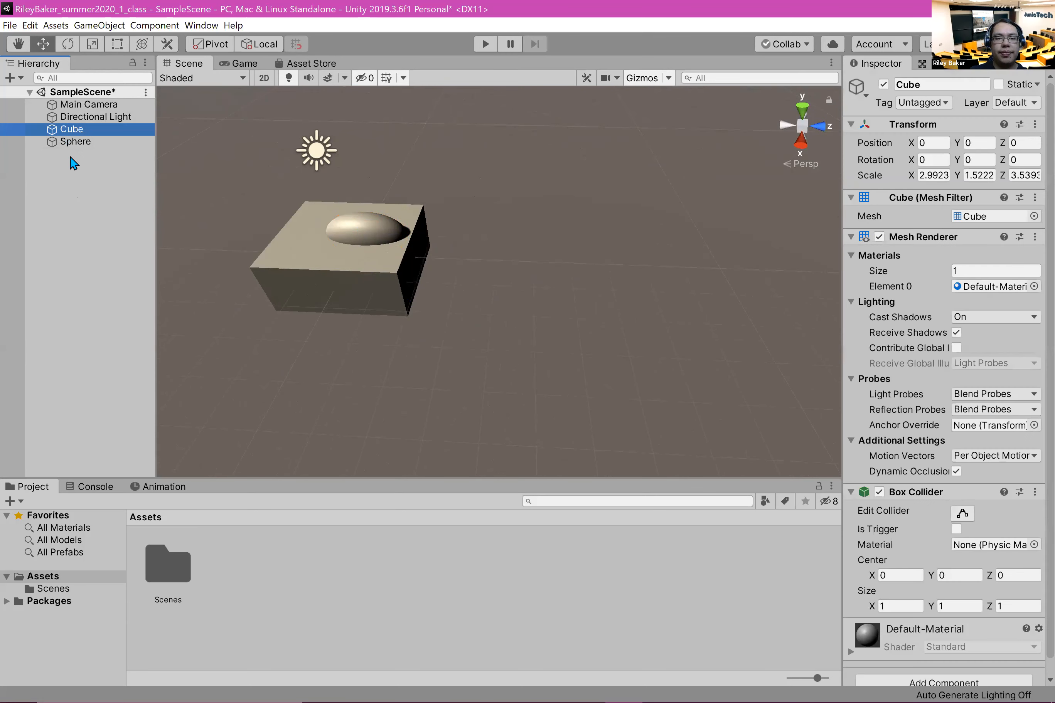
{"action": "left_click_drag", "start_coordinate": [404, 272], "coordinate": [226, 229]}
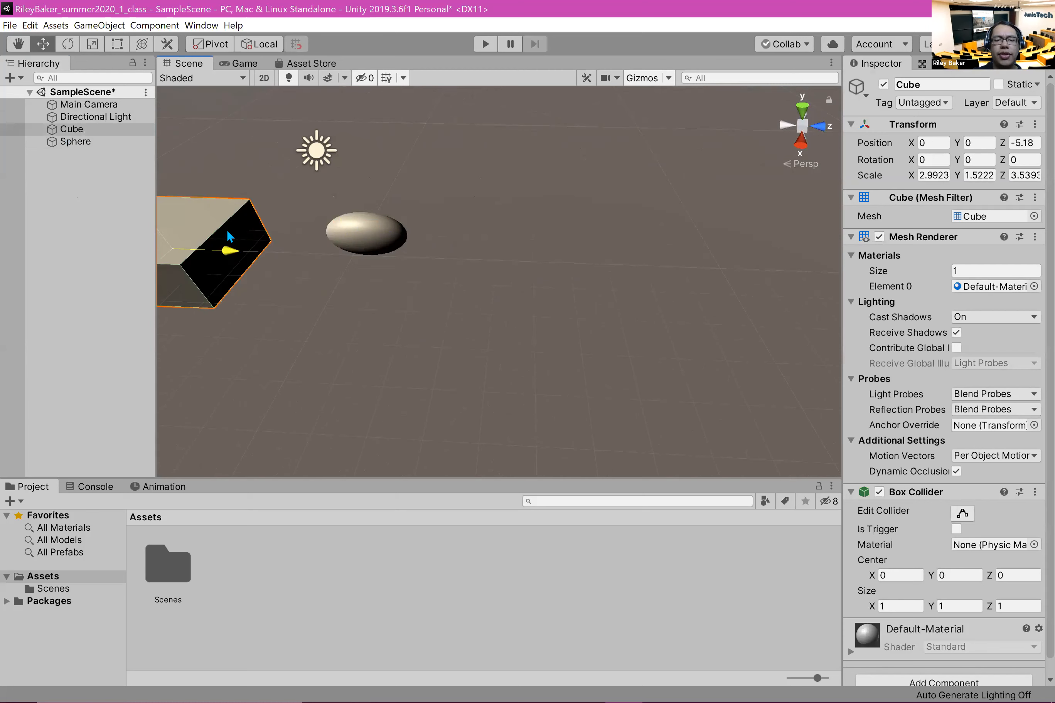
{"action": "left_click", "coordinate": [105, 143]}
{"action": "left_click_drag", "start_coordinate": [396, 229], "coordinate": [230, 211]}
{"action": "key", "text": "q"}
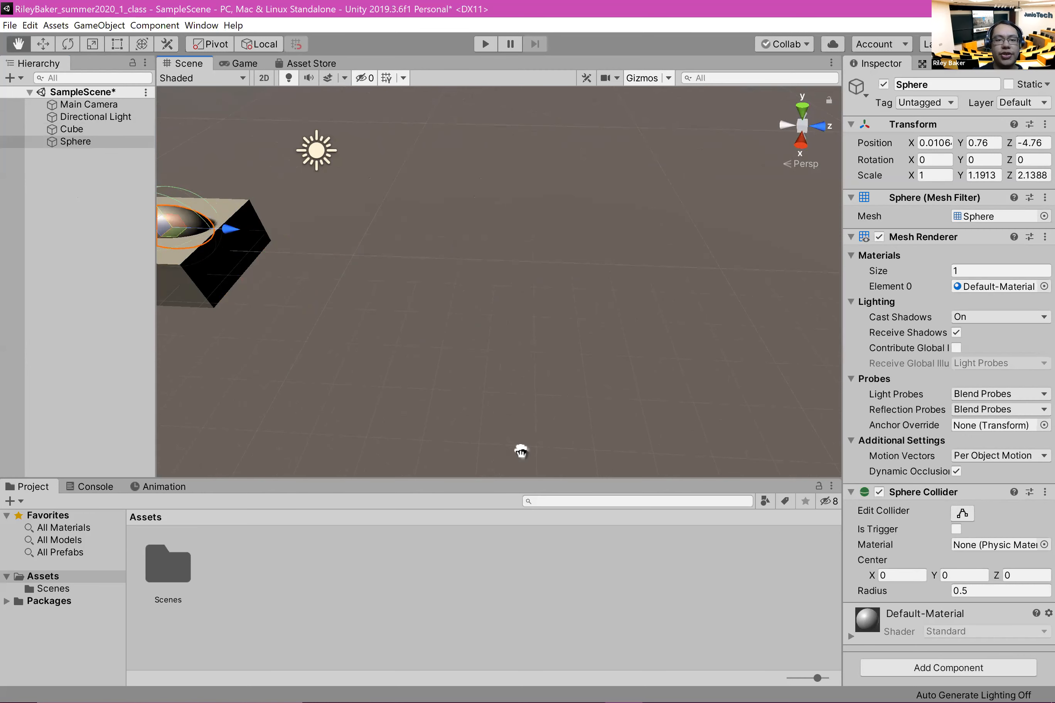
{"action": "key", "text": "f"}
{"action": "key", "text": "w"}
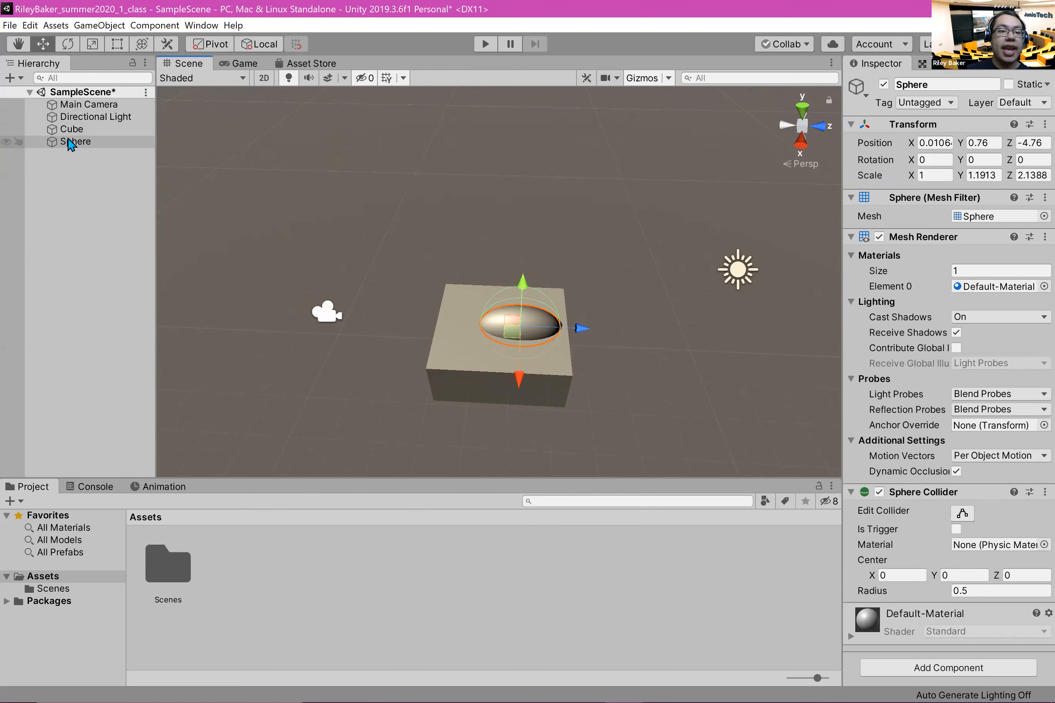
Step: Make the Sphere a child of the Cube in the Hierarchy and toggle the Cube's child list closed and open
{"action": "left_click_drag", "start_coordinate": [48, 145], "coordinate": [77, 144]}
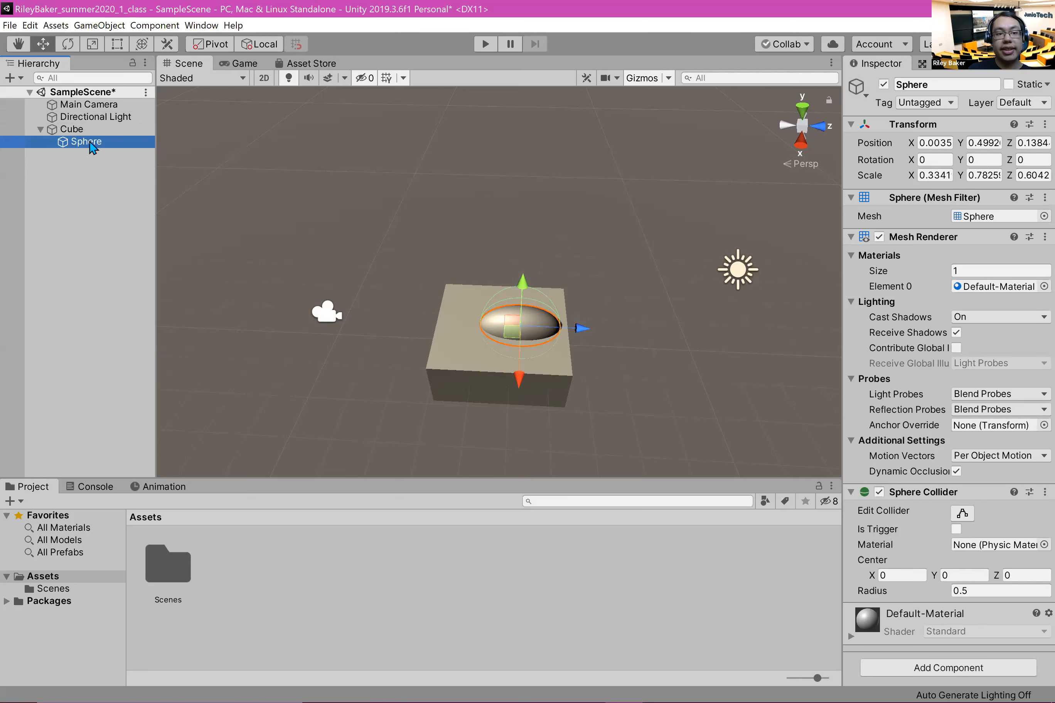
{"action": "left_click", "coordinate": [38, 129]}
{"action": "left_click", "coordinate": [38, 129]}
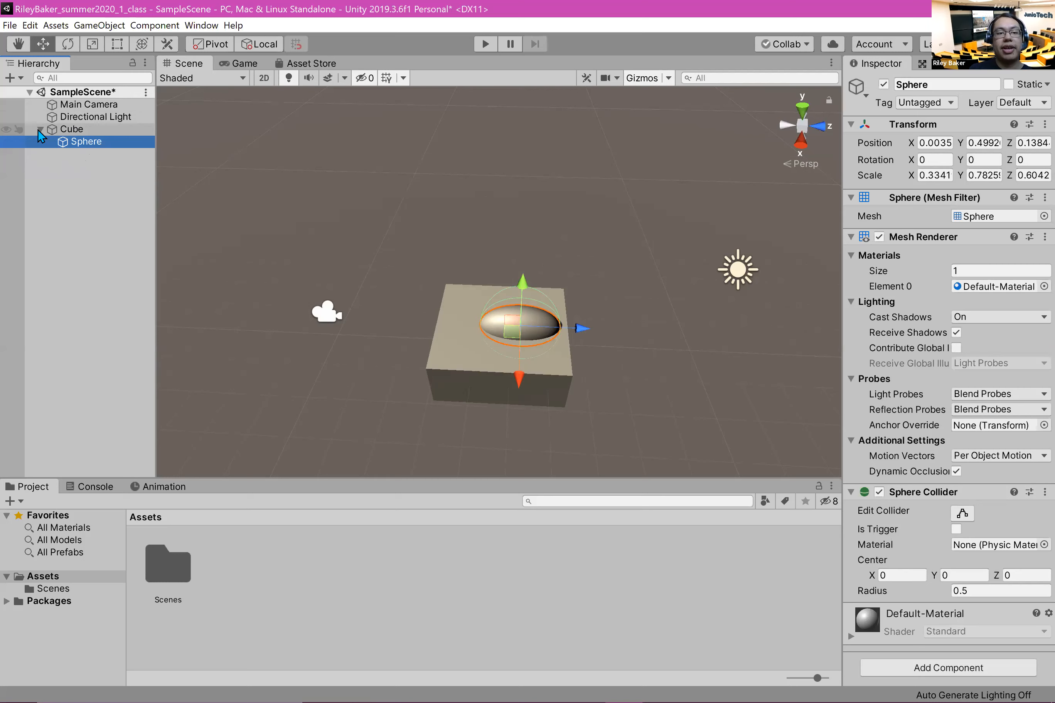
Step: Move the parent Cube together with its child sphere to about X -0.4, Y 0.46, Z -4.49
{"action": "left_click", "coordinate": [73, 130]}
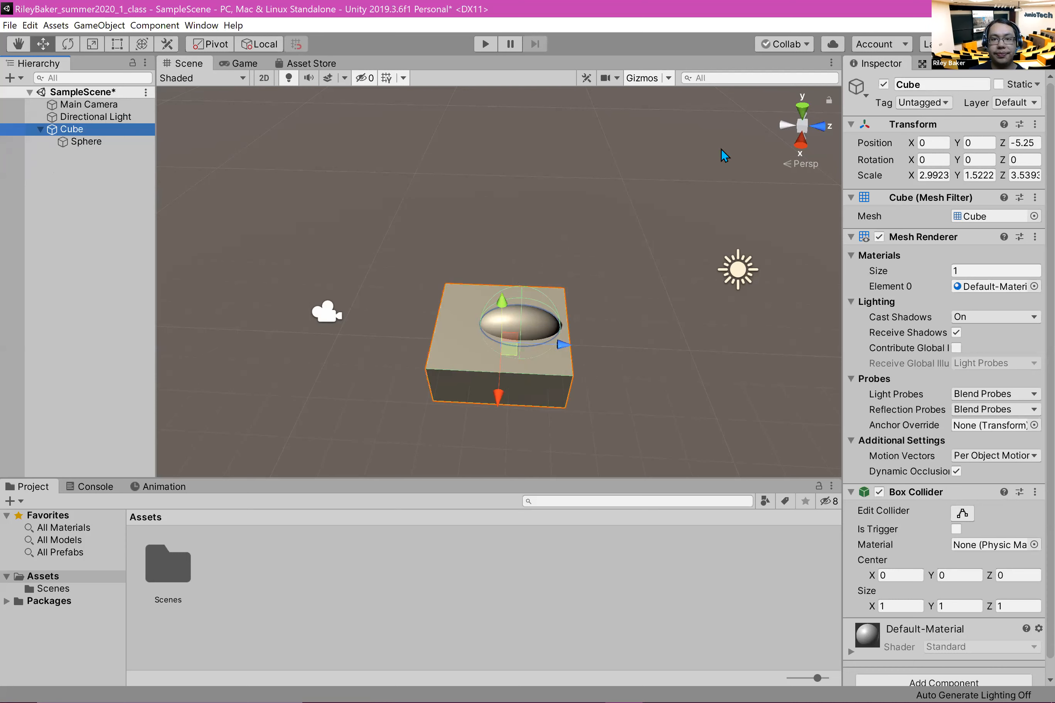
{"action": "left_click", "coordinate": [892, 12]}
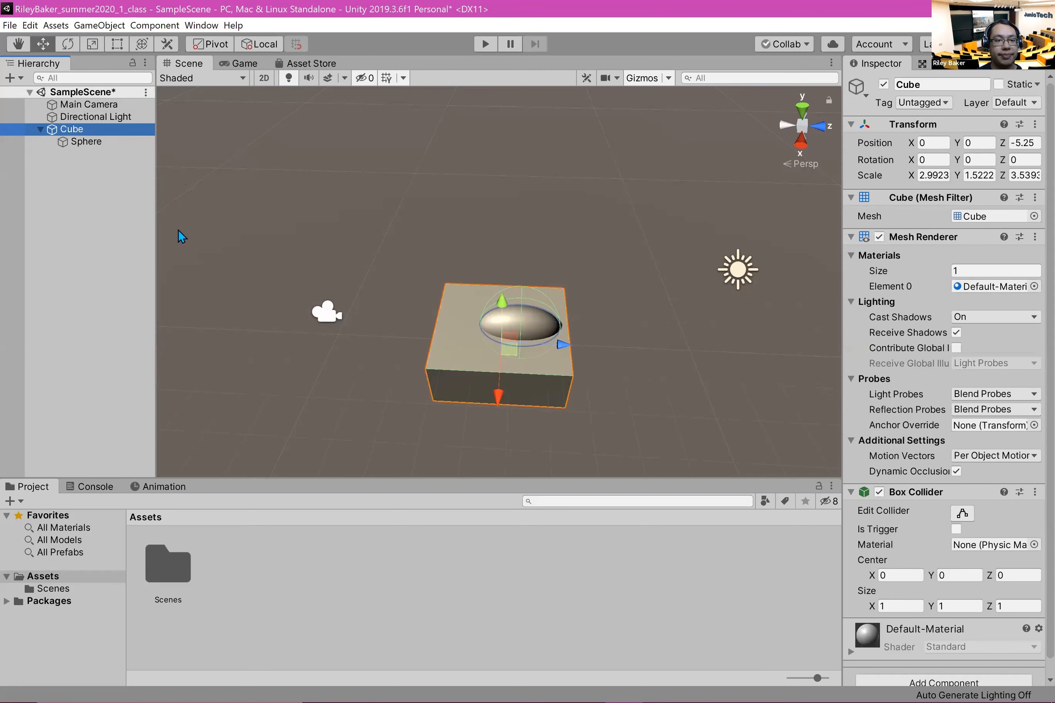
{"action": "left_click_drag", "start_coordinate": [566, 346], "coordinate": [590, 347]}
{"action": "mouse_move", "coordinate": [529, 396]}
{"action": "left_mouse_down"}
{"action": "mouse_move", "coordinate": [540, 300]}
{"action": "mouse_move", "coordinate": [543, 415]}
{"action": "mouse_move", "coordinate": [545, 369]}
{"action": "mouse_move", "coordinate": [545, 386]}
{"action": "left_mouse_up"}
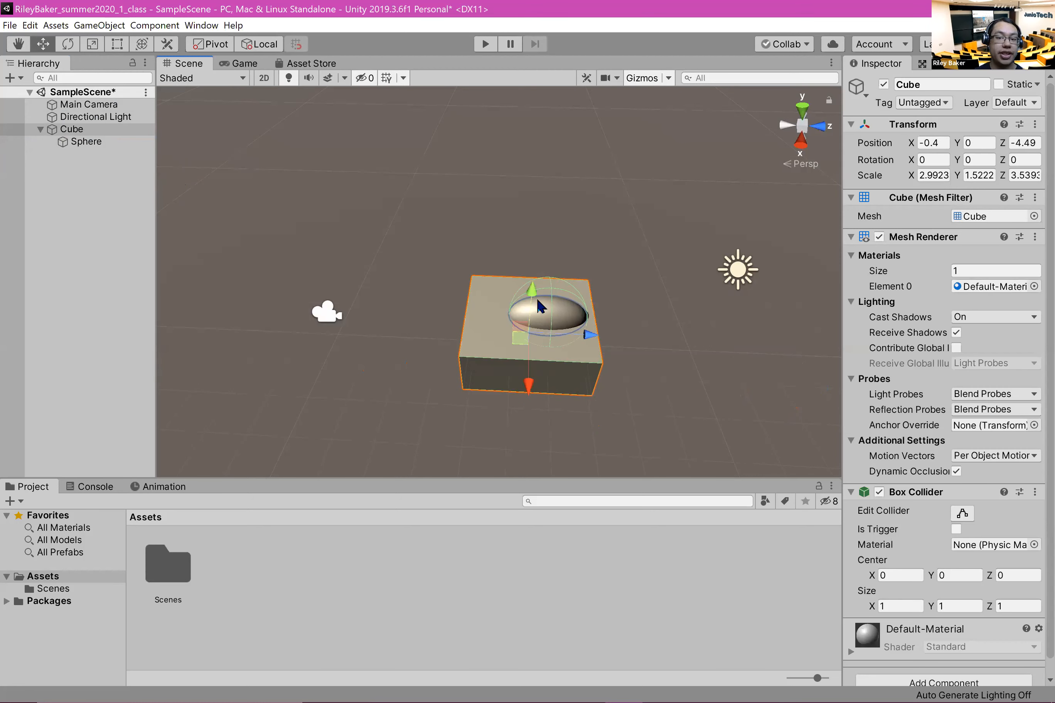
{"action": "mouse_move", "coordinate": [534, 289]}
{"action": "left_mouse_down"}
{"action": "mouse_move", "coordinate": [542, 117]}
{"action": "mouse_move", "coordinate": [532, 259]}
{"action": "mouse_move", "coordinate": [551, 293]}
{"action": "left_mouse_up"}
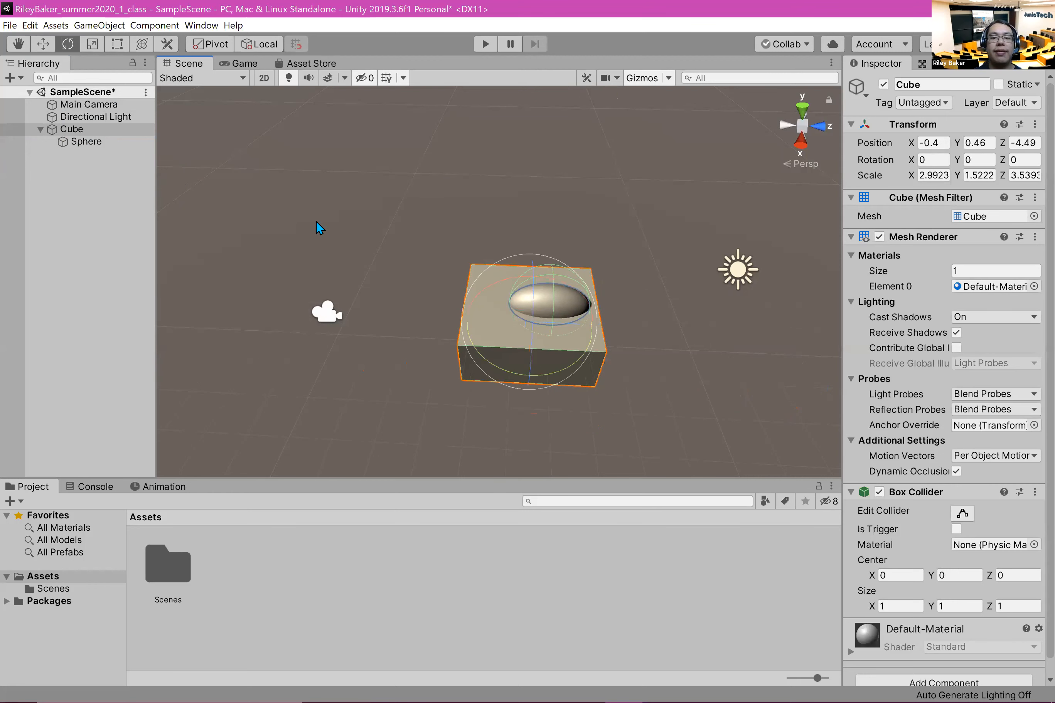
Step: Try scaling the parent Cube to about X 1.37, Z 6.68 and undo both scale changes
{"action": "key", "text": "r"}
{"action": "mouse_move", "coordinate": [534, 367]}
{"action": "left_mouse_down"}
{"action": "mouse_move", "coordinate": [522, 375]}
{"action": "mouse_move", "coordinate": [530, 399]}
{"action": "mouse_move", "coordinate": [525, 360]}
{"action": "left_mouse_up"}
{"action": "left_click_drag", "start_coordinate": [604, 329], "coordinate": [636, 343]}
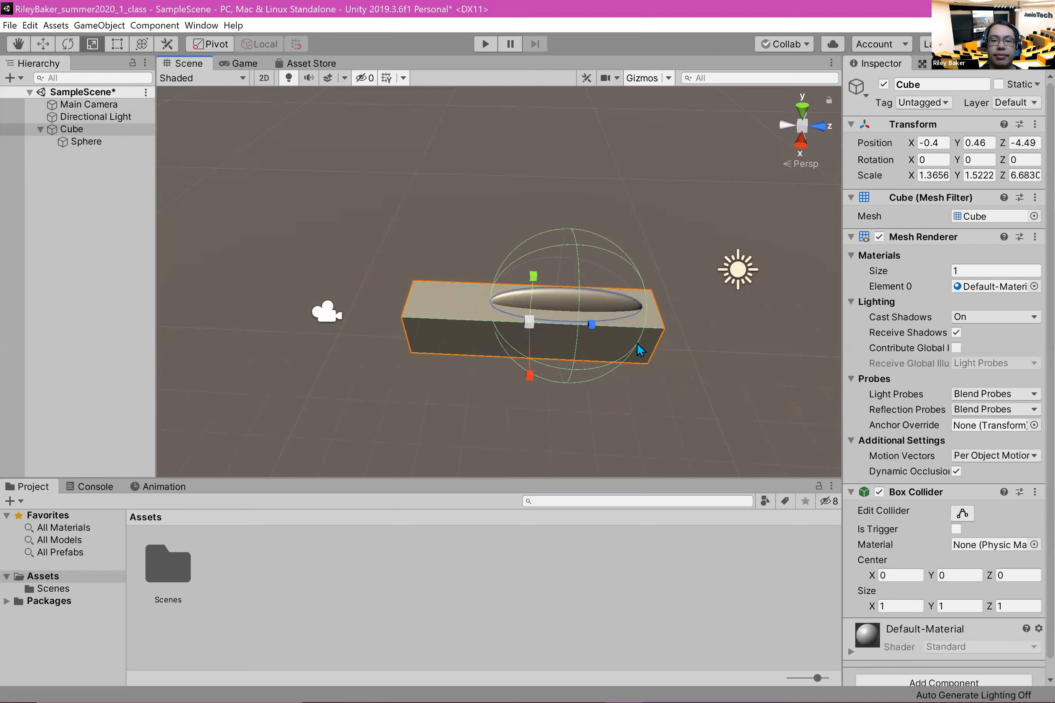
{"action": "key", "text": "ctrl+z"}
{"action": "key", "text": "ctrl+z"}
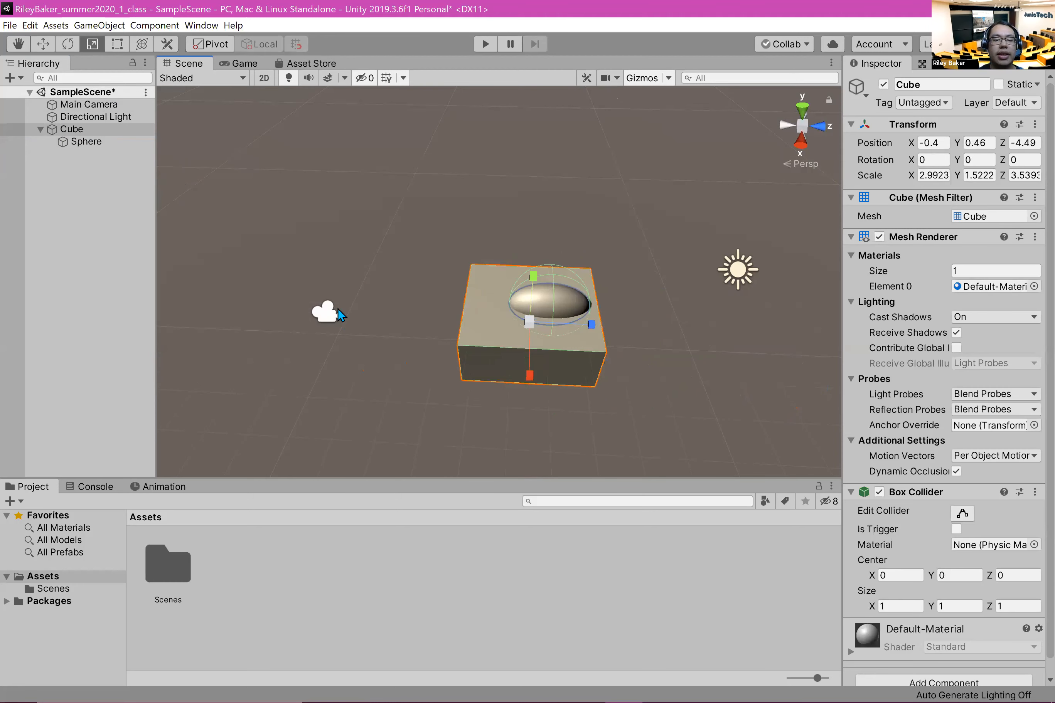
Step: Rotate the parent Cube with its child sphere to about X -7.09, Y 4.25, Z -0.63
{"action": "key", "text": "e"}
{"action": "left_click_drag", "start_coordinate": [543, 340], "coordinate": [602, 355]}
{"action": "left_click_drag", "start_coordinate": [489, 423], "coordinate": [605, 382]}
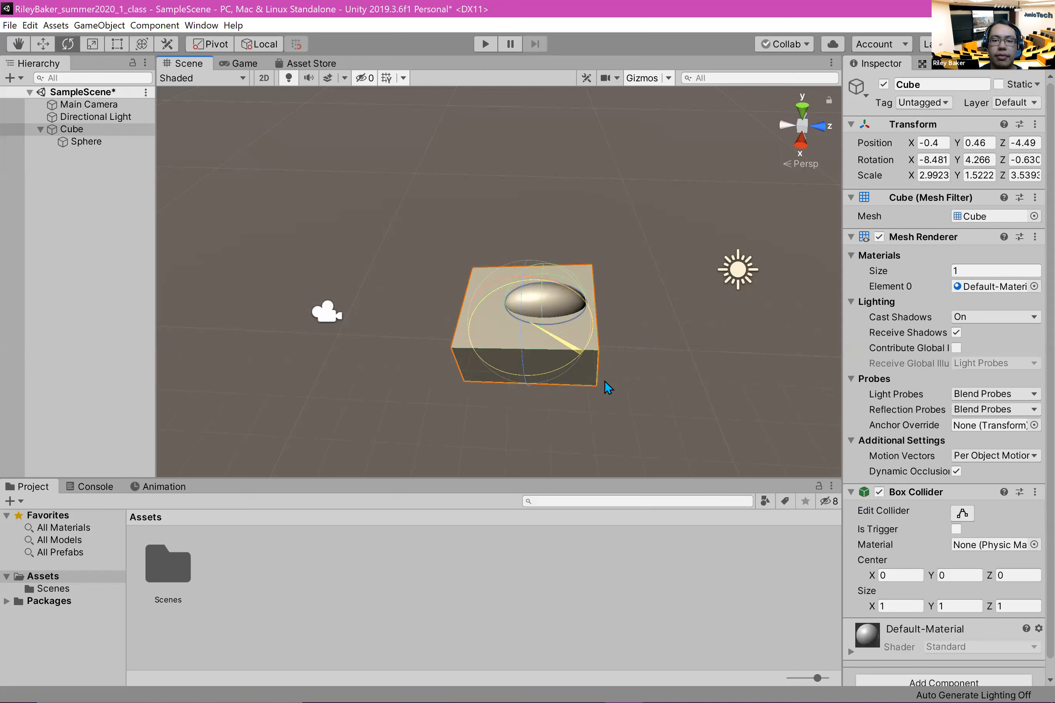
{"action": "left_click_drag", "start_coordinate": [501, 283], "coordinate": [554, 303]}
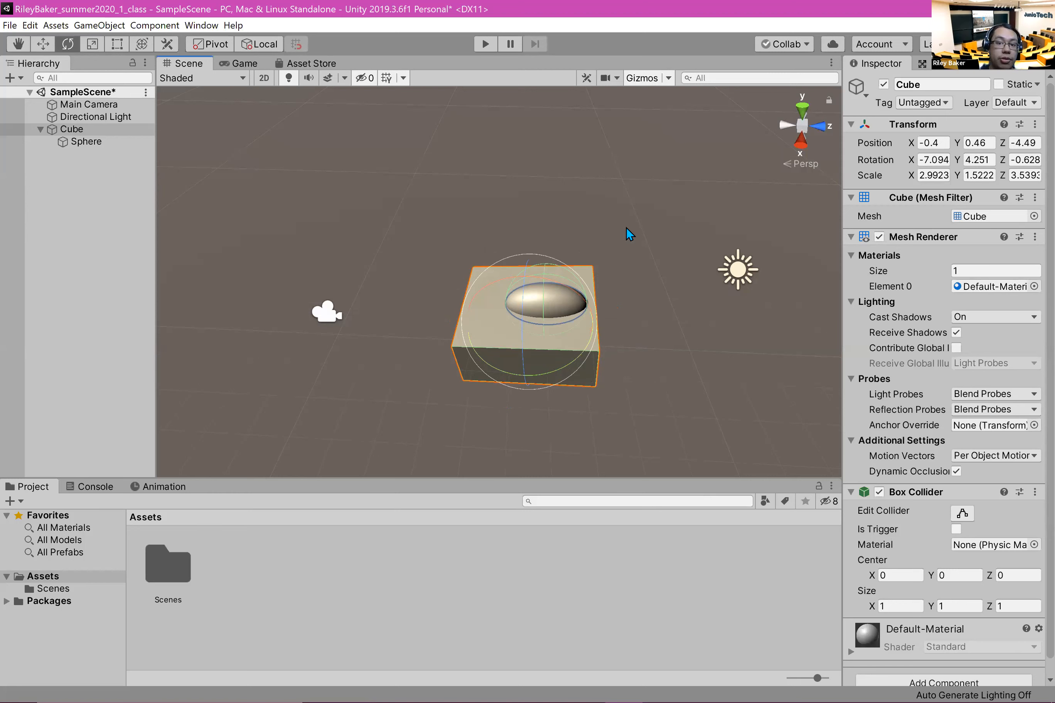
Step: Set the parent Cube's scale to 1 on the X, Y and Z axes
{"action": "left_click", "coordinate": [936, 175]}
{"action": "type", "text": "0"}
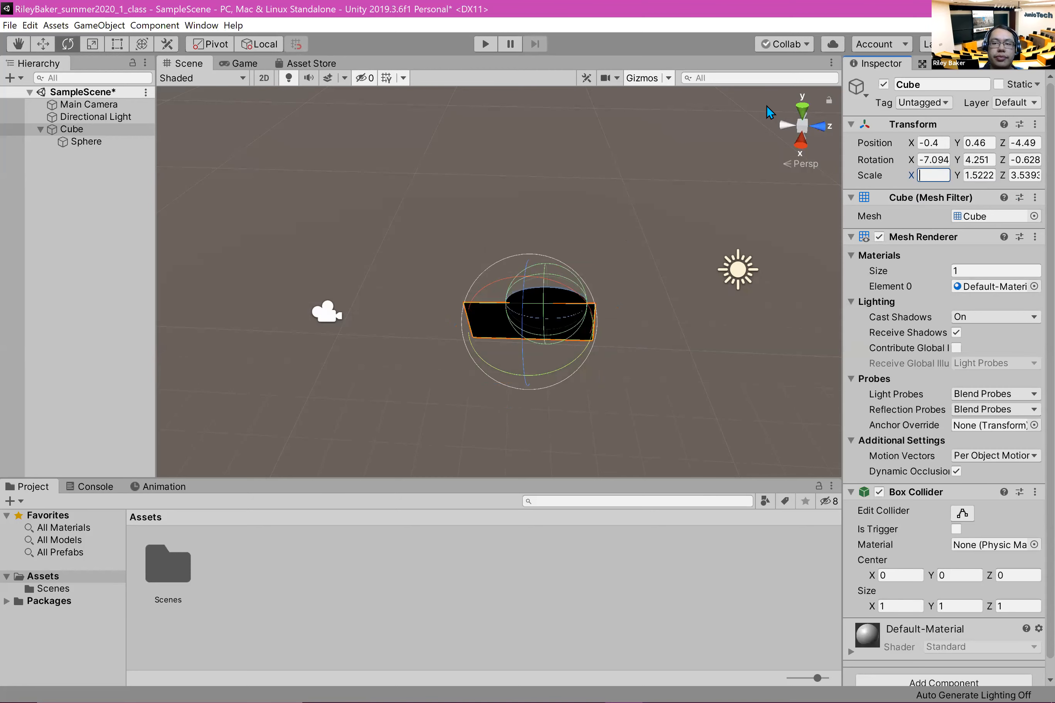
{"action": "type", "text": "1"}
{"action": "left_click", "coordinate": [990, 175]}
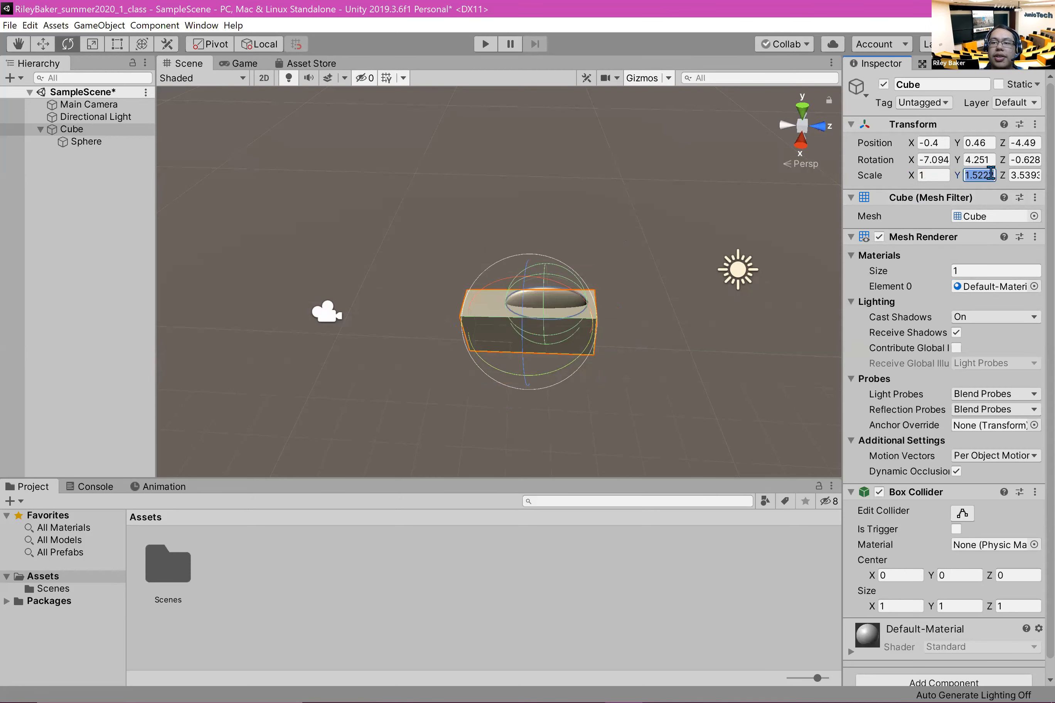
{"action": "type", "text": "1"}
{"action": "left_click", "coordinate": [1026, 175]}
{"action": "type", "text": "1"}
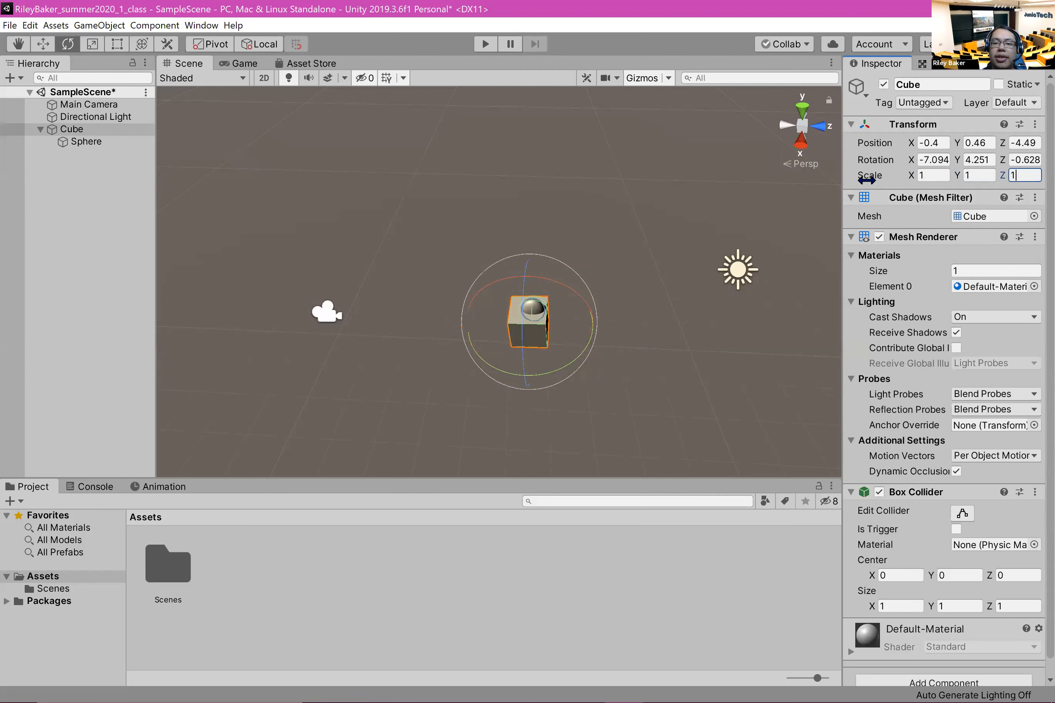
Step: Undo the scale values of 1 entered for the parent Cube
{"action": "left_click", "coordinate": [615, 356]}
{"action": "scroll", "coordinate": [618, 337], "scroll_direction": "up", "scroll_amount": 4}
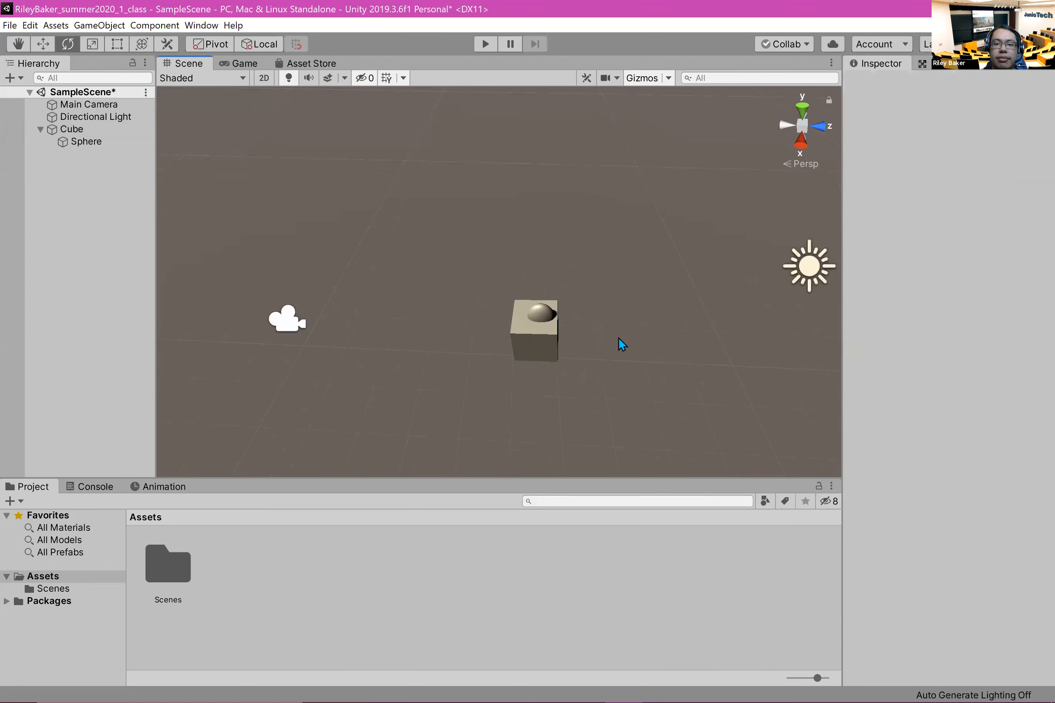
{"action": "left_click", "coordinate": [86, 143]}
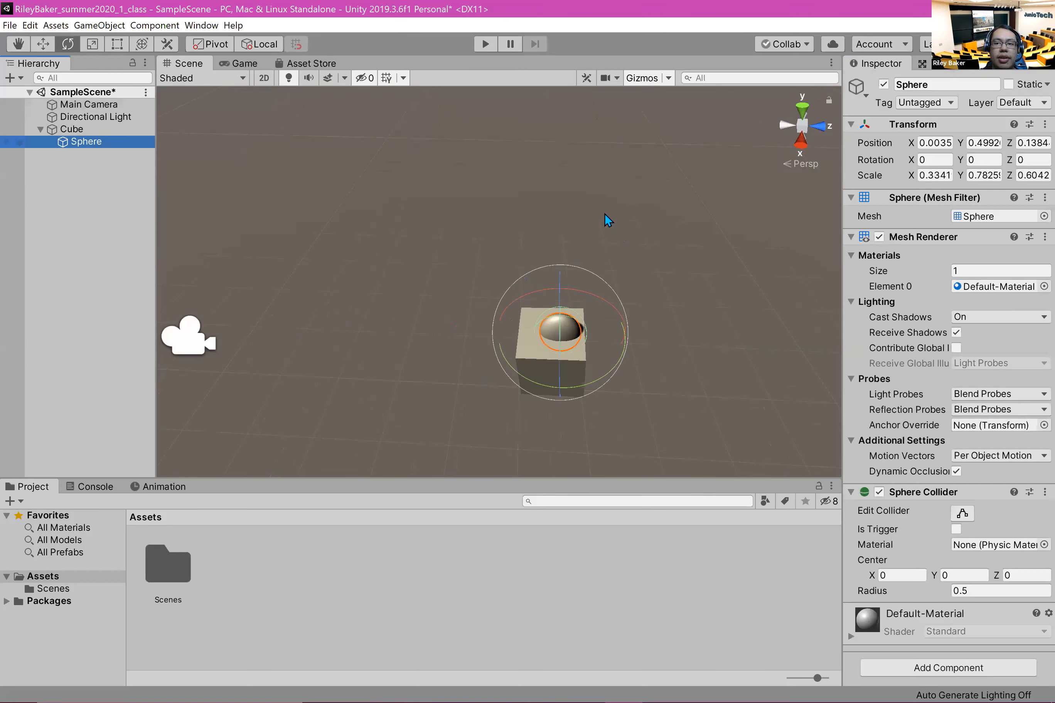
{"action": "left_click", "coordinate": [91, 129]}
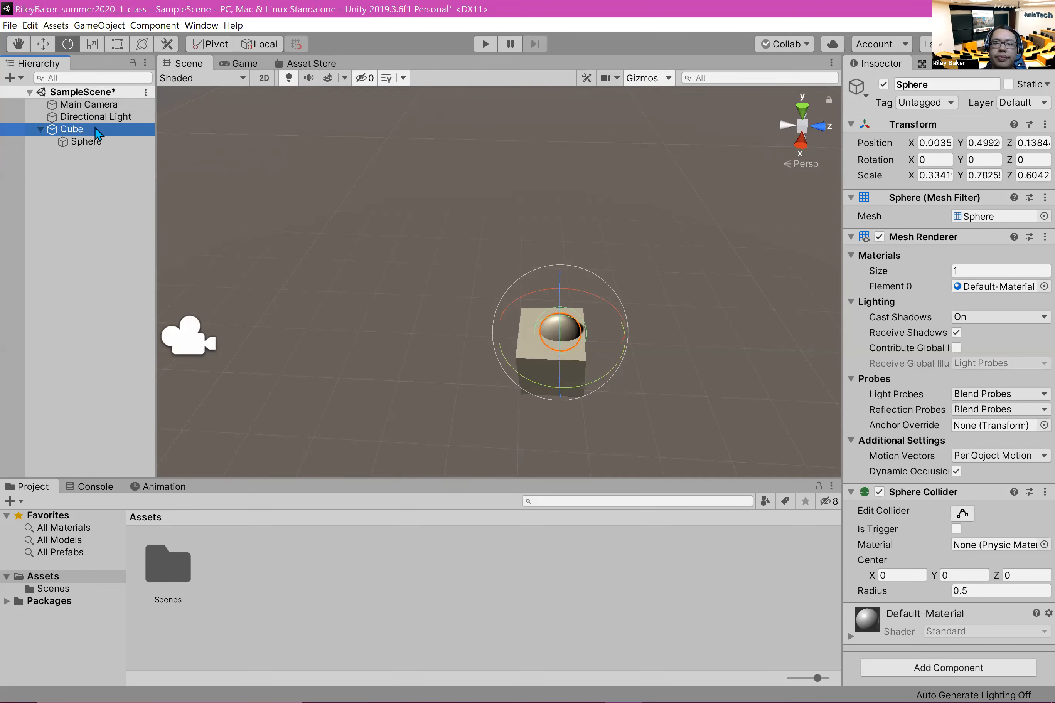
{"action": "key", "text": "ctrl+z"}
{"action": "key", "text": "ctrl+z"}
{"action": "key", "text": "ctrl+z"}
{"action": "key", "text": "ctrl+z"}
{"action": "key", "text": "ctrl+z"}
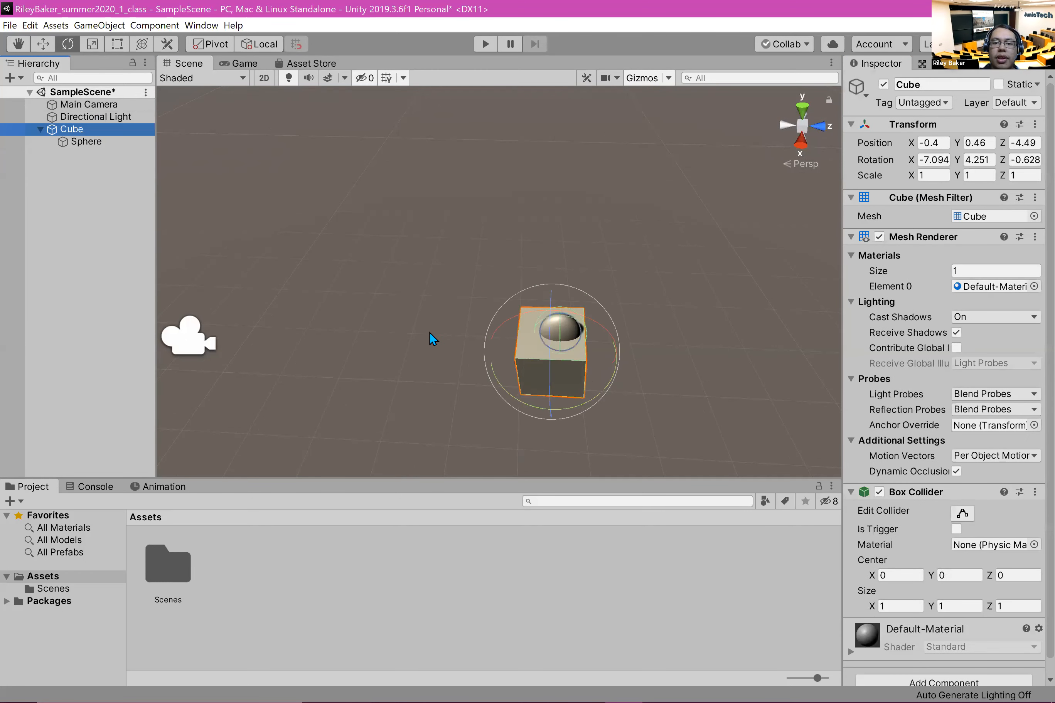
{"action": "key", "text": "ctrl+z"}
{"action": "middle_click_drag", "start_coordinate": [729, 338], "coordinate": [579, 257]}
{"action": "middle_click_drag", "start_coordinate": [673, 297], "coordinate": [688, 325]}
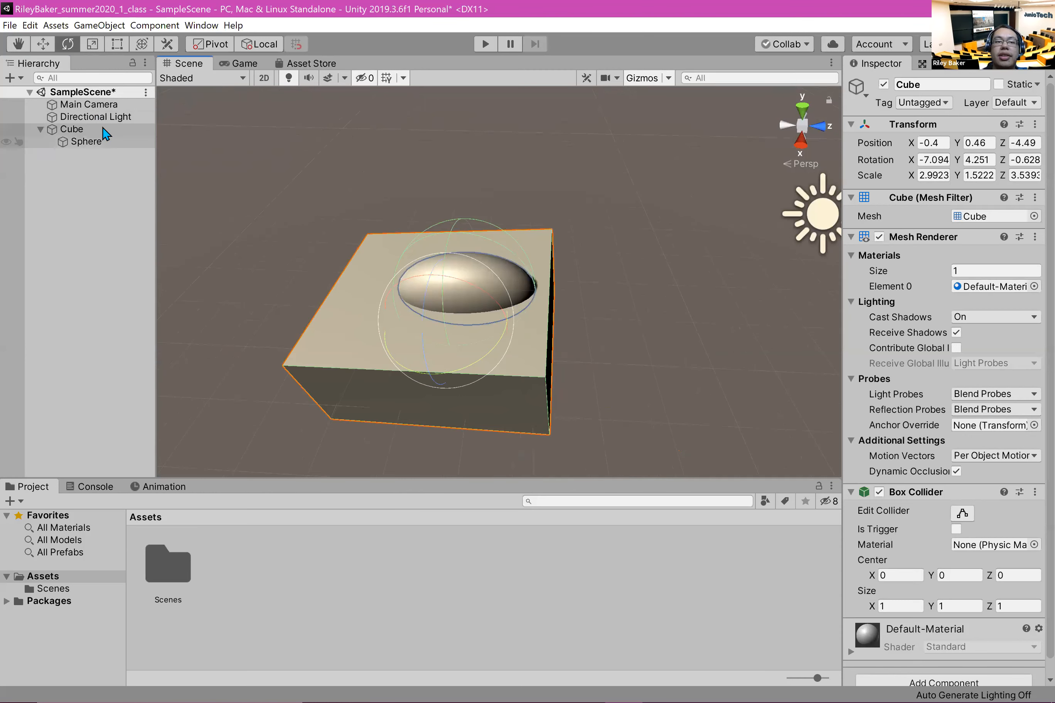
Step: Examine the scaled Cube and its child sphere from several angles and distances
{"action": "left_click", "coordinate": [212, 236]}
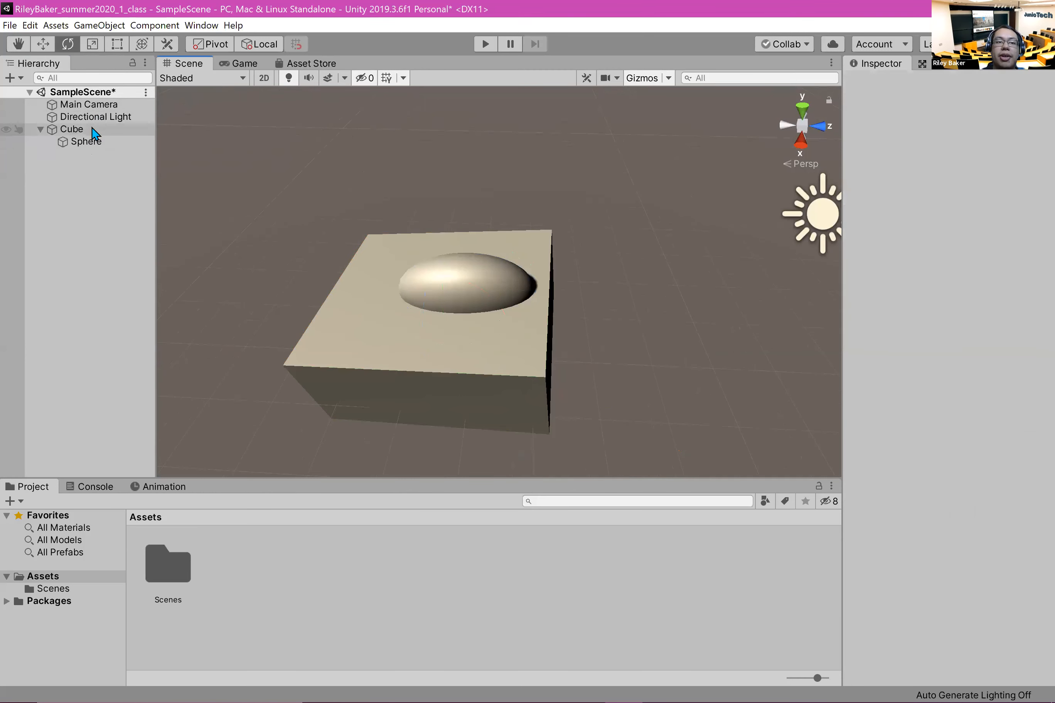
{"action": "left_click", "coordinate": [89, 129]}
{"action": "middle_click_drag", "start_coordinate": [654, 347], "coordinate": [626, 305]}
{"action": "scroll", "coordinate": [627, 305], "scroll_direction": "up", "scroll_amount": 1}
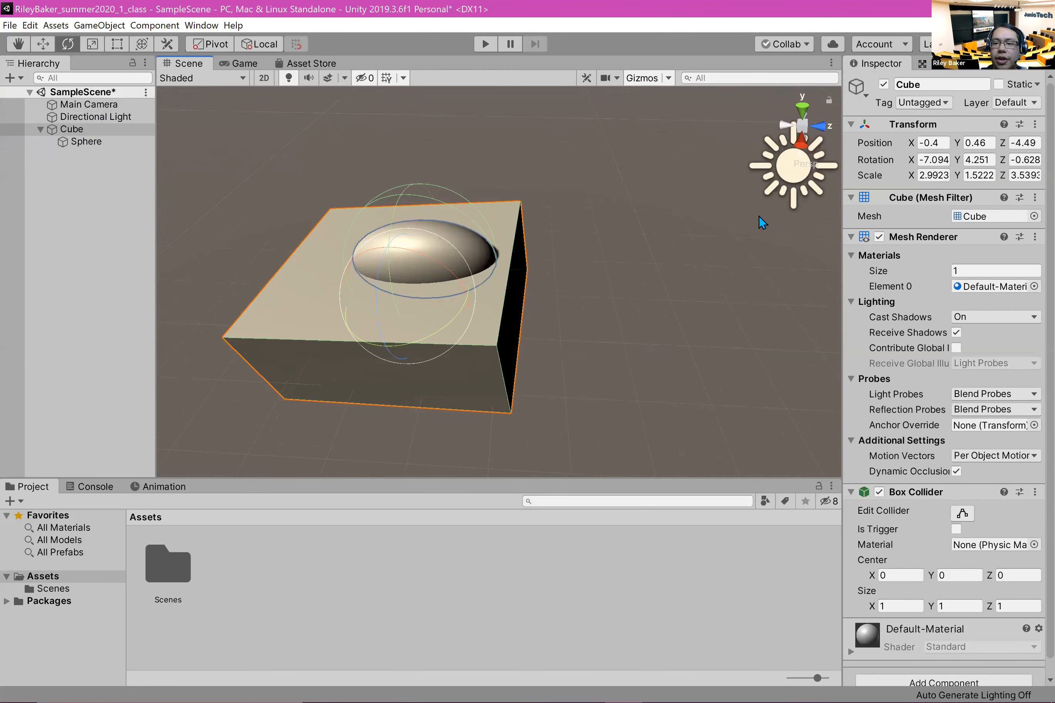
{"action": "middle_click_drag", "start_coordinate": [626, 227], "coordinate": [719, 203]}
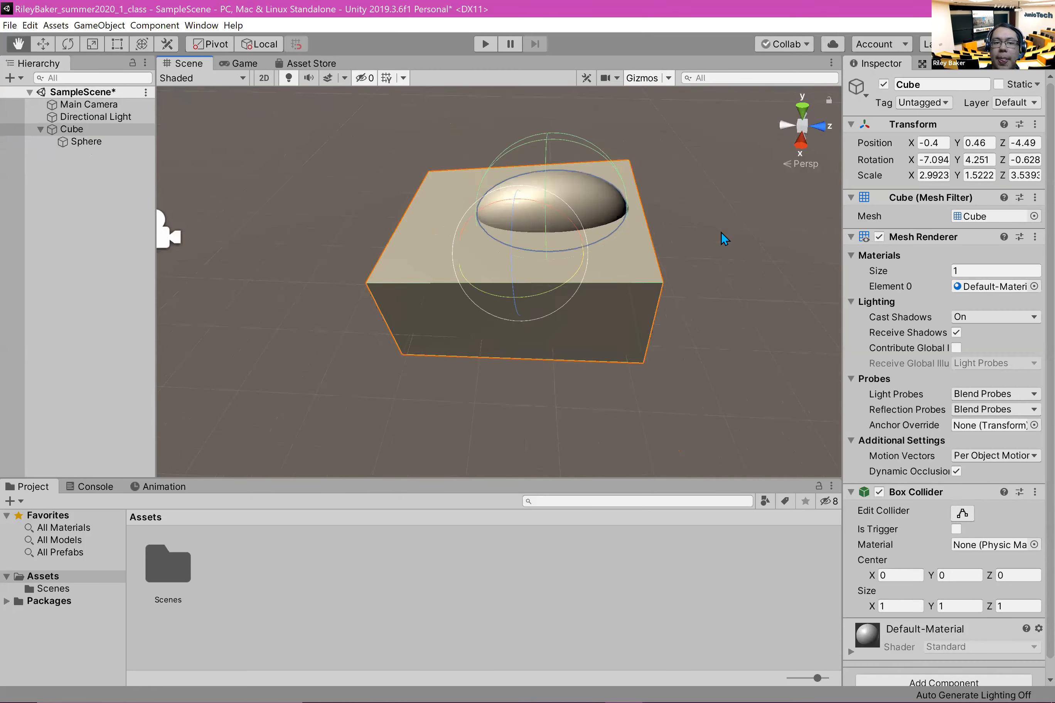
{"action": "scroll", "coordinate": [721, 231], "scroll_direction": "down", "scroll_amount": 2}
{"action": "left_click", "coordinate": [723, 399]}
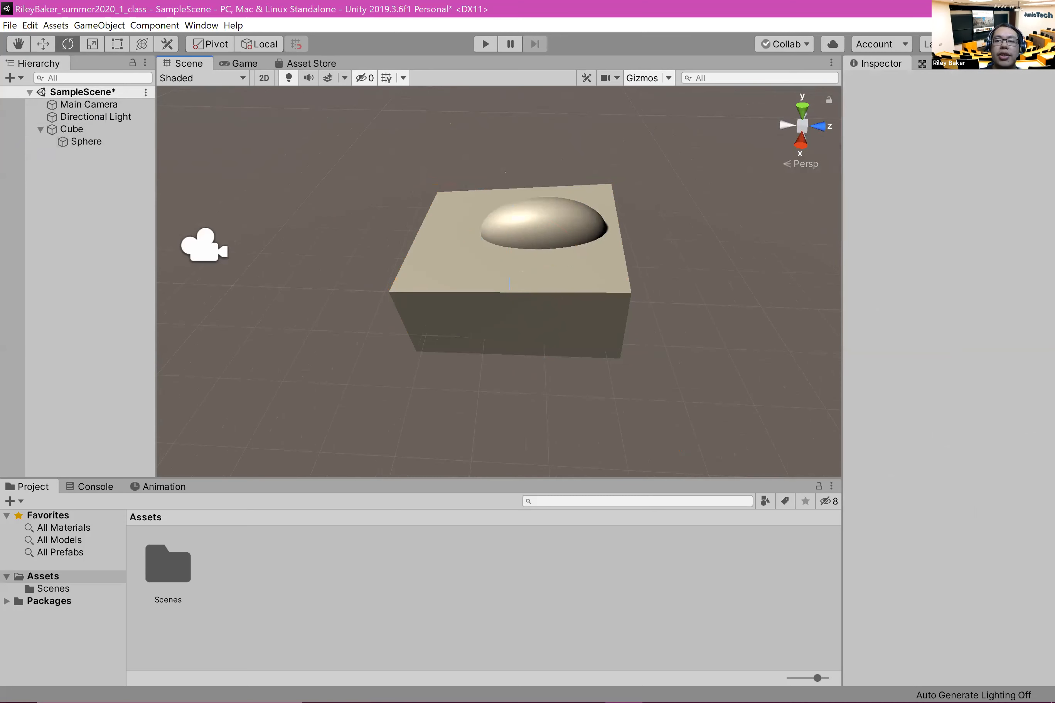
{"action": "left_click", "coordinate": [953, 108]}
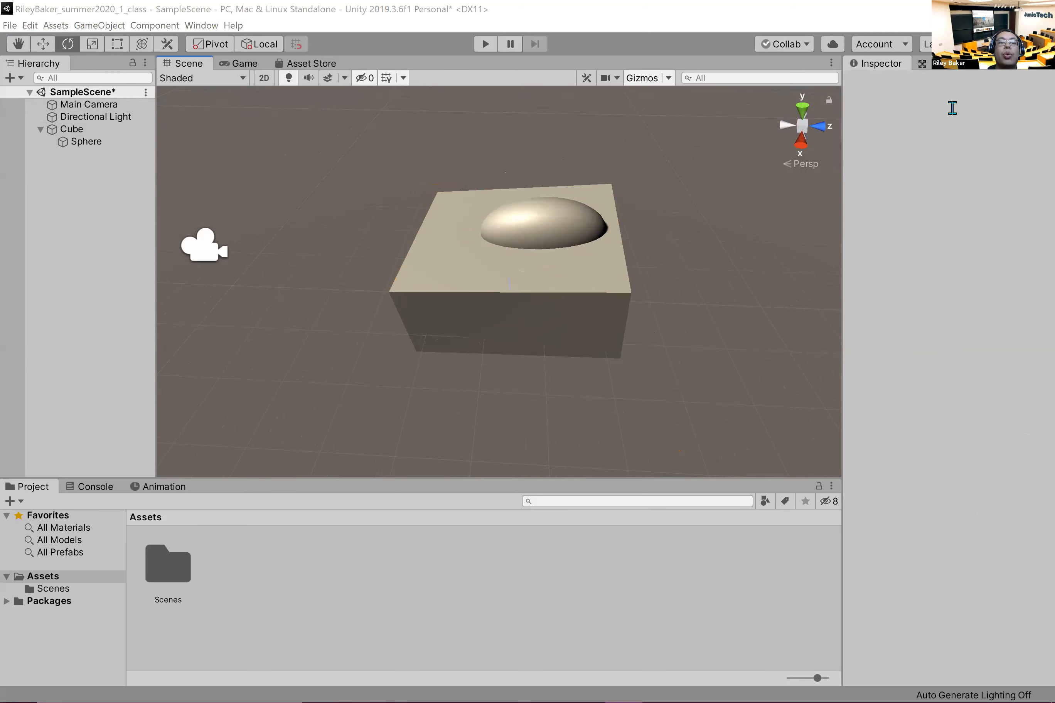
Step: Add a 3D capsule to the scene and move it along Z to about -8.69, beside the Cube
{"action": "right_click", "coordinate": [67, 239]}
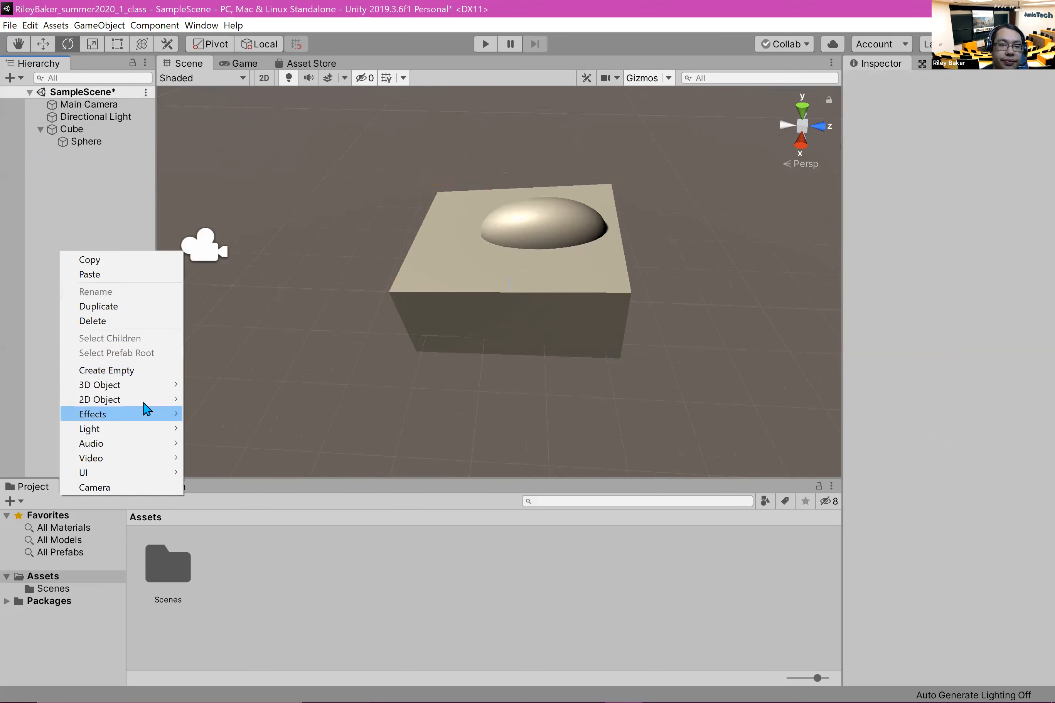
{"action": "mouse_move", "coordinate": [130, 391]}
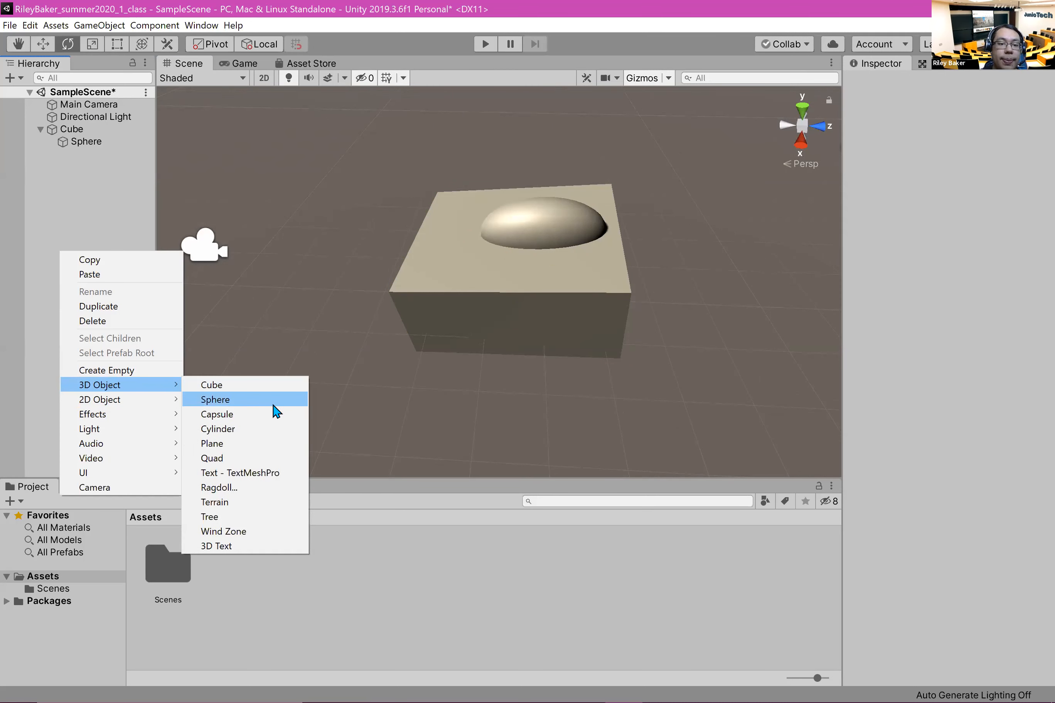
{"action": "left_click", "coordinate": [217, 414]}
{"action": "key", "text": "w"}
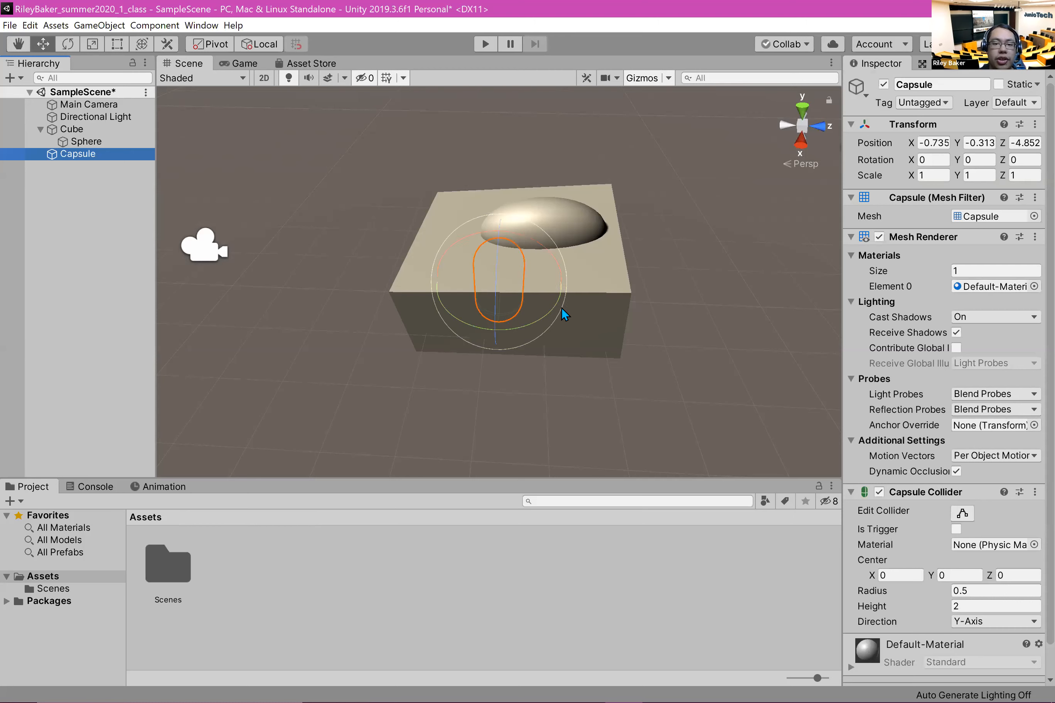
{"action": "left_click_drag", "start_coordinate": [561, 286], "coordinate": [296, 270]}
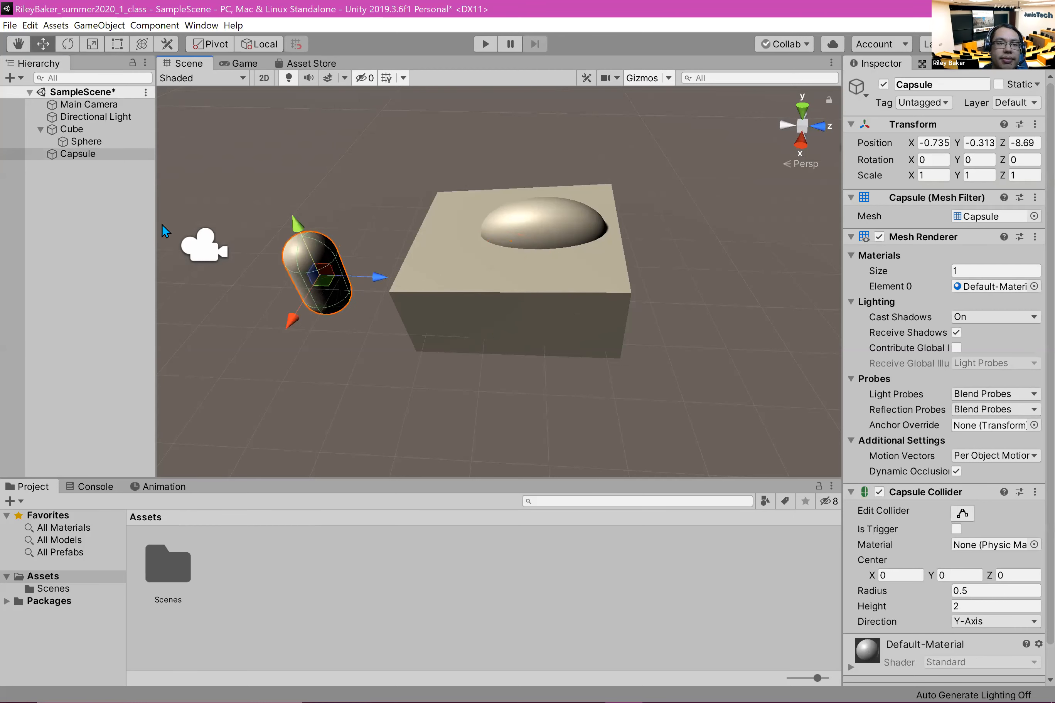
Step: Add a 3D cylinder to the scene and move it along Z to about -10.18, beyond the capsule
{"action": "right_click", "coordinate": [52, 263]}
{"action": "mouse_move", "coordinate": [146, 399]}
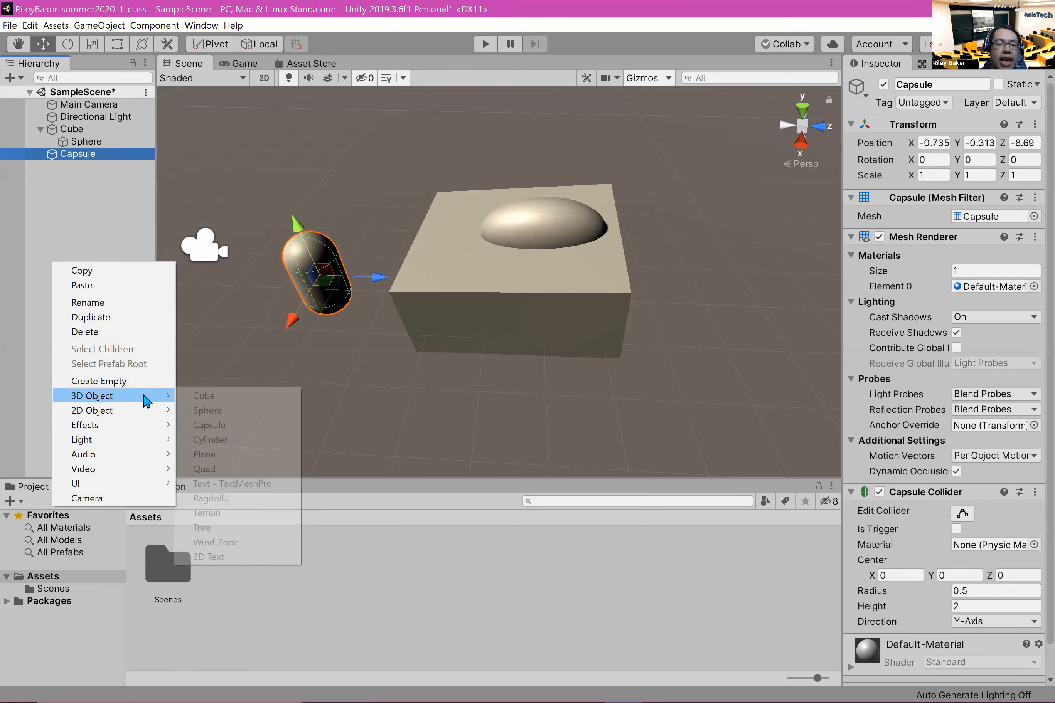
{"action": "left_click", "coordinate": [264, 439]}
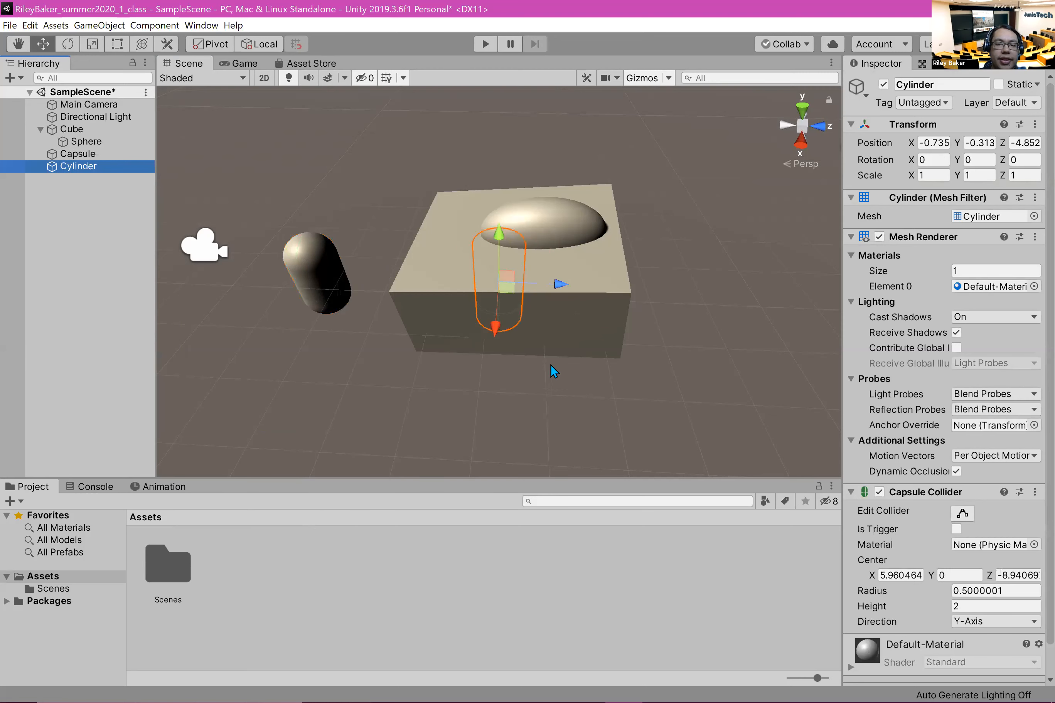
{"action": "left_click_drag", "start_coordinate": [570, 293], "coordinate": [321, 251]}
Step: Add a 3D plane to the scene and move it along Z to about 2.85
{"action": "right_click", "coordinate": [75, 232]}
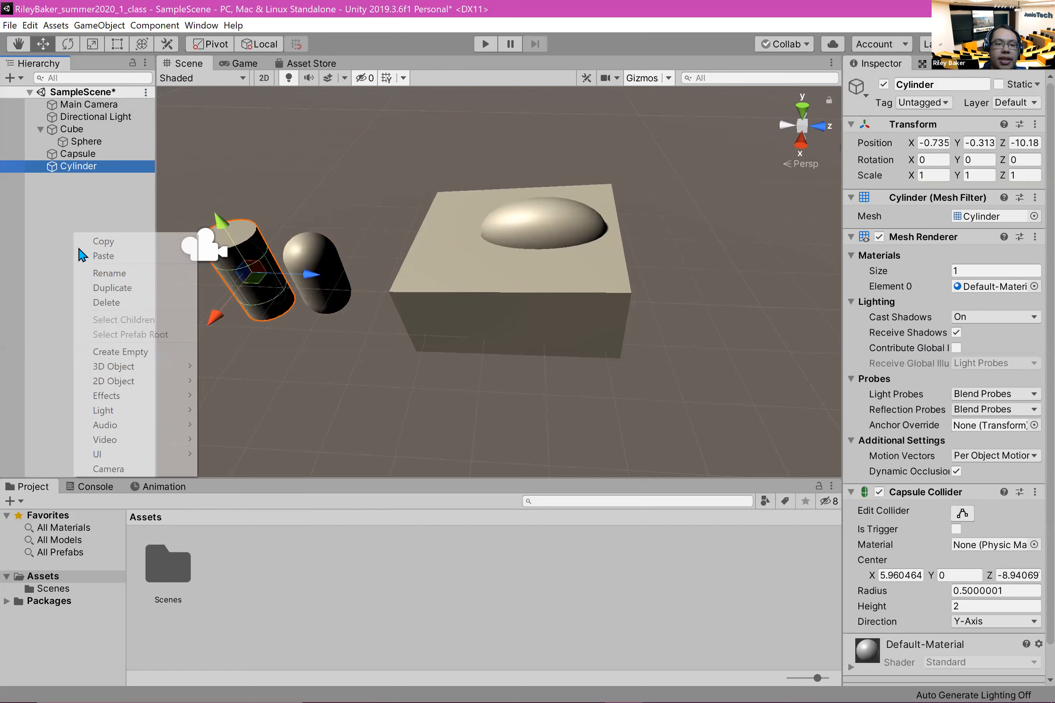
{"action": "mouse_move", "coordinate": [176, 372]}
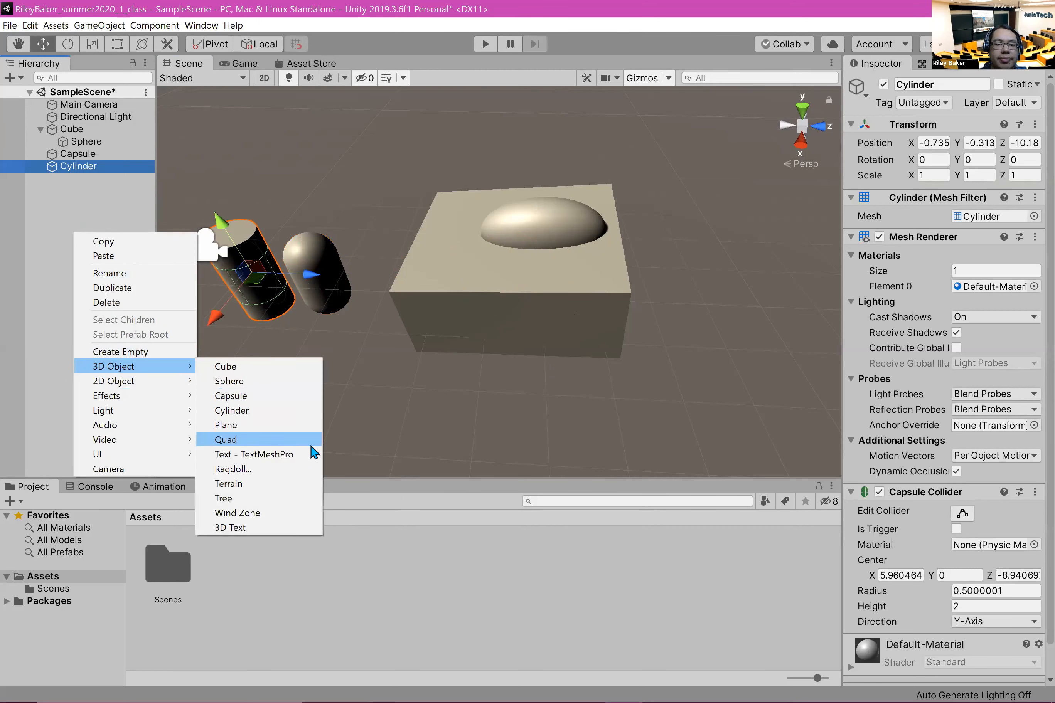
{"action": "left_click", "coordinate": [299, 425]}
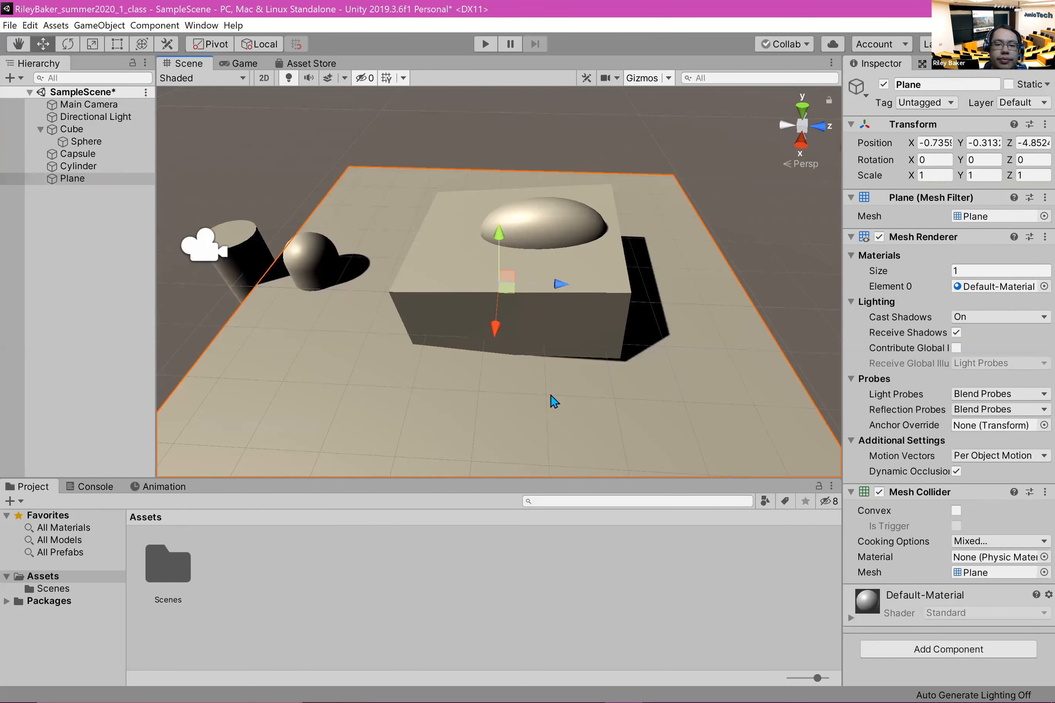
{"action": "left_click_drag", "start_coordinate": [815, 338], "coordinate": [984, 348]}
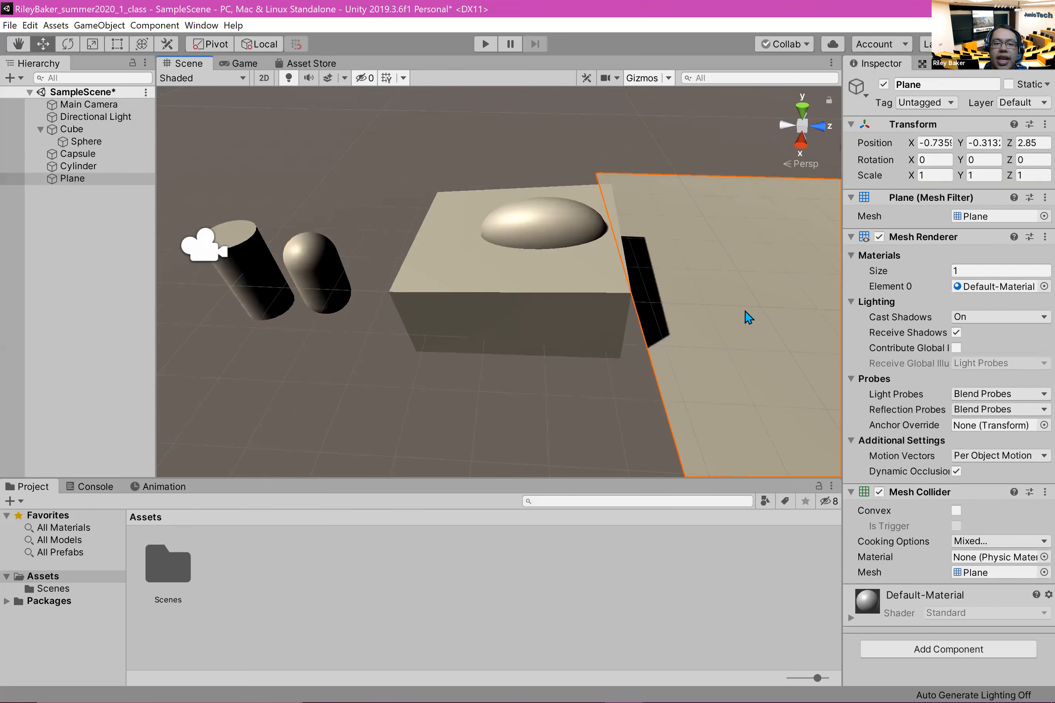
{"action": "scroll", "coordinate": [532, 383], "scroll_direction": "down", "scroll_amount": 3}
{"action": "middle_click_drag", "start_coordinate": [533, 383], "coordinate": [405, 360]}
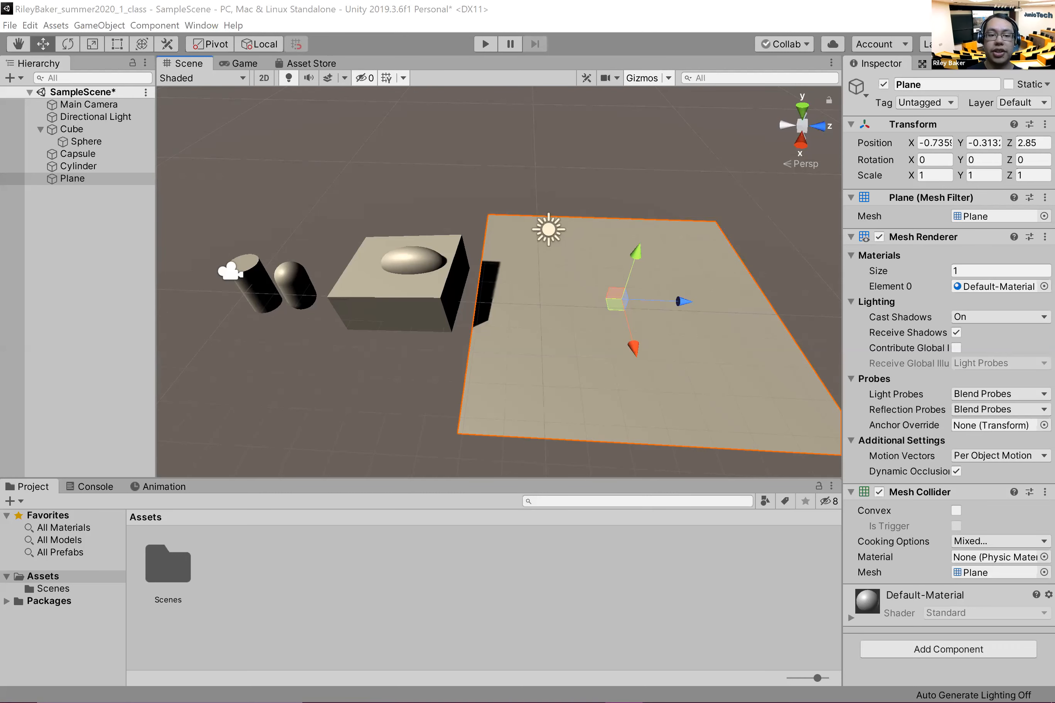
Step: Delete the cylinder from the scene
{"action": "left_click", "coordinate": [519, 247]}
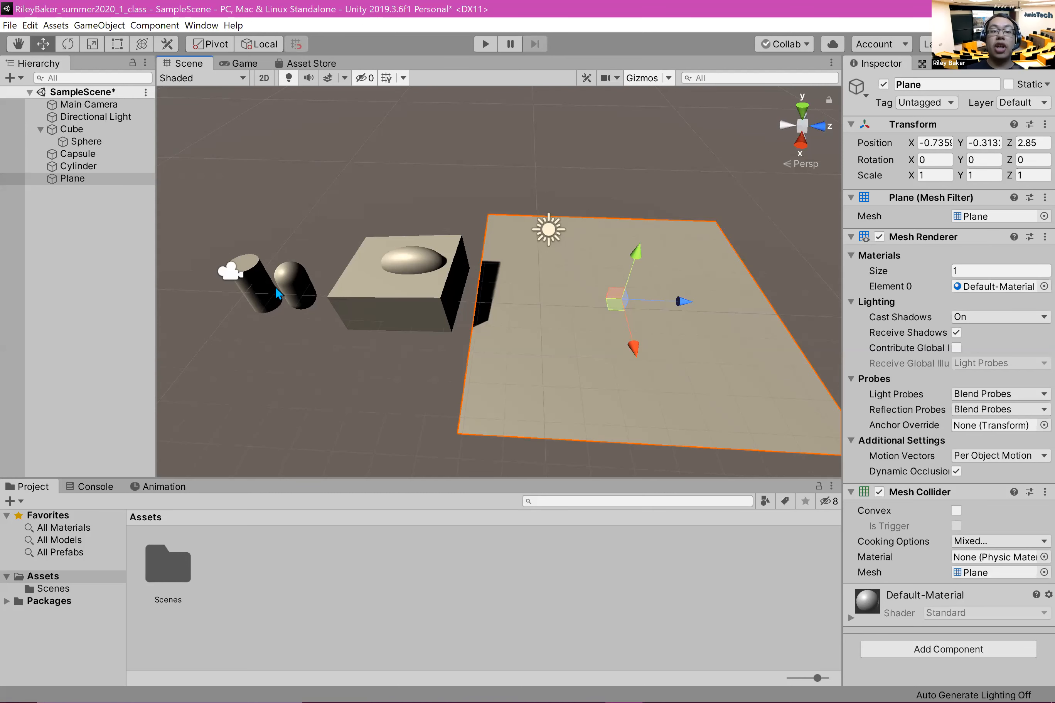
{"action": "left_click", "coordinate": [265, 291]}
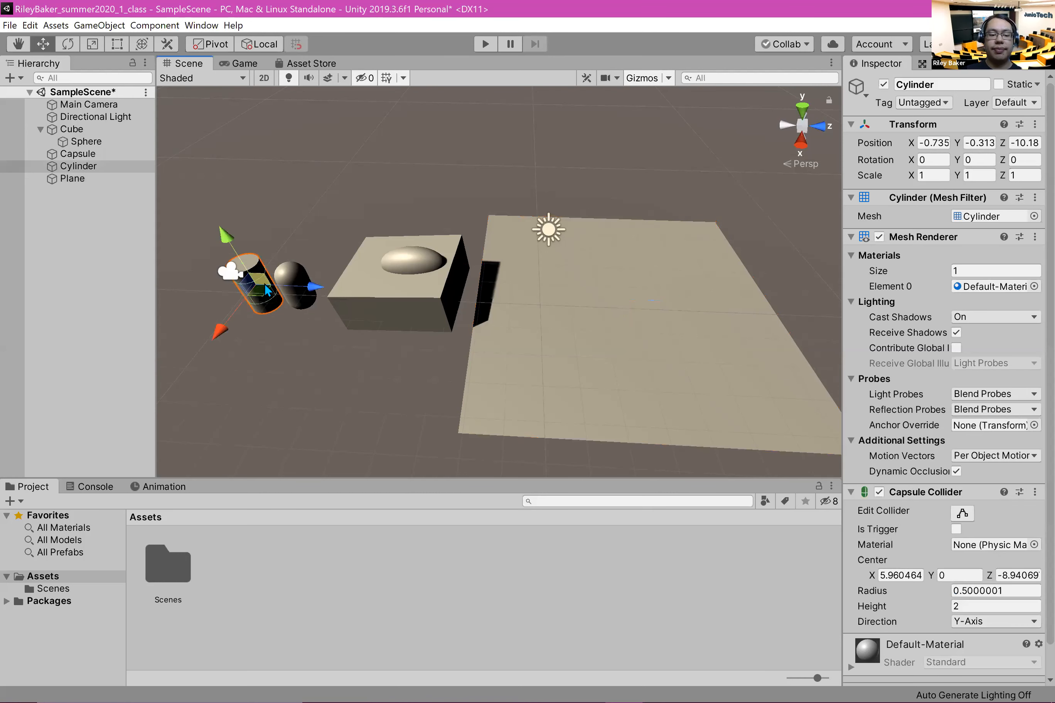
{"action": "left_click", "coordinate": [92, 159]}
{"action": "right_click", "coordinate": [91, 159]}
{"action": "left_click", "coordinate": [59, 170]}
{"action": "right_click", "coordinate": [66, 169]}
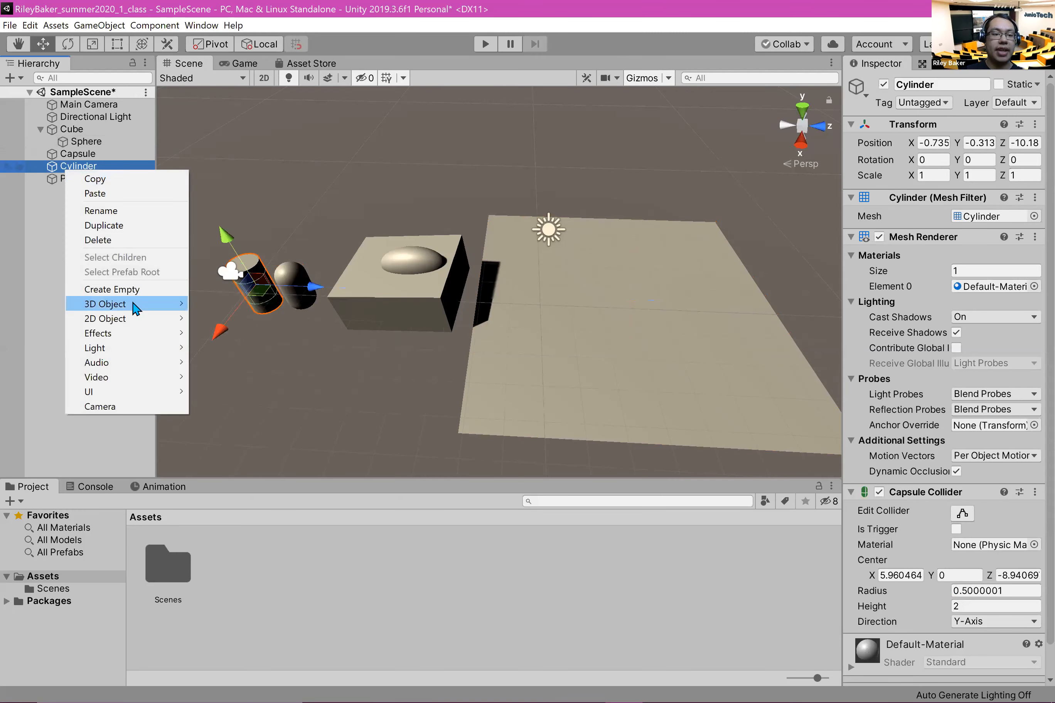
{"action": "left_click", "coordinate": [108, 240]}
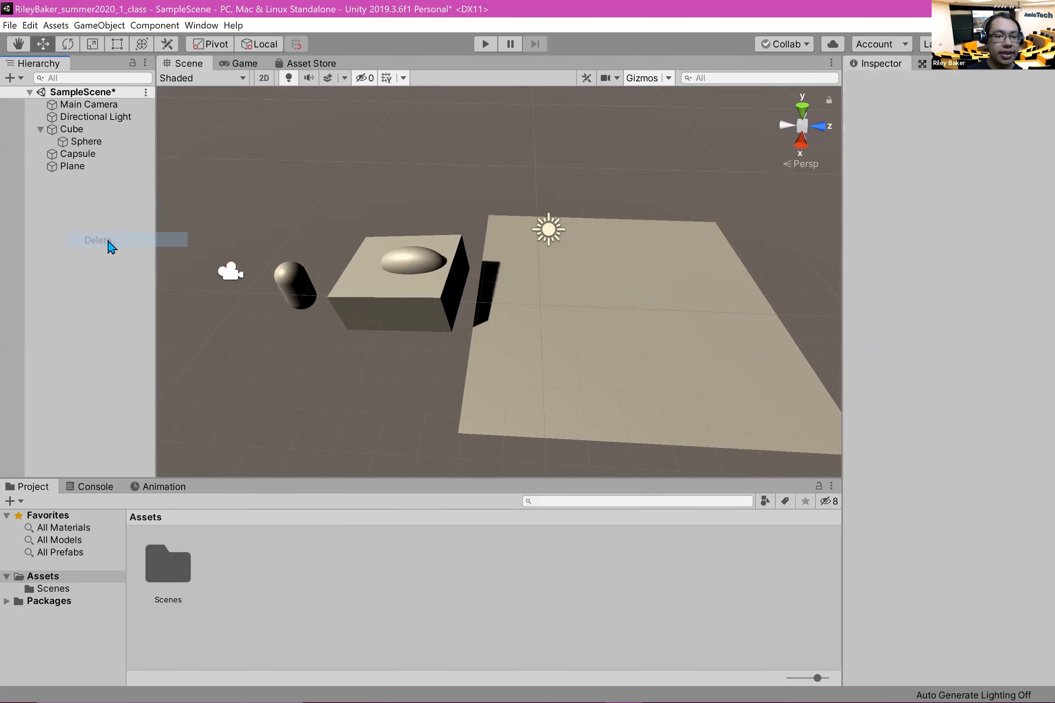
Step: Delete the capsule and the plane, keeping the Cube with its child sphere
{"action": "left_click", "coordinate": [294, 275]}
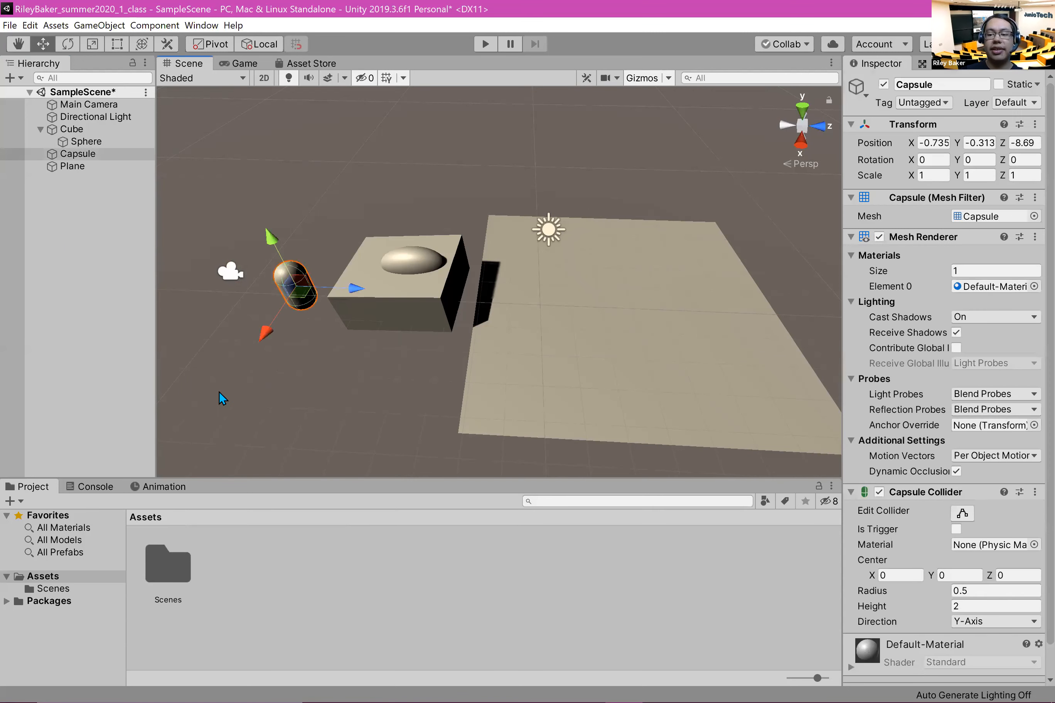
{"action": "key", "text": "Delete"}
{"action": "left_click", "coordinate": [713, 369]}
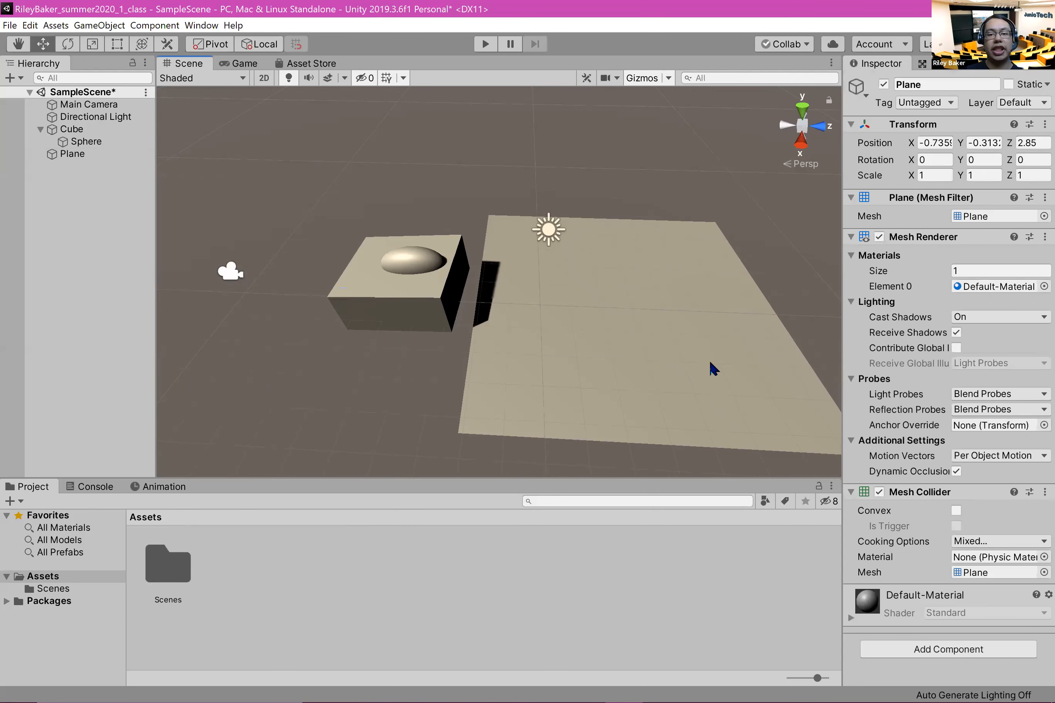
{"action": "key", "text": "Delete"}
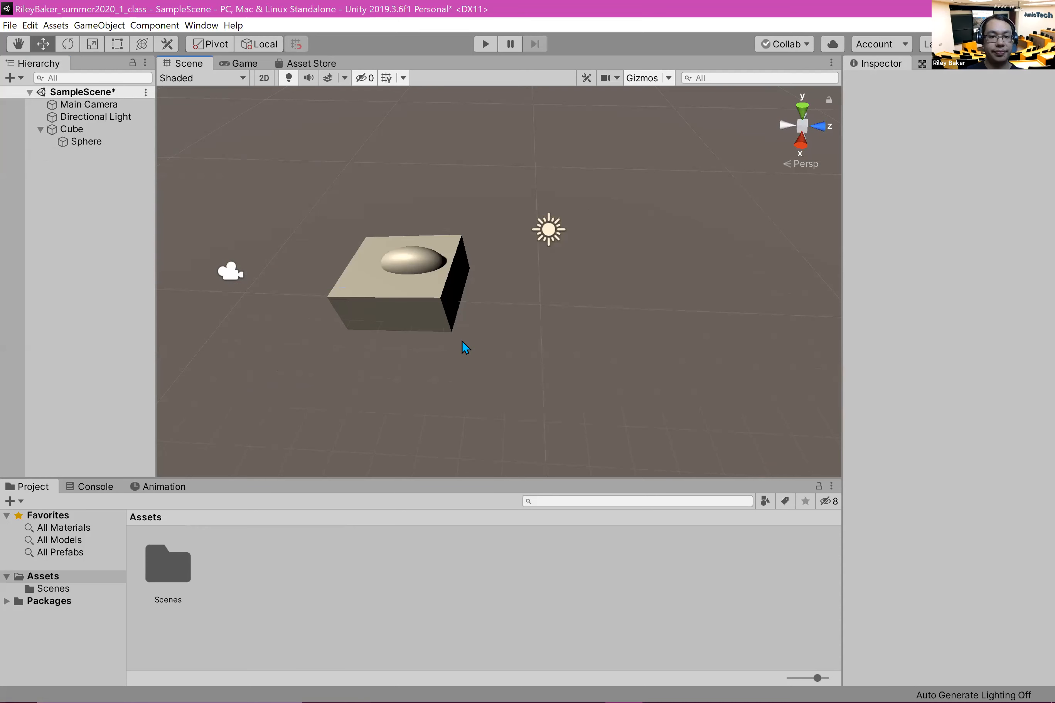
{"action": "left_click", "coordinate": [354, 299]}
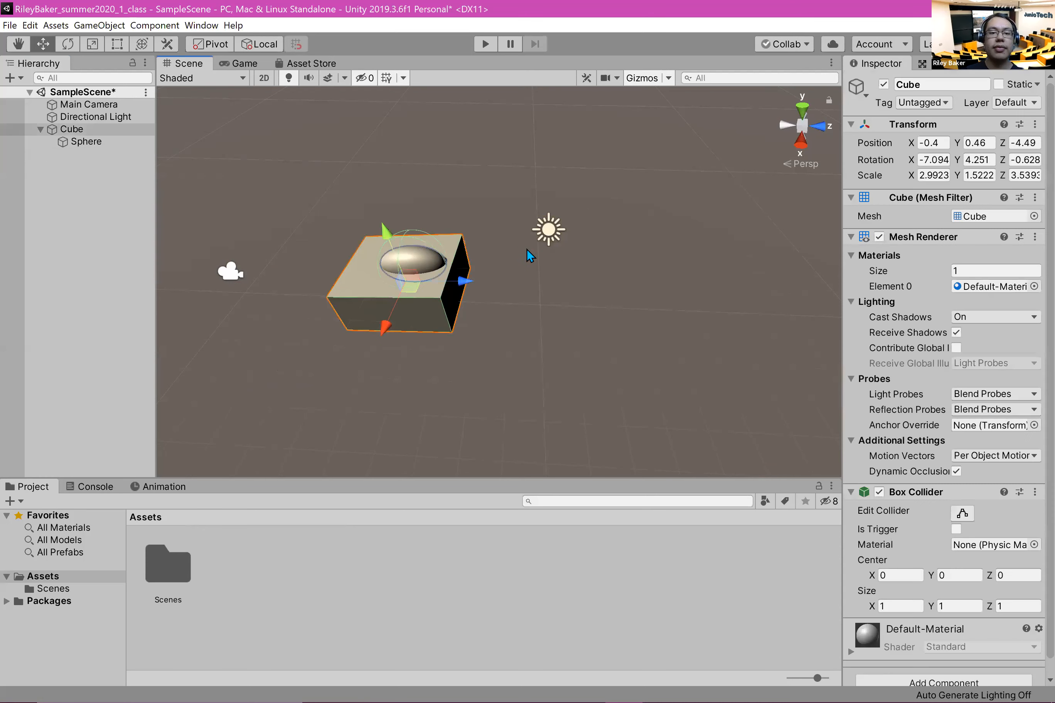
{"action": "left_click", "coordinate": [83, 293]}
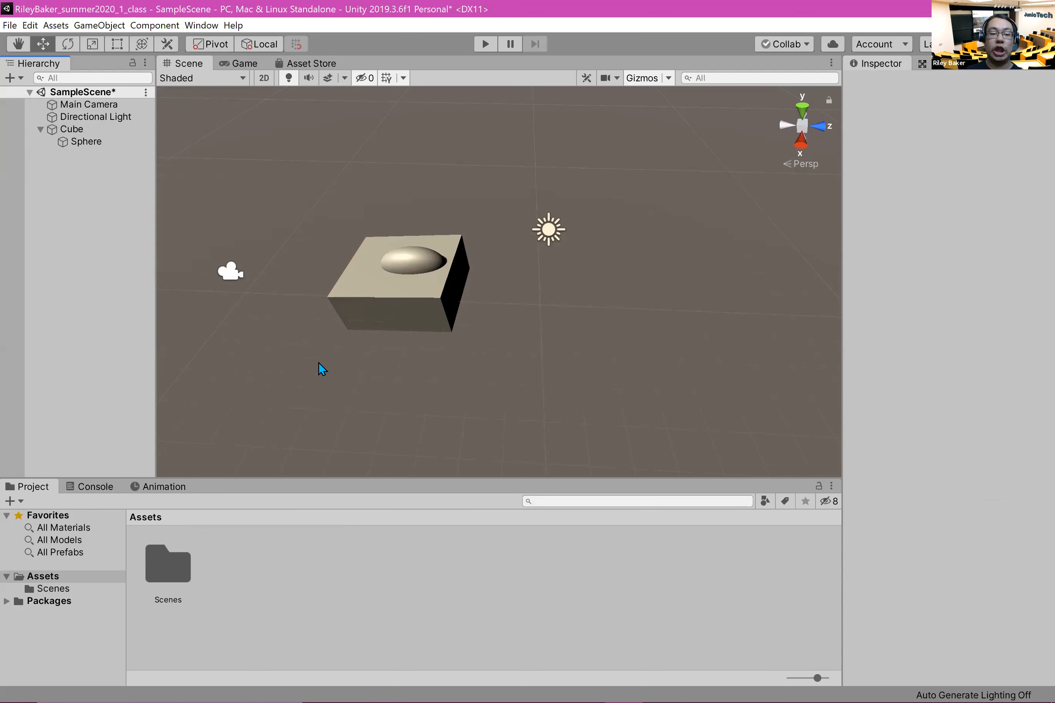
{"action": "right_click", "coordinate": [313, 574]}
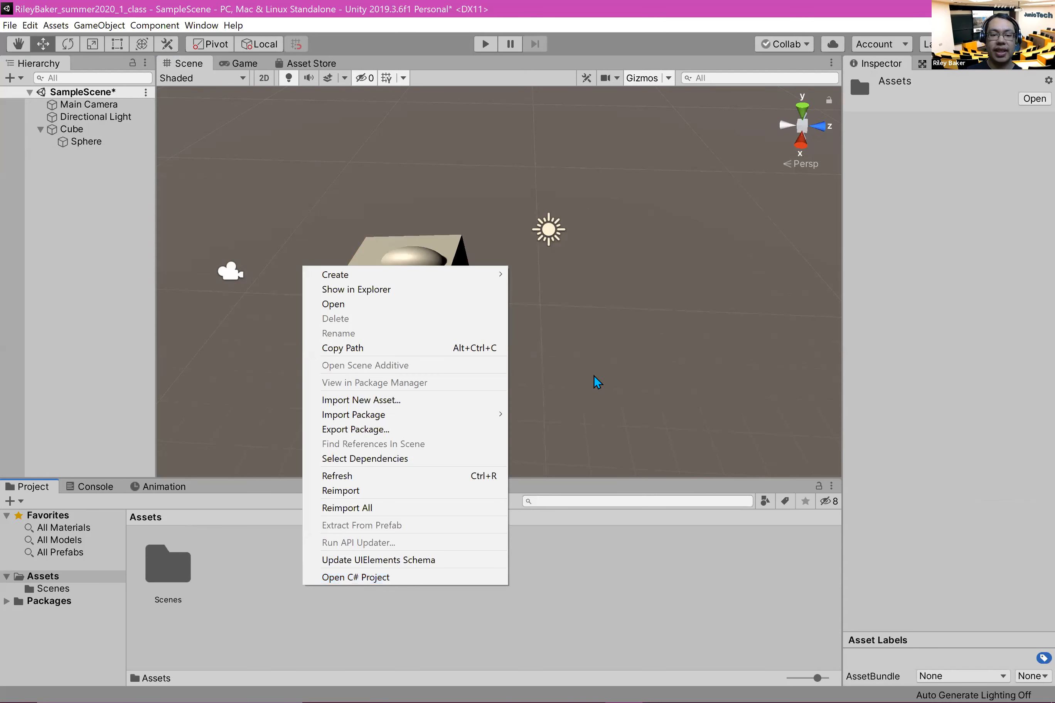
{"action": "left_click", "coordinate": [571, 600]}
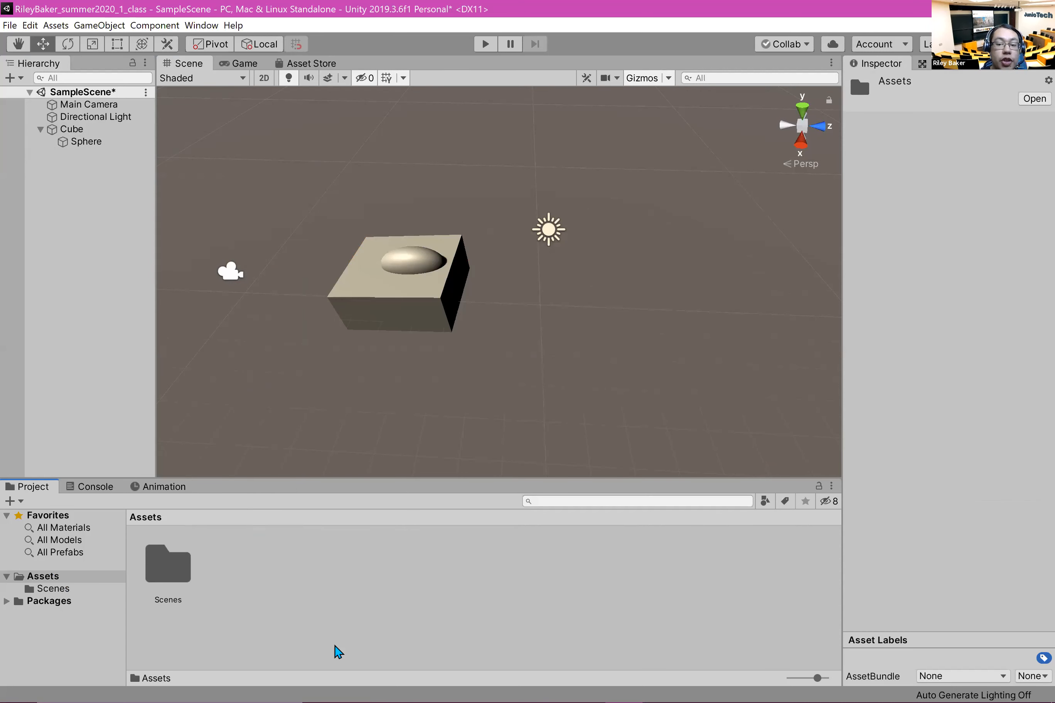
Step: Create a new material in the Assets folder and name it myFirstMaterial
{"action": "right_click", "coordinate": [241, 564]}
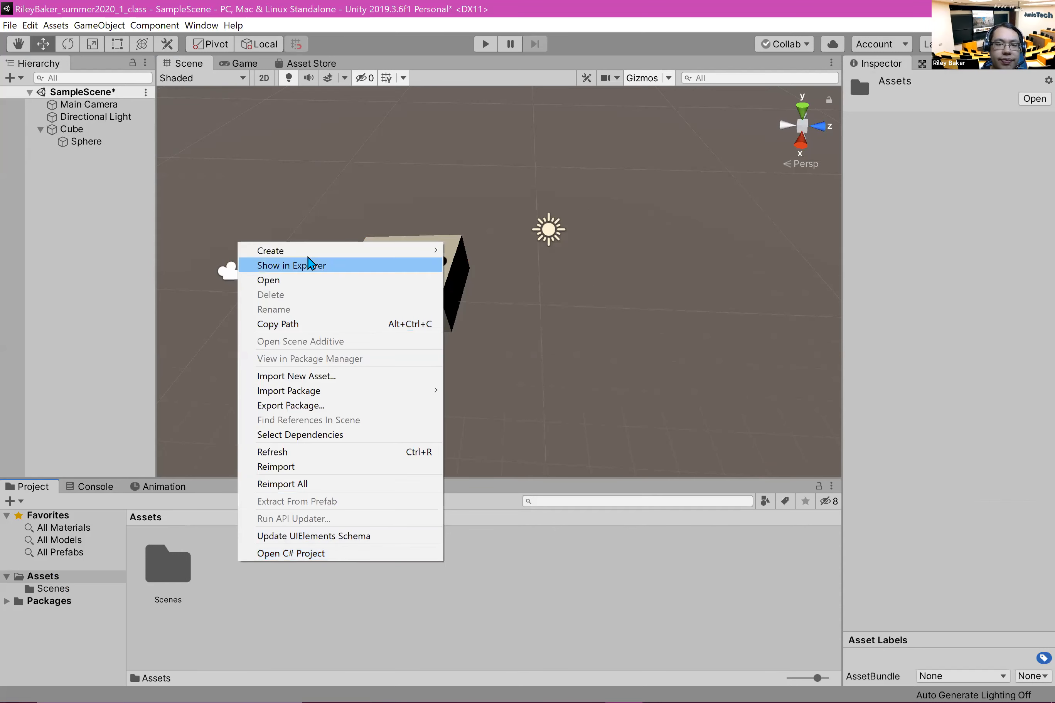
{"action": "mouse_move", "coordinate": [307, 251]}
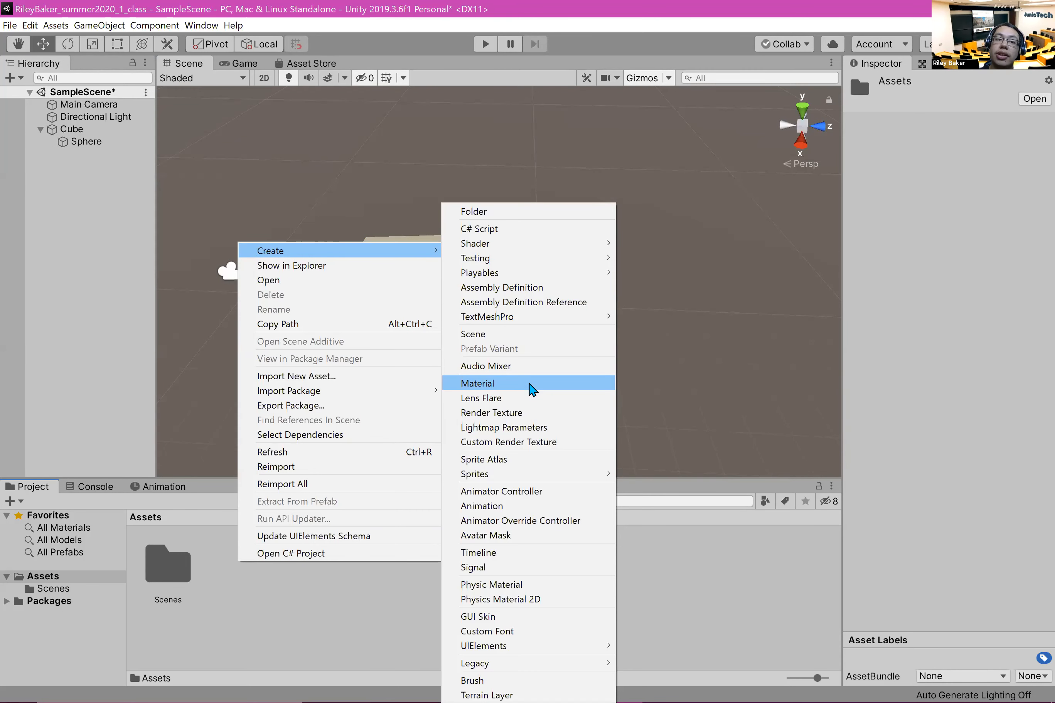
{"action": "left_click", "coordinate": [552, 389]}
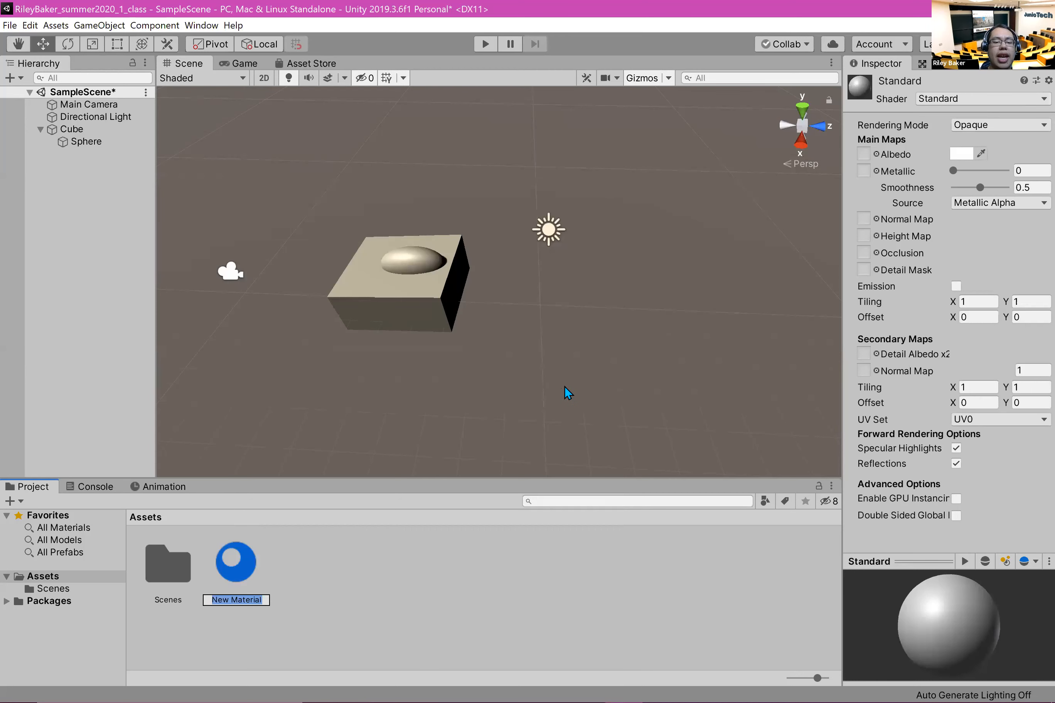
{"action": "type", "text": "myFirstMaterial"}
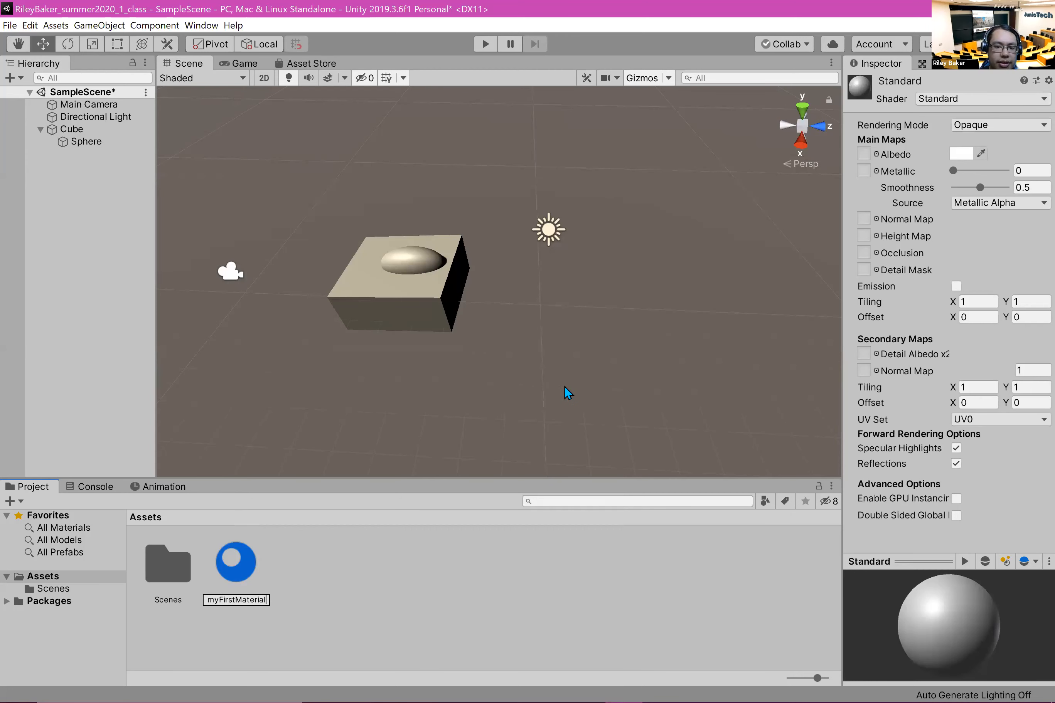
{"action": "key", "text": "Return"}
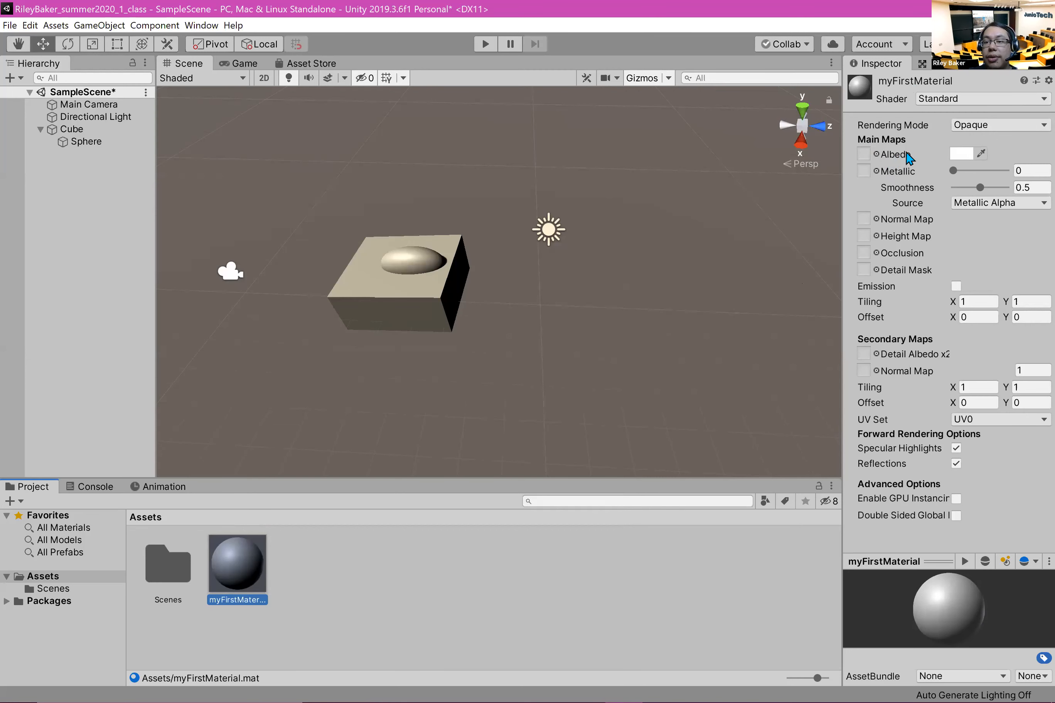
Step: Set the albedo color of myFirstMaterial to a bright pink, about hex DE1BAA
{"action": "left_click", "coordinate": [961, 154]}
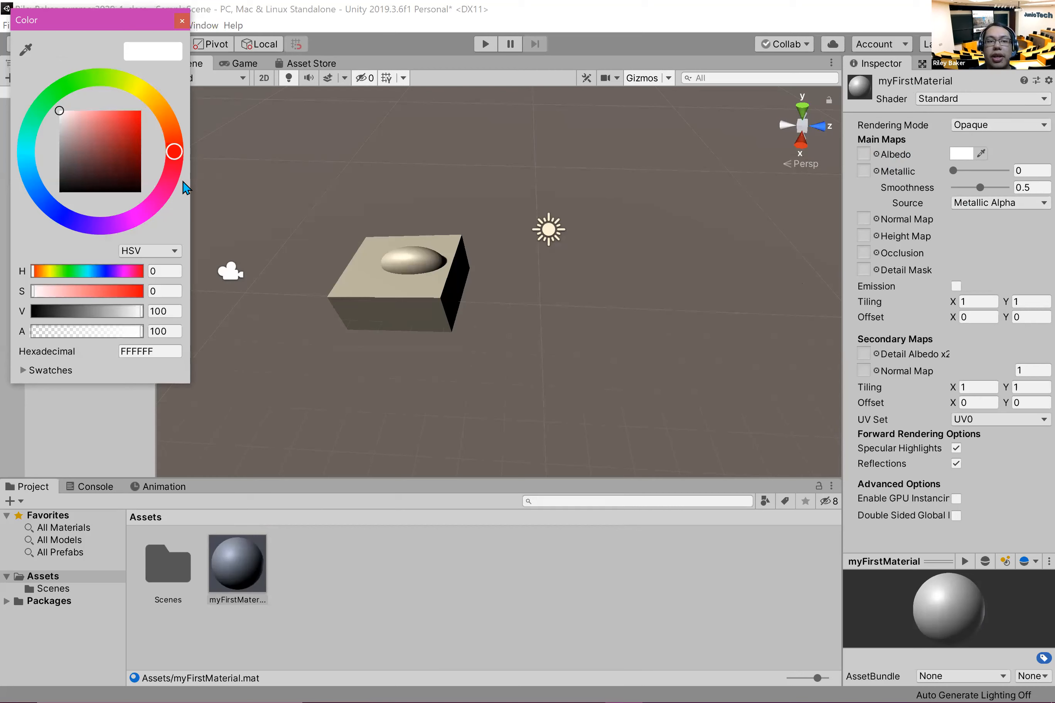
{"action": "left_click_drag", "start_coordinate": [146, 100], "coordinate": [153, 203]}
{"action": "mouse_move", "coordinate": [118, 136]}
{"action": "left_mouse_down"}
{"action": "mouse_move", "coordinate": [138, 112]}
{"action": "mouse_move", "coordinate": [131, 123]}
{"action": "left_mouse_up"}
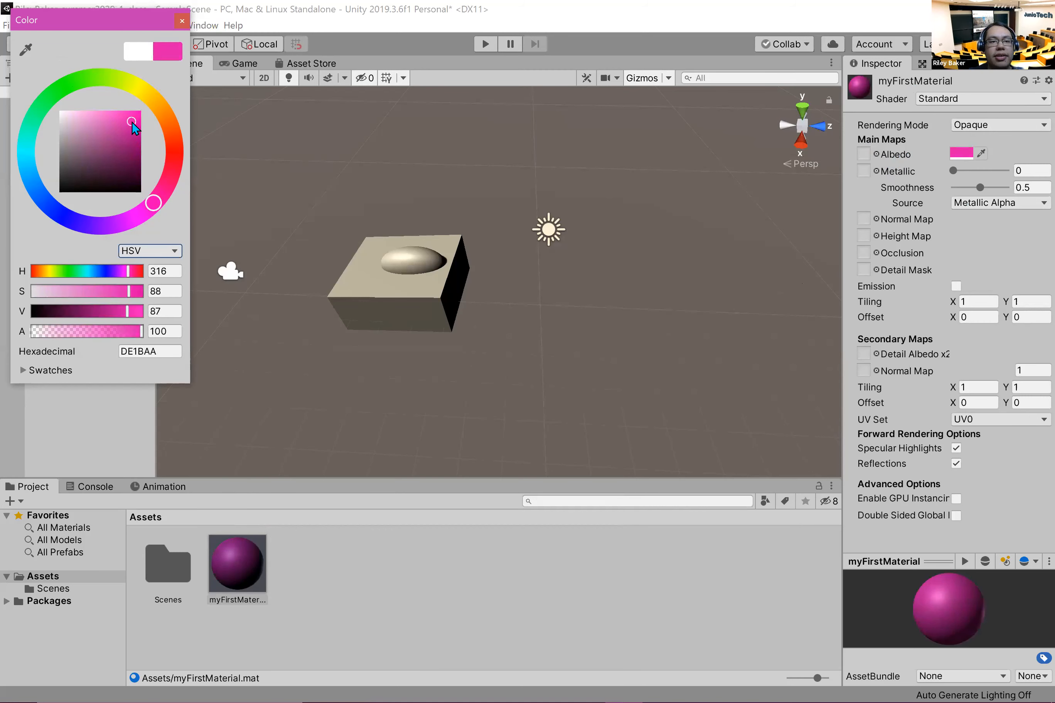
{"action": "left_click", "coordinate": [182, 21]}
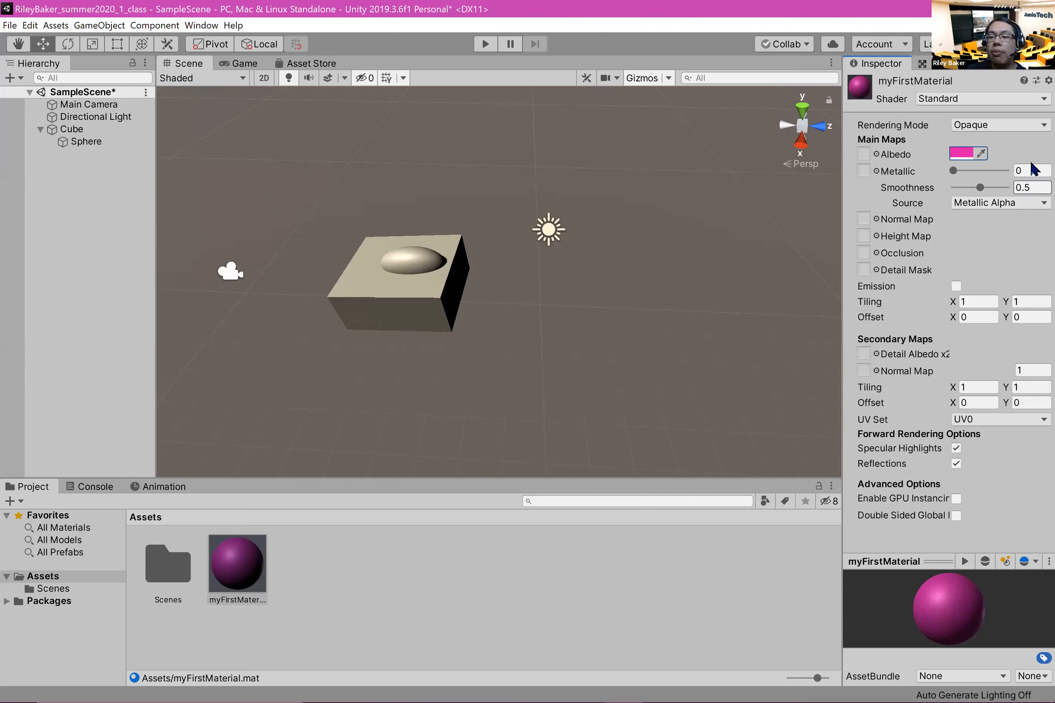
Step: Set myFirstMaterial's Metallic to 0.25 with Smoothness at 0.5, and apply the material to the sphere
{"action": "left_click_drag", "start_coordinate": [953, 171], "coordinate": [968, 172]}
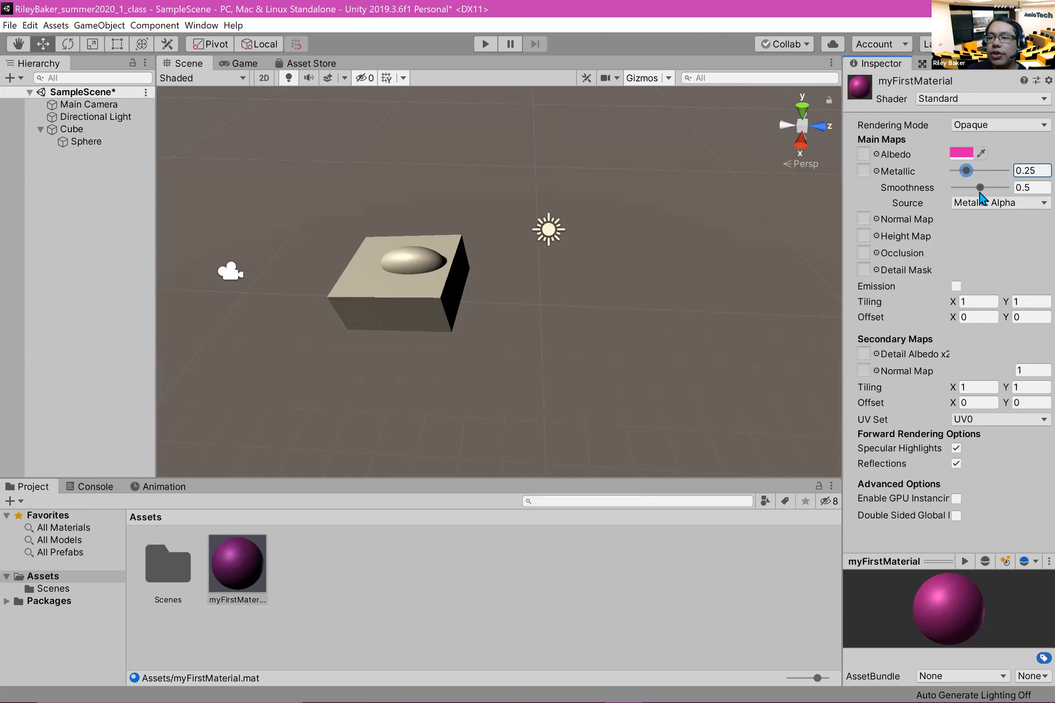
{"action": "left_click", "coordinate": [978, 188]}
{"action": "left_click_drag", "start_coordinate": [977, 191], "coordinate": [978, 191]}
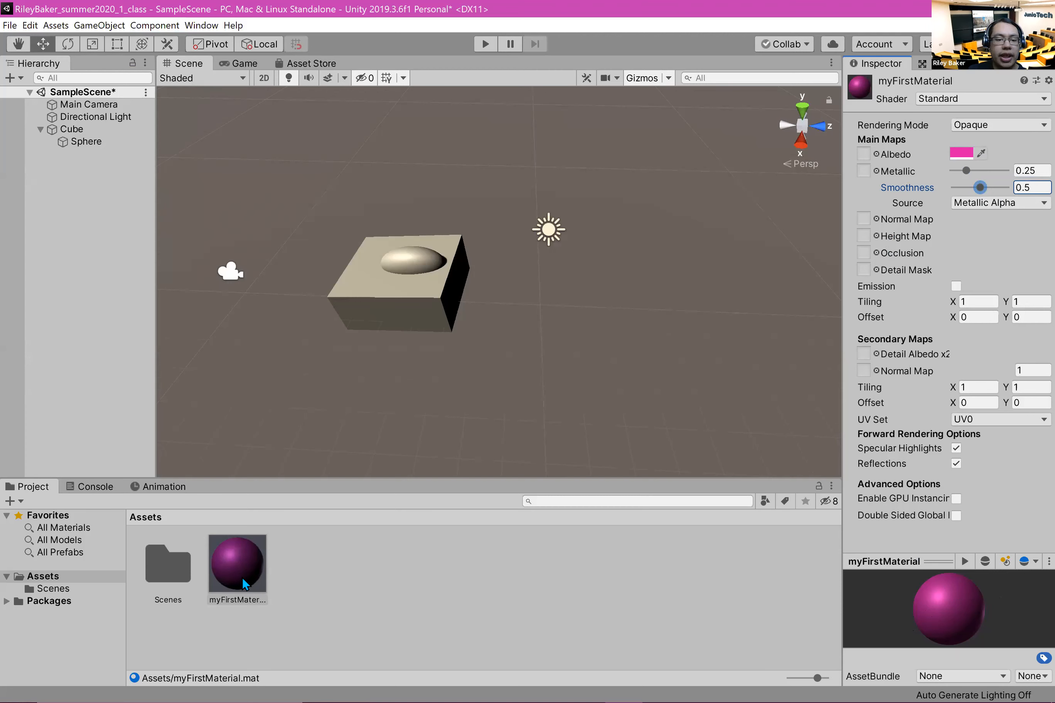
{"action": "left_click_drag", "start_coordinate": [231, 568], "coordinate": [412, 261]}
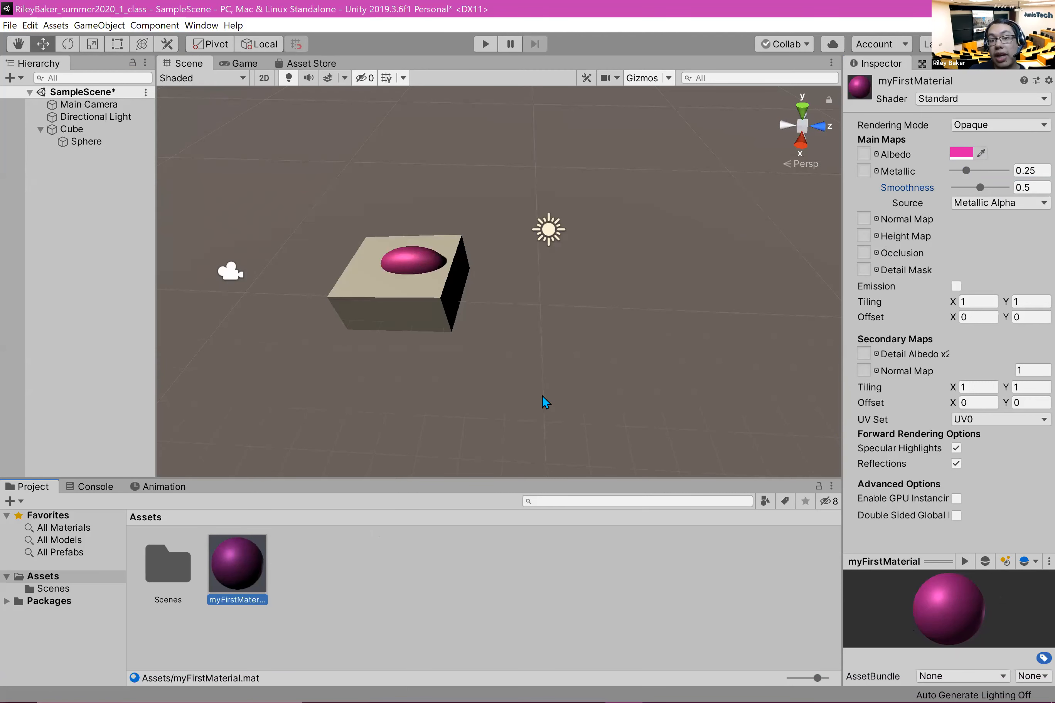
Step: Create a second material in the Assets folder and name it mySecondMaterial
{"action": "right_click", "coordinate": [337, 548]}
{"action": "mouse_move", "coordinate": [359, 236]}
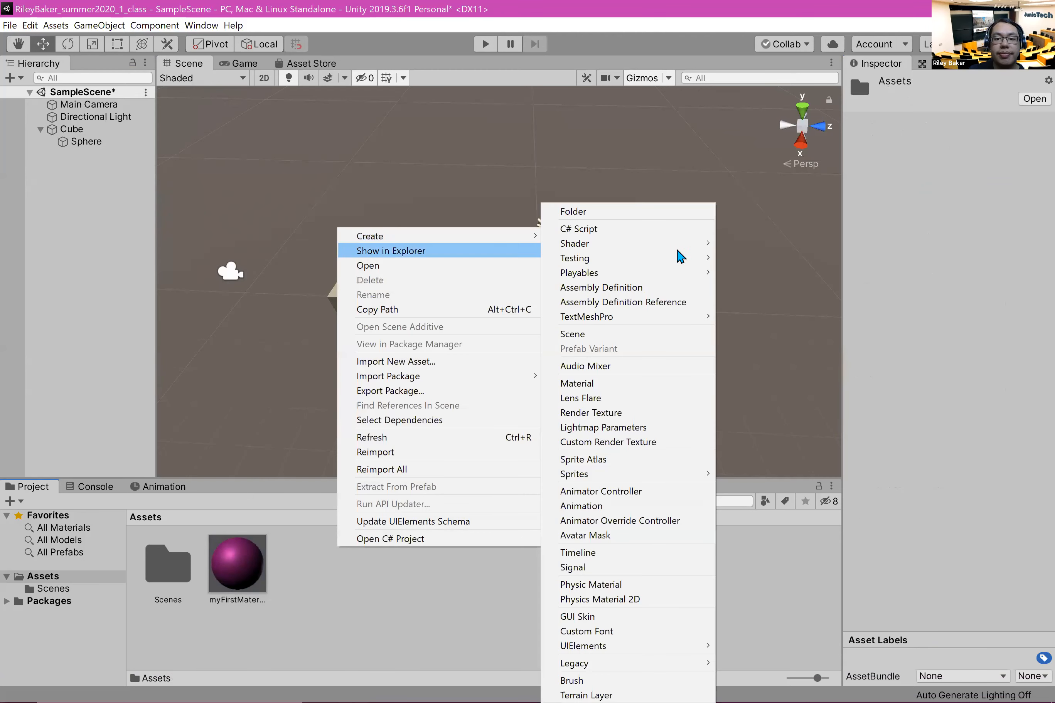
{"action": "left_click", "coordinate": [631, 384]}
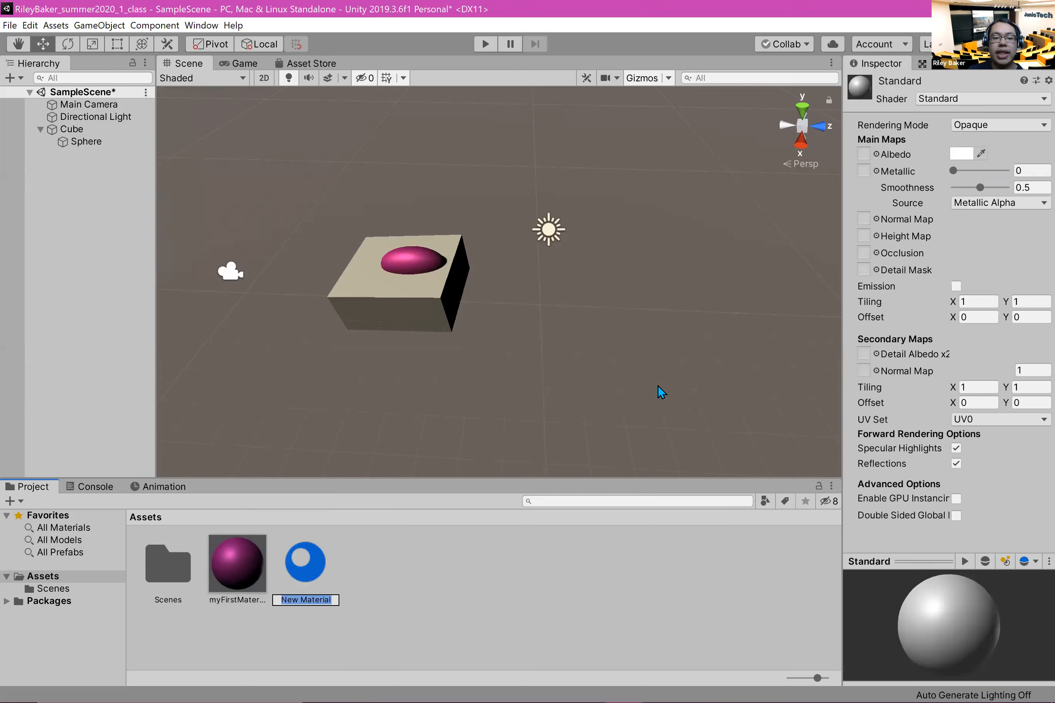
{"action": "type", "text": "myS"}
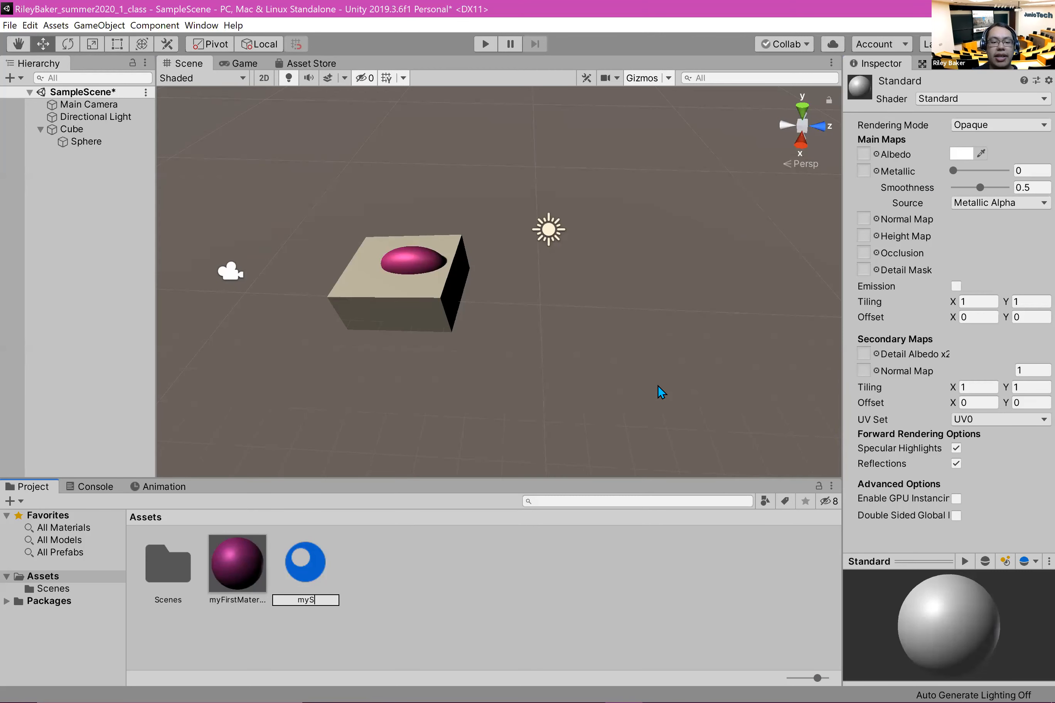
{"action": "type", "text": "econdMaterial"}
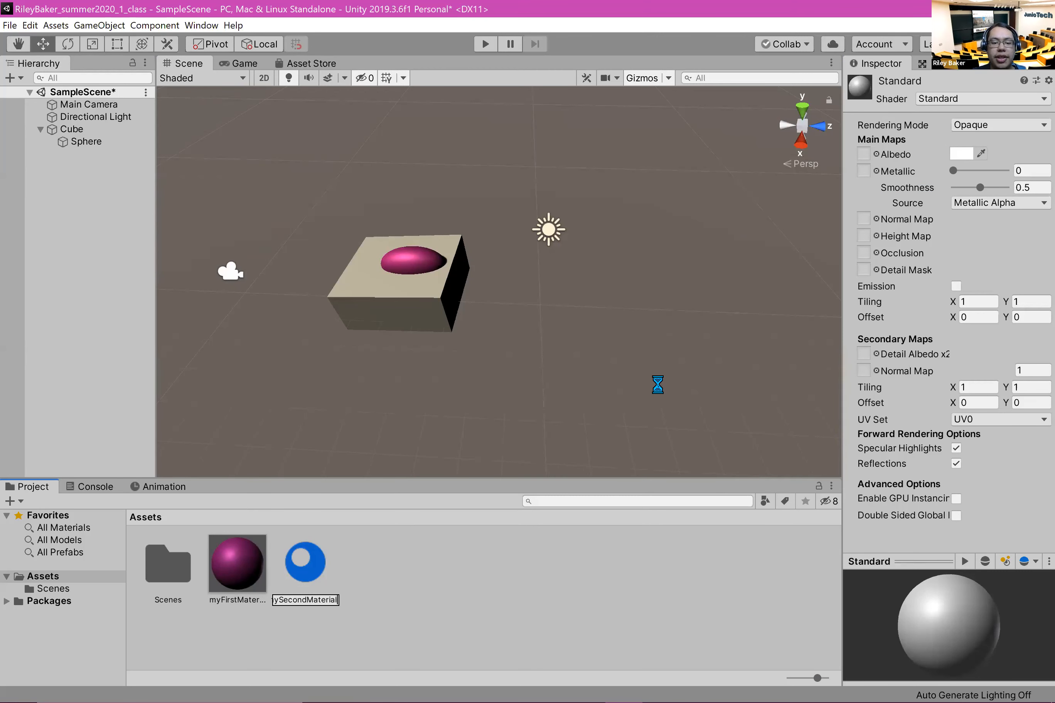
{"action": "key", "text": "Return"}
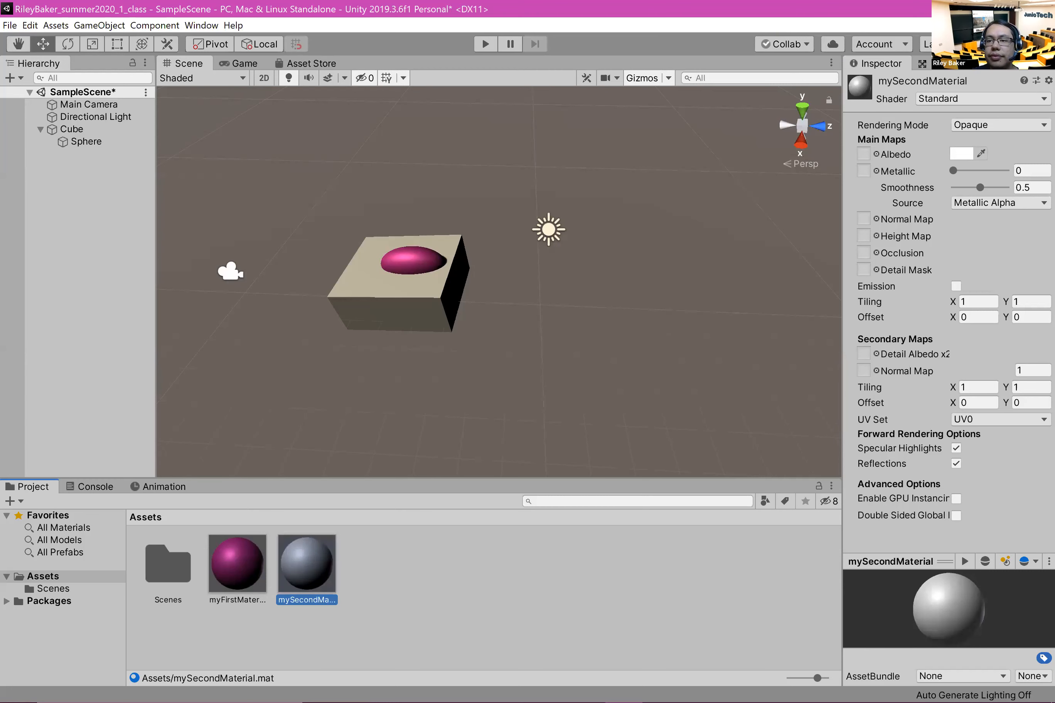
Step: Set the albedo color of mySecondMaterial to a light blue, about hex 1CD4E7
{"action": "left_click", "coordinate": [960, 154]}
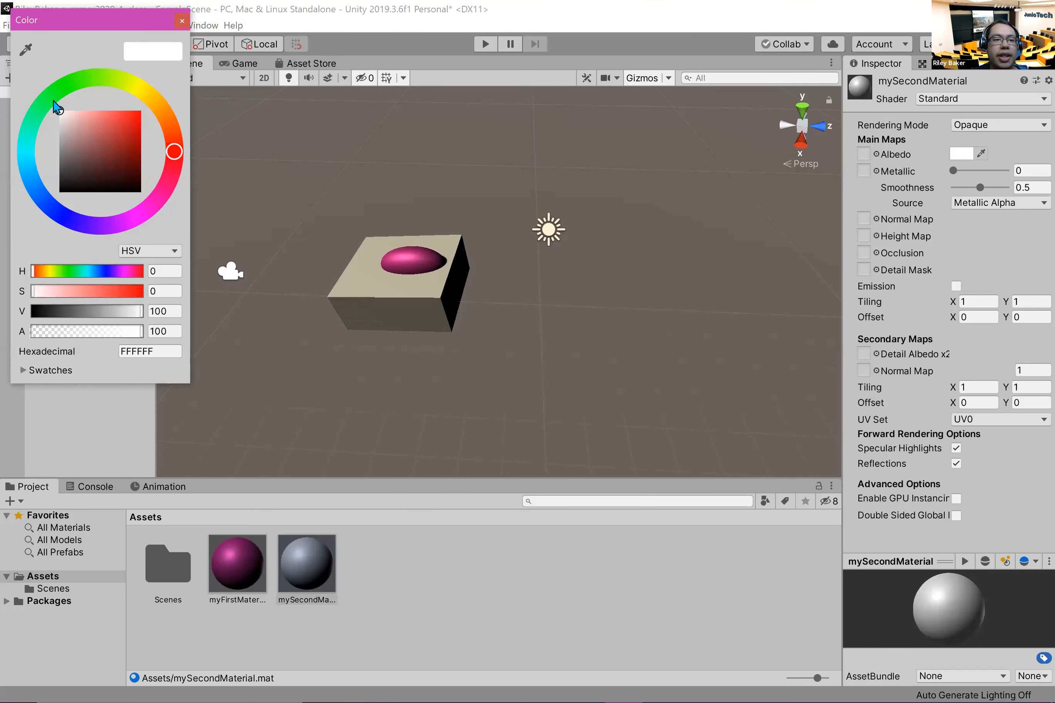
{"action": "left_click_drag", "start_coordinate": [26, 167], "coordinate": [26, 160]}
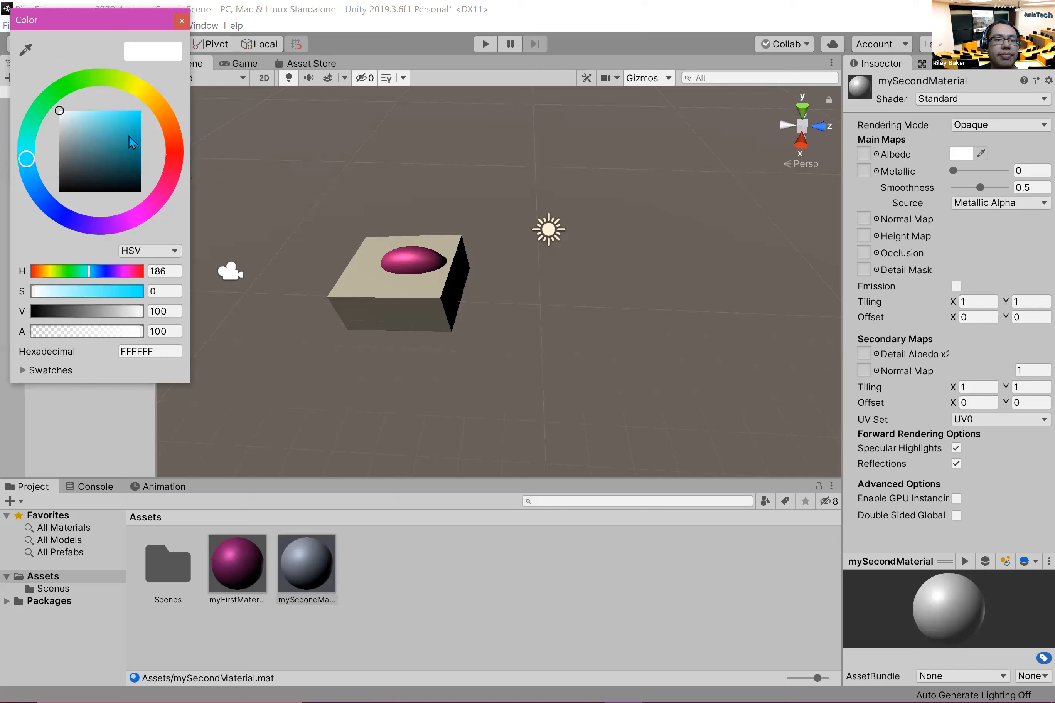
{"action": "left_click", "coordinate": [140, 131]}
{"action": "mouse_move", "coordinate": [140, 131]}
{"action": "left_mouse_down"}
{"action": "mouse_move", "coordinate": [141, 117]}
{"action": "mouse_move", "coordinate": [131, 118]}
{"action": "left_mouse_up"}
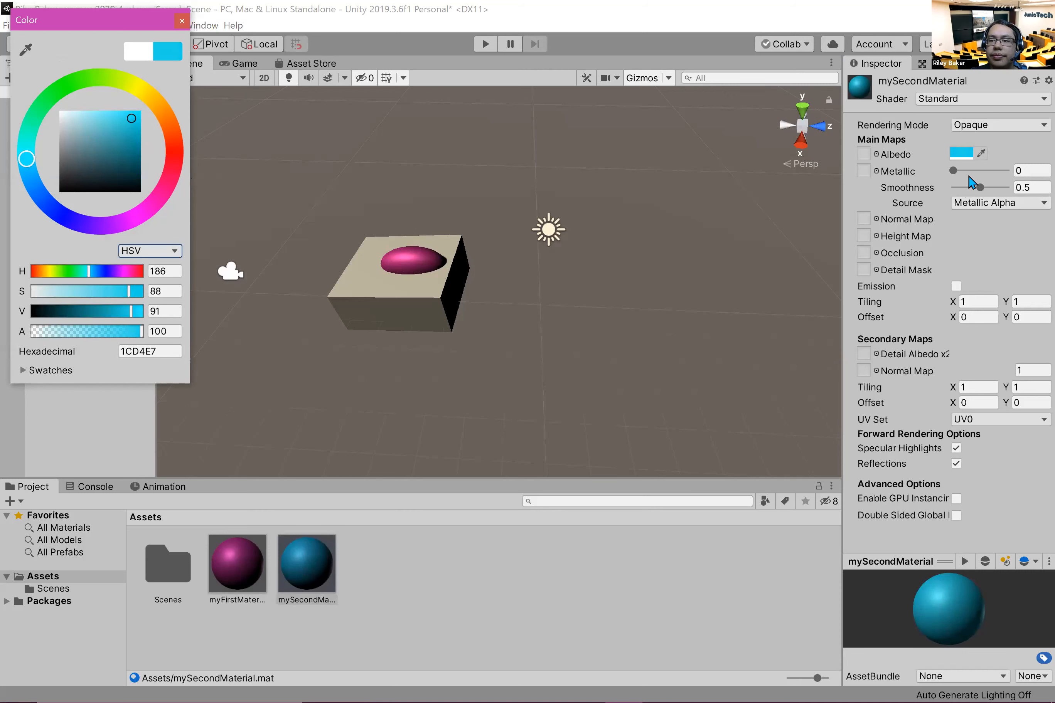
Step: Set mySecondMaterial's Metallic to about 0.96 and Smoothness to about 0.38, and apply the material to the cube
{"action": "left_click_drag", "start_coordinate": [963, 170], "coordinate": [1003, 172]}
{"action": "left_click_drag", "start_coordinate": [980, 194], "coordinate": [973, 195]}
{"action": "left_click", "coordinate": [462, 619]}
{"action": "left_click_drag", "start_coordinate": [307, 565], "coordinate": [404, 319]}
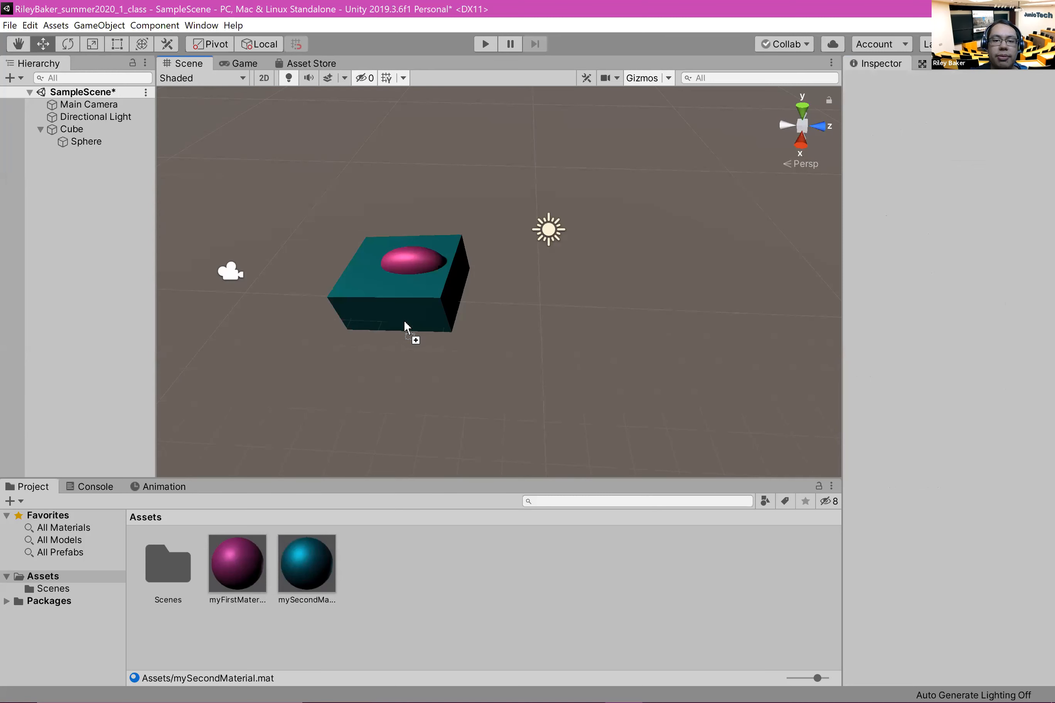
Step: Add a 3D capsule to the scene as a separate root object
{"action": "left_click_drag", "start_coordinate": [365, 400], "coordinate": [537, 241], "text": "alt"}
{"action": "right_click_drag", "start_coordinate": [536, 240], "coordinate": [529, 365]}
{"action": "middle_click_drag", "start_coordinate": [566, 373], "coordinate": [463, 297]}
{"action": "left_click_drag", "start_coordinate": [579, 278], "coordinate": [529, 398], "text": "alt"}
{"action": "scroll", "coordinate": [371, 400], "scroll_direction": "up", "scroll_amount": 1}
{"action": "right_click", "coordinate": [69, 196]}
{"action": "mouse_move", "coordinate": [146, 338]}
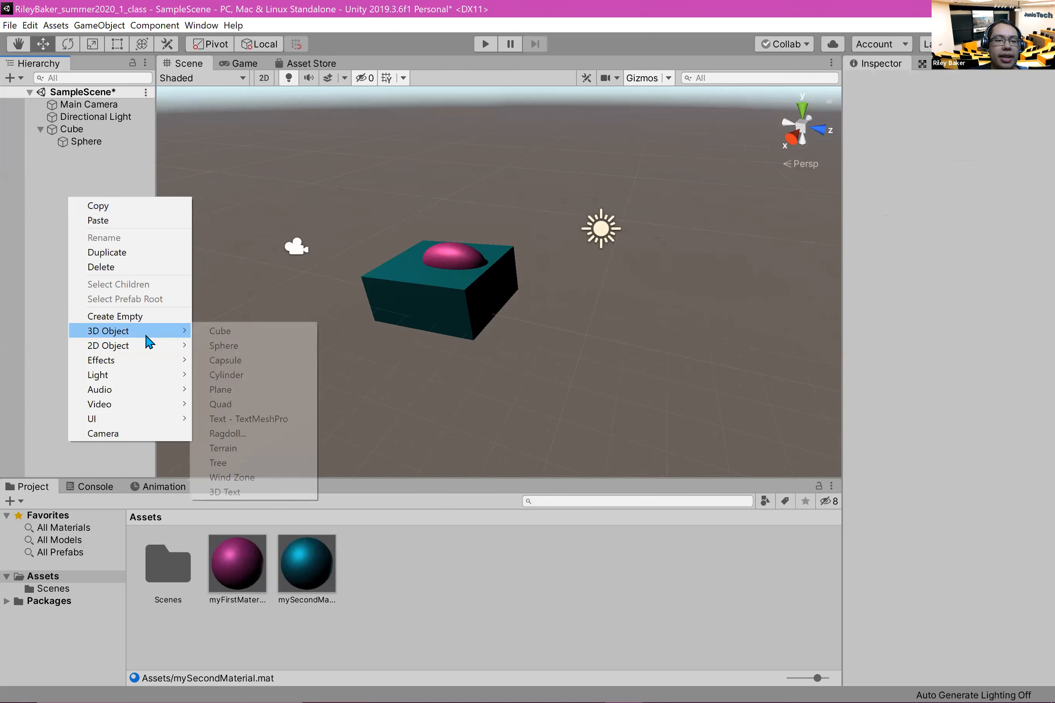
{"action": "left_click", "coordinate": [266, 360]}
{"action": "left_click", "coordinate": [607, 313]}
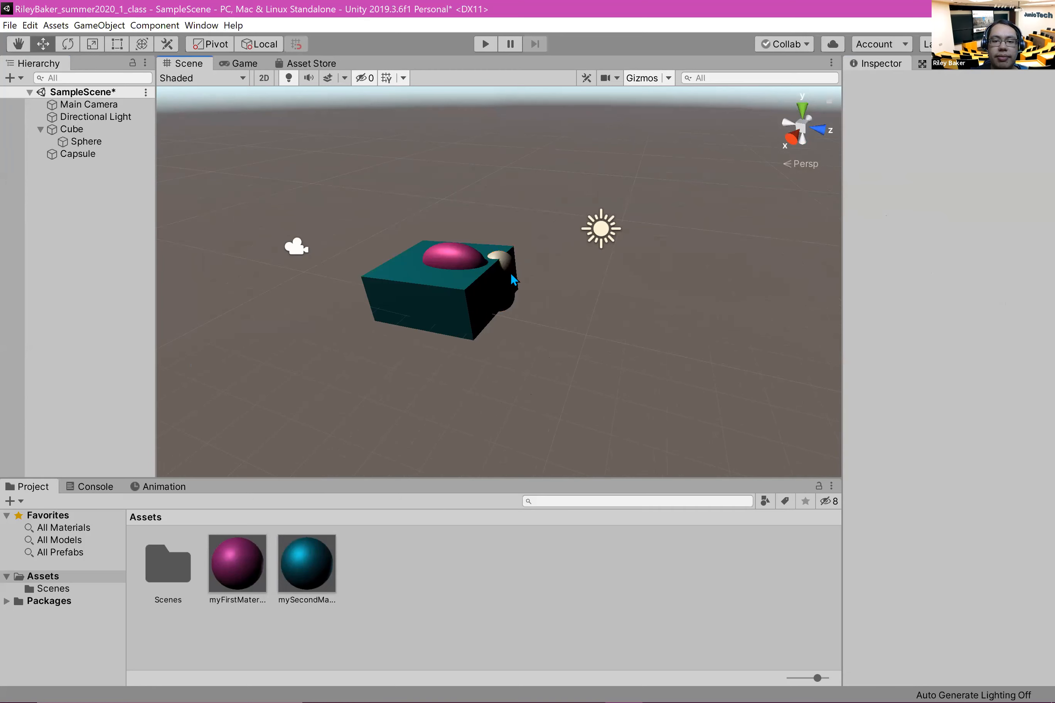
Step: Move the capsule along Z to about -1.41, clear of the cube, and apply mySecondMaterial to it
{"action": "left_click", "coordinate": [508, 264]}
{"action": "left_click_drag", "start_coordinate": [560, 298], "coordinate": [608, 305]}
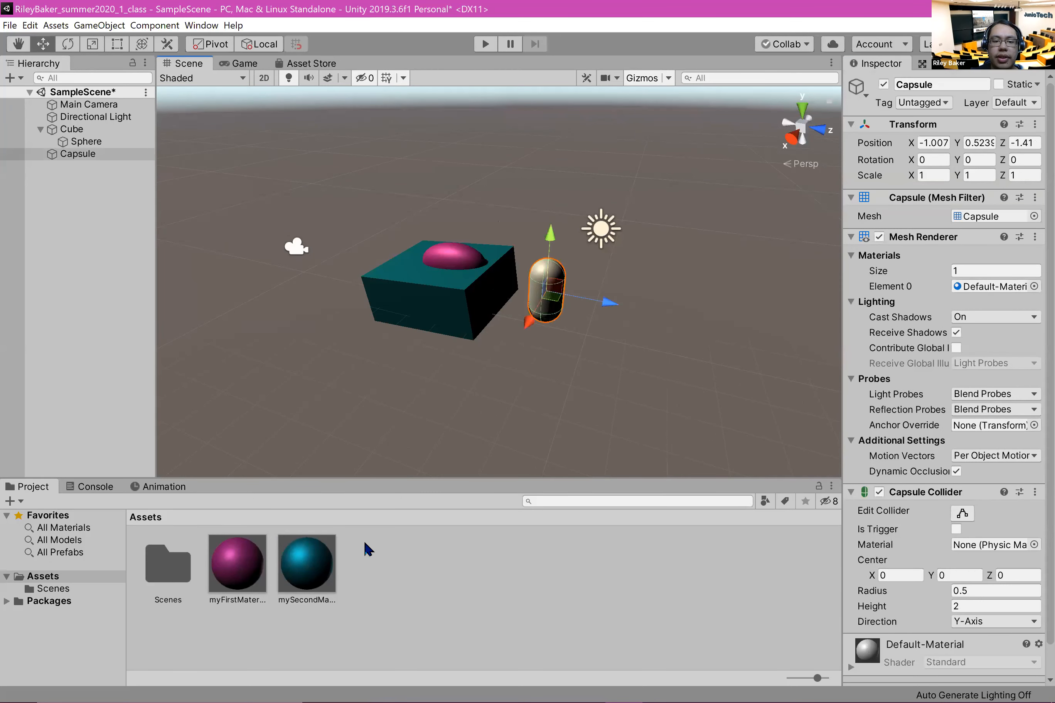
{"action": "left_click_drag", "start_coordinate": [318, 550], "coordinate": [545, 308]}
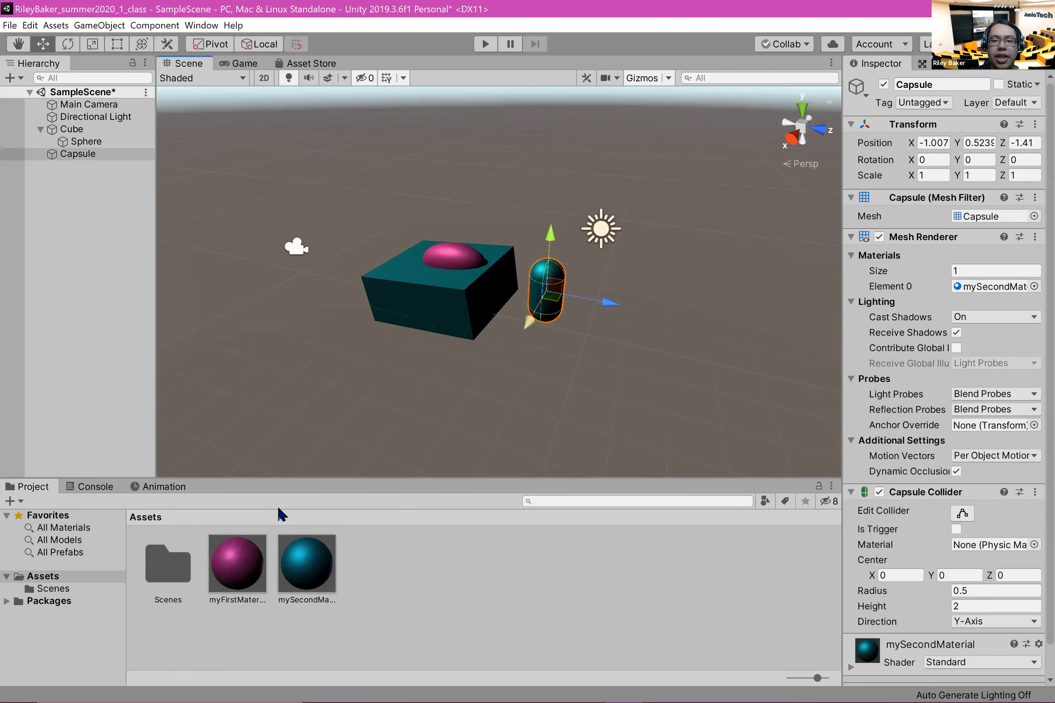
{"action": "left_click", "coordinate": [527, 433]}
Step: Change the albedo color of mySecondMaterial to green, about hex 1BE79E, recoloring the cube and capsule together
{"action": "left_click", "coordinate": [297, 576]}
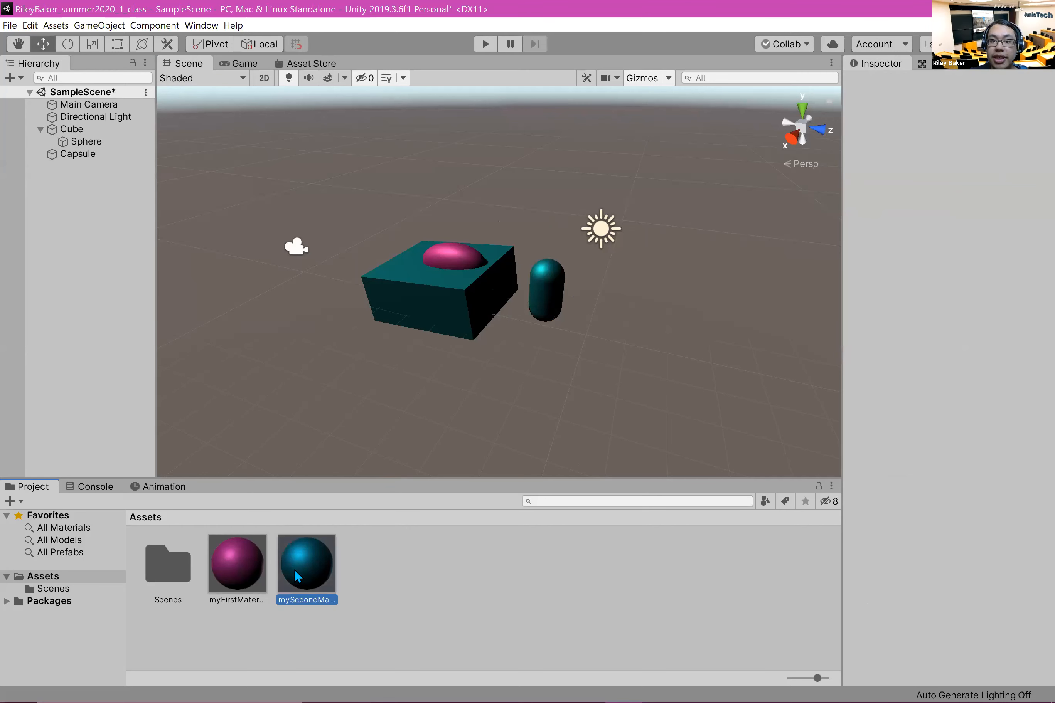
{"action": "left_click", "coordinate": [961, 153]}
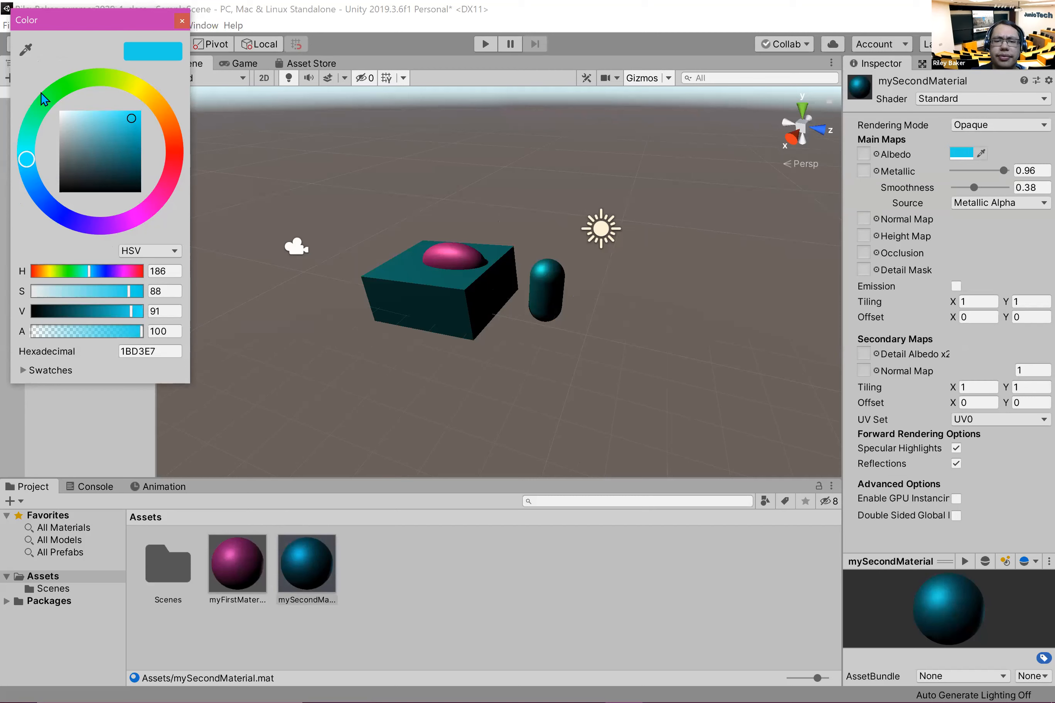
{"action": "left_click_drag", "start_coordinate": [43, 96], "coordinate": [11, 118]}
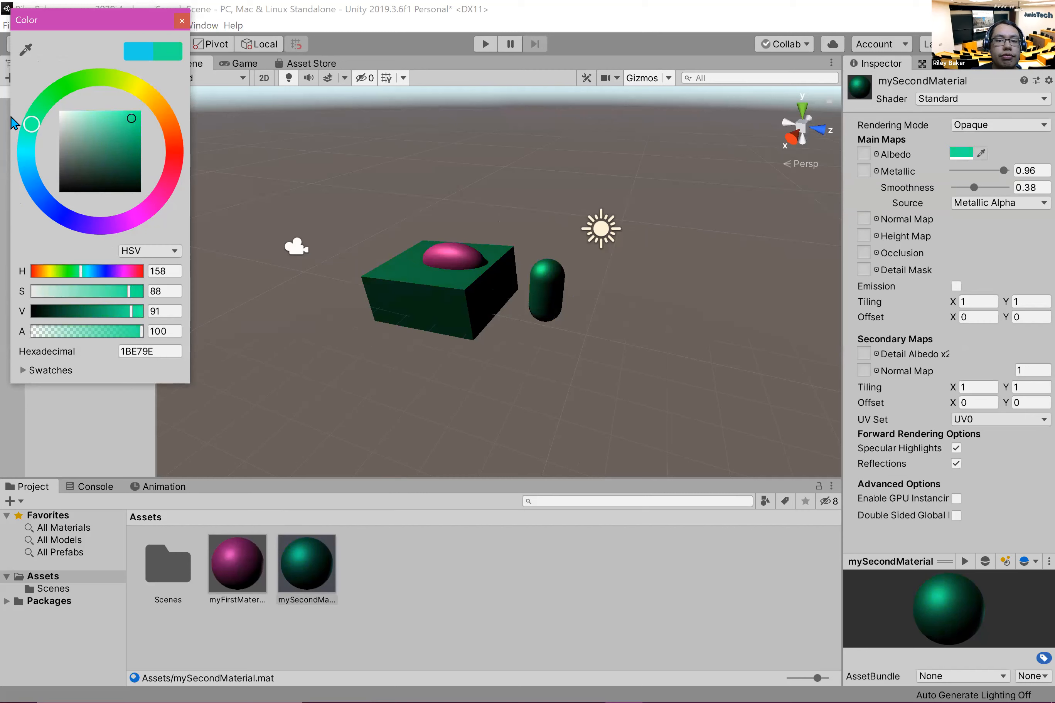
{"action": "left_click", "coordinate": [527, 625]}
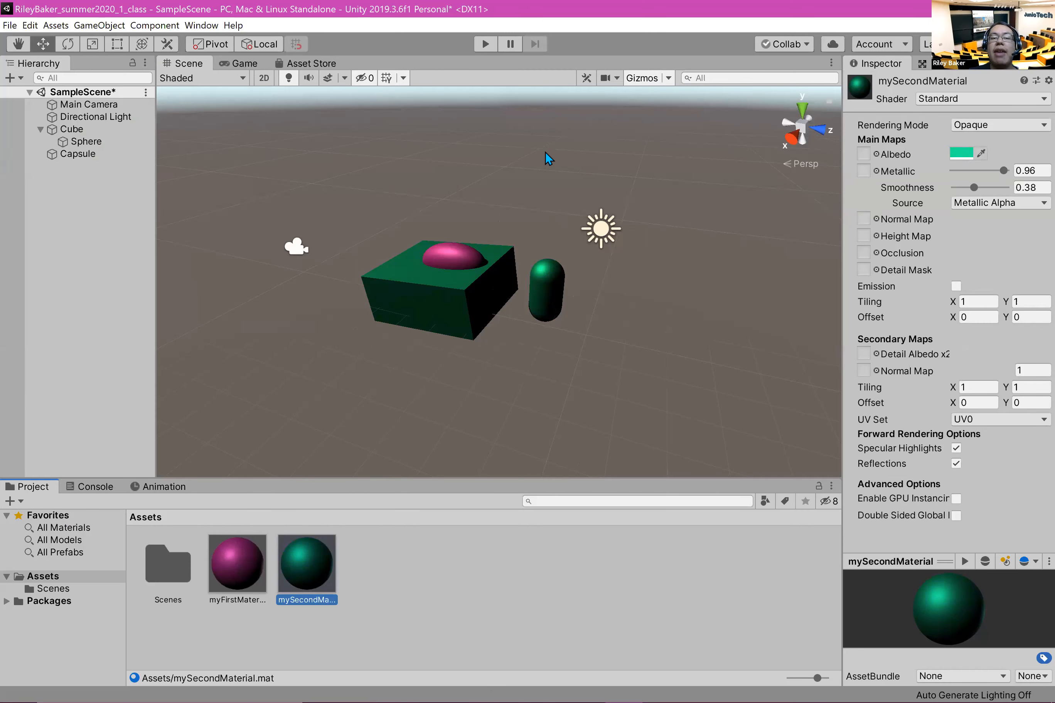
{"action": "middle_click_drag", "start_coordinate": [451, 342], "coordinate": [330, 347]}
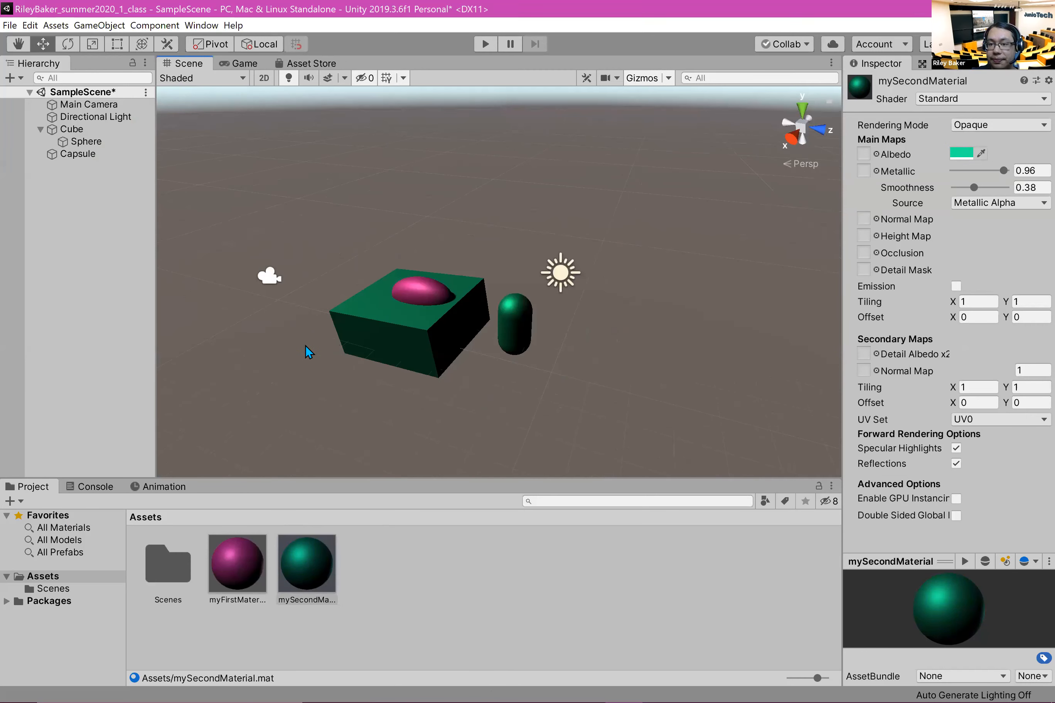
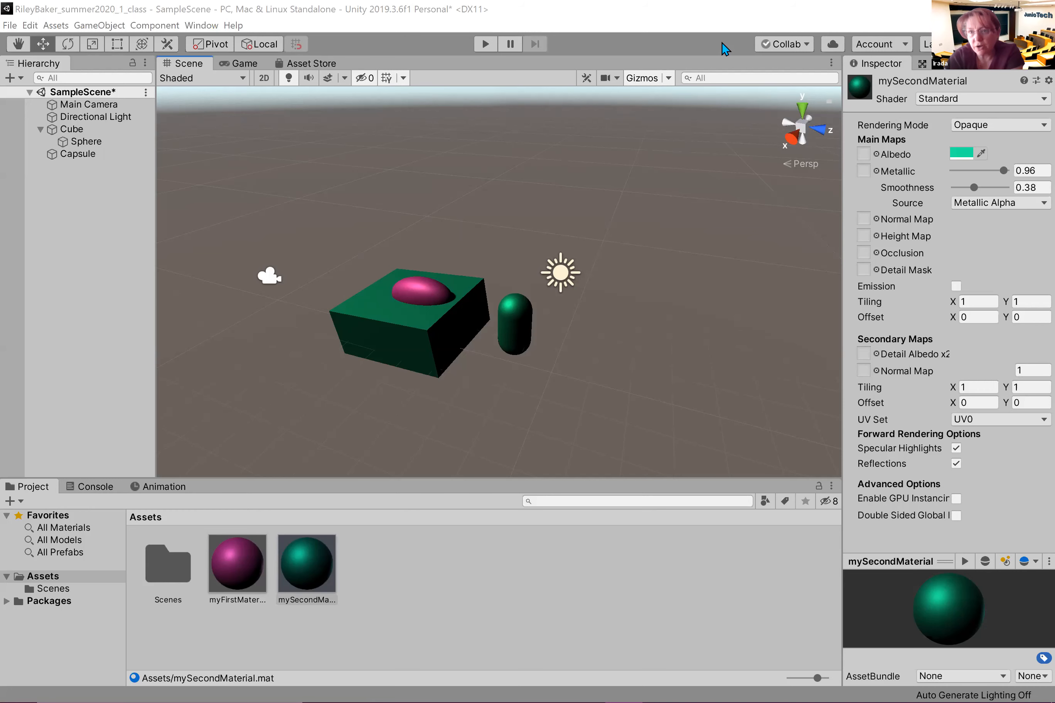
Step: Add a 3D cube to the first project's SampleScene and stretch it along Z to a scale of about 2.75
{"action": "left_click", "coordinate": [575, 168]}
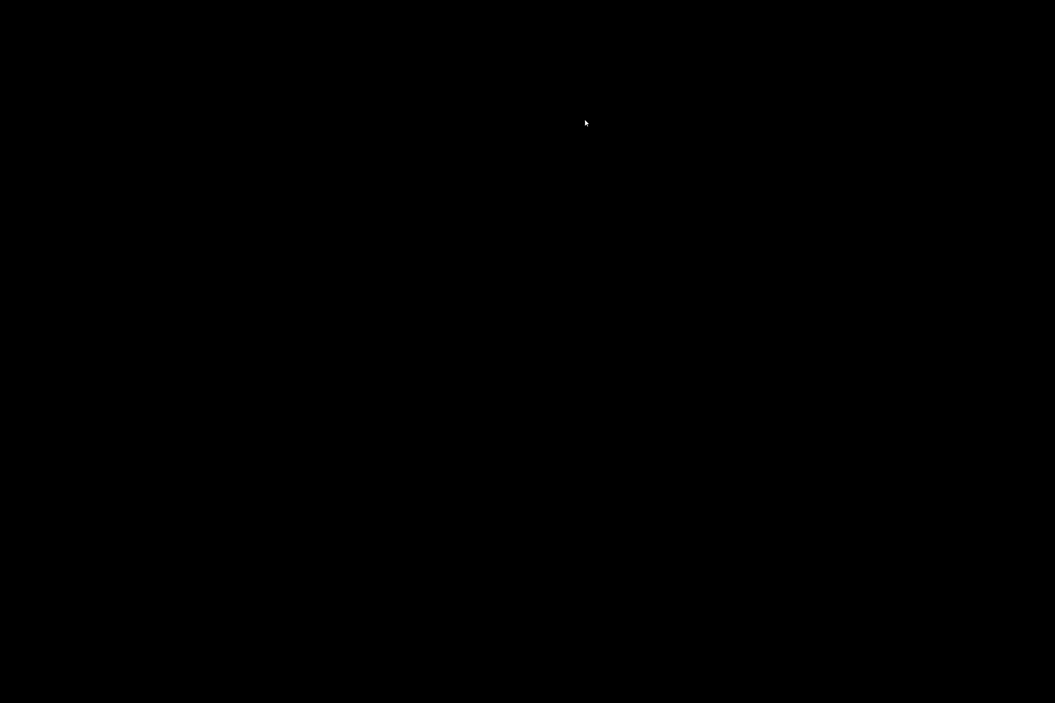
{"action": "right_click", "coordinate": [128, 201]}
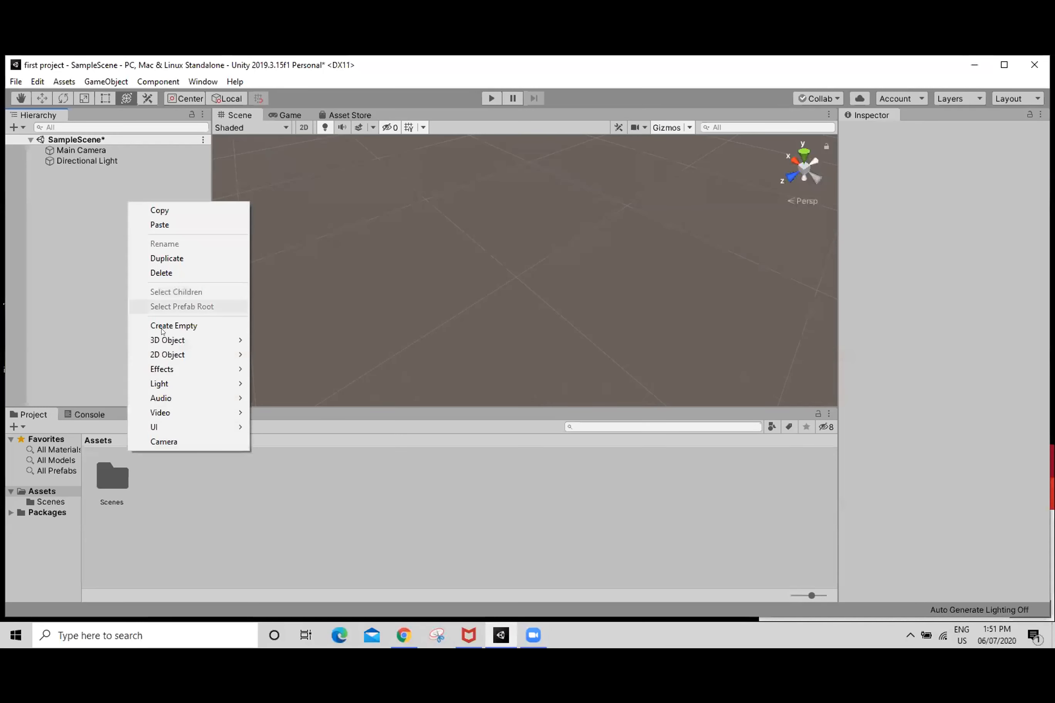
{"action": "mouse_move", "coordinate": [165, 343]}
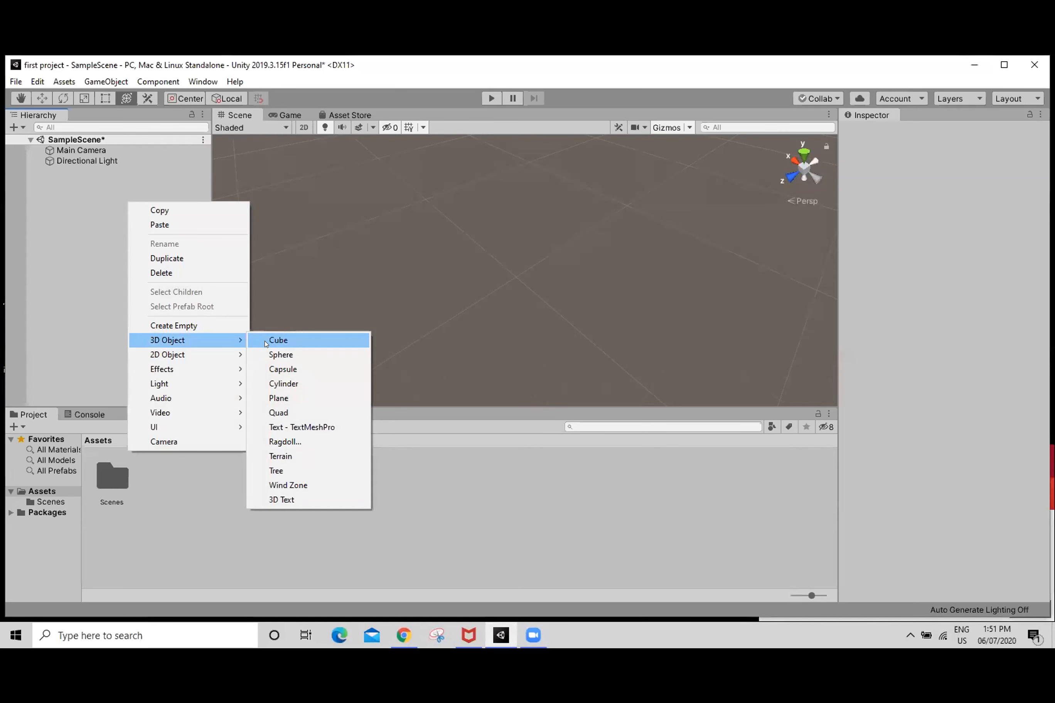
{"action": "left_click", "coordinate": [266, 343]}
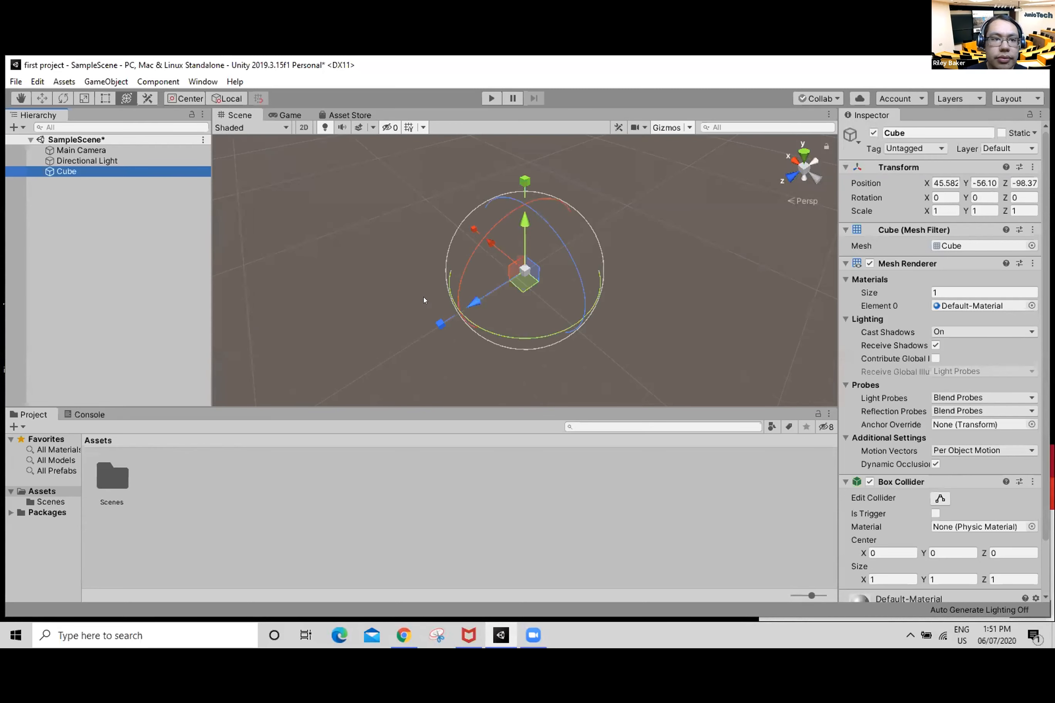
{"action": "left_click_drag", "start_coordinate": [438, 324], "coordinate": [353, 355]}
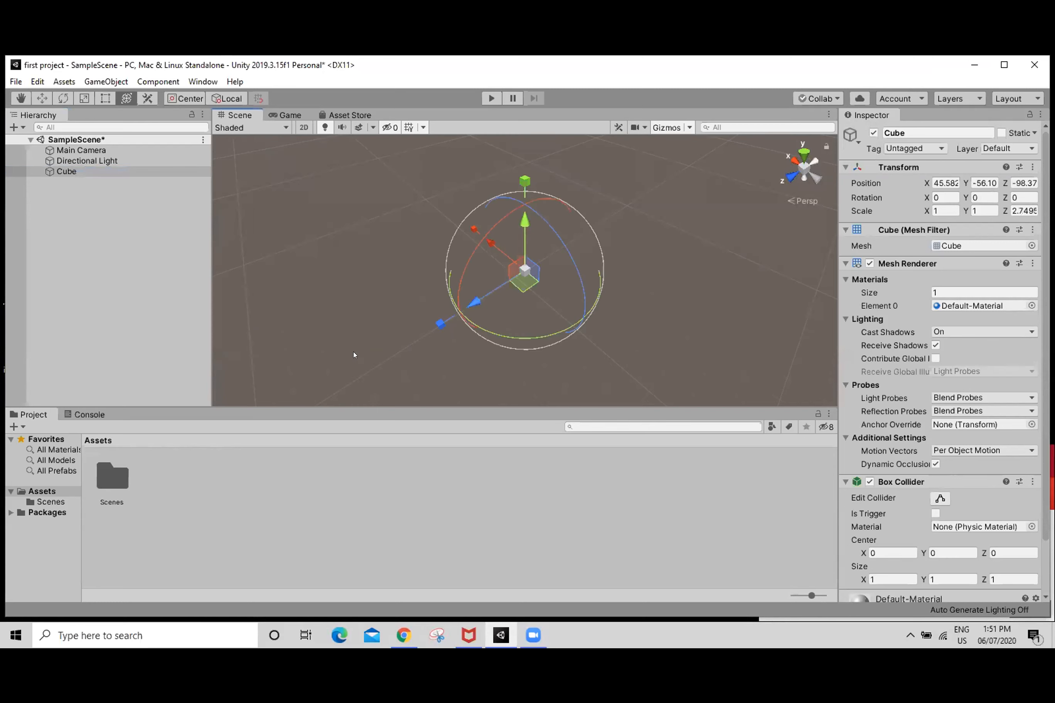
Step: Raise the cube along the vertical axis to a Y position of about -52.89
{"action": "right_click_drag", "start_coordinate": [412, 323], "coordinate": [476, 295]}
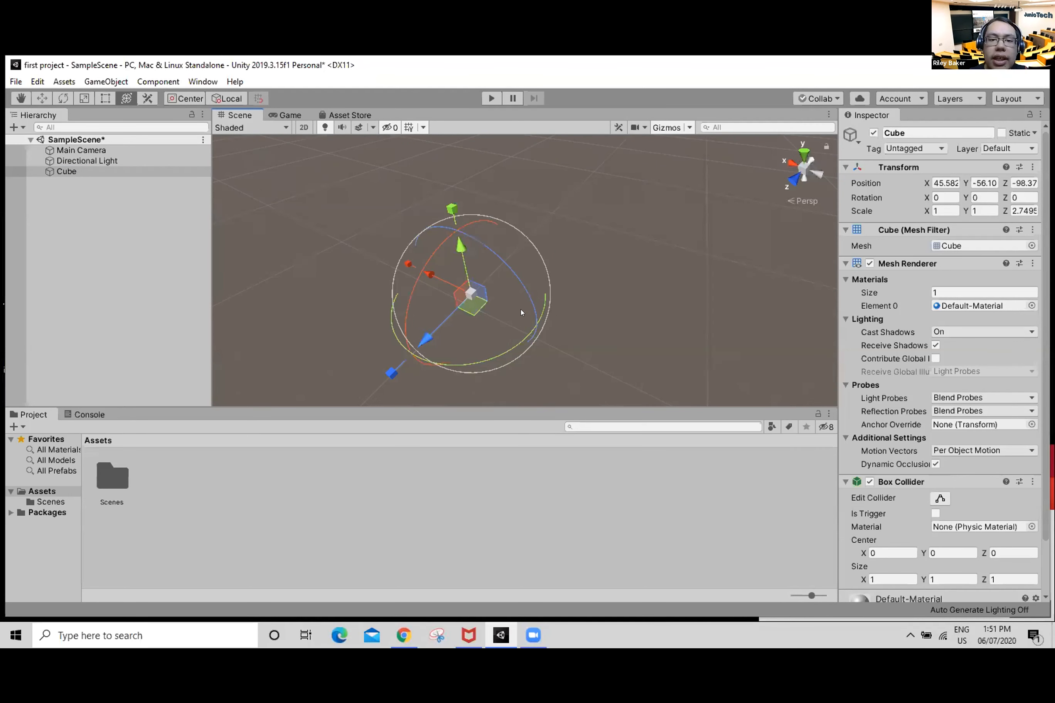
{"action": "scroll", "coordinate": [508, 313], "scroll_direction": "up", "scroll_amount": 10}
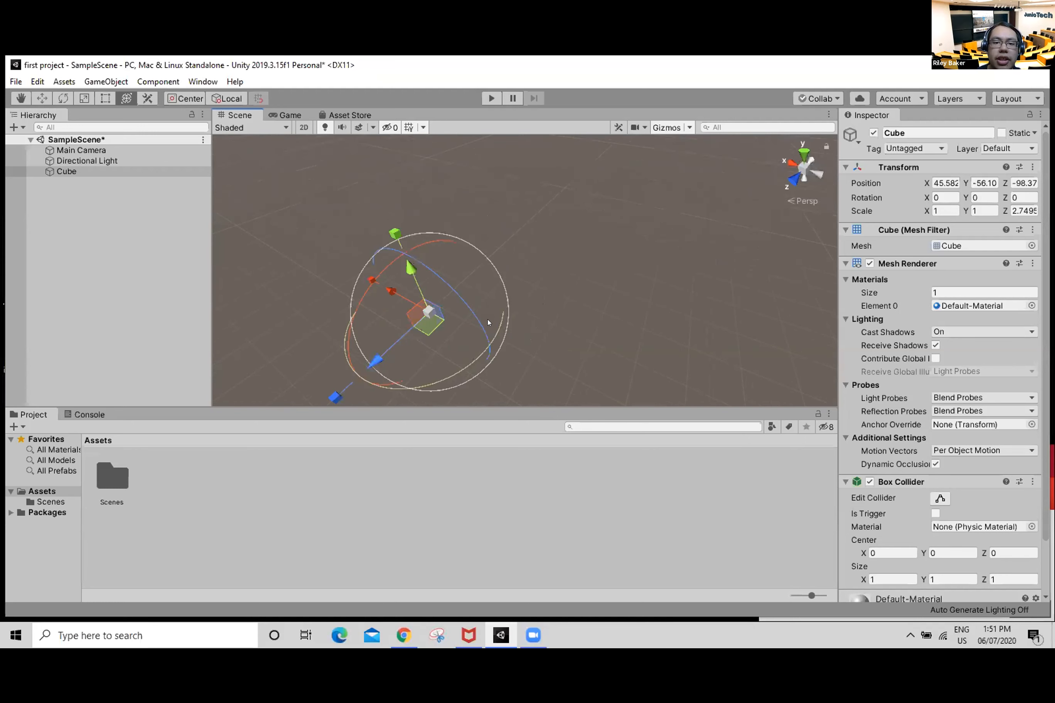
{"action": "scroll", "coordinate": [428, 316], "scroll_direction": "up", "scroll_amount": 2}
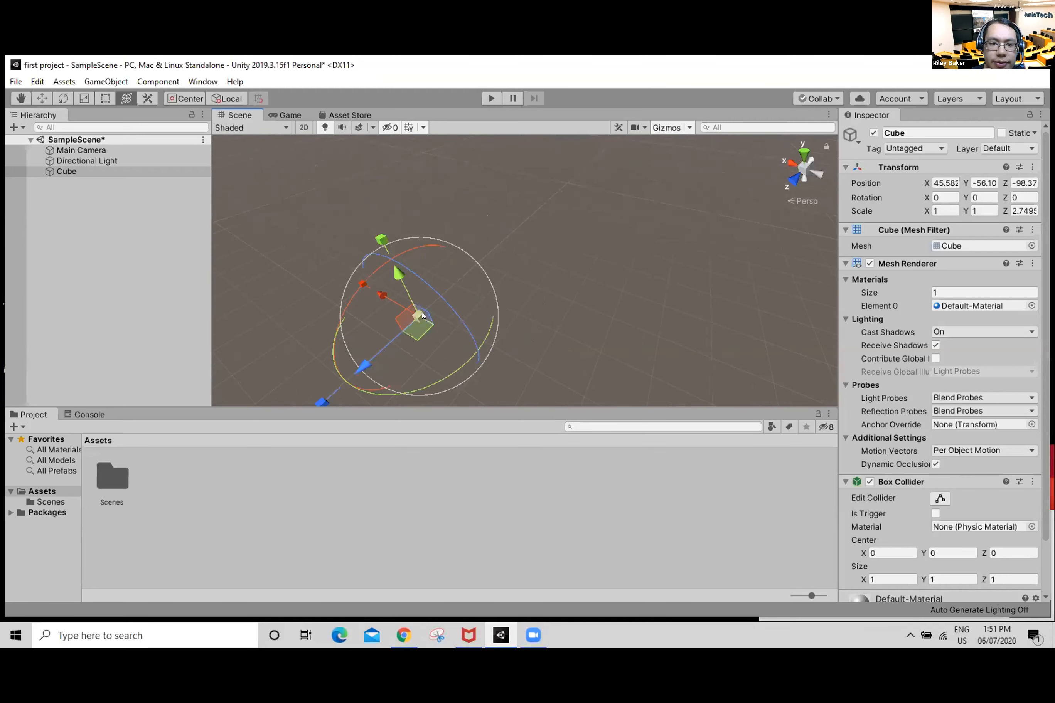
{"action": "key", "text": "shift"}
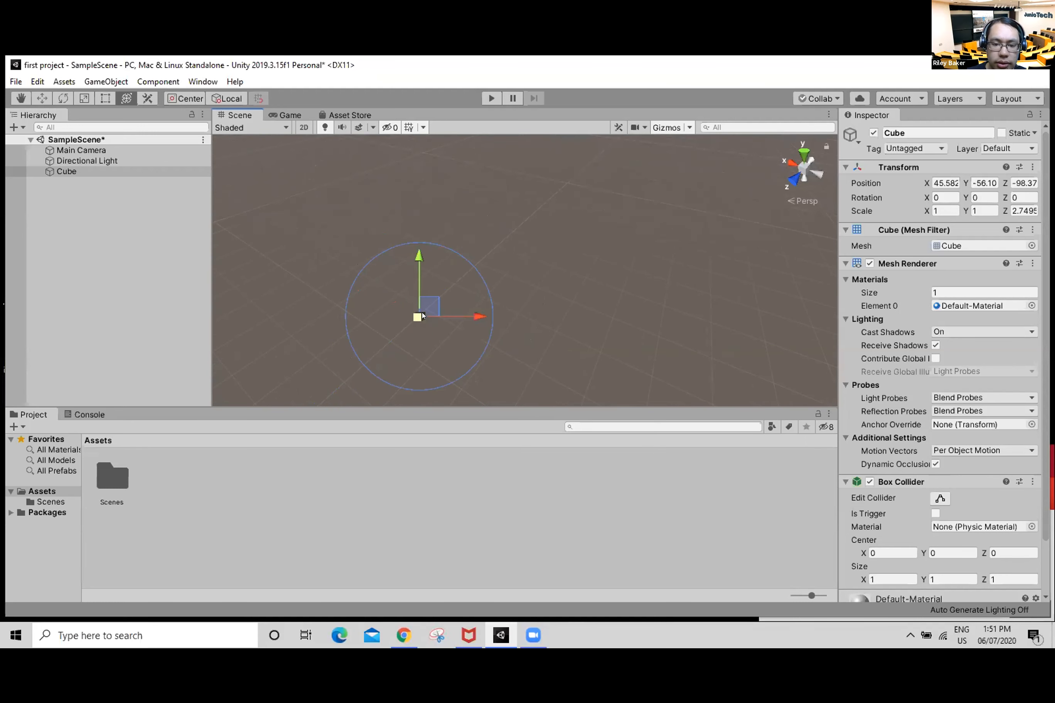
{"action": "key", "text": "f"}
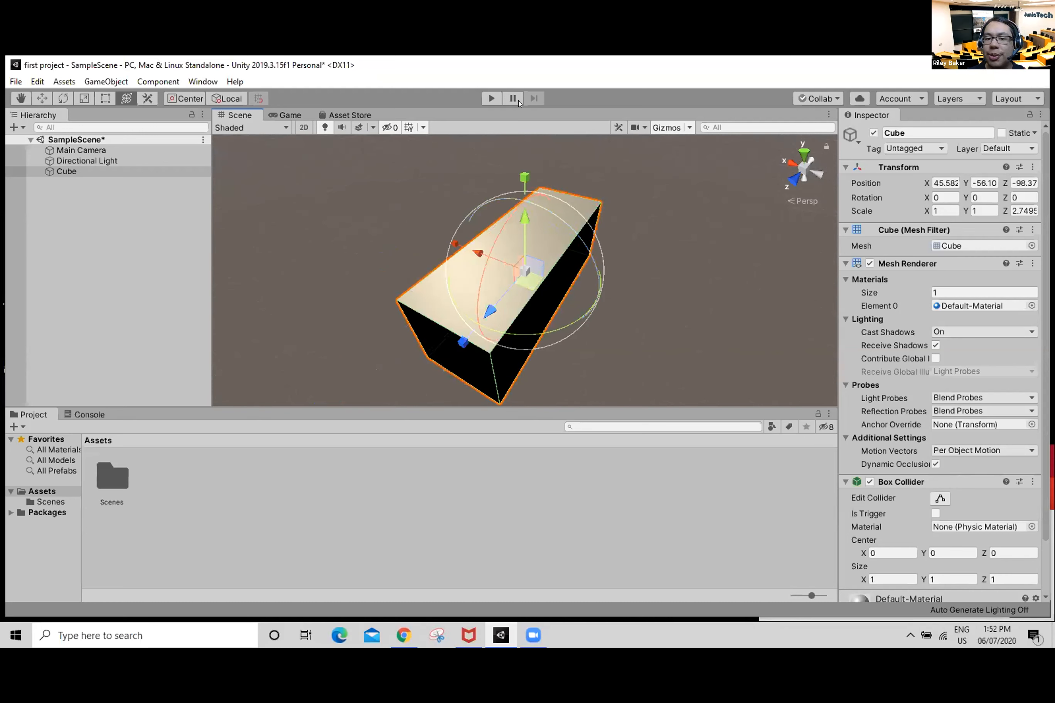
{"action": "right_click_drag", "start_coordinate": [697, 313], "coordinate": [696, 247]}
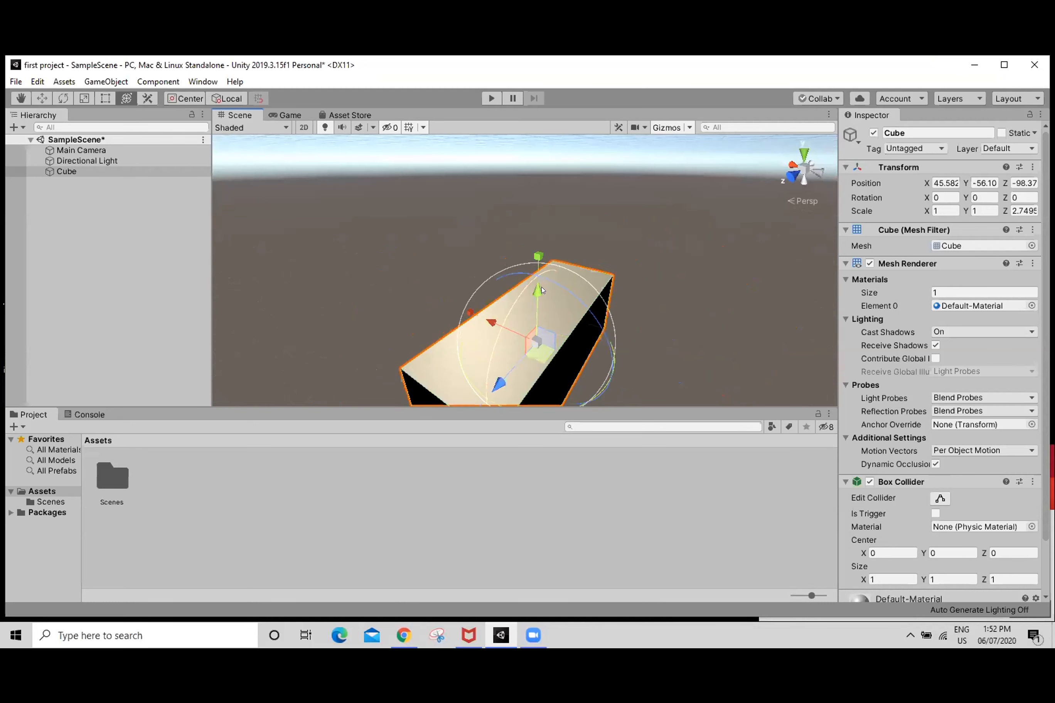
{"action": "left_click_drag", "start_coordinate": [540, 288], "coordinate": [561, 216]}
{"action": "right_click_drag", "start_coordinate": [561, 216], "coordinate": [565, 241]}
{"action": "middle_click_drag", "start_coordinate": [603, 279], "coordinate": [658, 343]}
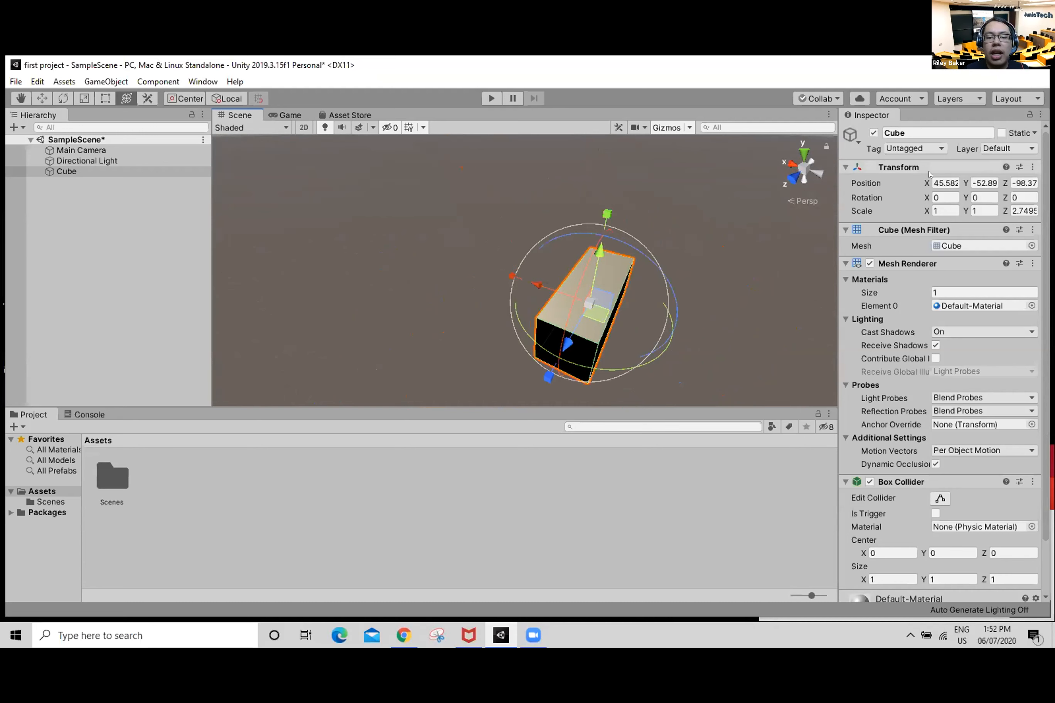
Step: Reset the cube's Transform to position 0, 0, 0, rotation 0, 0, 0 and scale 1, 1, 1
{"action": "left_click", "coordinate": [939, 183]}
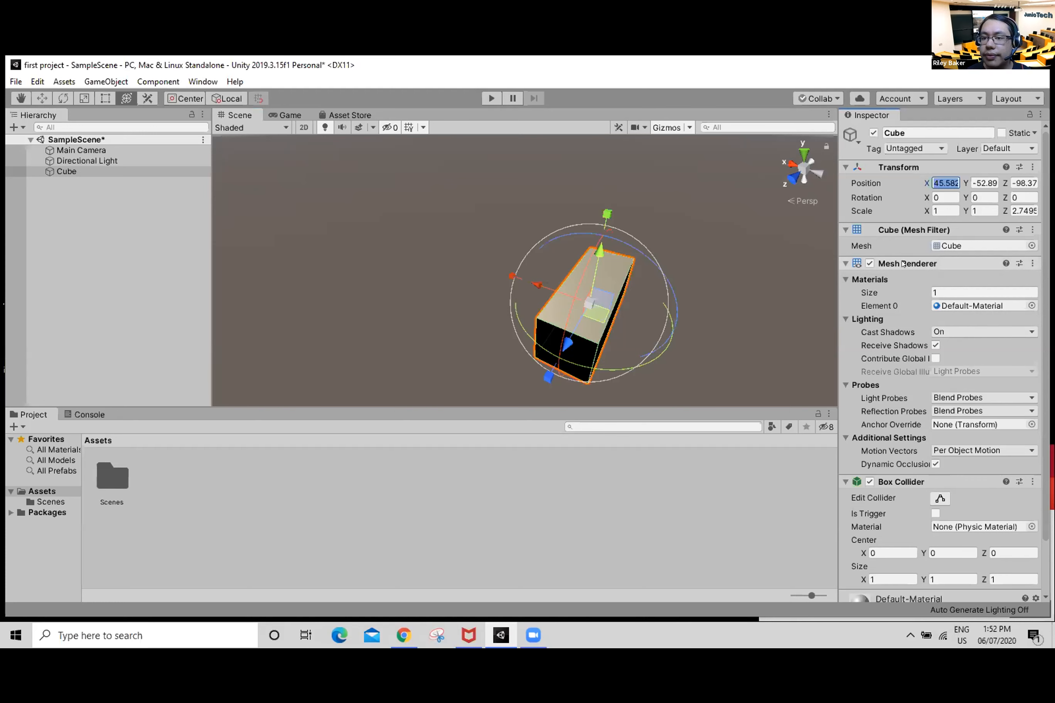
{"action": "right_click", "coordinate": [875, 165]}
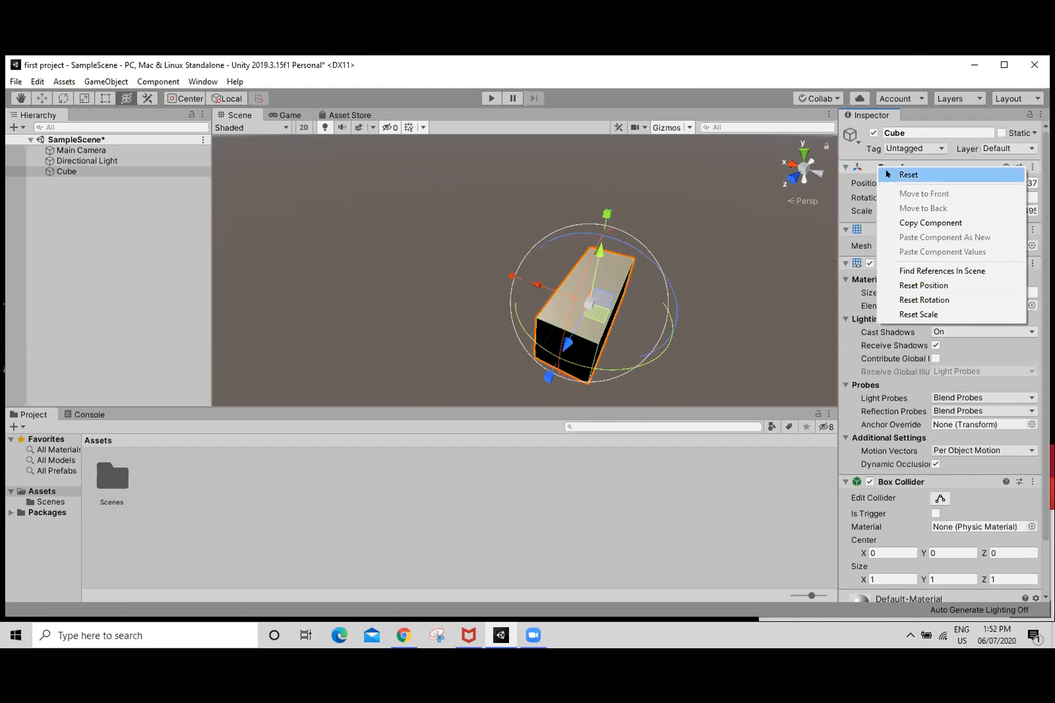
{"action": "left_click", "coordinate": [907, 175]}
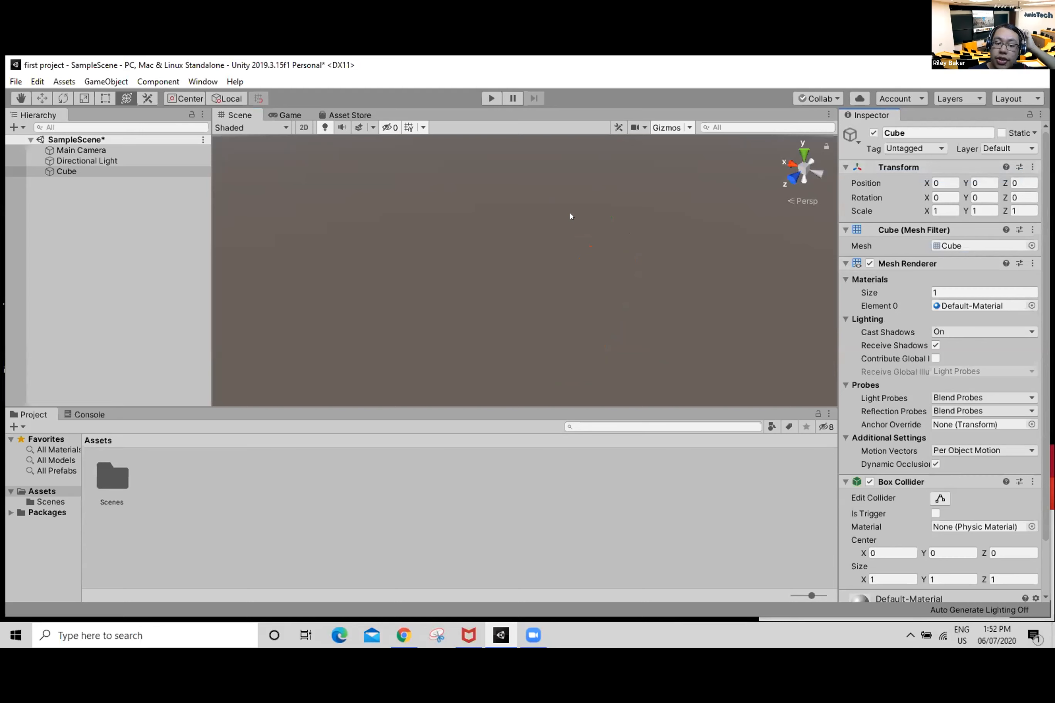
{"action": "key", "text": "f"}
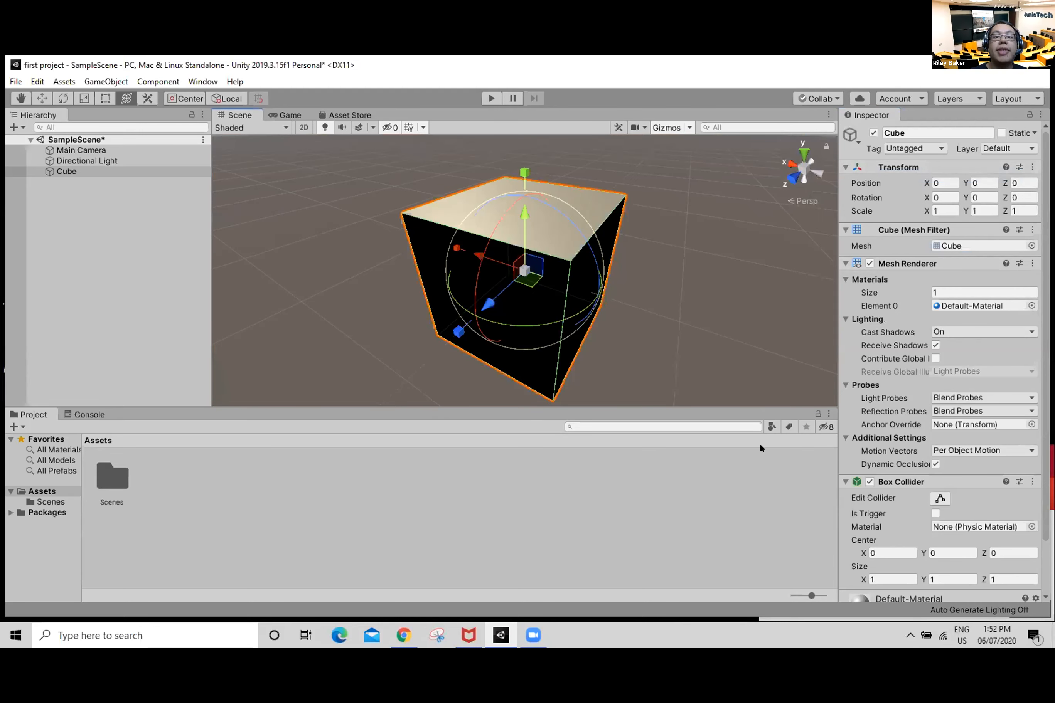
{"action": "mouse_move", "coordinate": [650, 275]}
{"action": "left_mouse_down", "text": "alt"}
{"action": "mouse_move", "coordinate": [543, 265]}
{"action": "mouse_move", "coordinate": [655, 294]}
{"action": "left_mouse_up", "text": "alt"}
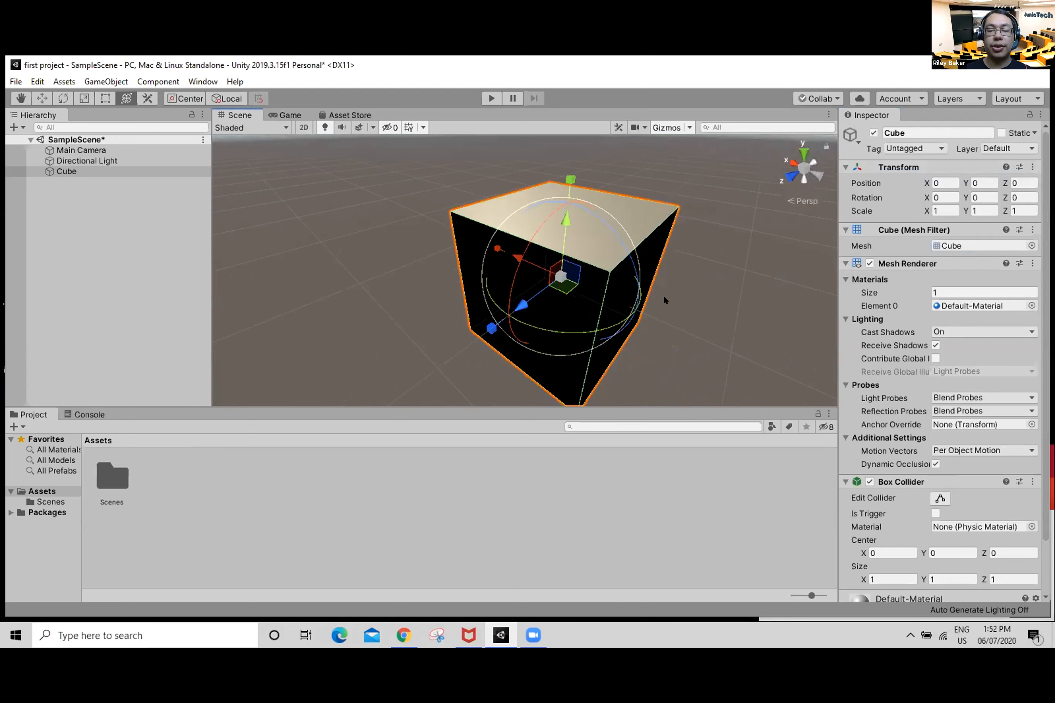
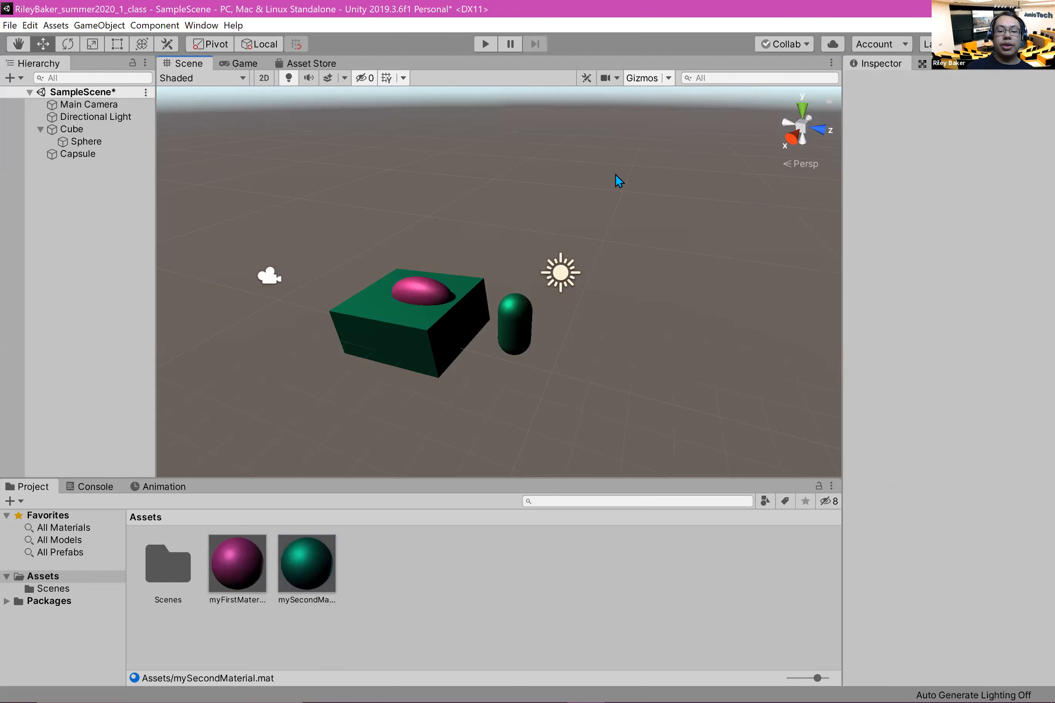
Step: Add a 3D plane to the scene and reset its Transform
{"action": "middle_click_drag", "start_coordinate": [340, 210], "coordinate": [397, 216]}
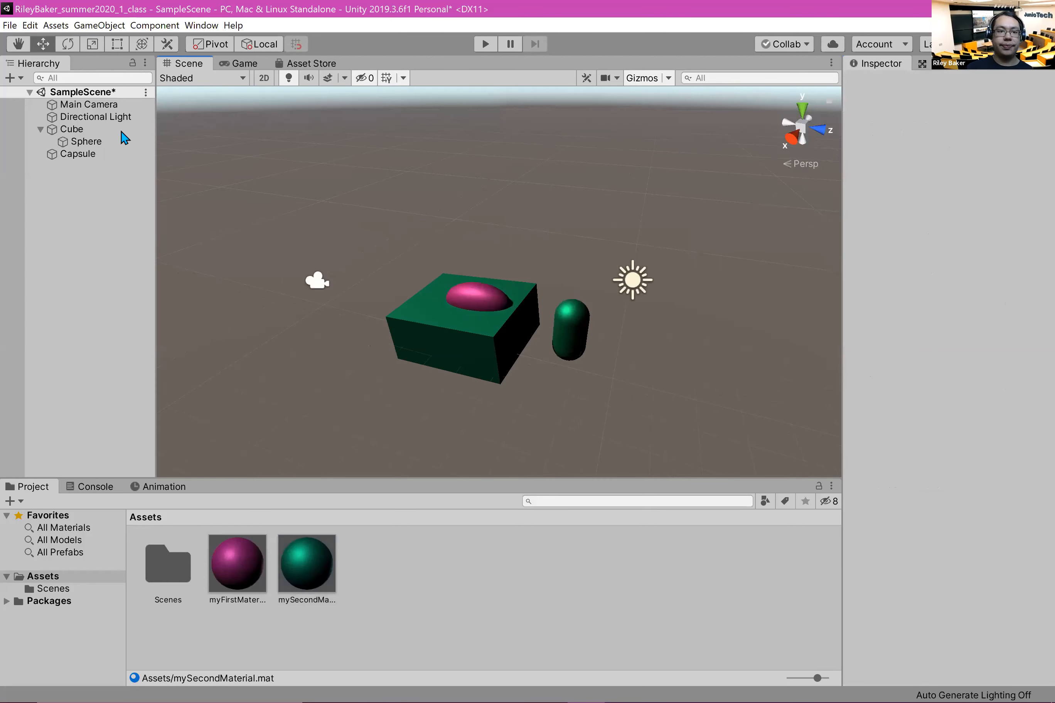
{"action": "right_click", "coordinate": [92, 223]}
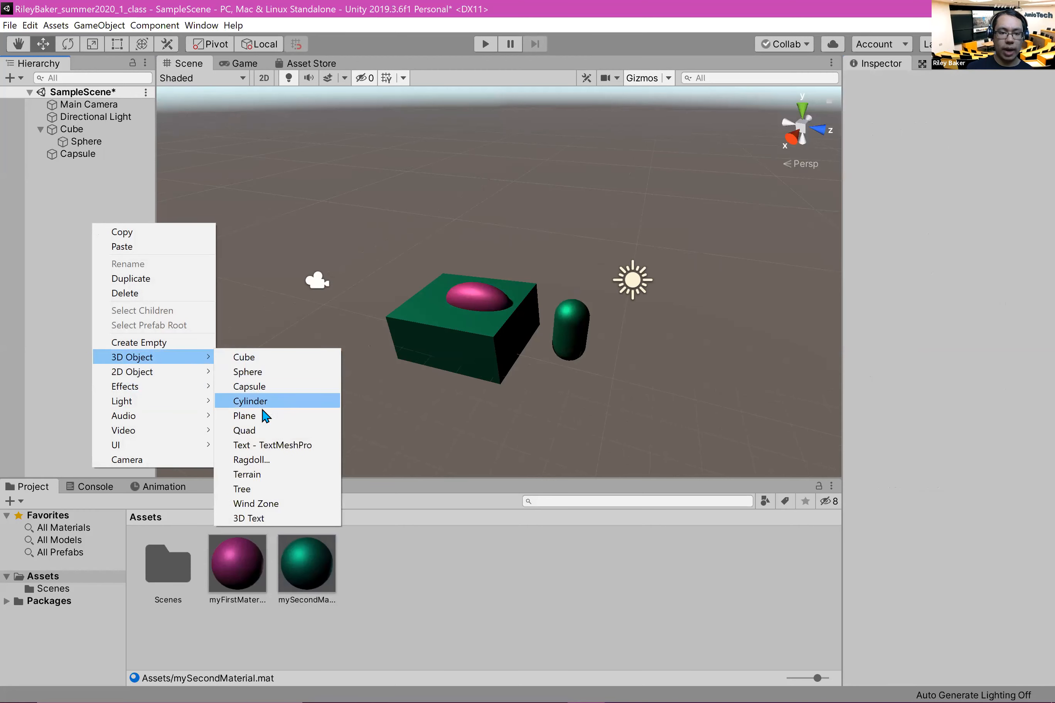
{"action": "left_click", "coordinate": [265, 417]}
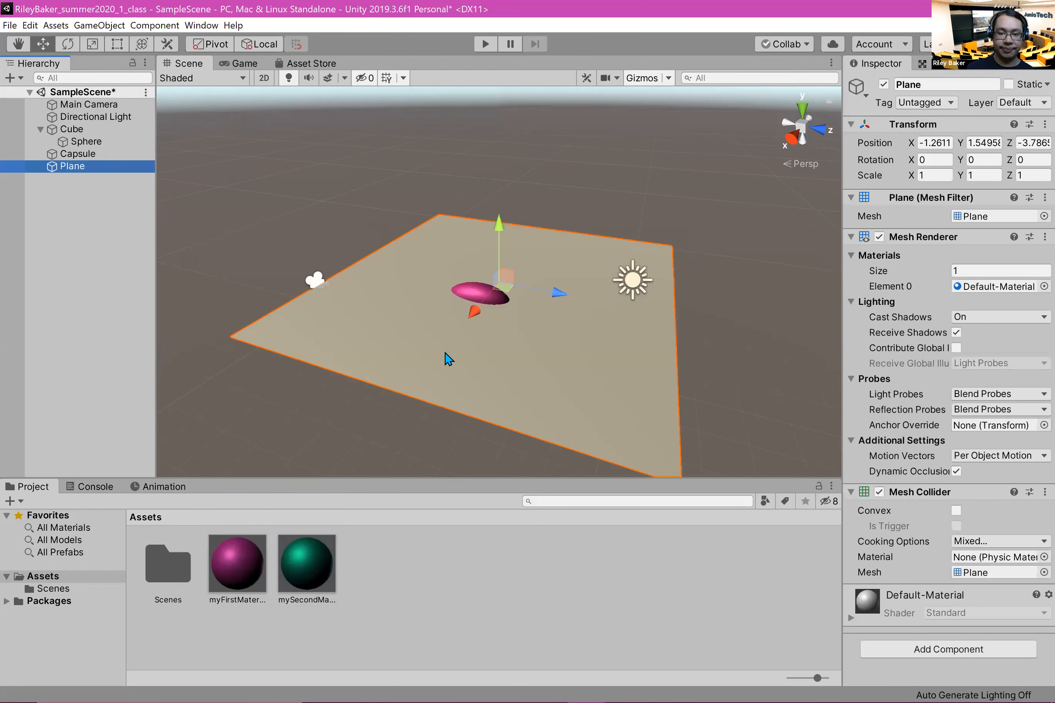
{"action": "right_click", "coordinate": [1032, 129]}
{"action": "left_click", "coordinate": [964, 144]}
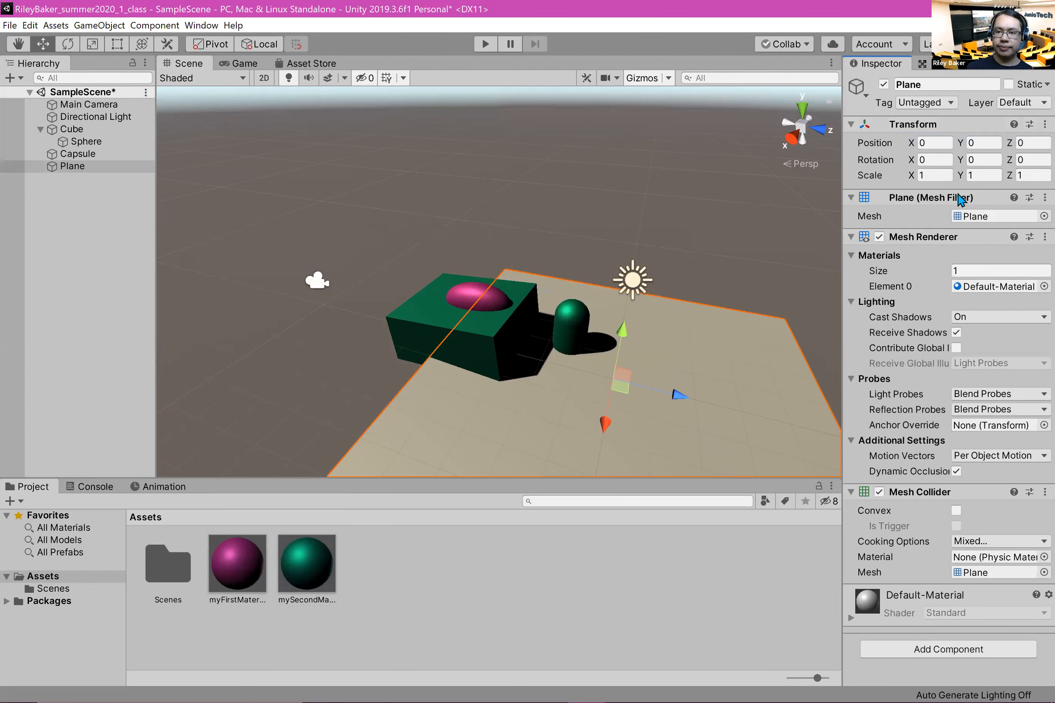
Step: Enlarge the plane to a scale of 5 along both X and Z
{"action": "type", "text": "5"}
{"action": "left_click", "coordinate": [1031, 175]}
{"action": "type", "text": "5"}
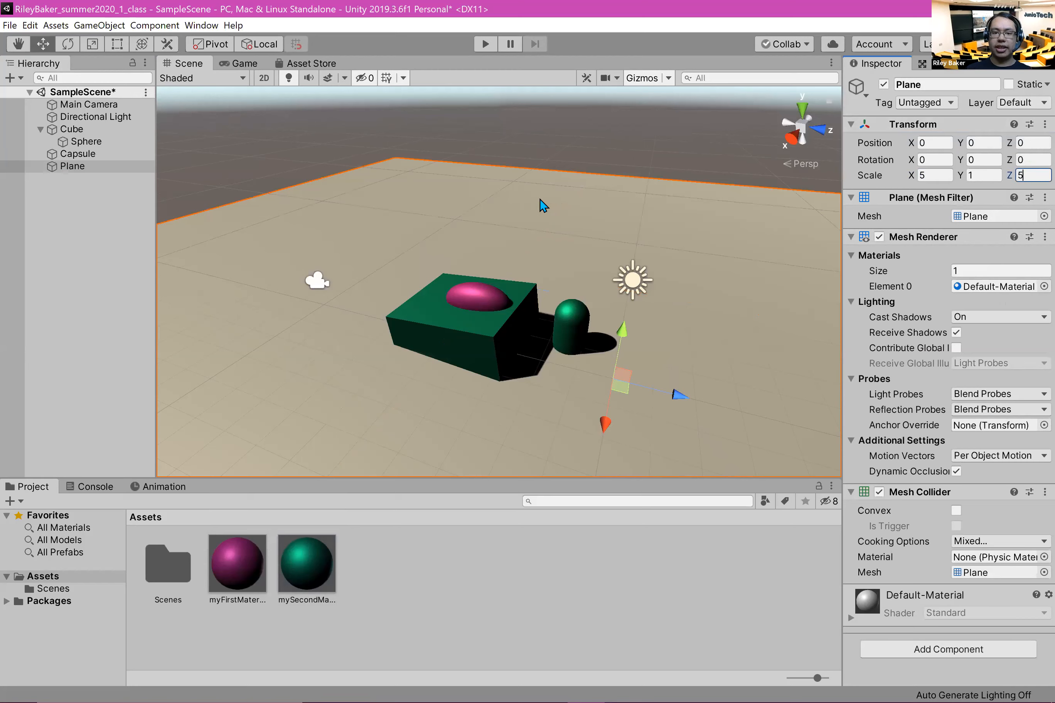
Step: Set the green cube's rotation to 0 on X, Y and Z
{"action": "left_click", "coordinate": [506, 365]}
{"action": "left_click", "coordinate": [464, 309]}
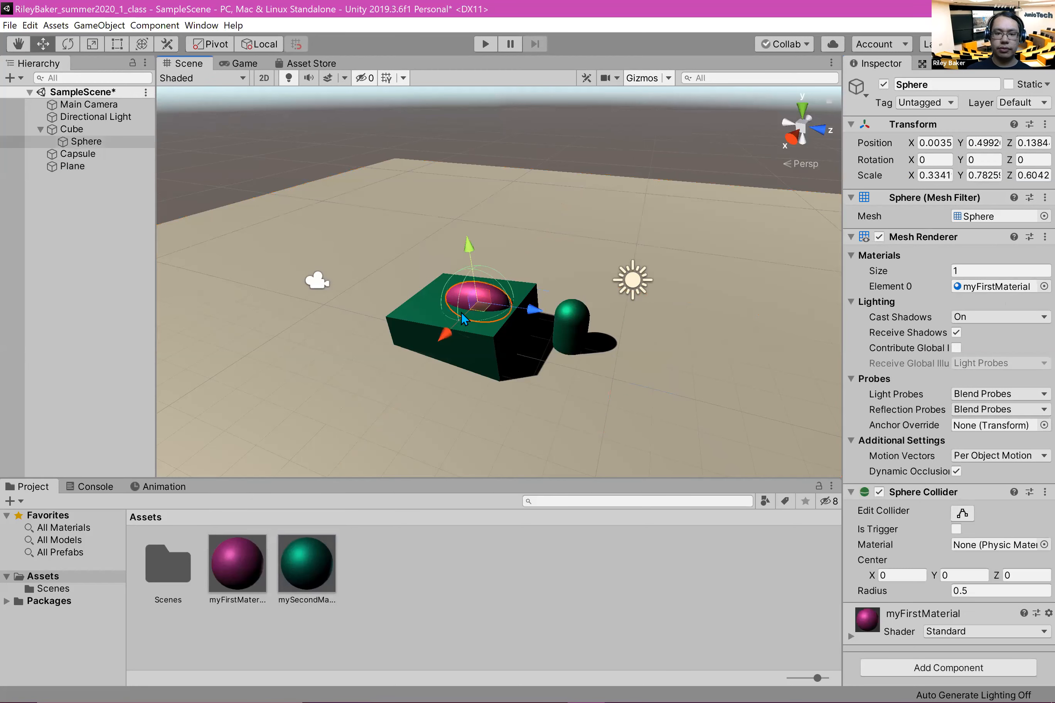
{"action": "left_click", "coordinate": [69, 129]}
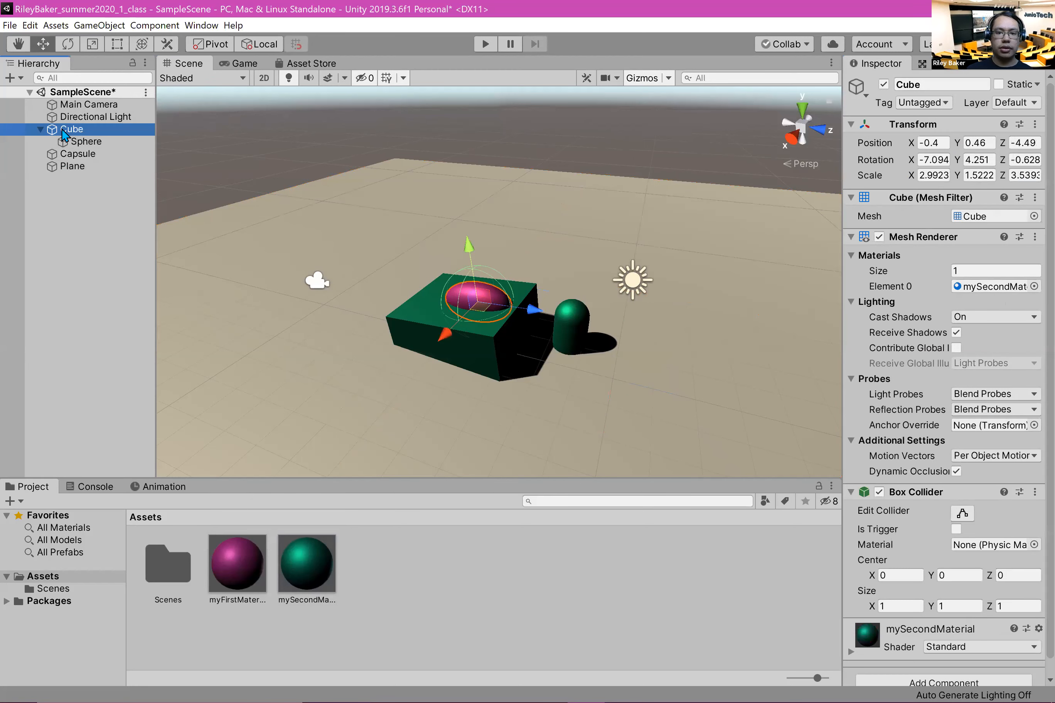
{"action": "left_click", "coordinate": [932, 159]}
{"action": "type", "text": "0"}
{"action": "key", "text": "Tab"}
{"action": "type", "text": "0"}
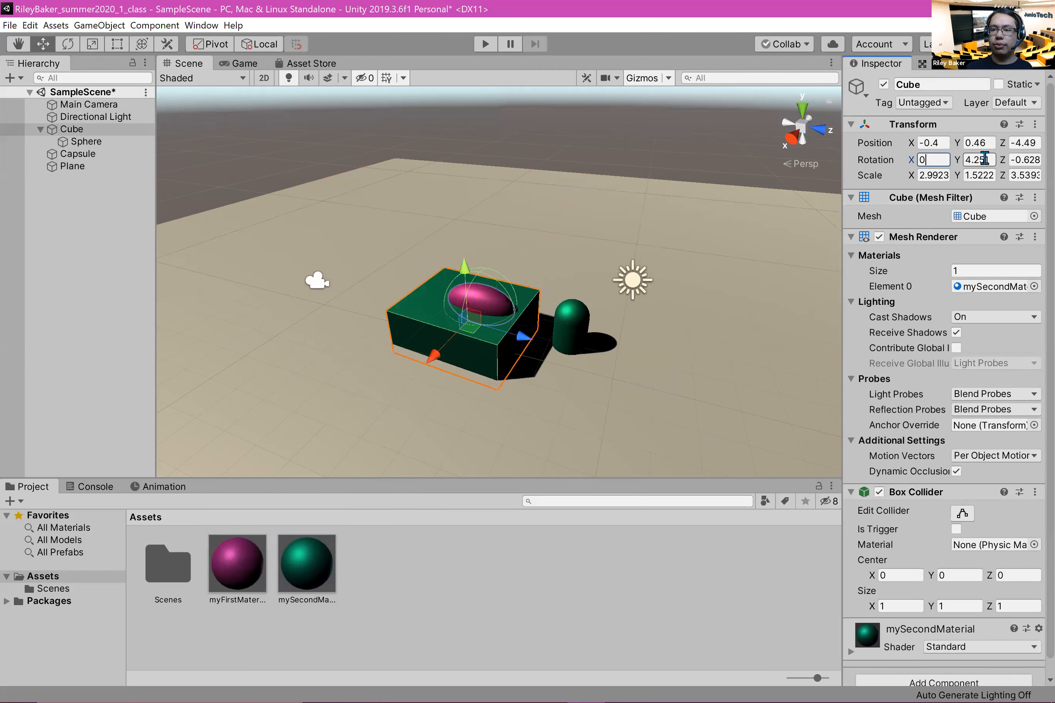
{"action": "key", "text": "Tab"}
{"action": "type", "text": "0"}
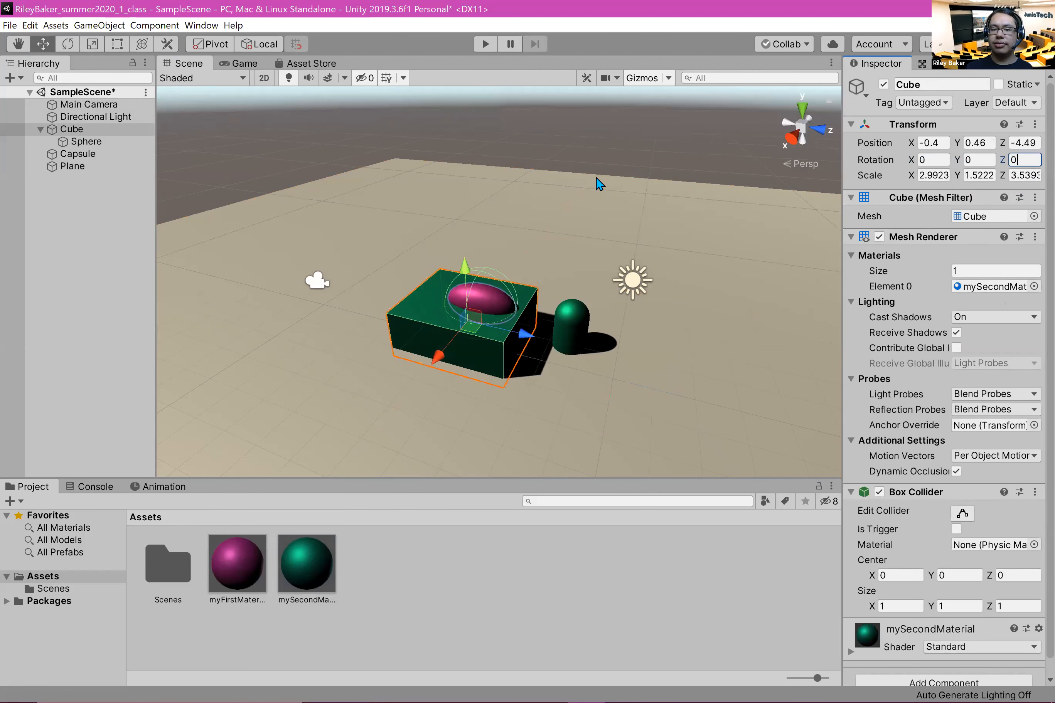
Step: Raise the cube so it rests on the plane, at a Y position of about 0.82
{"action": "left_click", "coordinate": [548, 308]}
{"action": "left_click", "coordinate": [443, 317]}
{"action": "left_click_drag", "start_coordinate": [465, 275], "coordinate": [452, 291]}
{"action": "left_click_drag", "start_coordinate": [469, 241], "coordinate": [456, 213]}
{"action": "key", "text": "alt"}
{"action": "mouse_move", "coordinate": [463, 257]}
{"action": "left_mouse_down", "text": "alt"}
{"action": "mouse_move", "coordinate": [466, 282]}
{"action": "mouse_move", "coordinate": [468, 267]}
{"action": "left_mouse_up", "text": "alt"}
{"action": "mouse_move", "coordinate": [468, 225]}
{"action": "left_mouse_down"}
{"action": "mouse_move", "coordinate": [459, 260]}
{"action": "mouse_move", "coordinate": [466, 232]}
{"action": "left_mouse_up"}
{"action": "mouse_move", "coordinate": [461, 280]}
{"action": "left_mouse_down"}
{"action": "mouse_move", "coordinate": [463, 296]}
{"action": "mouse_move", "coordinate": [466, 264]}
{"action": "left_mouse_up"}
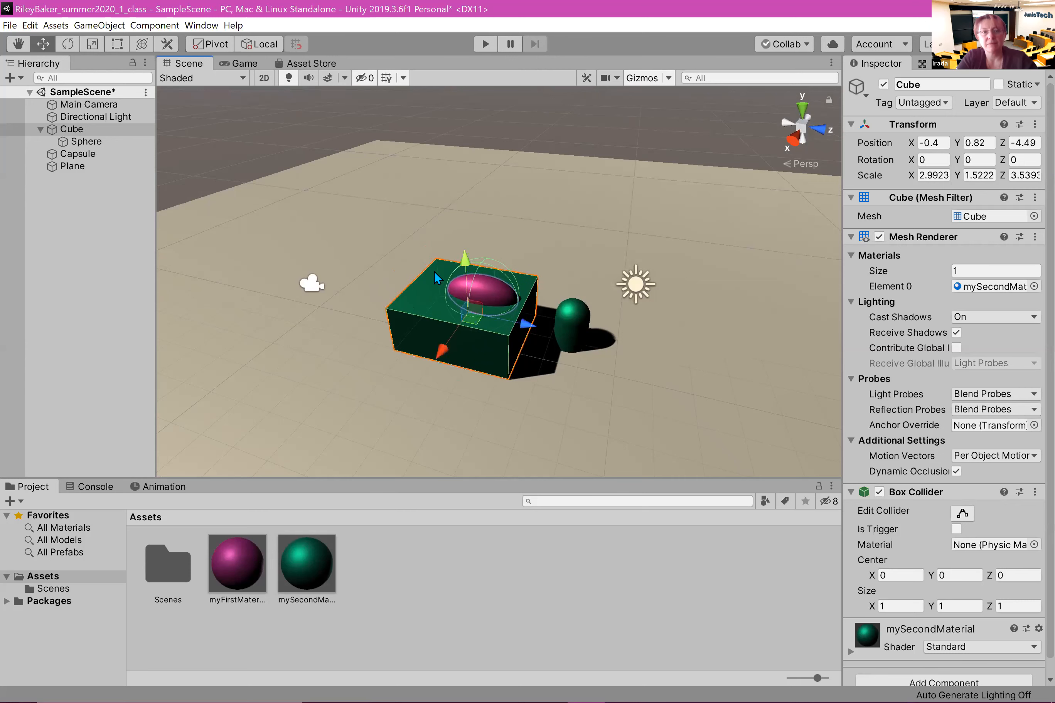
Step: Move the capsule away from the cube to a Z position of about 1.09 and raise it onto the plane
{"action": "left_click", "coordinate": [585, 324]}
{"action": "left_click_drag", "start_coordinate": [672, 345], "coordinate": [722, 359]}
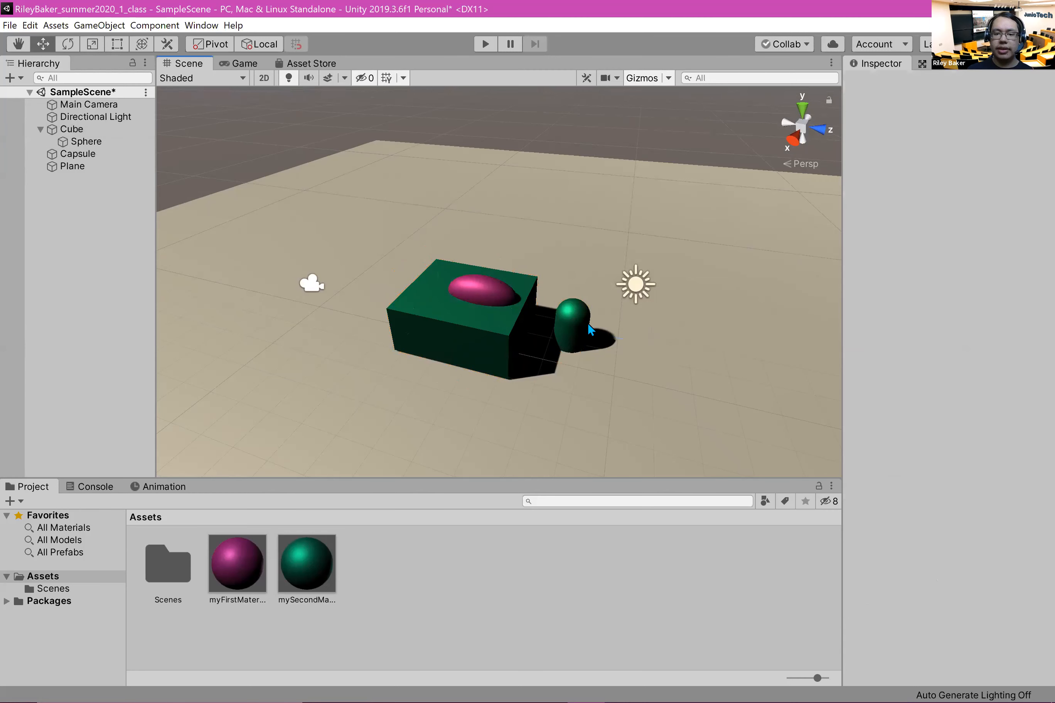
{"action": "left_click", "coordinate": [588, 323]}
{"action": "left_click", "coordinate": [562, 319]}
{"action": "left_click_drag", "start_coordinate": [637, 345], "coordinate": [727, 347]}
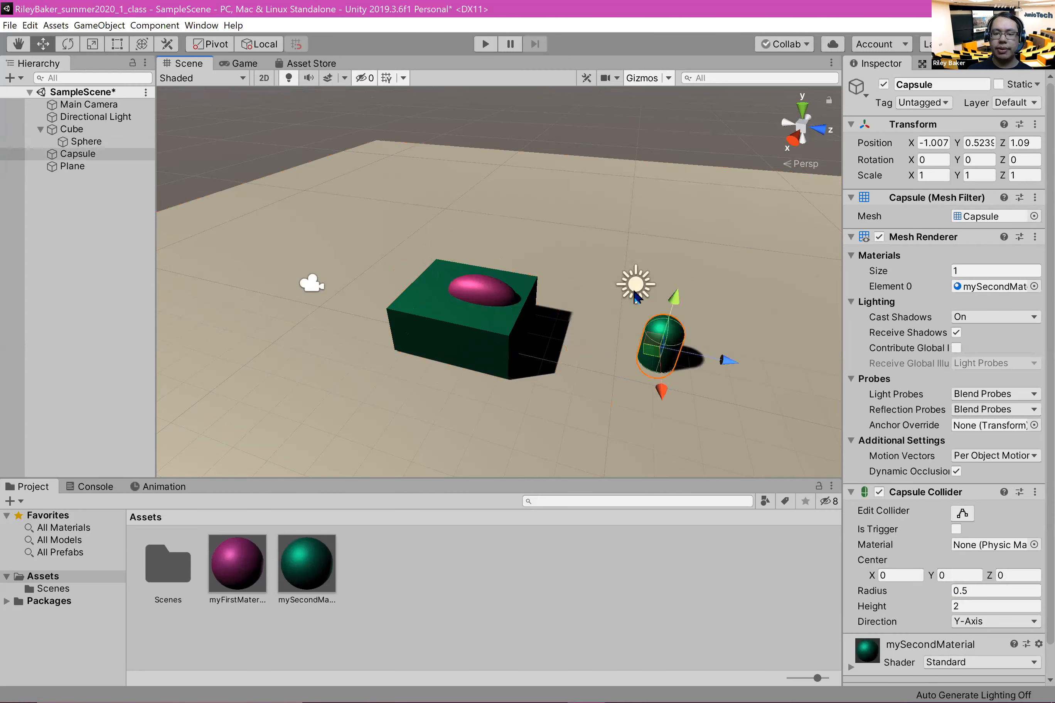
Step: Create a new material named Ground in the Assets folder
{"action": "left_click", "coordinate": [508, 605]}
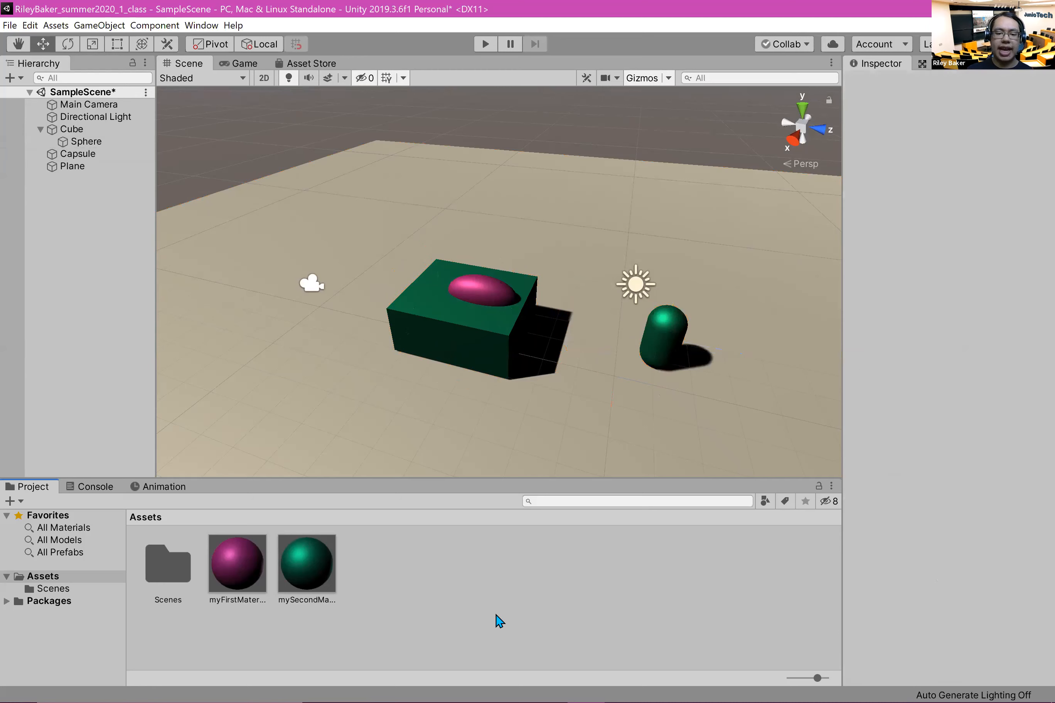
{"action": "right_click", "coordinate": [495, 616]}
{"action": "mouse_move", "coordinate": [559, 304]}
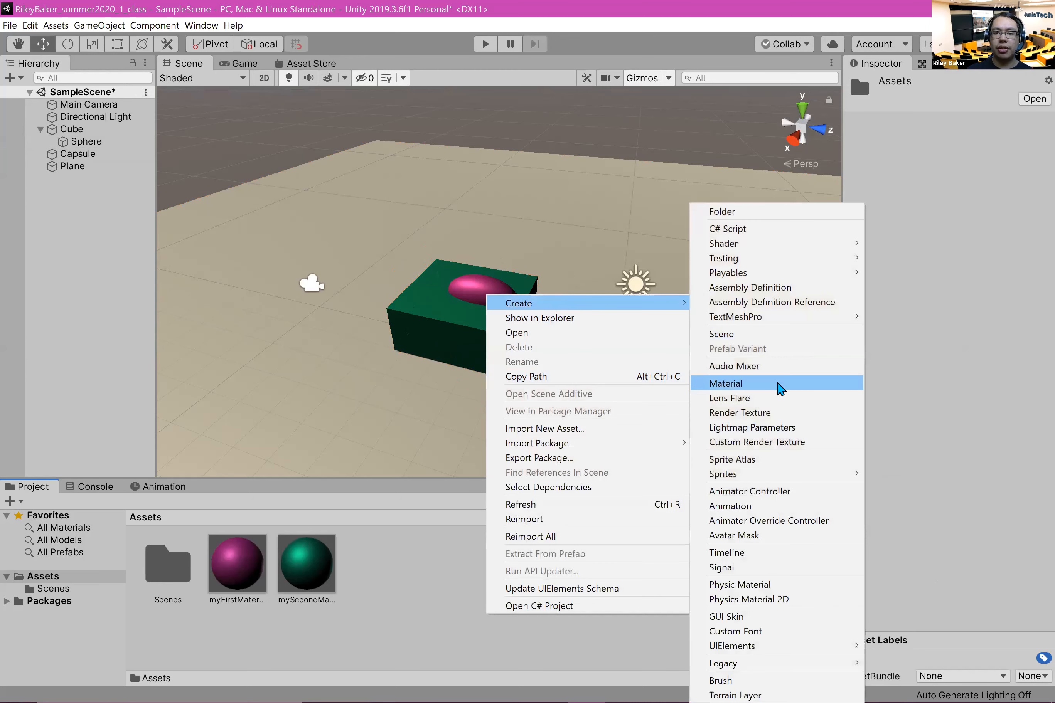
{"action": "left_click", "coordinate": [779, 386]}
{"action": "type", "text": "Groun"}
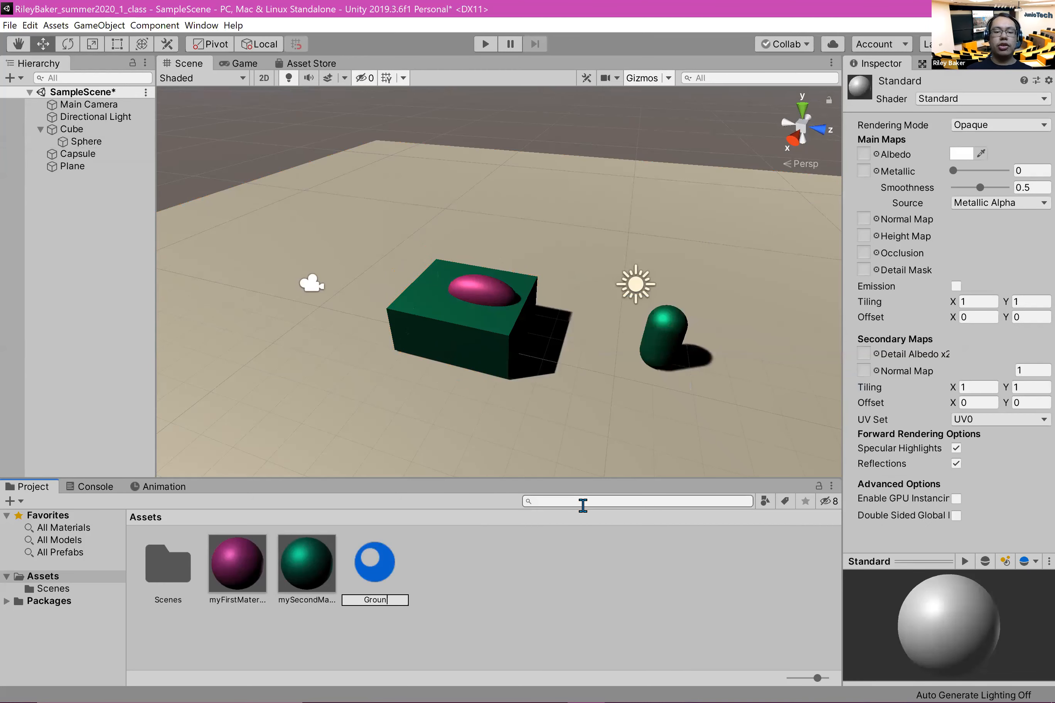
{"action": "type", "text": "d"}
{"action": "key", "text": "Return"}
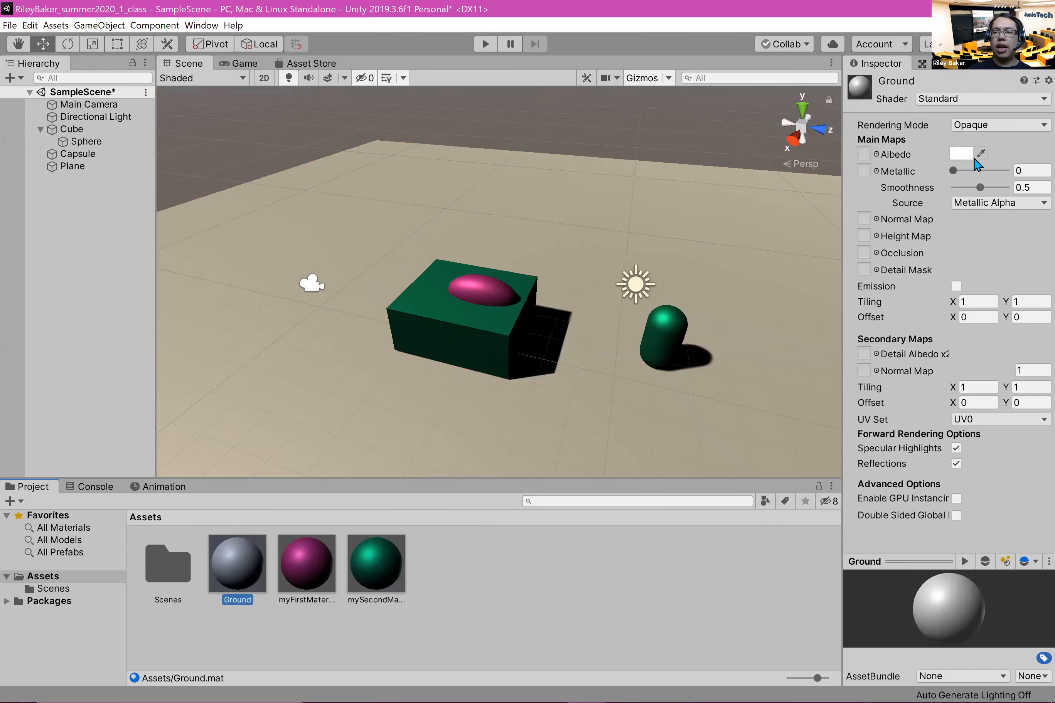
Step: Give the Ground material an orange albedo of CD8E1E and a smoothness of 0, and apply it to the plane
{"action": "left_click", "coordinate": [952, 151]}
{"action": "left_click_drag", "start_coordinate": [153, 102], "coordinate": [158, 106]}
{"action": "mouse_move", "coordinate": [90, 135]}
{"action": "left_mouse_down"}
{"action": "mouse_move", "coordinate": [129, 136]}
{"action": "mouse_move", "coordinate": [129, 128]}
{"action": "left_mouse_up"}
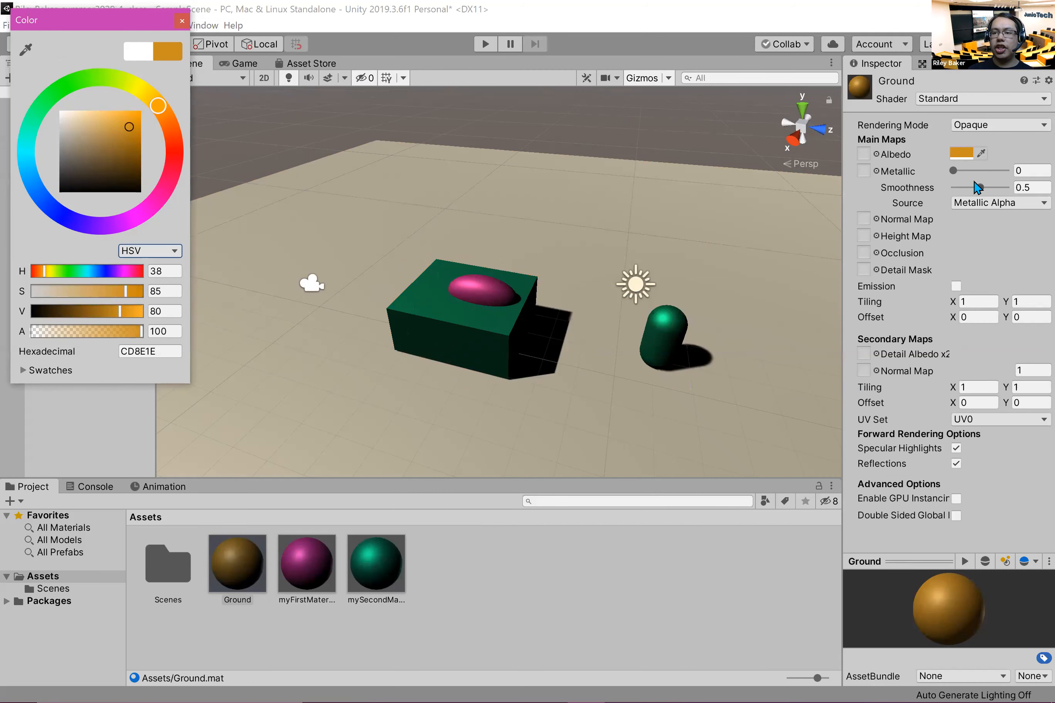
{"action": "left_click_drag", "start_coordinate": [977, 187], "coordinate": [853, 187]}
{"action": "left_click_drag", "start_coordinate": [245, 563], "coordinate": [315, 384]}
Step: Save the scene and collapse the Cube's children in the Hierarchy
{"action": "middle_click_drag", "start_coordinate": [340, 254], "coordinate": [259, 197]}
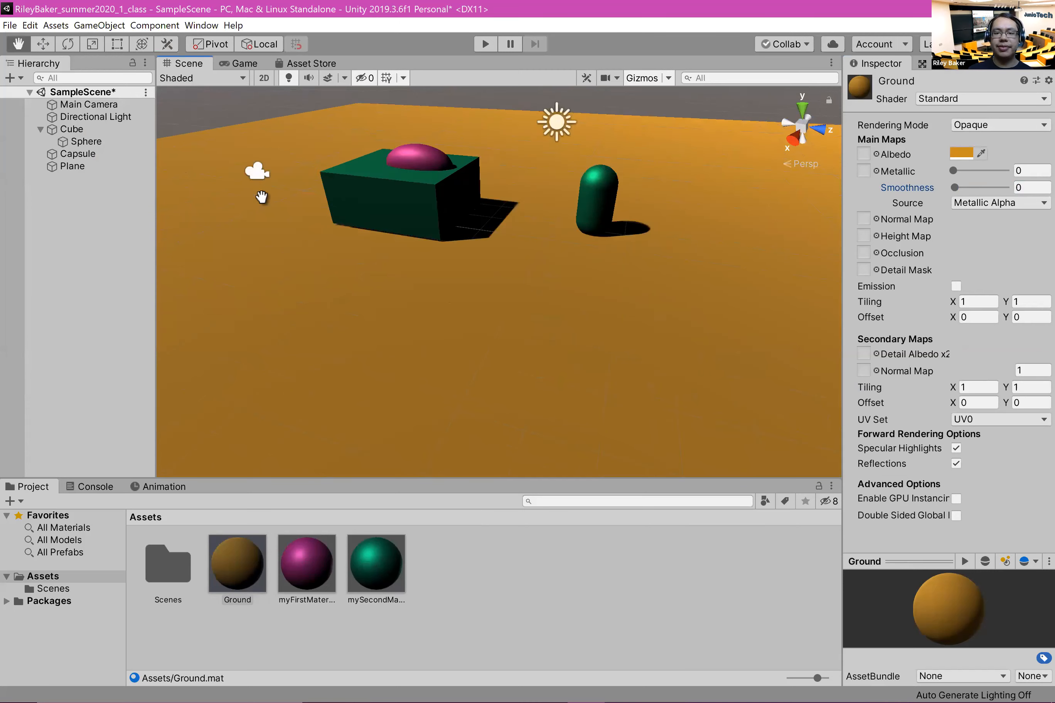
{"action": "right_click_drag", "start_coordinate": [259, 198], "coordinate": [452, 310]}
{"action": "middle_click_drag", "start_coordinate": [452, 310], "coordinate": [650, 363]}
{"action": "right_click_drag", "start_coordinate": [649, 363], "coordinate": [425, 158]}
{"action": "scroll", "coordinate": [480, 354], "scroll_direction": "down", "scroll_amount": 3}
{"action": "scroll", "coordinate": [479, 353], "scroll_direction": "down", "scroll_amount": 10}
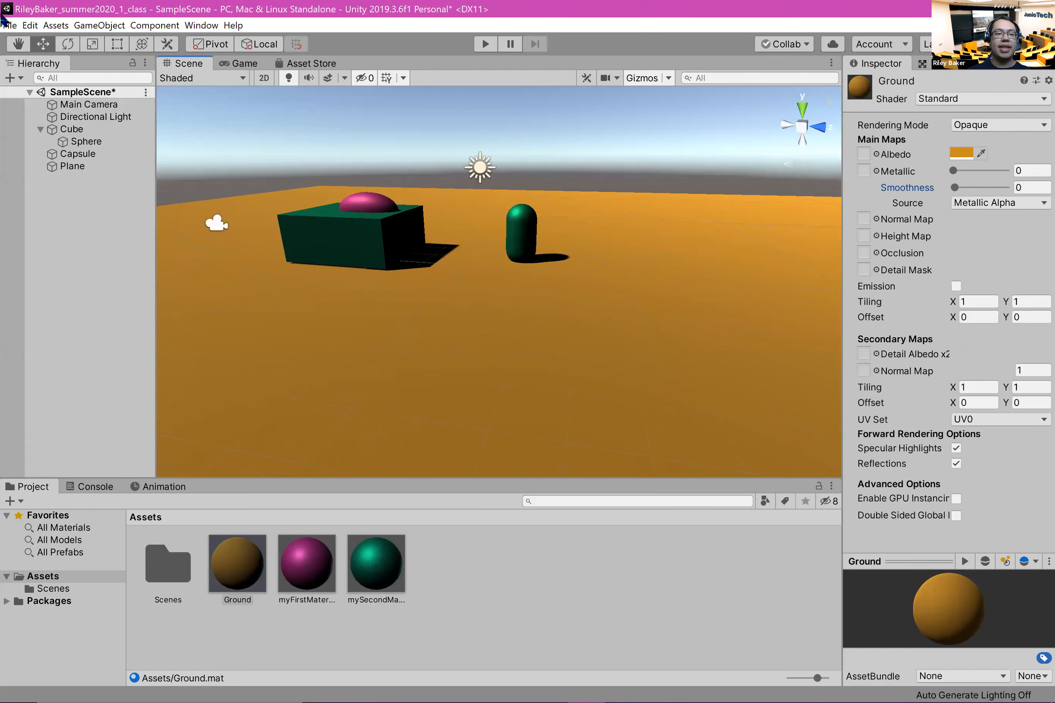
{"action": "left_click", "coordinate": [40, 129]}
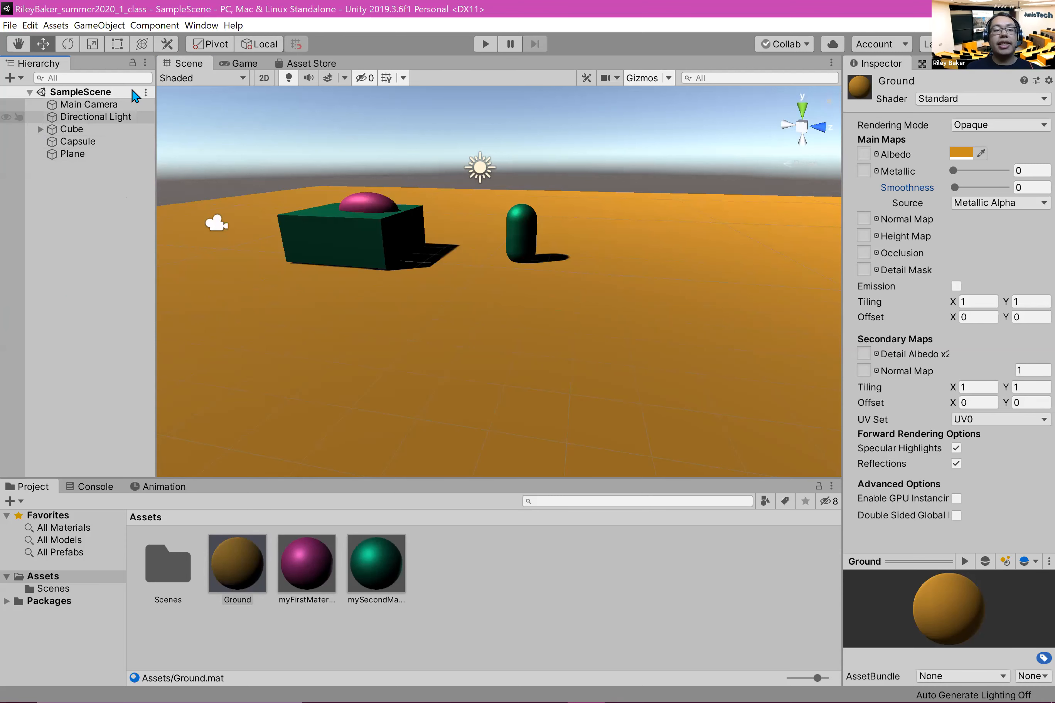
Step: Move the directional light above the cube to about X -2.26, Y 5.85, Z -3.36
{"action": "left_click", "coordinate": [137, 119]}
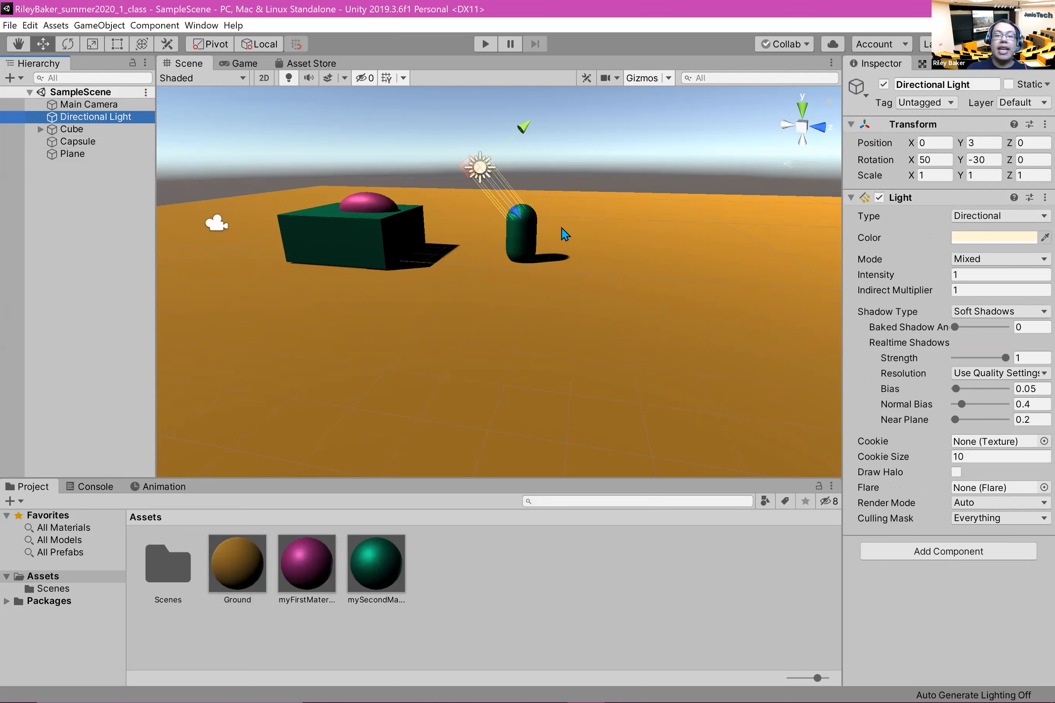
{"action": "middle_click_drag", "start_coordinate": [604, 256], "coordinate": [402, 331]}
{"action": "right_click_drag", "start_coordinate": [628, 279], "coordinate": [348, 276]}
{"action": "middle_click_drag", "start_coordinate": [247, 324], "coordinate": [321, 303]}
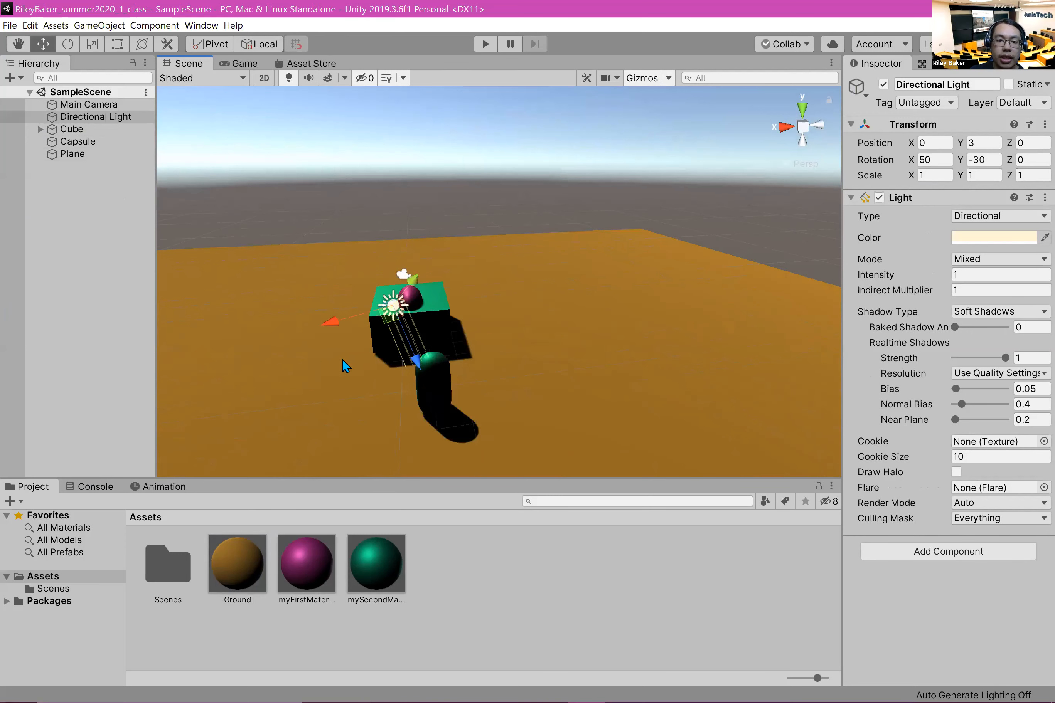
{"action": "left_click_drag", "start_coordinate": [335, 326], "coordinate": [532, 352]}
{"action": "left_click_drag", "start_coordinate": [432, 192], "coordinate": [470, 261]}
{"action": "left_click_drag", "start_coordinate": [475, 162], "coordinate": [619, 259]}
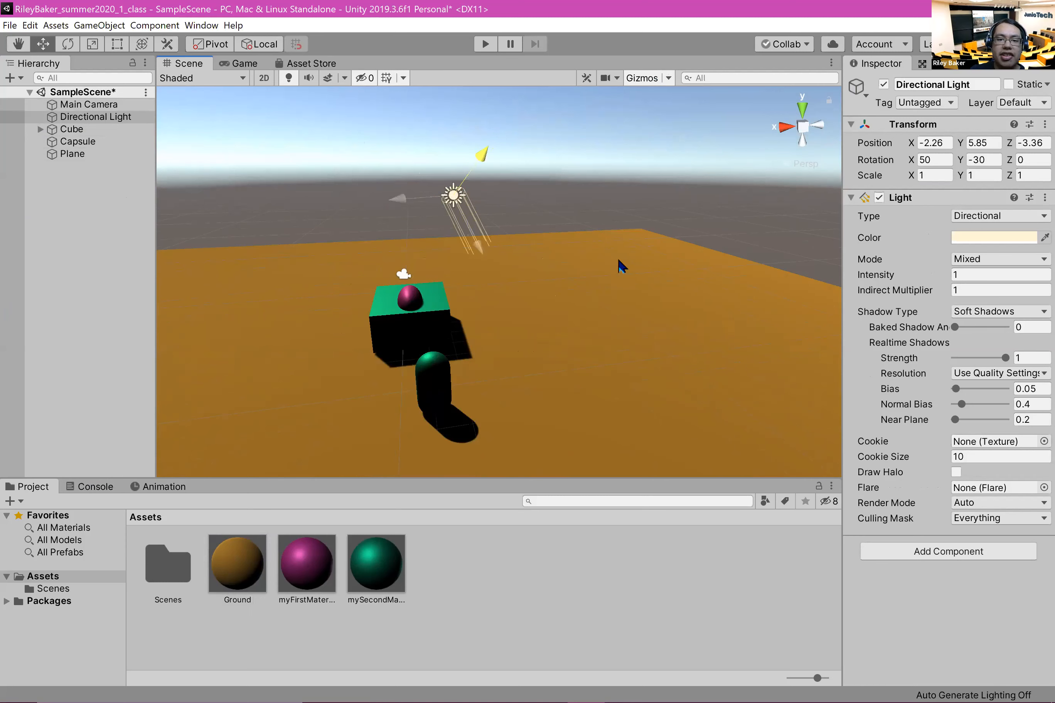
Step: Shift the directional light to a position of about X 0.64, Y 6.82, Z -2.62
{"action": "left_click_drag", "start_coordinate": [403, 198], "coordinate": [345, 211]}
{"action": "left_click_drag", "start_coordinate": [370, 251], "coordinate": [350, 225]}
{"action": "middle_click_drag", "start_coordinate": [438, 262], "coordinate": [556, 379]}
{"action": "right_click_drag", "start_coordinate": [490, 285], "coordinate": [681, 301]}
{"action": "middle_click_drag", "start_coordinate": [445, 279], "coordinate": [542, 363]}
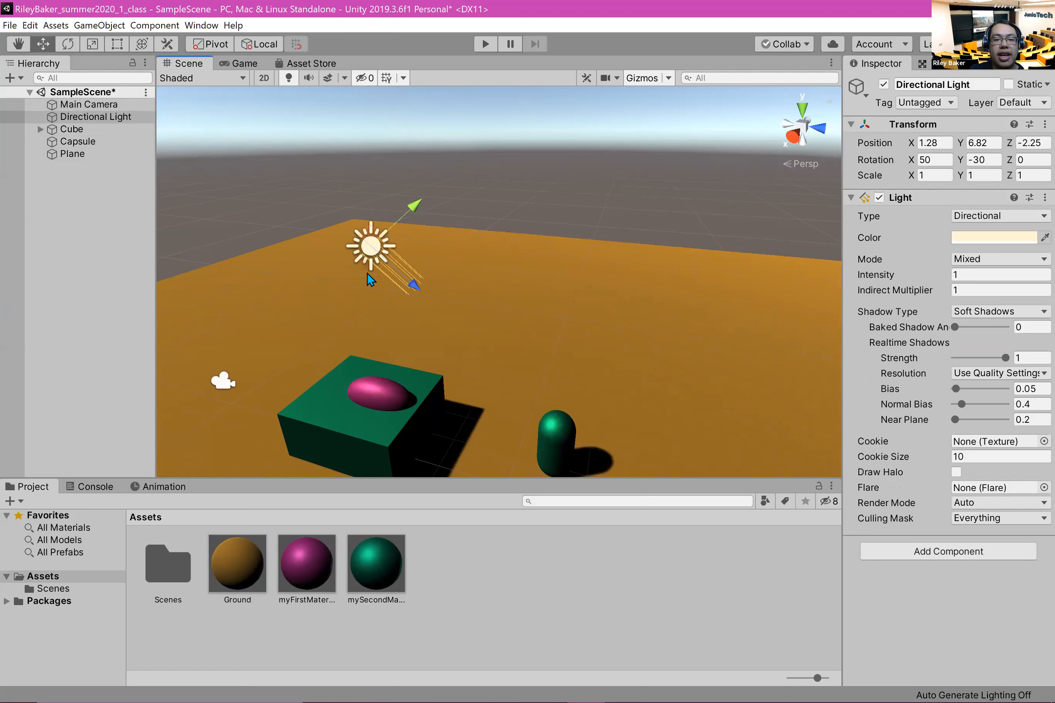
{"action": "left_click_drag", "start_coordinate": [389, 213], "coordinate": [414, 287]}
Step: Rotate the directional light to about X -72.84, Y -280.99, Z -114.91 so it points away from the plane
{"action": "key", "text": "r"}
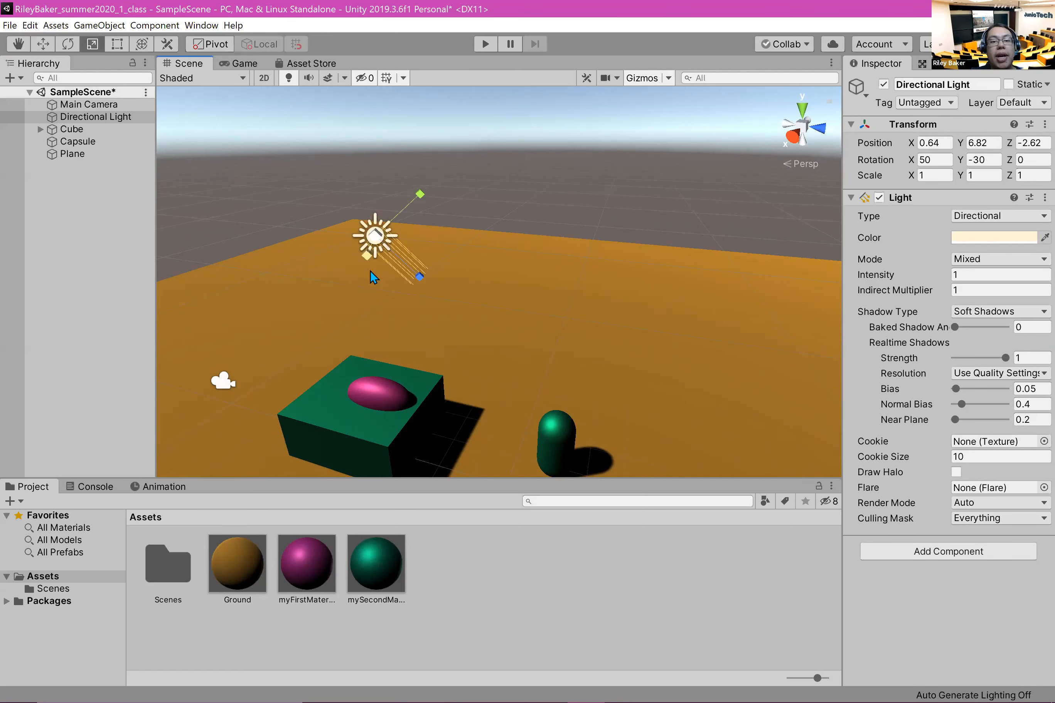
{"action": "key", "text": "e"}
{"action": "left_click_drag", "start_coordinate": [396, 165], "coordinate": [446, 245]}
{"action": "left_click_drag", "start_coordinate": [425, 200], "coordinate": [630, 488]}
{"action": "middle_click_drag", "start_coordinate": [661, 359], "coordinate": [646, 299]}
{"action": "right_click_drag", "start_coordinate": [646, 299], "coordinate": [606, 348]}
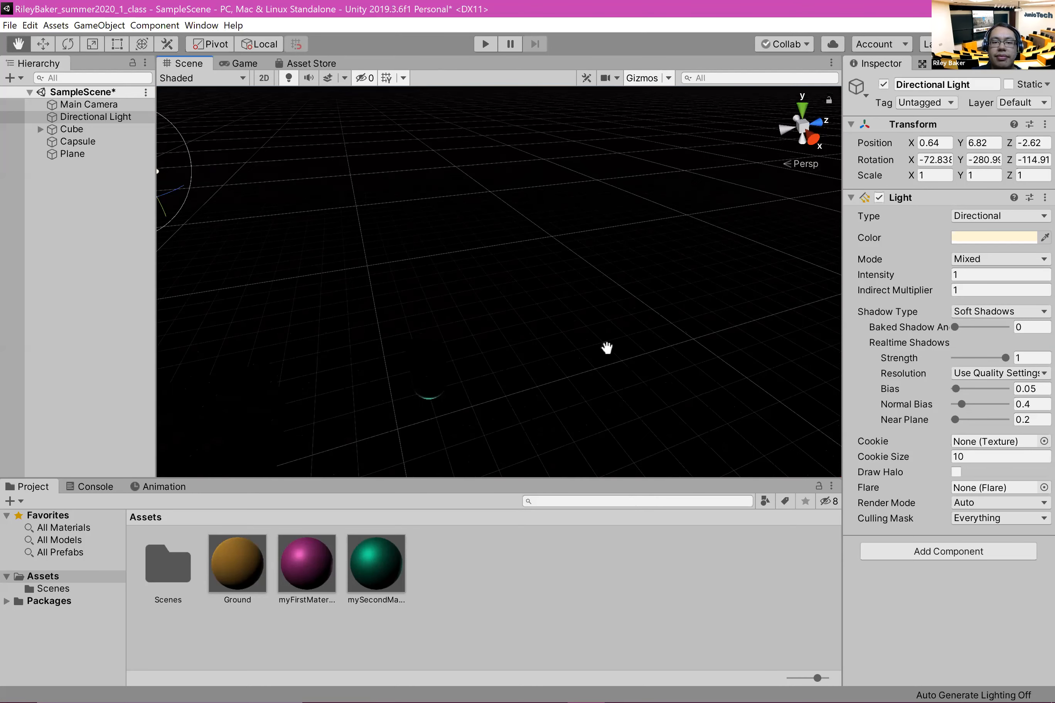
Step: Rotate the directional light back down toward the objects, to about X 48.86, Y -313.18, Z -100.89
{"action": "middle_click_drag", "start_coordinate": [605, 352], "coordinate": [494, 352]}
{"action": "key", "text": "e"}
{"action": "left_click_drag", "start_coordinate": [323, 297], "coordinate": [386, 424]}
{"action": "middle_click_drag", "start_coordinate": [410, 315], "coordinate": [419, 152]}
{"action": "scroll", "coordinate": [377, 315], "scroll_direction": "down", "scroll_amount": 7}
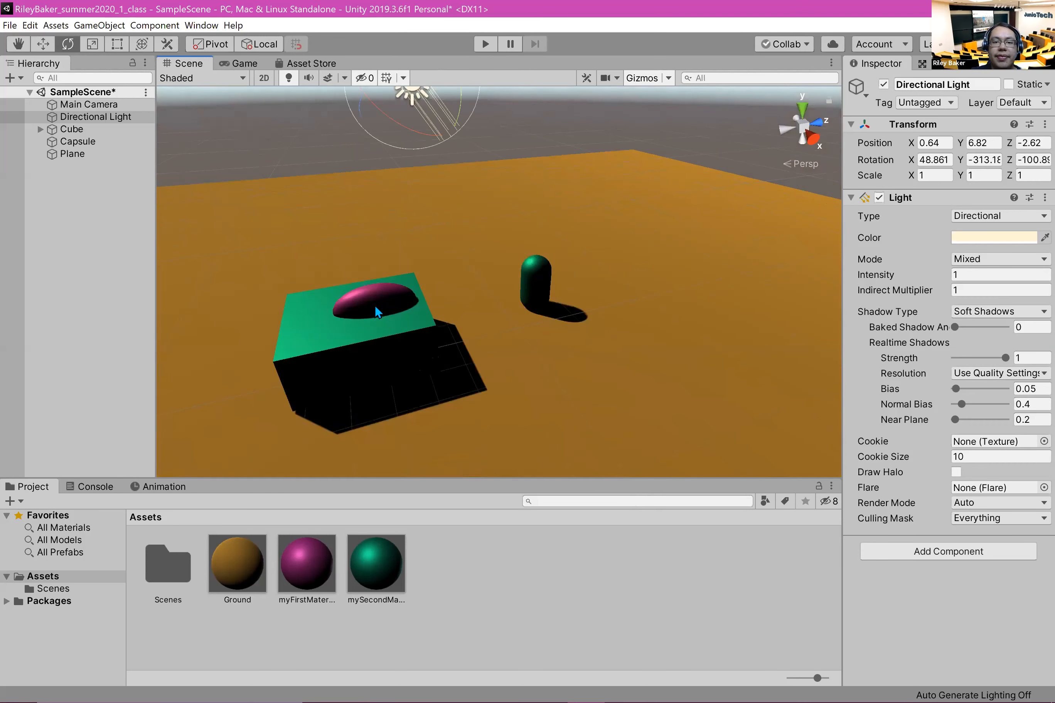
Step: Add a point light to the scene
{"action": "scroll", "coordinate": [594, 315], "scroll_direction": "up", "scroll_amount": 2}
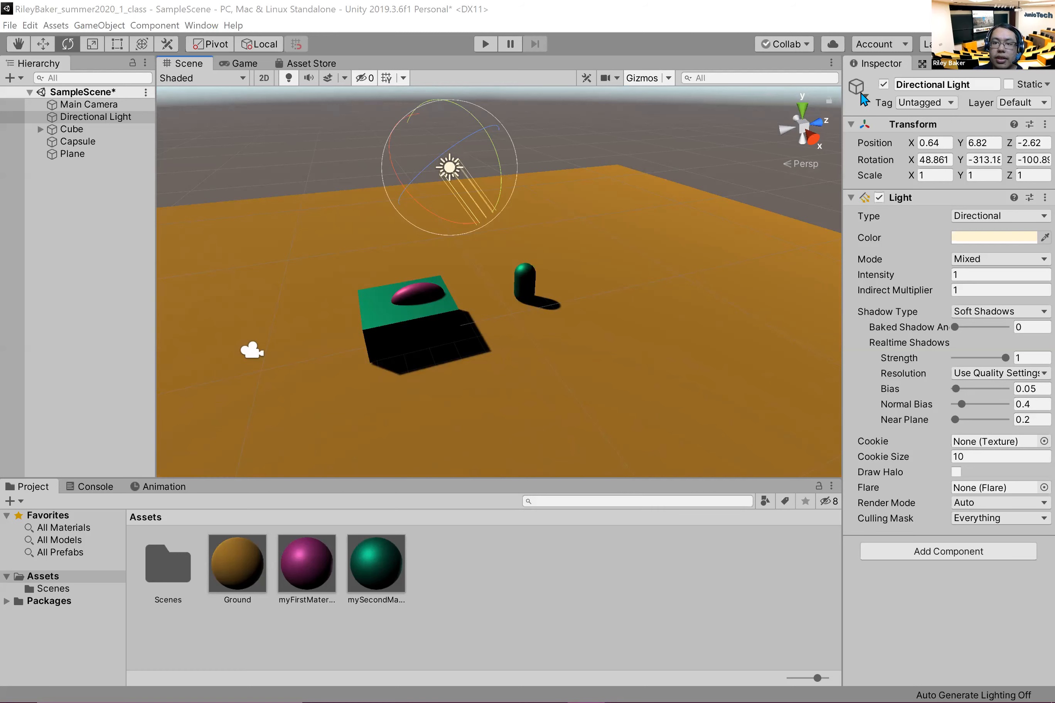
{"action": "right_click_drag", "start_coordinate": [343, 300], "coordinate": [485, 229]}
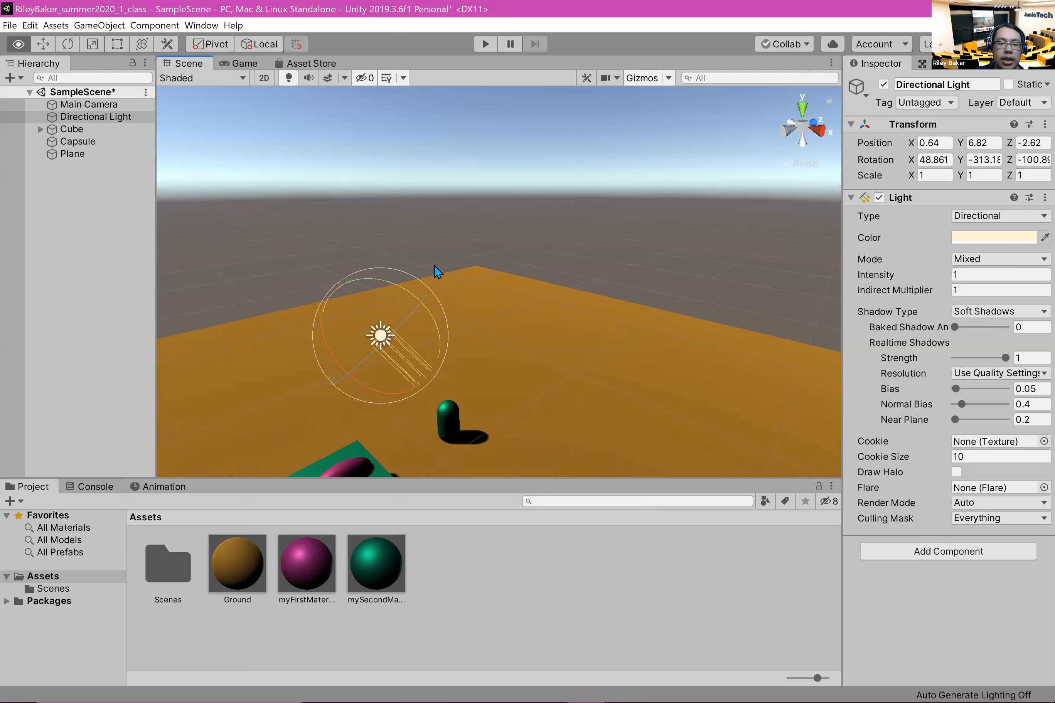
{"action": "right_click_drag", "start_coordinate": [294, 190], "coordinate": [372, 279]}
{"action": "middle_click_drag", "start_coordinate": [384, 191], "coordinate": [504, 158]}
{"action": "middle_click_drag", "start_coordinate": [397, 222], "coordinate": [262, 248]}
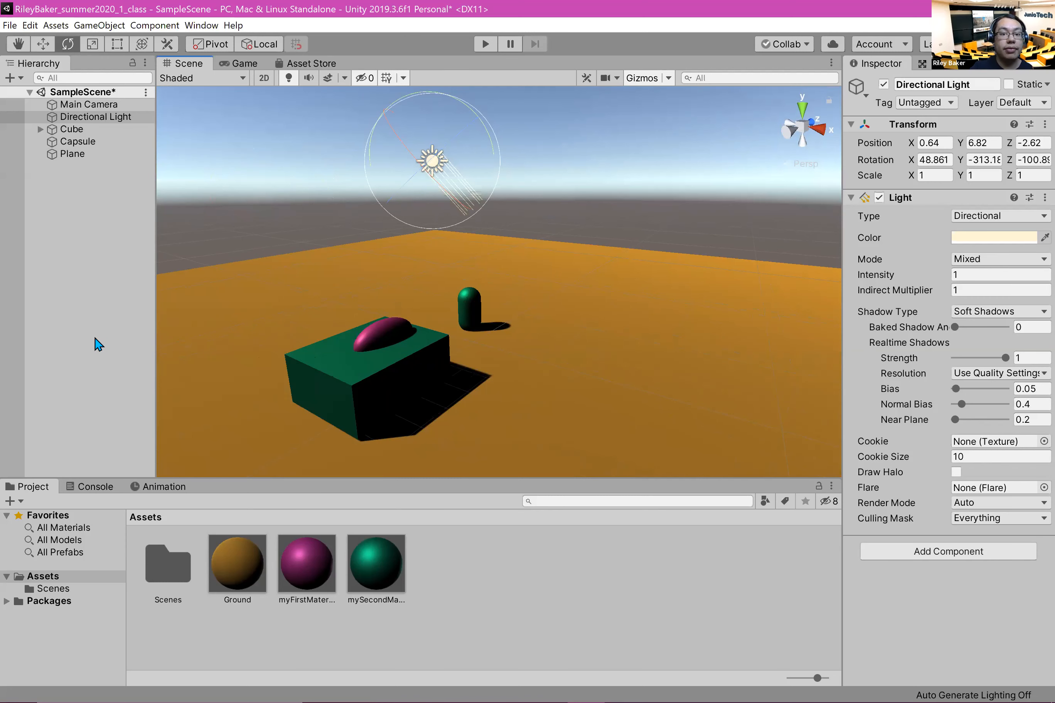
{"action": "right_click", "coordinate": [51, 253]}
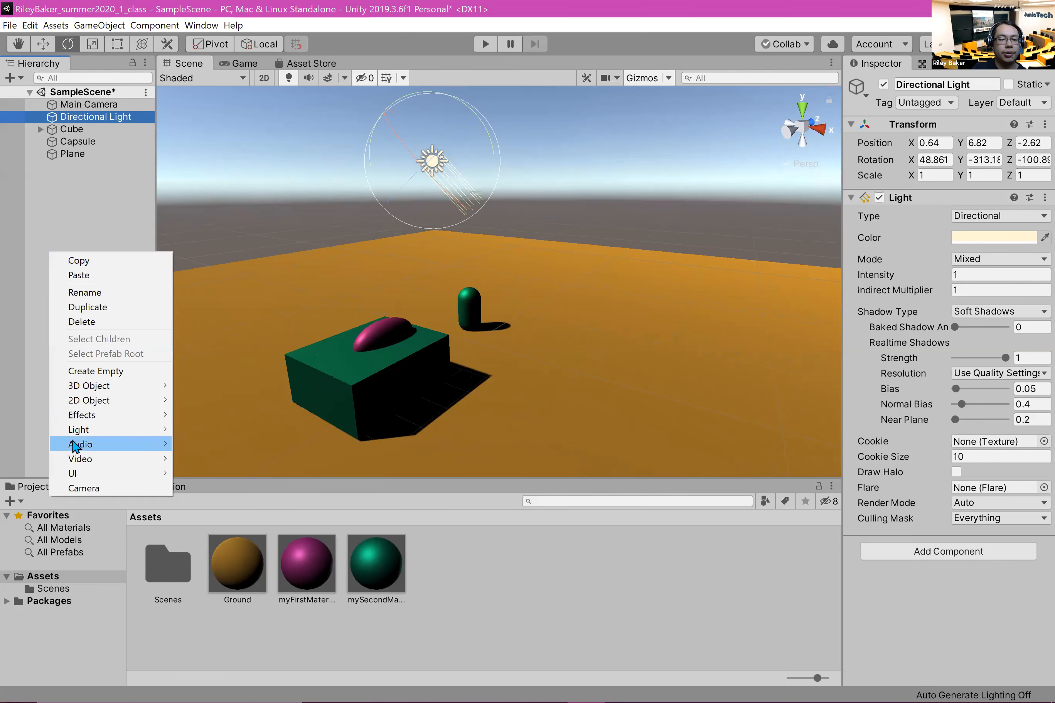
{"action": "mouse_move", "coordinate": [141, 430]}
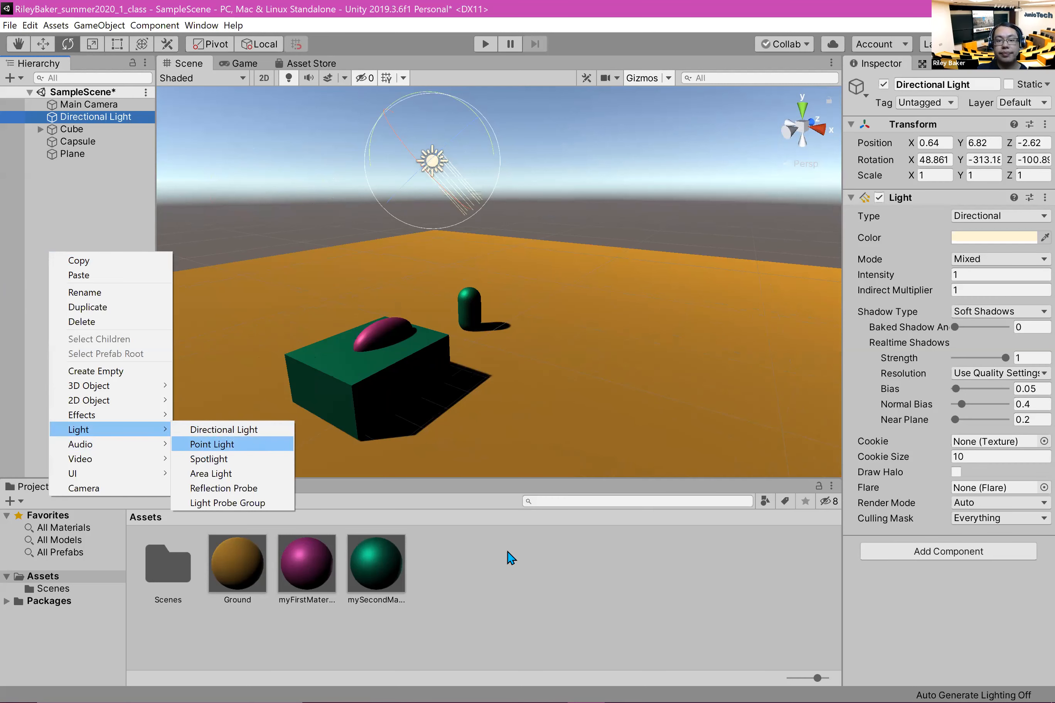
{"action": "left_click", "coordinate": [212, 444]}
{"action": "scroll", "coordinate": [497, 245], "scroll_direction": "up", "scroll_amount": 1}
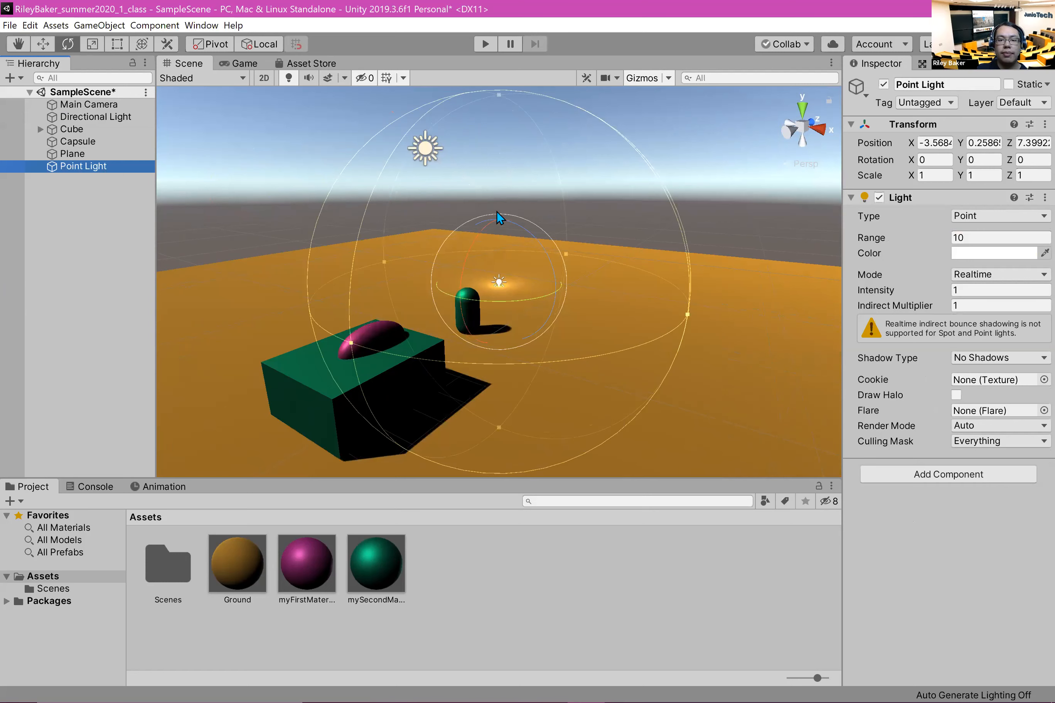
Step: Move the point light beside the cube, to about X 2.35 and Z -3.8
{"action": "key", "text": "w"}
{"action": "left_click_drag", "start_coordinate": [570, 295], "coordinate": [701, 302]}
{"action": "left_click_drag", "start_coordinate": [673, 362], "coordinate": [659, 311]}
{"action": "left_click_drag", "start_coordinate": [761, 352], "coordinate": [625, 359]}
Step: Scale the point light along Z to about 2.43
{"action": "left_click_drag", "start_coordinate": [599, 304], "coordinate": [276, 505]}
{"action": "key", "text": "r"}
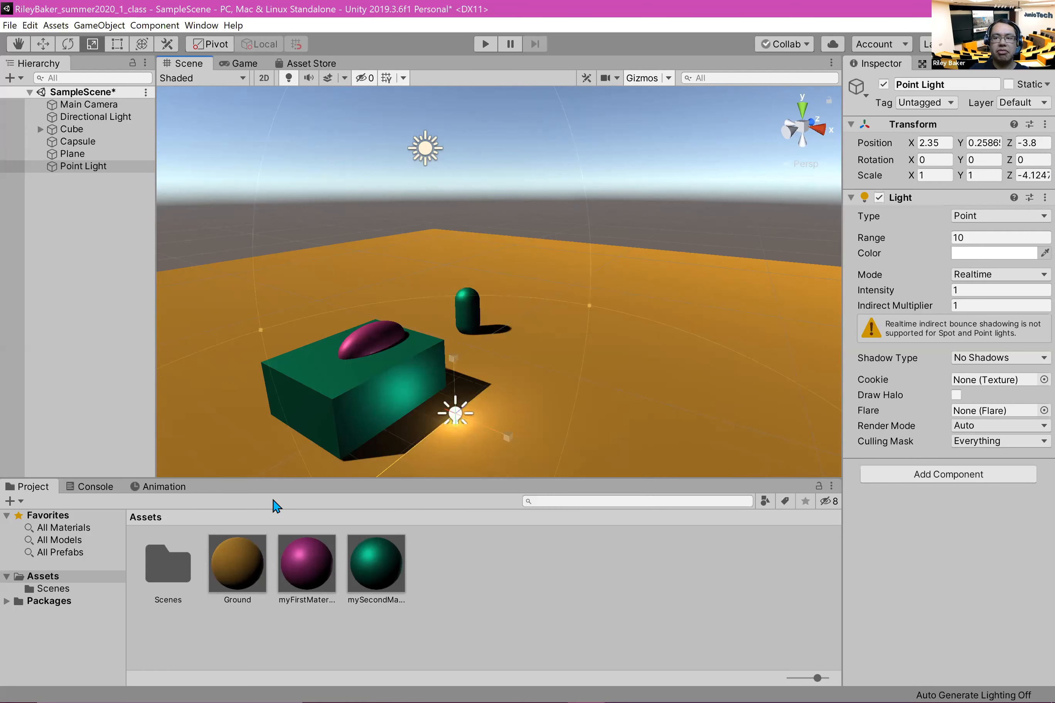
{"action": "left_click_drag", "start_coordinate": [567, 367], "coordinate": [550, 373]}
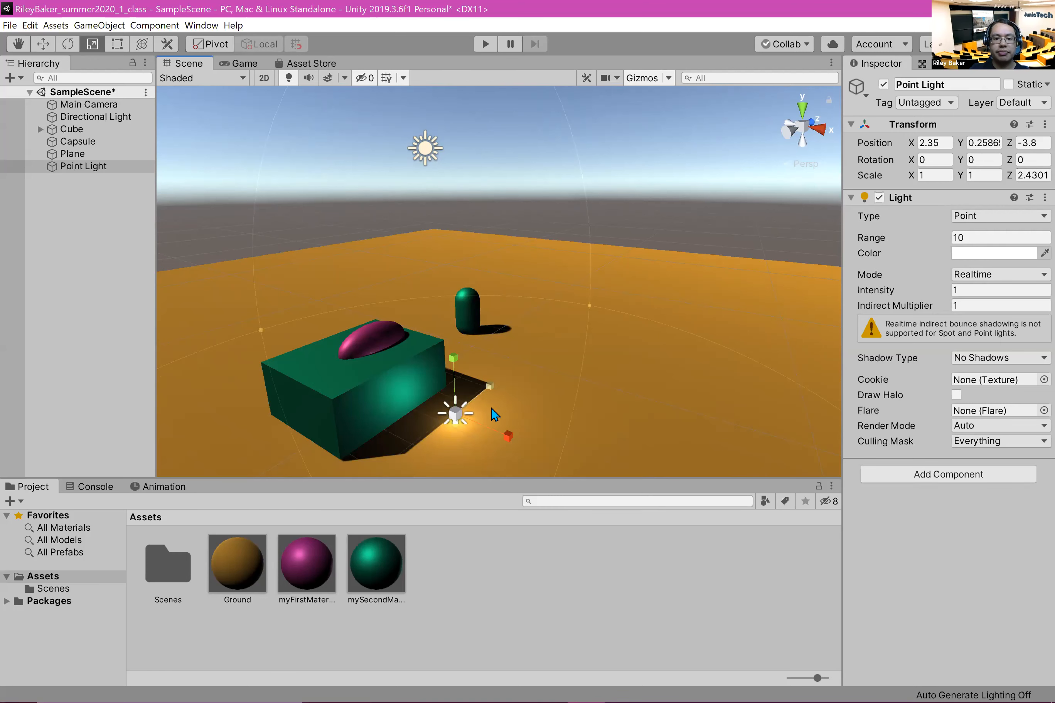
Step: Rotate the point light freely to about X 3.8, Y -36.4, Z 5.13
{"action": "key", "text": "e"}
{"action": "left_click_drag", "start_coordinate": [446, 359], "coordinate": [574, 474]}
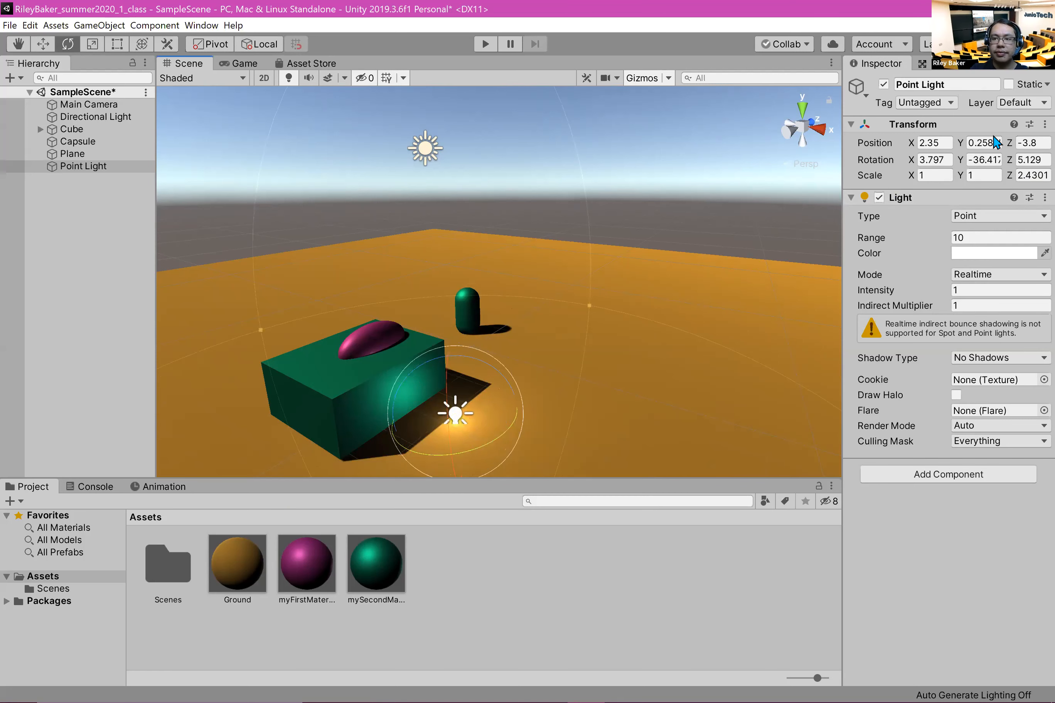
Step: Reset the point light's rotation to 0 on all three axes and its Z scale to 1
{"action": "left_click_drag", "start_coordinate": [931, 157], "coordinate": [788, 158]}
{"action": "type", "text": "0"}
{"action": "left_click_drag", "start_coordinate": [982, 159], "coordinate": [961, 165]}
{"action": "type", "text": "00"}
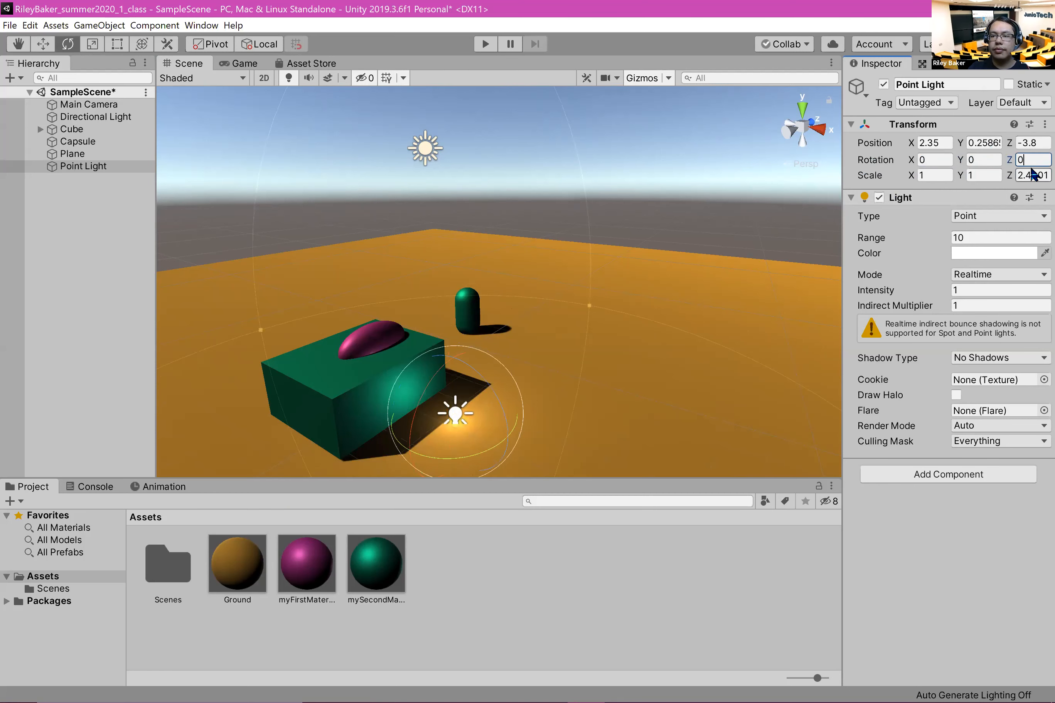
{"action": "left_click_drag", "start_coordinate": [1040, 175], "coordinate": [971, 178]}
{"action": "type", "text": "1"}
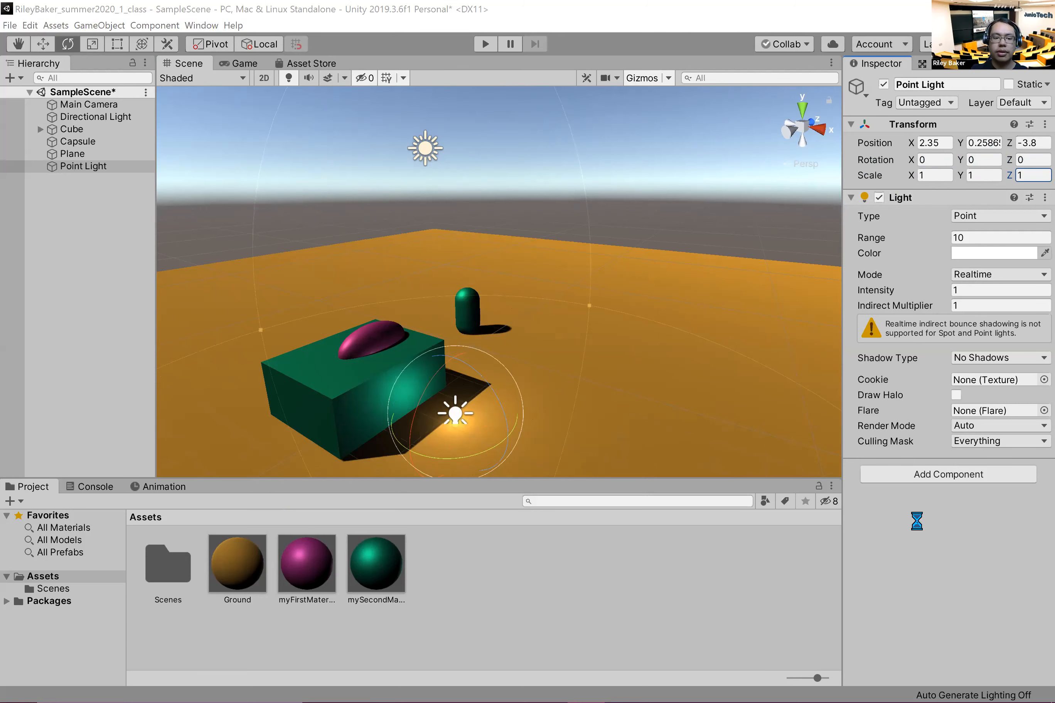
Step: Move the point light away from the cube onto the open ground, to about X 2.31 and Z 3.84
{"action": "left_click", "coordinate": [50, 44]}
{"action": "left_click_drag", "start_coordinate": [487, 387], "coordinate": [595, 409]}
{"action": "left_click_drag", "start_coordinate": [562, 370], "coordinate": [631, 333]}
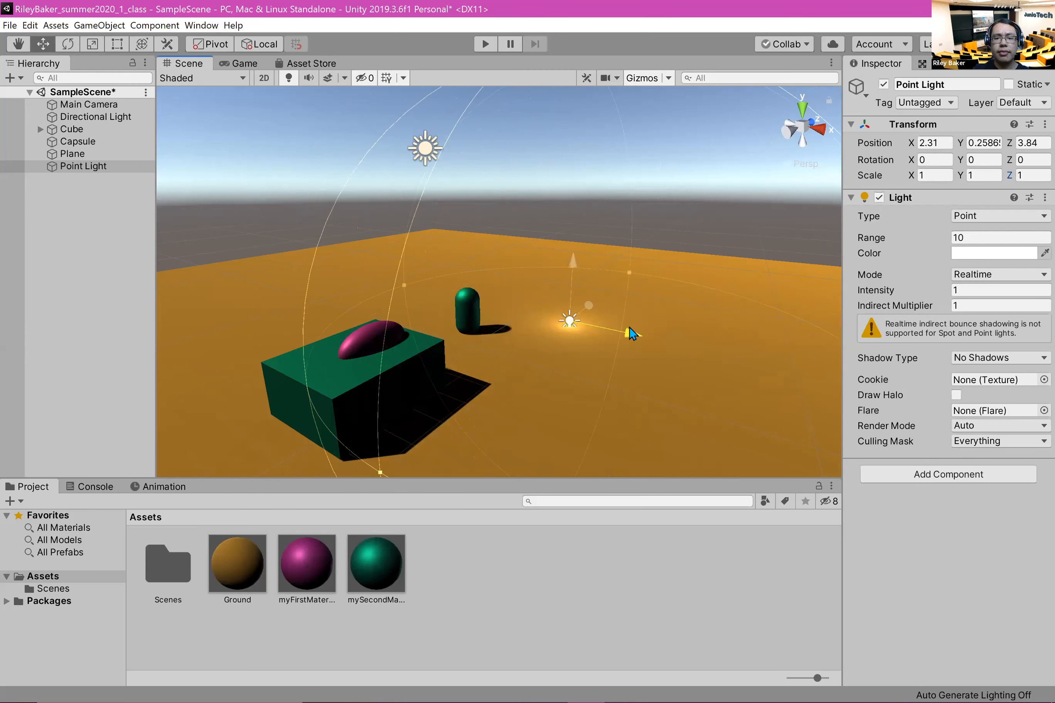
Step: Reselect the point light in the scene and raise its range to about 10.25
{"action": "left_click", "coordinate": [597, 340]}
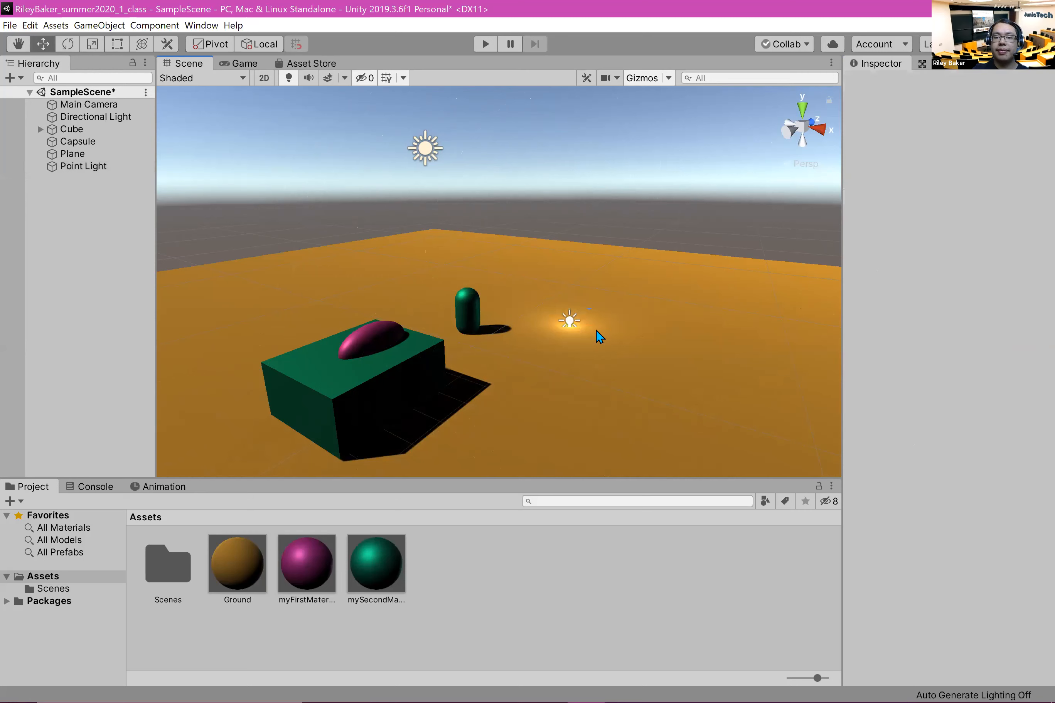
{"action": "left_click", "coordinate": [569, 323]}
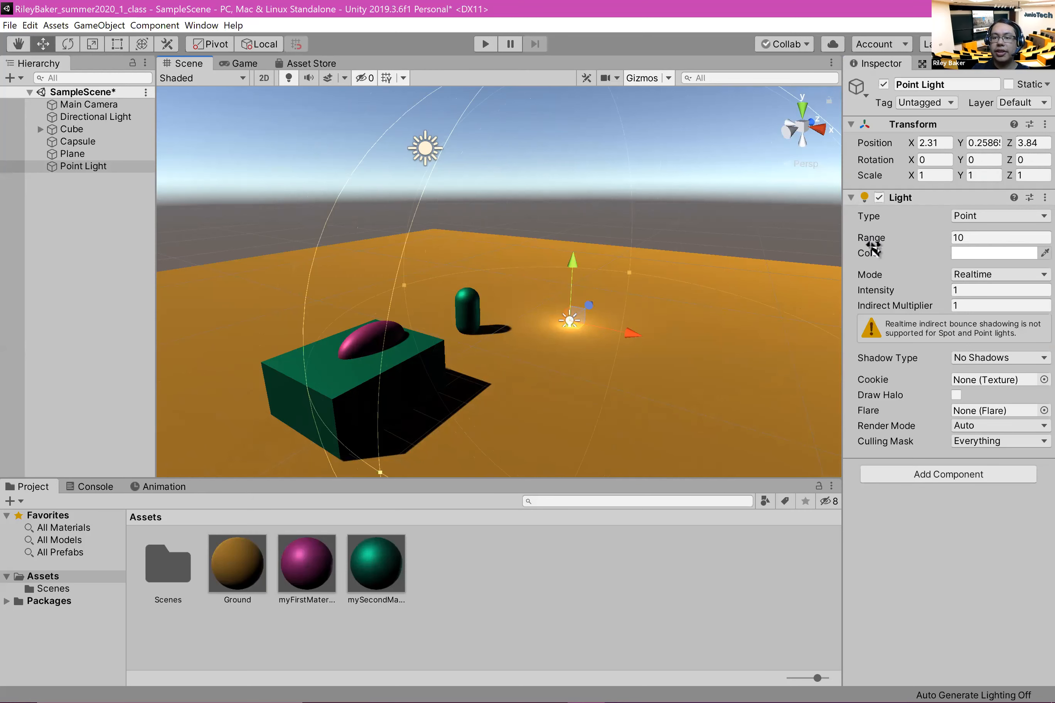
{"action": "left_click_drag", "start_coordinate": [876, 239], "coordinate": [756, 303]}
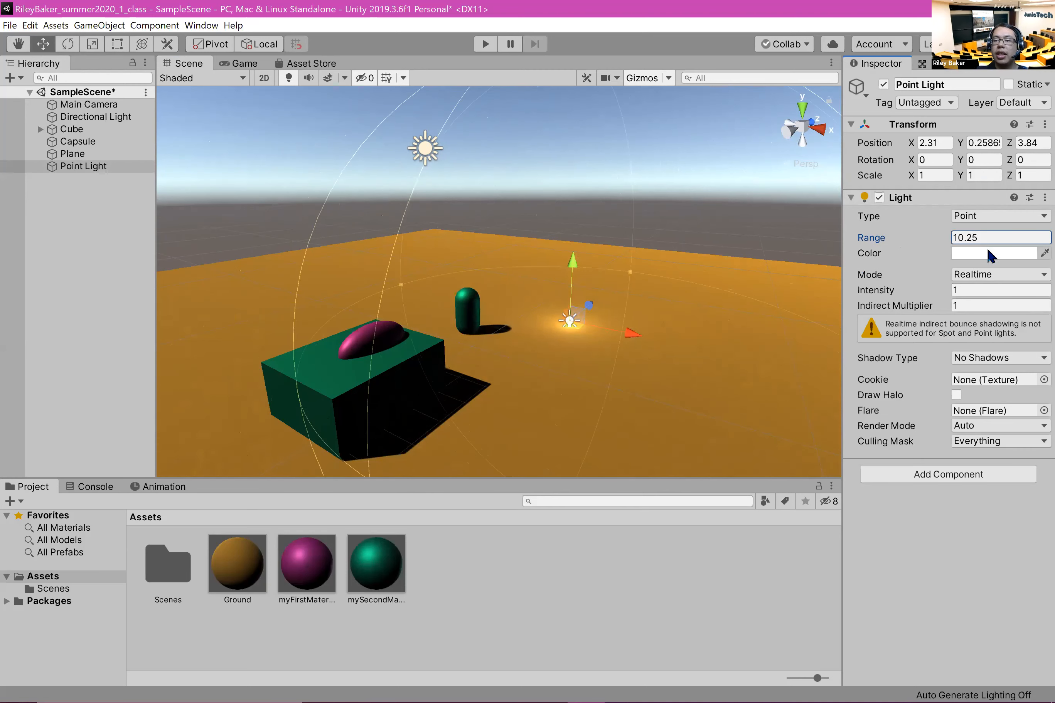
Step: Change the point light's color to green and move it back beside the cube, to about Z -4.06
{"action": "left_click", "coordinate": [985, 254]}
{"action": "left_click_drag", "start_coordinate": [142, 129], "coordinate": [132, 128]}
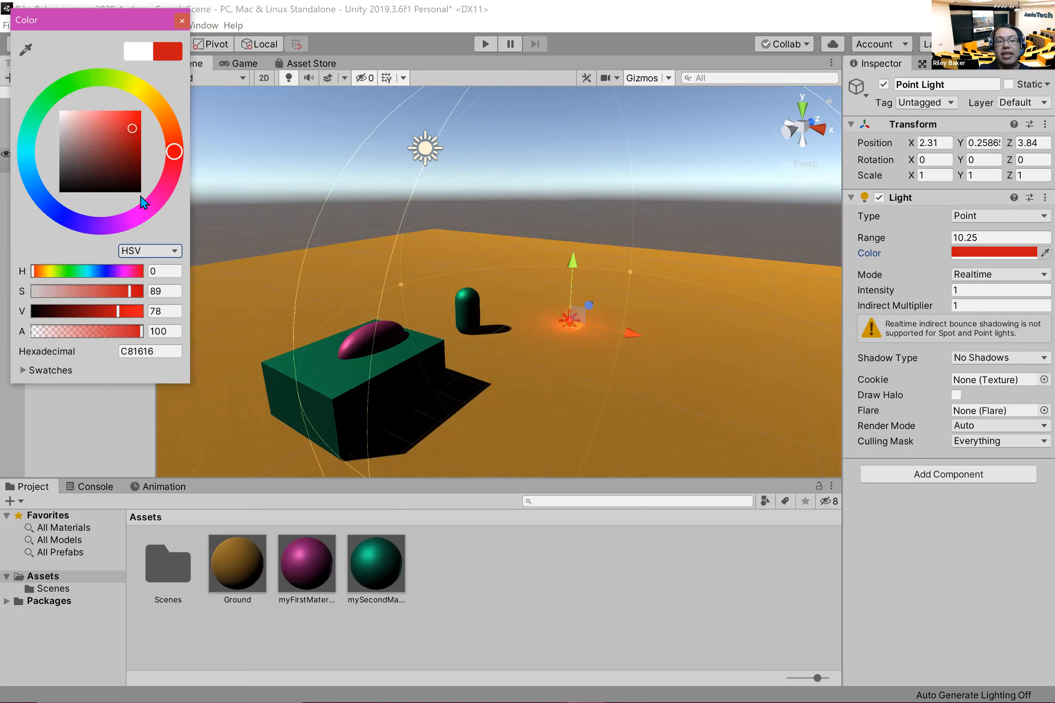
{"action": "left_click_drag", "start_coordinate": [121, 232], "coordinate": [78, 2]}
{"action": "left_click", "coordinate": [521, 362]}
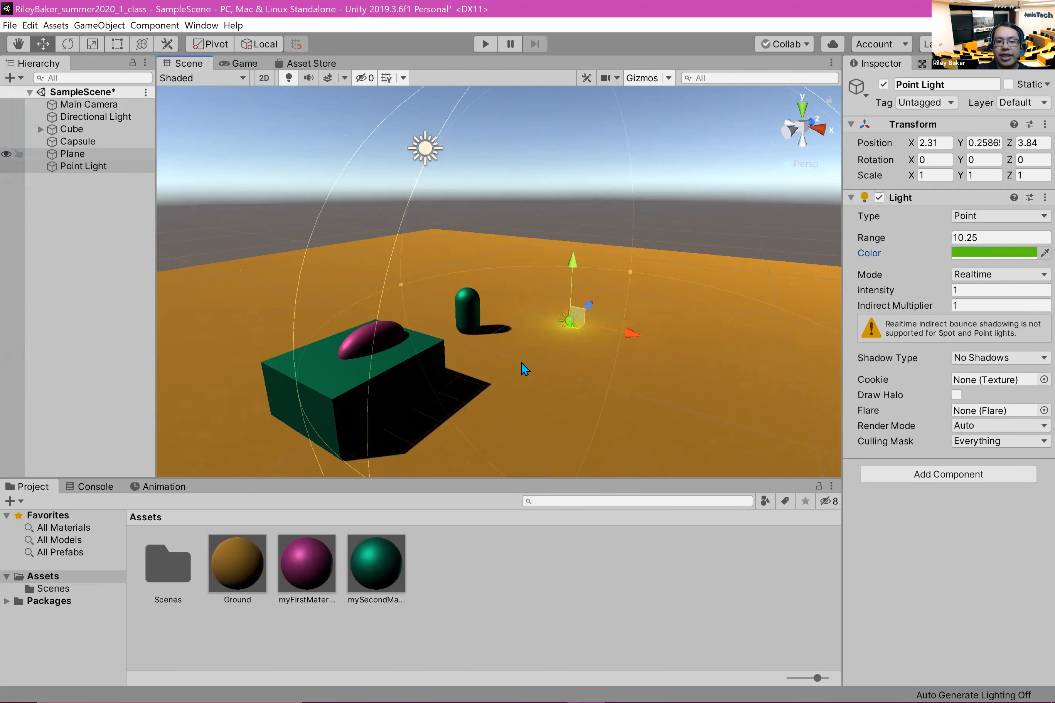
{"action": "left_click_drag", "start_coordinate": [588, 305], "coordinate": [563, 374]}
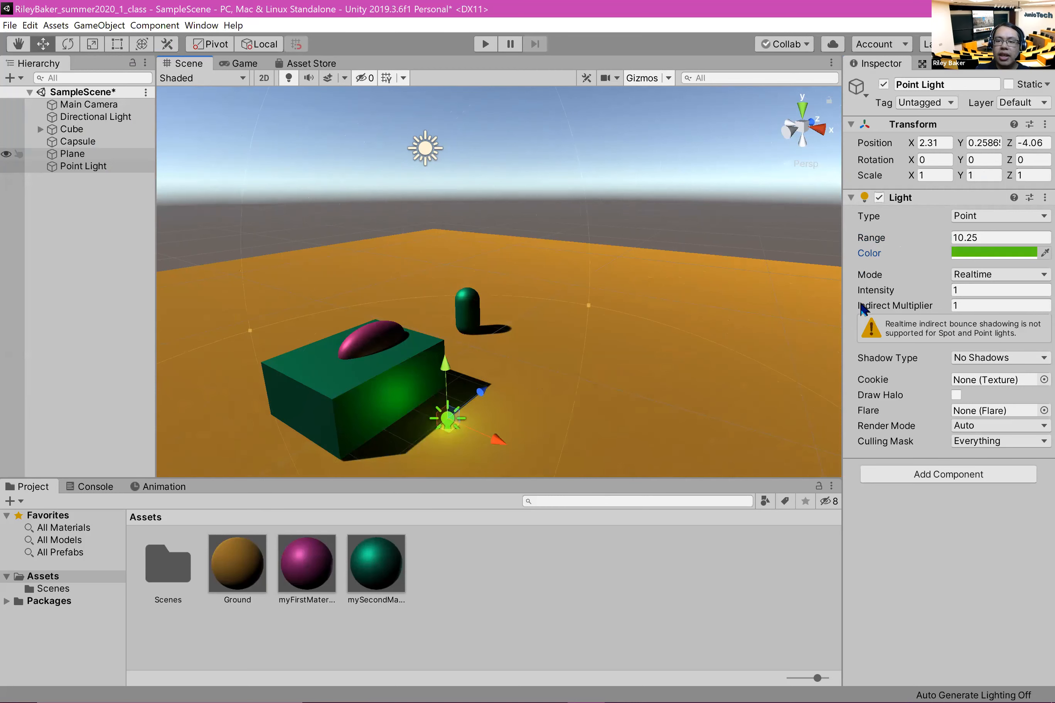
Step: Try a point light intensity of about 2.08 and set it back to 1
{"action": "mouse_move", "coordinate": [869, 288]}
{"action": "left_mouse_down"}
{"action": "mouse_move", "coordinate": [940, 285]}
{"action": "mouse_move", "coordinate": [880, 293]}
{"action": "left_mouse_up"}
{"action": "left_click", "coordinate": [994, 295]}
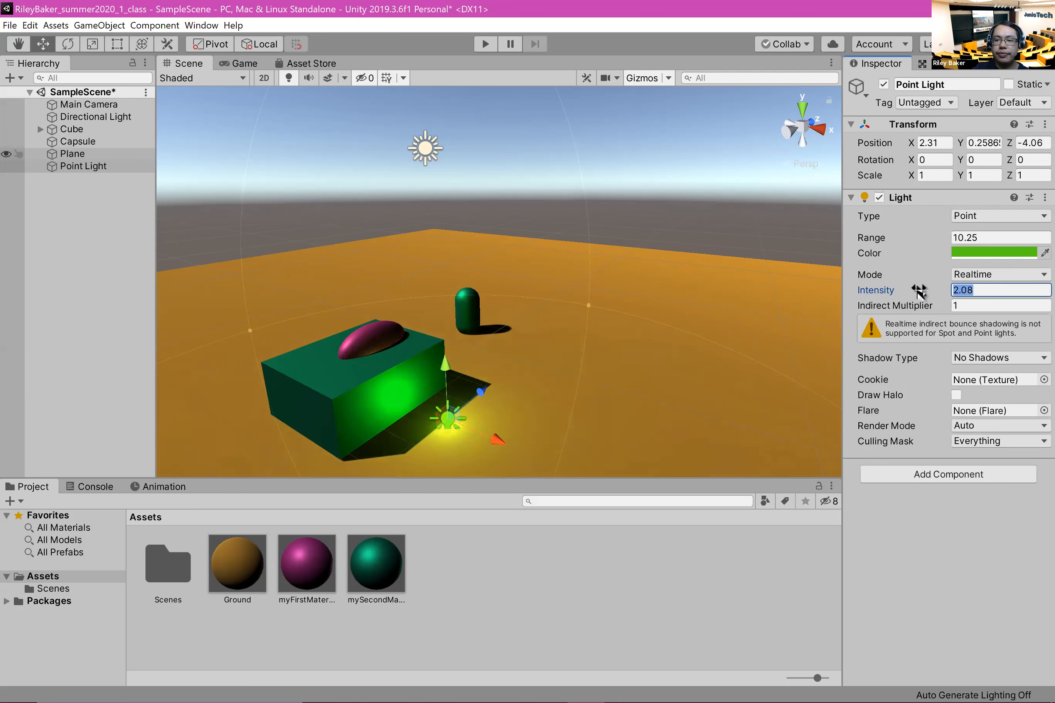
{"action": "type", "text": "1"}
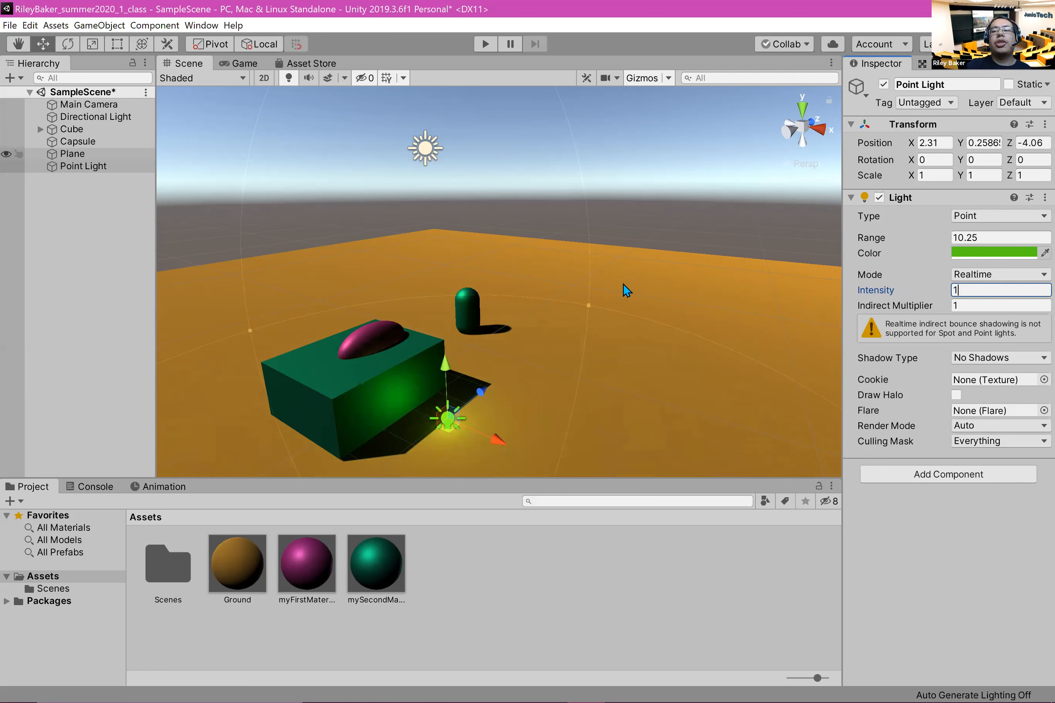
Step: Set the point light's range to 10, nudge the light to about Z -3.98, and deselect it
{"action": "left_click", "coordinate": [1003, 234]}
{"action": "type", "text": "10"}
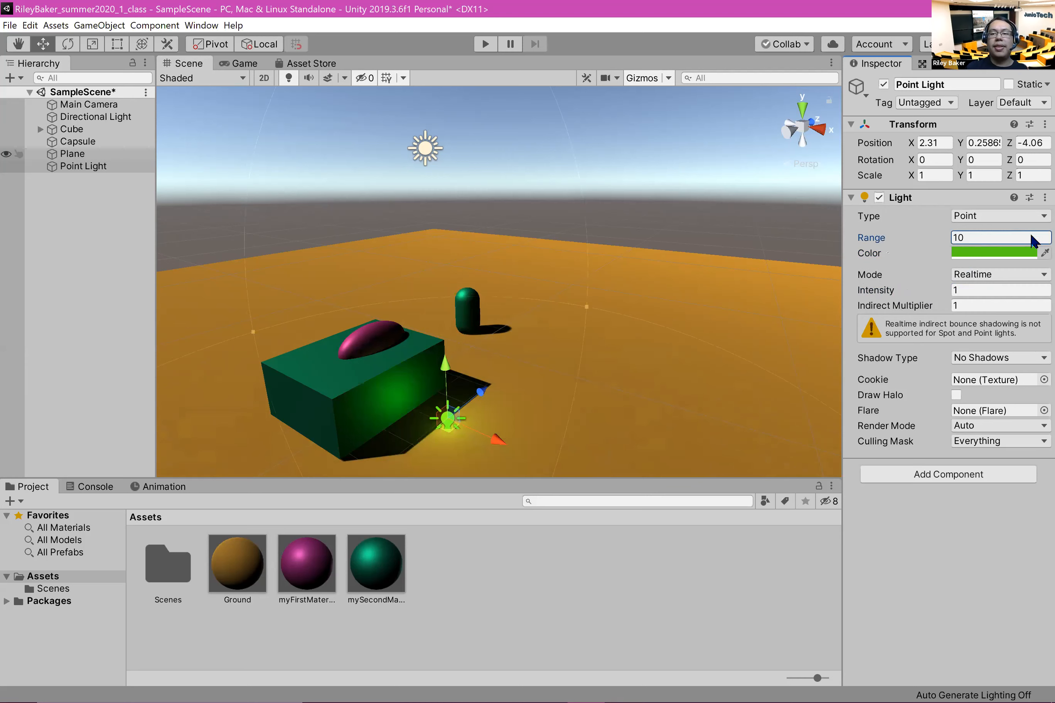
{"action": "left_click_drag", "start_coordinate": [474, 396], "coordinate": [504, 410]}
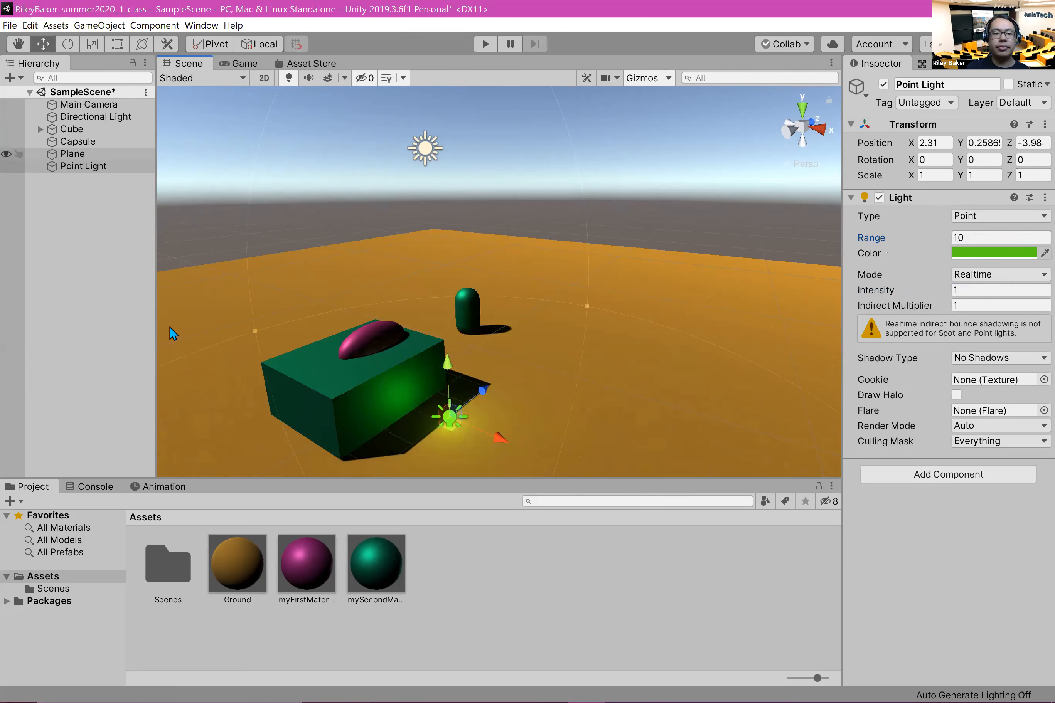
{"action": "left_click", "coordinate": [99, 271]}
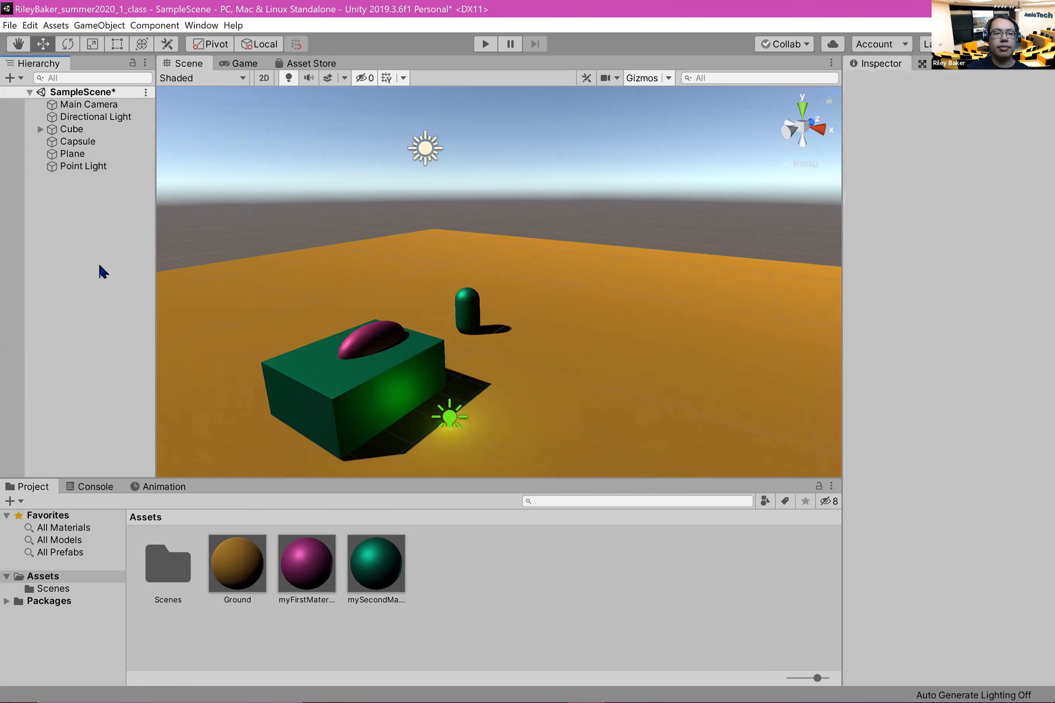
Step: Try a different intensity on the directional light and set it back to 1
{"action": "left_click", "coordinate": [132, 118]}
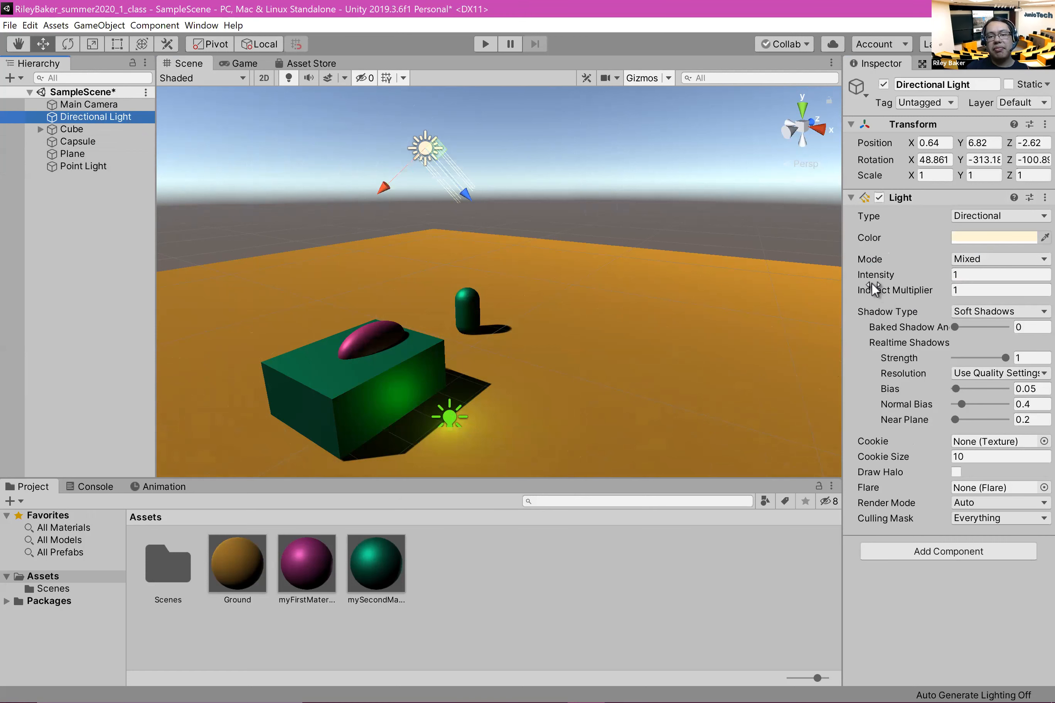
{"action": "left_click_drag", "start_coordinate": [890, 271], "coordinate": [917, 281]}
{"action": "left_click_drag", "start_coordinate": [1008, 290], "coordinate": [911, 271]}
{"action": "type", "text": "1"}
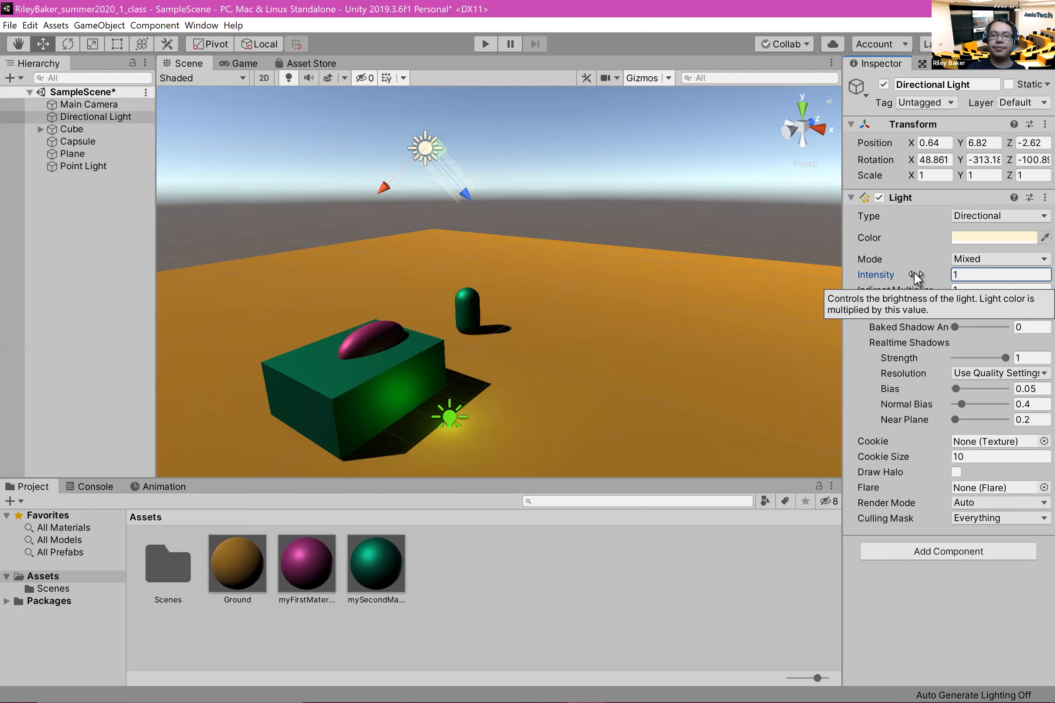
{"action": "left_click", "coordinate": [11, 340]}
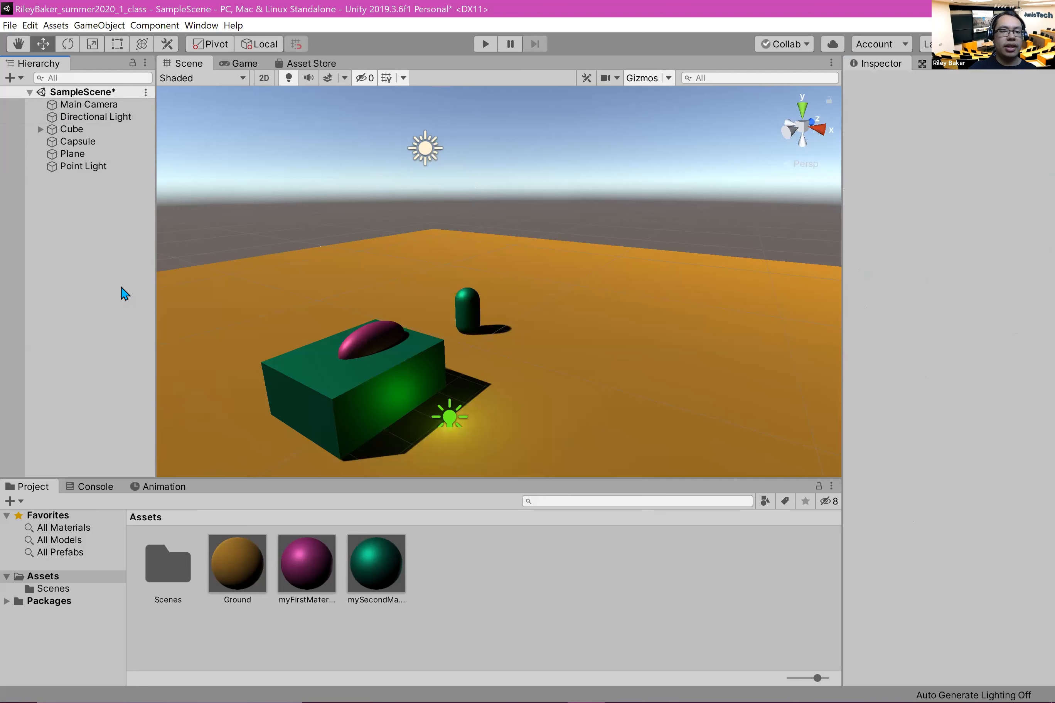
Step: Add a spotlight to the scene
{"action": "right_click", "coordinate": [55, 247]}
{"action": "mouse_move", "coordinate": [135, 432]}
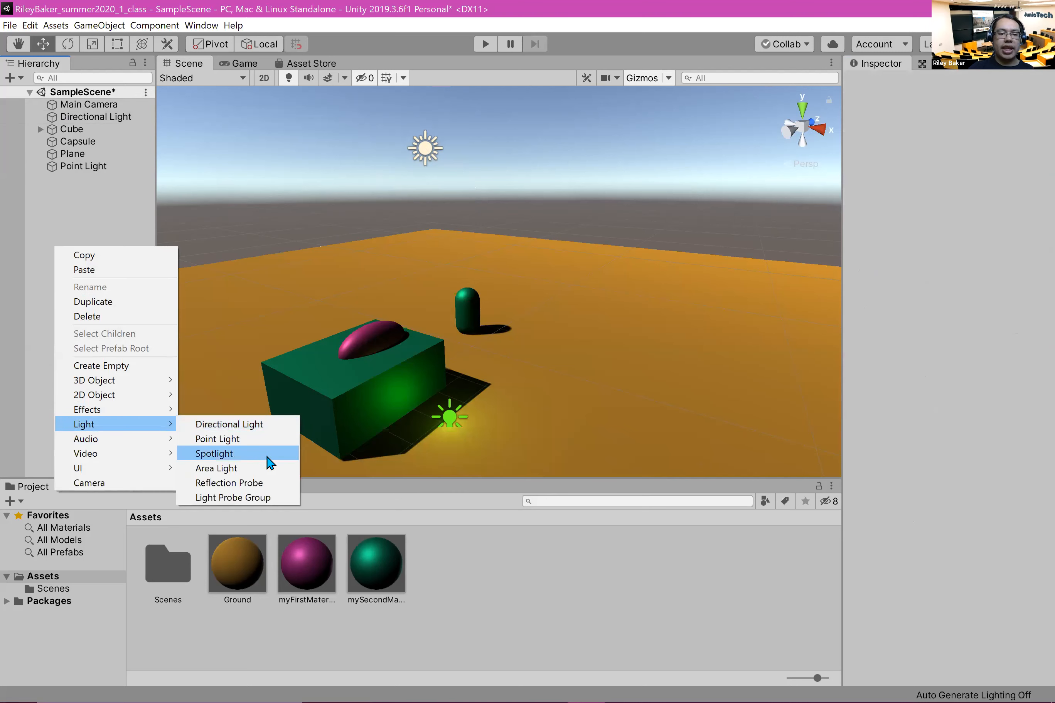
{"action": "left_click", "coordinate": [294, 454]}
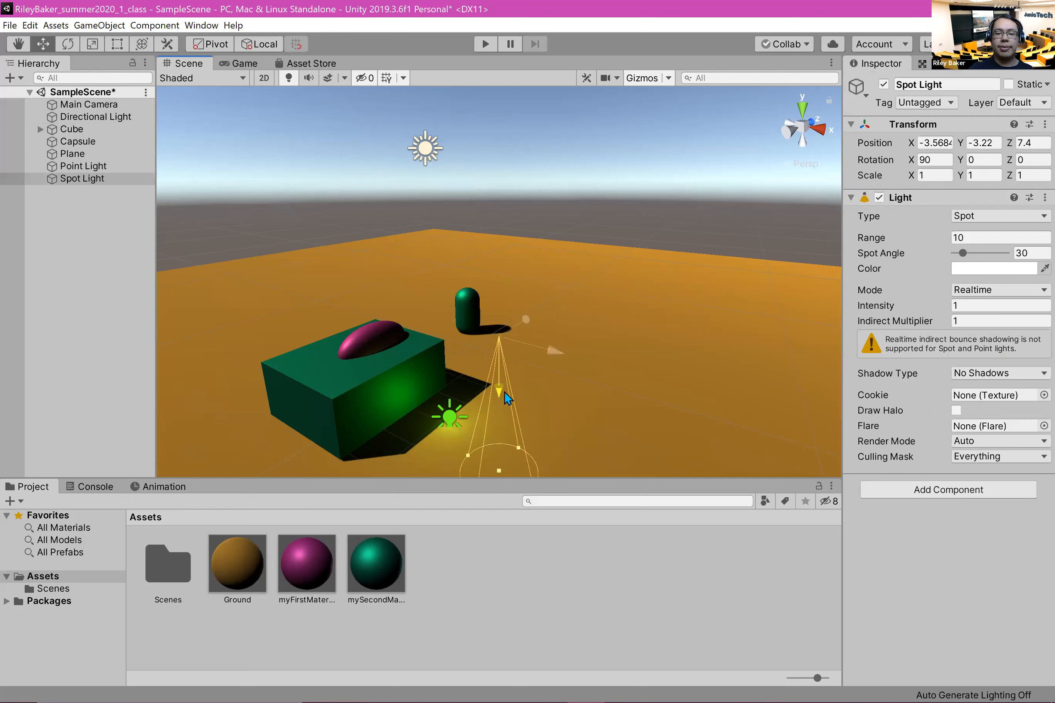
Step: Move the spotlight above the open ground away from the cube, to about X 7.91, Y 4.54, Z -2.48
{"action": "left_click_drag", "start_coordinate": [499, 338], "coordinate": [502, 294]}
{"action": "left_click_drag", "start_coordinate": [541, 229], "coordinate": [613, 257]}
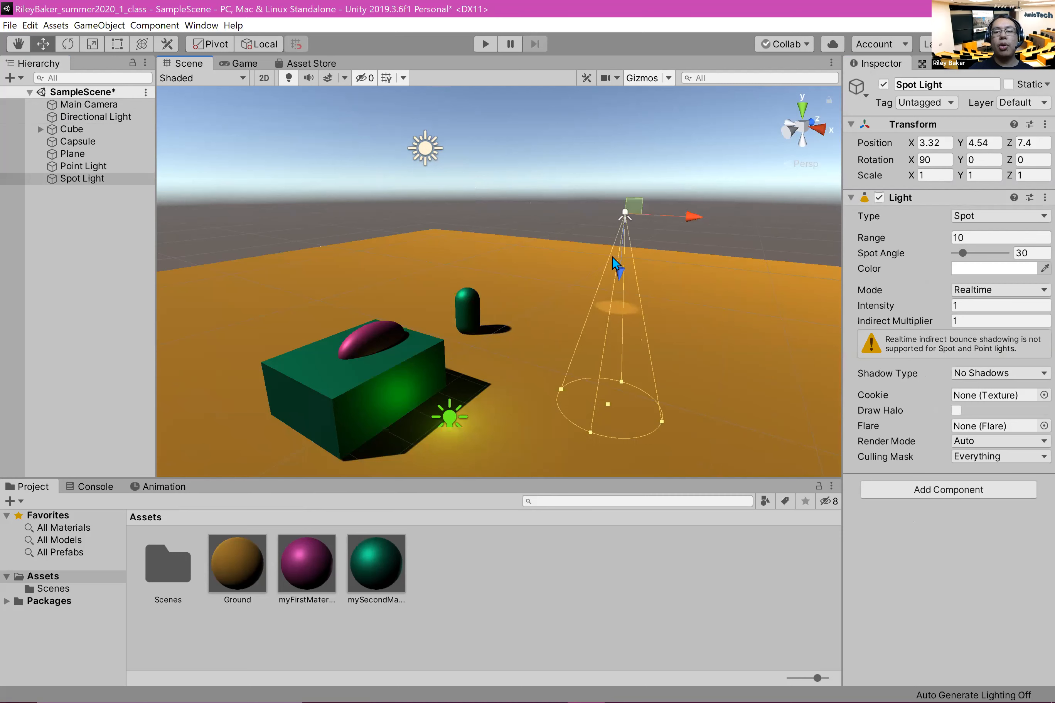
{"action": "middle_click_drag", "start_coordinate": [657, 321], "coordinate": [415, 403]}
{"action": "left_click_drag", "start_coordinate": [377, 306], "coordinate": [269, 323]}
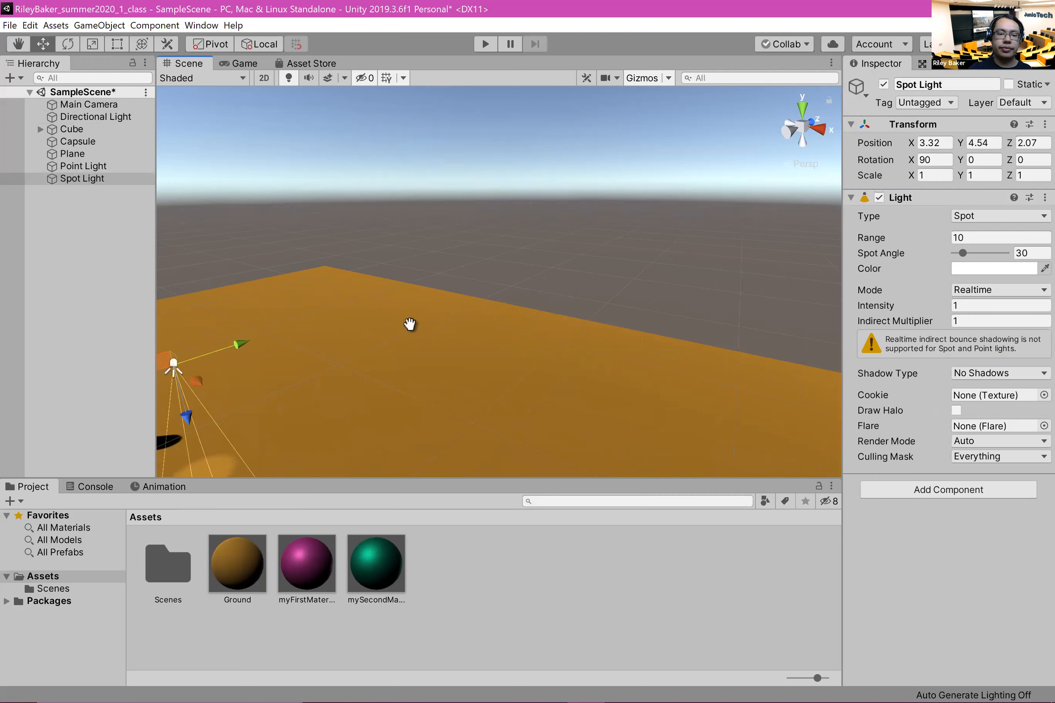
{"action": "middle_click_drag", "start_coordinate": [412, 323], "coordinate": [469, 287]}
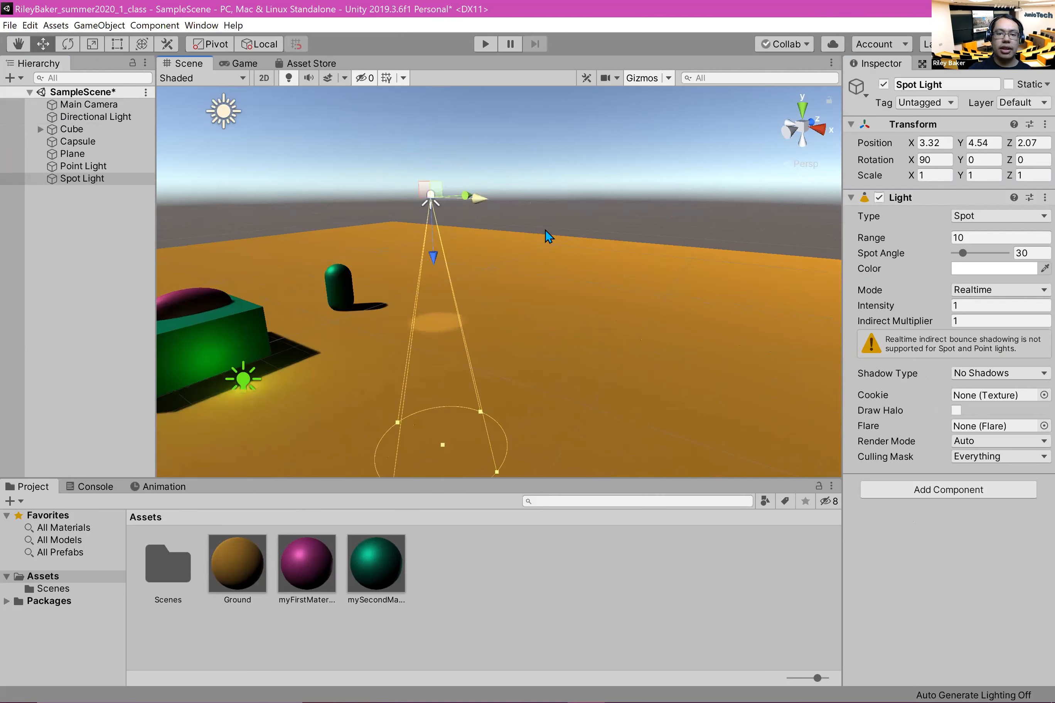
{"action": "left_click_drag", "start_coordinate": [545, 229], "coordinate": [571, 268]}
{"action": "left_click_drag", "start_coordinate": [580, 195], "coordinate": [478, 210]}
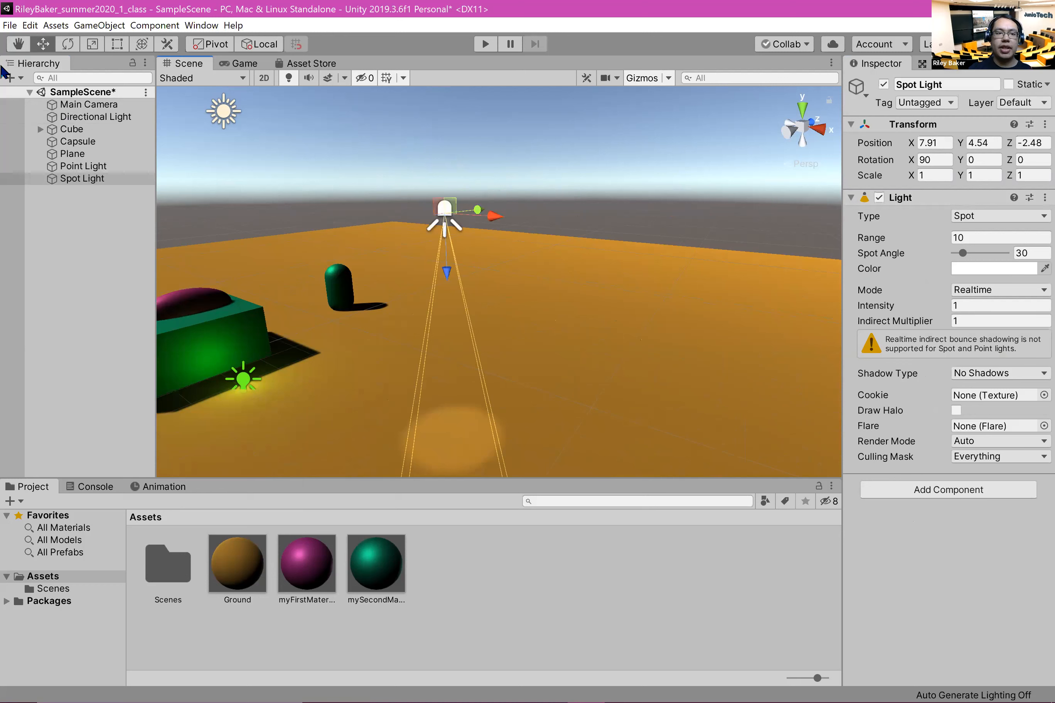
Step: Tilt the spotlight to about X 30.59 and set its intensity to about 8.53 and range to about 17.62
{"action": "left_click", "coordinate": [67, 44]}
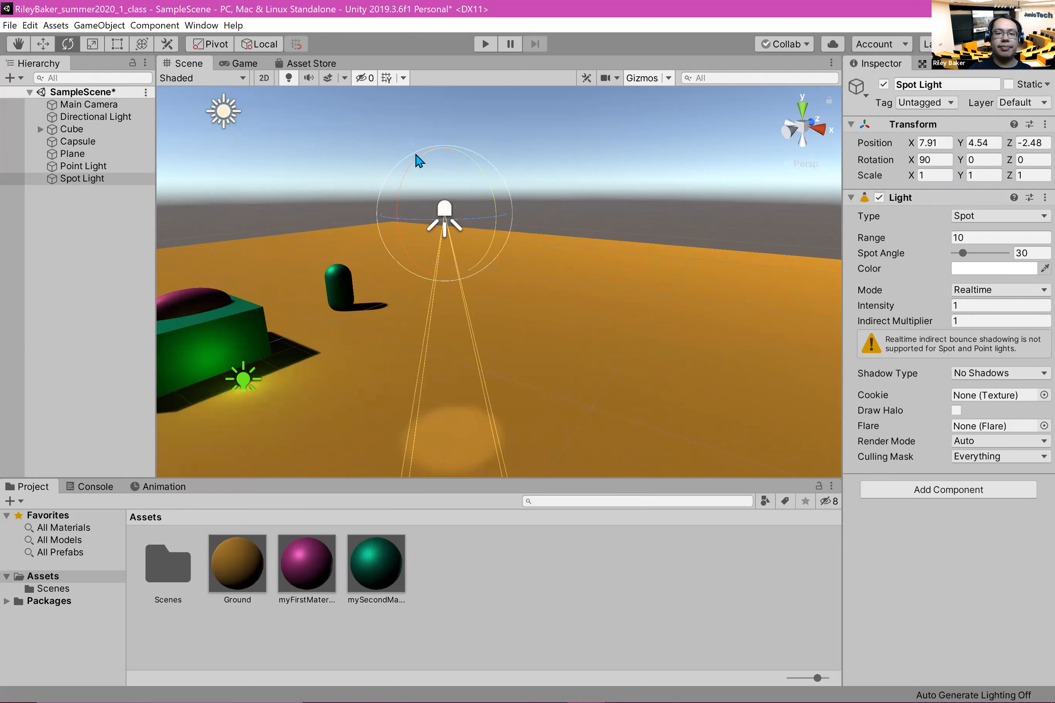
{"action": "left_click_drag", "start_coordinate": [412, 167], "coordinate": [356, 211]}
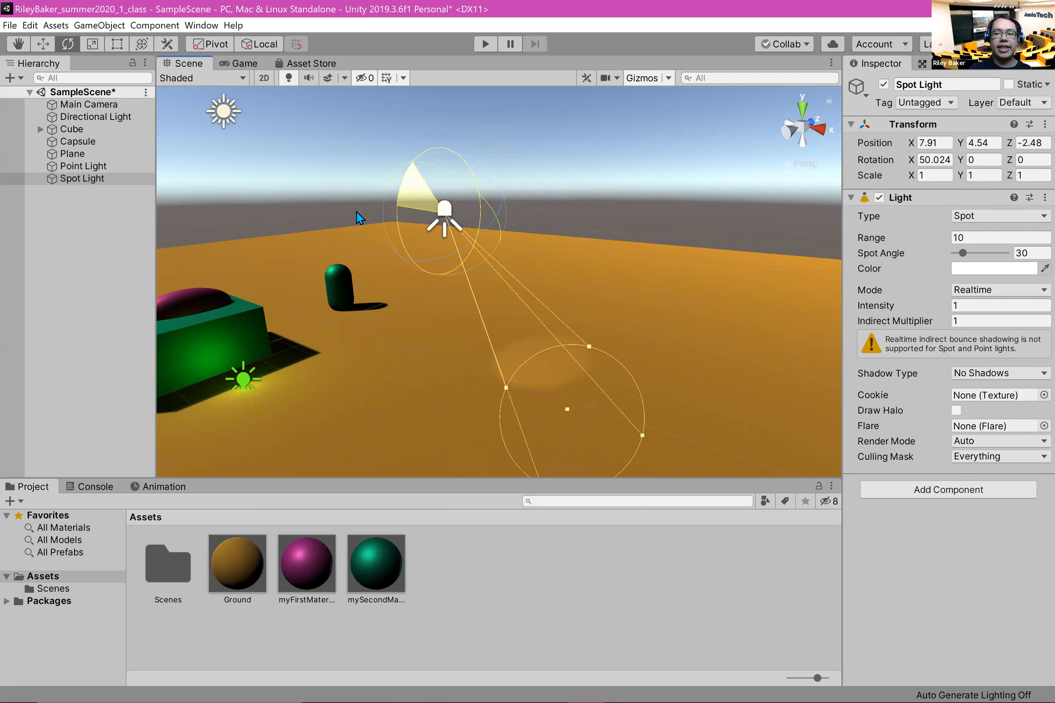
{"action": "left_click_drag", "start_coordinate": [882, 312], "coordinate": [271, 240]}
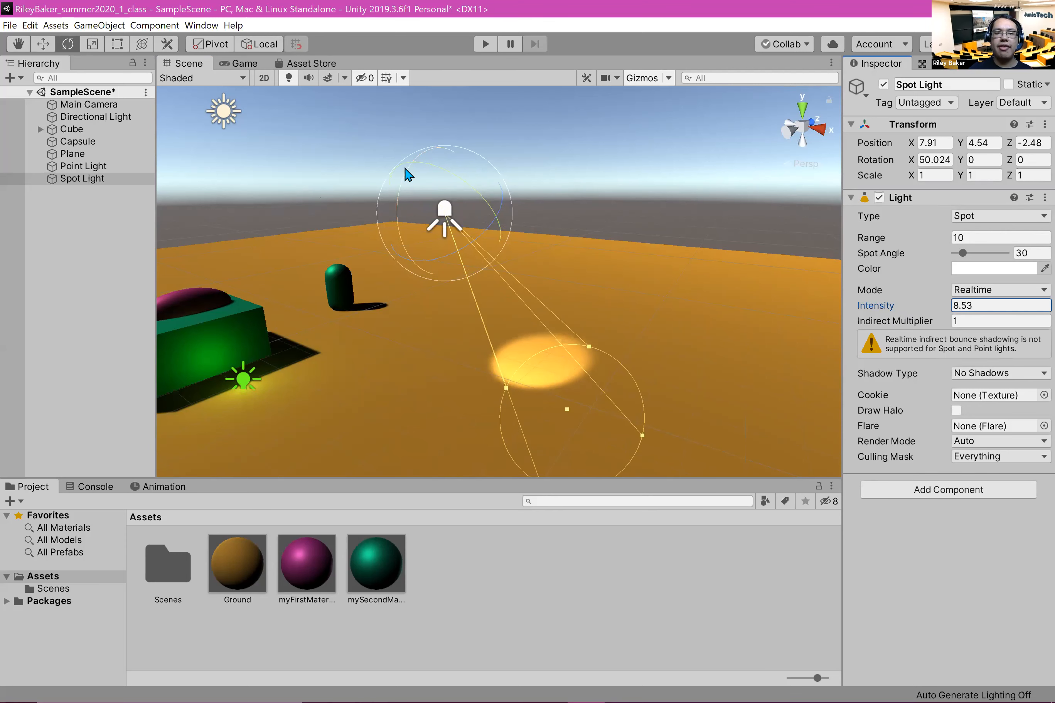
{"action": "left_click_drag", "start_coordinate": [414, 169], "coordinate": [384, 176]}
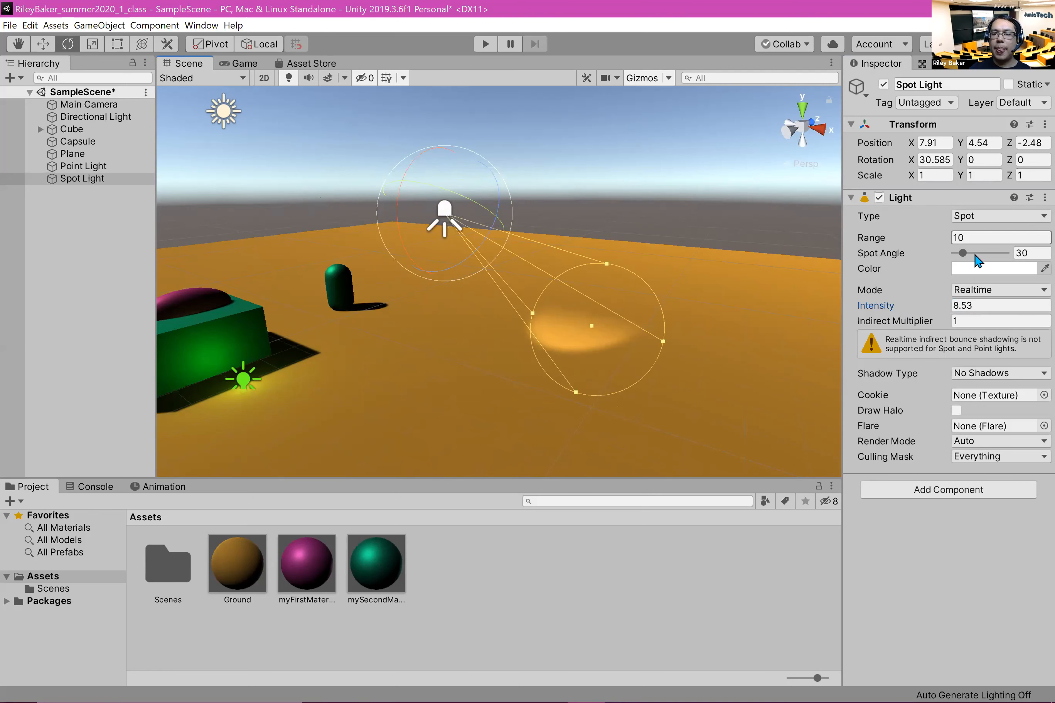
{"action": "left_click_drag", "start_coordinate": [874, 239], "coordinate": [23, 280]}
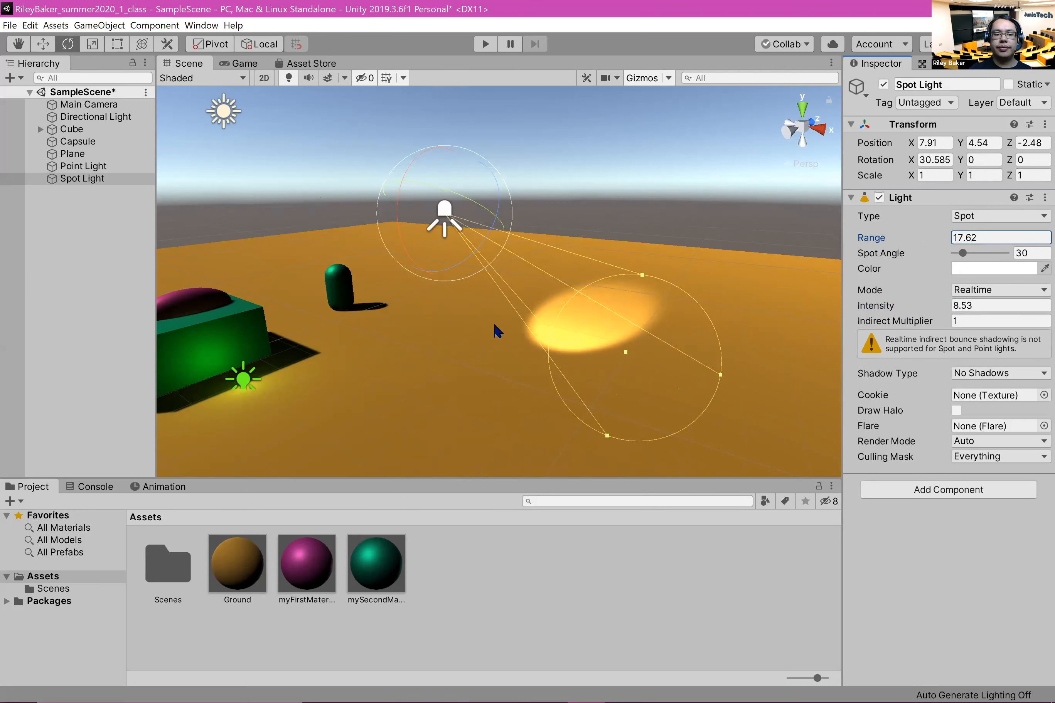
Step: Lower the spotlight toward the ground, to about Y 2.18 and Z -3.87, and widen its spot angle to 68
{"action": "left_click", "coordinate": [43, 43]}
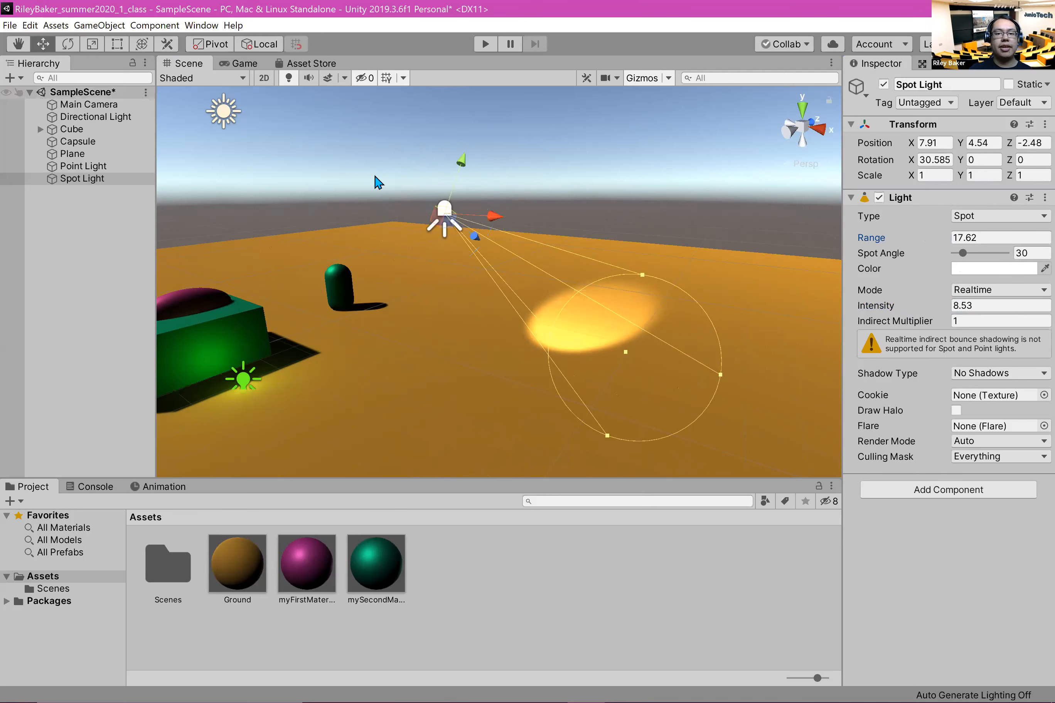
{"action": "left_click_drag", "start_coordinate": [468, 163], "coordinate": [414, 294]}
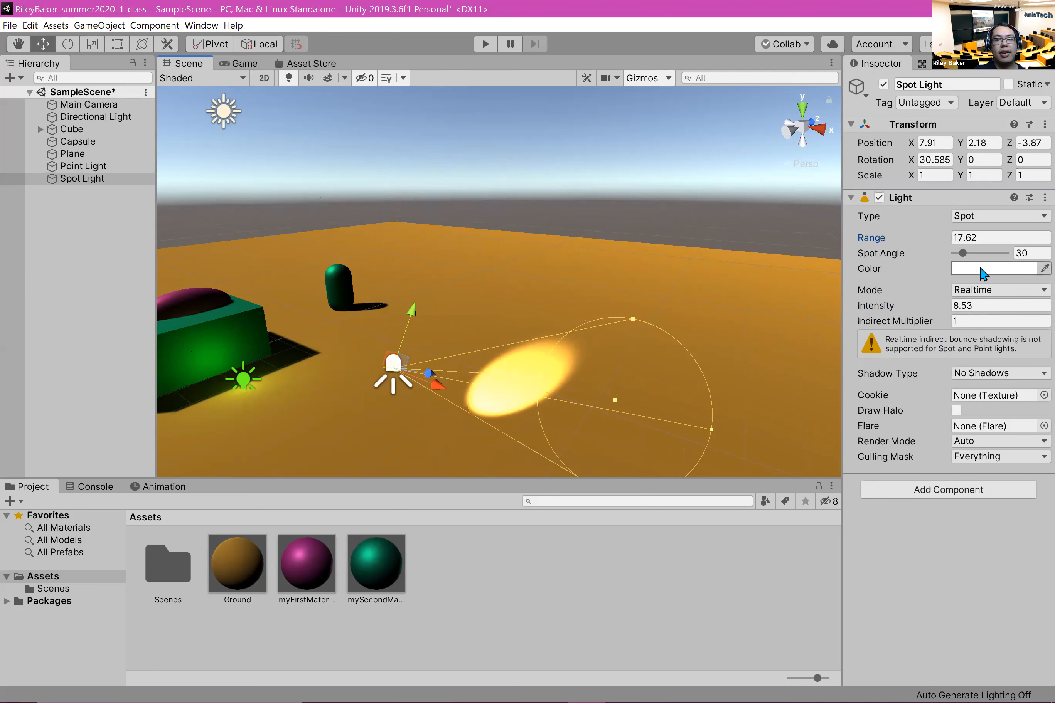
{"action": "left_click_drag", "start_coordinate": [963, 256], "coordinate": [973, 264]}
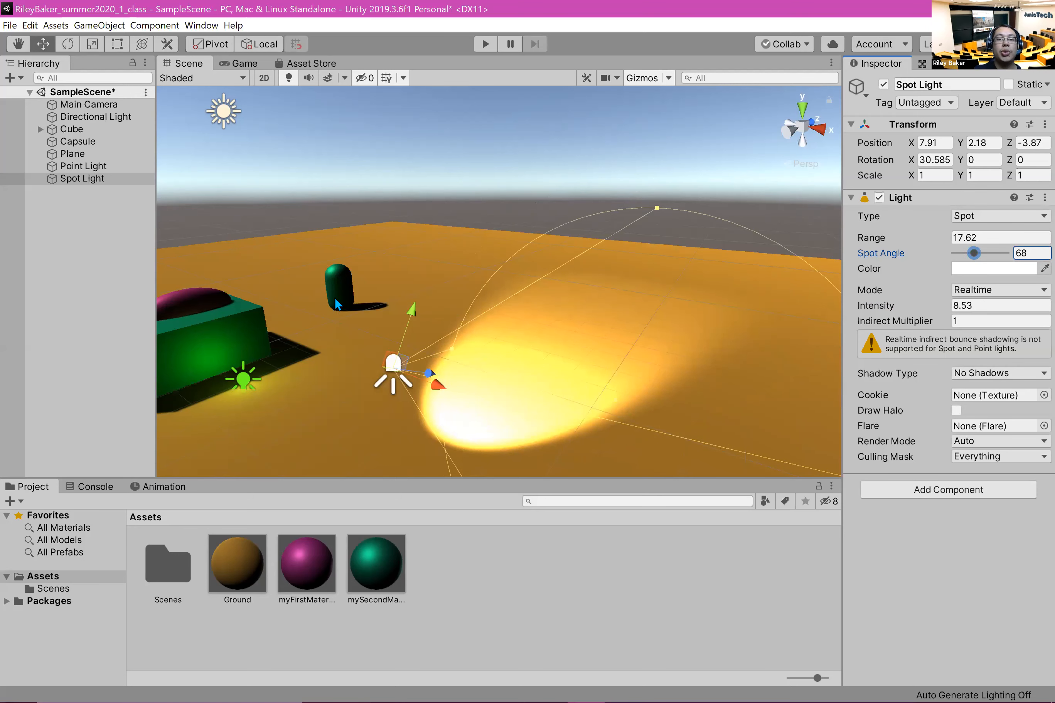
Step: Examine the light types that can be added to the scene, without adding one
{"action": "middle_click_drag", "start_coordinate": [286, 328], "coordinate": [367, 325]}
{"action": "scroll", "coordinate": [409, 331], "scroll_direction": "up", "scroll_amount": 1}
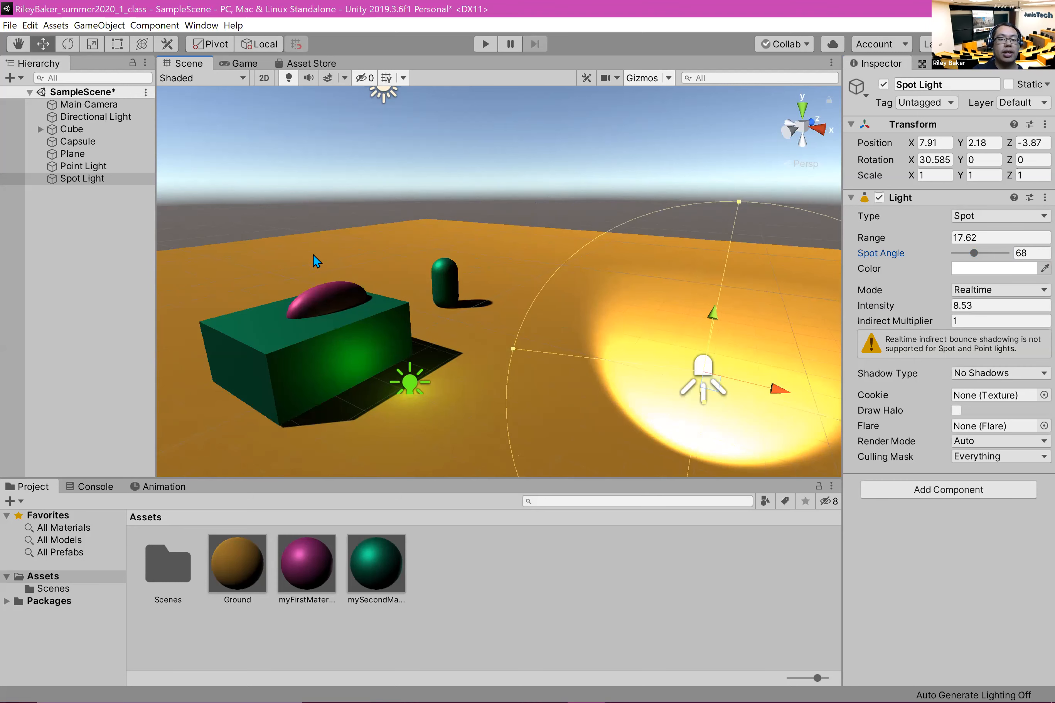
{"action": "scroll", "coordinate": [324, 265], "scroll_direction": "up", "scroll_amount": 1}
{"action": "right_click", "coordinate": [28, 225]}
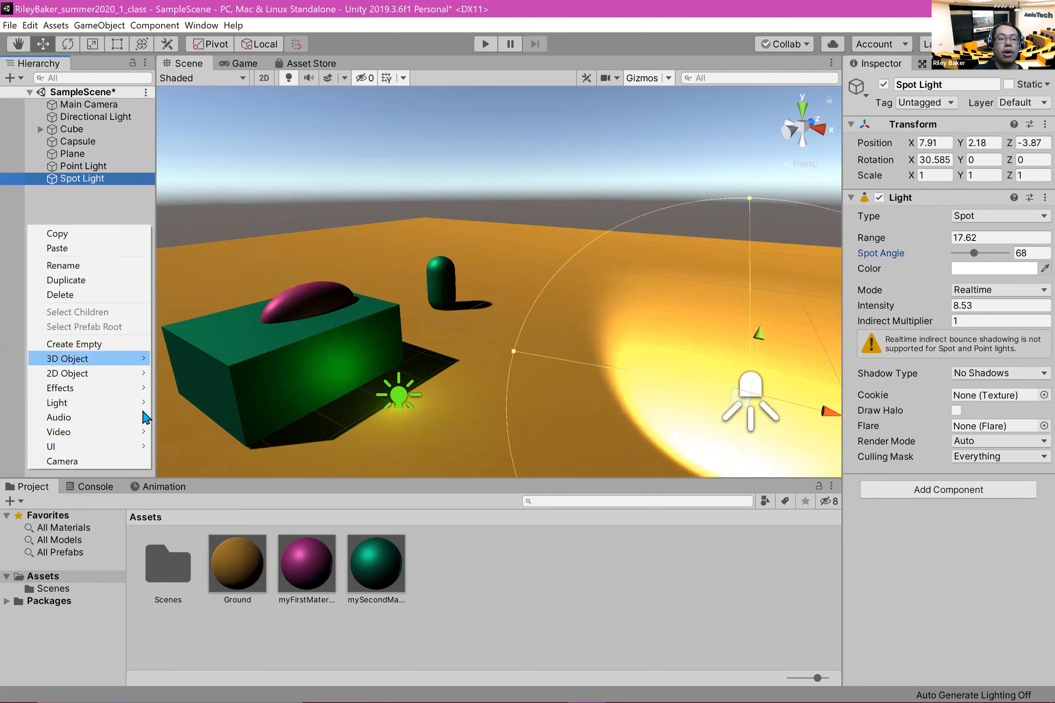
{"action": "mouse_move", "coordinate": [91, 403]}
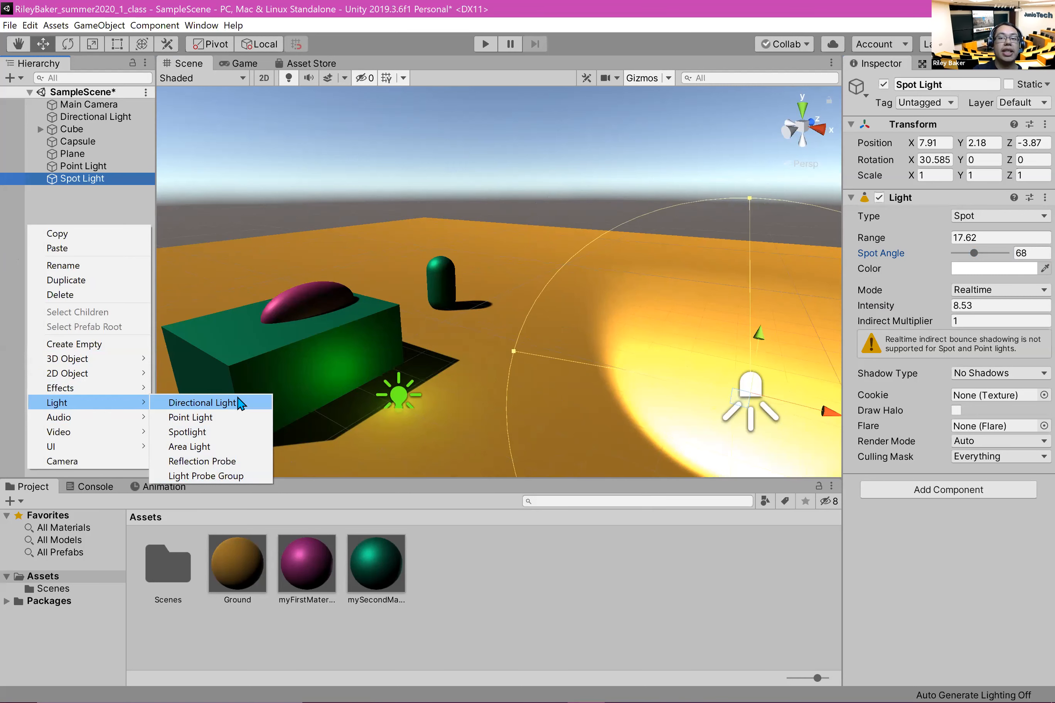
{"action": "left_click", "coordinate": [907, 8]}
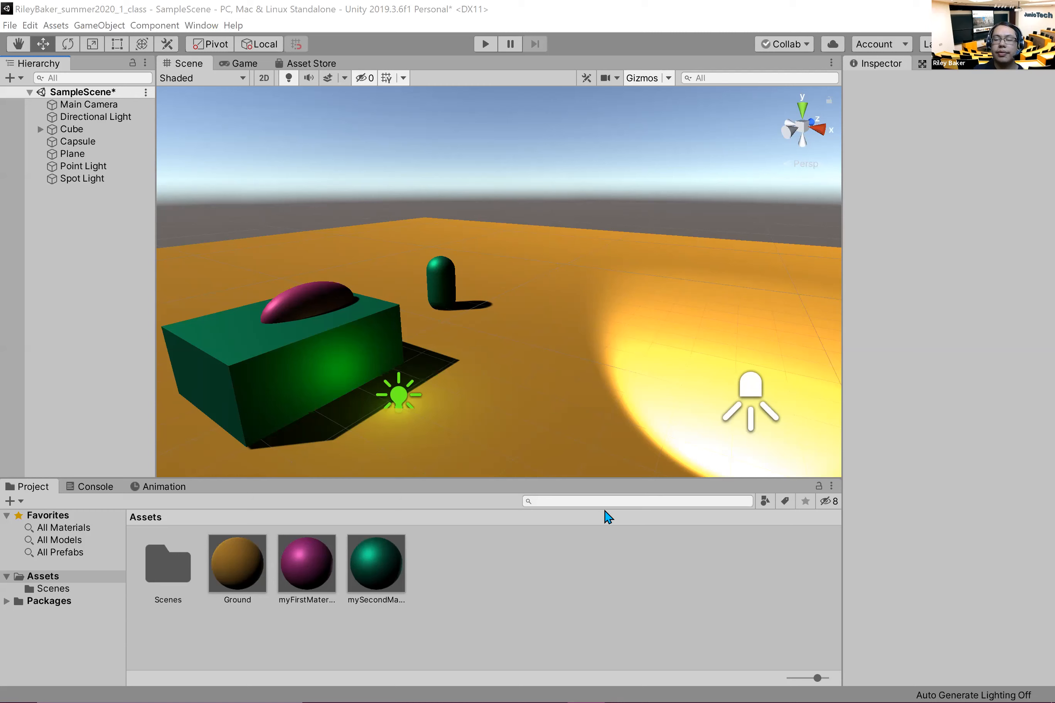
{"action": "left_click", "coordinate": [575, 680]}
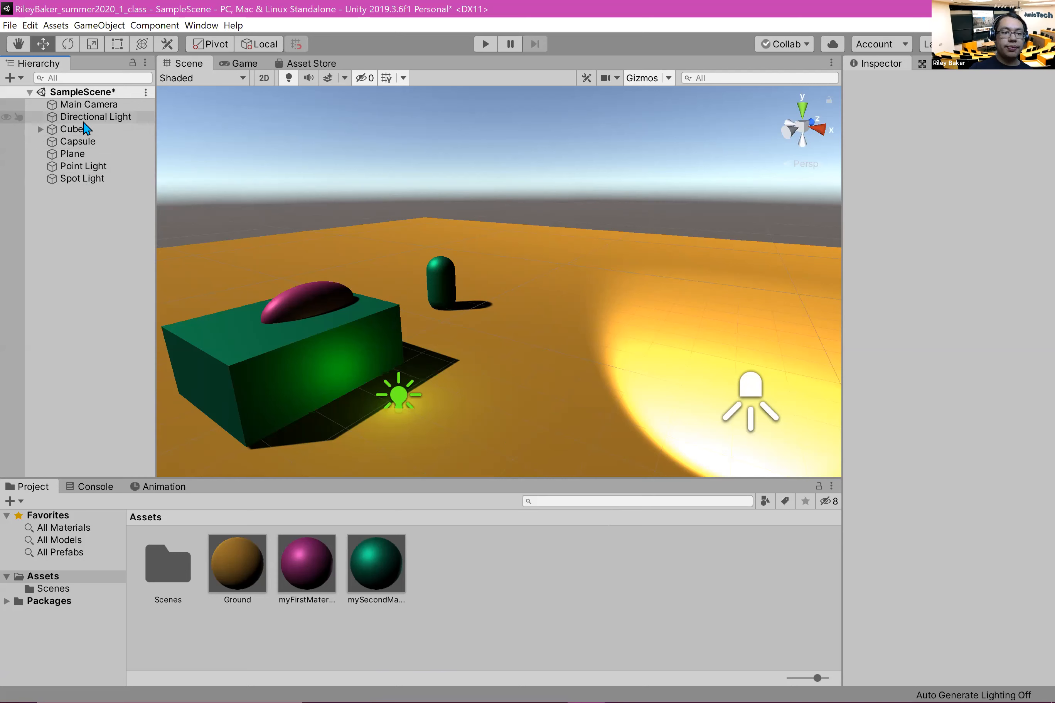
Step: Raise the Main Camera and shift it sideways along X, to about X 1.97, Y 4.58, Z -10
{"action": "scroll", "coordinate": [359, 272], "scroll_direction": "down", "scroll_amount": 8}
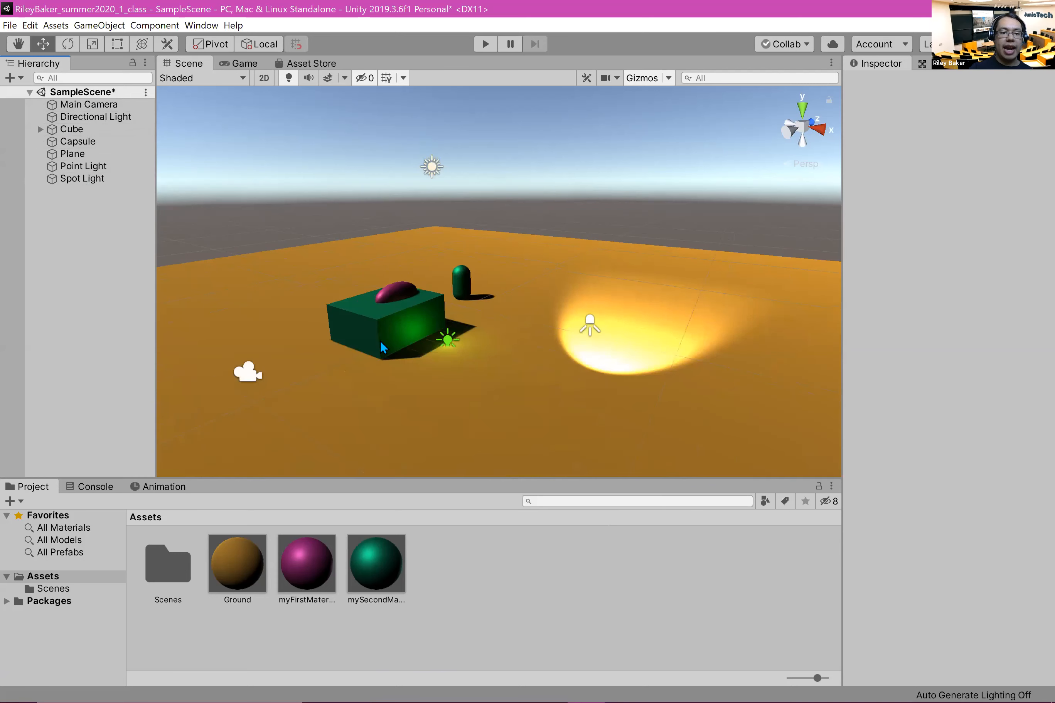
{"action": "left_click", "coordinate": [353, 338]}
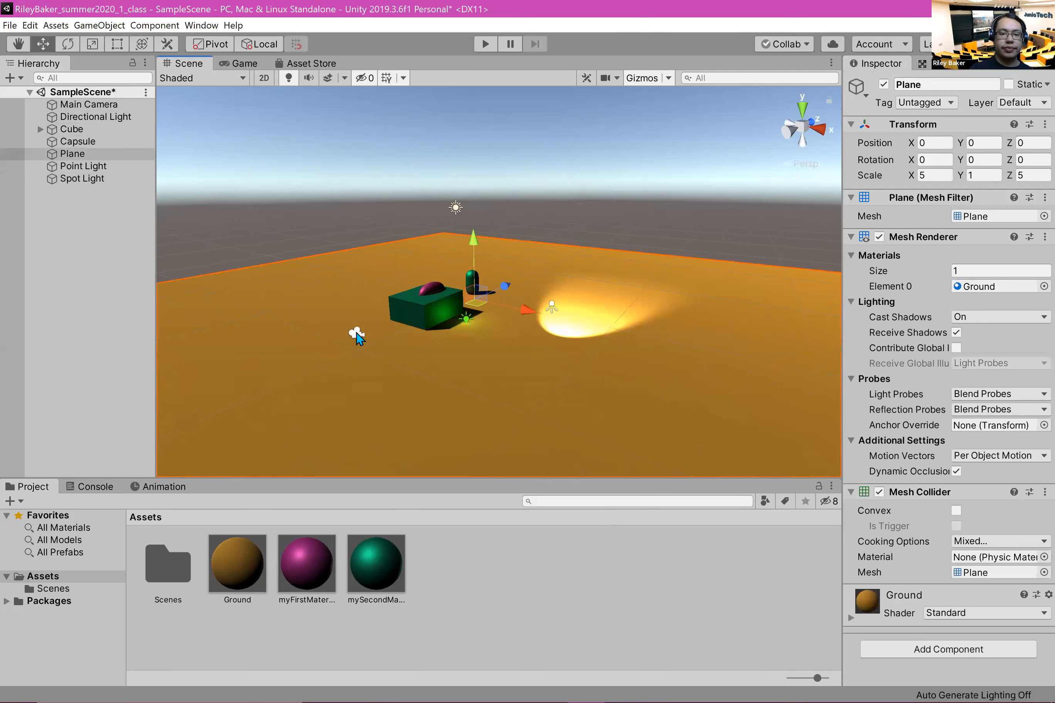
{"action": "left_click", "coordinate": [356, 333]}
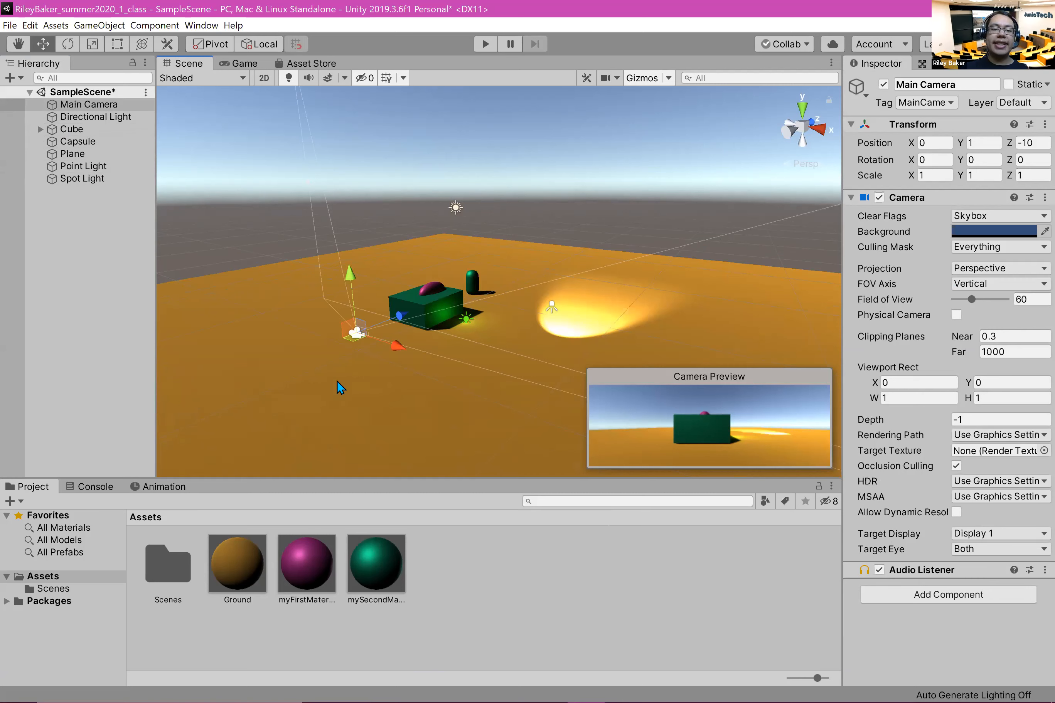
{"action": "scroll", "coordinate": [316, 358], "scroll_direction": "up", "scroll_amount": 2}
{"action": "left_click_drag", "start_coordinate": [328, 376], "coordinate": [374, 405]}
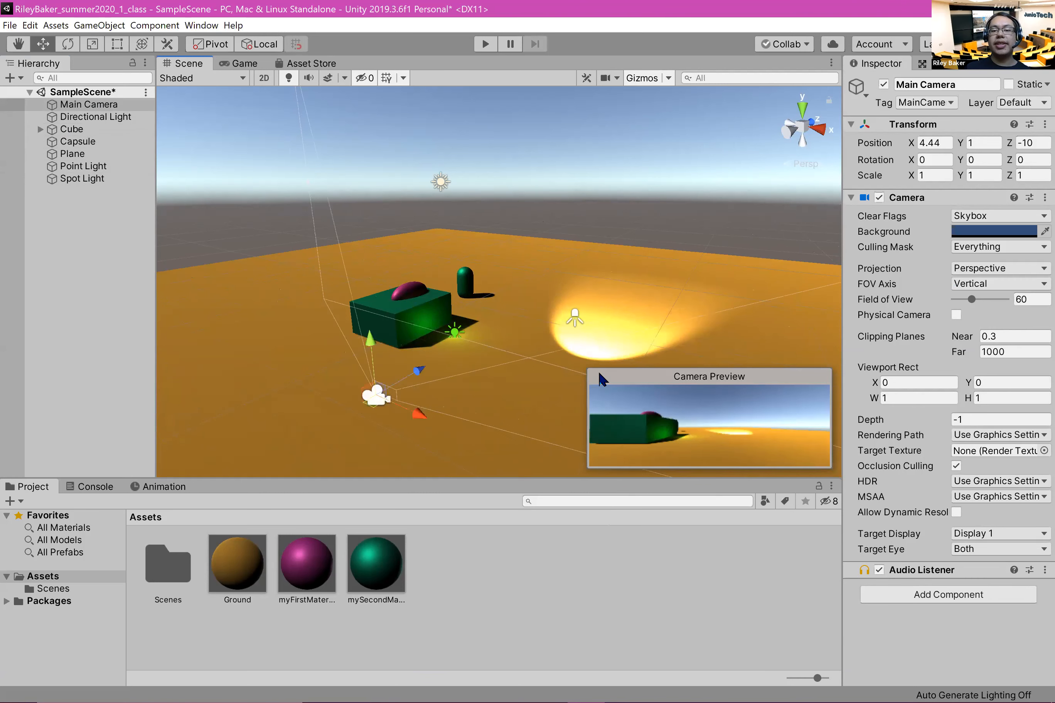
{"action": "key", "text": "ctrl"}
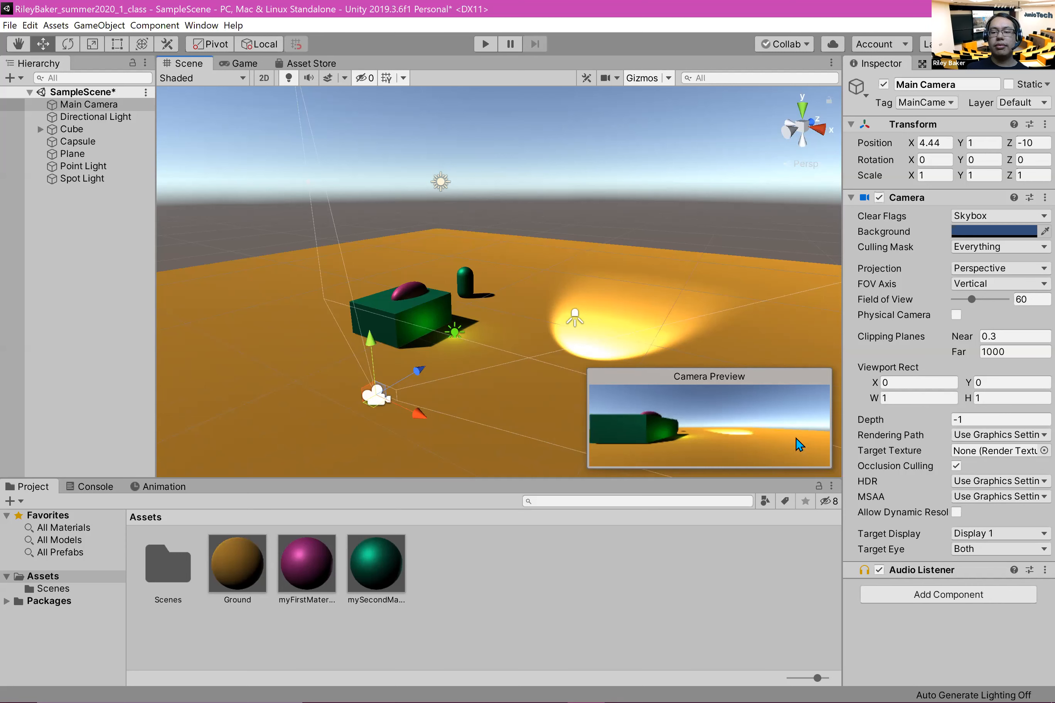
{"action": "left_click_drag", "start_coordinate": [421, 402], "coordinate": [380, 372]}
{"action": "left_click_drag", "start_coordinate": [315, 303], "coordinate": [291, 219]}
Step: Tilt the Main Camera downward about its X axis to about 33.26 degrees so it frames the cube and spotlight
{"action": "left_click", "coordinate": [67, 43]}
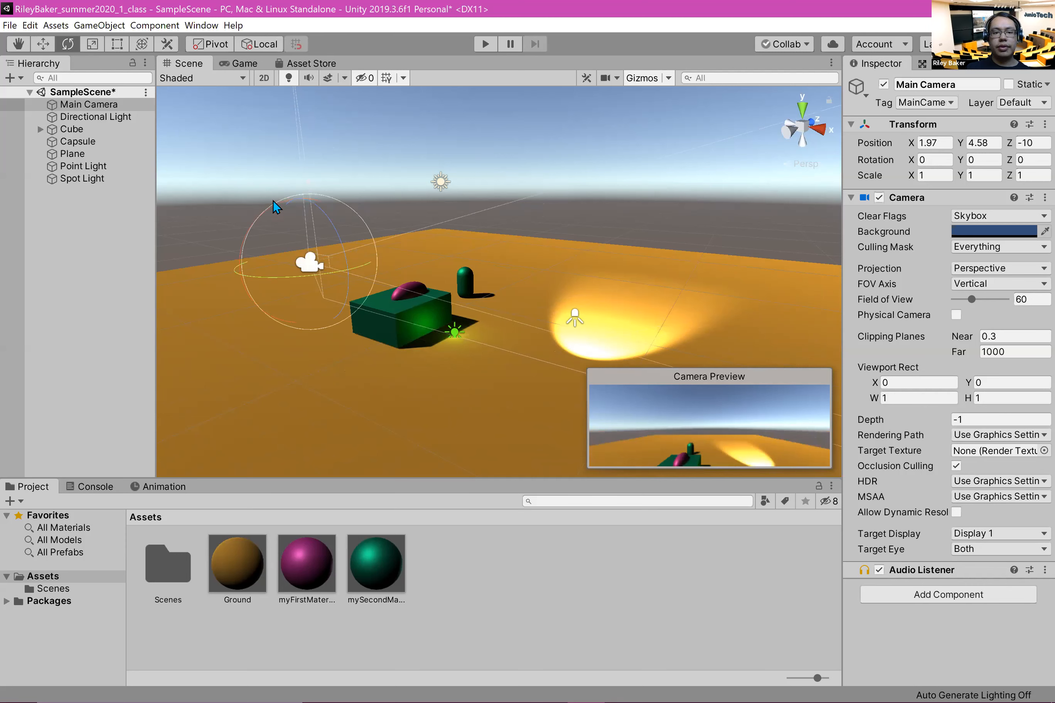
{"action": "mouse_move", "coordinate": [265, 210]}
{"action": "left_mouse_down"}
{"action": "mouse_move", "coordinate": [254, 206]}
{"action": "mouse_move", "coordinate": [282, 211]}
{"action": "left_mouse_up"}
{"action": "key", "text": "ctrl+z"}
{"action": "left_click_drag", "start_coordinate": [273, 357], "coordinate": [523, 343], "text": "alt"}
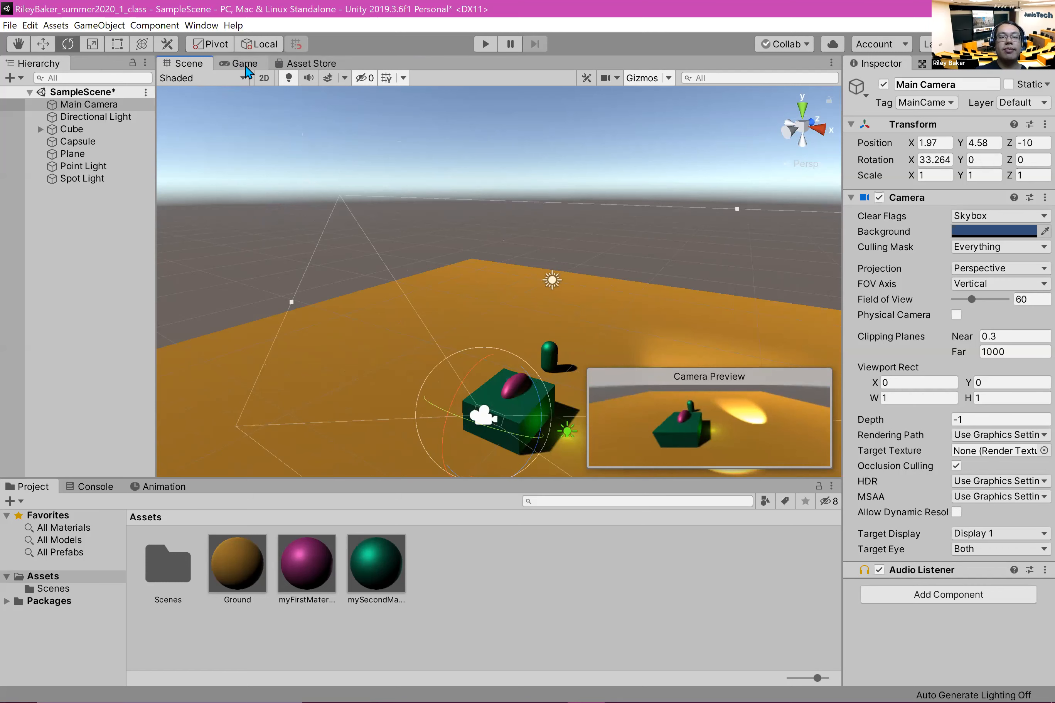
Step: Run the scene in Play mode to check the camera's framing, and return to editing the scene
{"action": "left_click", "coordinate": [481, 45]}
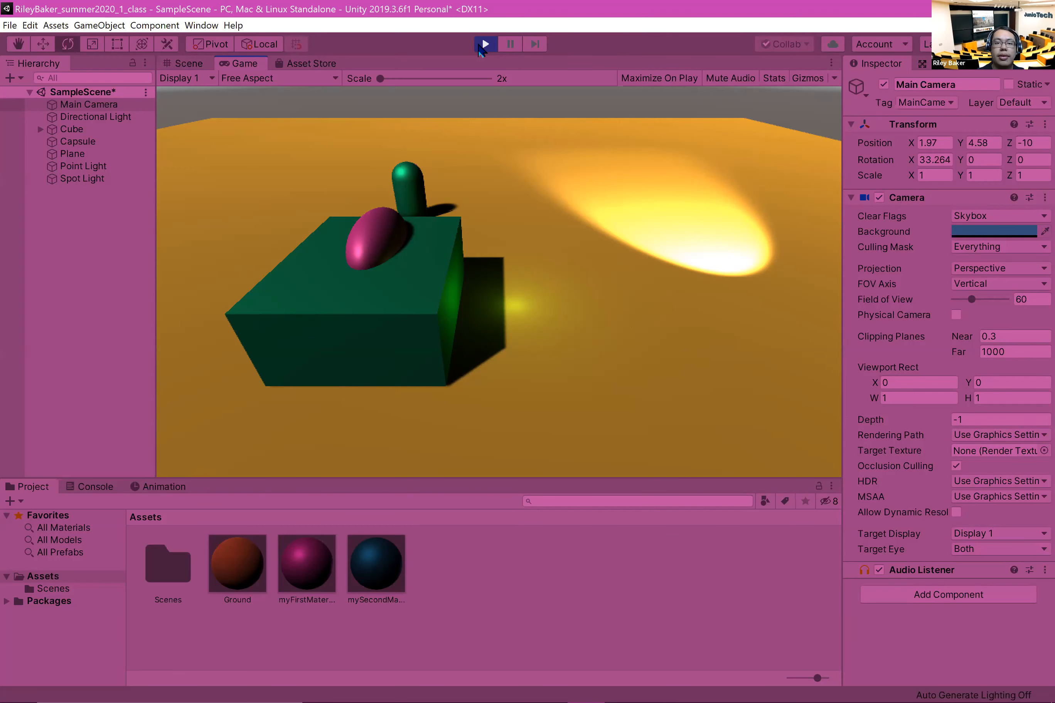
{"action": "key", "text": "ctrl+p"}
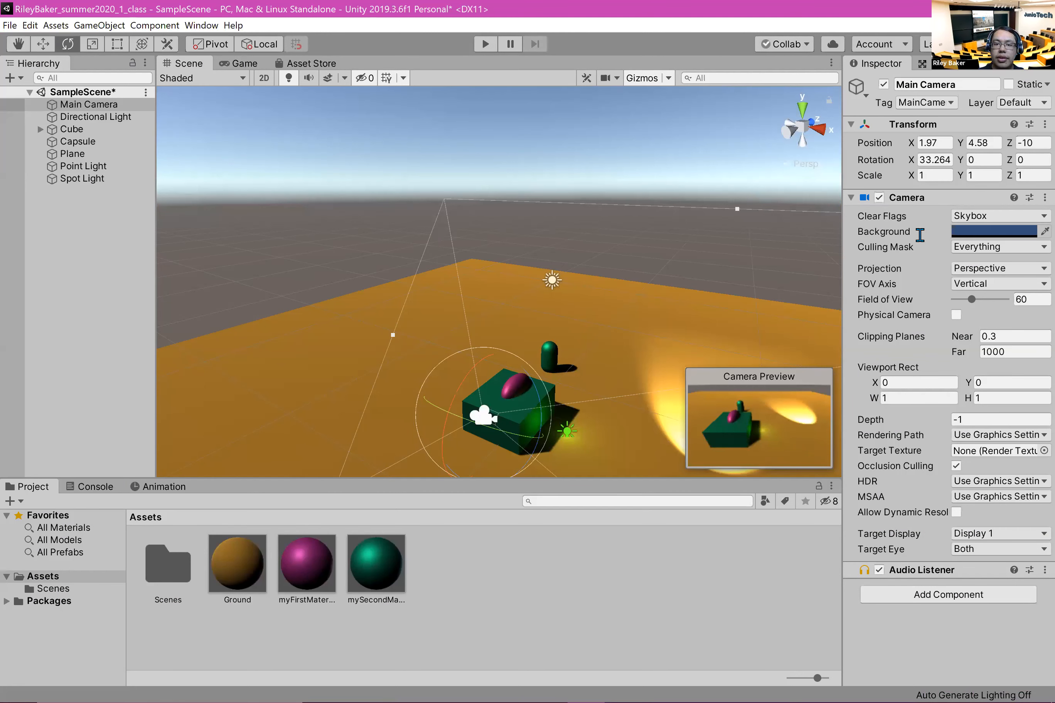
{"action": "left_click", "coordinate": [931, 85]}
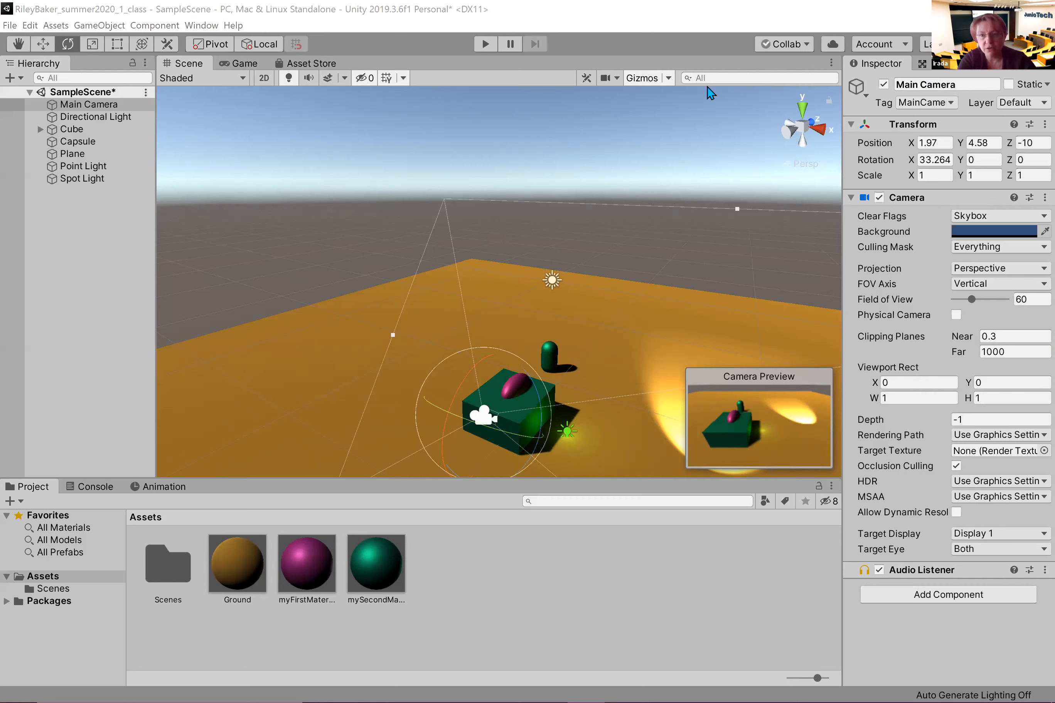
{"action": "left_click", "coordinate": [647, 73]}
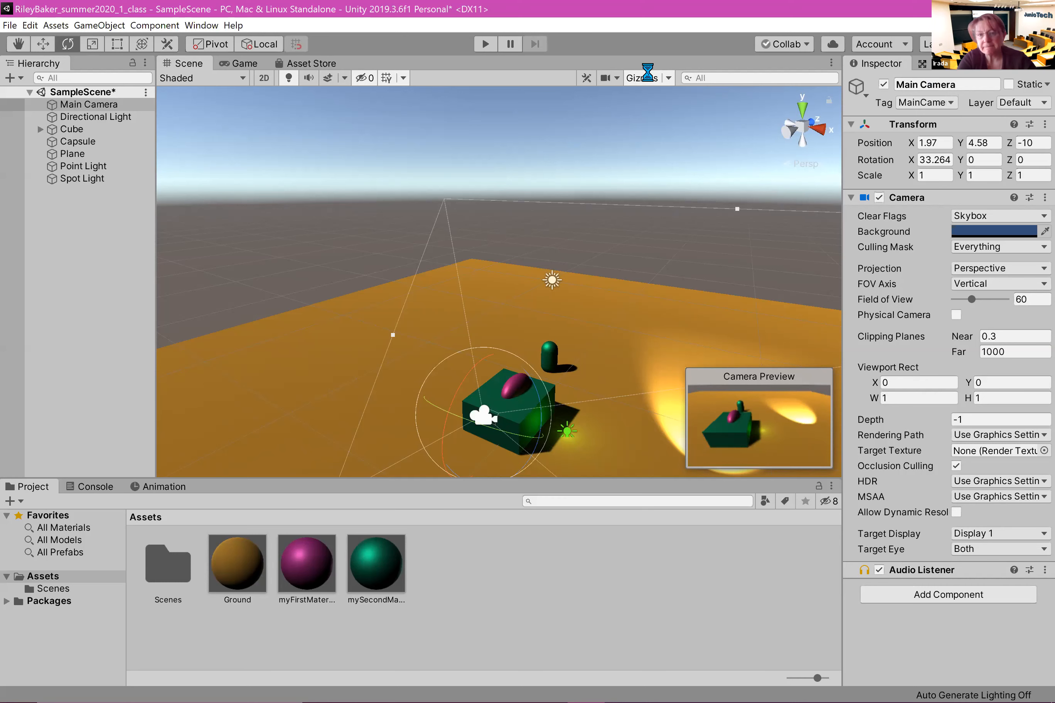
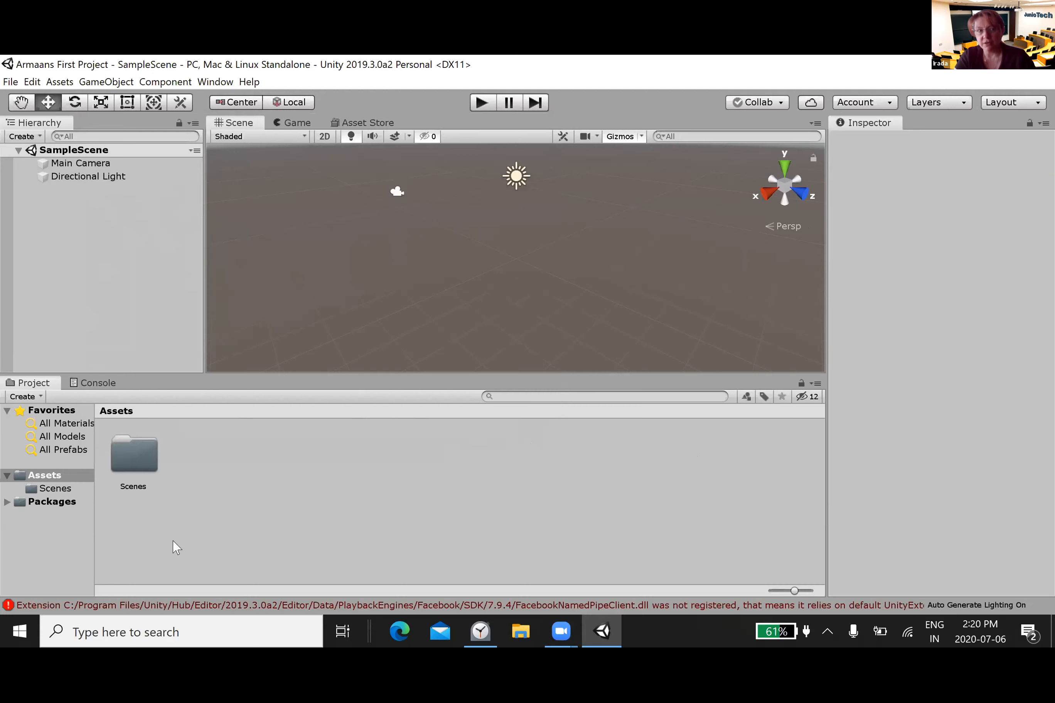
Step: Activate the Rect Tool and add a 3D Plane object to SampleScene
{"action": "left_click", "coordinate": [104, 164]}
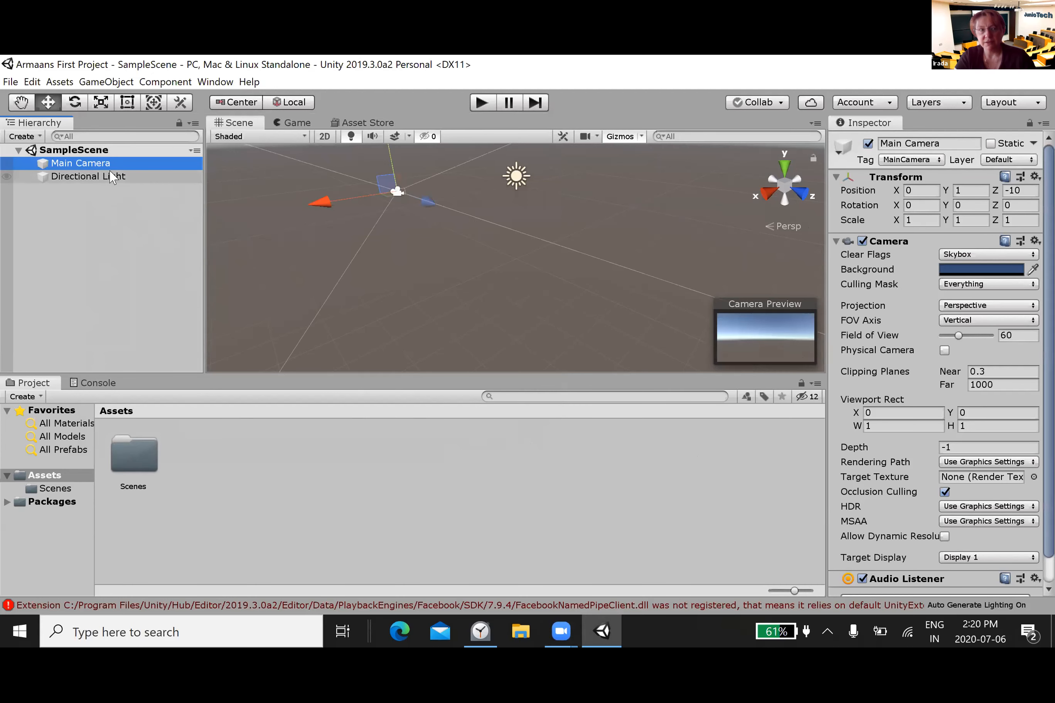
{"action": "left_click", "coordinate": [132, 107]}
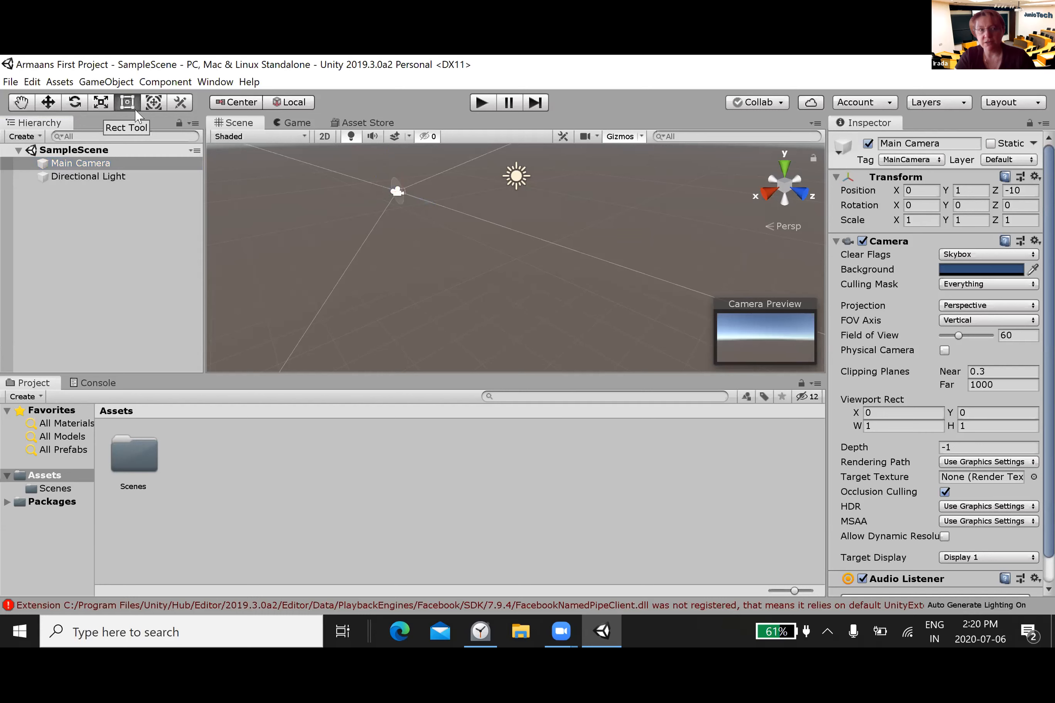
{"action": "right_click", "coordinate": [113, 220]}
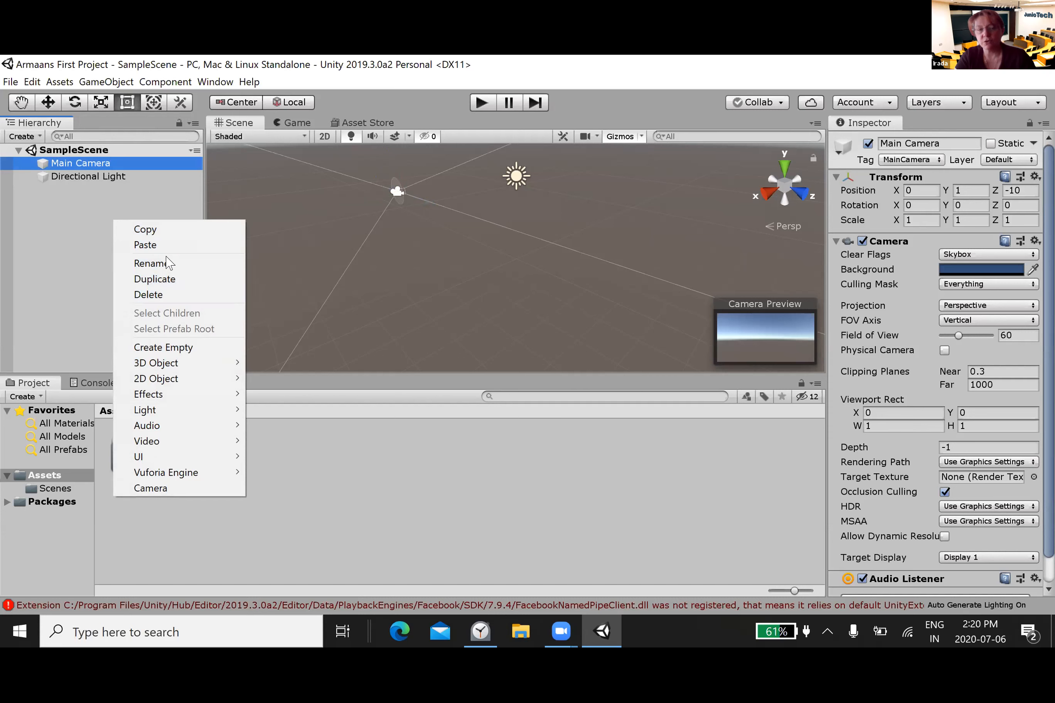
{"action": "mouse_move", "coordinate": [179, 366]}
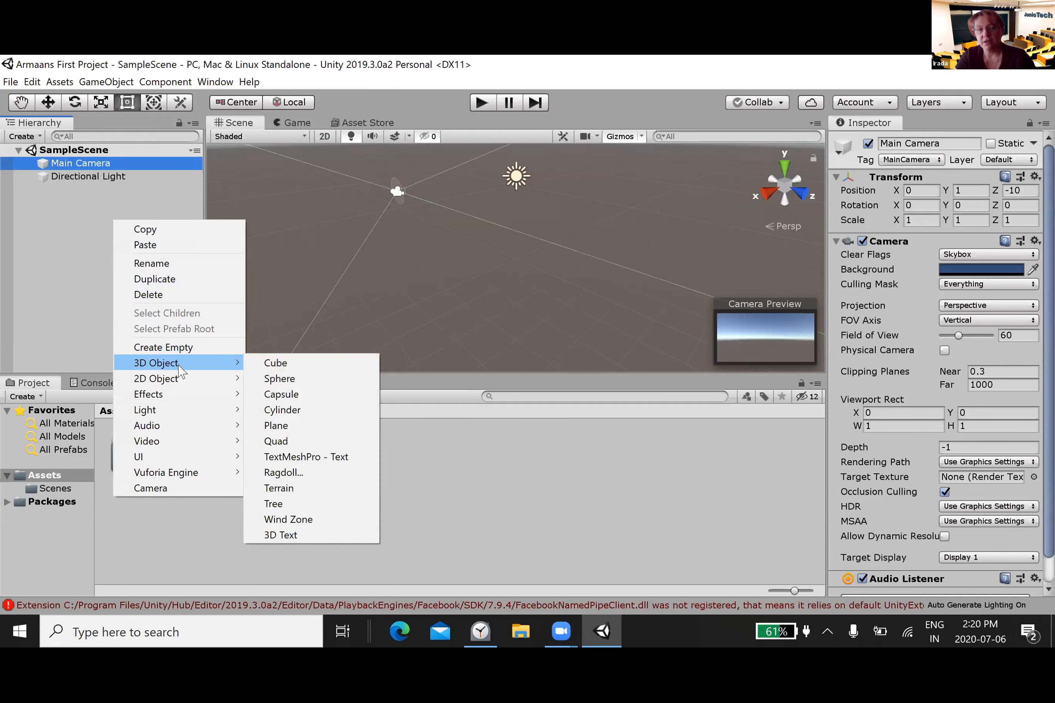
{"action": "left_click", "coordinate": [292, 425]}
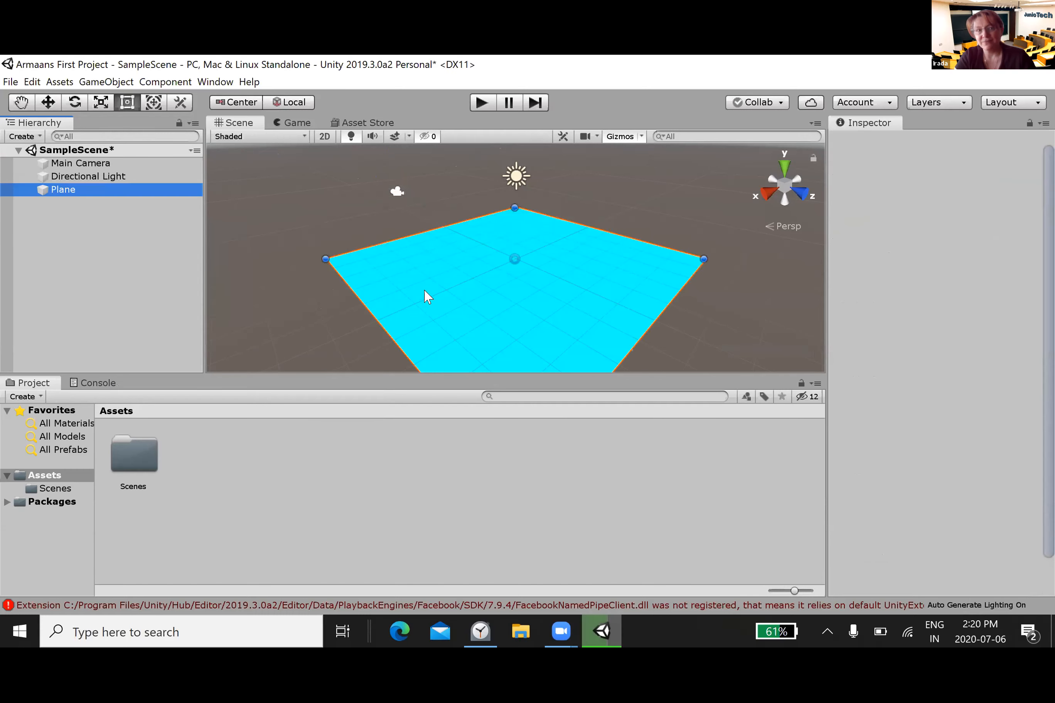
Step: Shift the plane along the ground to about X -2.19, Z -2.92 and review its component settings
{"action": "left_click_drag", "start_coordinate": [469, 286], "coordinate": [436, 269]}
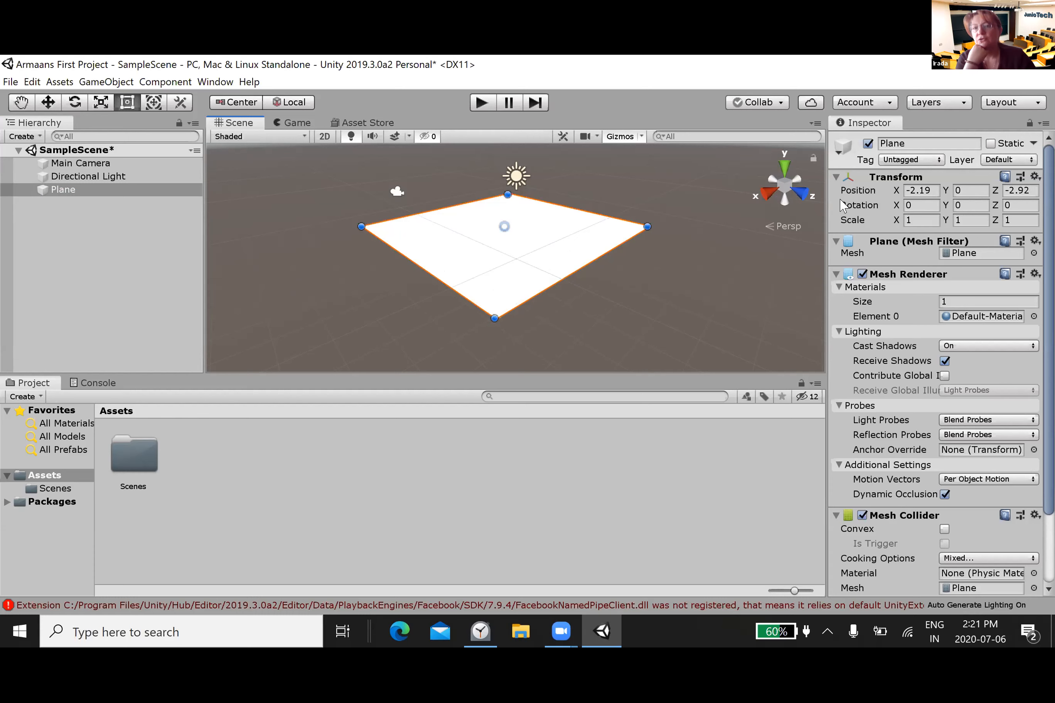
{"action": "scroll", "coordinate": [840, 205], "scroll_direction": "down", "scroll_amount": 3}
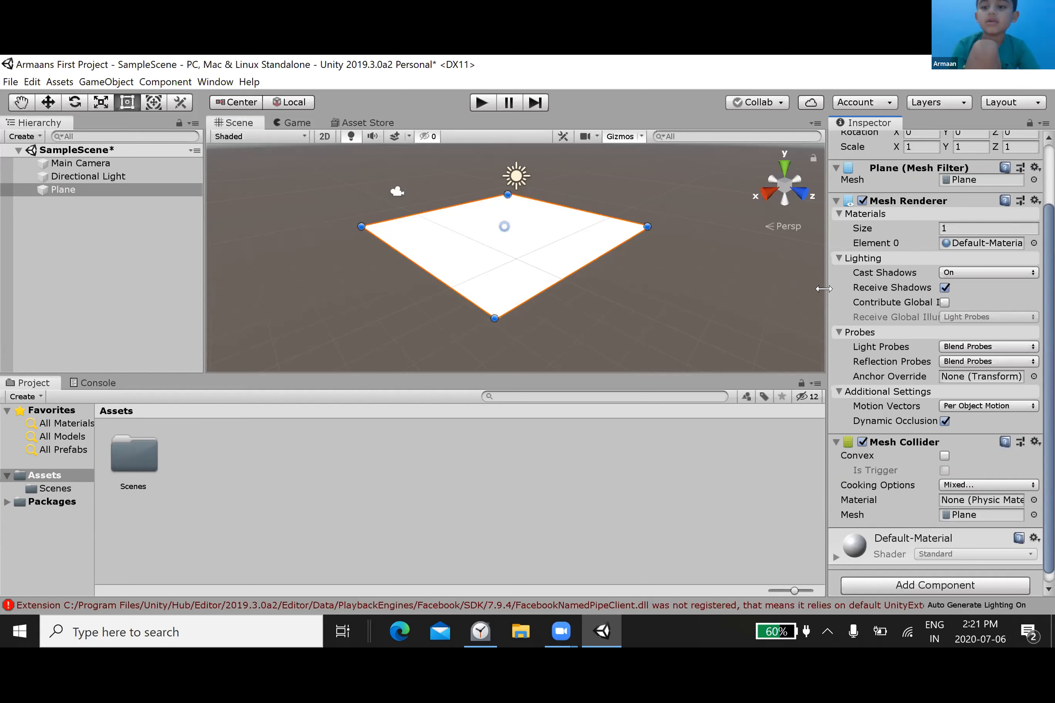
{"action": "scroll", "coordinate": [819, 289], "scroll_direction": "up", "scroll_amount": 3}
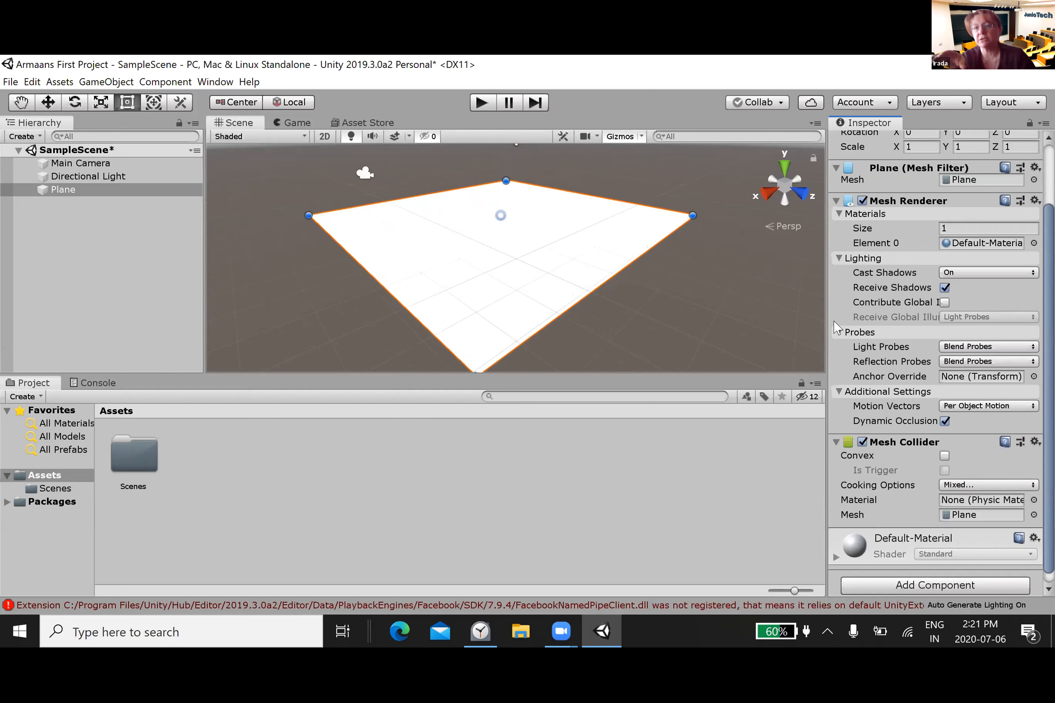
{"action": "scroll", "coordinate": [834, 322], "scroll_direction": "up", "scroll_amount": 3}
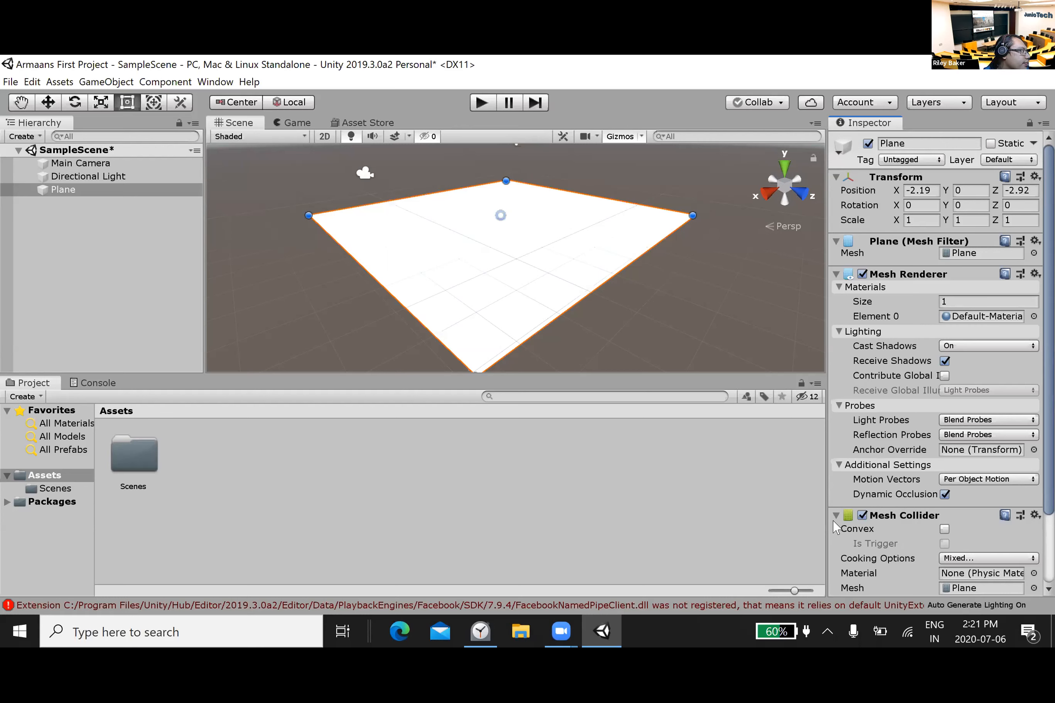
Step: Reset the plane's Transform component to its default values
{"action": "left_click", "coordinate": [887, 178]}
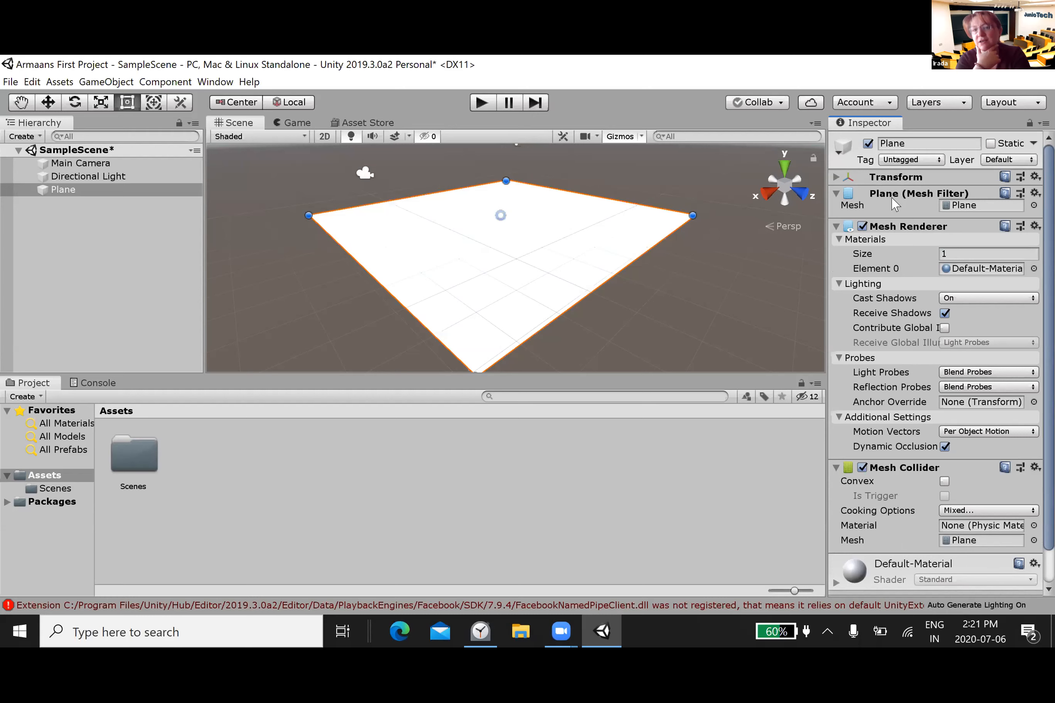
{"action": "right_click", "coordinate": [888, 180]}
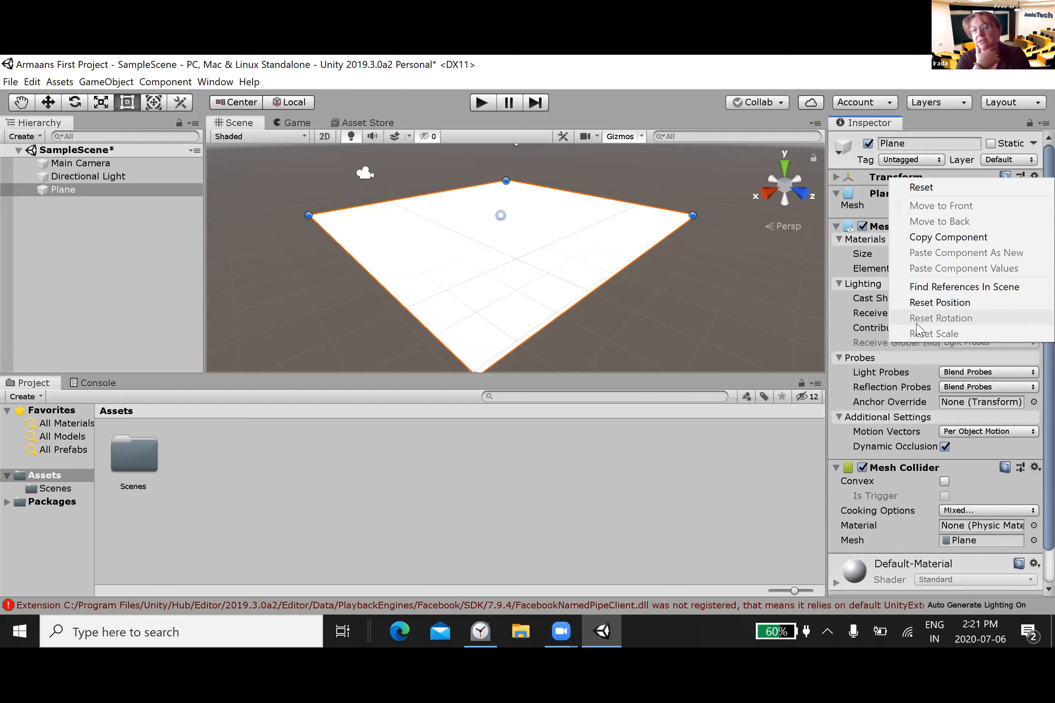
{"action": "left_click", "coordinate": [921, 187]}
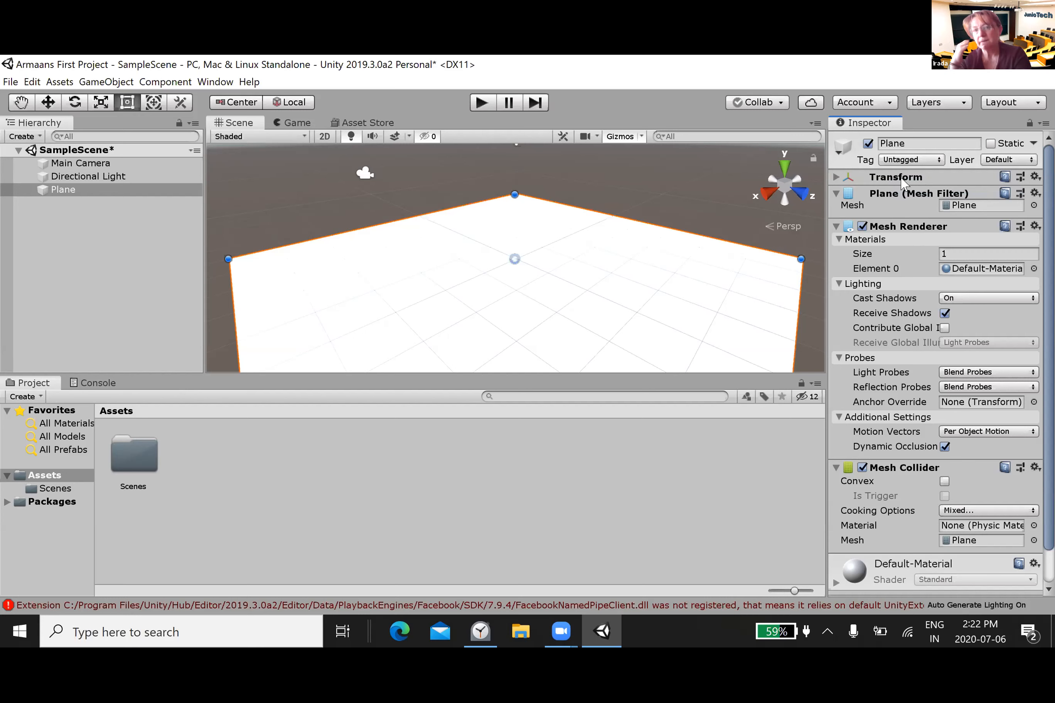
{"action": "left_click", "coordinate": [891, 164]}
{"action": "left_click", "coordinate": [865, 178]}
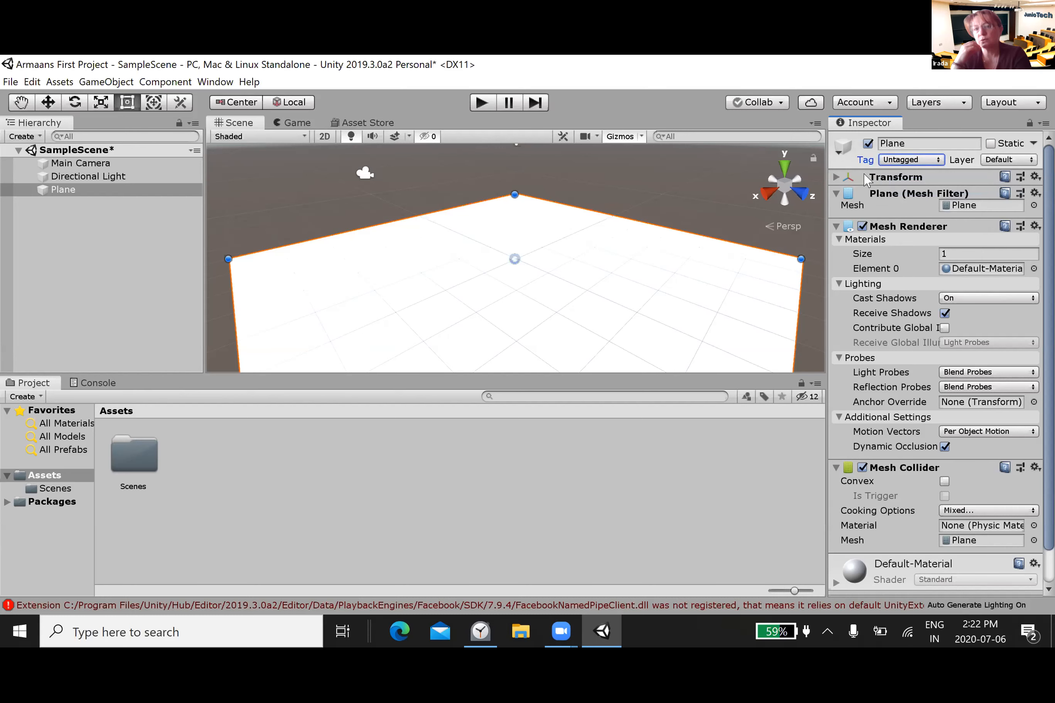
{"action": "right_click", "coordinate": [866, 179]}
{"action": "right_click", "coordinate": [866, 179]}
{"action": "right_click", "coordinate": [866, 180]}
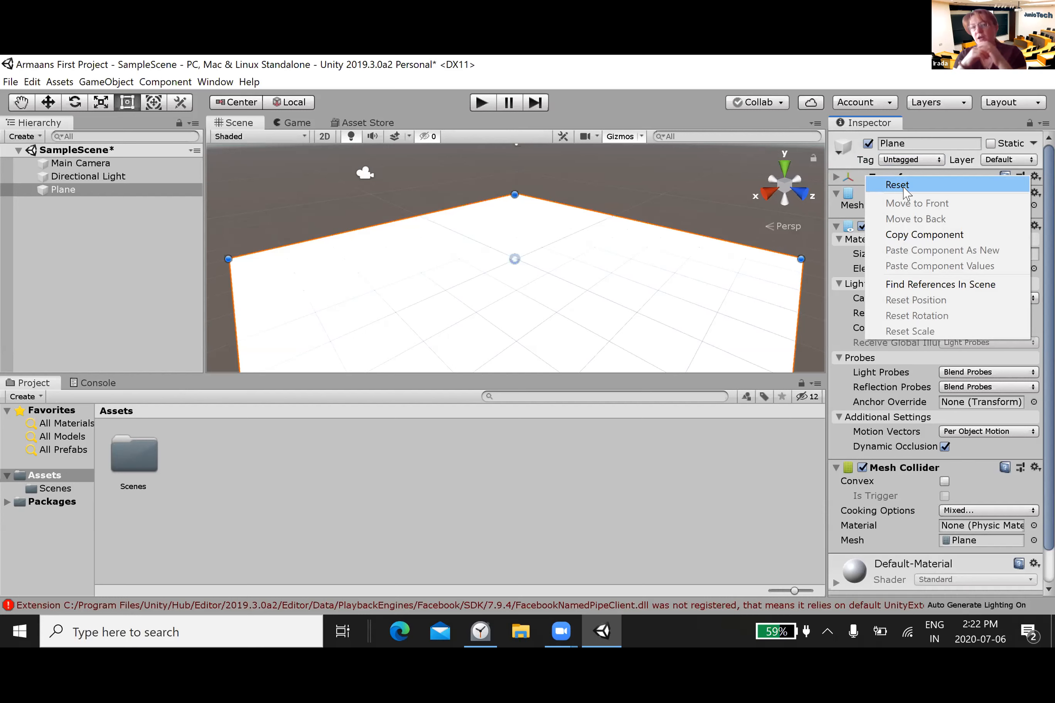
{"action": "left_click", "coordinate": [827, 230]}
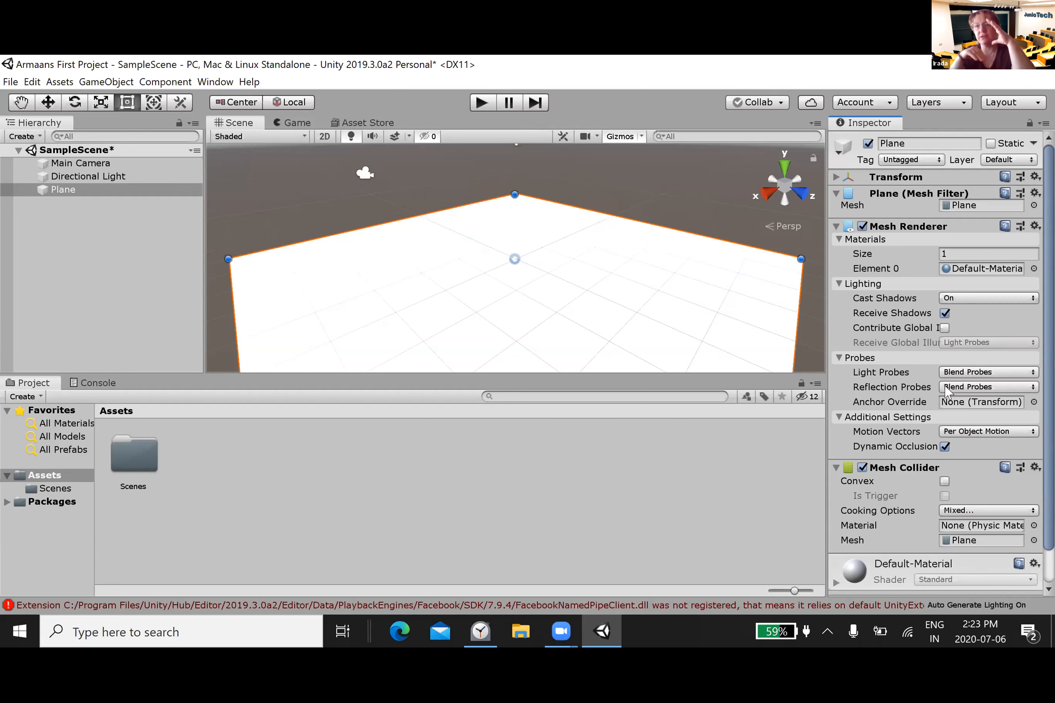
Step: Widen the Inspector, reset the plane's Transform component again and expand it to show its position, rotation and scale
{"action": "left_click_drag", "start_coordinate": [825, 383], "coordinate": [317, 424]}
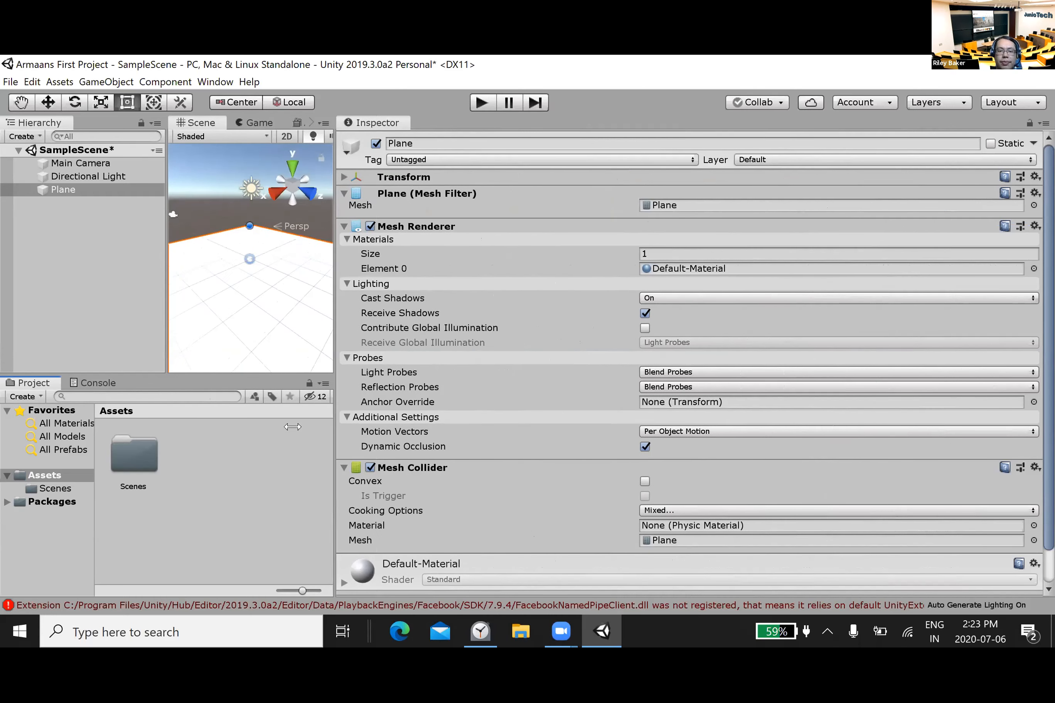
{"action": "left_click_drag", "start_coordinate": [386, 431], "coordinate": [649, 465]}
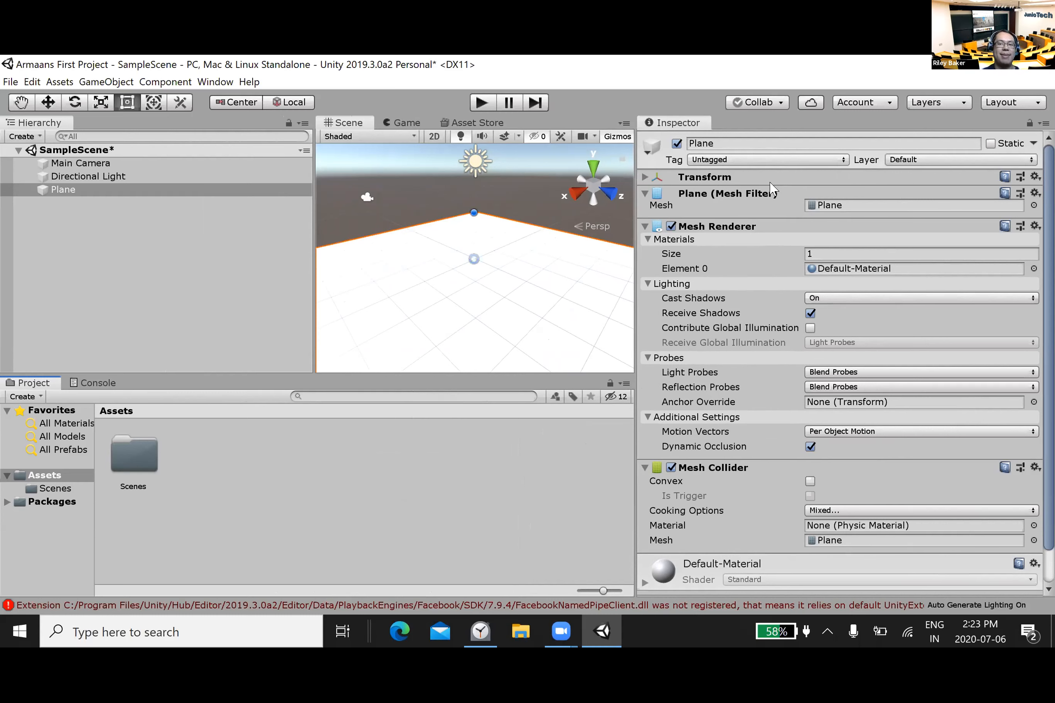
{"action": "right_click", "coordinate": [641, 177]}
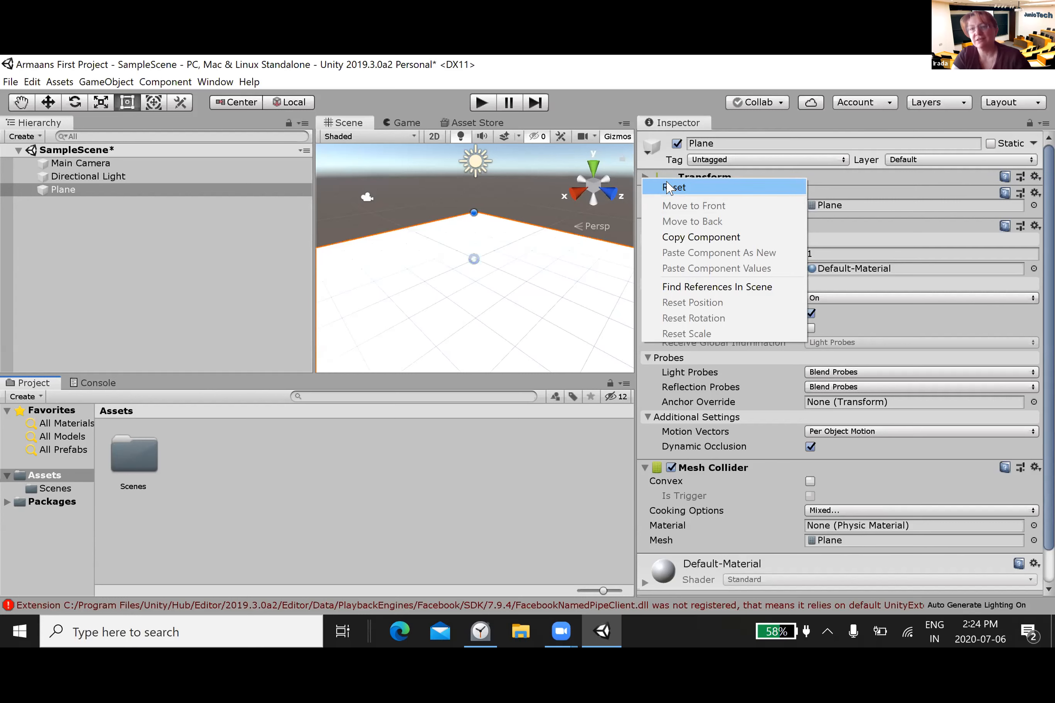
{"action": "left_click", "coordinate": [667, 187]}
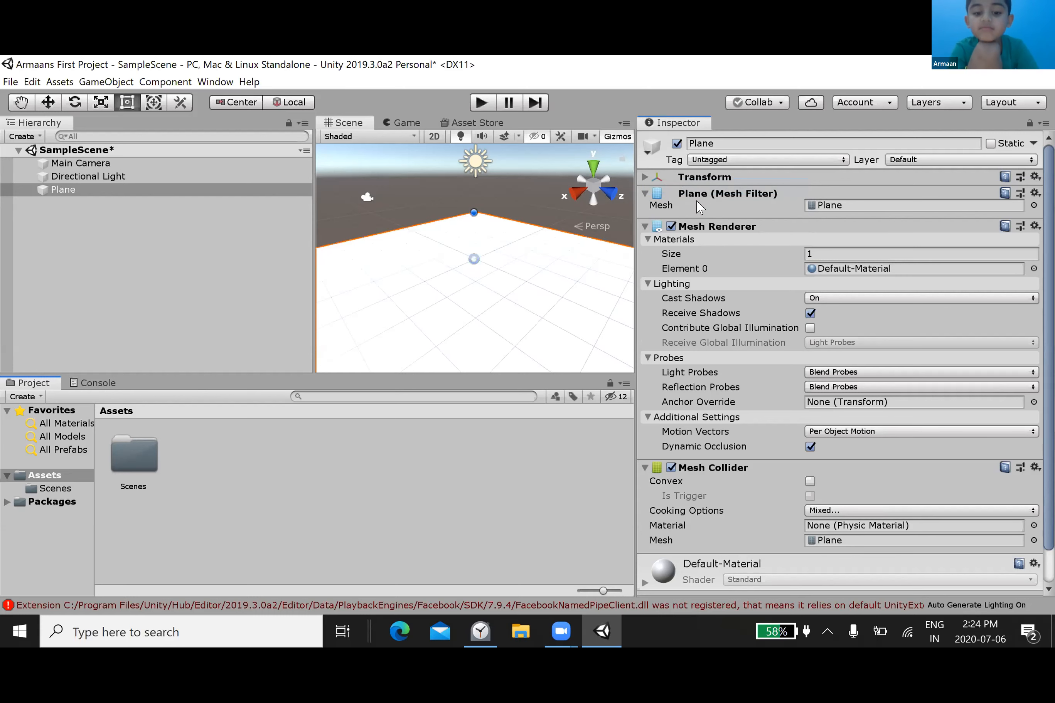
{"action": "left_click", "coordinate": [644, 177]}
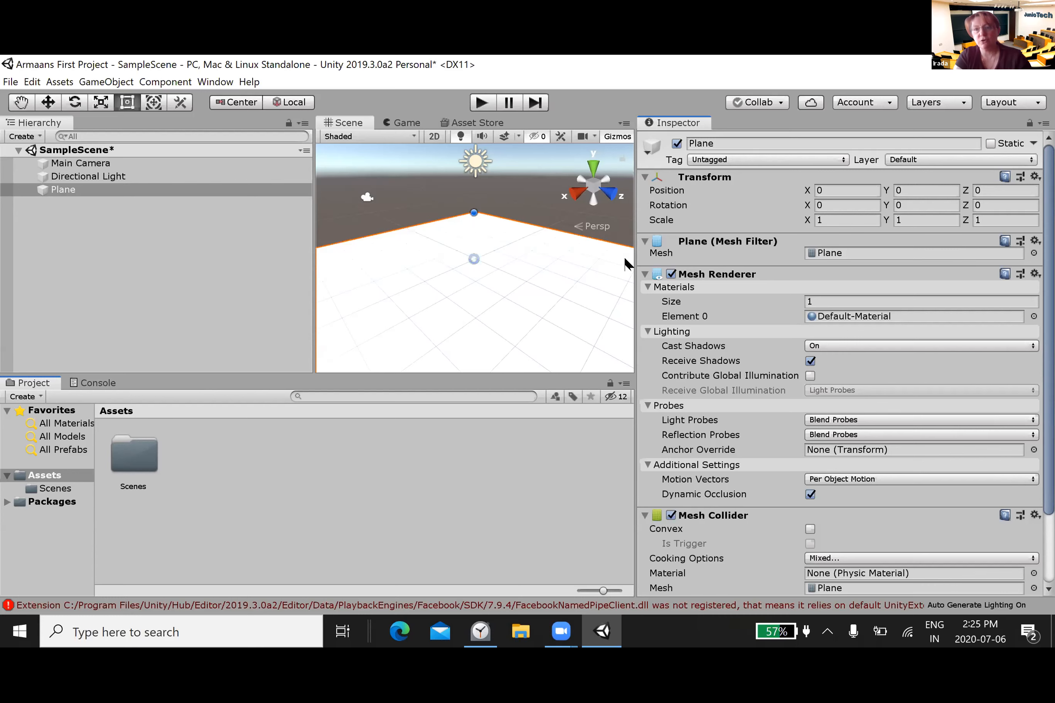
Step: Add a 3D Cube to the scene and enlarge the Scene view by narrowing the Inspector and the Hierarchy
{"action": "left_click", "coordinate": [178, 191]}
{"action": "right_click", "coordinate": [185, 223]}
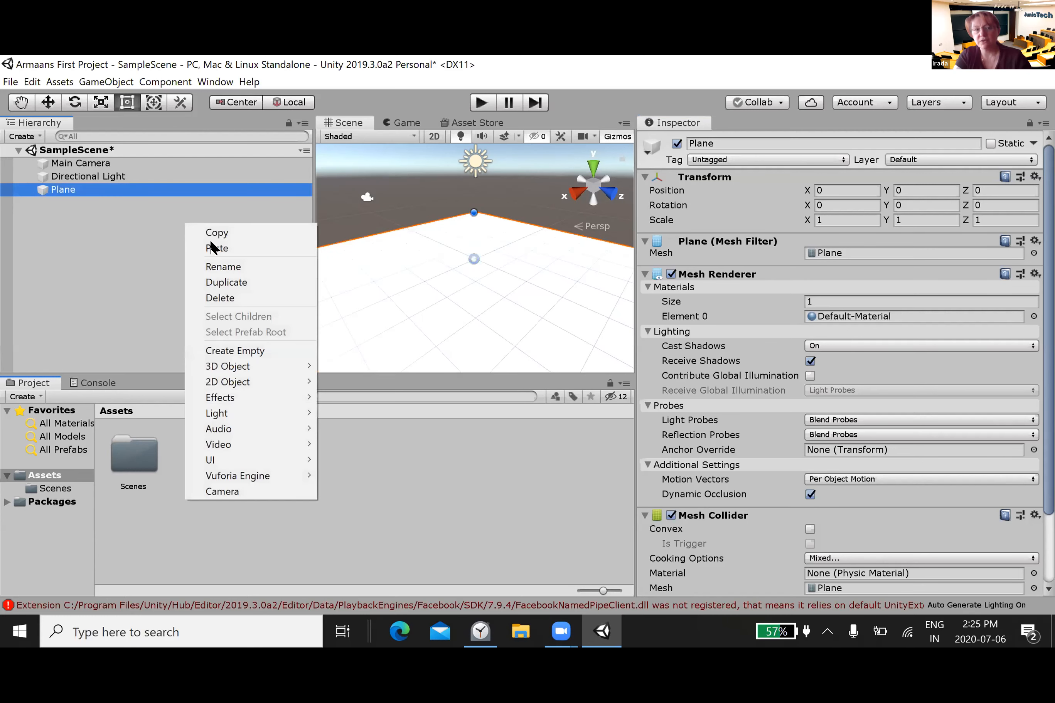
{"action": "mouse_move", "coordinate": [235, 366]}
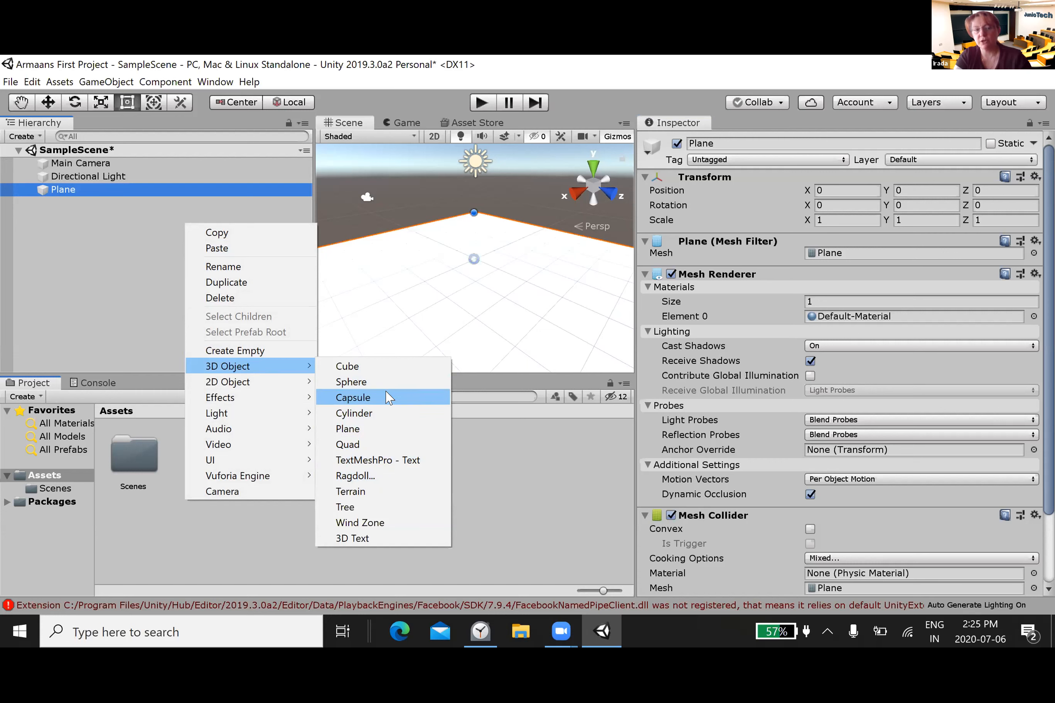
{"action": "left_click", "coordinate": [354, 366]}
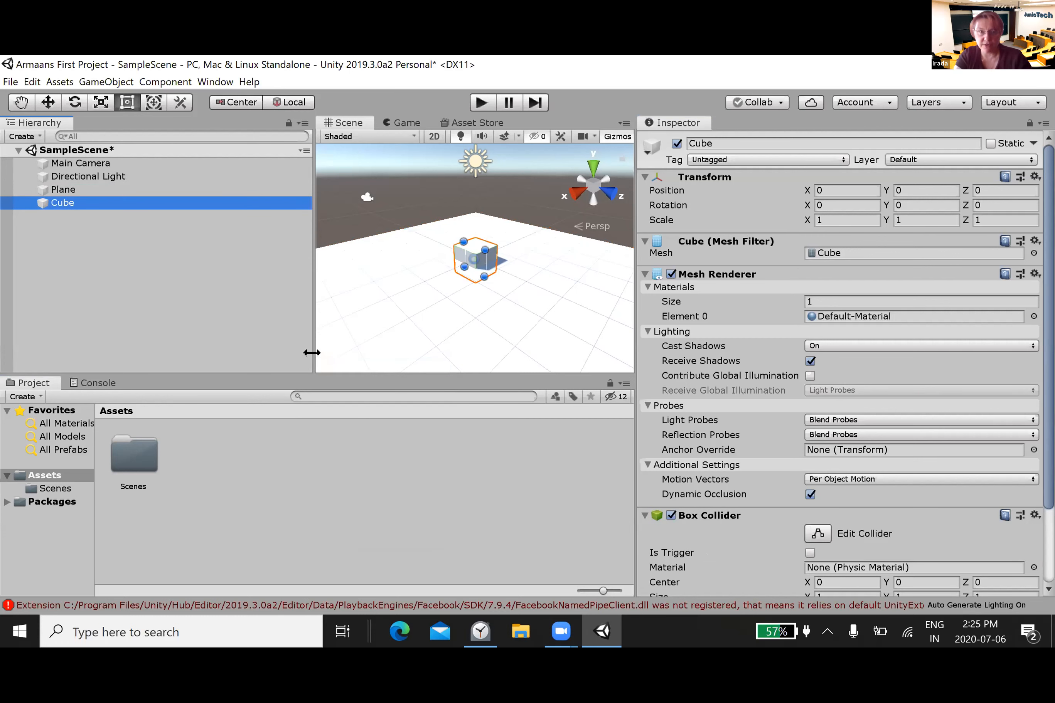
{"action": "left_click_drag", "start_coordinate": [635, 318], "coordinate": [845, 313]}
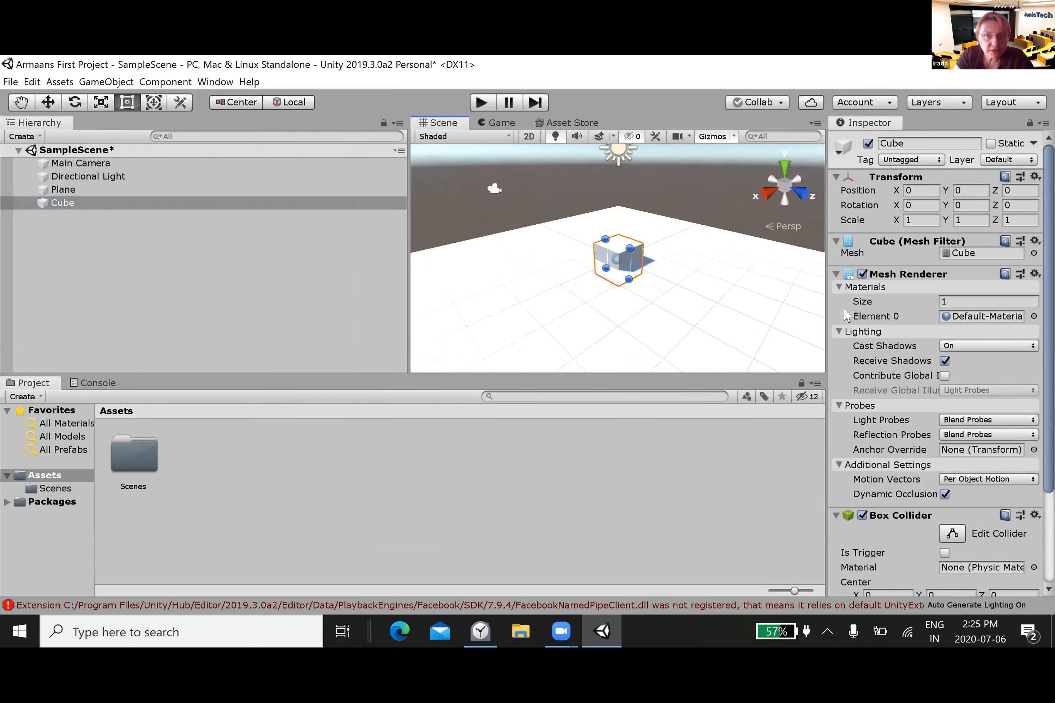
{"action": "left_click_drag", "start_coordinate": [407, 318], "coordinate": [143, 327]}
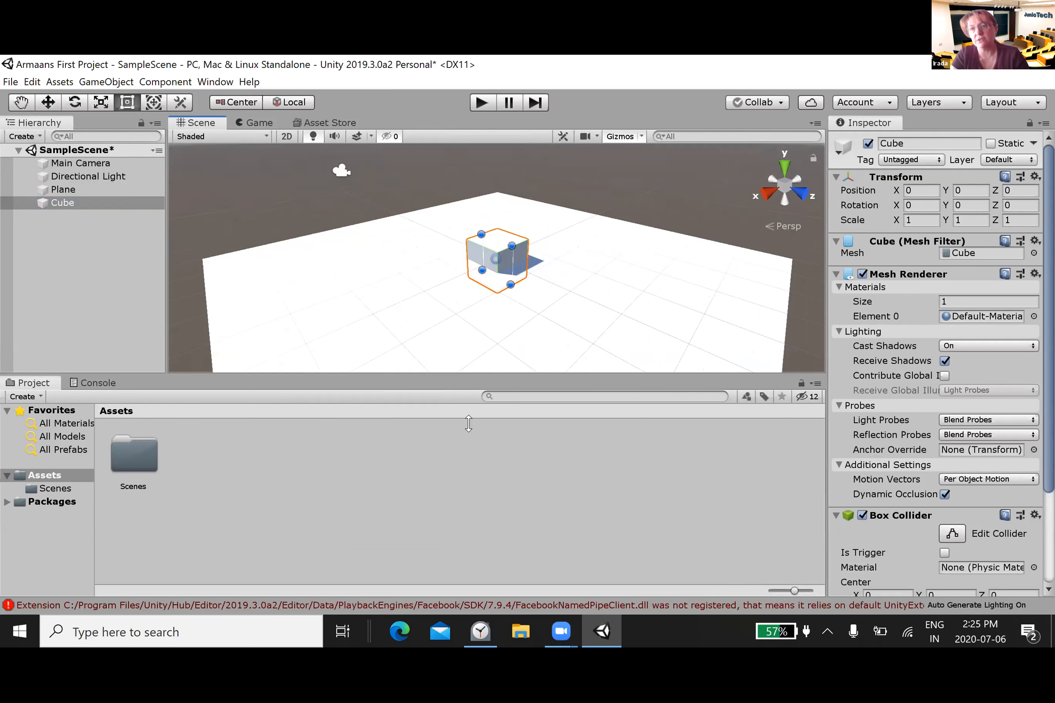
Step: Deselect the cube and examine it and the plane in the Scene view up close, from farther away and from different angles
{"action": "left_click", "coordinate": [463, 368]}
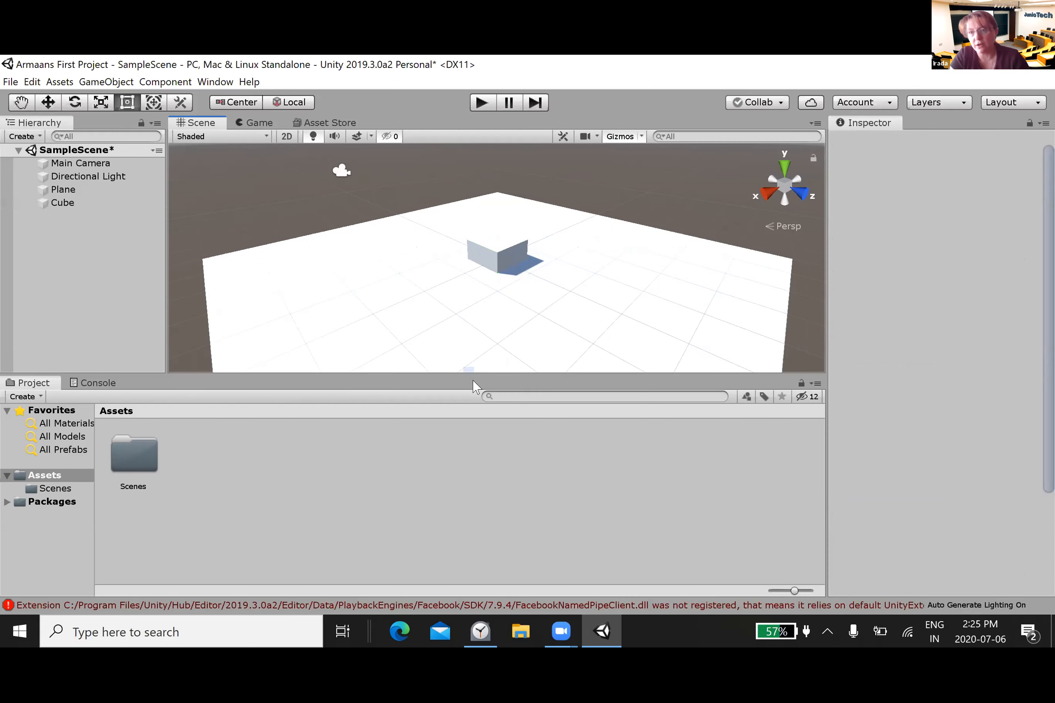
{"action": "left_click_drag", "start_coordinate": [567, 257], "coordinate": [440, 239]}
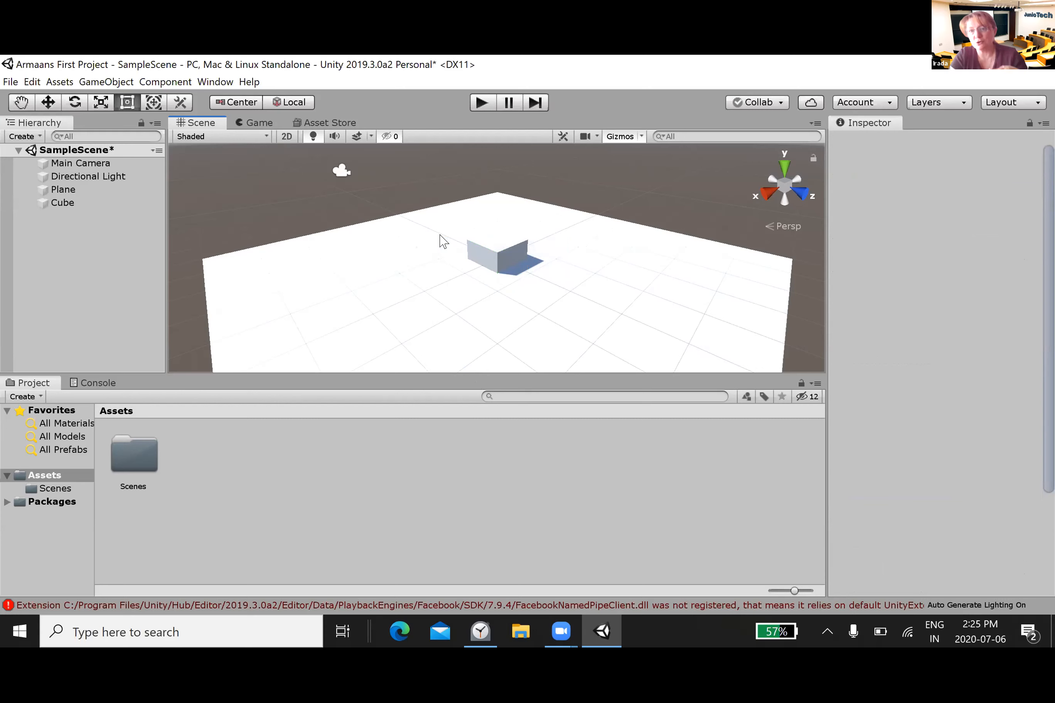
{"action": "scroll", "coordinate": [448, 247], "scroll_direction": "up", "scroll_amount": 8}
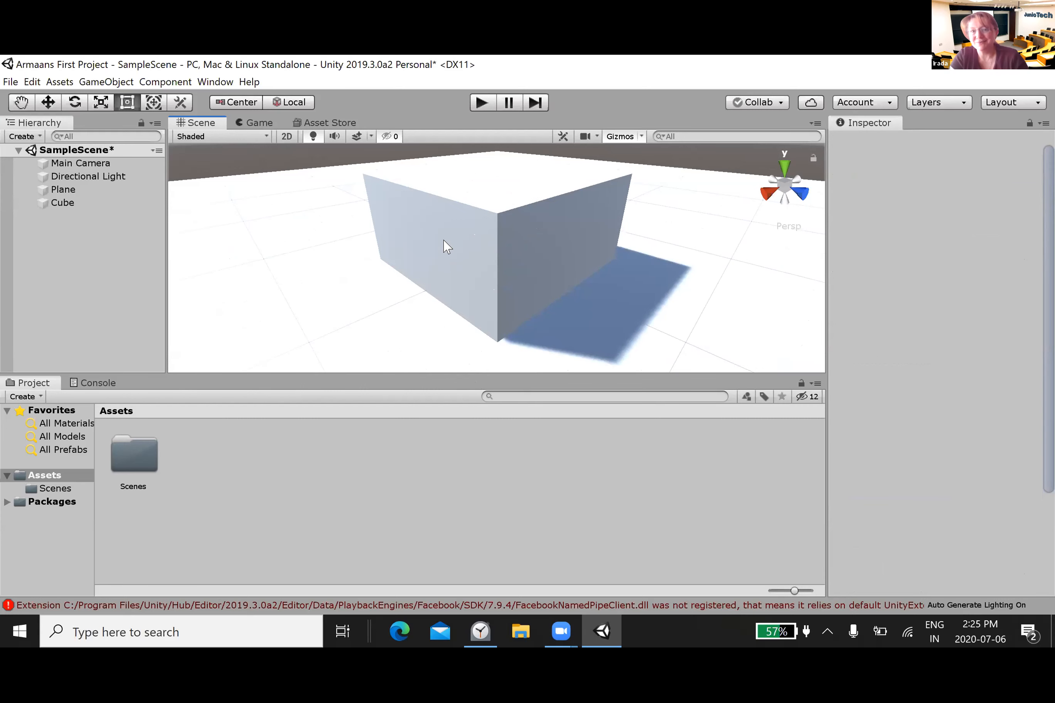
{"action": "scroll", "coordinate": [448, 246], "scroll_direction": "down", "scroll_amount": 6}
{"action": "scroll", "coordinate": [448, 247], "scroll_direction": "up", "scroll_amount": 10}
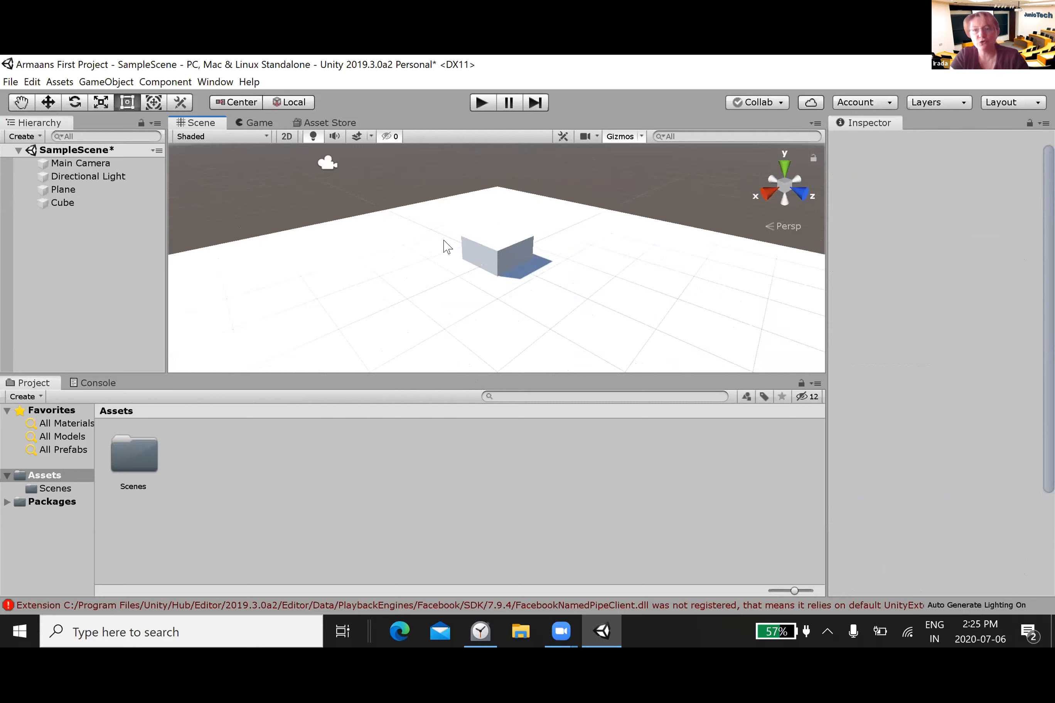
{"action": "scroll", "coordinate": [447, 247], "scroll_direction": "up", "scroll_amount": 2}
{"action": "scroll", "coordinate": [448, 246], "scroll_direction": "down", "scroll_amount": 8}
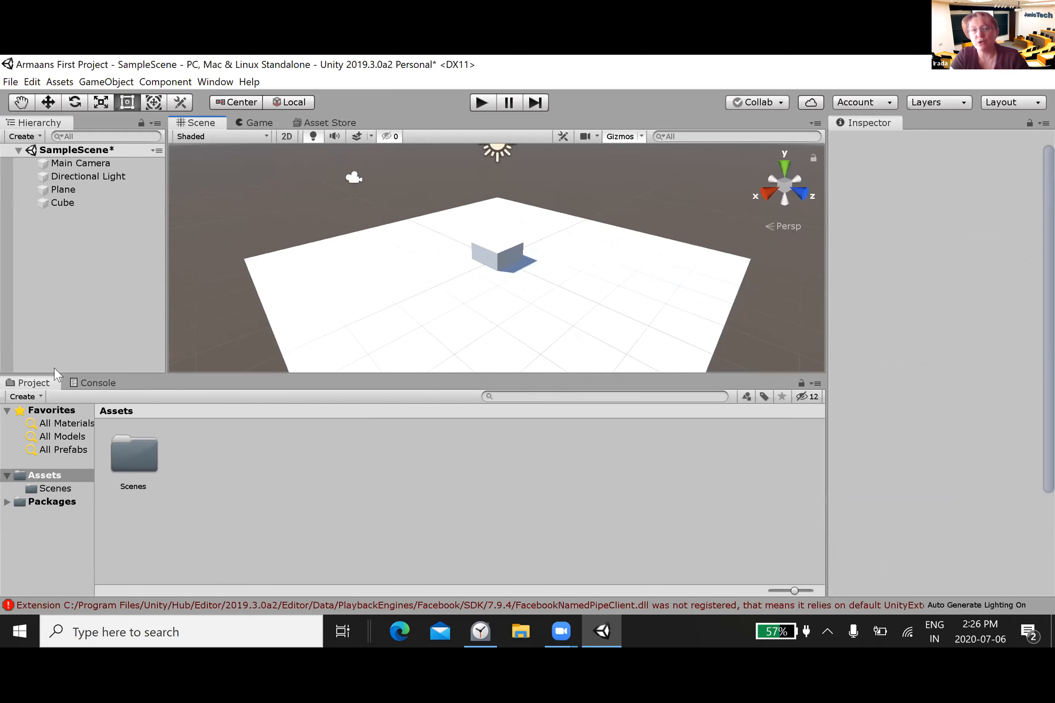
{"action": "key", "text": "Left"}
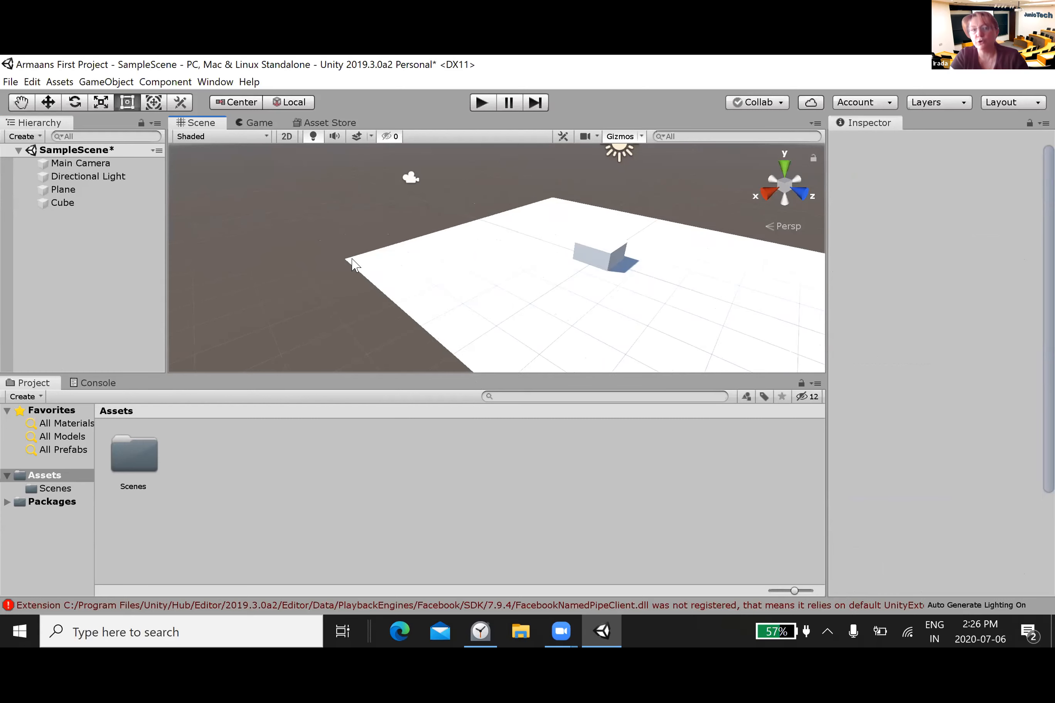
{"action": "key", "text": "Right"}
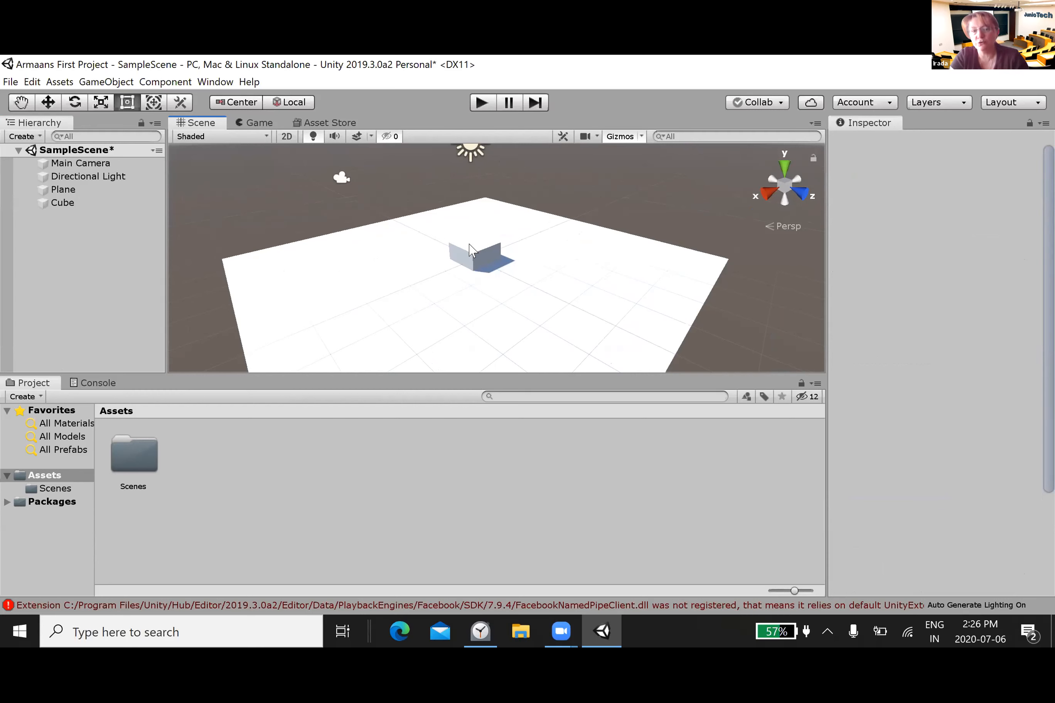
{"action": "left_click_drag", "start_coordinate": [468, 242], "coordinate": [567, 252], "text": "alt"}
{"action": "right_click_drag", "start_coordinate": [565, 247], "coordinate": [566, 256]}
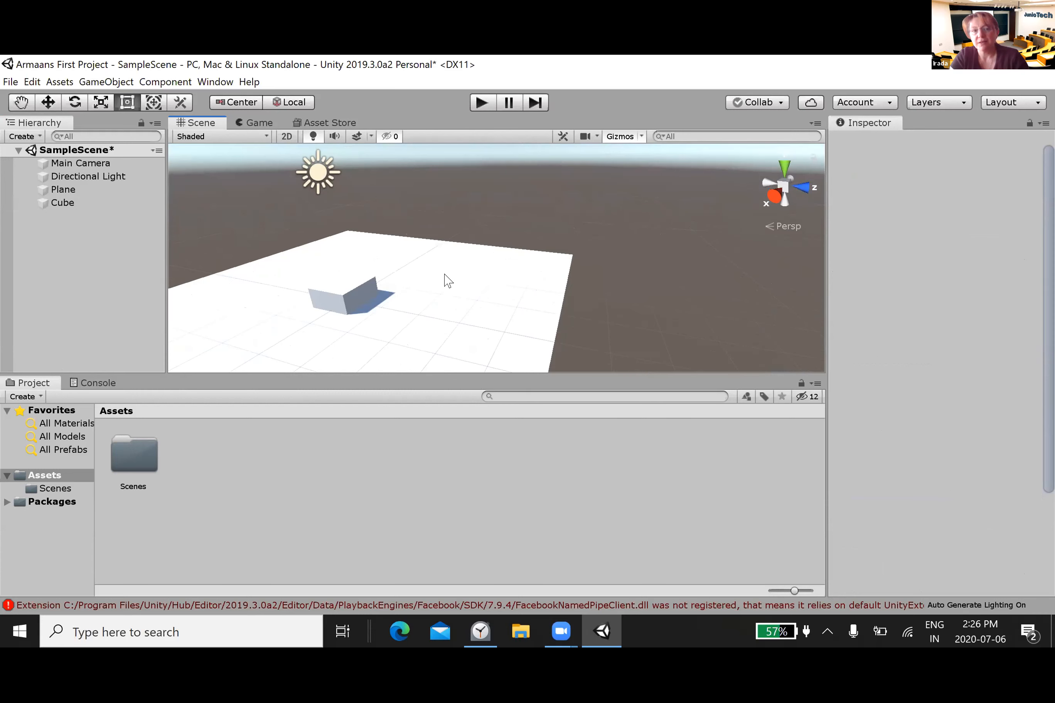
Step: Select the cube and move it up and sideways off the plane, to about Y 2.3, Z 4
{"action": "middle_click_drag", "start_coordinate": [326, 305], "coordinate": [476, 302]}
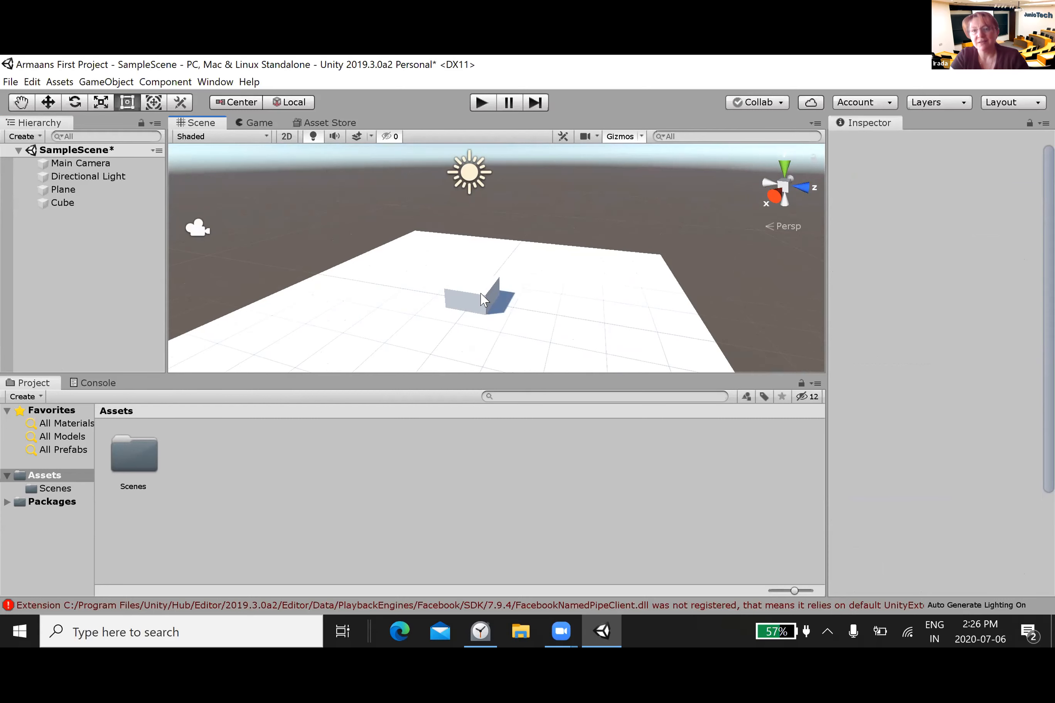
{"action": "left_click", "coordinate": [483, 300]}
{"action": "left_click_drag", "start_coordinate": [468, 292], "coordinate": [696, 190]}
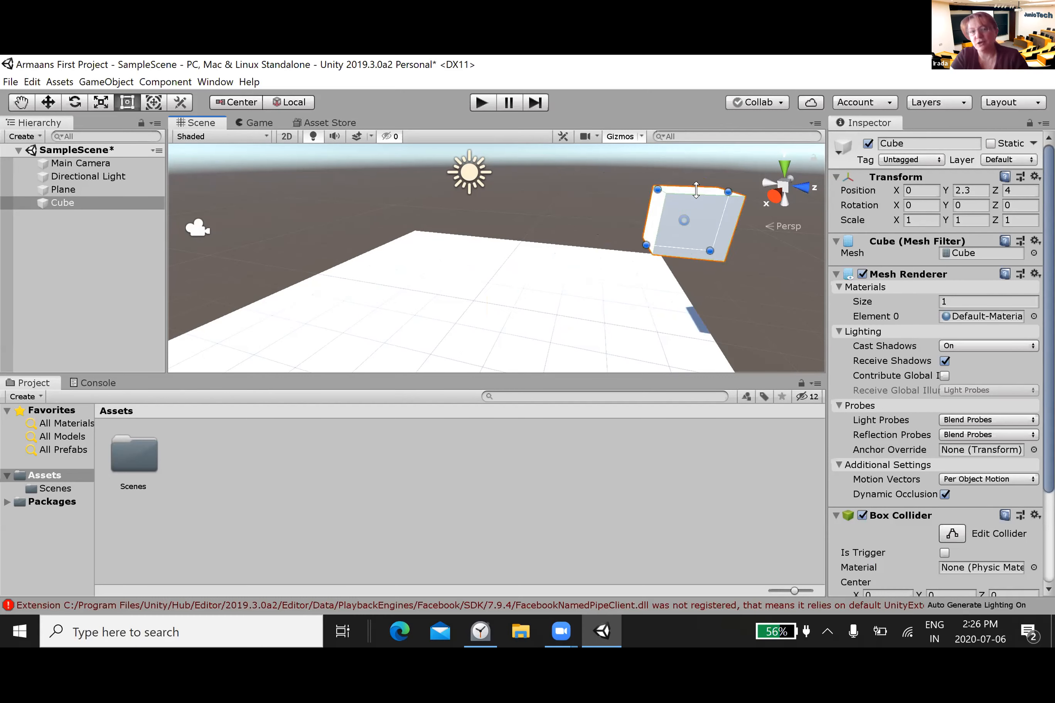
Step: Move the cube back onto the plane to about Y 0.38, Z 0.53 and stretch it to a scale of about Y 3.5, Z 5.1
{"action": "right_click_drag", "start_coordinate": [696, 190], "coordinate": [769, 178]}
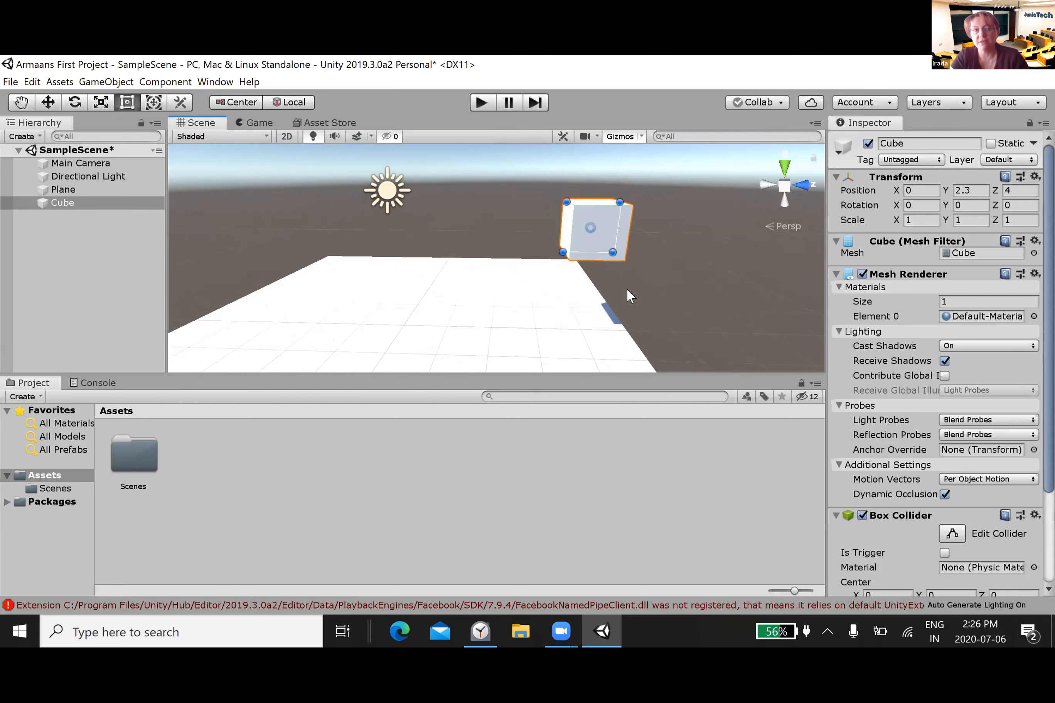
{"action": "left_click_drag", "start_coordinate": [597, 243], "coordinate": [419, 321]}
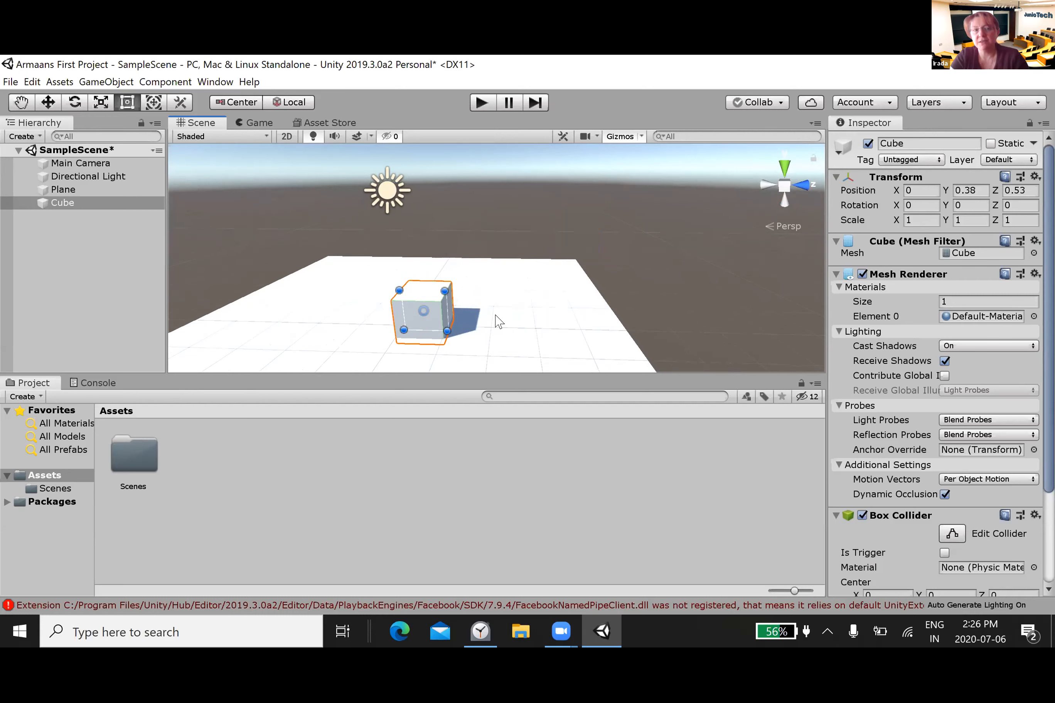
{"action": "left_click_drag", "start_coordinate": [318, 352], "coordinate": [480, 214]}
{"action": "left_click_drag", "start_coordinate": [440, 293], "coordinate": [618, 193]}
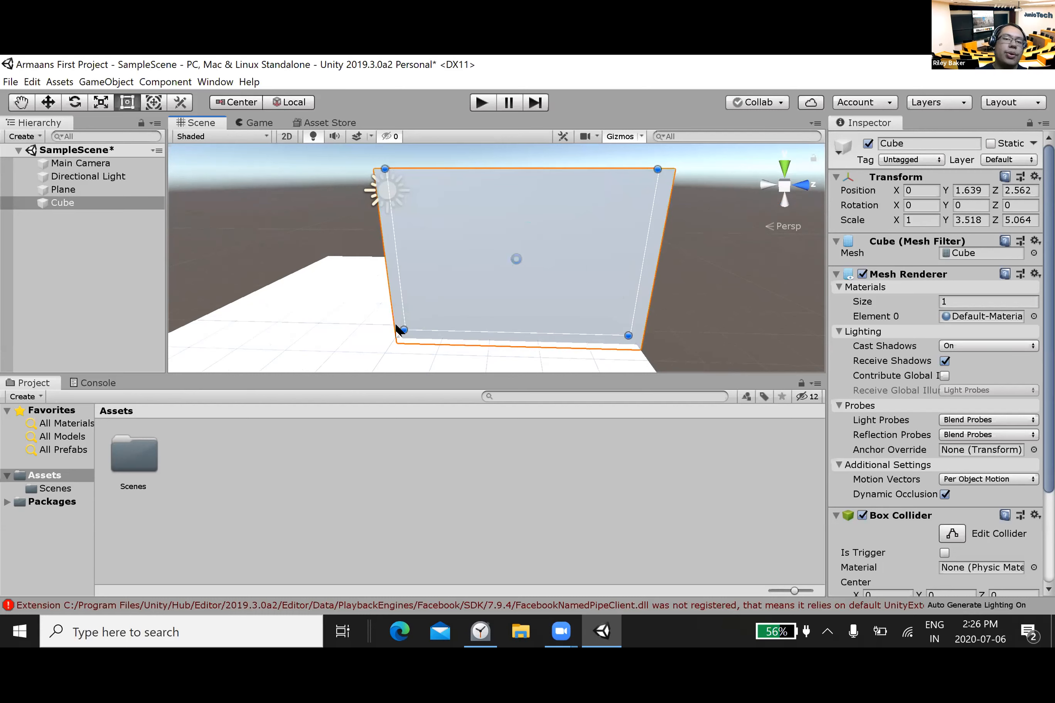
{"action": "left_click_drag", "start_coordinate": [397, 326], "coordinate": [295, 328]}
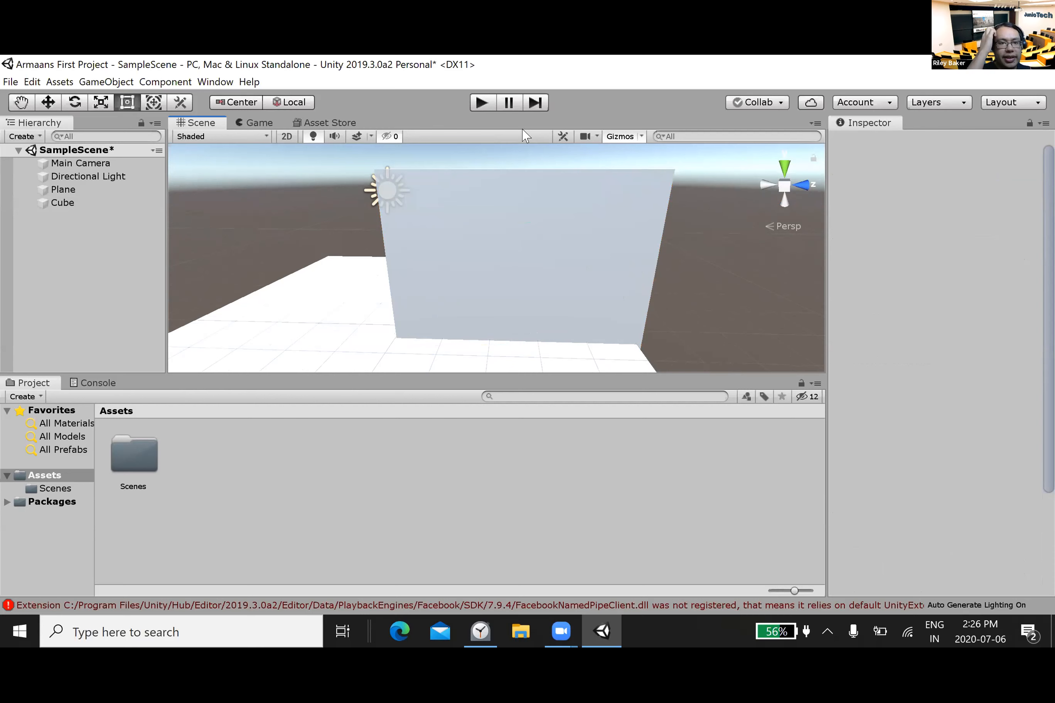
Step: Shrink the cube proportionally with the Scale tool to a scale of about X 0.70, Y 2.46, Z 3.54
{"action": "scroll", "coordinate": [394, 143], "scroll_direction": "up", "scroll_amount": 2}
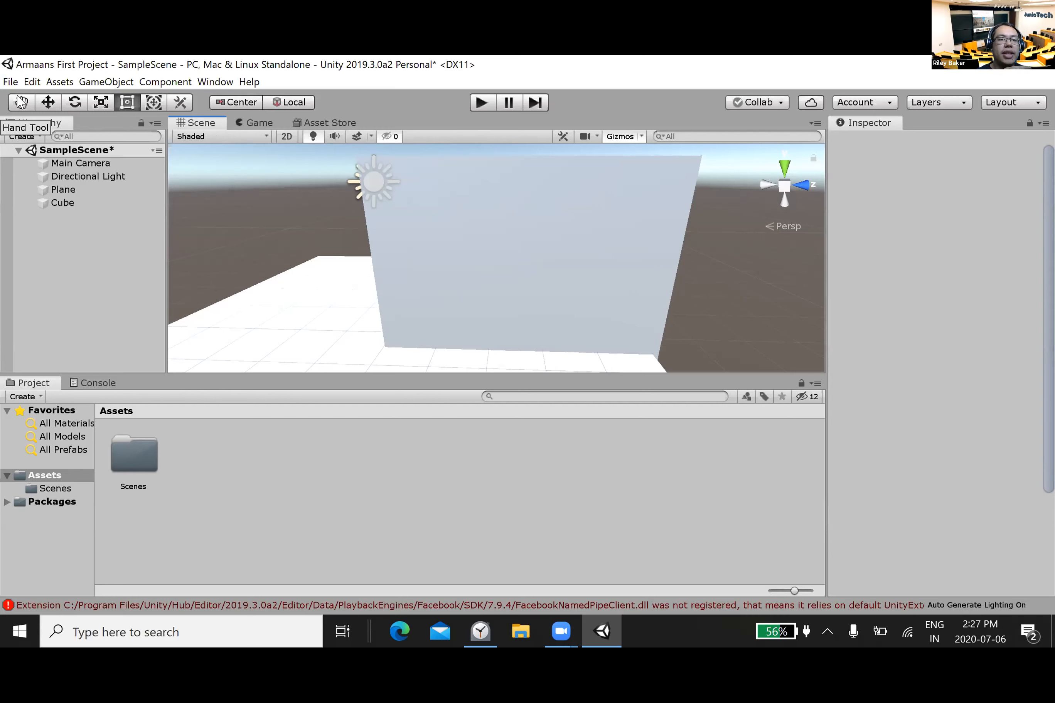
{"action": "left_click", "coordinate": [102, 103]}
{"action": "left_click_drag", "start_coordinate": [369, 226], "coordinate": [372, 265]}
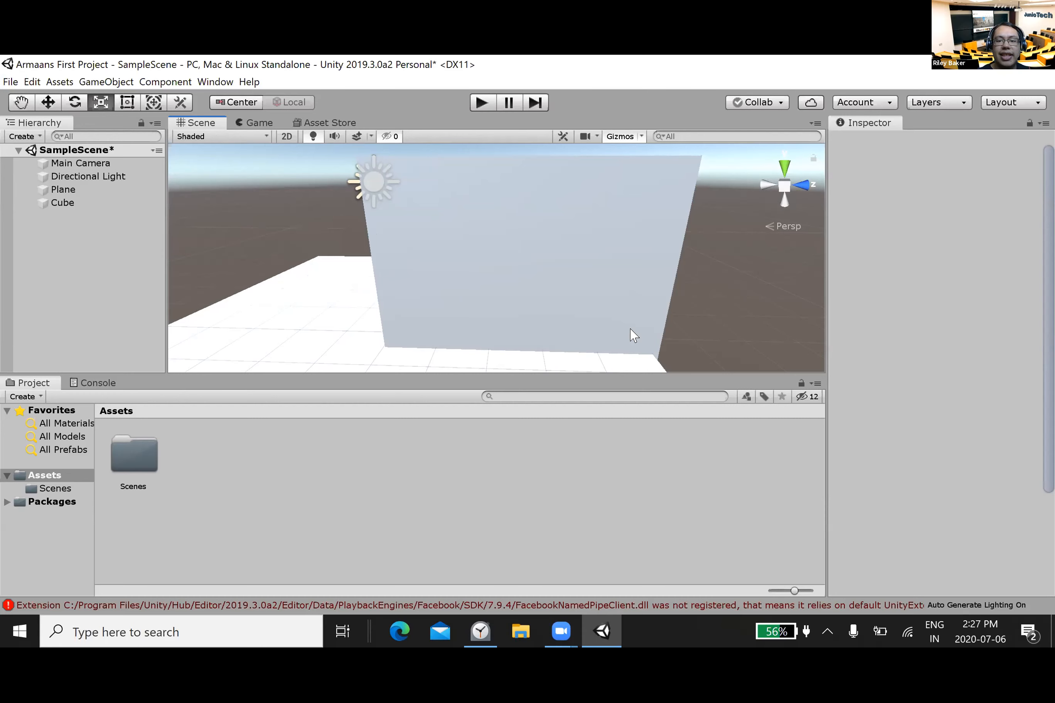
{"action": "key", "text": "alt+Tab"}
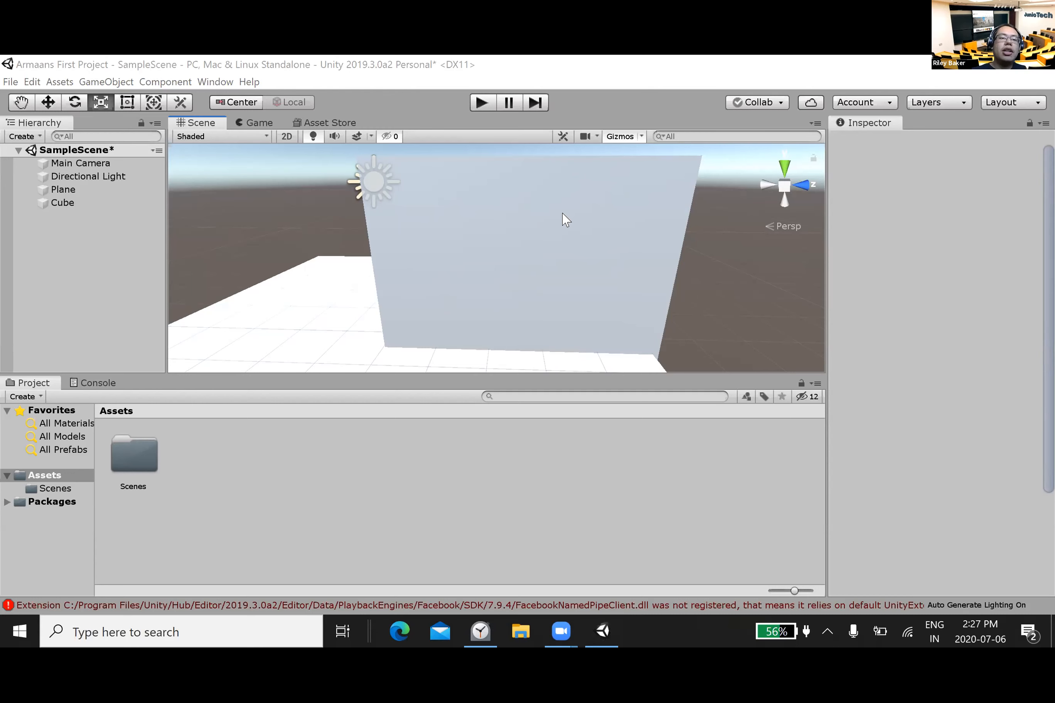
{"action": "scroll", "coordinate": [565, 220], "scroll_direction": "up", "scroll_amount": 3}
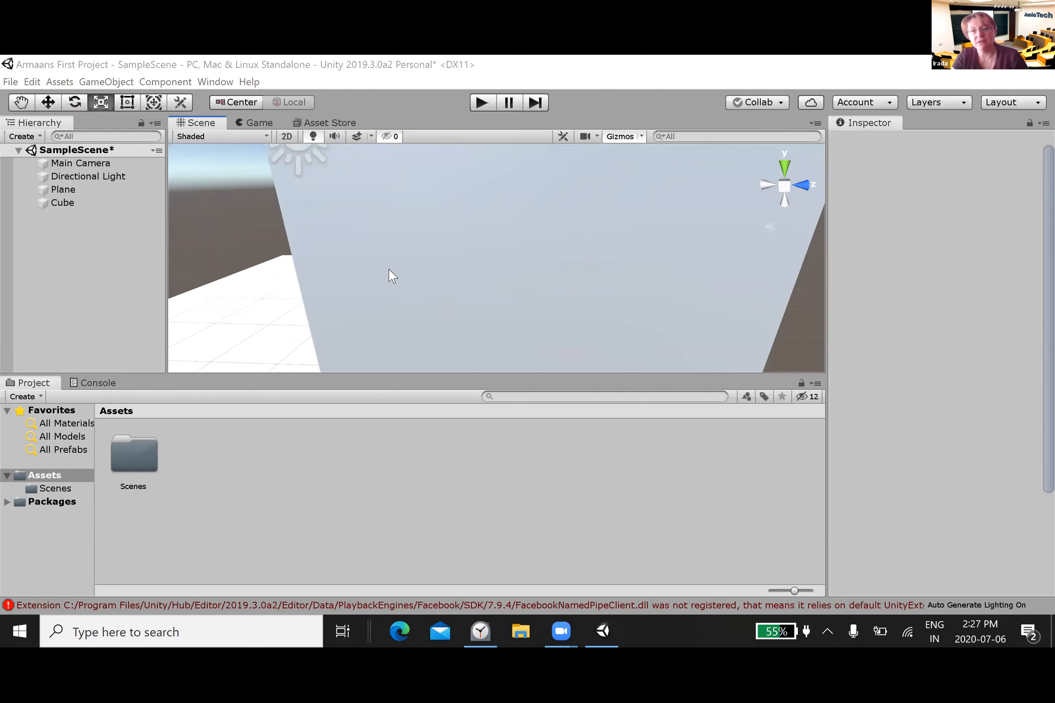
{"action": "left_click", "coordinate": [56, 203]}
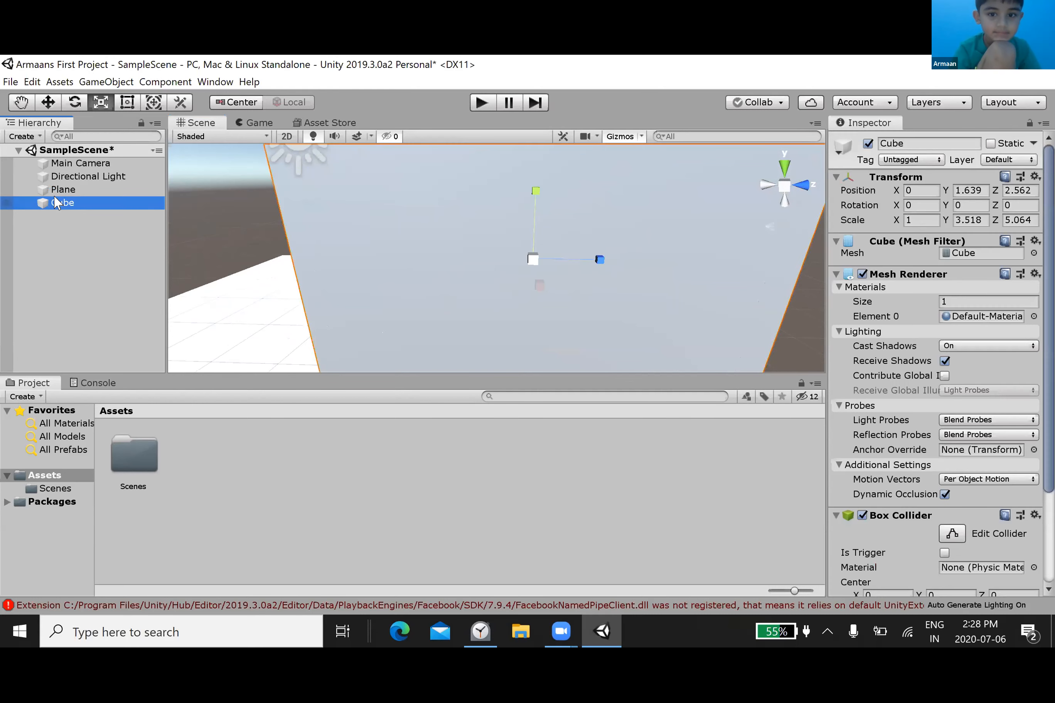
{"action": "left_click_drag", "start_coordinate": [536, 261], "coordinate": [509, 260]}
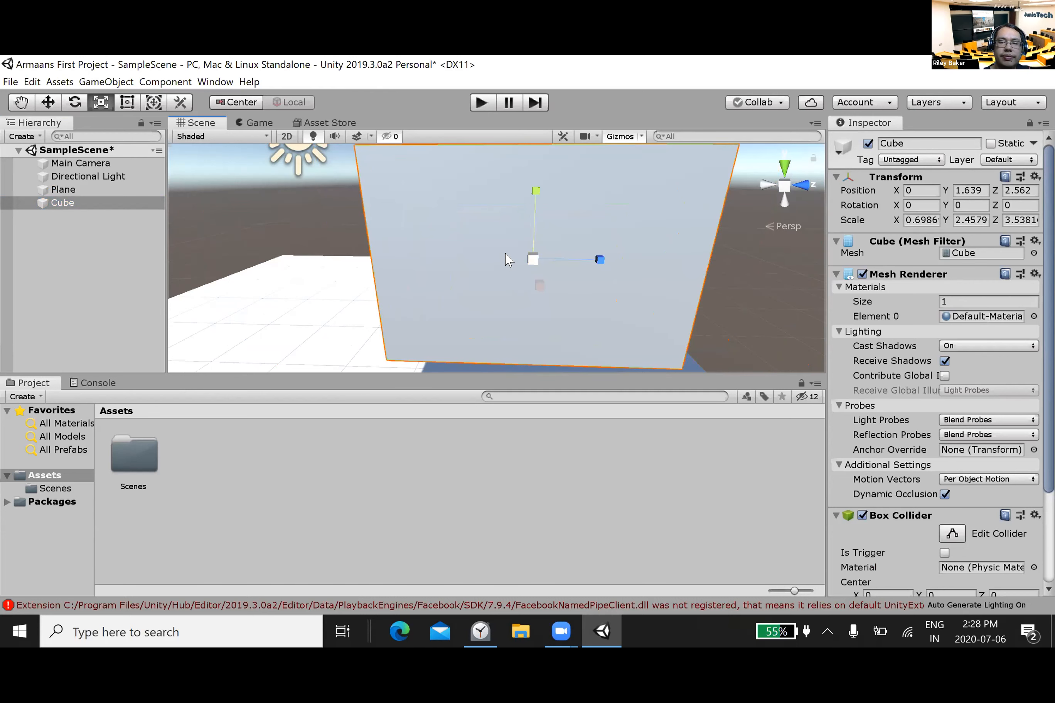
Step: Examine the scaled cube from different angles and distances and frame it in the centre of the Scene view
{"action": "left_click_drag", "start_coordinate": [515, 252], "coordinate": [418, 262], "text": "alt"}
{"action": "scroll", "coordinate": [419, 261], "scroll_direction": "up", "scroll_amount": 2}
{"action": "scroll", "coordinate": [419, 262], "scroll_direction": "up", "scroll_amount": 5}
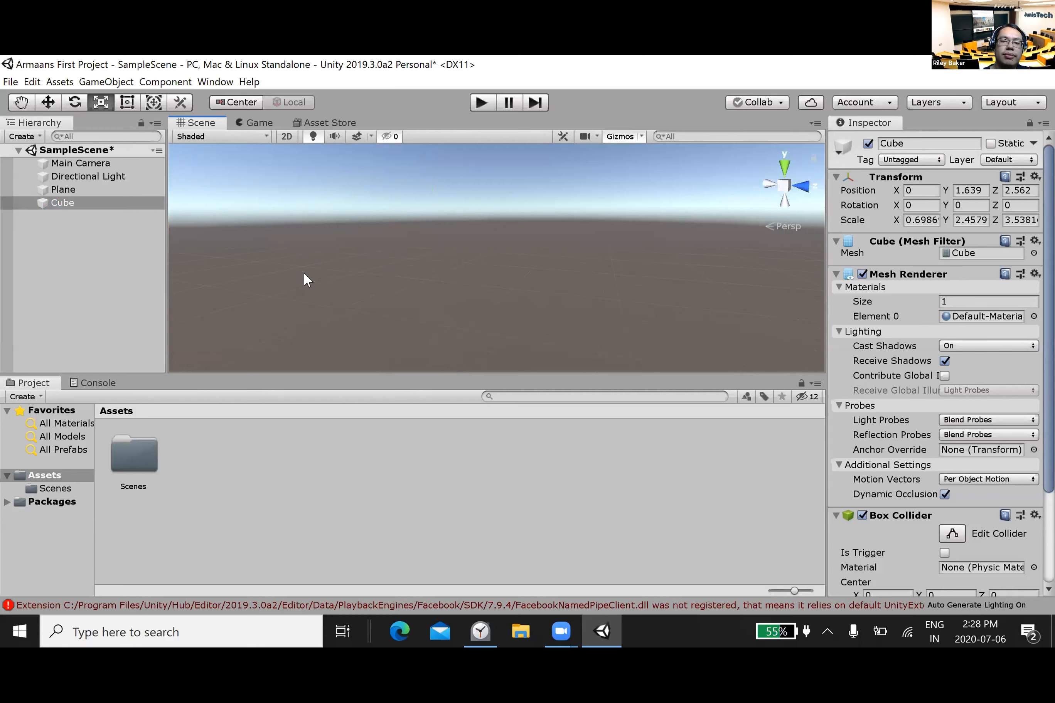
{"action": "left_click_drag", "start_coordinate": [376, 273], "coordinate": [746, 281], "text": "alt"}
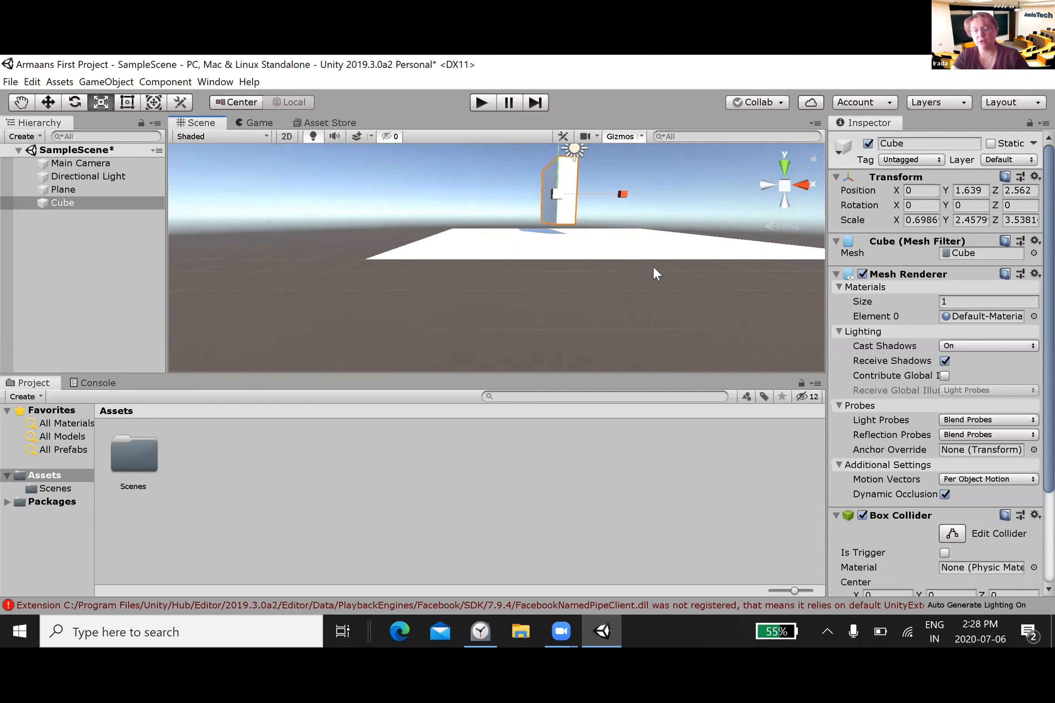
{"action": "scroll", "coordinate": [652, 265], "scroll_direction": "up", "scroll_amount": 2}
{"action": "scroll", "coordinate": [653, 265], "scroll_direction": "up", "scroll_amount": 3}
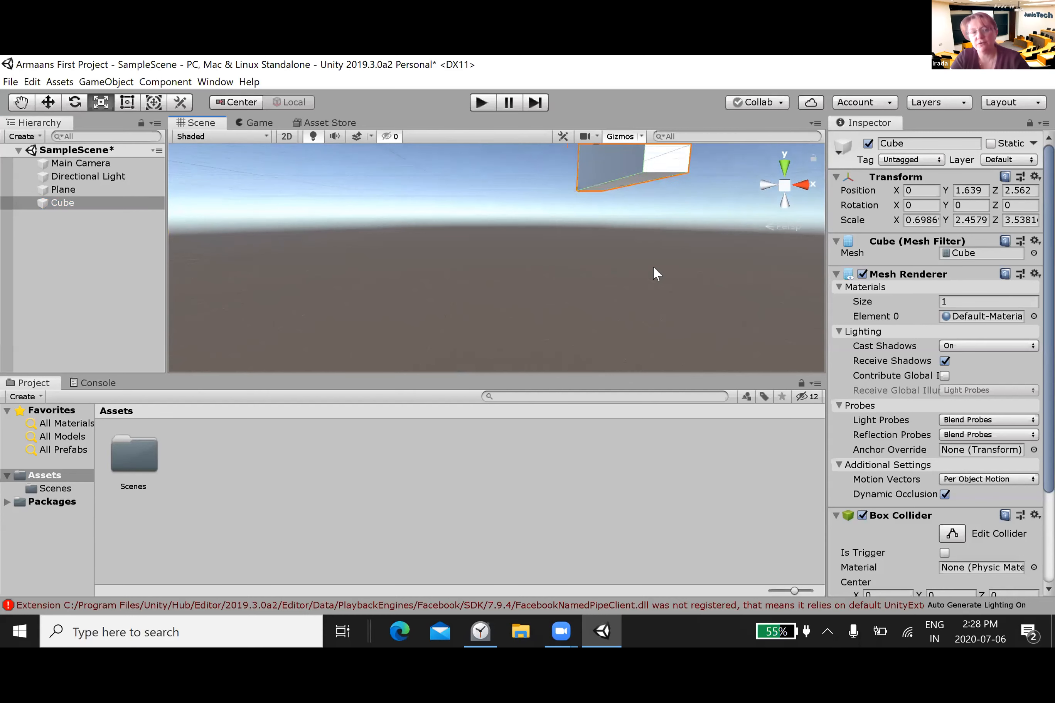
{"action": "scroll", "coordinate": [665, 184], "scroll_direction": "up", "scroll_amount": 3}
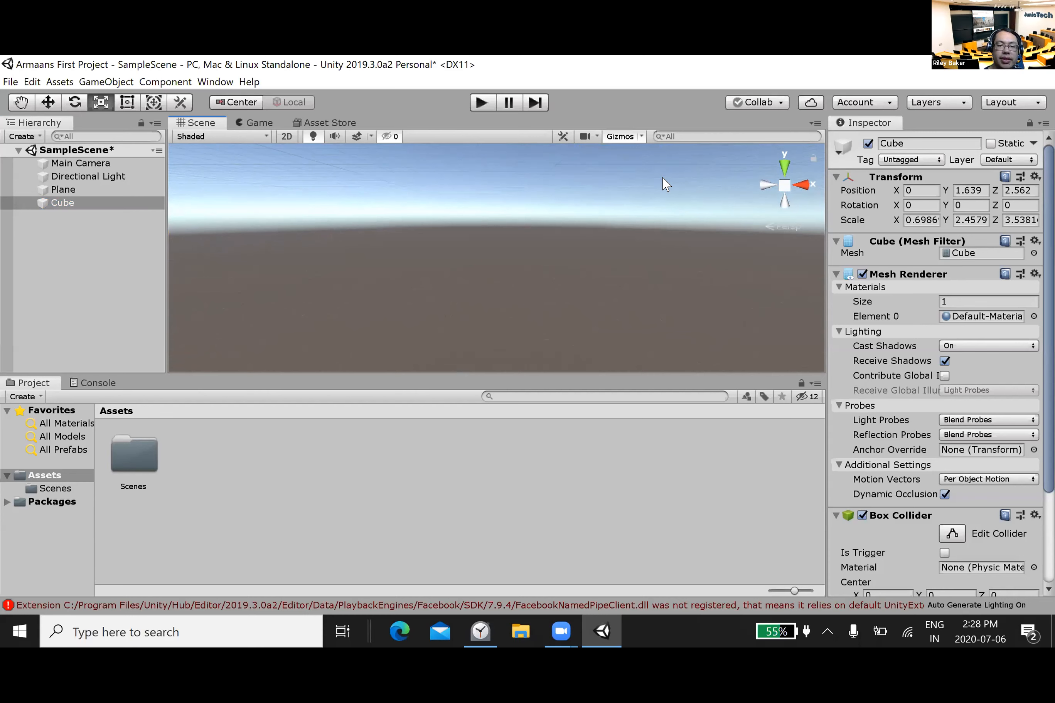
{"action": "scroll", "coordinate": [665, 184], "scroll_direction": "down", "scroll_amount": 3}
{"action": "scroll", "coordinate": [665, 184], "scroll_direction": "down", "scroll_amount": 3}
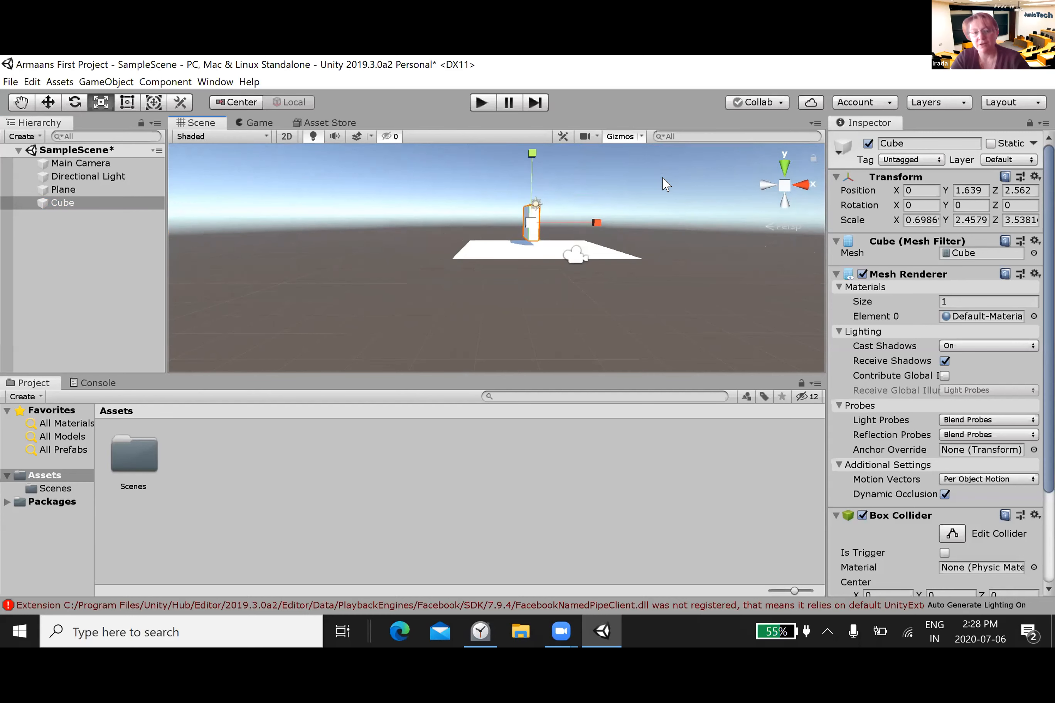
{"action": "key", "text": "f"}
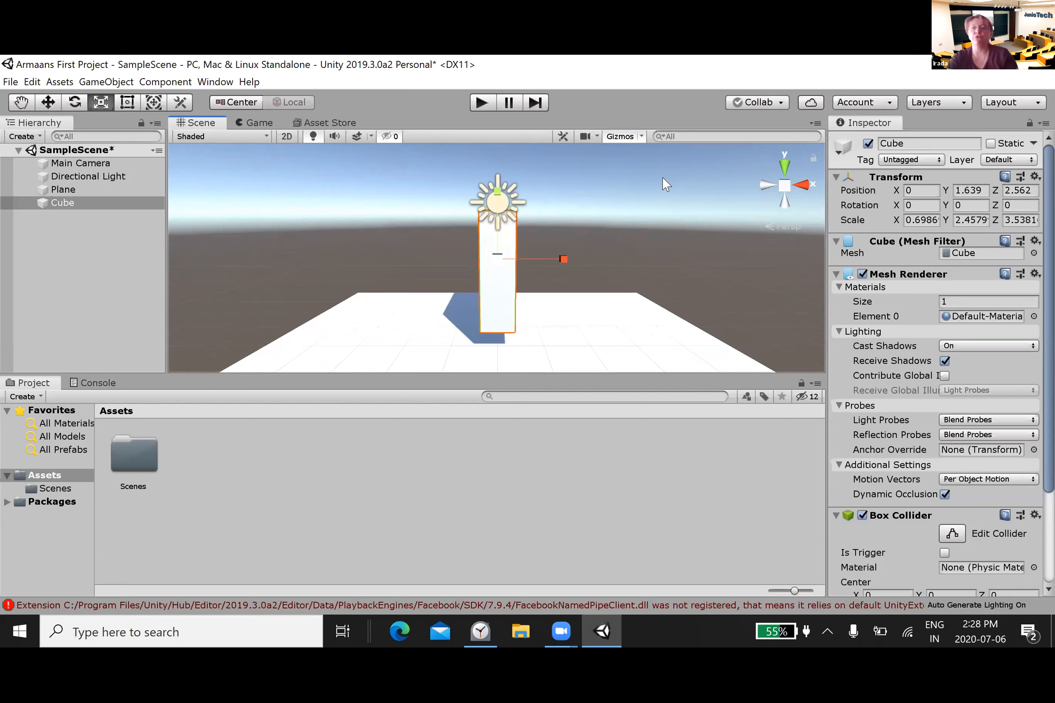
{"action": "left_click", "coordinate": [134, 472]}
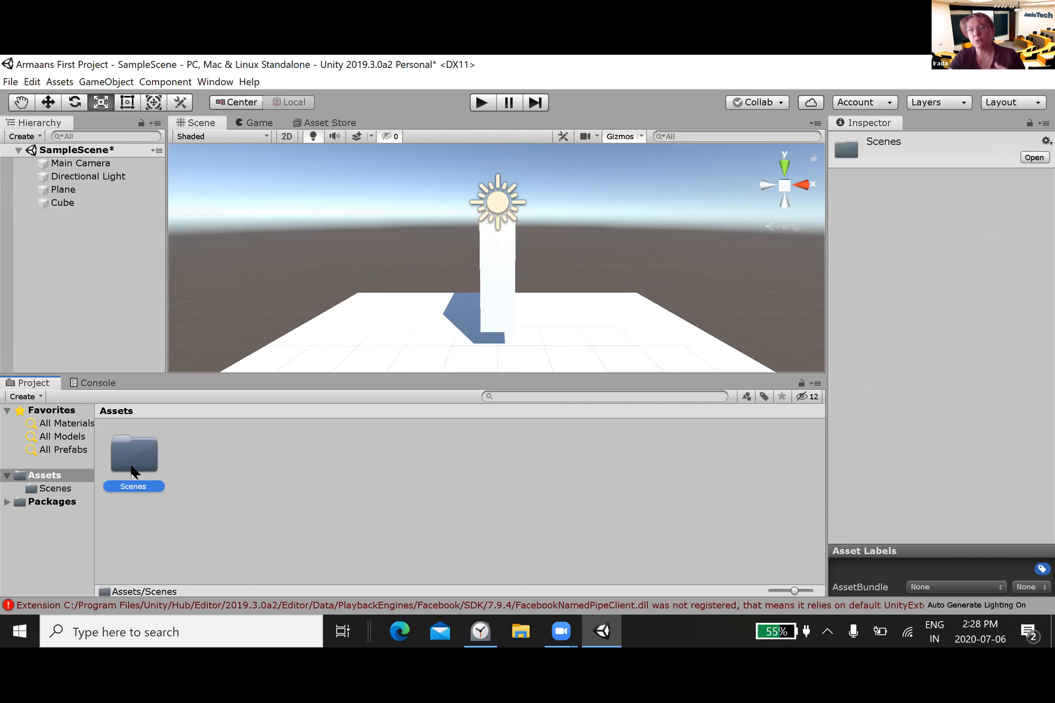
{"action": "left_click", "coordinate": [341, 511]}
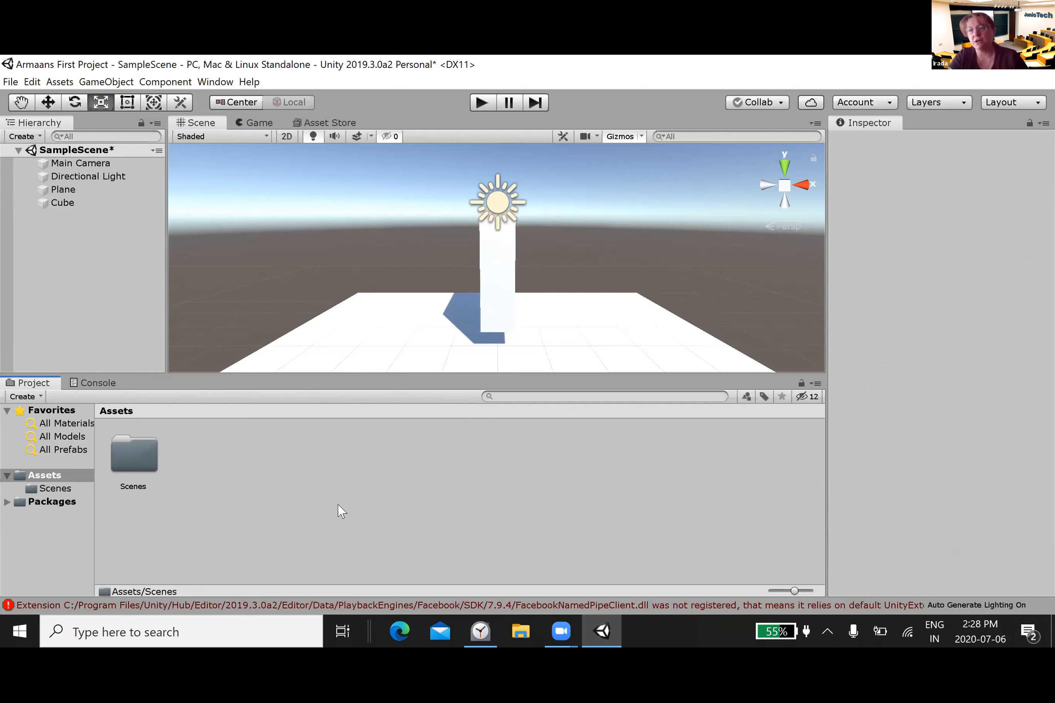
{"action": "right_click", "coordinate": [468, 572]}
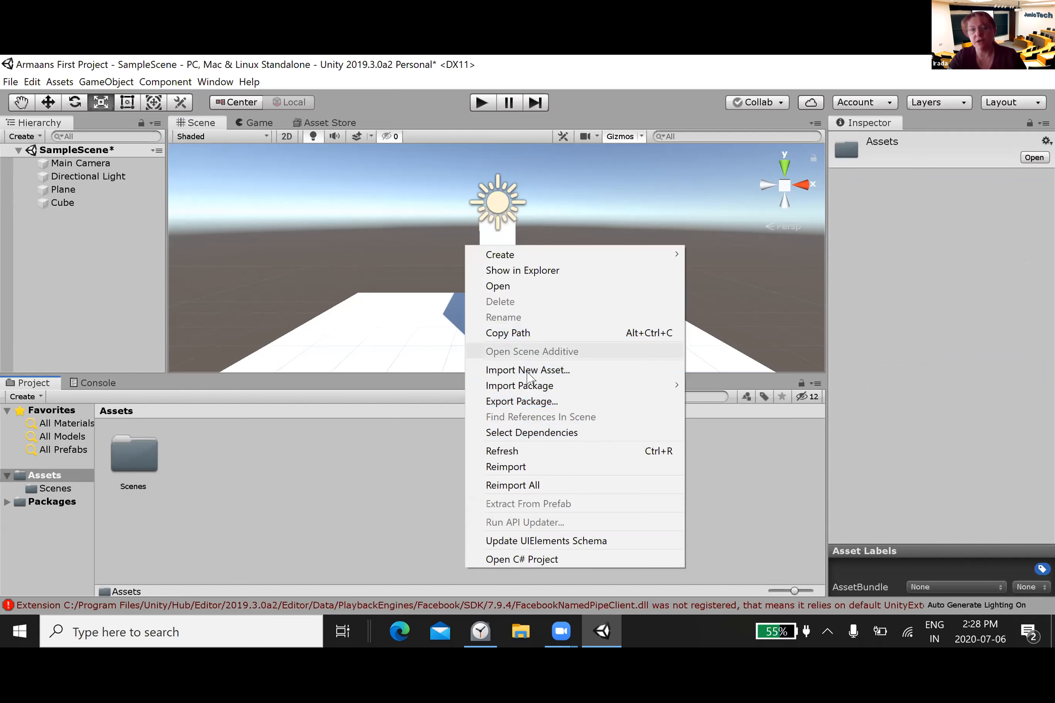
{"action": "left_click", "coordinate": [311, 526]}
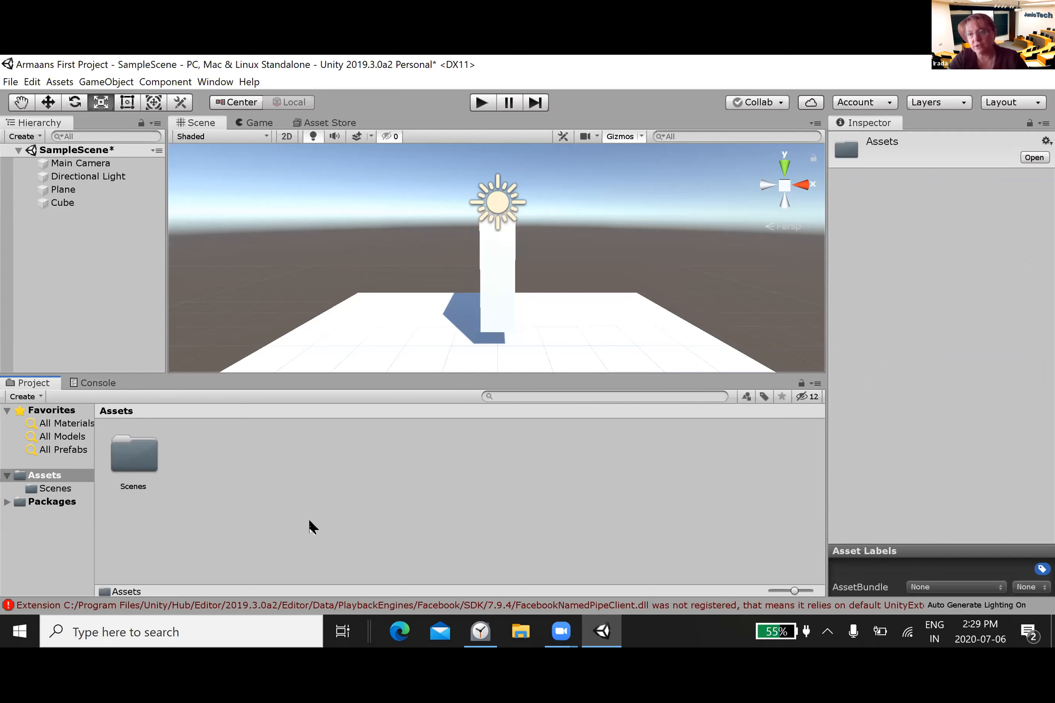
Step: Create a Lens Flare asset in the Assets folder and keep its default name
{"action": "right_click", "coordinate": [311, 527]}
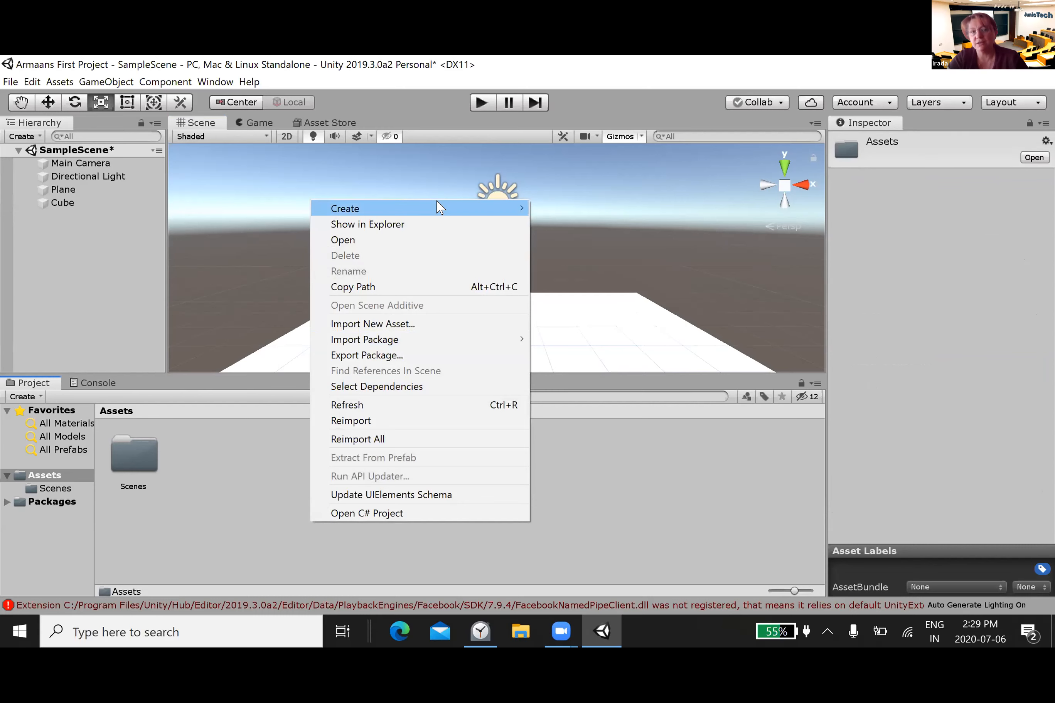
{"action": "mouse_move", "coordinate": [437, 208]}
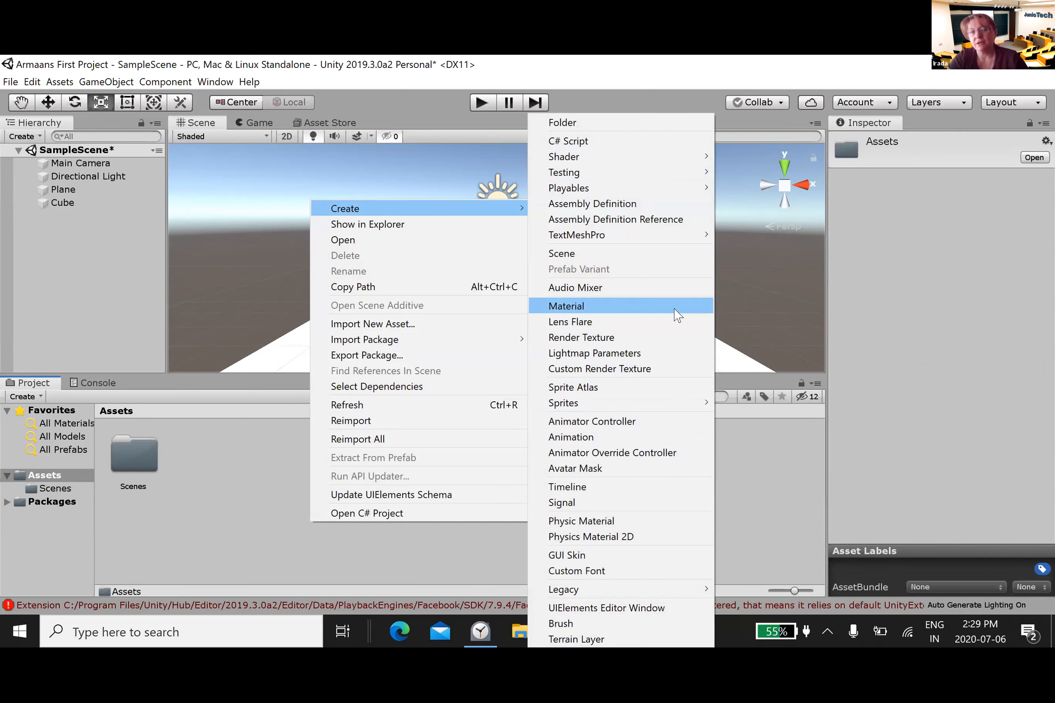
{"action": "left_click", "coordinate": [677, 320]}
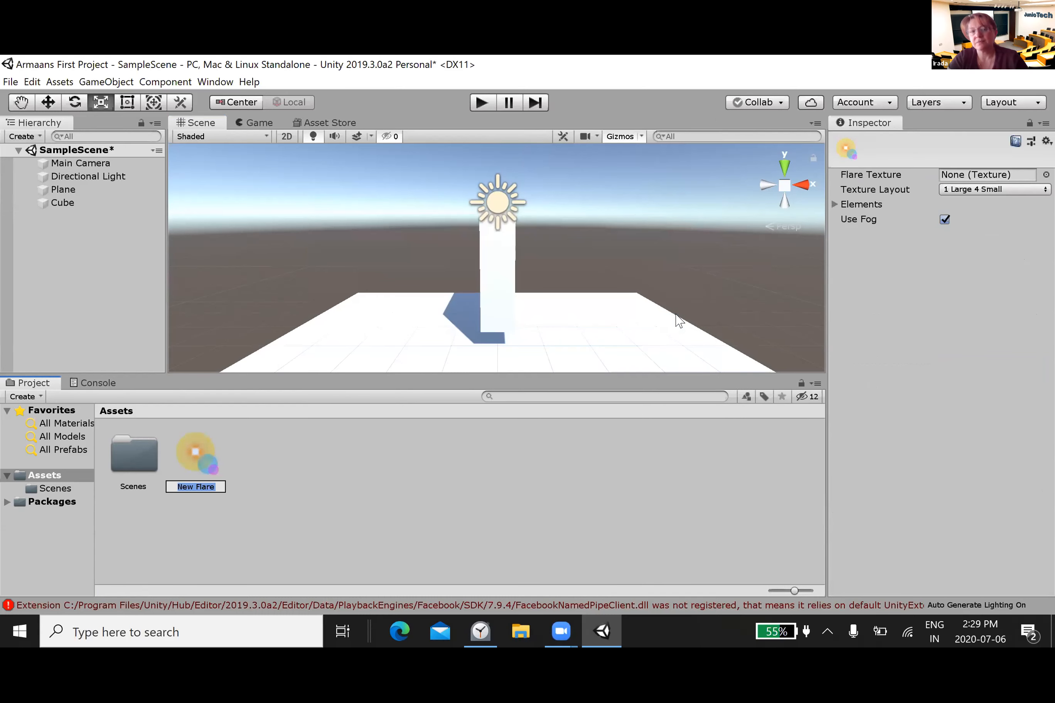
{"action": "key", "text": "Return"}
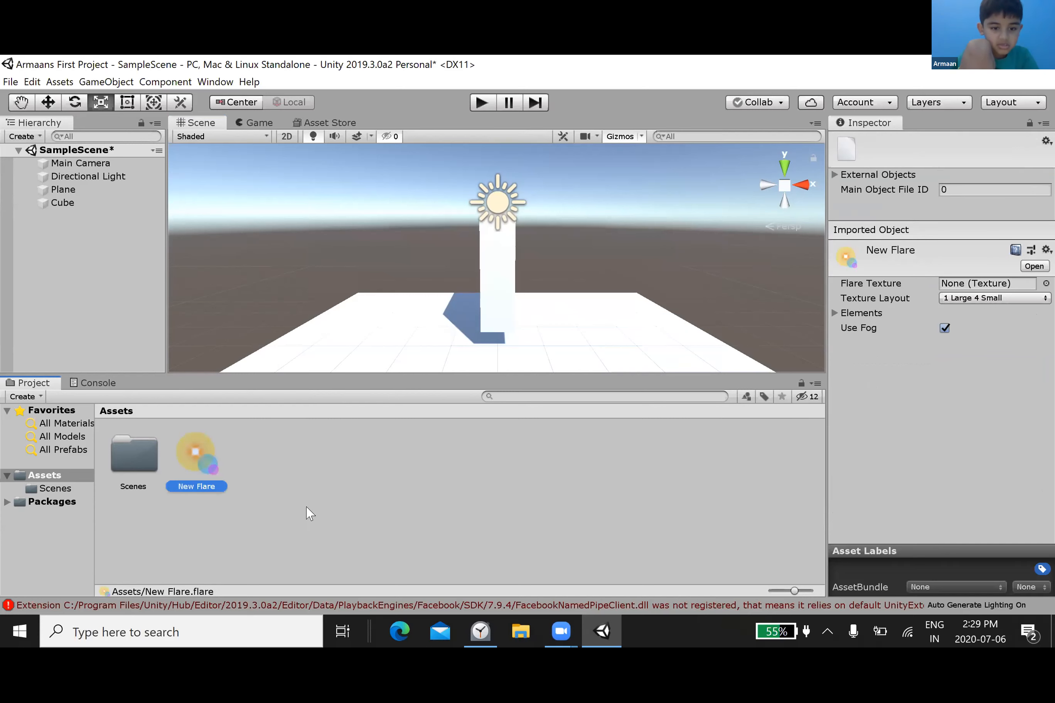
Step: Create a Material in the Assets folder with its default name and select it
{"action": "right_click", "coordinate": [353, 498]}
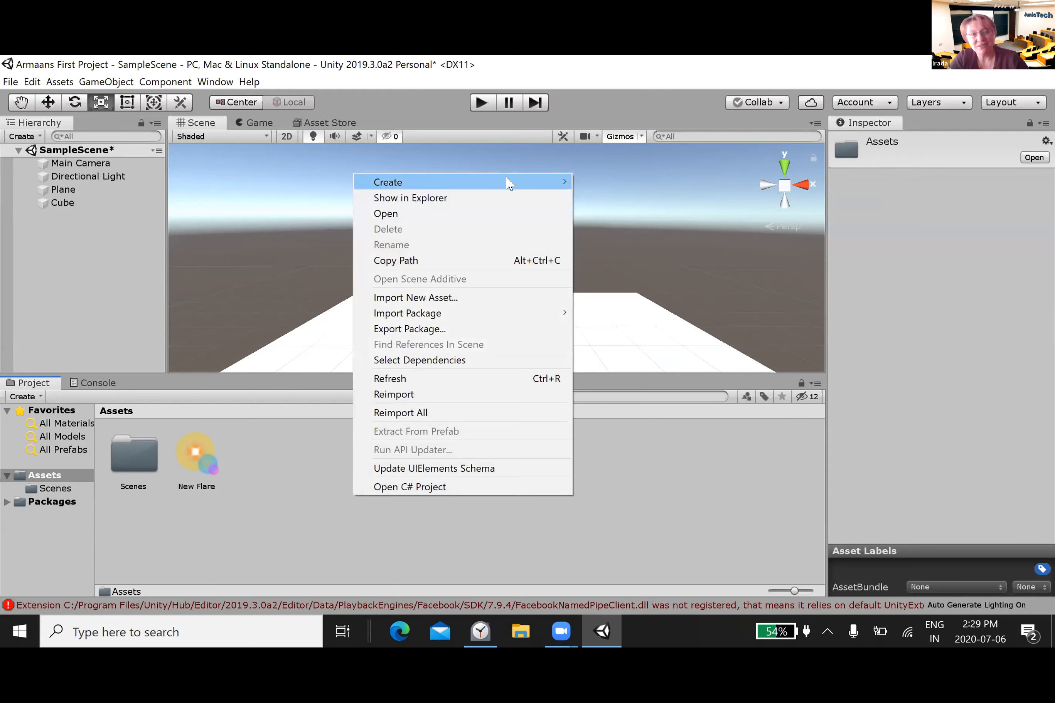
{"action": "mouse_move", "coordinate": [508, 182]}
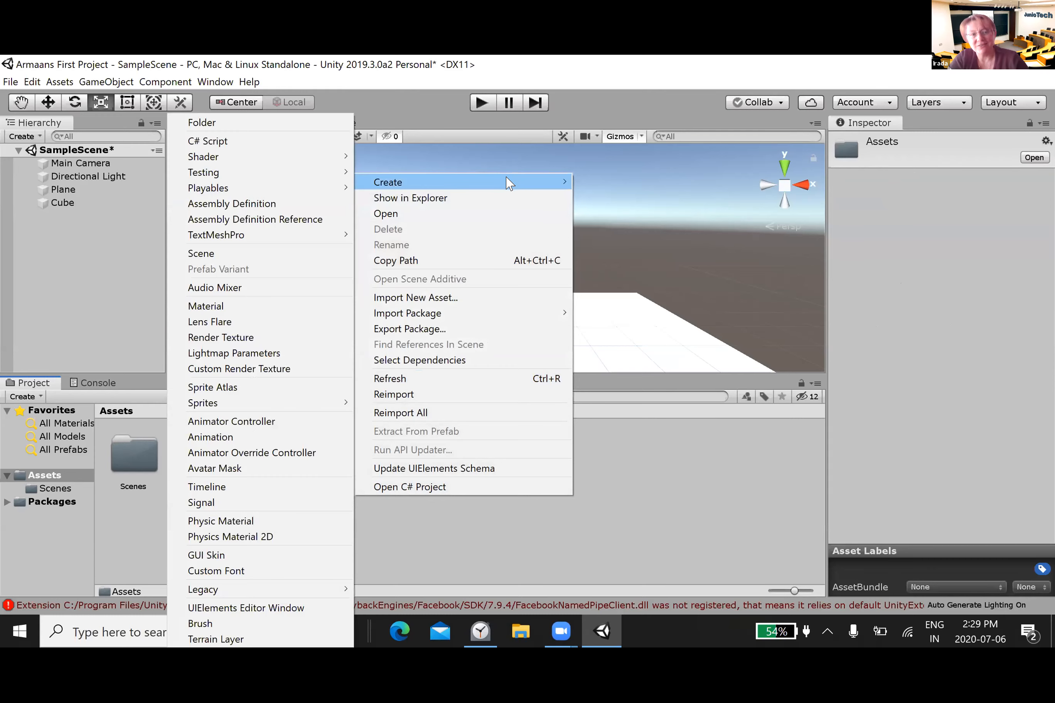
{"action": "left_click", "coordinate": [223, 307]}
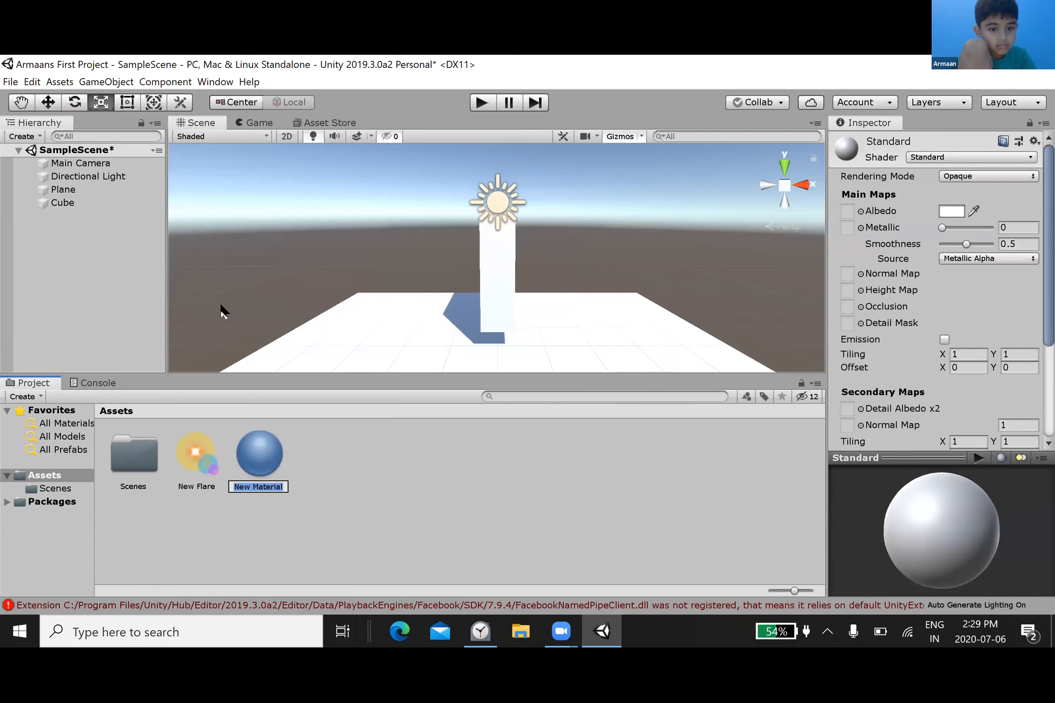
{"action": "left_click", "coordinate": [262, 451]}
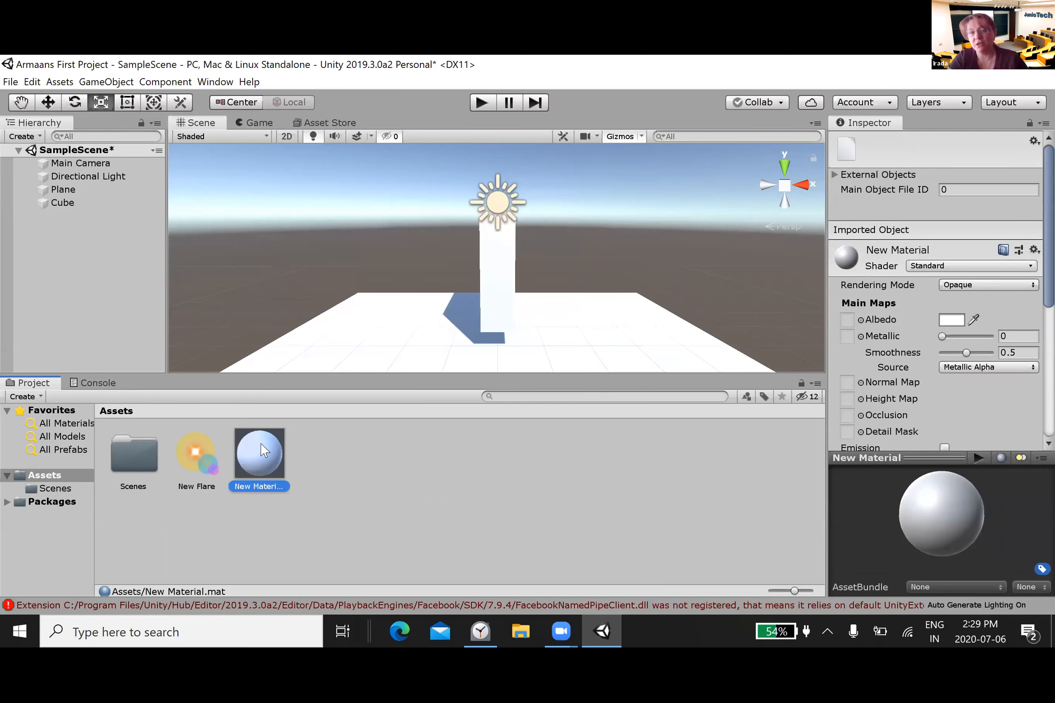
Step: Examine the commands available for the new material and its properties, from the main maps to the advanced options
{"action": "right_click", "coordinate": [262, 451]}
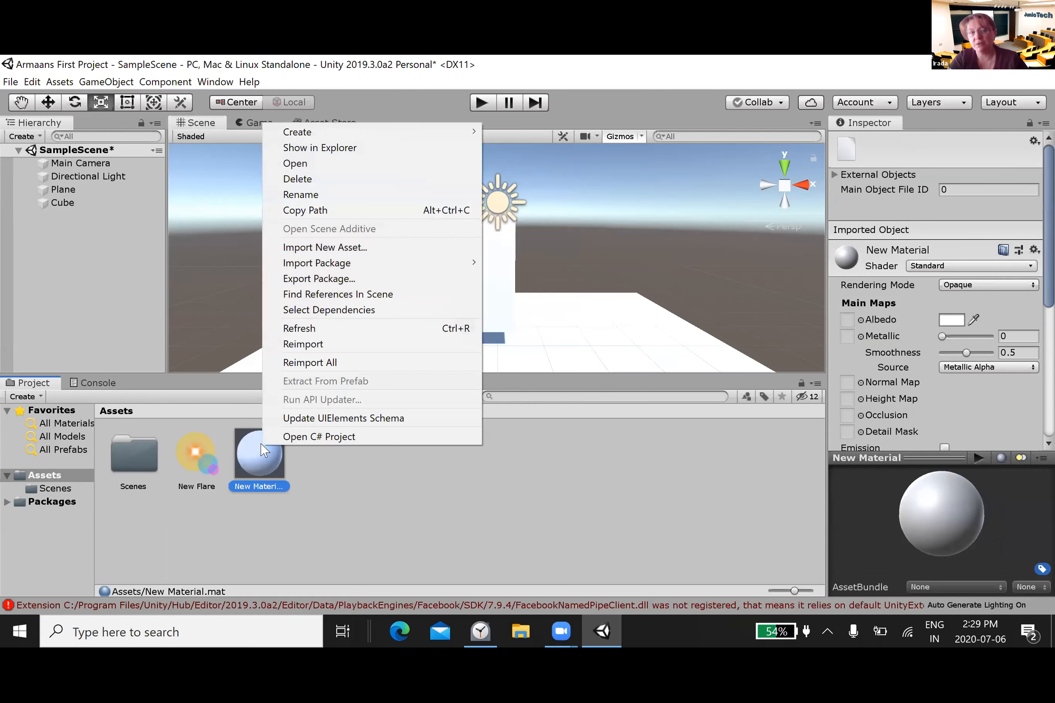
{"action": "left_click", "coordinate": [341, 475]}
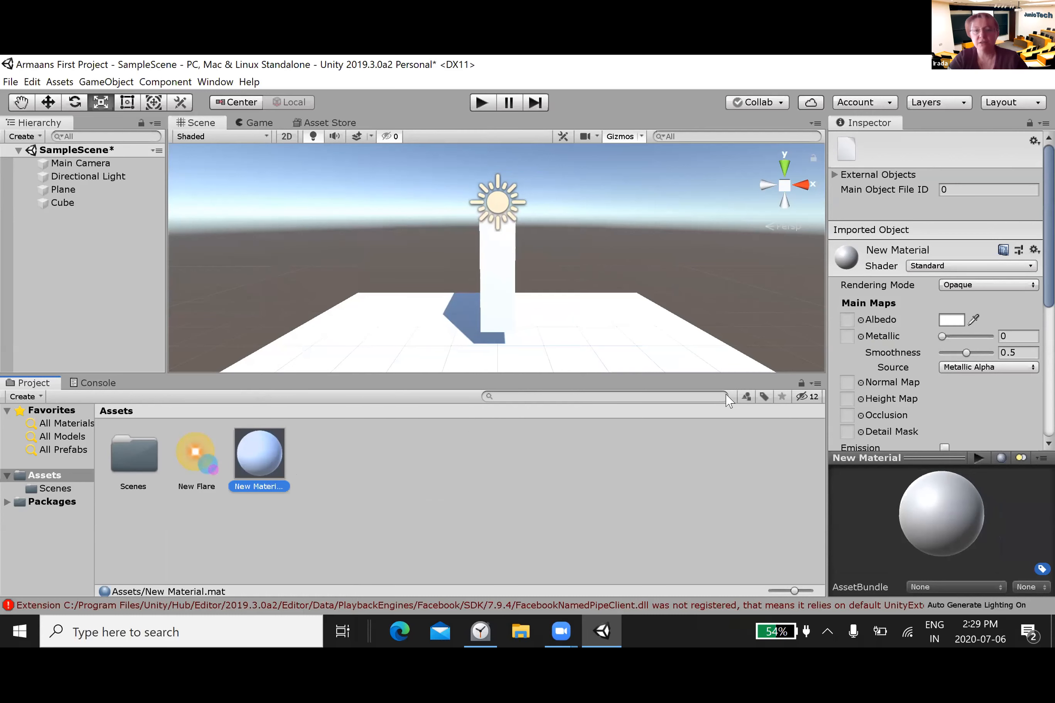
{"action": "left_click", "coordinate": [931, 498]}
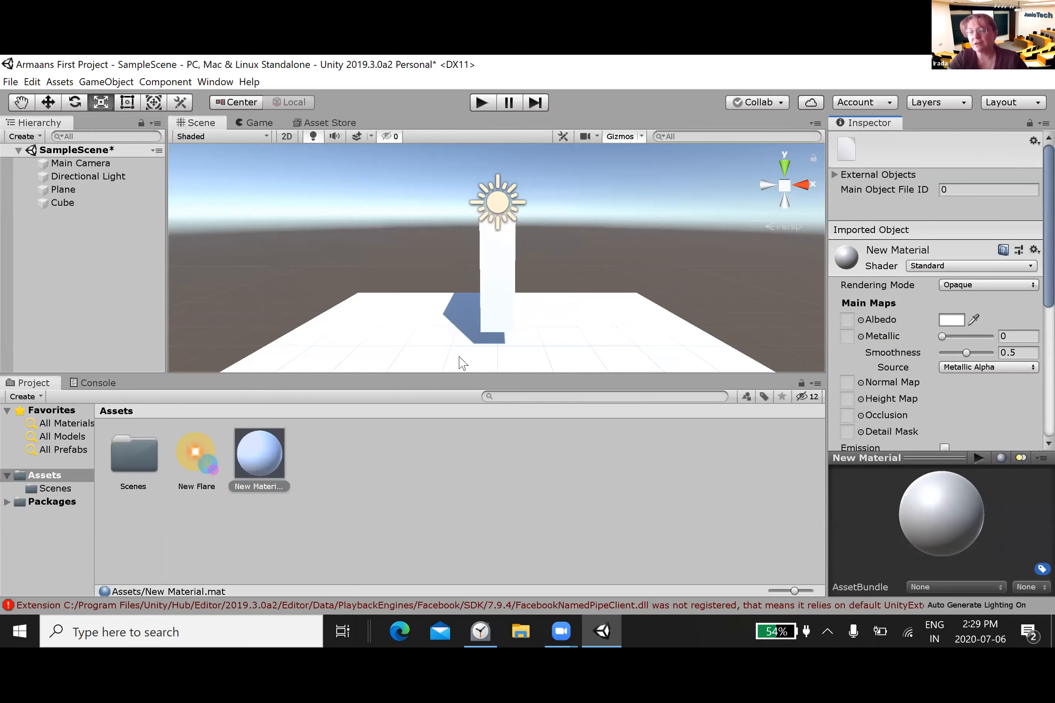
{"action": "left_click", "coordinate": [249, 469]}
{"action": "right_click", "coordinate": [249, 470]}
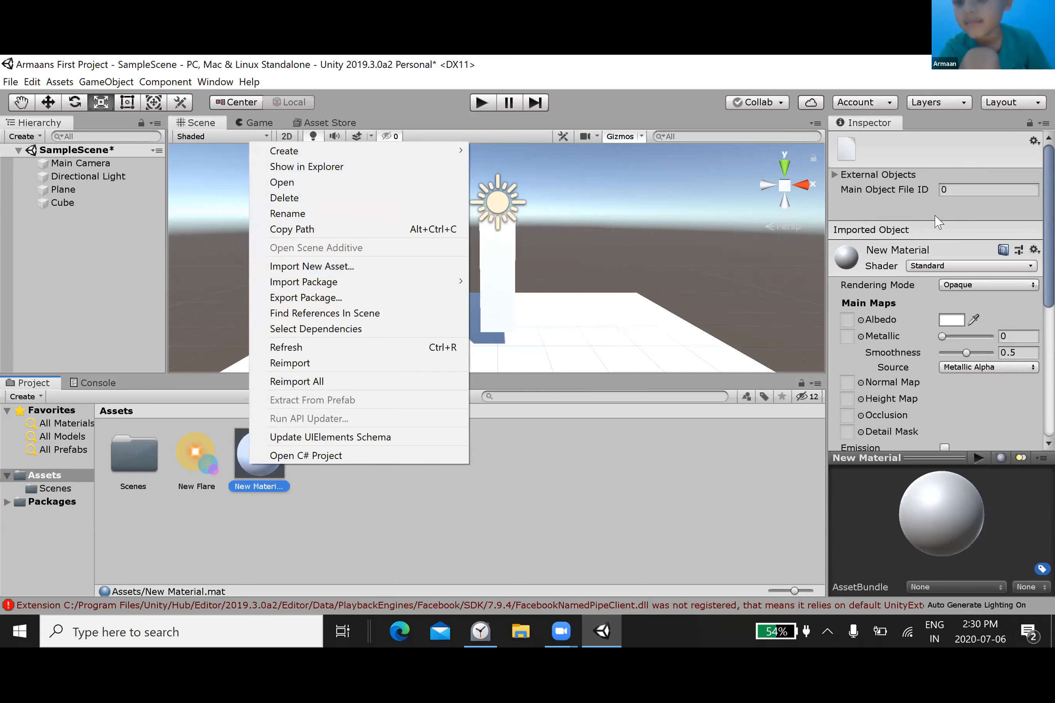
{"action": "key", "text": "Down"}
{"action": "key", "text": "Down"}
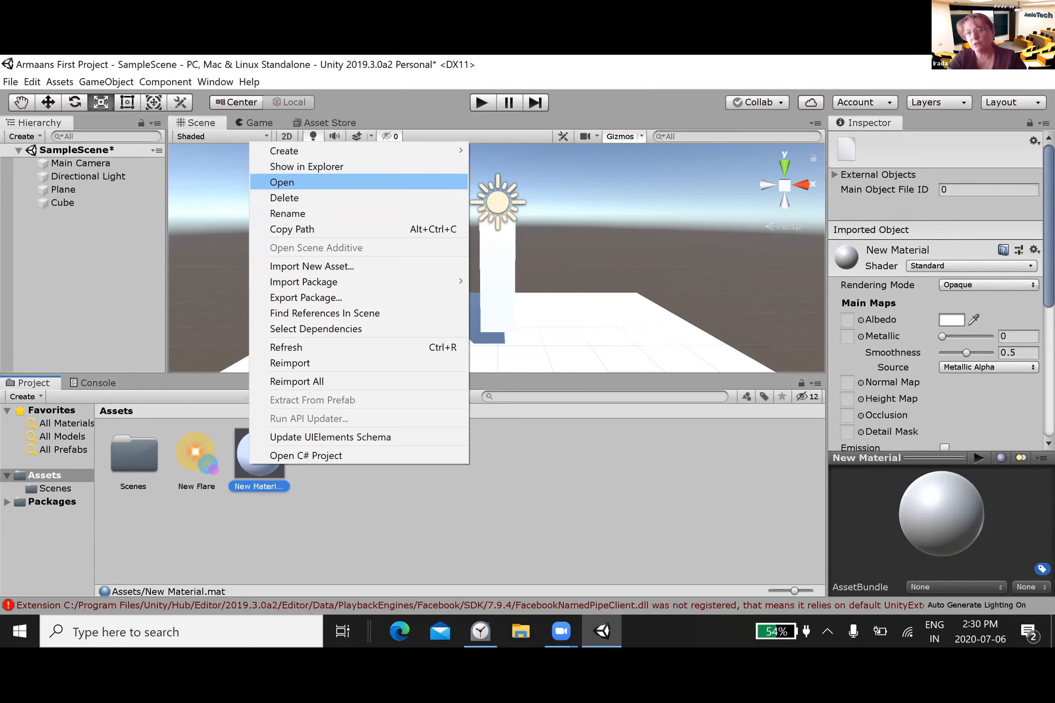
{"action": "left_click", "coordinate": [951, 320]}
{"action": "scroll", "coordinate": [941, 291], "scroll_direction": "down", "scroll_amount": 8}
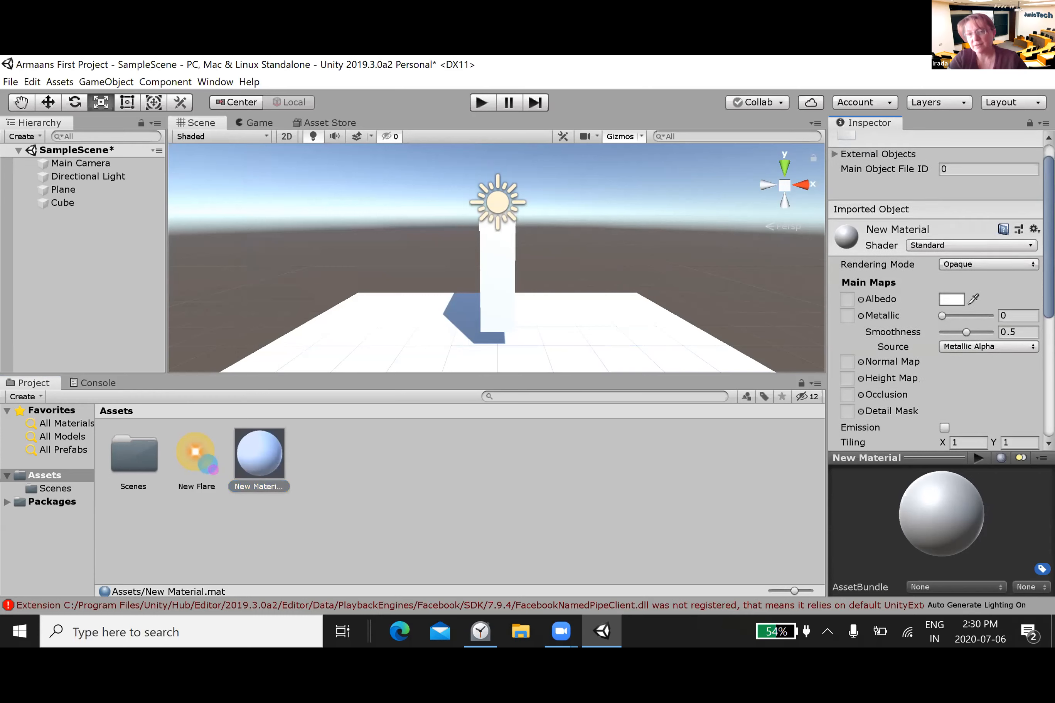
{"action": "scroll", "coordinate": [953, 272], "scroll_direction": "down", "scroll_amount": 2}
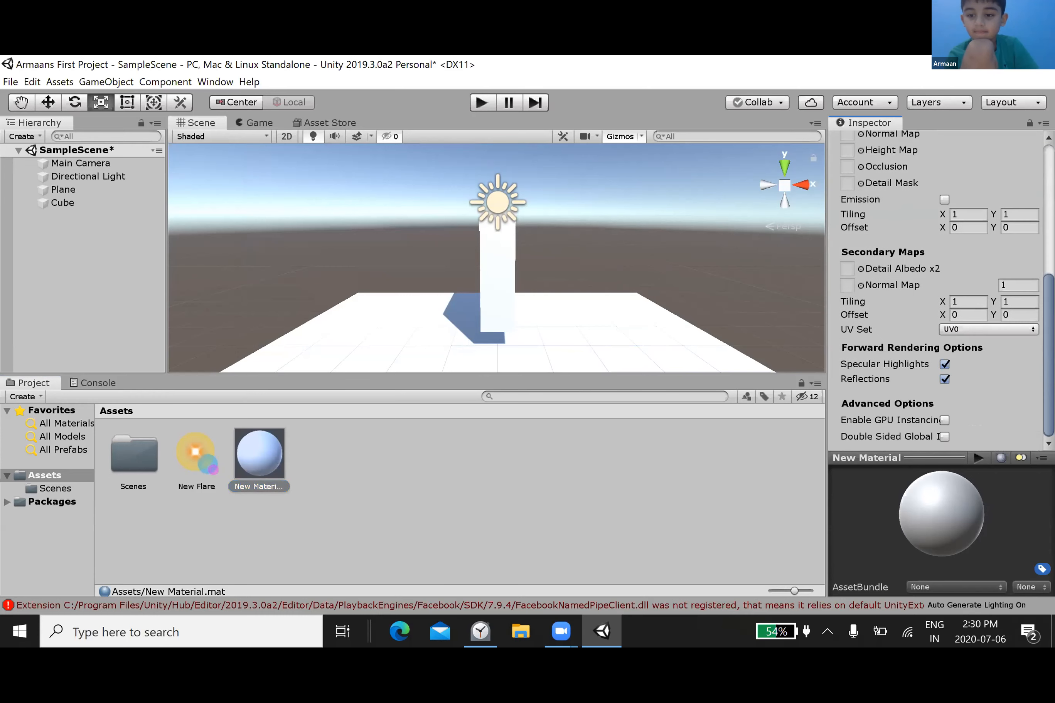
Step: Set the new material's Albedo colour to a light violet-blue, hexadecimal A0A3FF, and close the colour picker
{"action": "scroll", "coordinate": [980, 250], "scroll_direction": "up", "scroll_amount": 10}
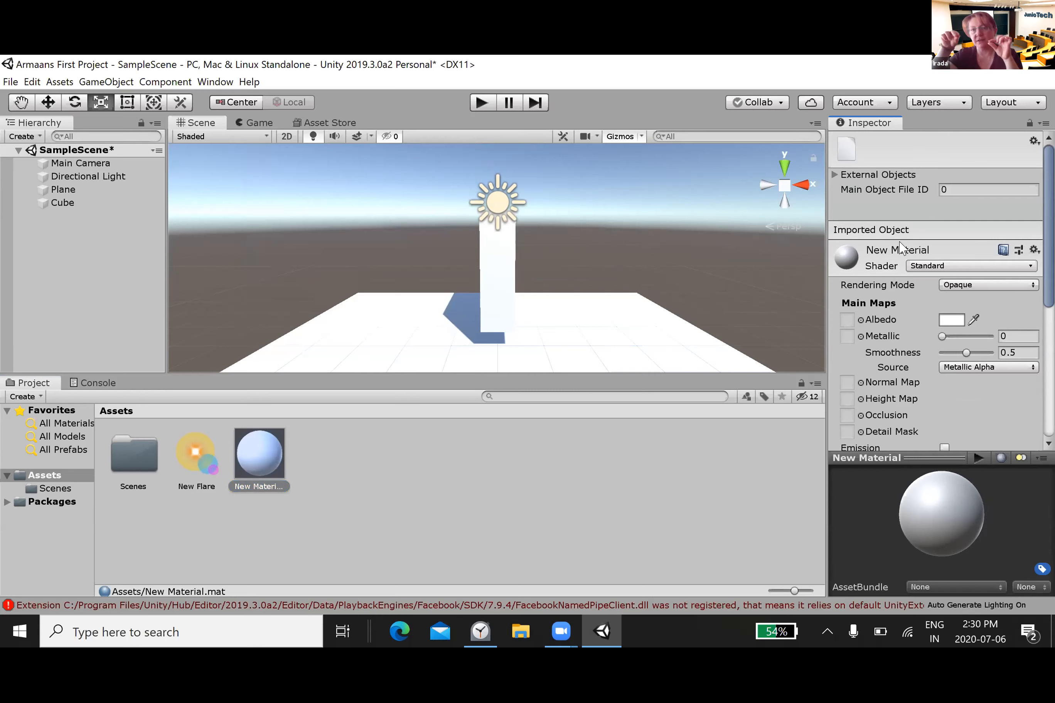
{"action": "left_click", "coordinate": [951, 320]}
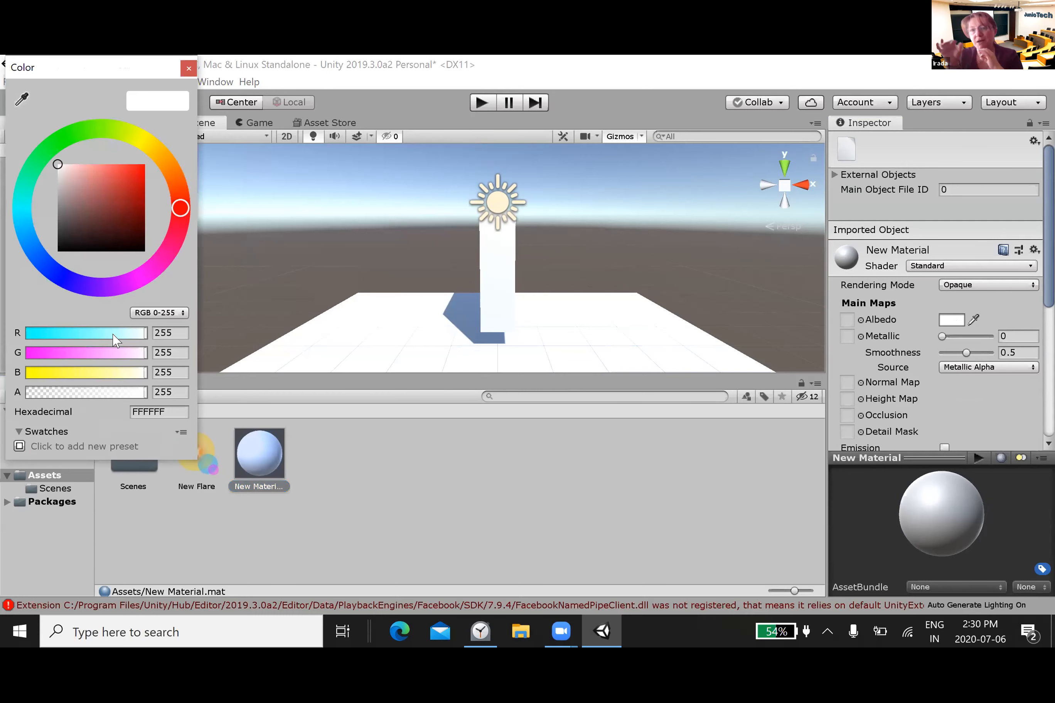
{"action": "left_click_drag", "start_coordinate": [179, 215], "coordinate": [74, 280]}
{"action": "left_click", "coordinate": [54, 354]}
{"action": "left_click_drag", "start_coordinate": [52, 353], "coordinate": [53, 353]}
{"action": "left_click_drag", "start_coordinate": [142, 284], "coordinate": [36, 294]}
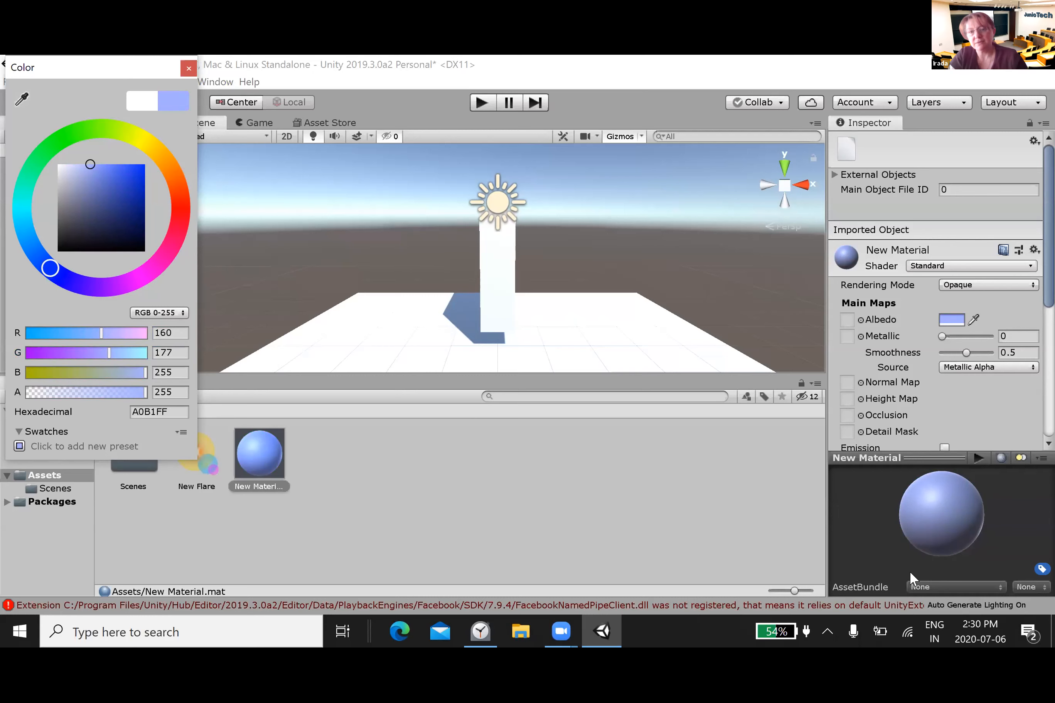
{"action": "mouse_move", "coordinate": [49, 272]}
{"action": "left_mouse_down"}
{"action": "mouse_move", "coordinate": [77, 294]}
{"action": "mouse_move", "coordinate": [60, 277]}
{"action": "left_mouse_up"}
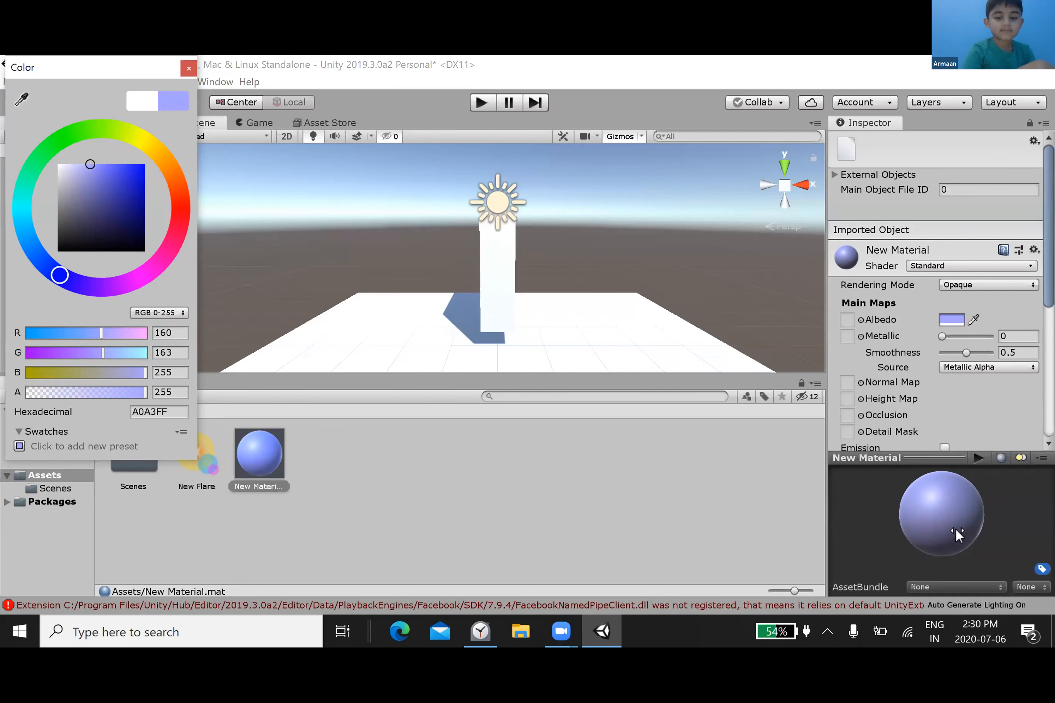
{"action": "left_click", "coordinate": [472, 512]}
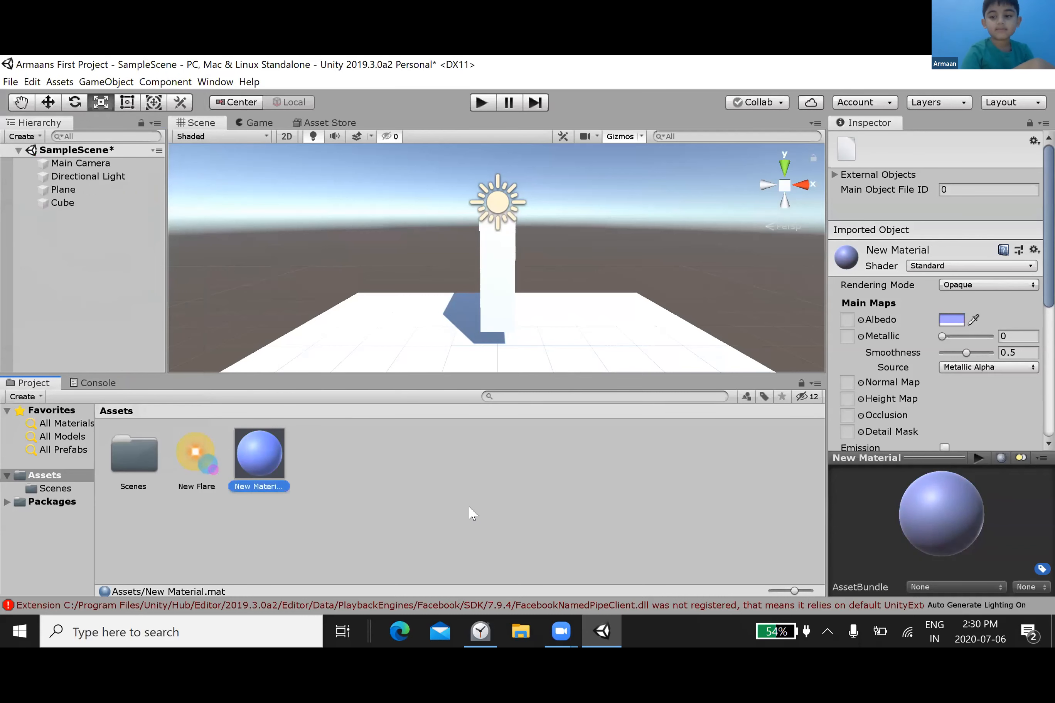
Step: Apply the violet-blue New Material to the plane in the scene and clear the selection
{"action": "left_click_drag", "start_coordinate": [260, 454], "coordinate": [539, 344]}
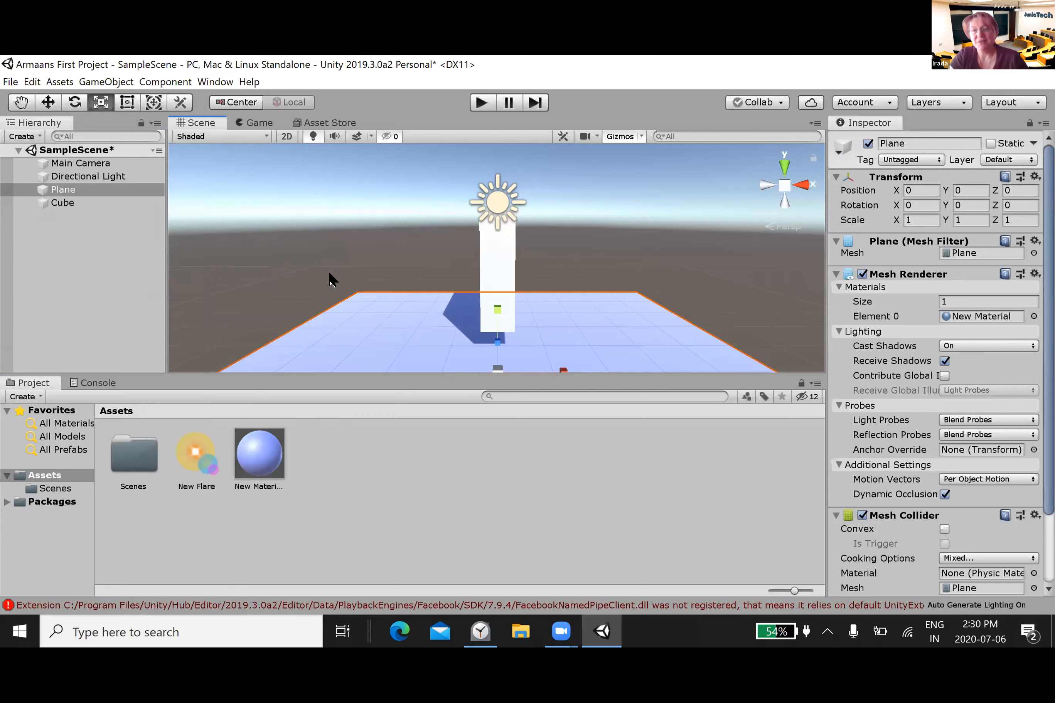
{"action": "left_click", "coordinate": [493, 254]}
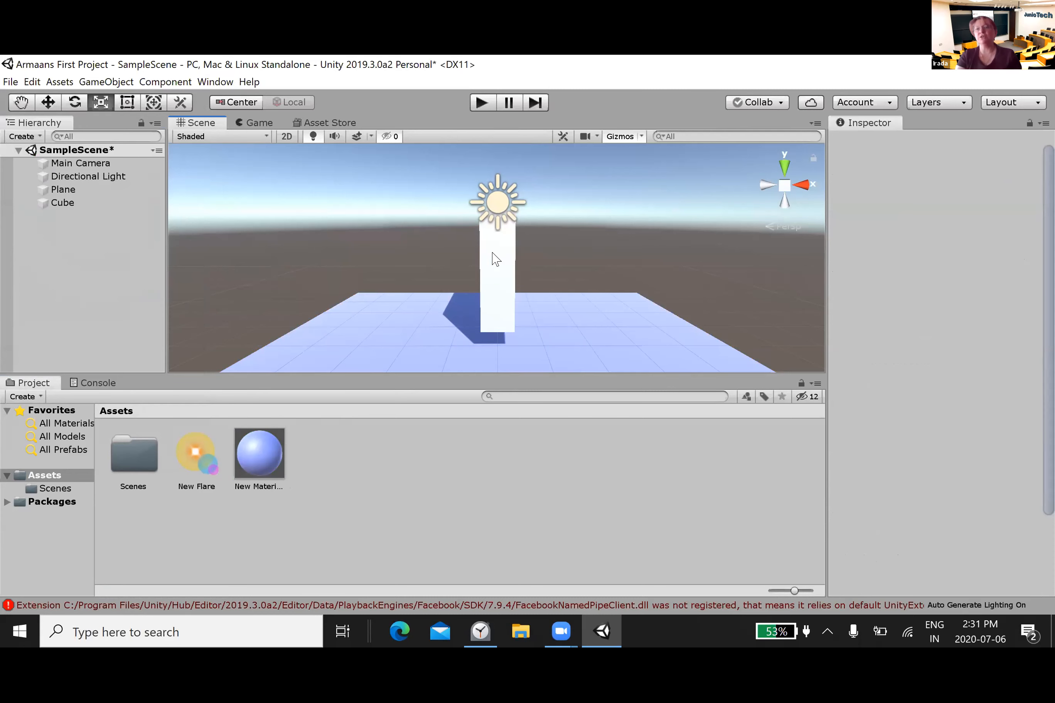
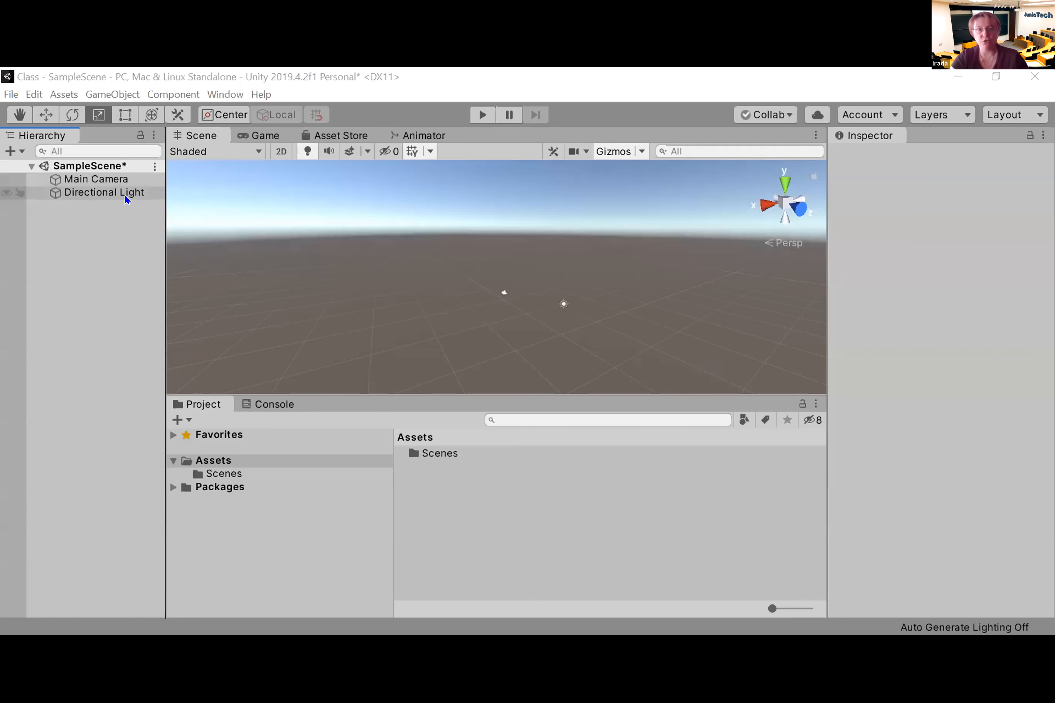
Step: Add a second directional light to the scene
{"action": "right_click", "coordinate": [95, 283]}
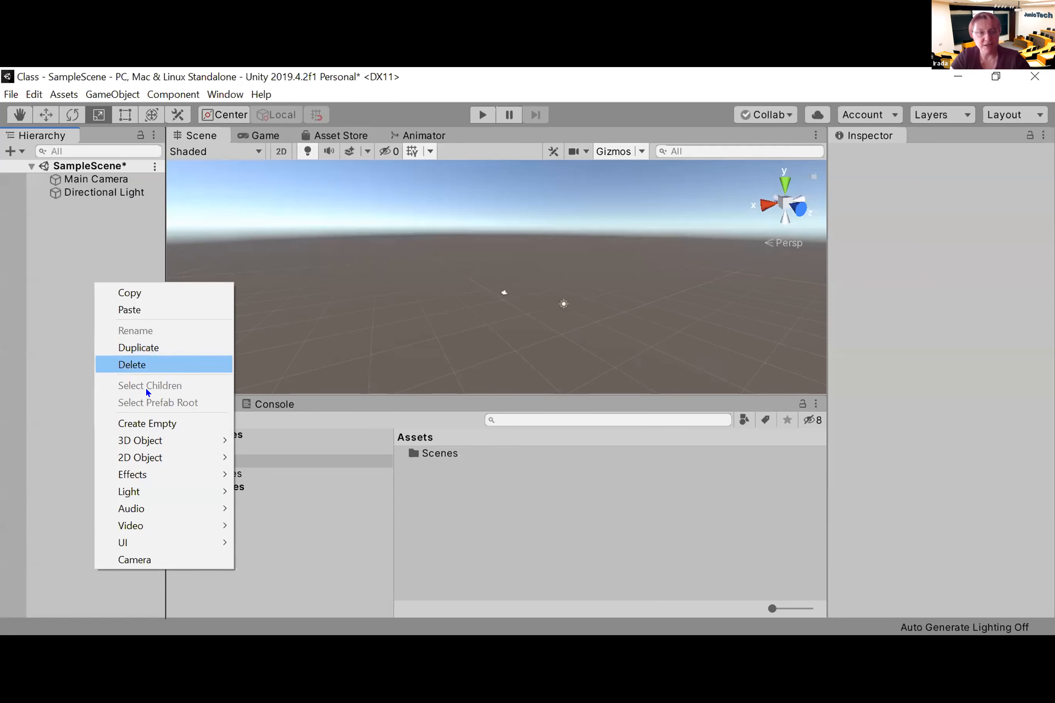
{"action": "mouse_move", "coordinate": [160, 493]}
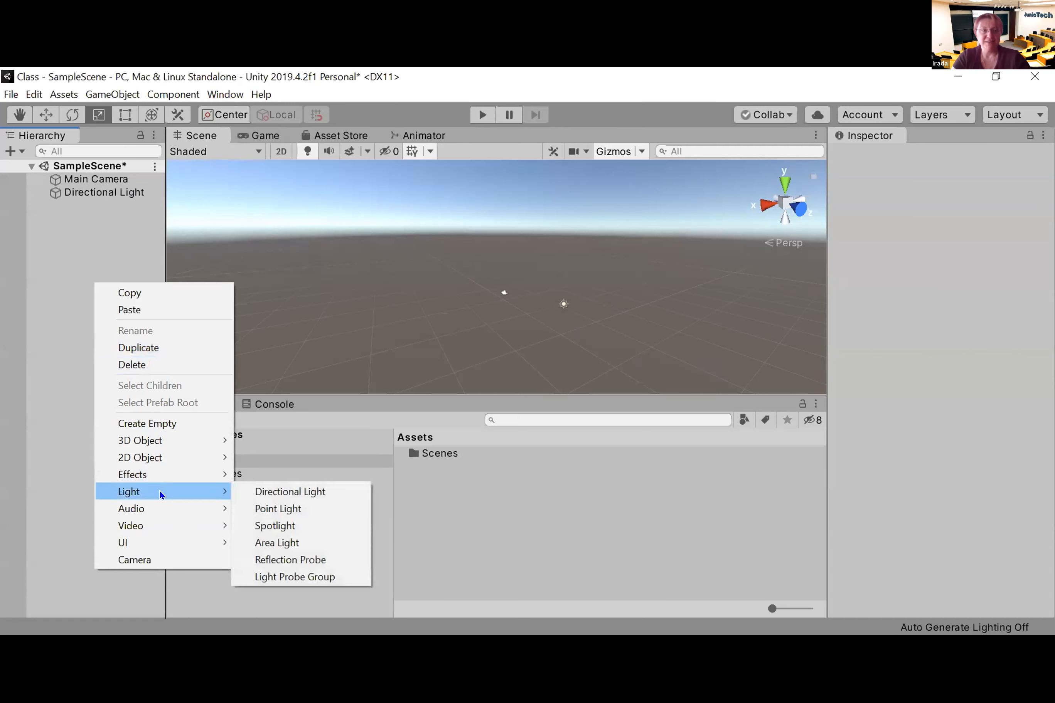
{"action": "left_click", "coordinate": [265, 494]}
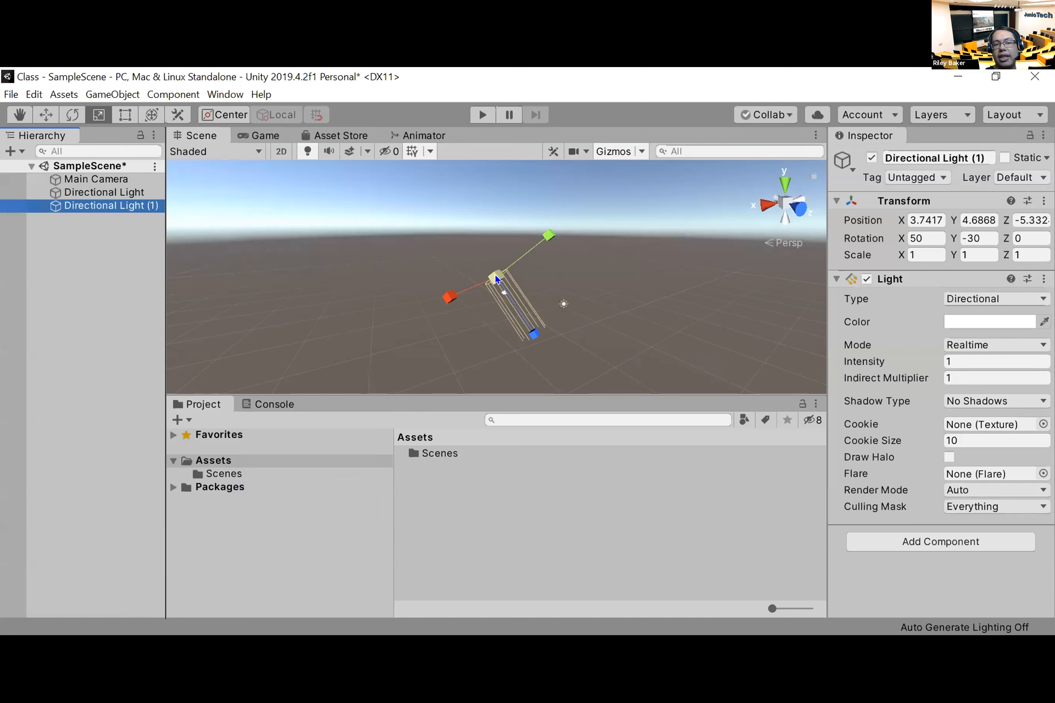
Step: Add a plane and a cube to the scene at their default positions
{"action": "right_click", "coordinate": [128, 328]}
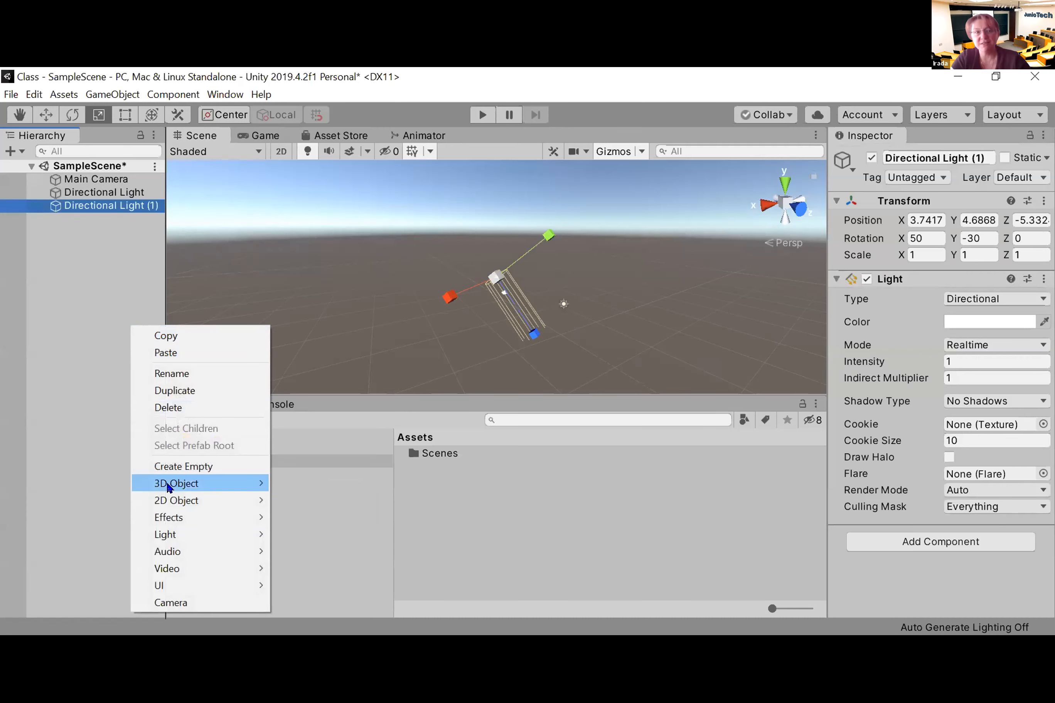
{"action": "mouse_move", "coordinate": [167, 484]}
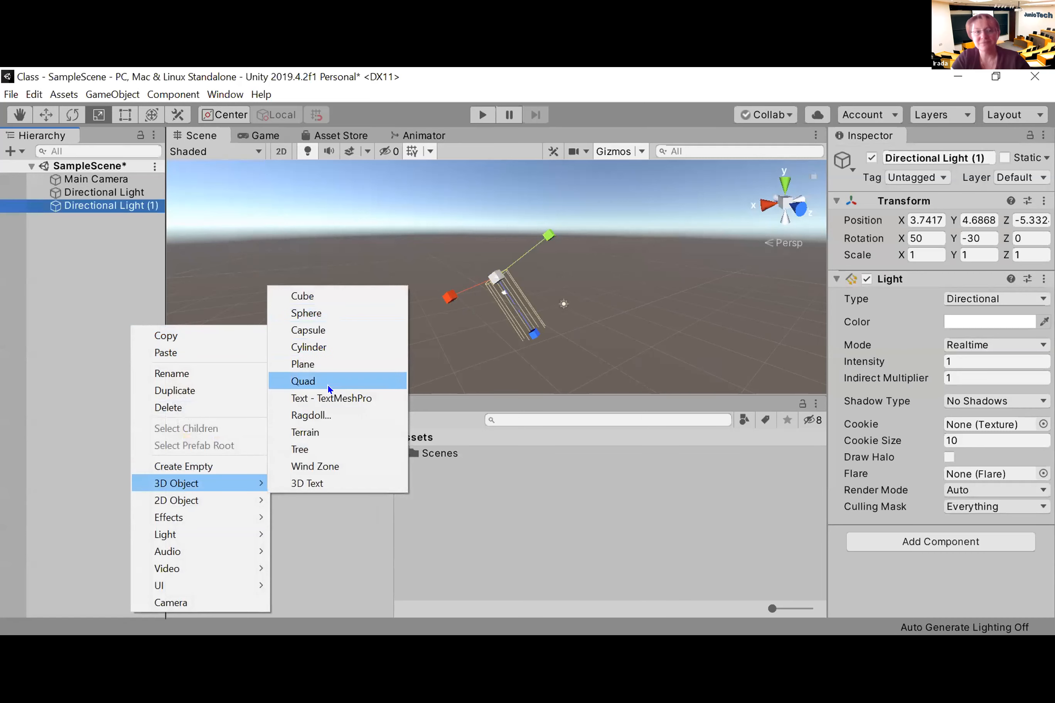
{"action": "left_click", "coordinate": [330, 363]}
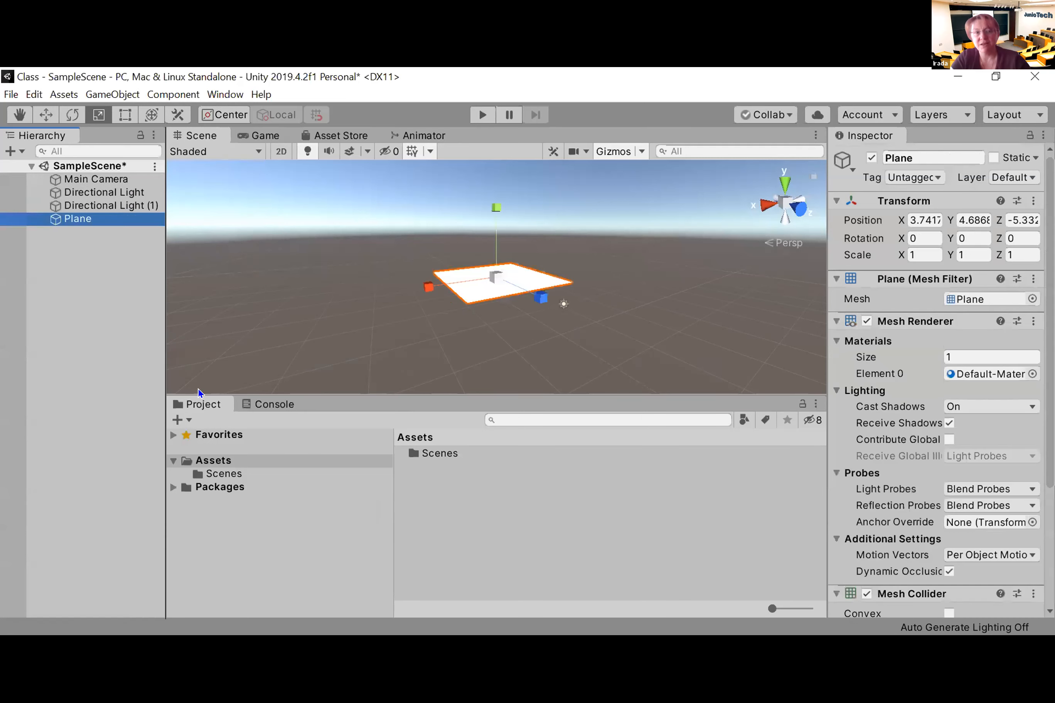
{"action": "right_click", "coordinate": [91, 318]}
{"action": "mouse_move", "coordinate": [136, 476]}
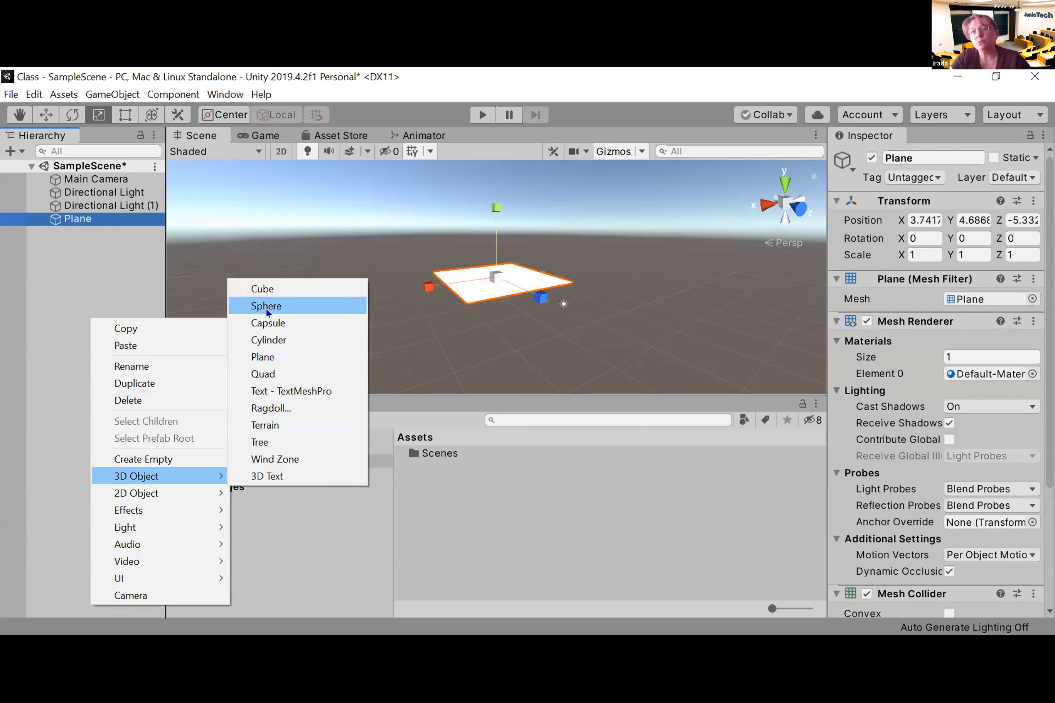
{"action": "left_click", "coordinate": [284, 291]}
Step: Raise the cube along the Y axis to about 5.34 so that it stands on top of the plane
{"action": "scroll", "coordinate": [498, 335], "scroll_direction": "up", "scroll_amount": 10}
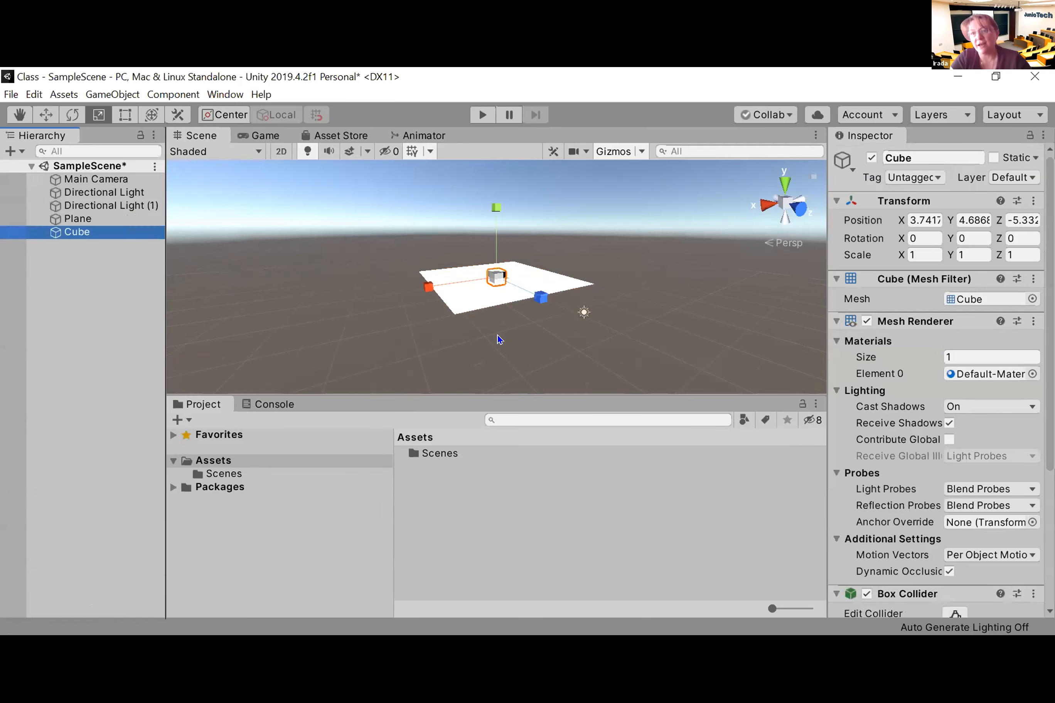
{"action": "scroll", "coordinate": [498, 339], "scroll_direction": "up", "scroll_amount": 3}
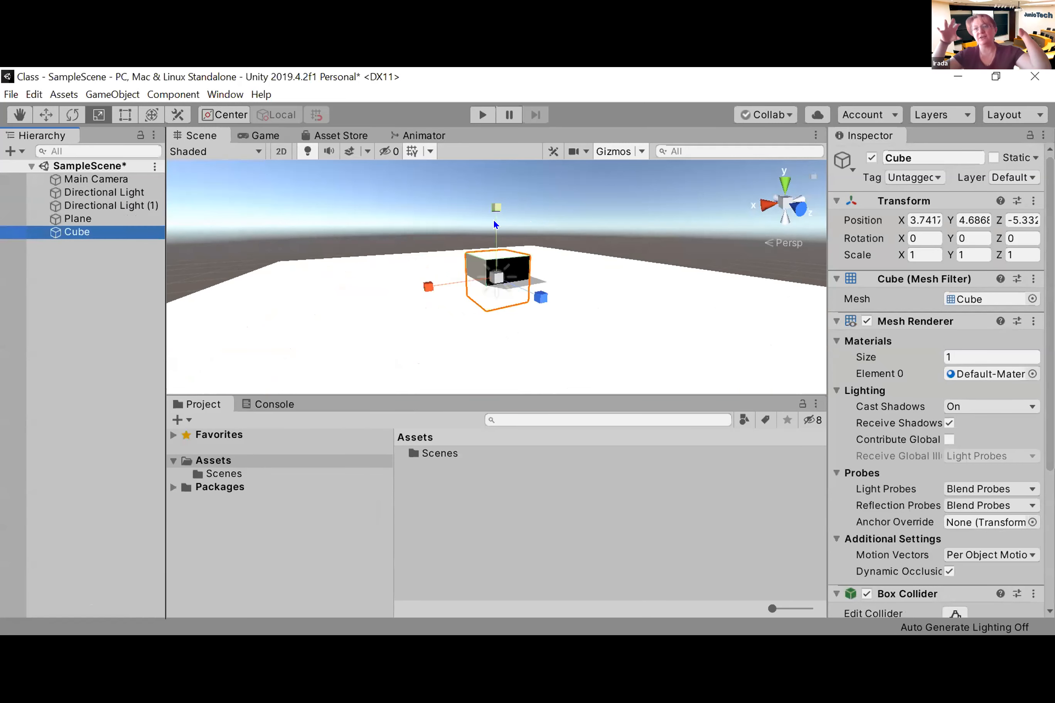
{"action": "left_click", "coordinate": [46, 115]}
{"action": "left_click_drag", "start_coordinate": [496, 210], "coordinate": [502, 181]}
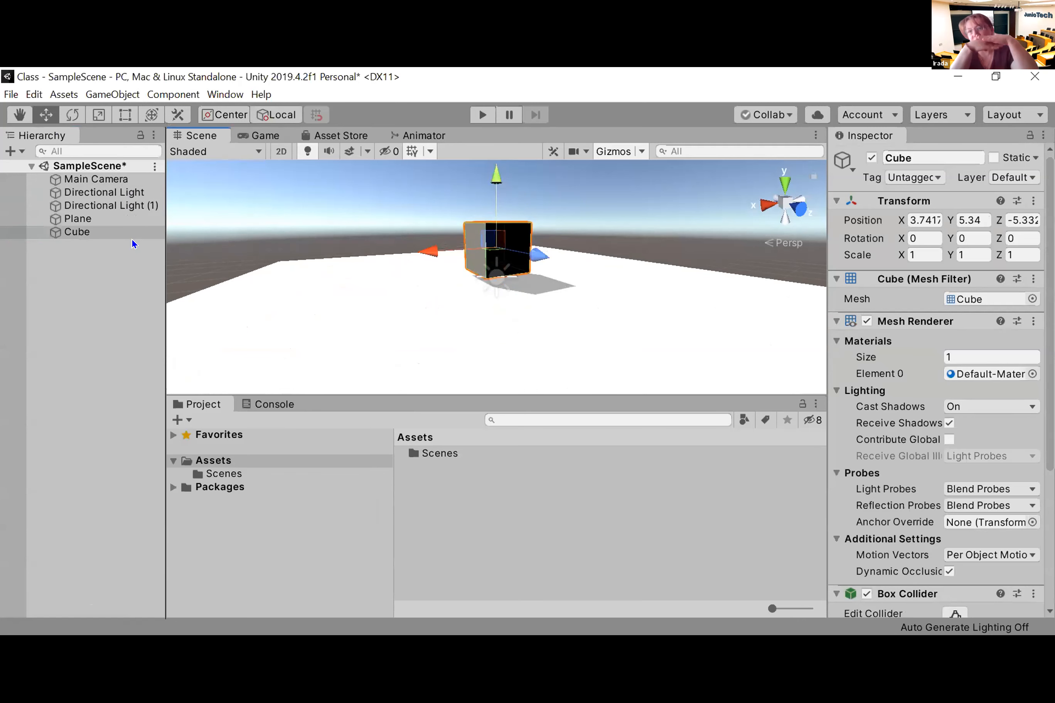
Step: Move the original directional light above the plane to about X 2.52, Y 9, Z -4.36
{"action": "left_click", "coordinate": [84, 193]}
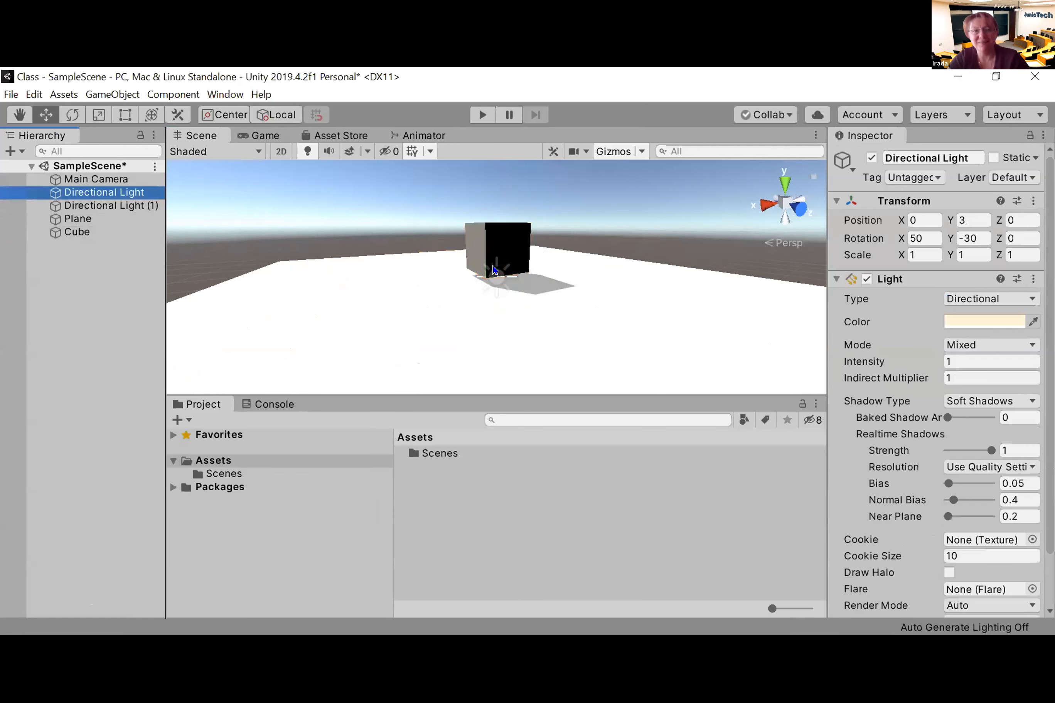
{"action": "scroll", "coordinate": [556, 362], "scroll_direction": "down", "scroll_amount": 10}
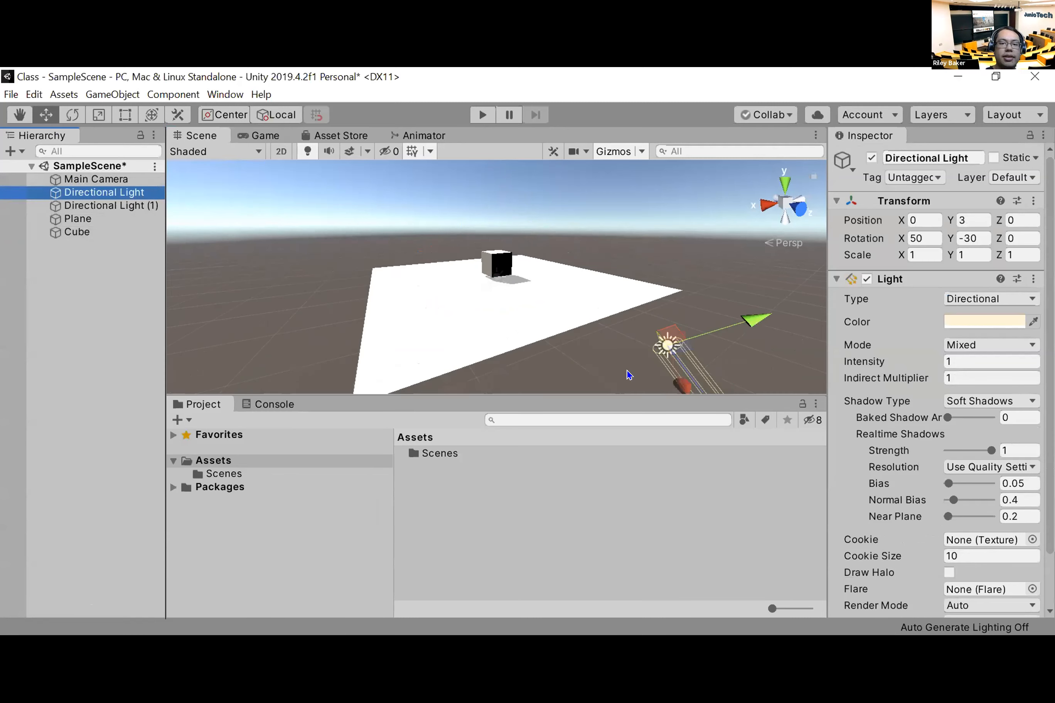
{"action": "scroll", "coordinate": [628, 375], "scroll_direction": "down", "scroll_amount": 1}
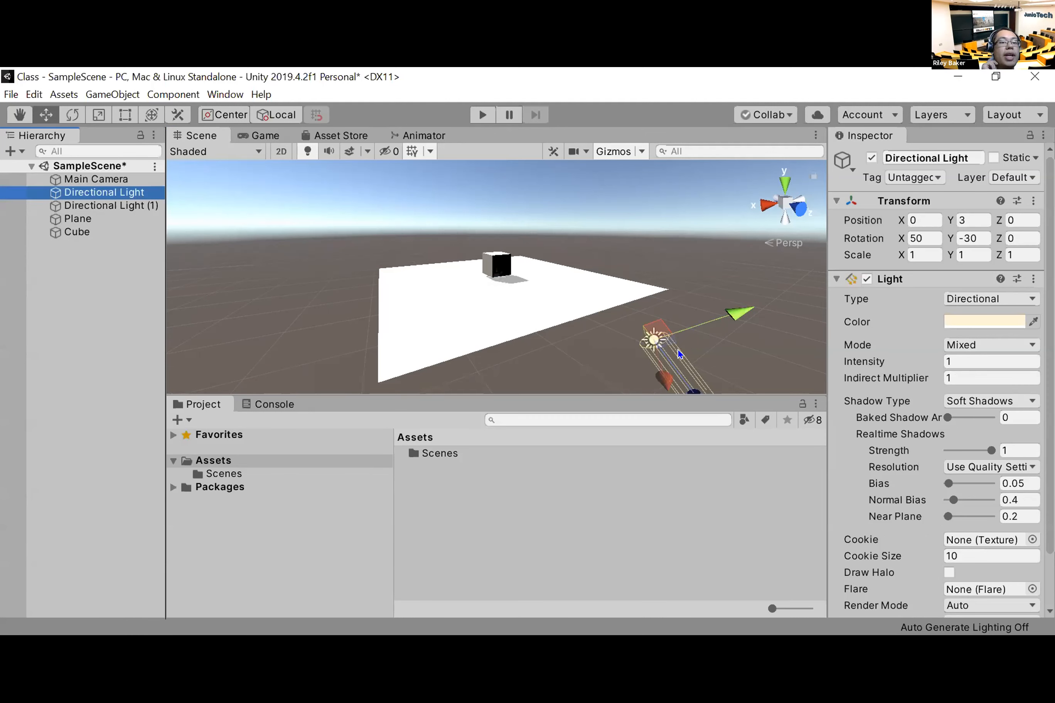
{"action": "left_click_drag", "start_coordinate": [665, 354], "coordinate": [536, 161]}
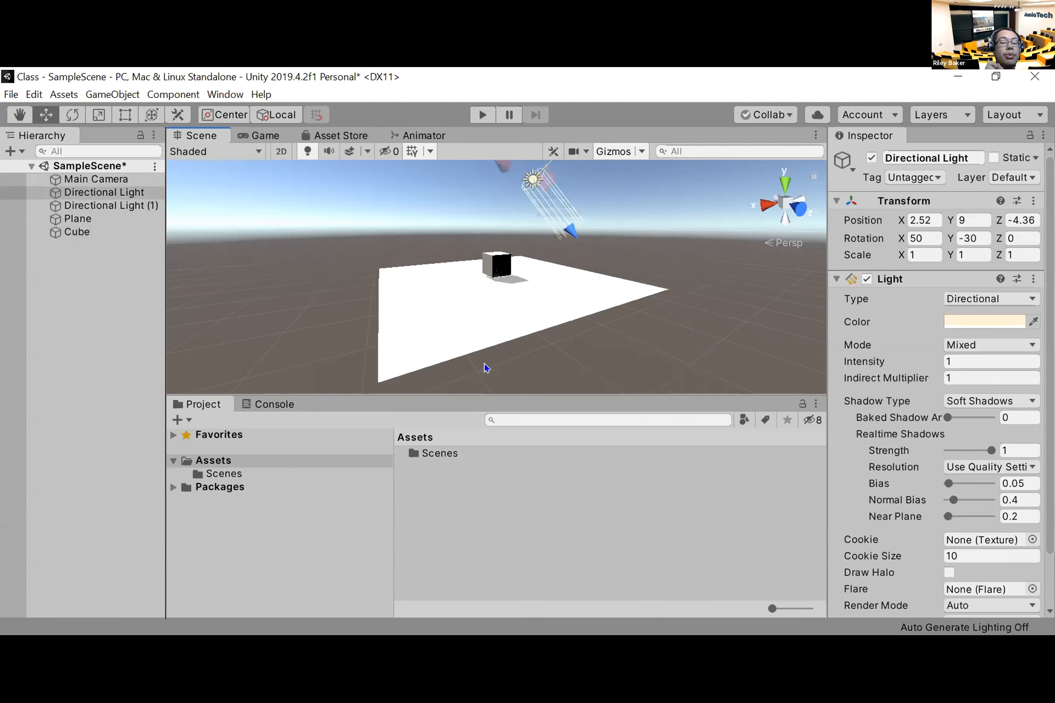
Step: Delete the second directional light and move the remaining one over the plane to about X 6.11, Z -2.29
{"action": "left_click", "coordinate": [110, 205]}
{"action": "key", "text": "Delete"}
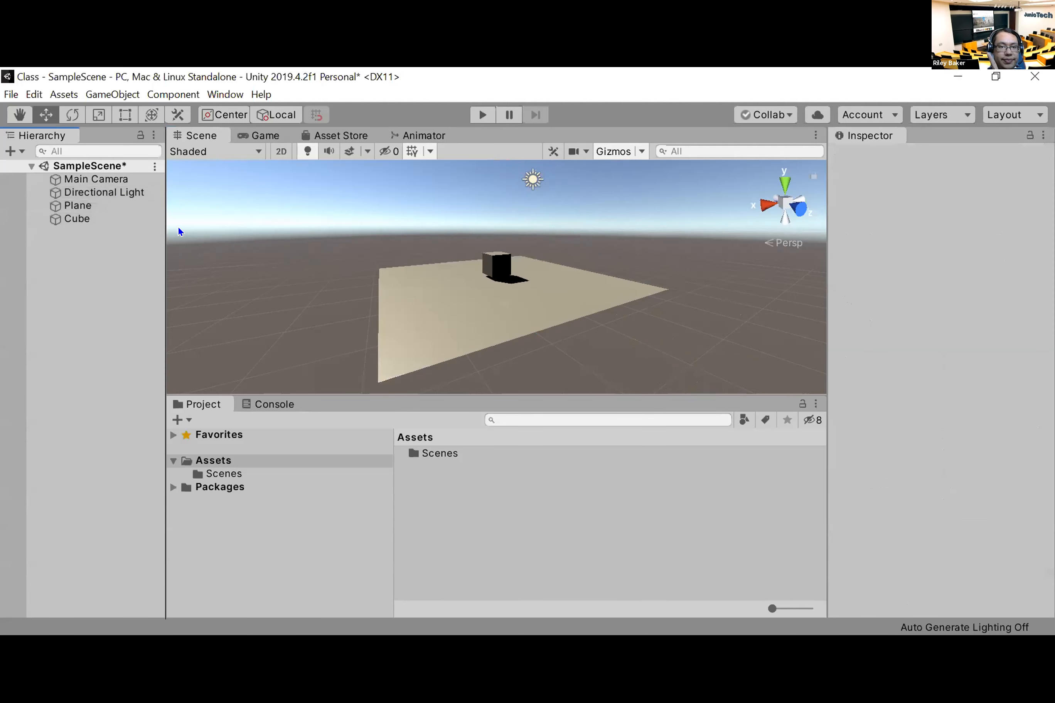
{"action": "left_click", "coordinate": [530, 182]}
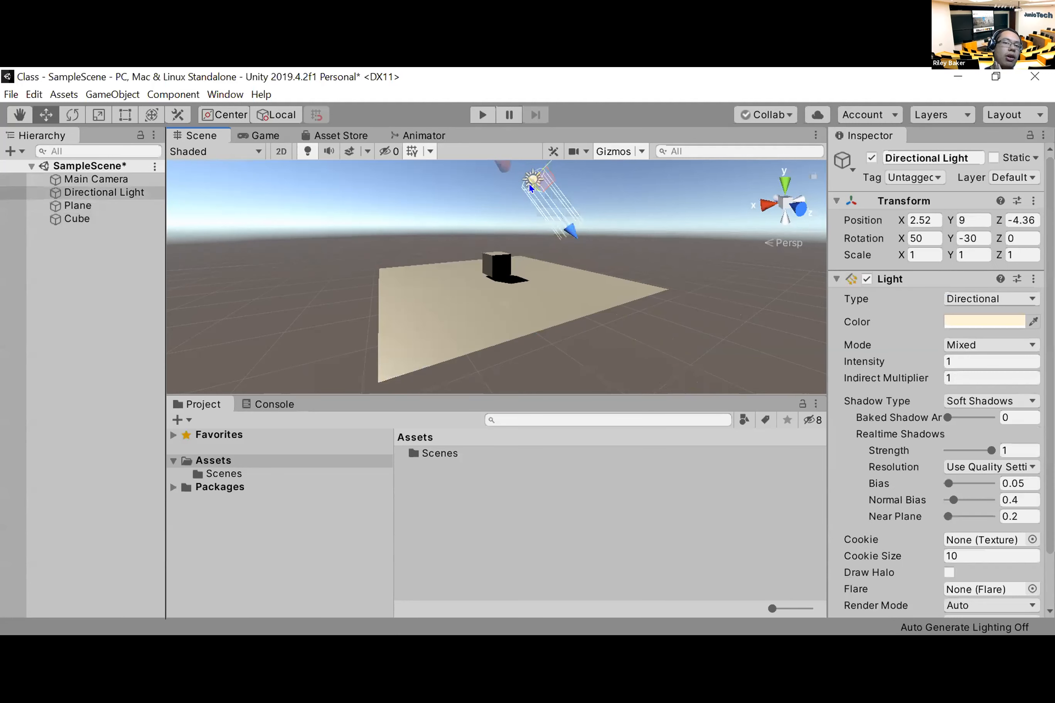
{"action": "left_click_drag", "start_coordinate": [498, 167], "coordinate": [540, 247]}
{"action": "scroll", "coordinate": [540, 247], "scroll_direction": "down", "scroll_amount": 5}
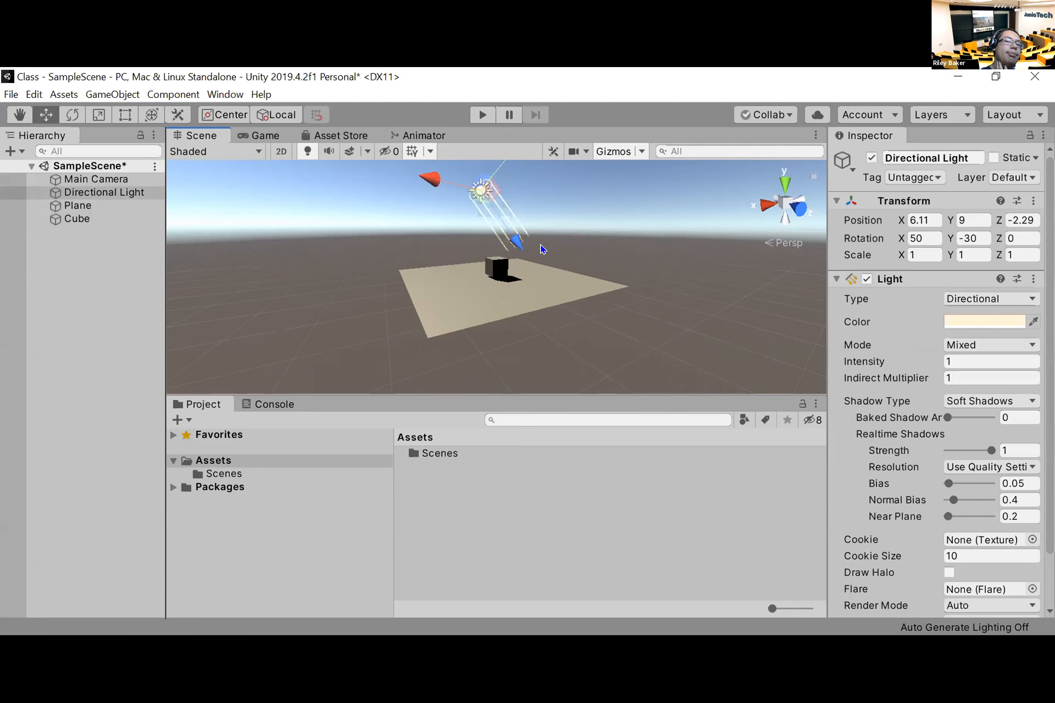
Step: Delete the remaining directional light and add a spotlight to the scene
{"action": "left_click", "coordinate": [109, 192]}
{"action": "key", "text": "Delete"}
{"action": "right_click", "coordinate": [58, 317]}
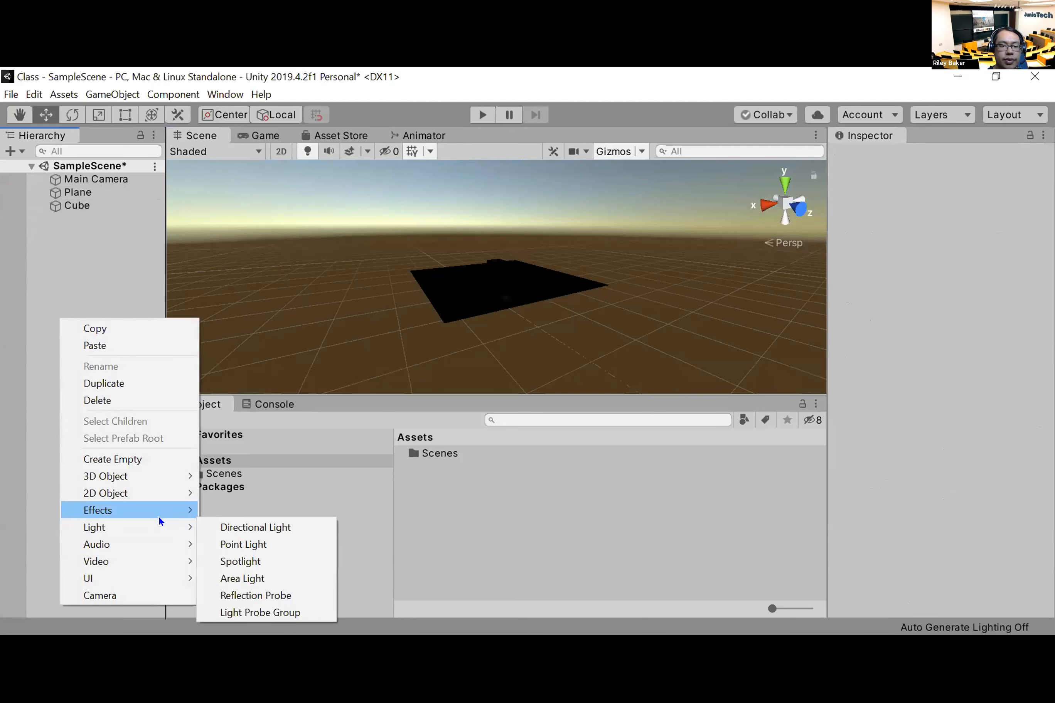
{"action": "mouse_move", "coordinate": [159, 513]}
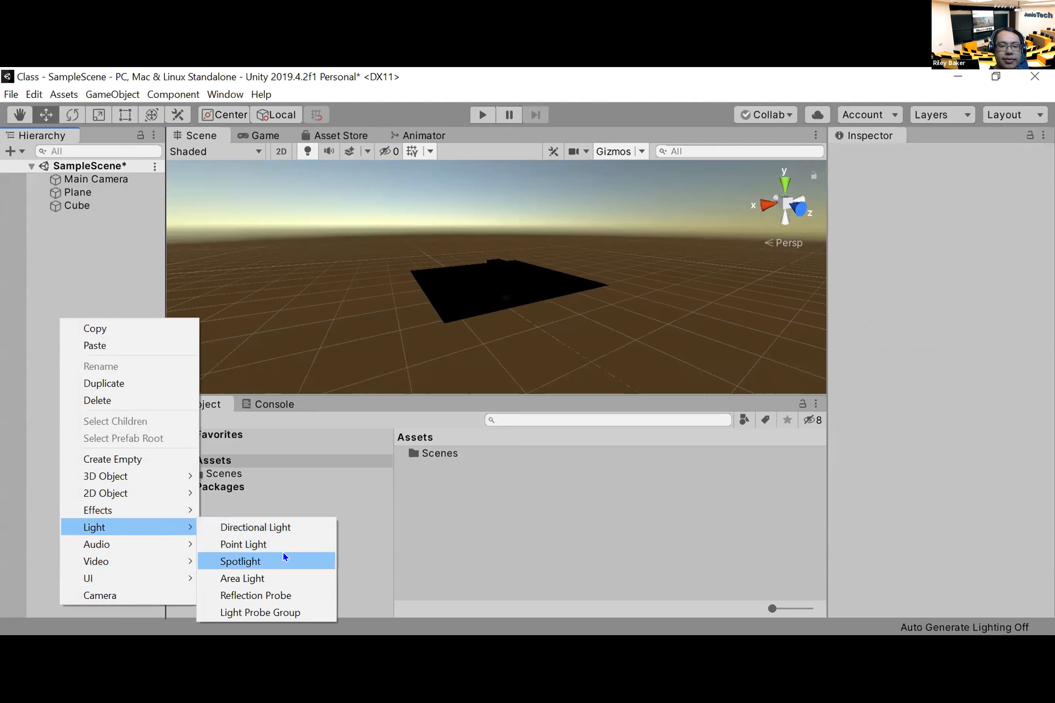
{"action": "left_click", "coordinate": [284, 560]}
Step: Raise the spotlight above the plane to about Y 11.31, Z -8.37 and shift it along X to about 3.88
{"action": "left_click_drag", "start_coordinate": [496, 324], "coordinate": [582, 209]}
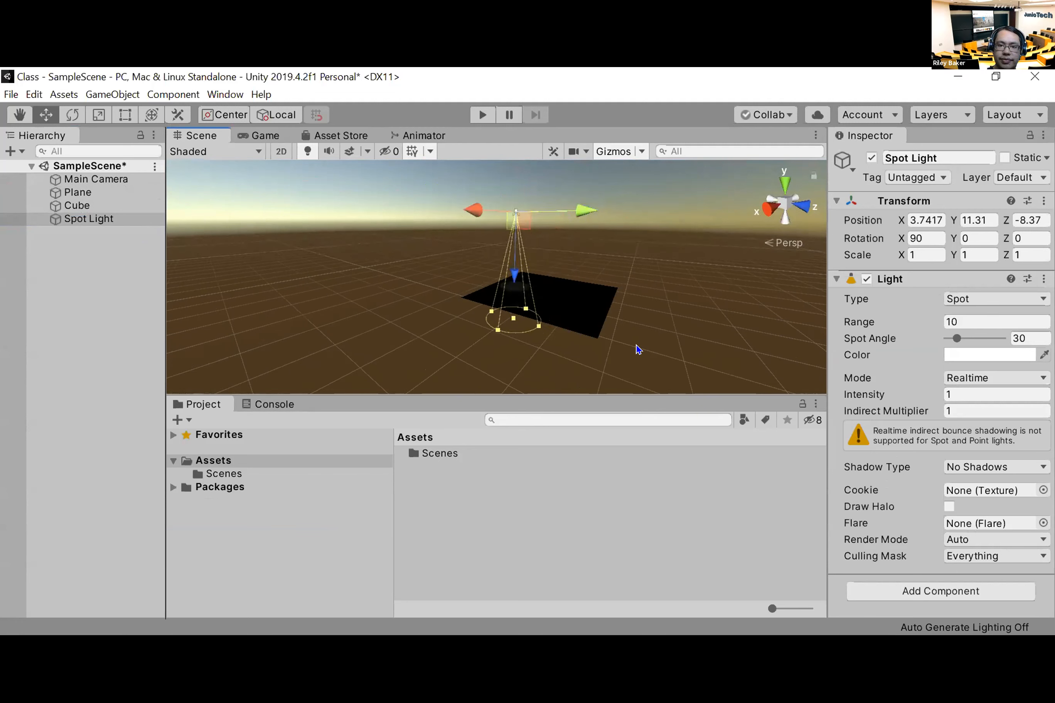
{"action": "left_click", "coordinate": [529, 366]}
{"action": "left_click_drag", "start_coordinate": [520, 359], "coordinate": [487, 275], "text": "alt"}
{"action": "left_click", "coordinate": [82, 217]}
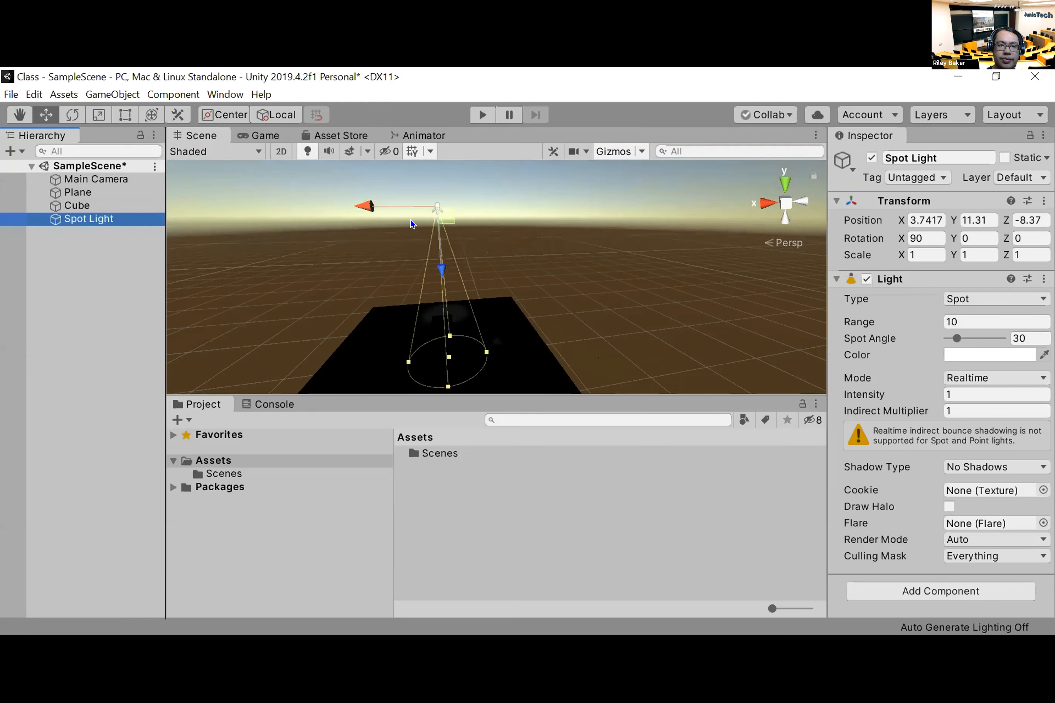
{"action": "mouse_move", "coordinate": [361, 202]}
{"action": "left_mouse_down"}
{"action": "mouse_move", "coordinate": [373, 203]}
{"action": "mouse_move", "coordinate": [361, 205]}
{"action": "left_mouse_up"}
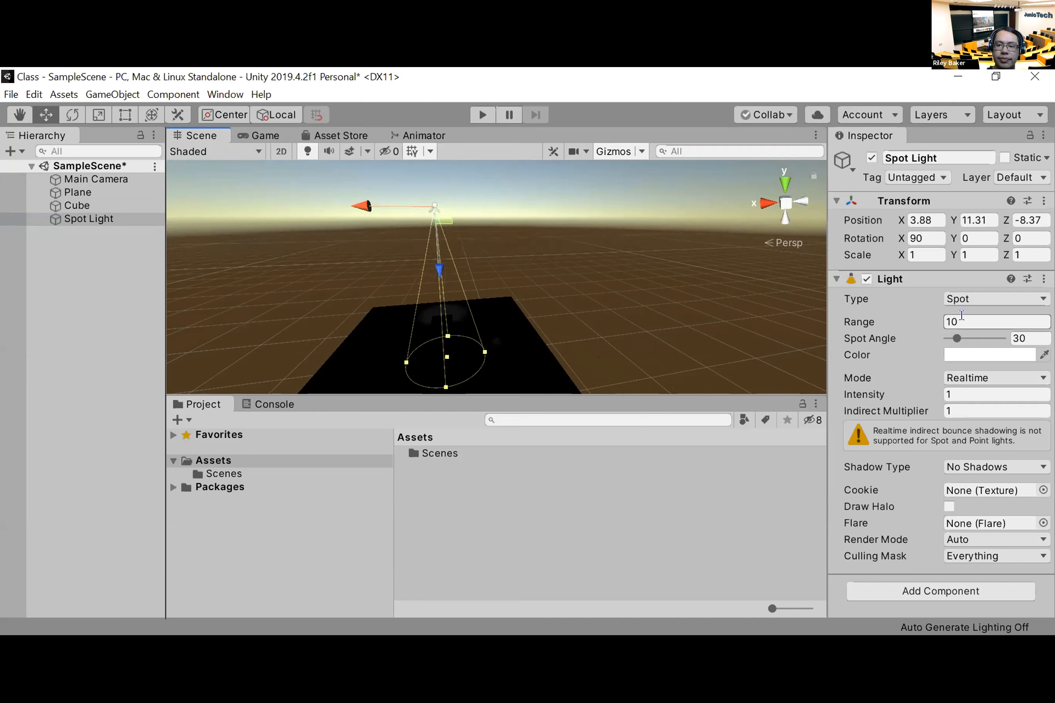
Step: Set the spotlight's intensity to 10 and move it along Z to about -5.65, directly over the cube
{"action": "left_click", "coordinate": [961, 390]}
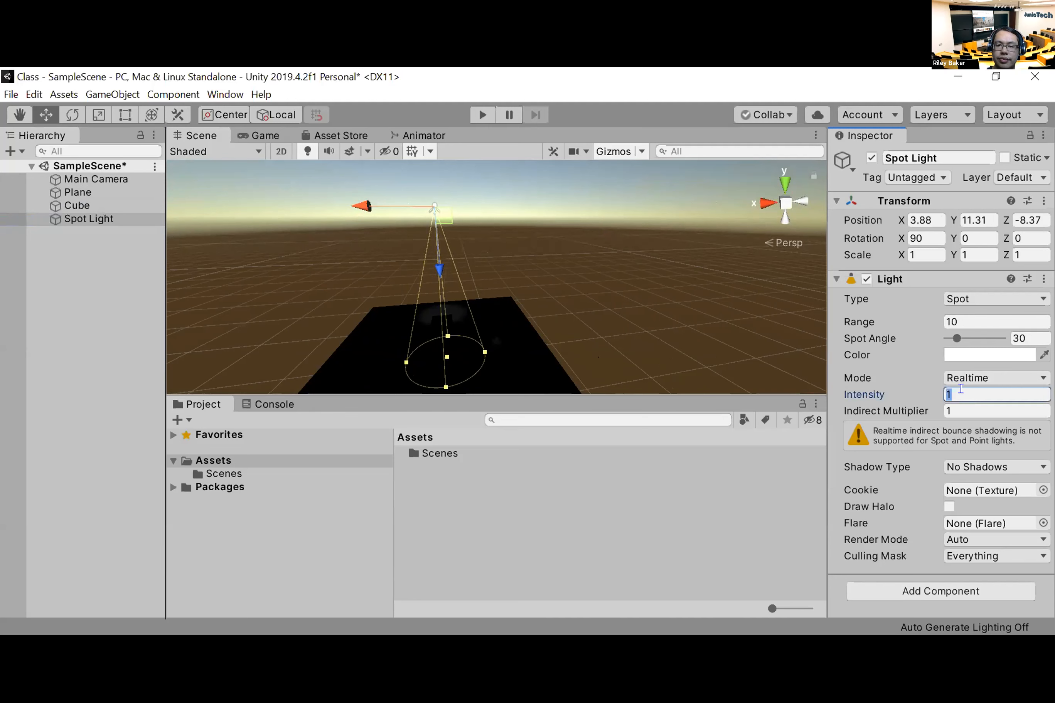
{"action": "type", "text": "10"}
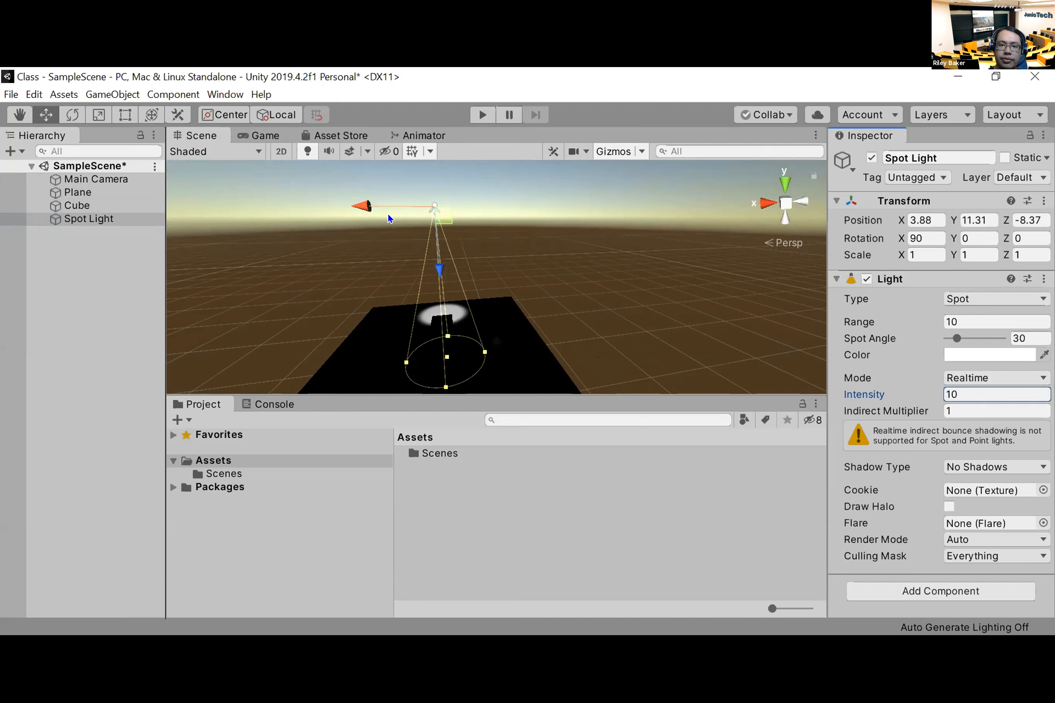
{"action": "middle_click_drag", "start_coordinate": [266, 337], "coordinate": [411, 337]}
{"action": "left_click_drag", "start_coordinate": [411, 337], "coordinate": [581, 344], "text": "alt"}
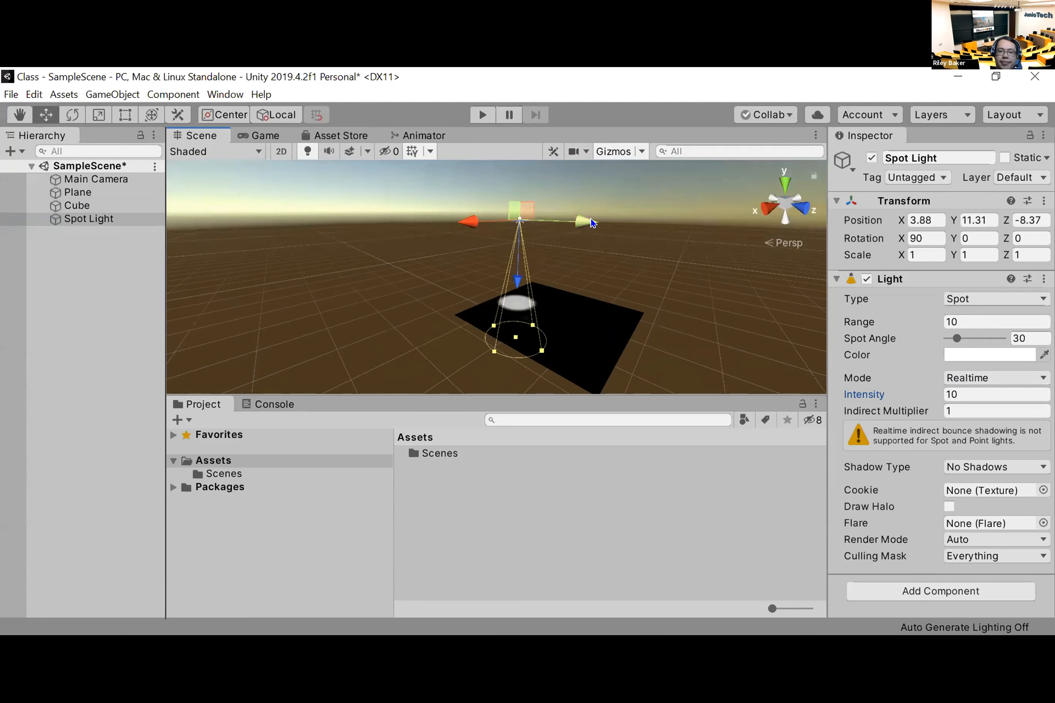
{"action": "left_click_drag", "start_coordinate": [589, 224], "coordinate": [612, 234]}
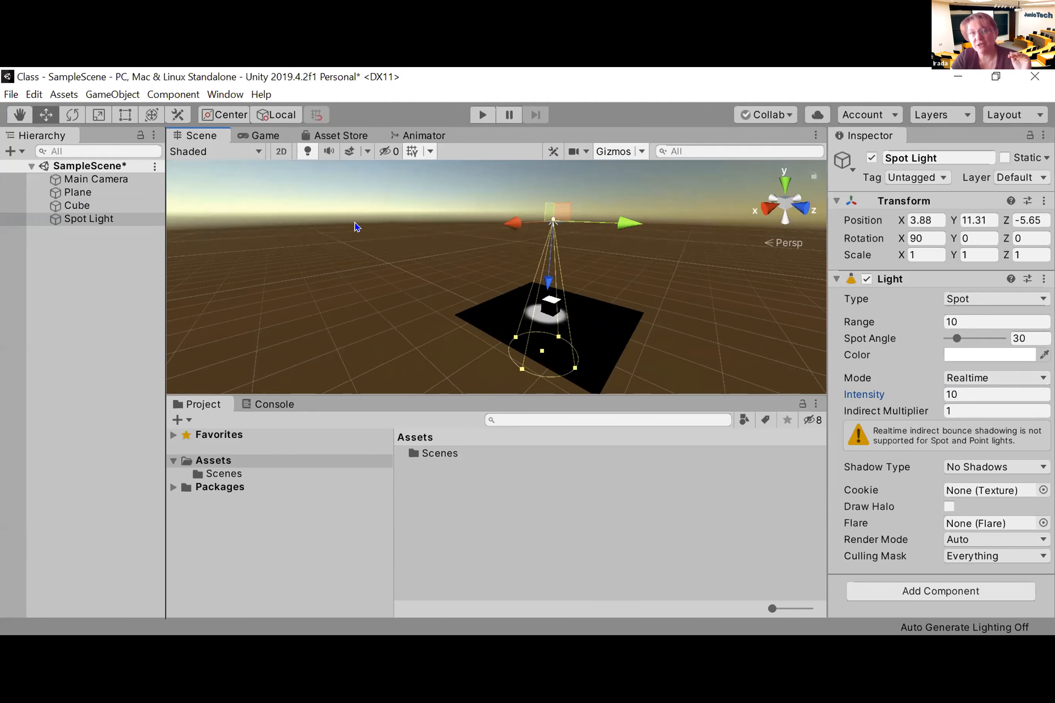
Step: Play the scene briefly to check what the main camera shows, and stop it
{"action": "key", "text": "ctrl+p"}
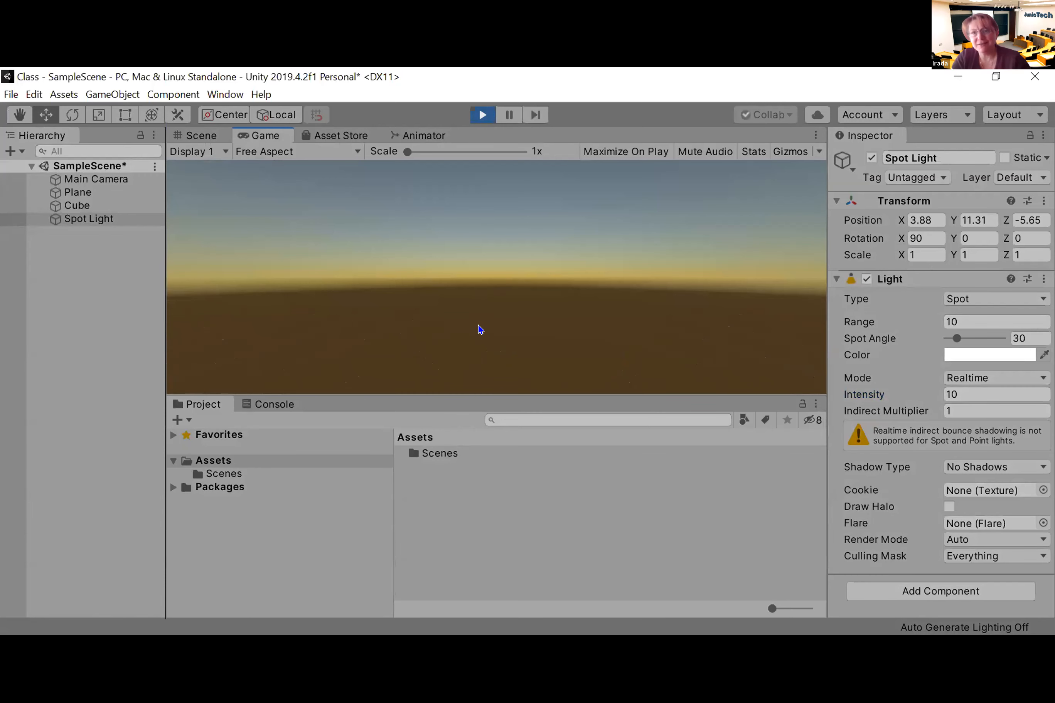
{"action": "key", "text": "ctrl+p"}
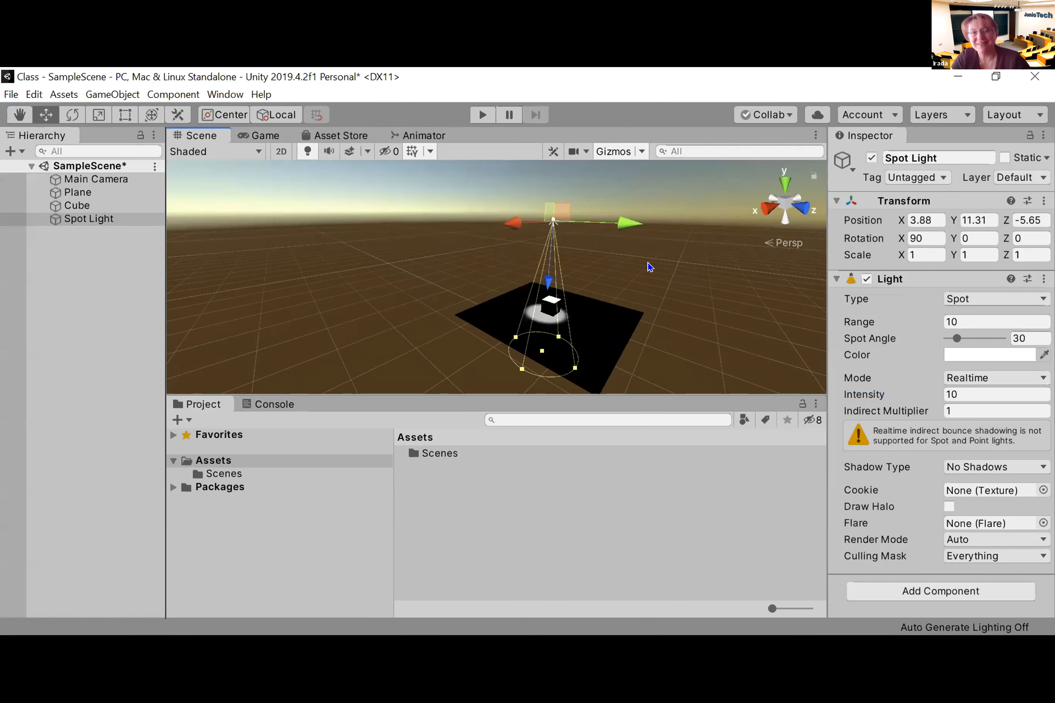
Step: Try to bring the plane into the main camera's view by moving the camera to about X -34.1, Z -56.9
{"action": "left_click", "coordinate": [90, 179]}
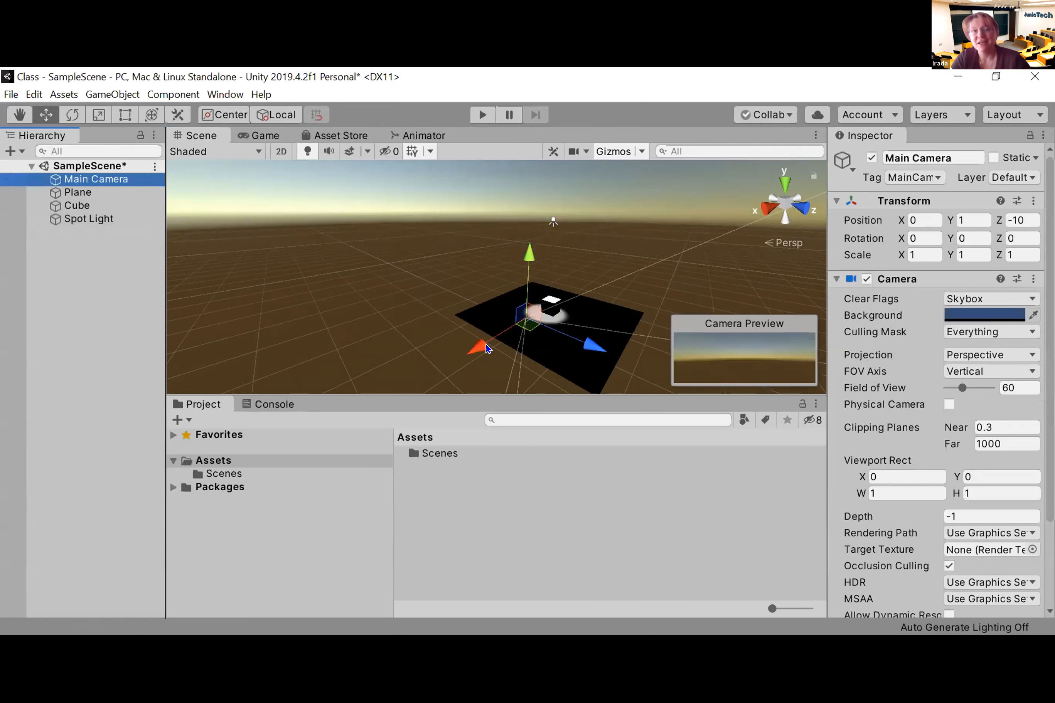
{"action": "left_click_drag", "start_coordinate": [594, 347], "coordinate": [426, 288]}
{"action": "left_click_drag", "start_coordinate": [284, 266], "coordinate": [408, 380]}
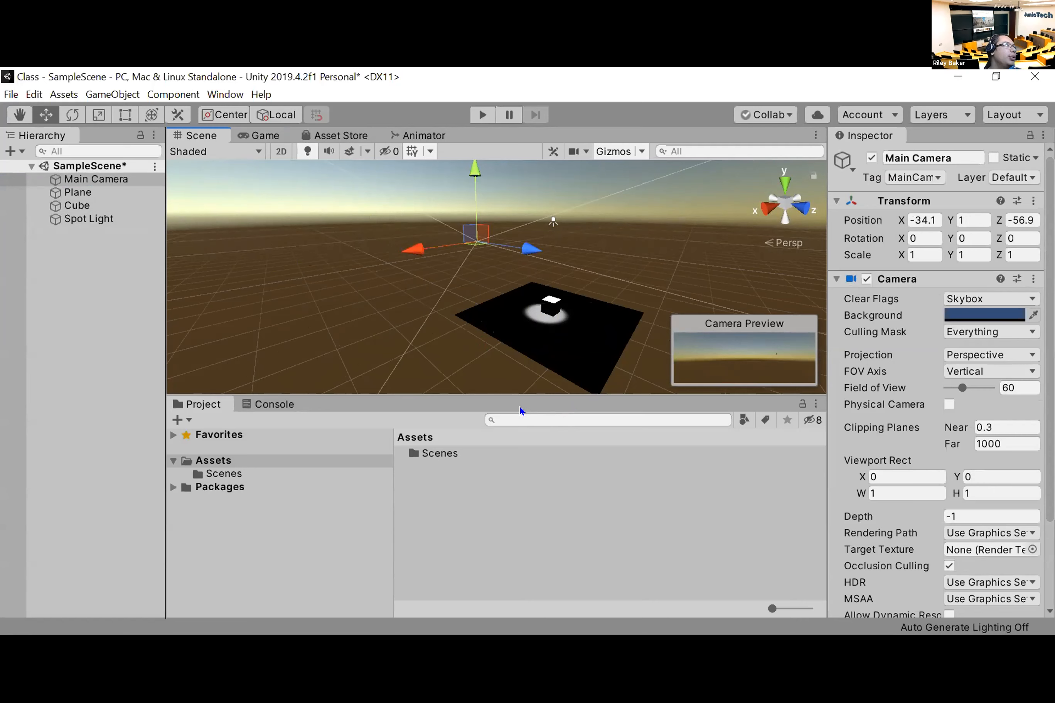
{"action": "left_click", "coordinate": [604, 365]}
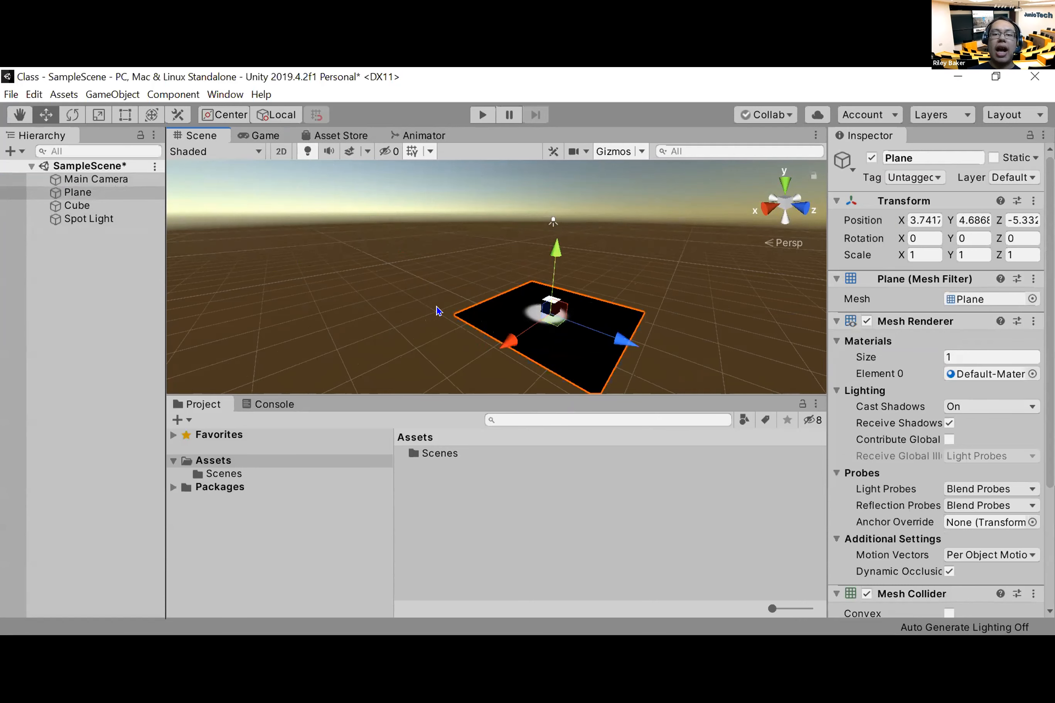
Step: Align the main camera with the current scene view so that it faces the plane and cube
{"action": "left_click", "coordinate": [123, 177]}
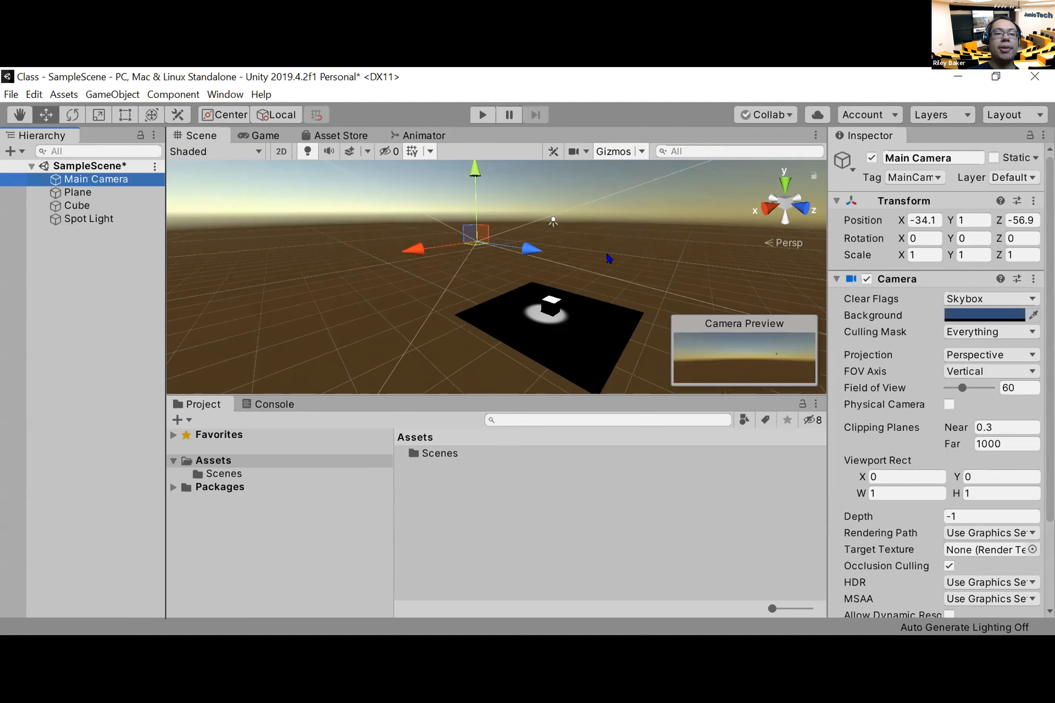
{"action": "left_click", "coordinate": [116, 94]}
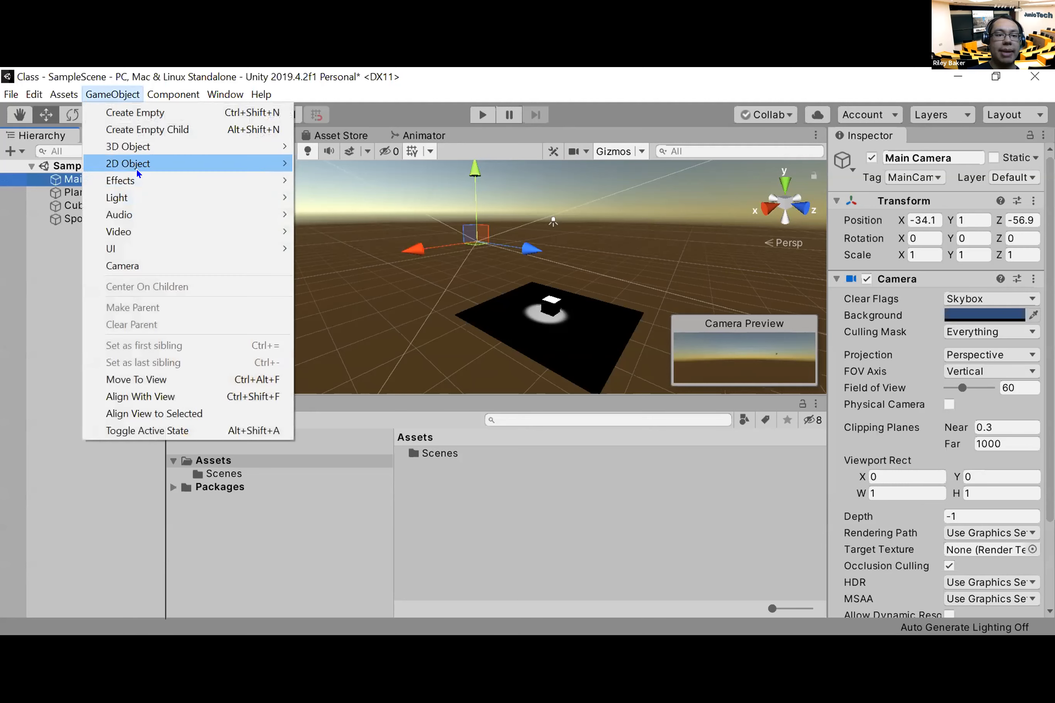
{"action": "mouse_move", "coordinate": [136, 168]}
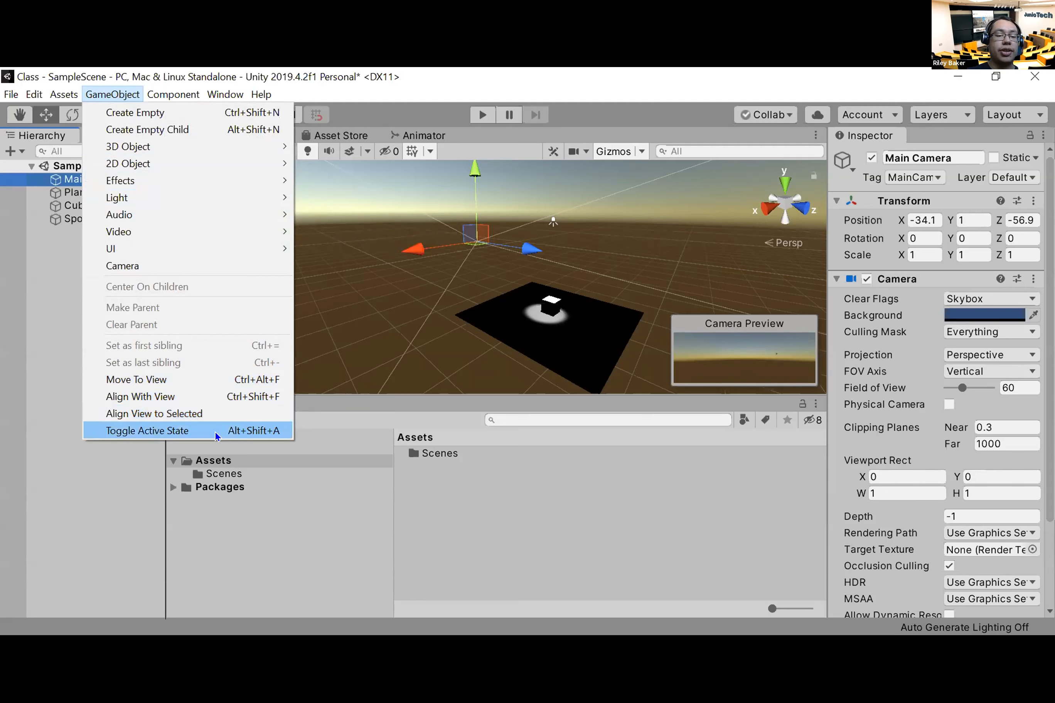
{"action": "left_click", "coordinate": [211, 396]}
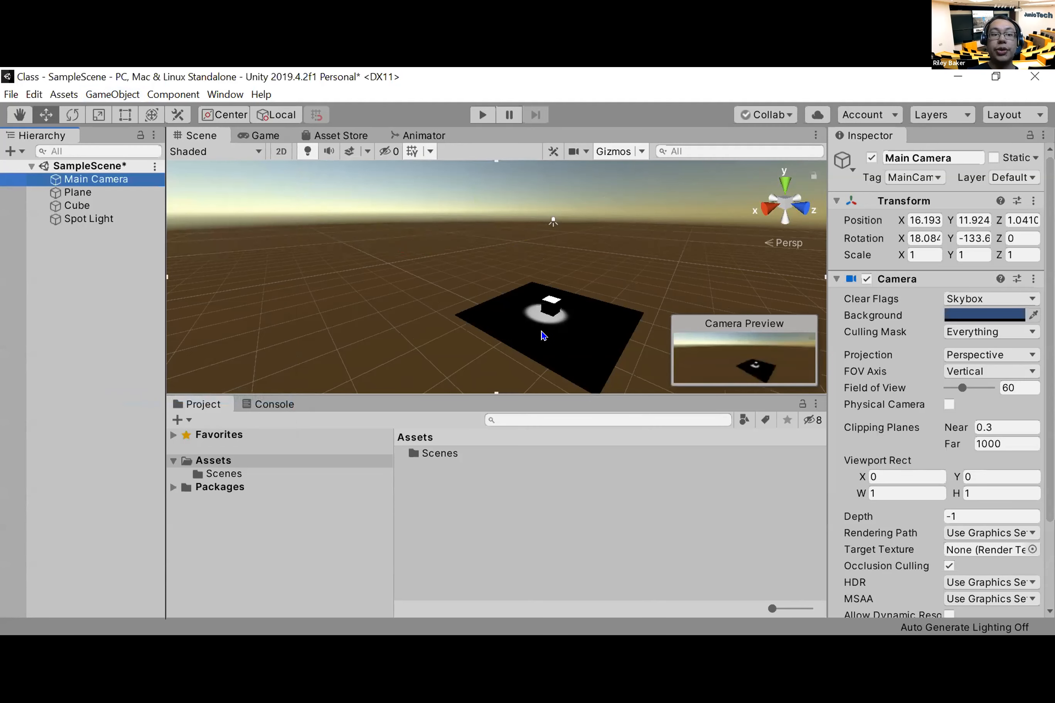
Step: Play the scene briefly to check the aligned main camera's view of the plane and cube, and stop it
{"action": "key", "text": "ctrl+p"}
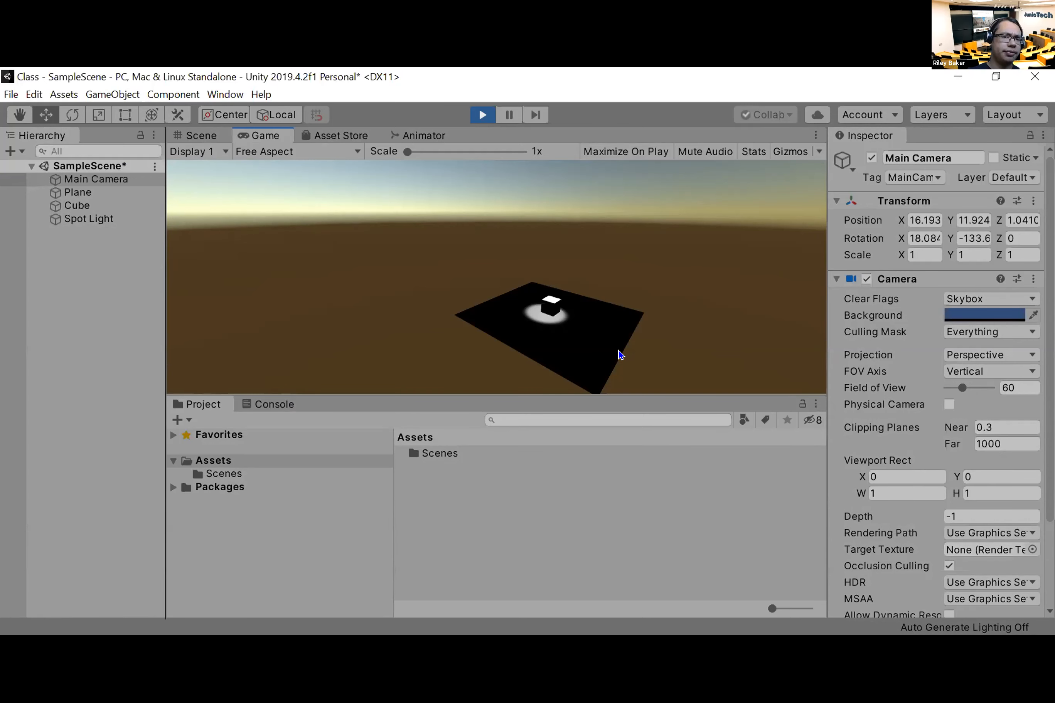
{"action": "key", "text": "ctrl+p"}
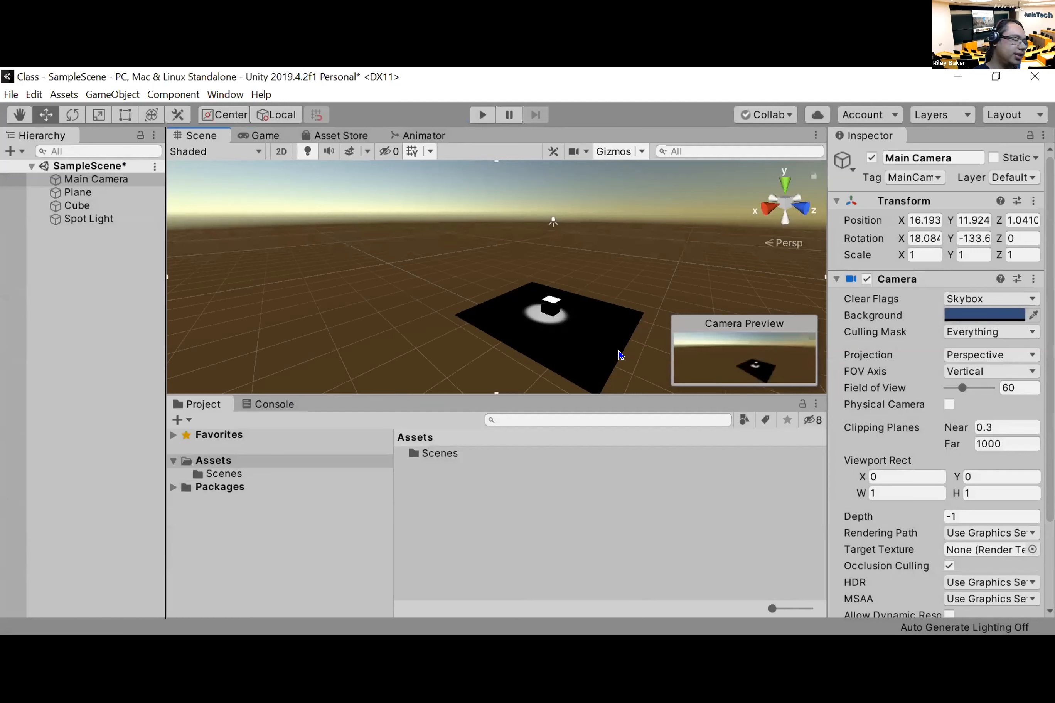
Step: Create a new material with the red albedo color FF0000 and apply it to the cube on the plane
{"action": "middle_click_drag", "start_coordinate": [621, 275], "coordinate": [481, 295]}
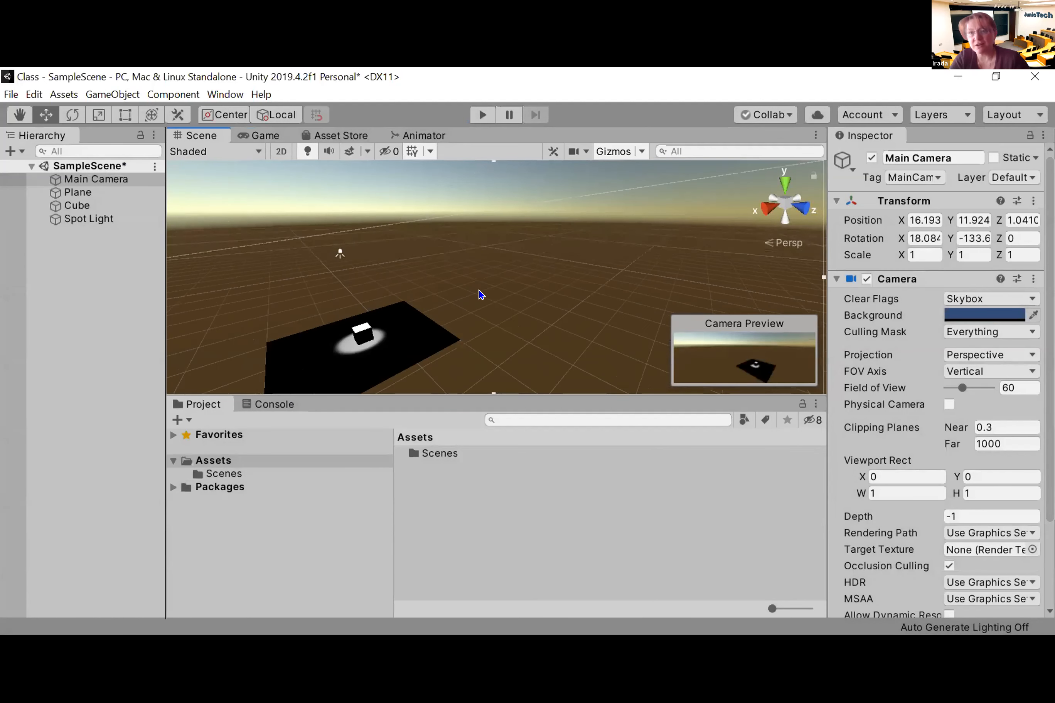
{"action": "left_click_drag", "start_coordinate": [513, 301], "coordinate": [360, 324], "text": "alt"}
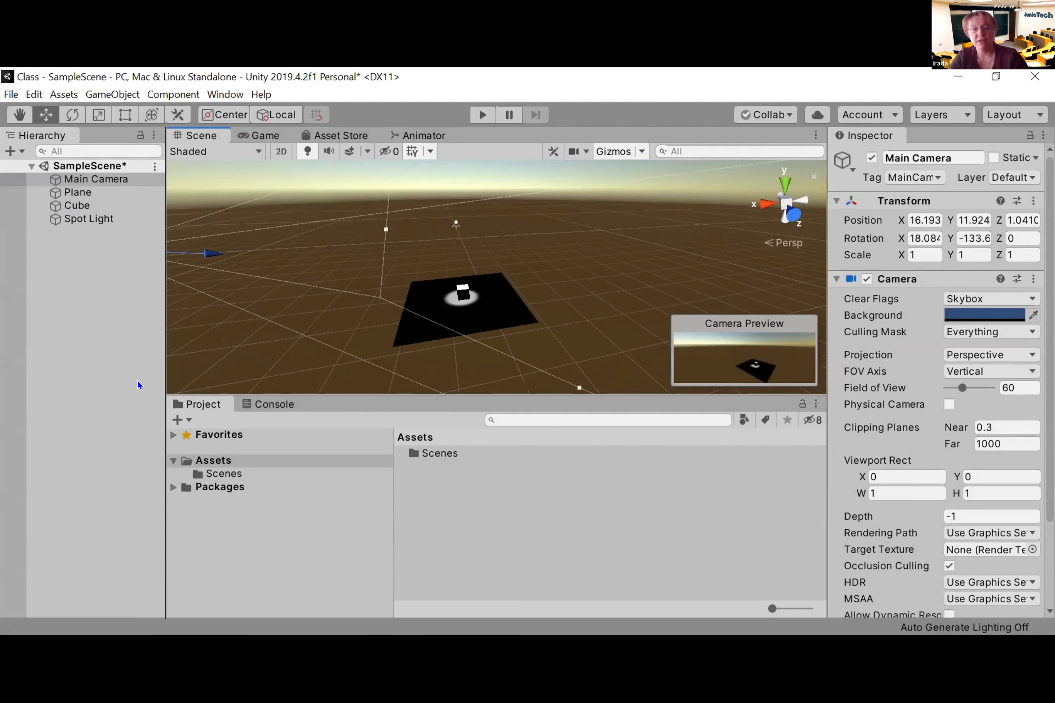
{"action": "right_click", "coordinate": [455, 503]}
{"action": "mouse_move", "coordinate": [512, 132]}
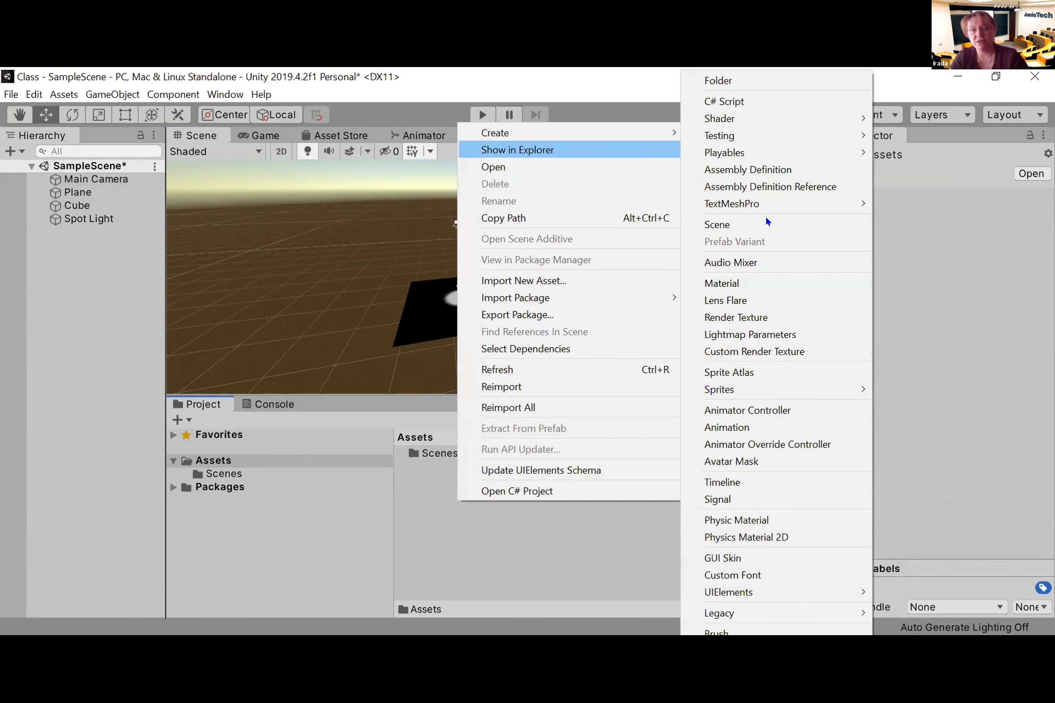
{"action": "left_click", "coordinate": [742, 285]}
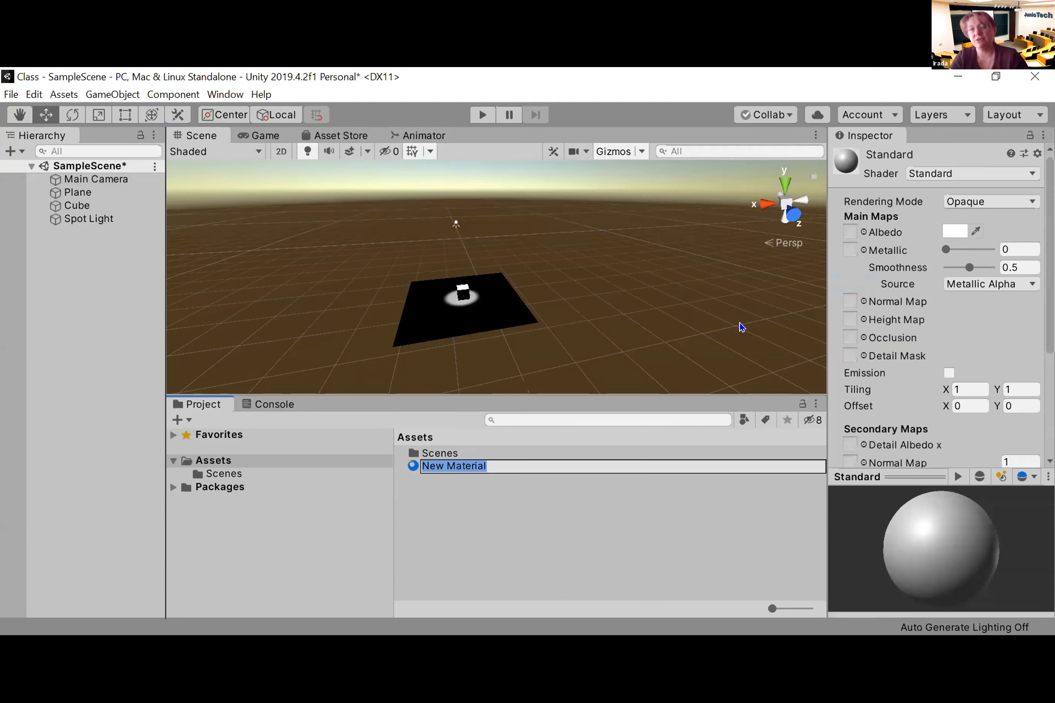
{"action": "left_click", "coordinate": [945, 229]}
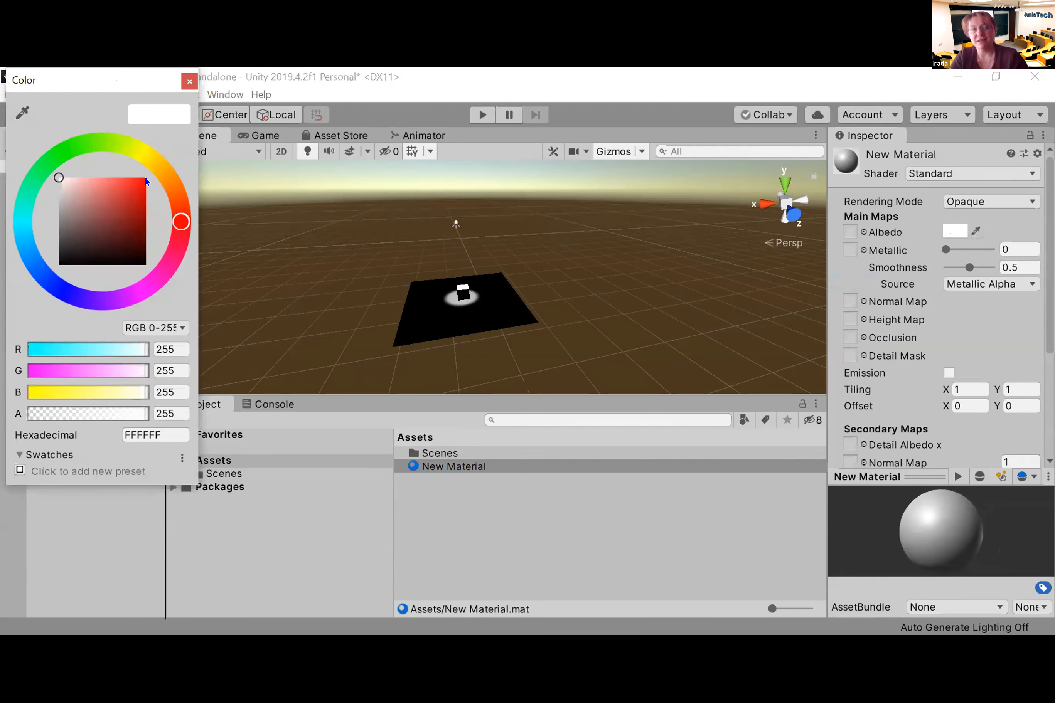
{"action": "mouse_move", "coordinate": [55, 175]}
{"action": "left_mouse_down"}
{"action": "mouse_move", "coordinate": [109, 205]}
{"action": "mouse_move", "coordinate": [150, 174]}
{"action": "mouse_move", "coordinate": [194, 182]}
{"action": "left_mouse_up"}
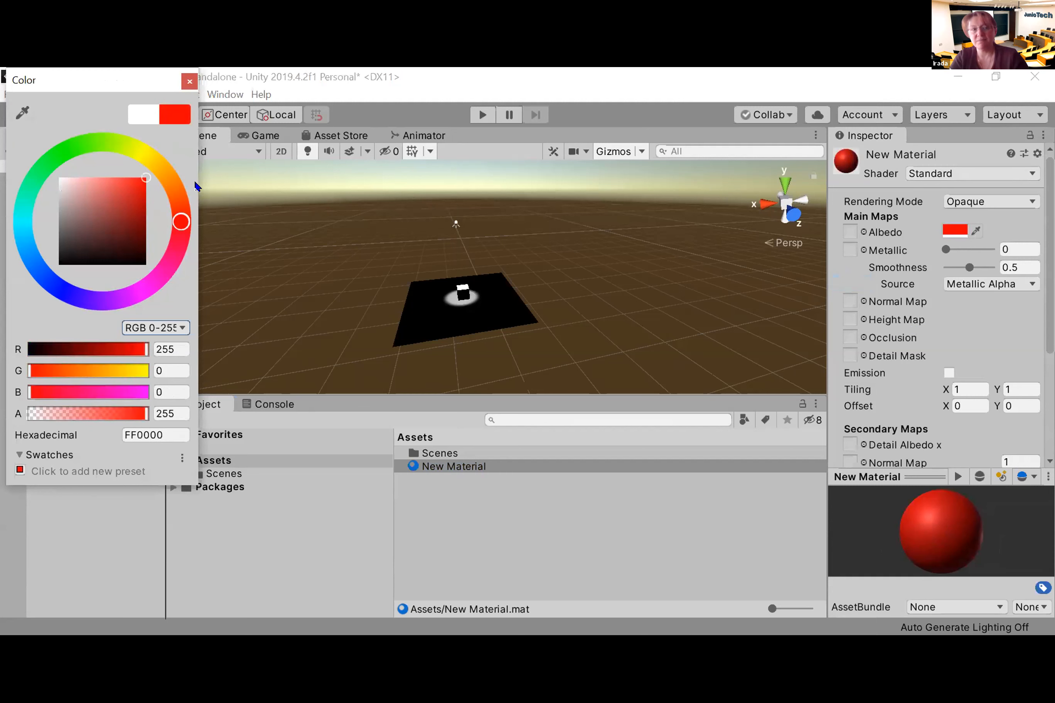
{"action": "left_click", "coordinate": [187, 81]}
{"action": "left_click_drag", "start_coordinate": [441, 468], "coordinate": [458, 289]}
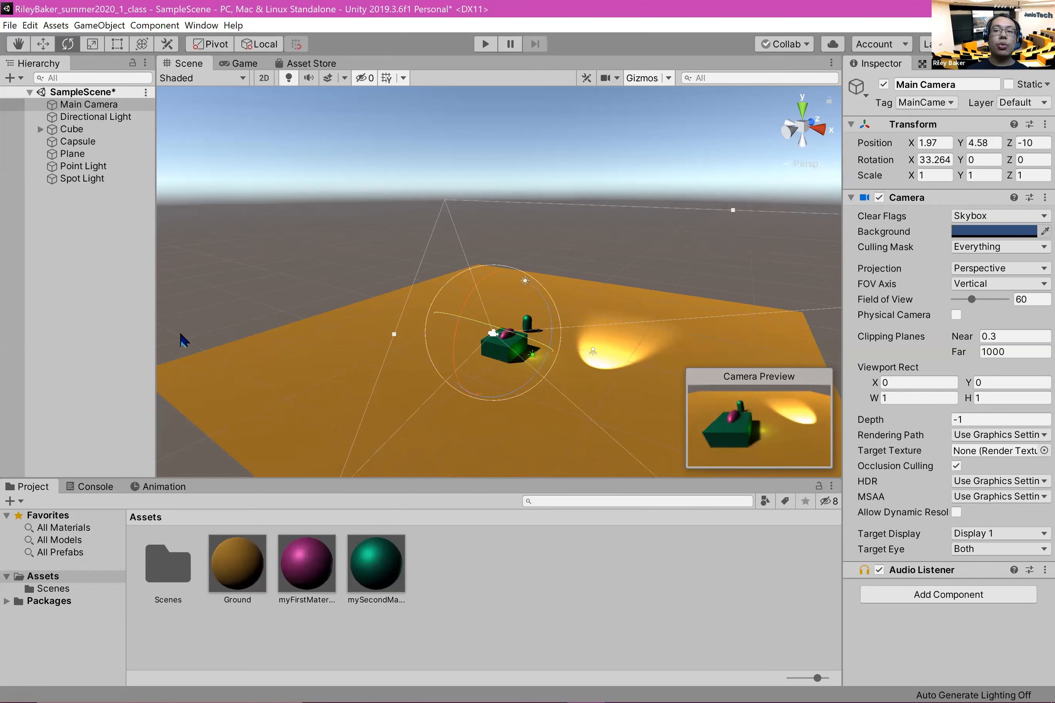
{"action": "left_click", "coordinate": [909, 1]}
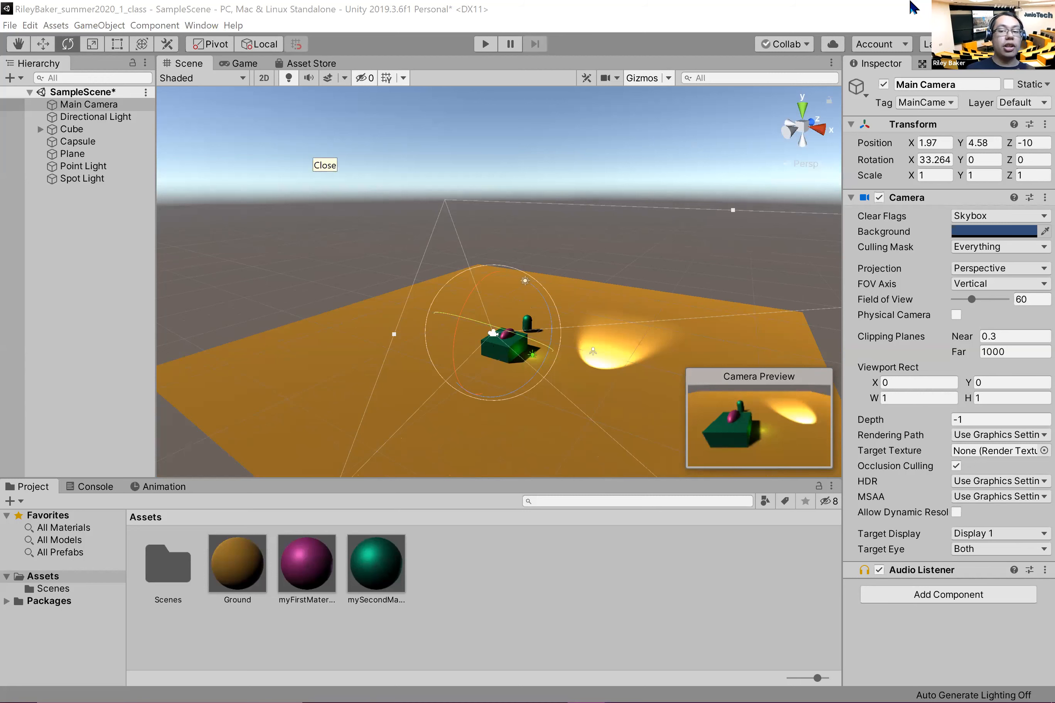
{"action": "left_click", "coordinate": [512, 347]}
{"action": "scroll", "coordinate": [528, 350], "scroll_direction": "up", "scroll_amount": 3}
{"action": "scroll", "coordinate": [630, 295], "scroll_direction": "up", "scroll_amount": 4}
{"action": "scroll", "coordinate": [618, 297], "scroll_direction": "down", "scroll_amount": 2}
{"action": "middle_click_drag", "start_coordinate": [618, 298], "coordinate": [481, 257]}
{"action": "scroll", "coordinate": [488, 261], "scroll_direction": "up", "scroll_amount": 1}
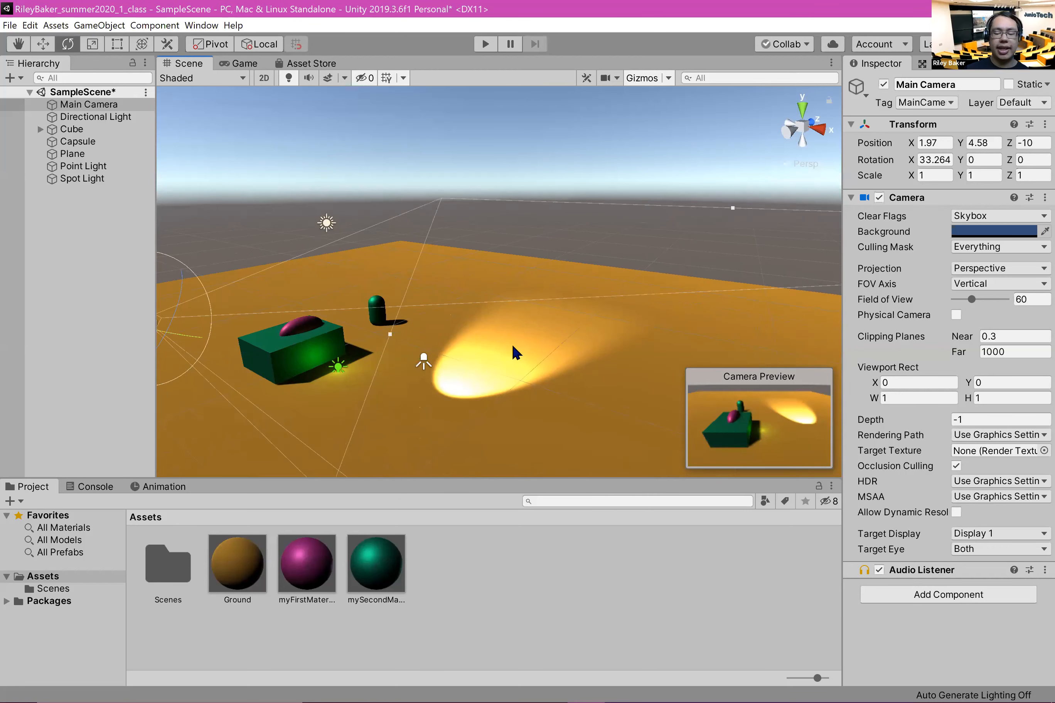
{"action": "middle_click_drag", "start_coordinate": [544, 371], "coordinate": [669, 492]}
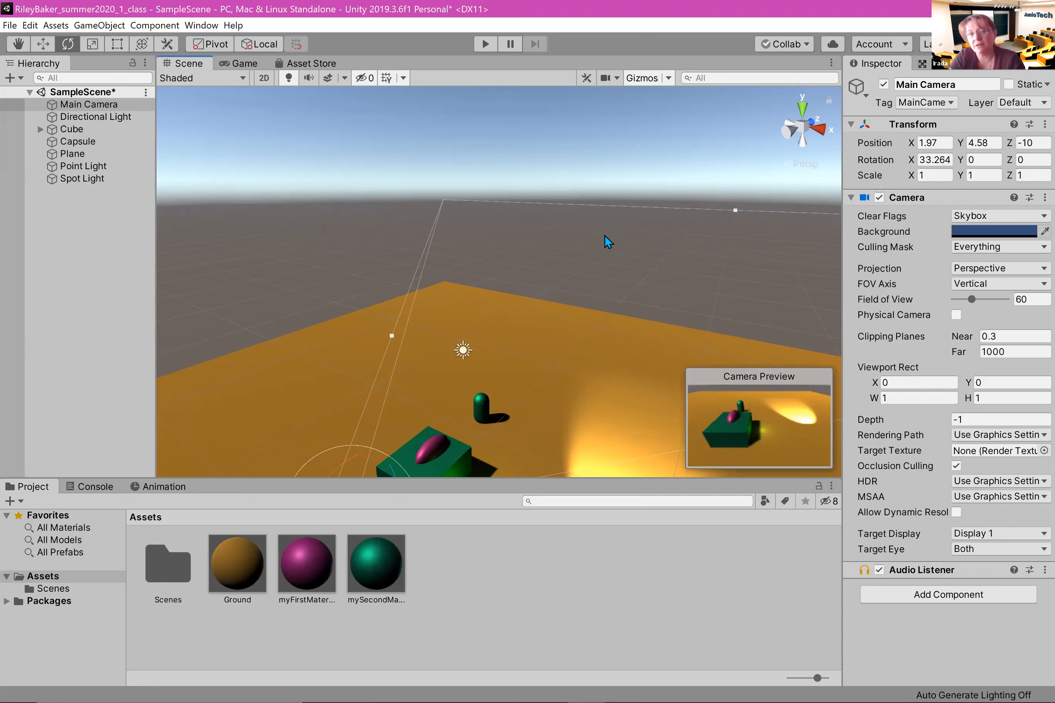
{"action": "scroll", "coordinate": [590, 204], "scroll_direction": "down", "scroll_amount": 4}
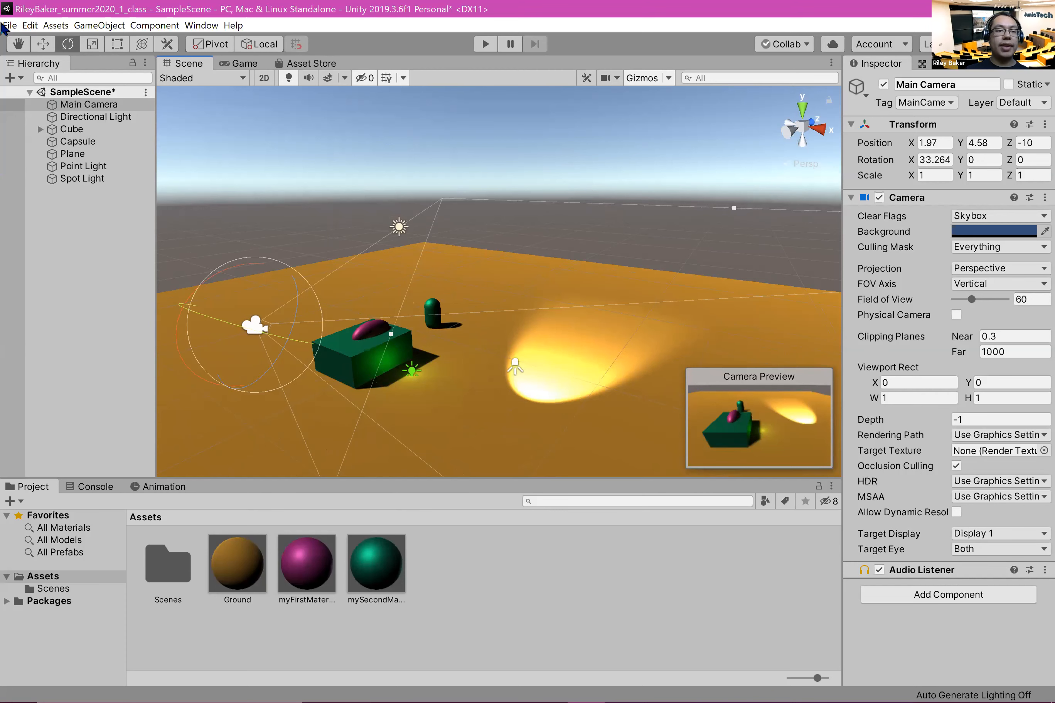
Step: Save the current SampleScene
{"action": "left_click", "coordinate": [456, 164]}
{"action": "left_click", "coordinate": [1, 23]}
{"action": "left_click", "coordinate": [2, 24]}
{"action": "mouse_move", "coordinate": [9, 25]}
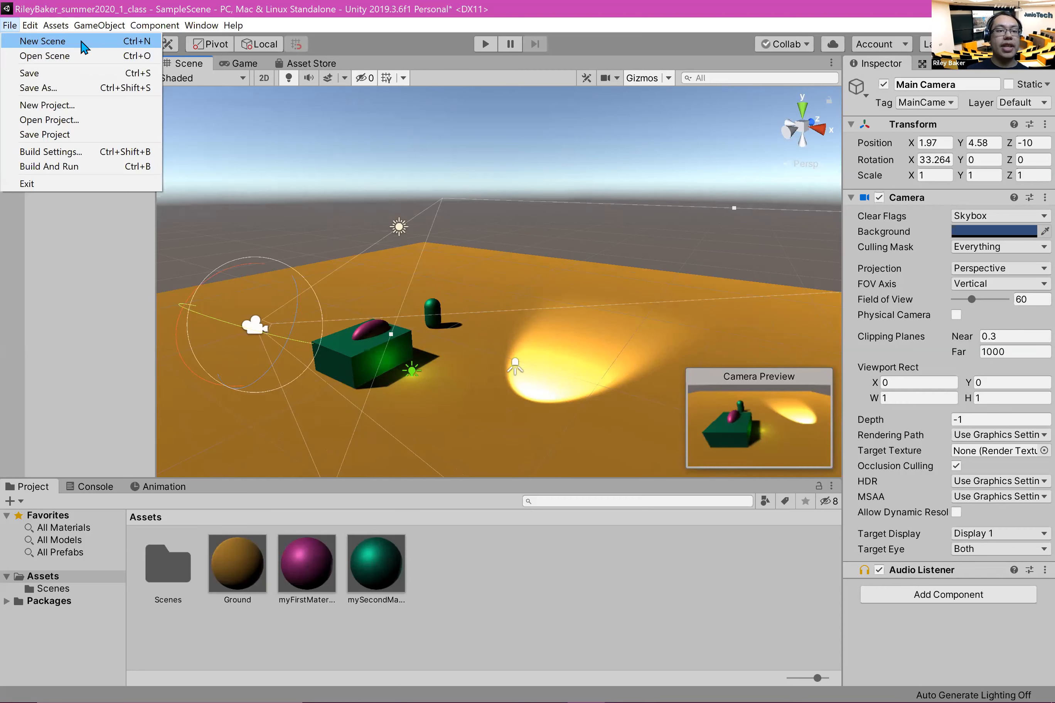
{"action": "left_click", "coordinate": [100, 73]}
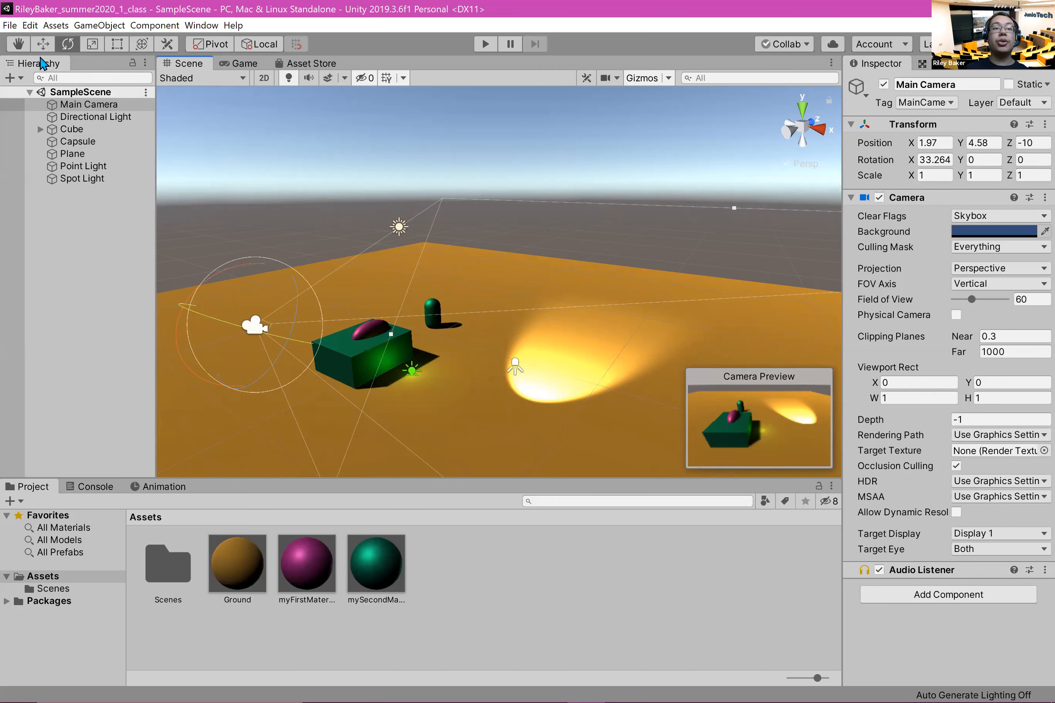
{"action": "left_click", "coordinate": [9, 25]}
{"action": "left_click", "coordinate": [107, 295]}
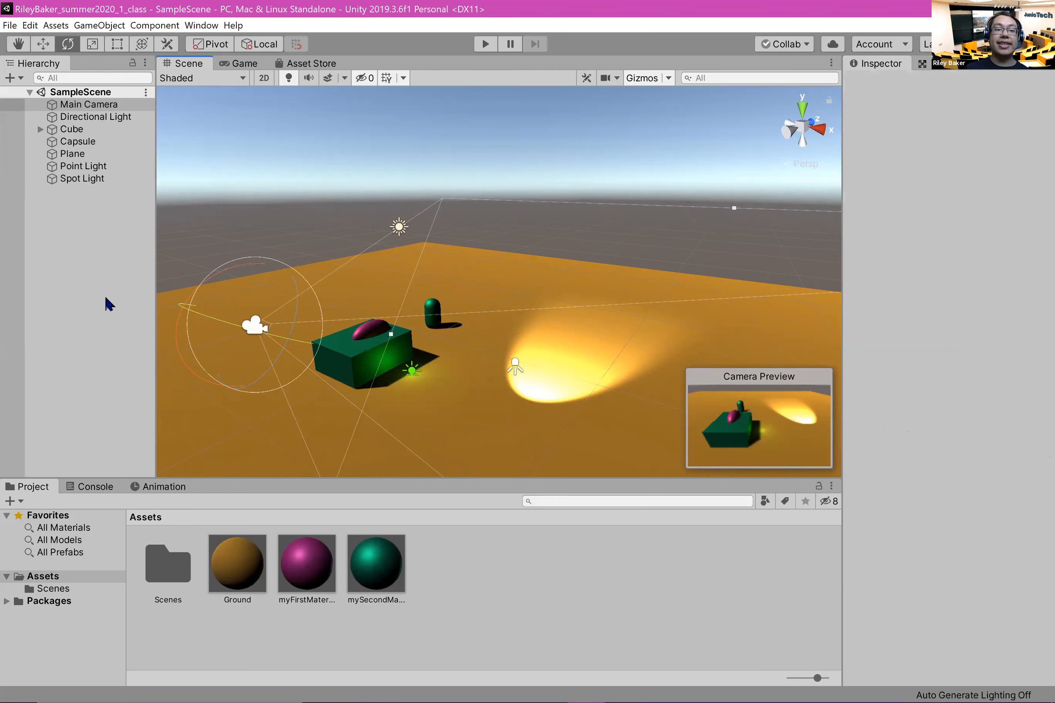
Step: Move the green cube along X to 2.1 and save the scene again
{"action": "left_click", "coordinate": [373, 373]}
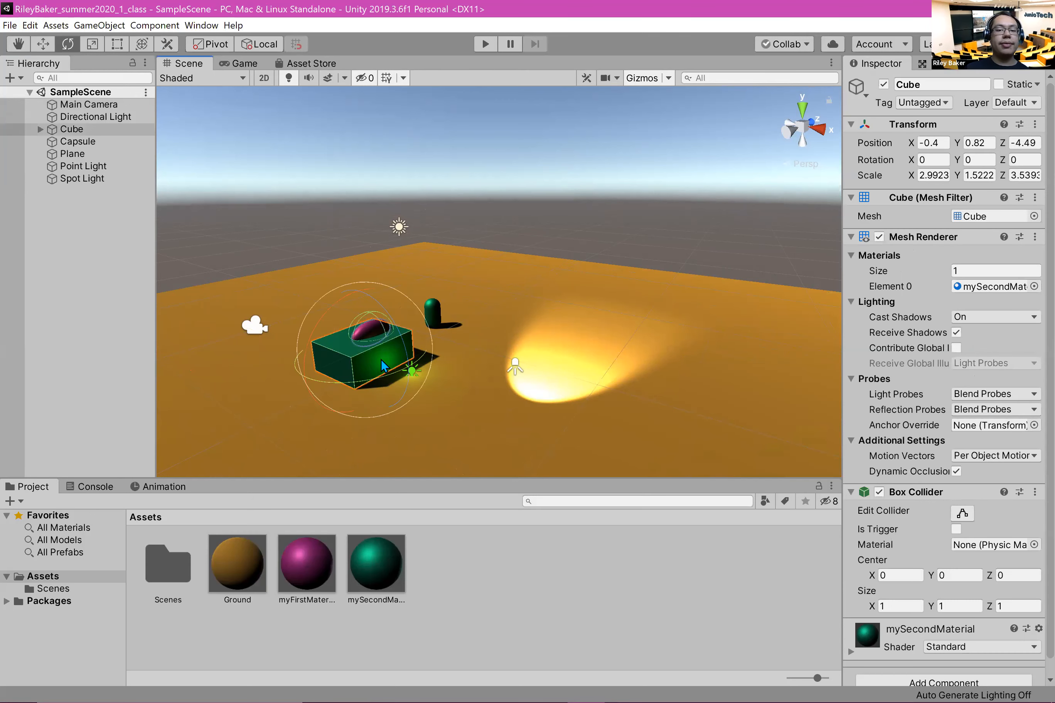
{"action": "key", "text": "w"}
{"action": "left_click_drag", "start_coordinate": [435, 401], "coordinate": [468, 415]}
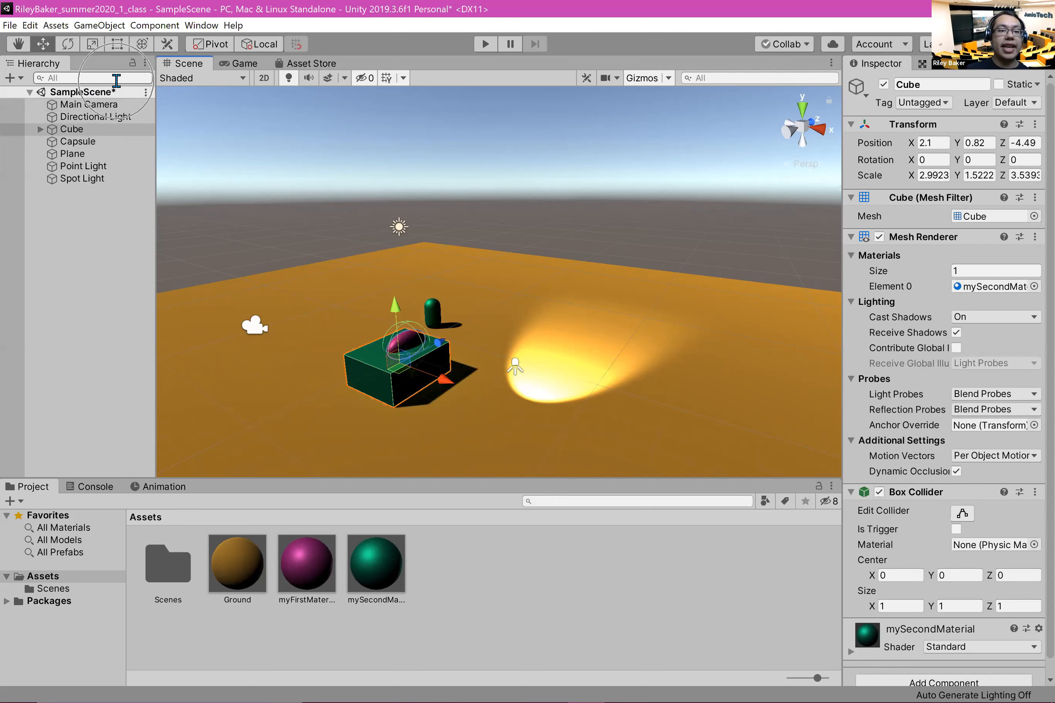
{"action": "left_click", "coordinate": [8, 28]}
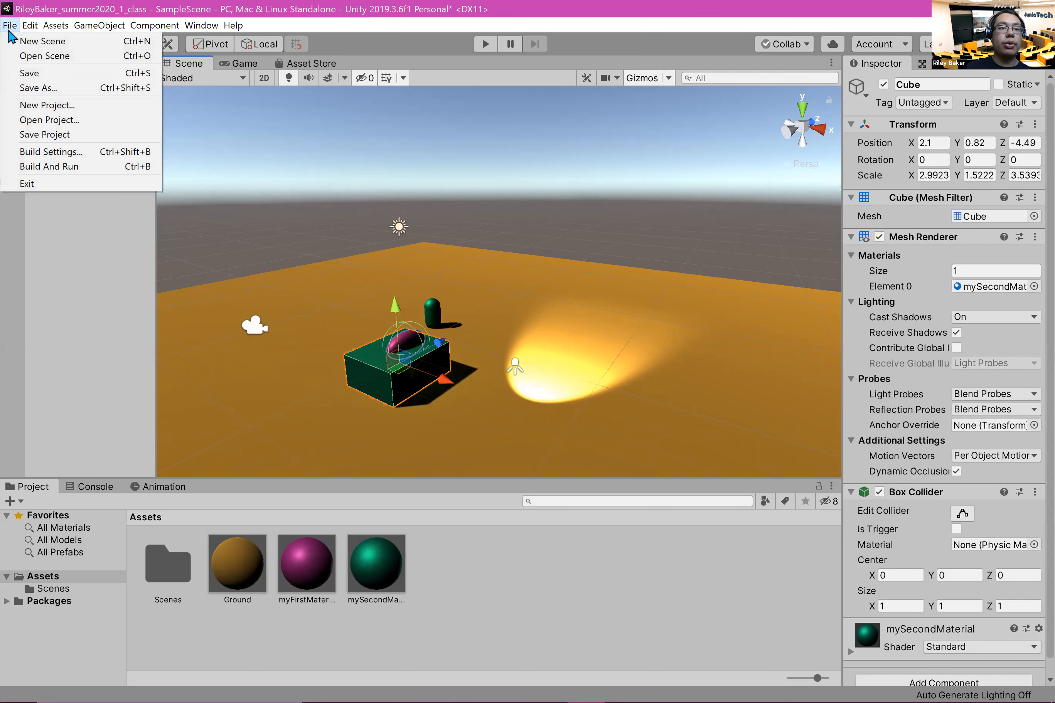
{"action": "left_click", "coordinate": [28, 73]}
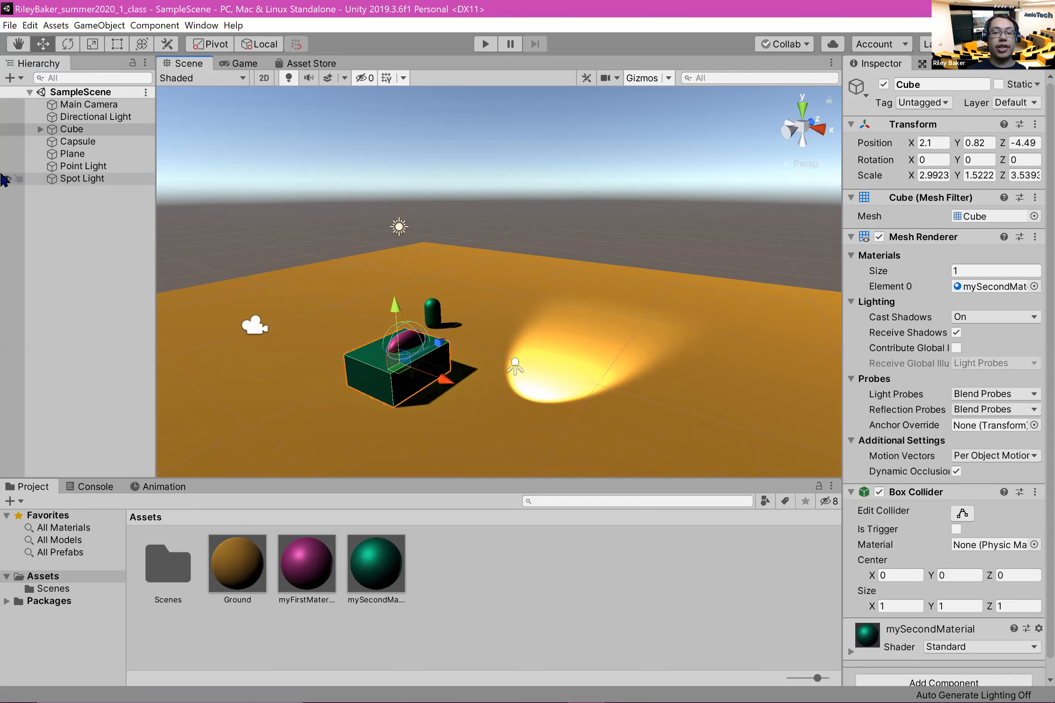
Step: Create a new scene and choose the Scenes folder inside Assets as its save location
{"action": "left_click", "coordinate": [9, 26]}
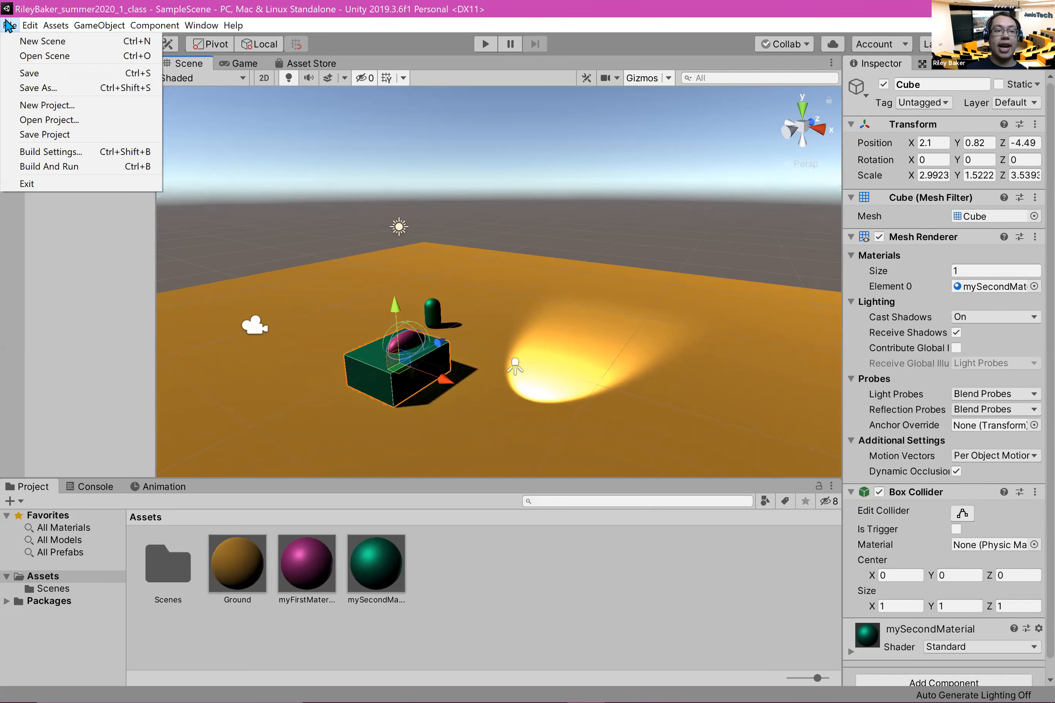
{"action": "left_click", "coordinate": [89, 43]}
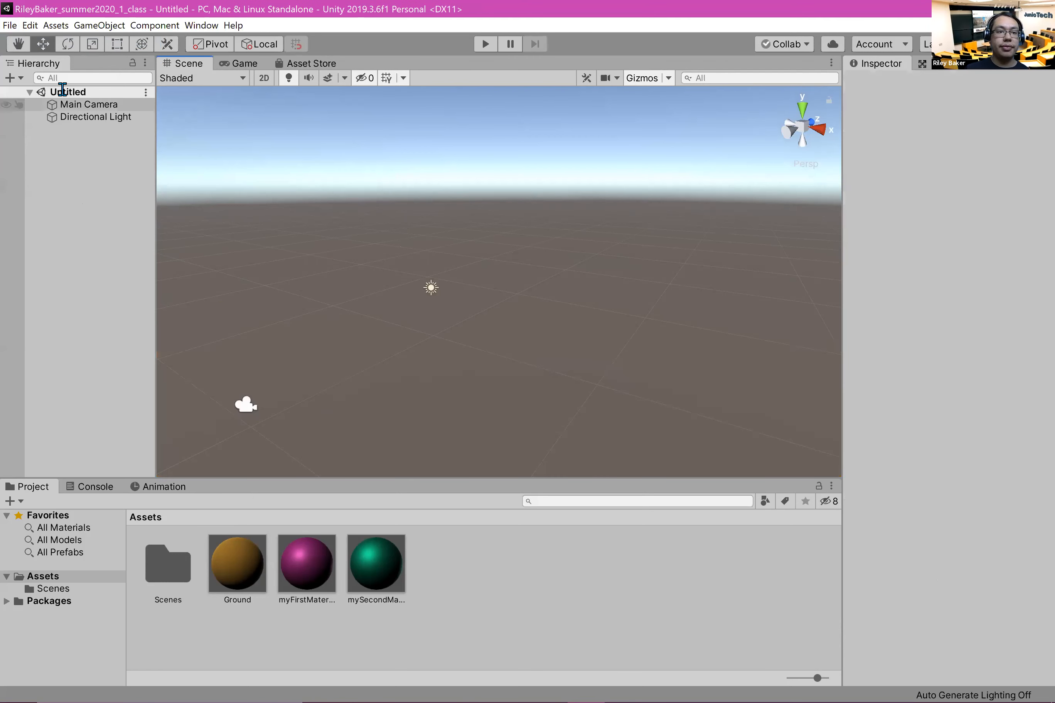
{"action": "left_click", "coordinate": [10, 26]}
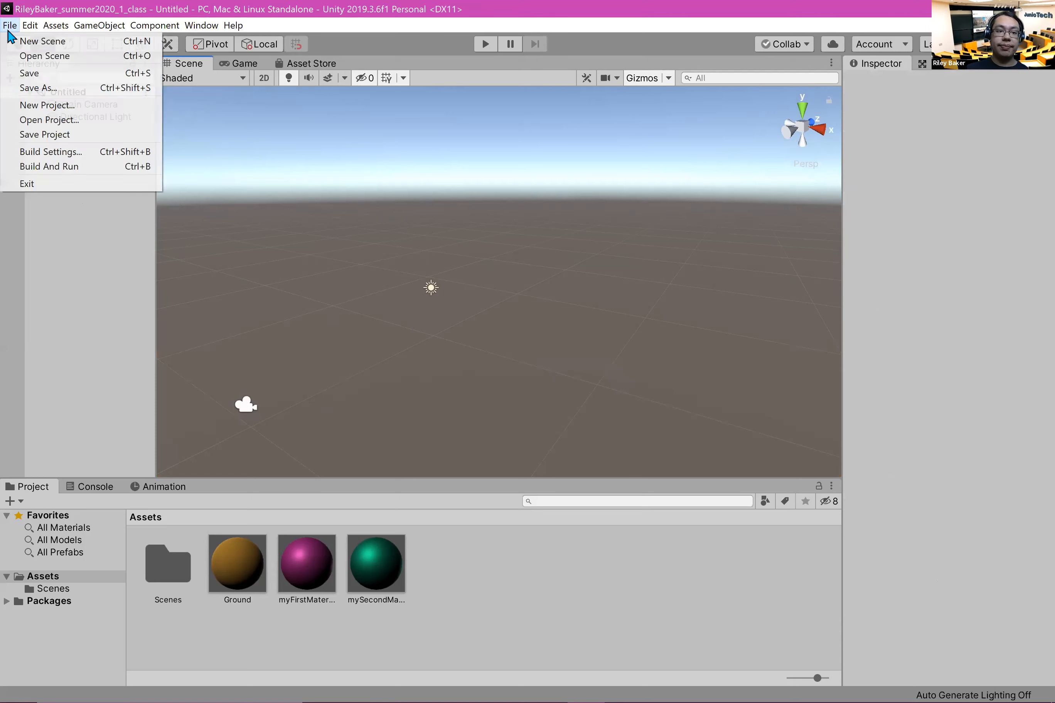
{"action": "left_click", "coordinate": [73, 76]}
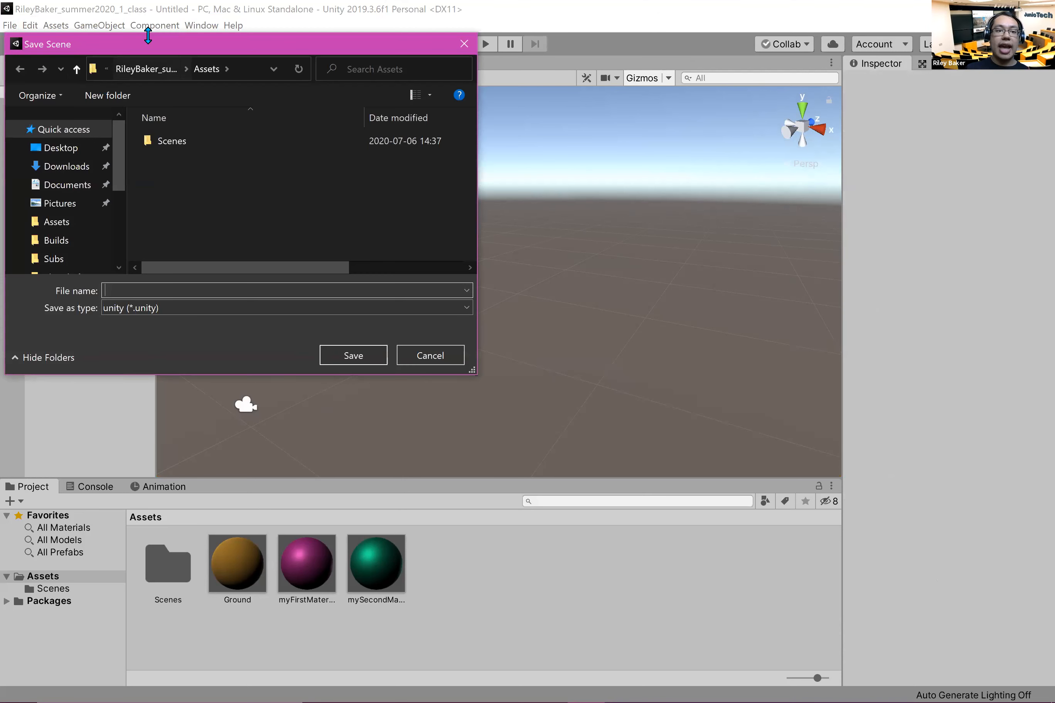
{"action": "left_click_drag", "start_coordinate": [144, 46], "coordinate": [397, 143]}
{"action": "left_click", "coordinate": [426, 244]}
{"action": "left_click", "coordinate": [426, 253]}
{"action": "double_click", "coordinate": [418, 244]}
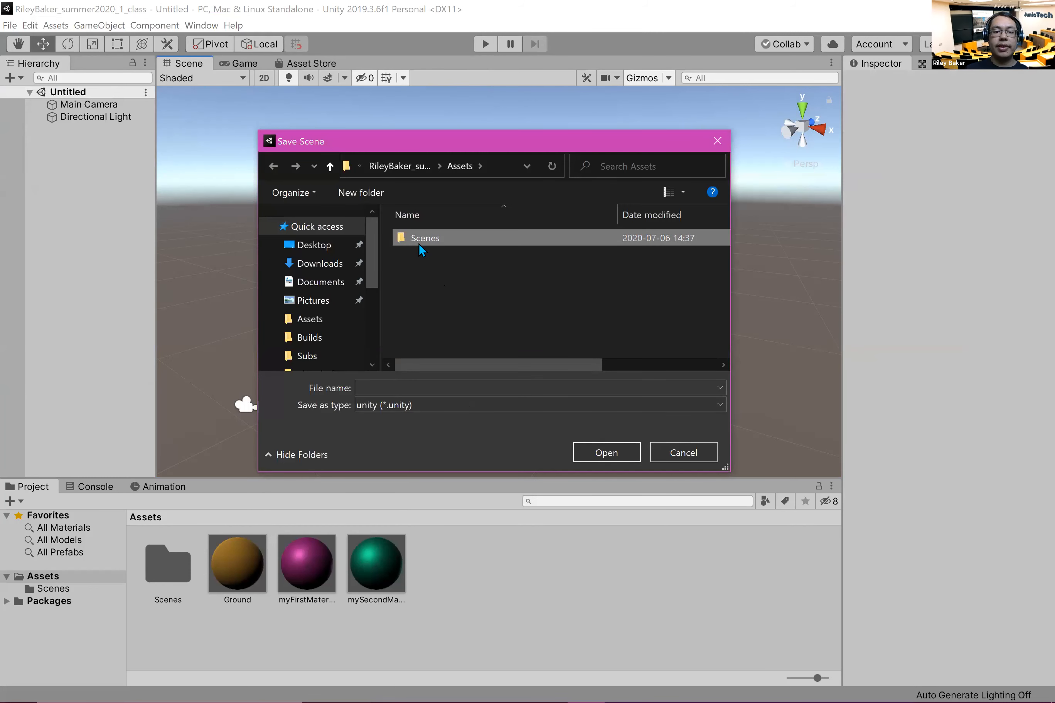
Step: Name the new scene file Snowman and save it
{"action": "left_click", "coordinate": [420, 386]}
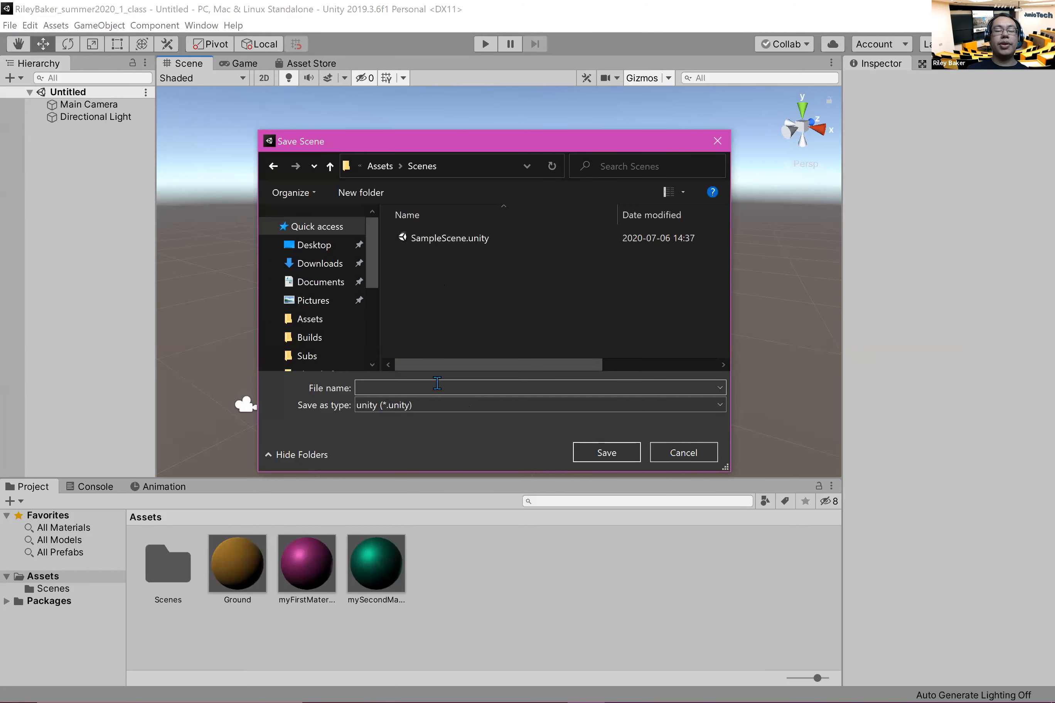
{"action": "type", "text": "Snowman"}
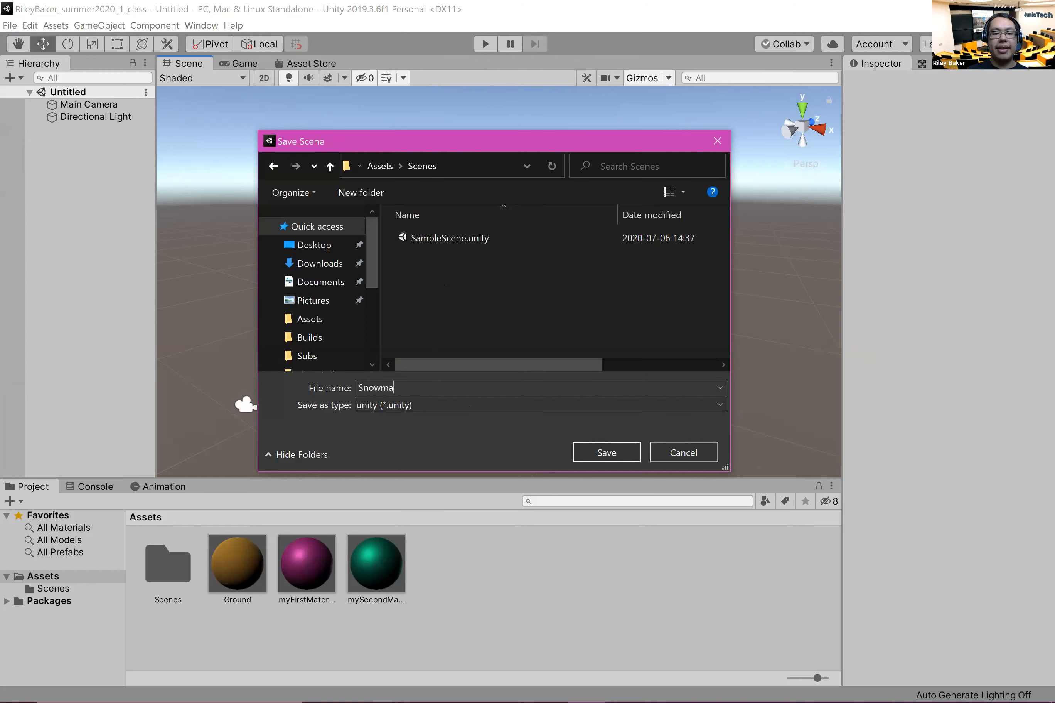
{"action": "key", "text": "Return"}
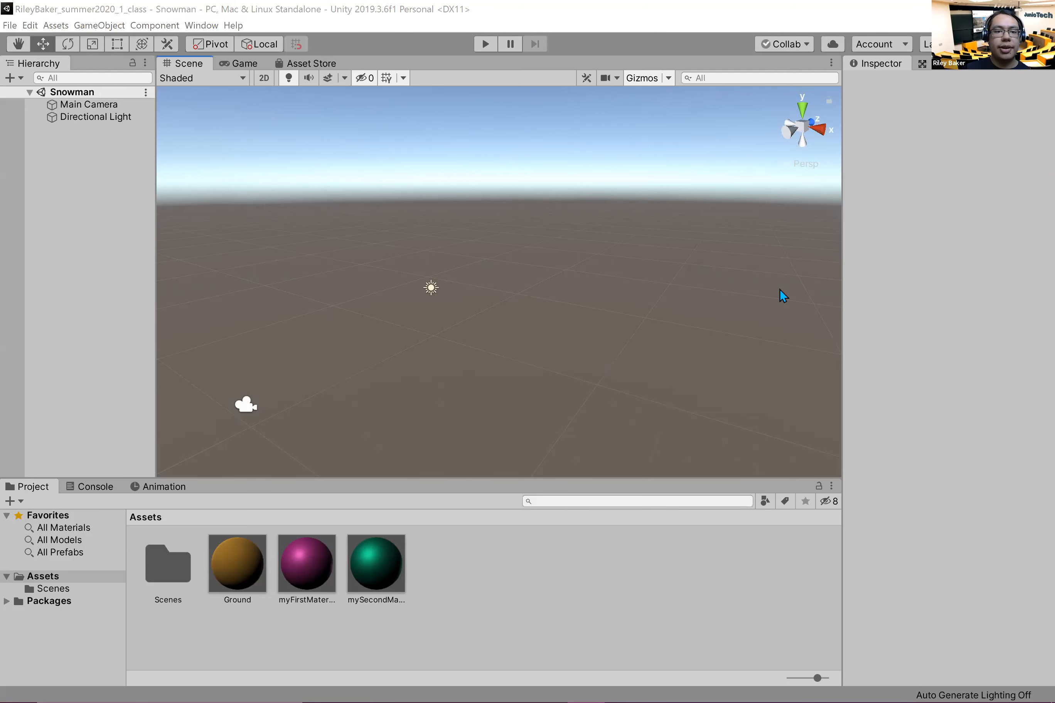
Step: Add a plane to the Snowman scene and apply the Ground material to it
{"action": "left_click", "coordinate": [80, 203]}
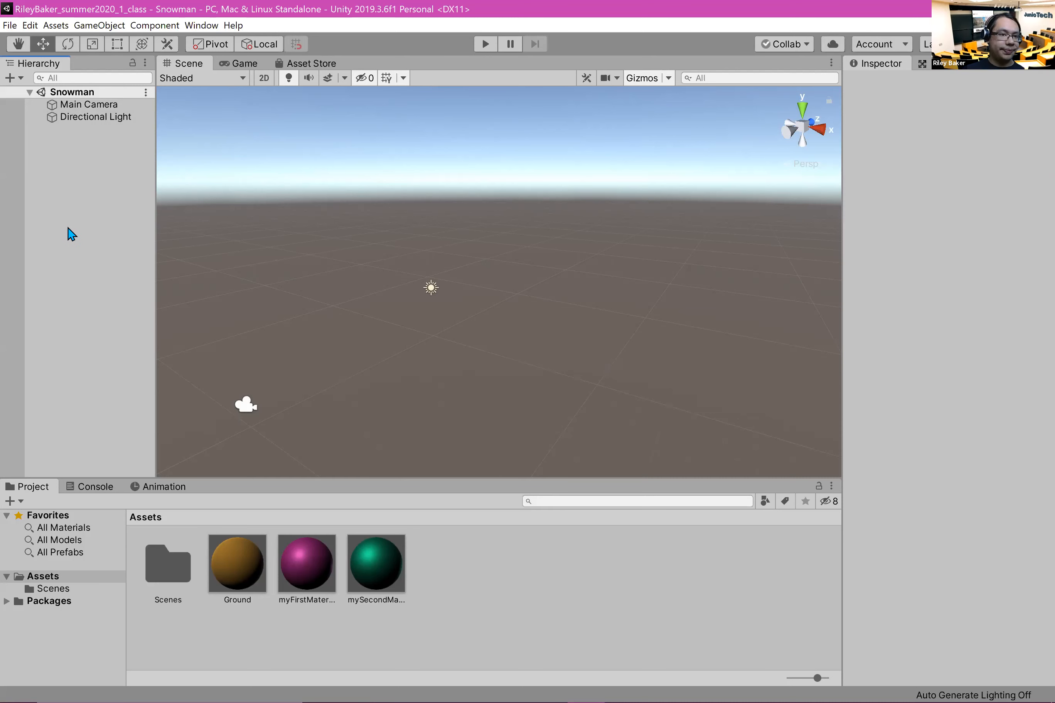
{"action": "right_click", "coordinate": [50, 226]}
{"action": "mouse_move", "coordinate": [121, 360]}
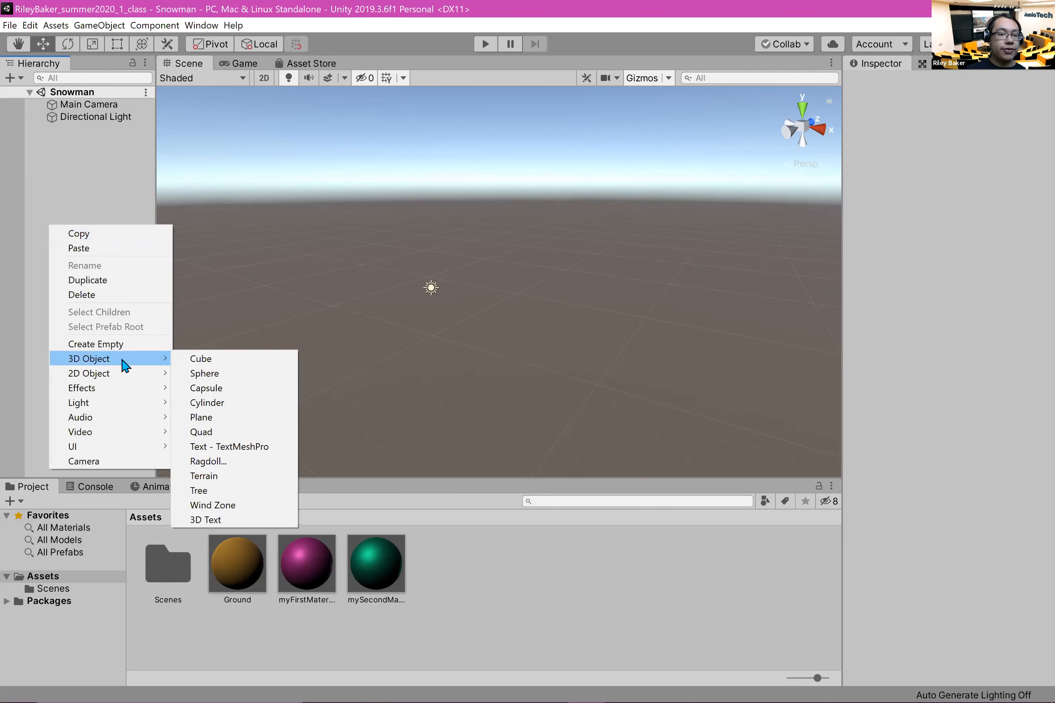
{"action": "left_click", "coordinate": [229, 421]}
{"action": "left_click_drag", "start_coordinate": [236, 567], "coordinate": [494, 305]}
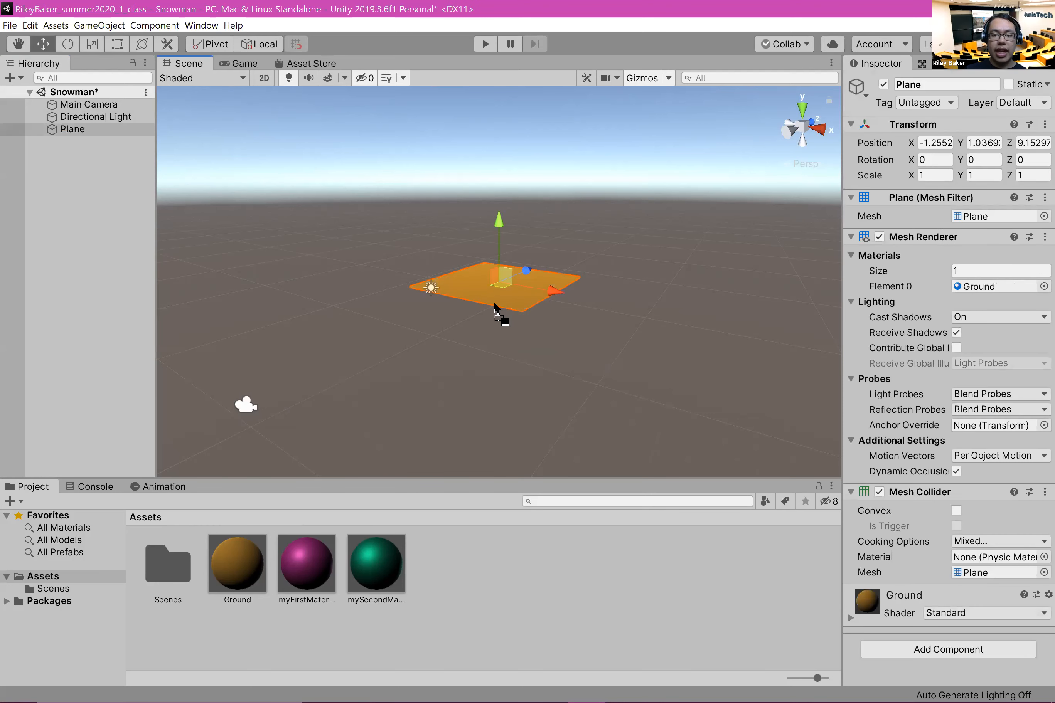
Step: Reset the plane's position to the origin (0, 0, 0)
{"action": "right_click", "coordinate": [1031, 122]}
{"action": "left_click", "coordinate": [930, 139]}
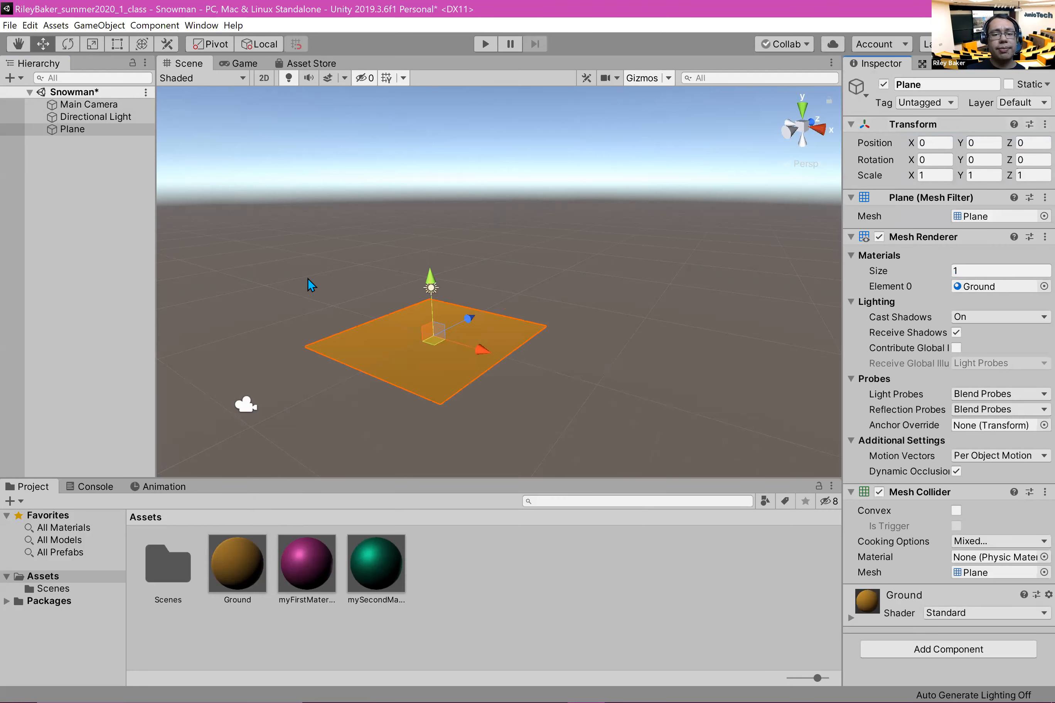
{"action": "scroll", "coordinate": [290, 273], "scroll_direction": "up", "scroll_amount": 2}
{"action": "middle_click_drag", "start_coordinate": [359, 277], "coordinate": [274, 292]}
{"action": "scroll", "coordinate": [422, 325], "scroll_direction": "up", "scroll_amount": 5}
{"action": "middle_click_drag", "start_coordinate": [408, 269], "coordinate": [407, 88]}
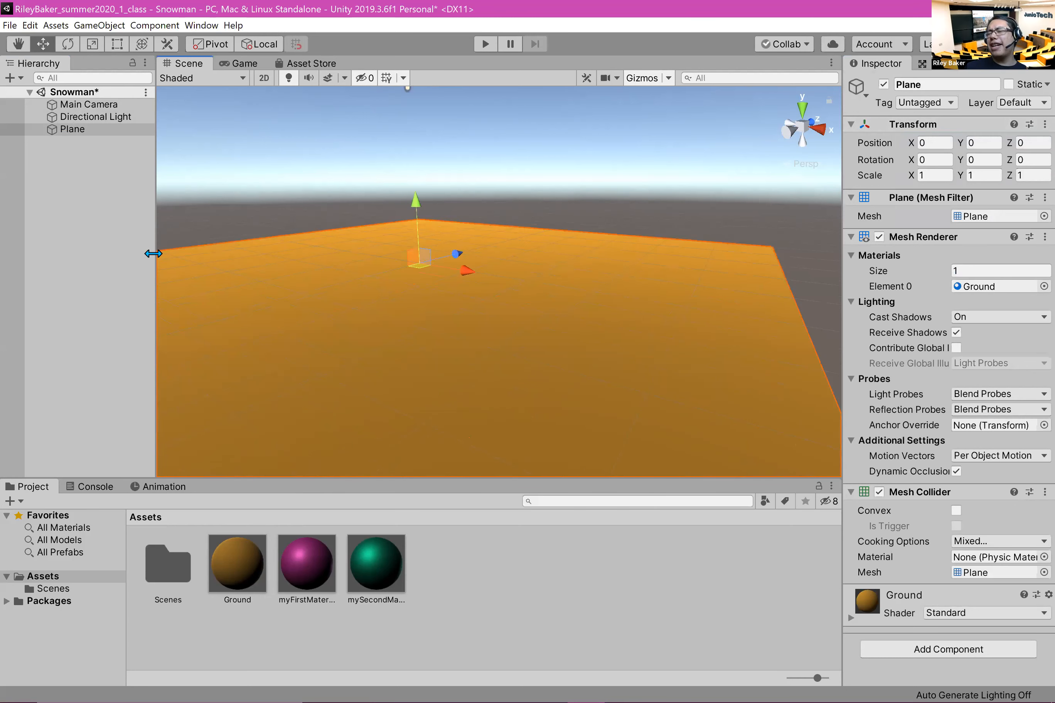
Step: Create an empty object at the root of the scene and reset its transform to the origin
{"action": "left_click", "coordinate": [77, 206]}
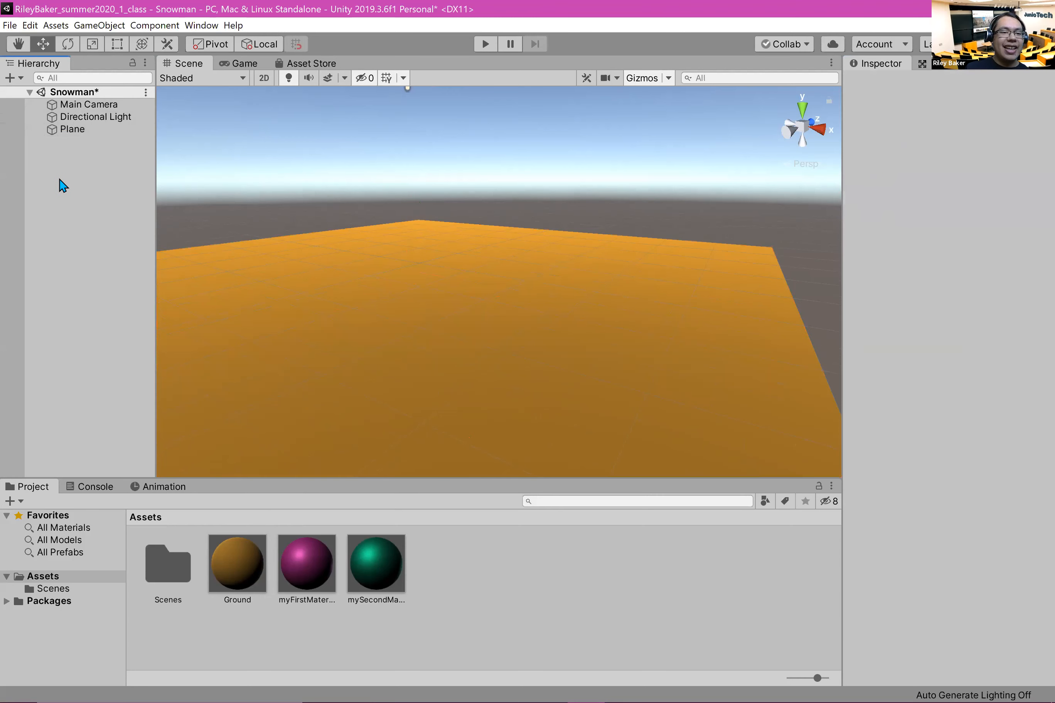
{"action": "right_click", "coordinate": [38, 187]}
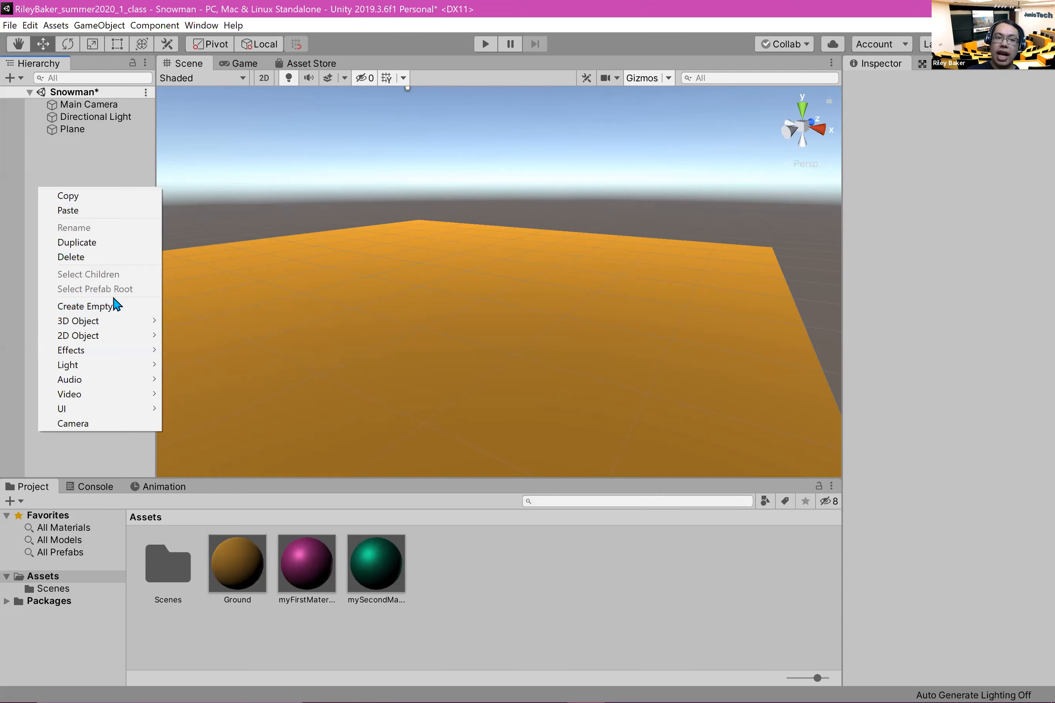
{"action": "left_click", "coordinate": [136, 307]}
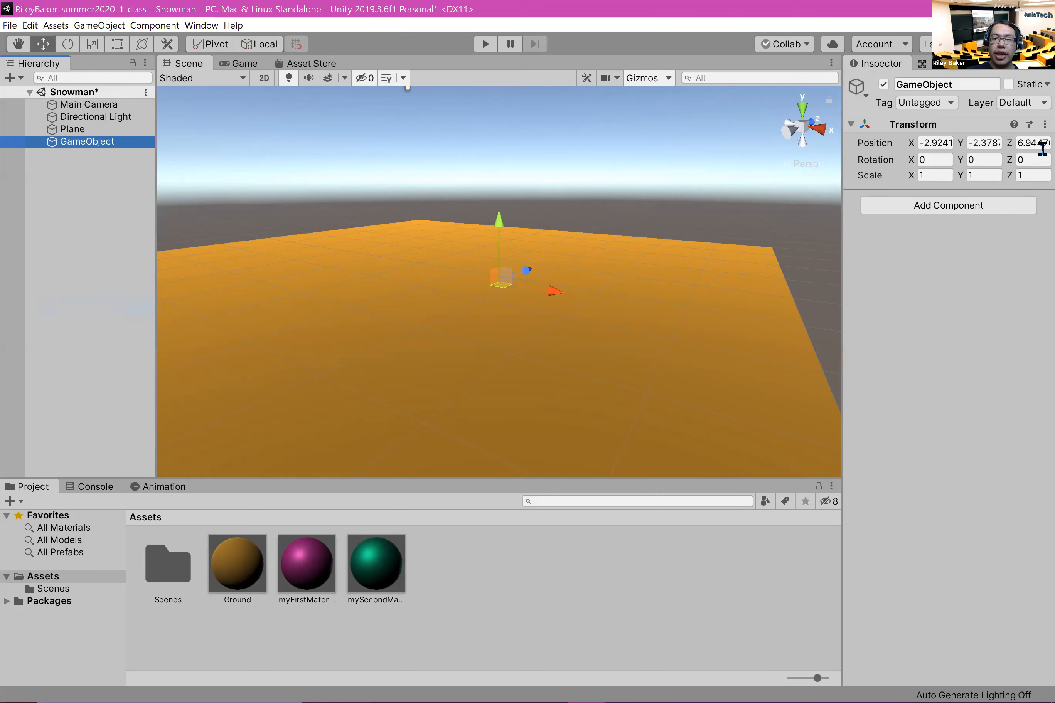
{"action": "right_click", "coordinate": [1030, 127]}
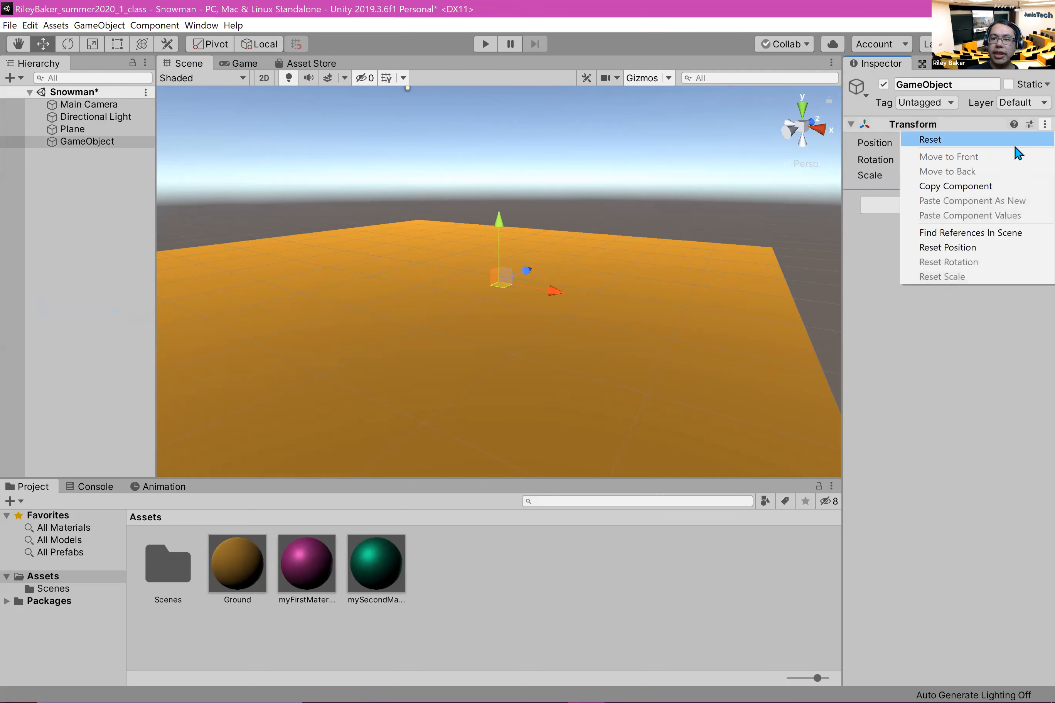
{"action": "left_click", "coordinate": [1019, 140]}
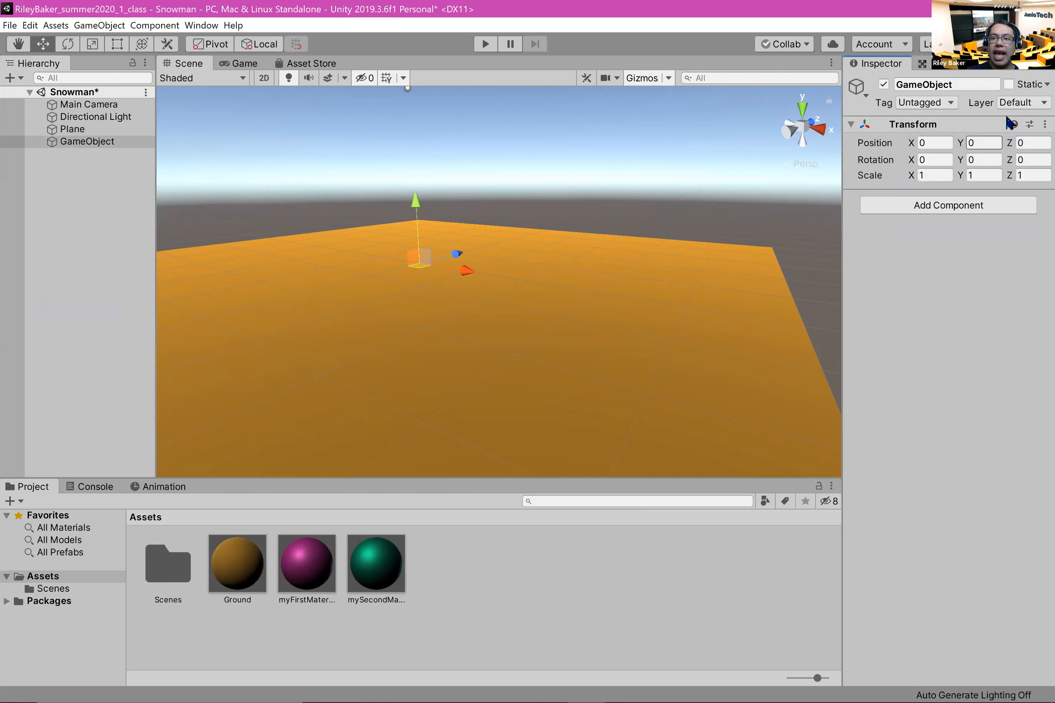
Step: Rename the new empty object Snowman
{"action": "left_click", "coordinate": [971, 85]}
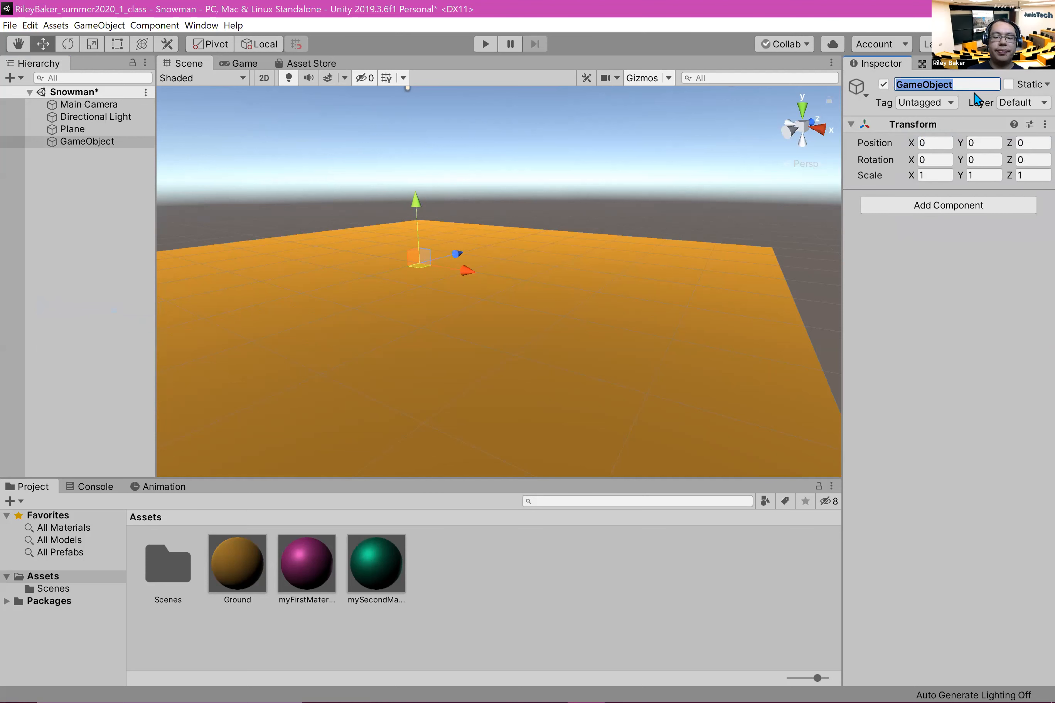
{"action": "type", "text": "Snowman"}
{"action": "key", "text": "Return"}
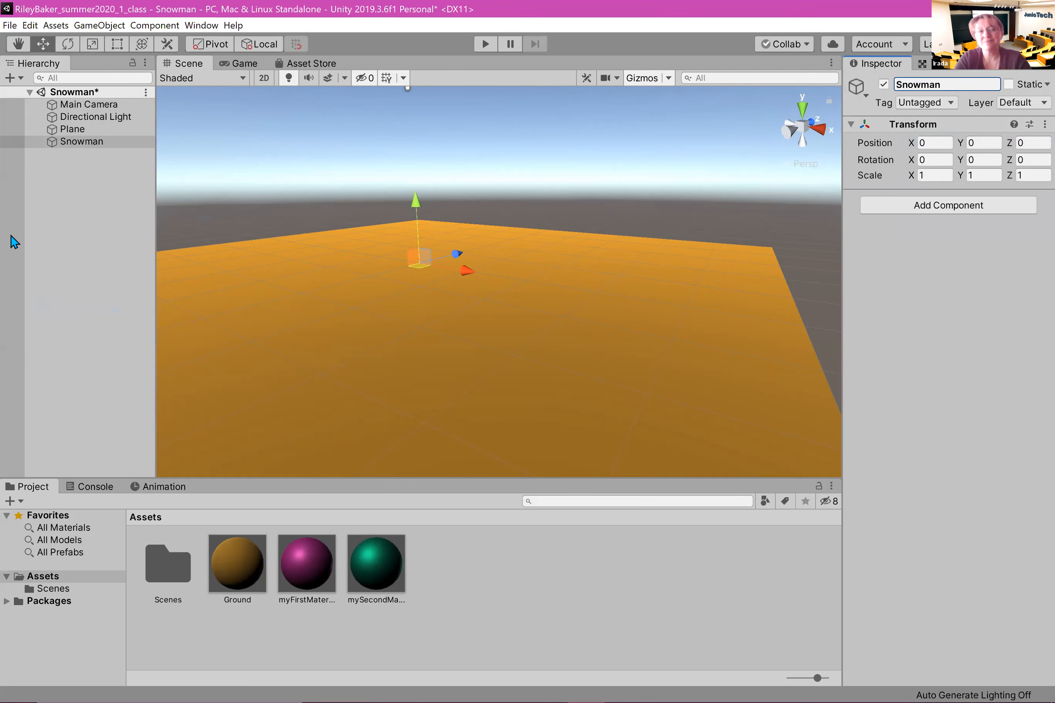
Step: Add a sphere as a child of the Snowman object
{"action": "right_click", "coordinate": [83, 145]}
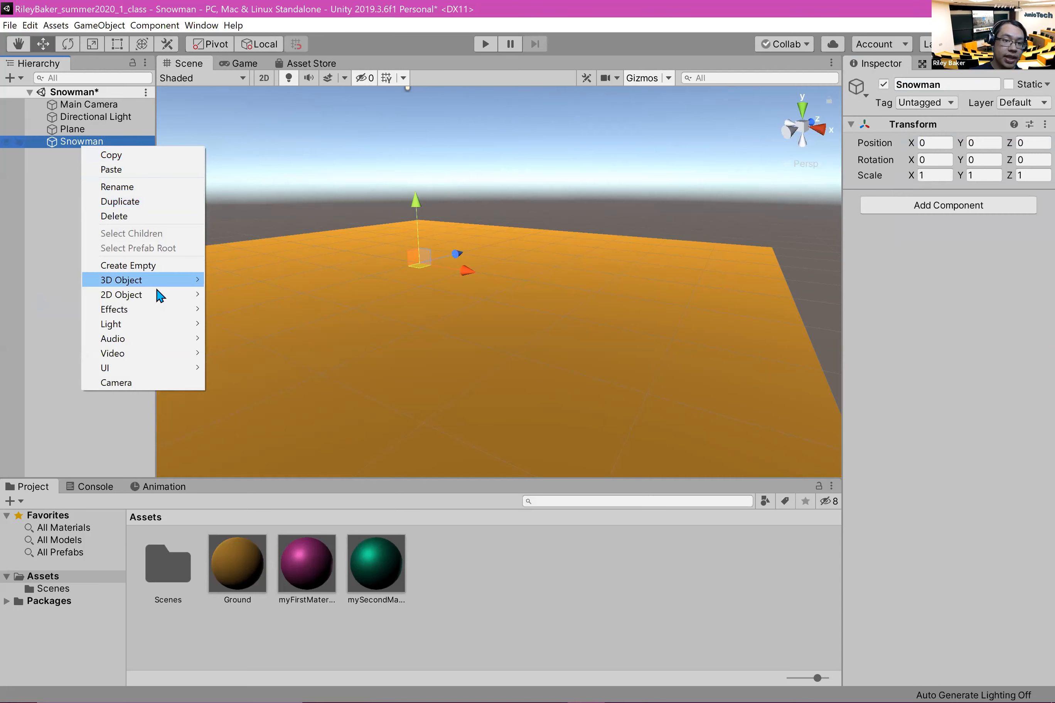
{"action": "mouse_move", "coordinate": [155, 288]}
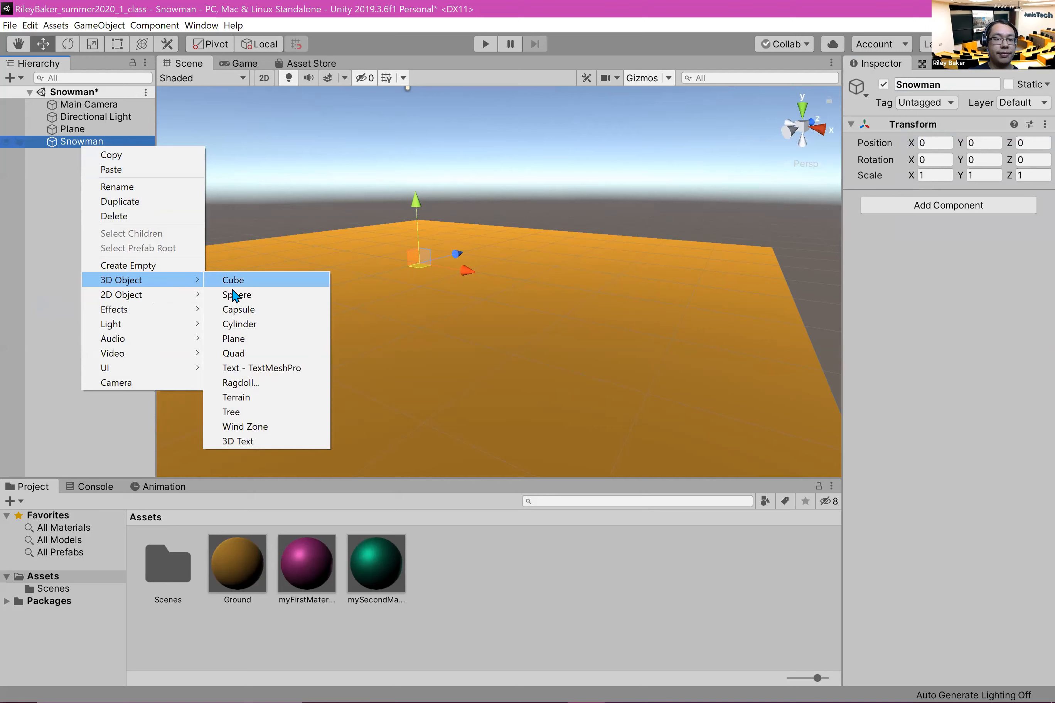
{"action": "left_click", "coordinate": [248, 295]}
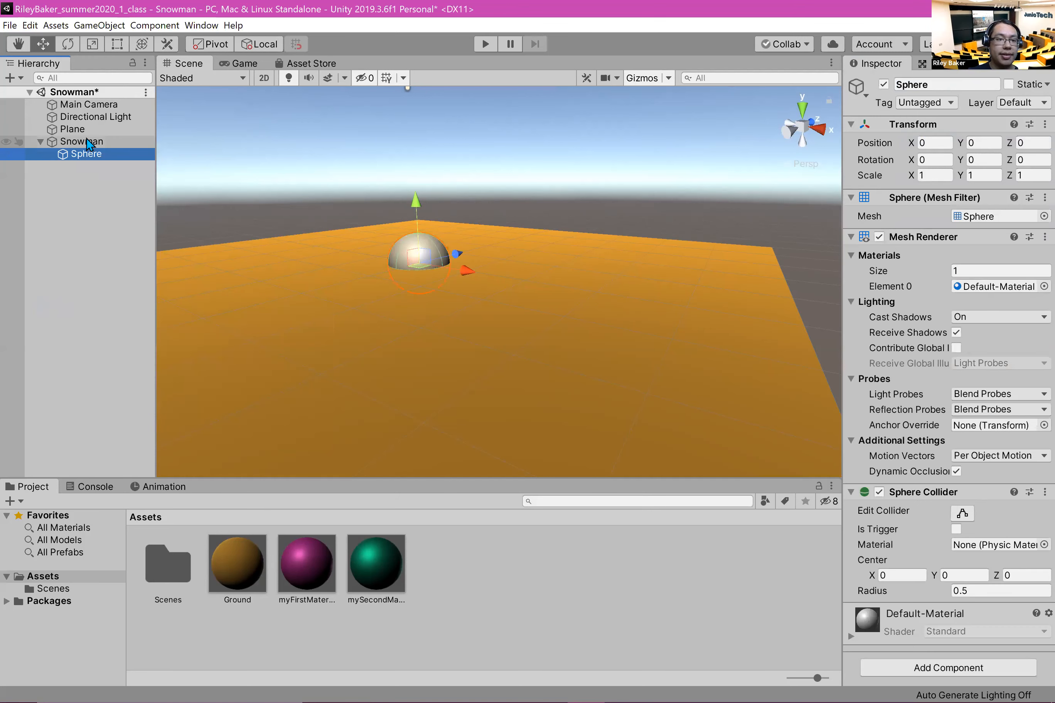
Step: Add two more spheres to the scene, outside the Snowman object
{"action": "right_click", "coordinate": [88, 141]}
{"action": "left_click", "coordinate": [39, 220]}
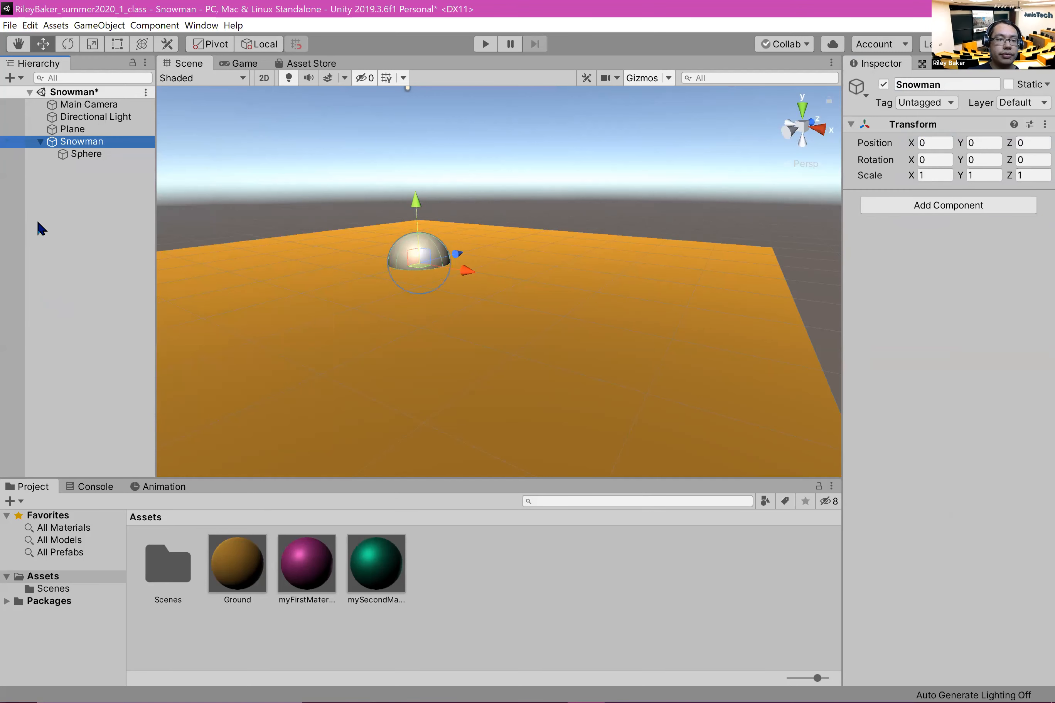
{"action": "right_click", "coordinate": [22, 225]}
{"action": "mouse_move", "coordinate": [109, 359]}
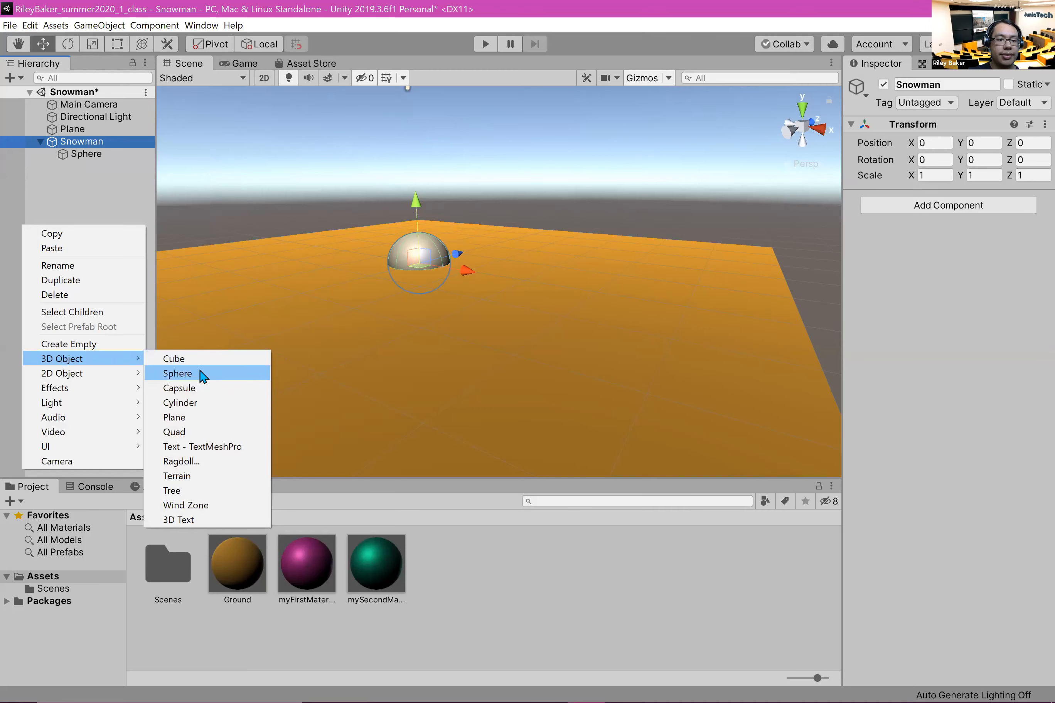
{"action": "right_click", "coordinate": [49, 247]}
{"action": "mouse_move", "coordinate": [147, 380]}
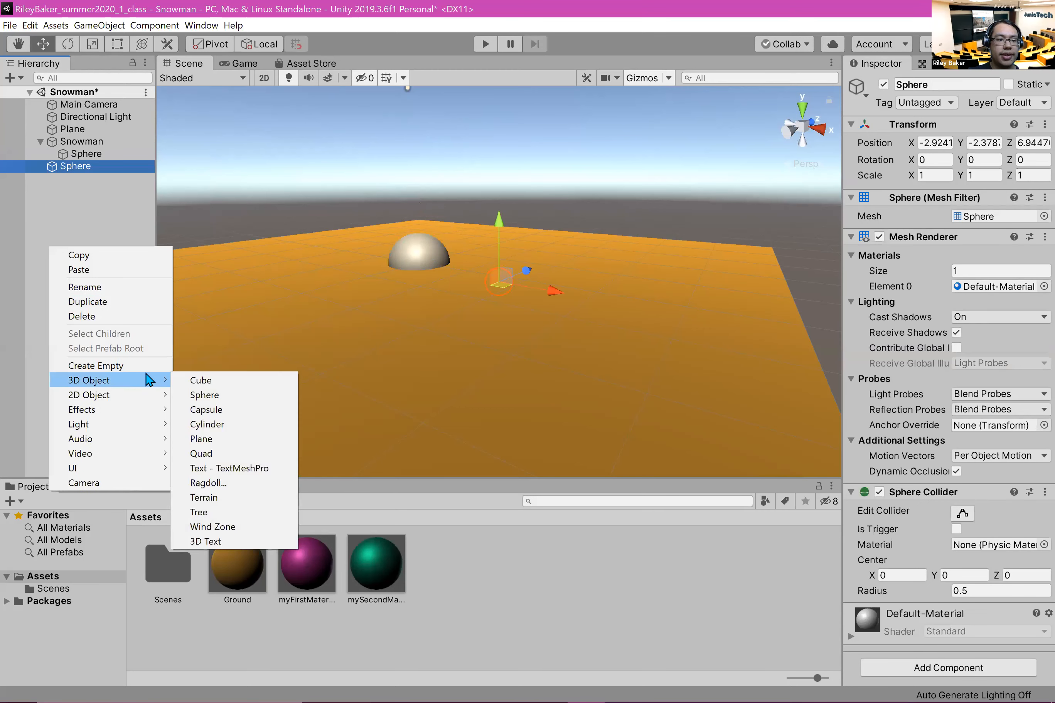
{"action": "left_click", "coordinate": [192, 395]}
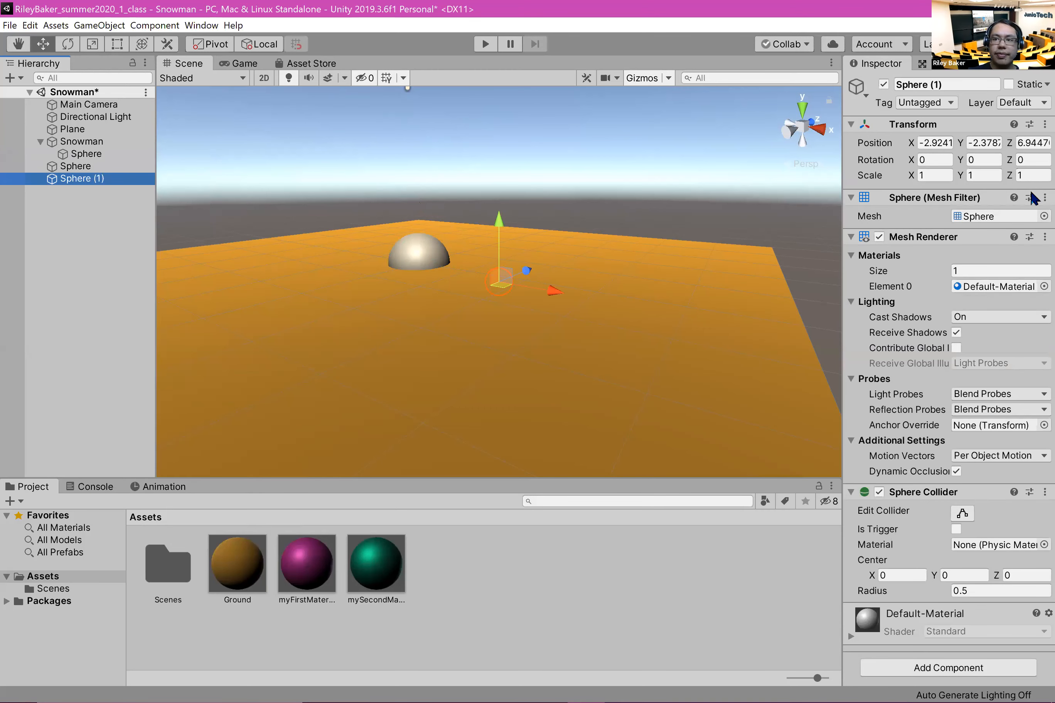
Step: Reset the transforms of the two loose spheres and make both of them children of the Snowman object
{"action": "left_click", "coordinate": [1030, 125]}
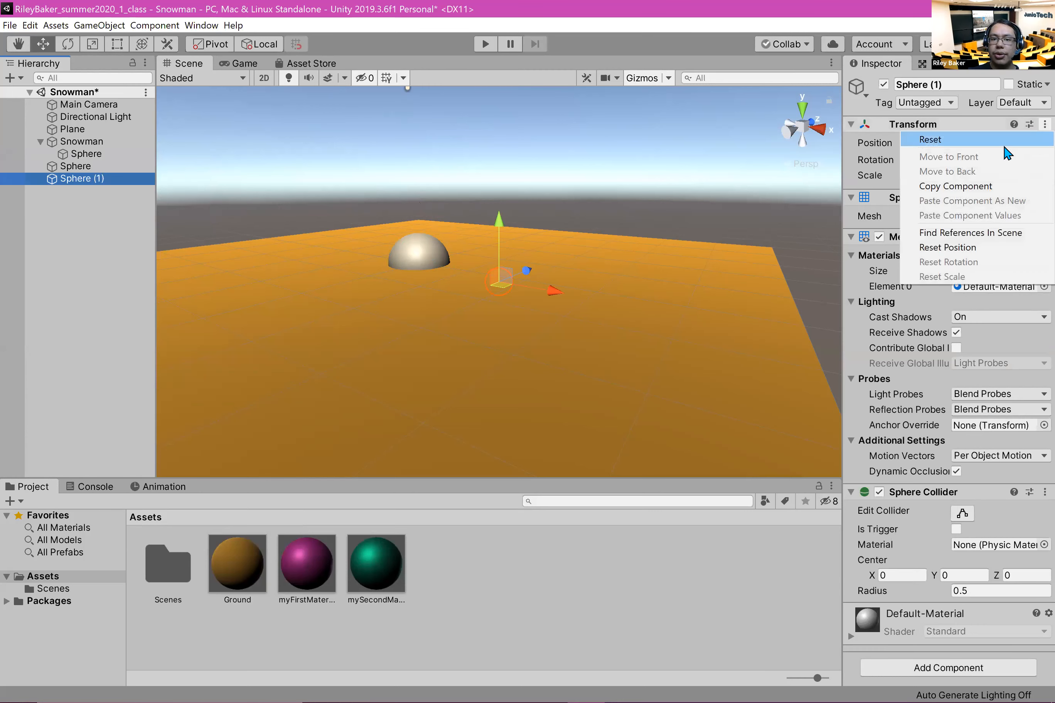
{"action": "left_click", "coordinate": [1032, 139]}
{"action": "left_click", "coordinate": [76, 166]}
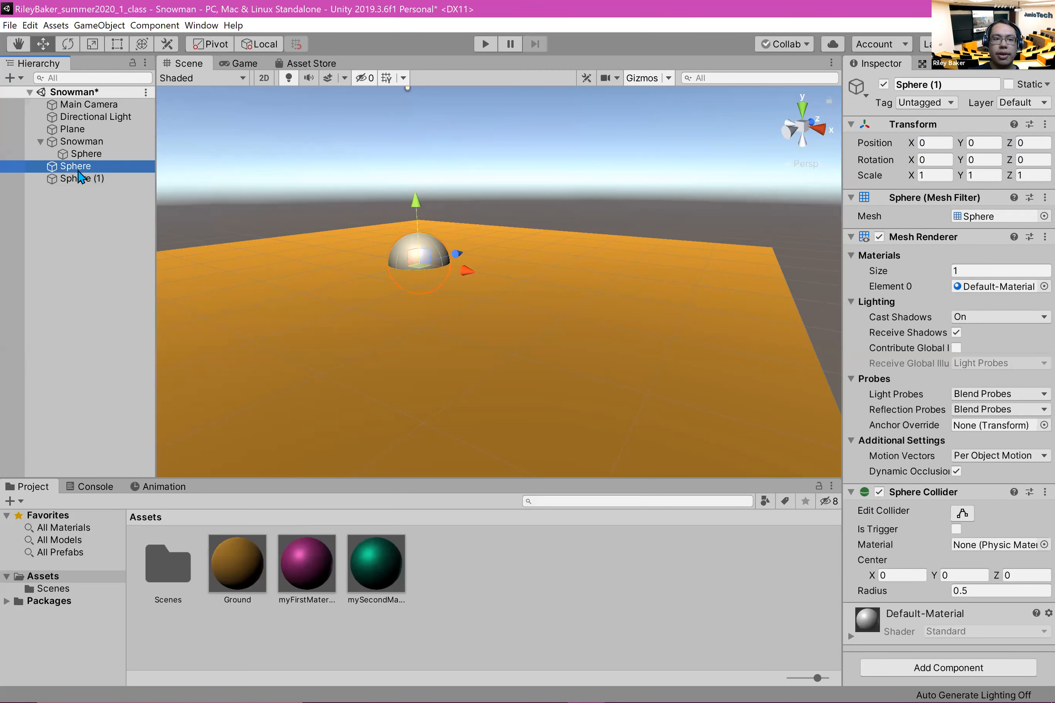
{"action": "left_click", "coordinate": [1030, 125]}
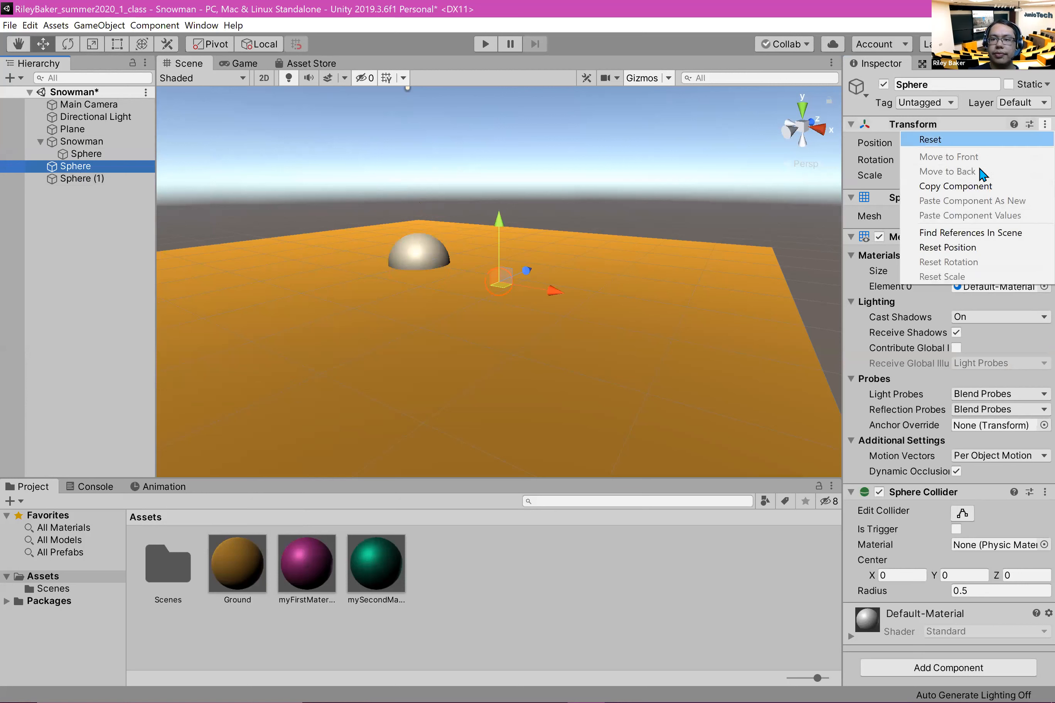
{"action": "left_click", "coordinate": [965, 140]}
{"action": "left_click_drag", "start_coordinate": [77, 166], "coordinate": [96, 146]}
{"action": "left_click", "coordinate": [74, 278]}
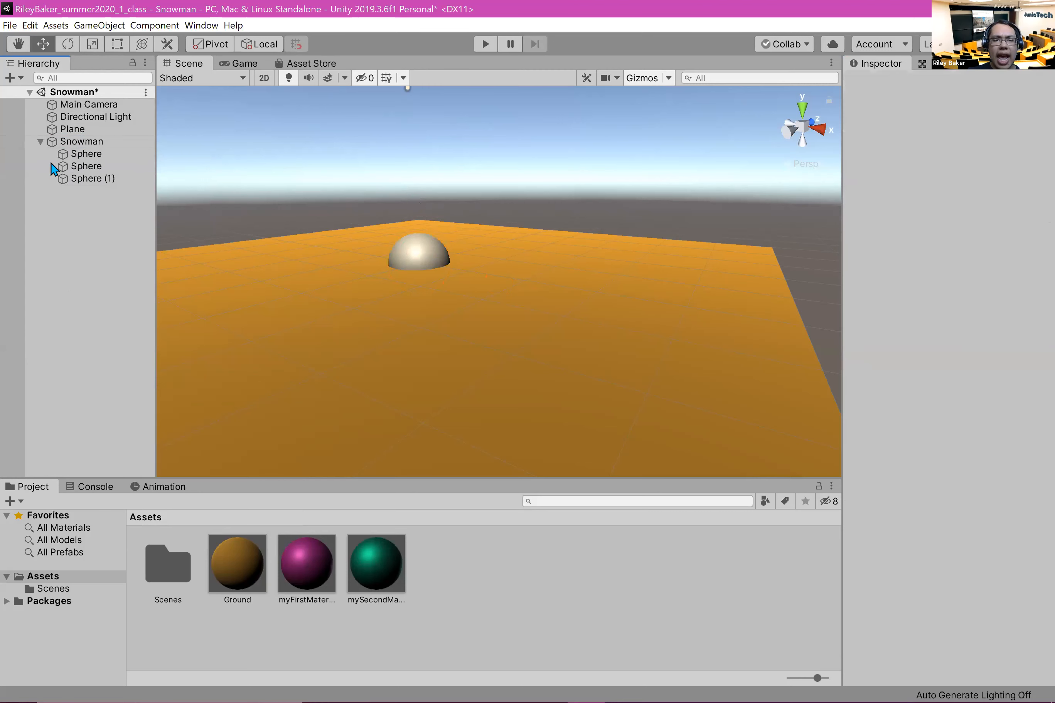
Step: Rename the Snowman object's three child spheres, in hierarchy order, as Bottom, Middle and Head
{"action": "left_click", "coordinate": [66, 155]}
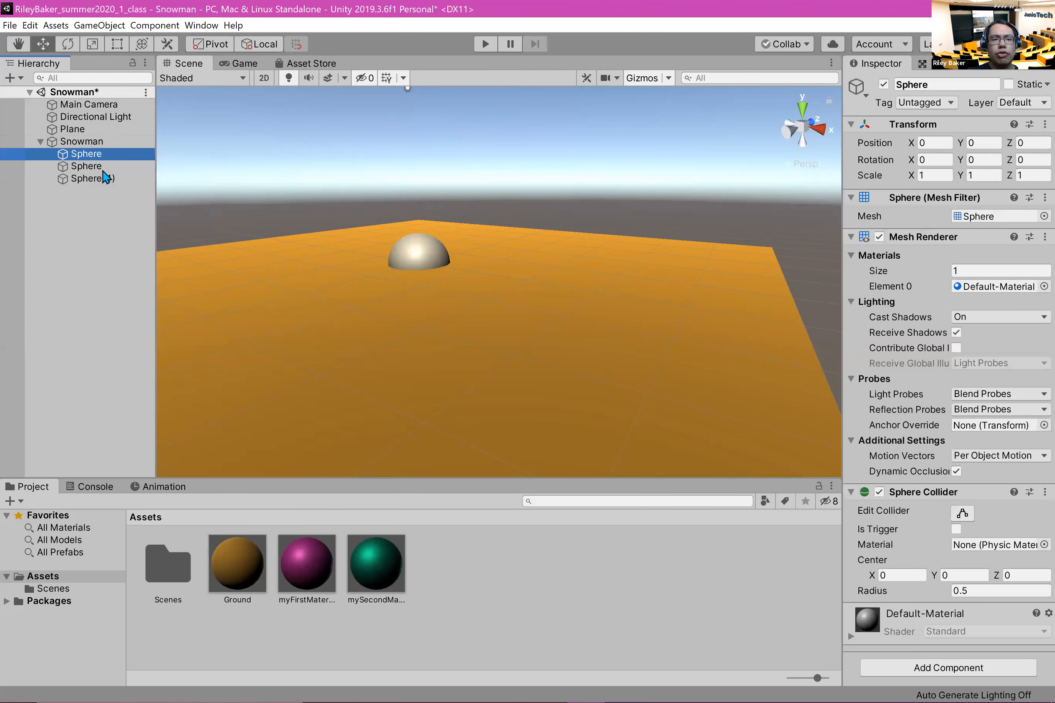
{"action": "left_click", "coordinate": [997, 85]}
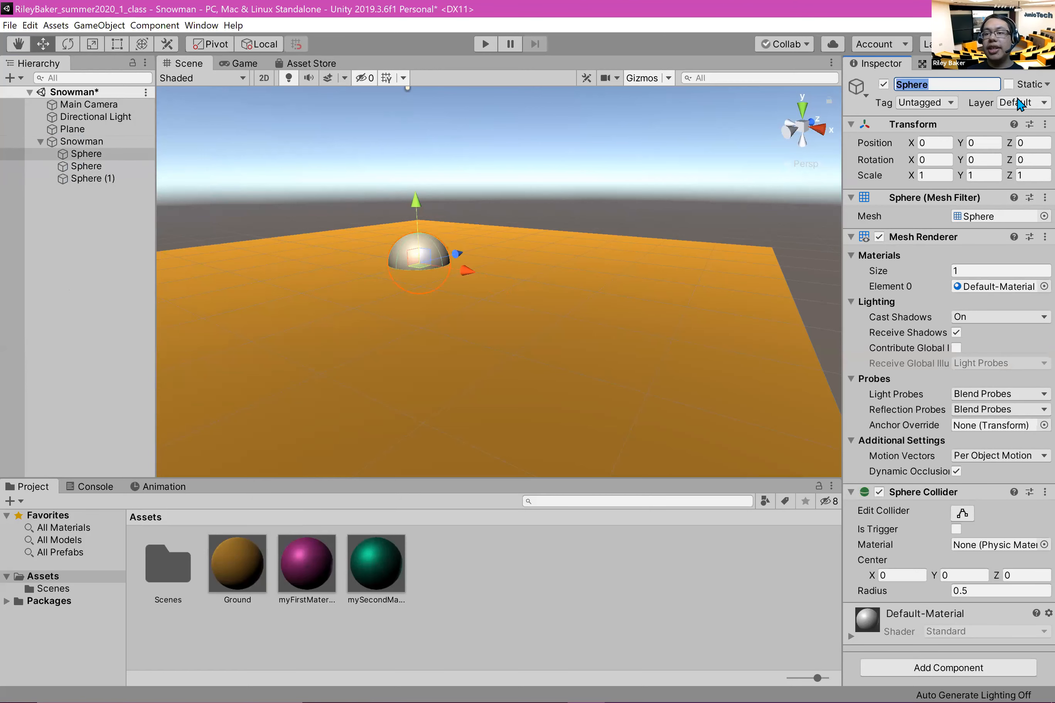
{"action": "type", "text": "Bottom"}
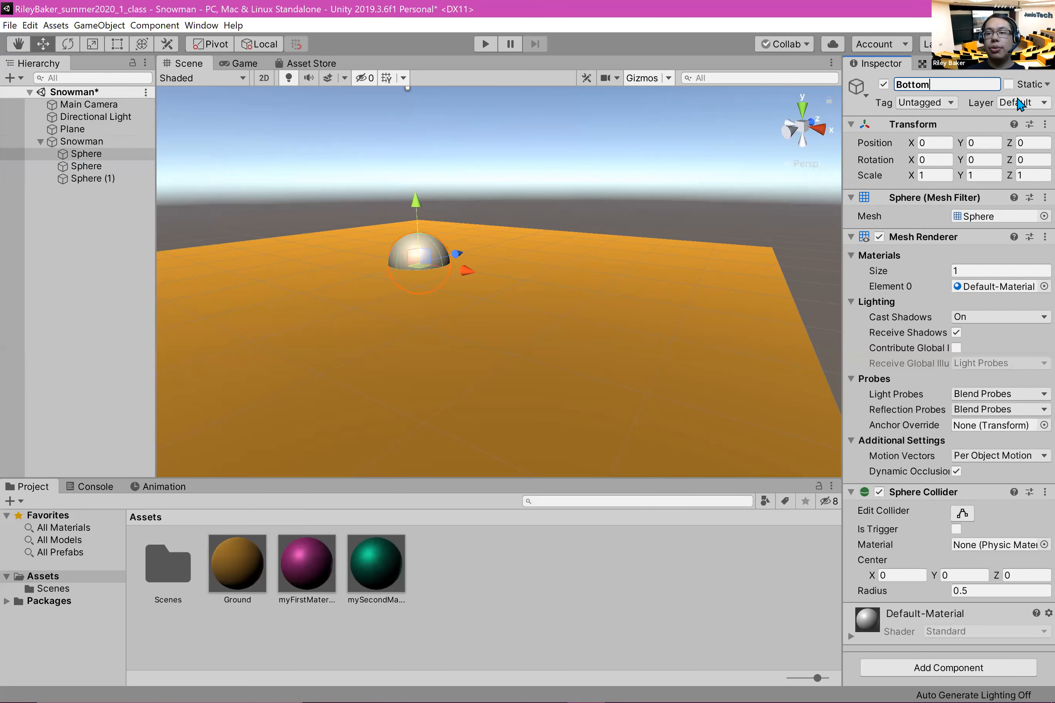
{"action": "scroll", "coordinate": [712, 127], "scroll_direction": "up", "scroll_amount": 2}
{"action": "left_click", "coordinate": [82, 163]}
{"action": "left_click", "coordinate": [83, 168]}
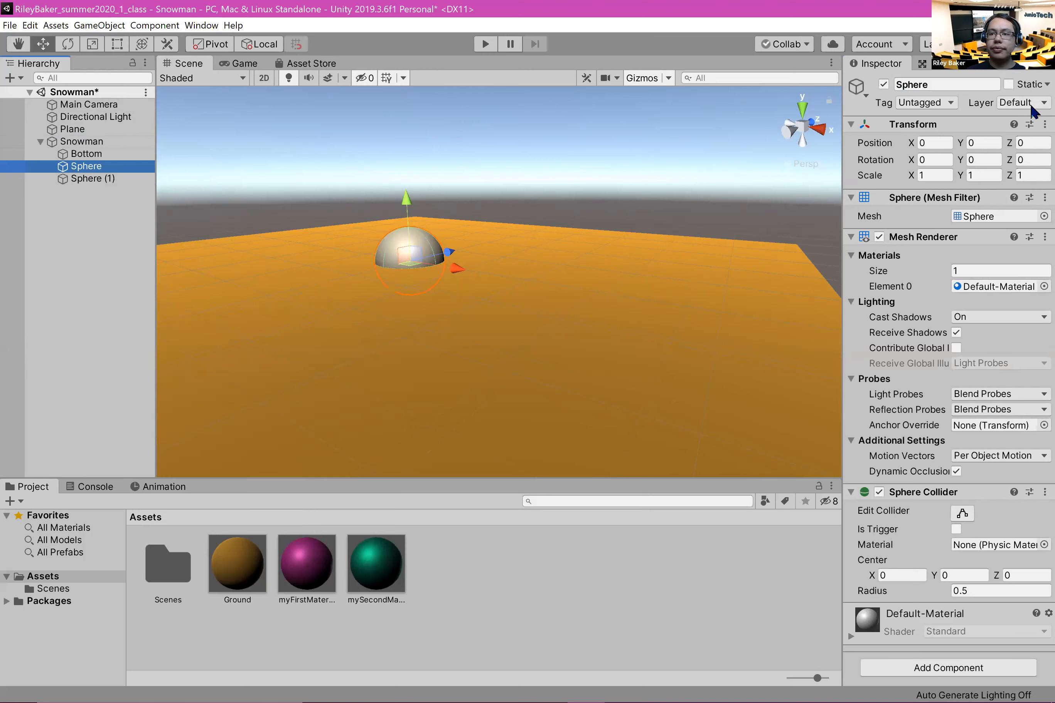
{"action": "type", "text": "Middle"}
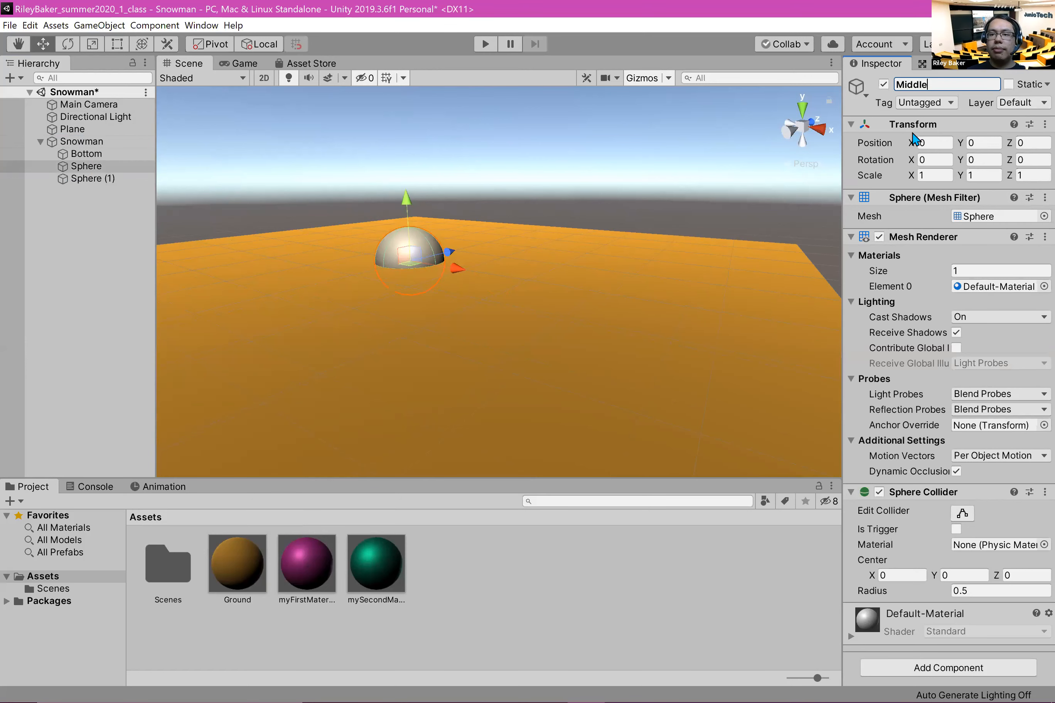
{"action": "left_click", "coordinate": [87, 180]}
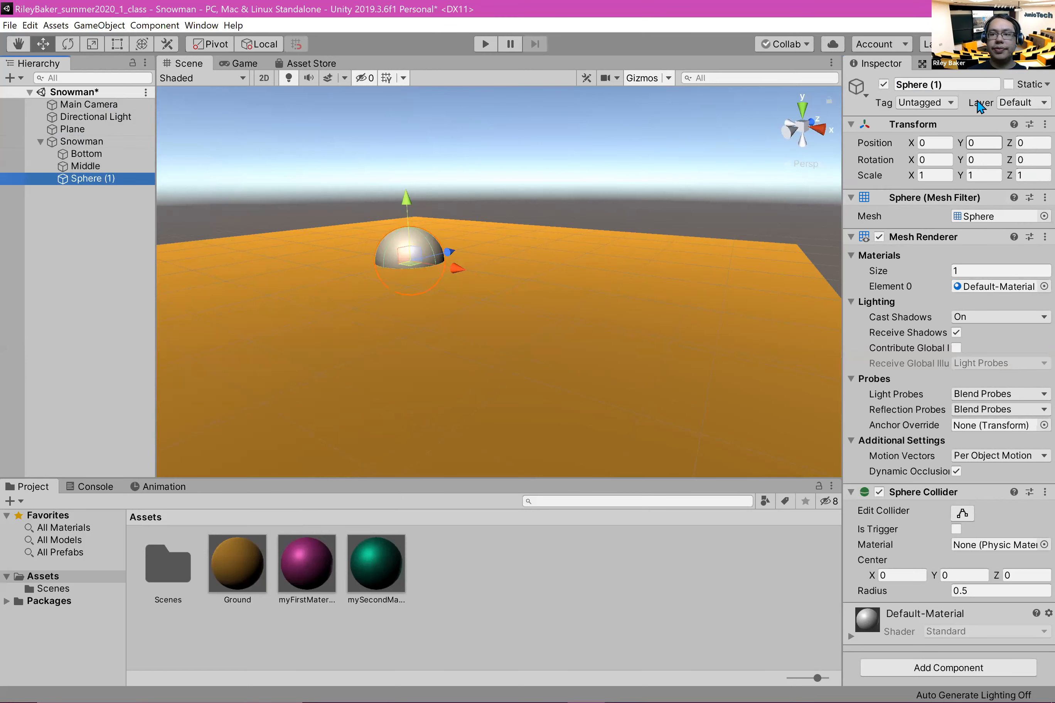
{"action": "left_click", "coordinate": [949, 84]}
{"action": "type", "text": "Head"}
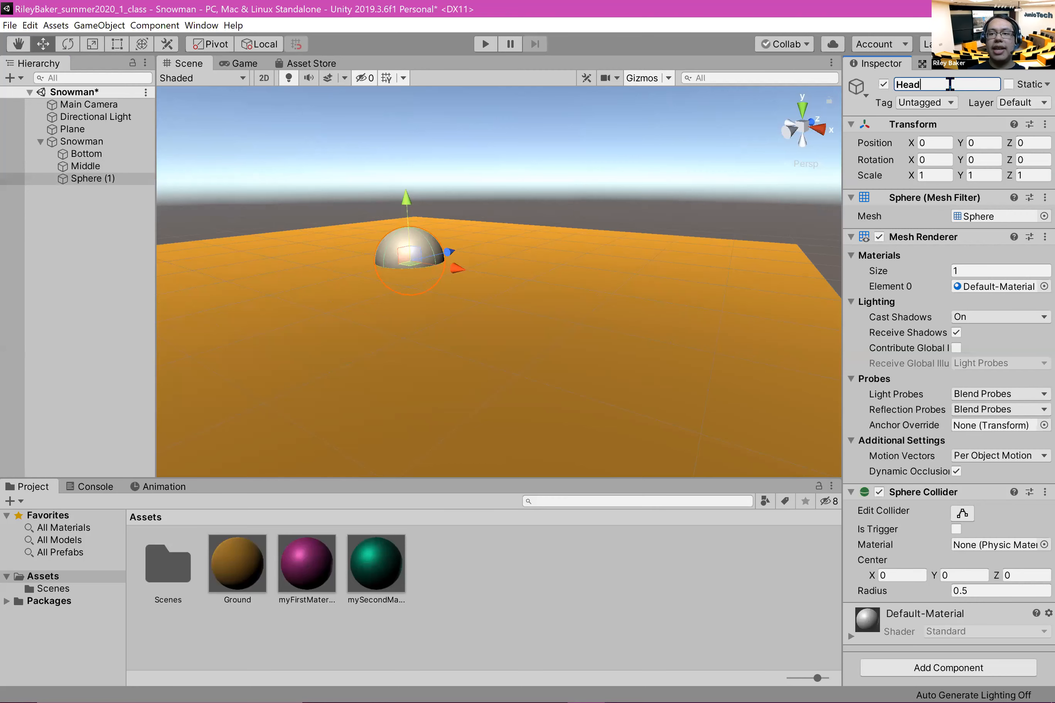
{"action": "left_click", "coordinate": [30, 306]}
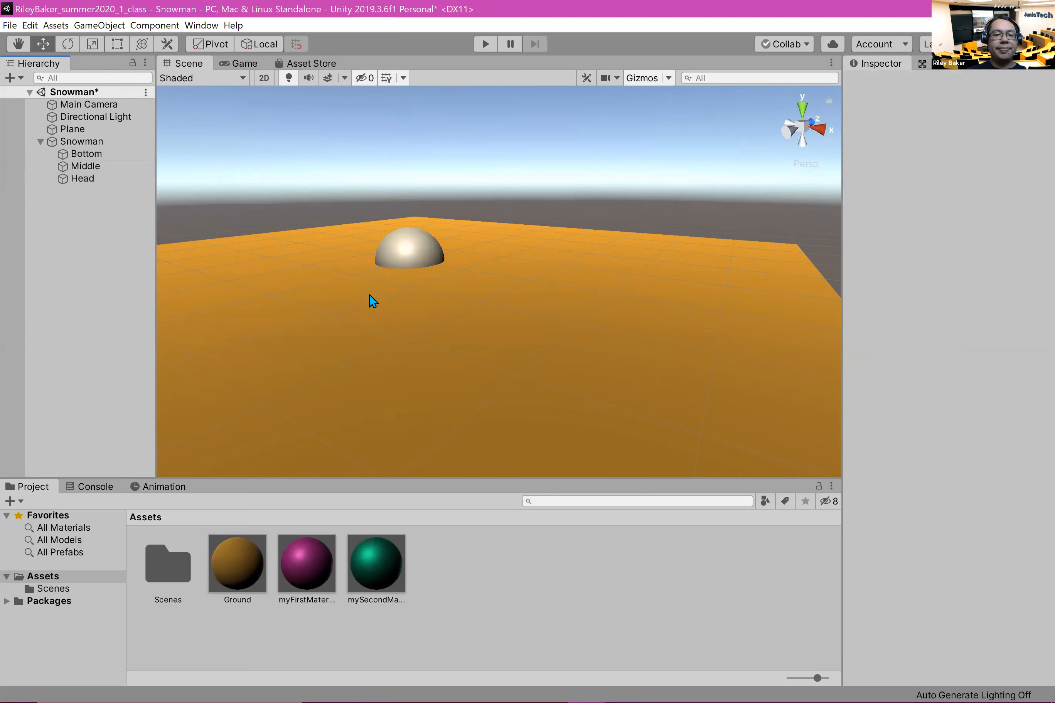
{"action": "left_click", "coordinate": [85, 141]}
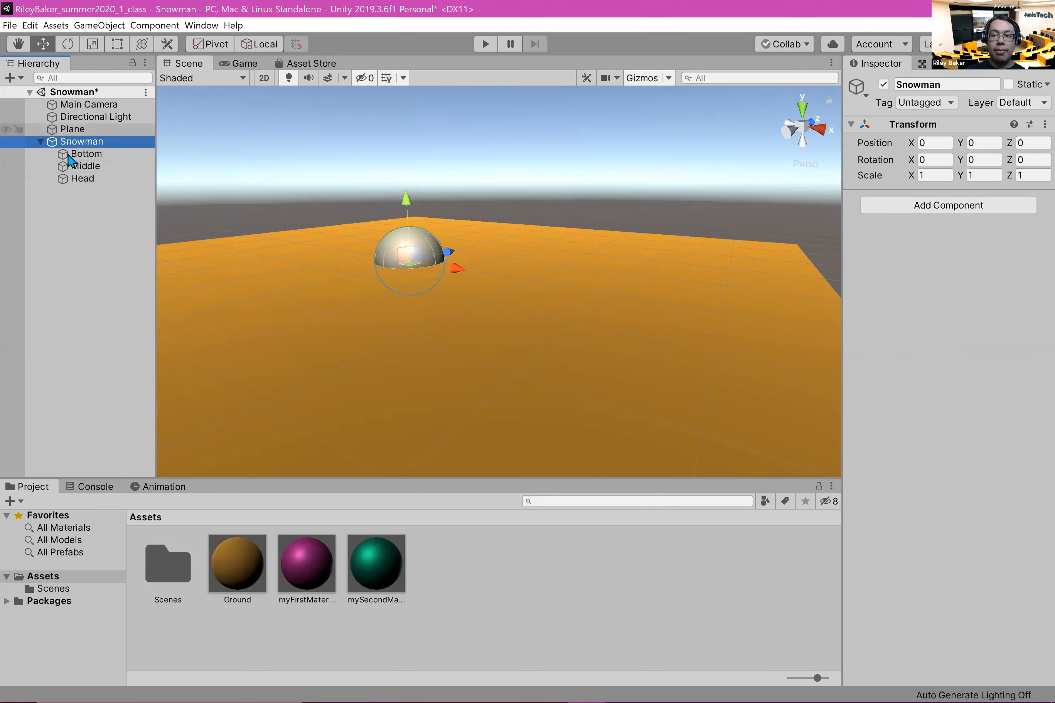
{"action": "left_click", "coordinate": [82, 166]}
{"action": "left_click", "coordinate": [86, 153]}
{"action": "left_click", "coordinate": [86, 178]}
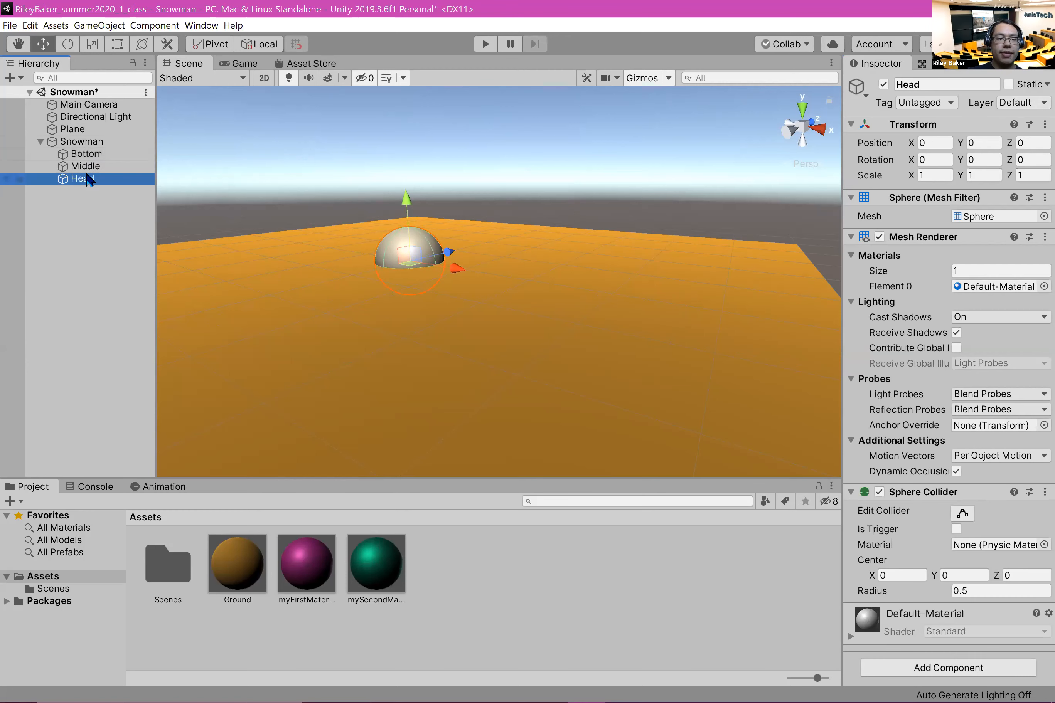
Step: Raise the Bottom sphere onto the ground plane by setting its Y position to 0.5
{"action": "left_click", "coordinate": [87, 153]}
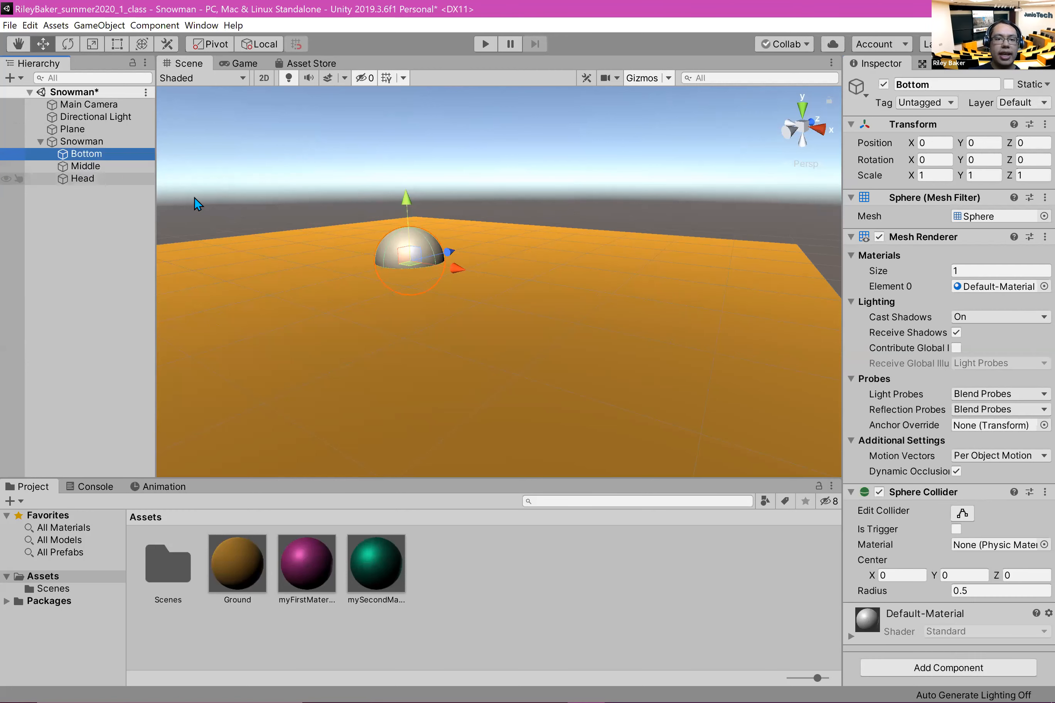
{"action": "mouse_move", "coordinate": [407, 193]}
{"action": "left_mouse_down"}
{"action": "mouse_move", "coordinate": [402, 155]}
{"action": "mouse_move", "coordinate": [401, 170]}
{"action": "left_mouse_up"}
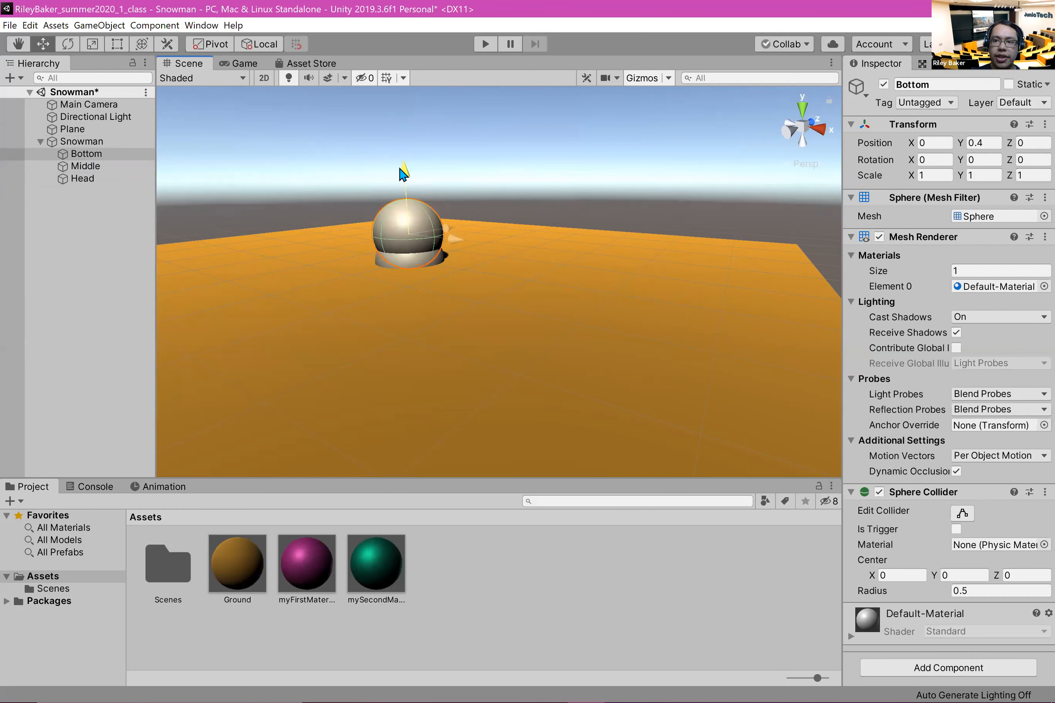
{"action": "left_click", "coordinate": [993, 143]}
{"action": "double_click", "coordinate": [993, 143]}
{"action": "type", "text": "0.5"}
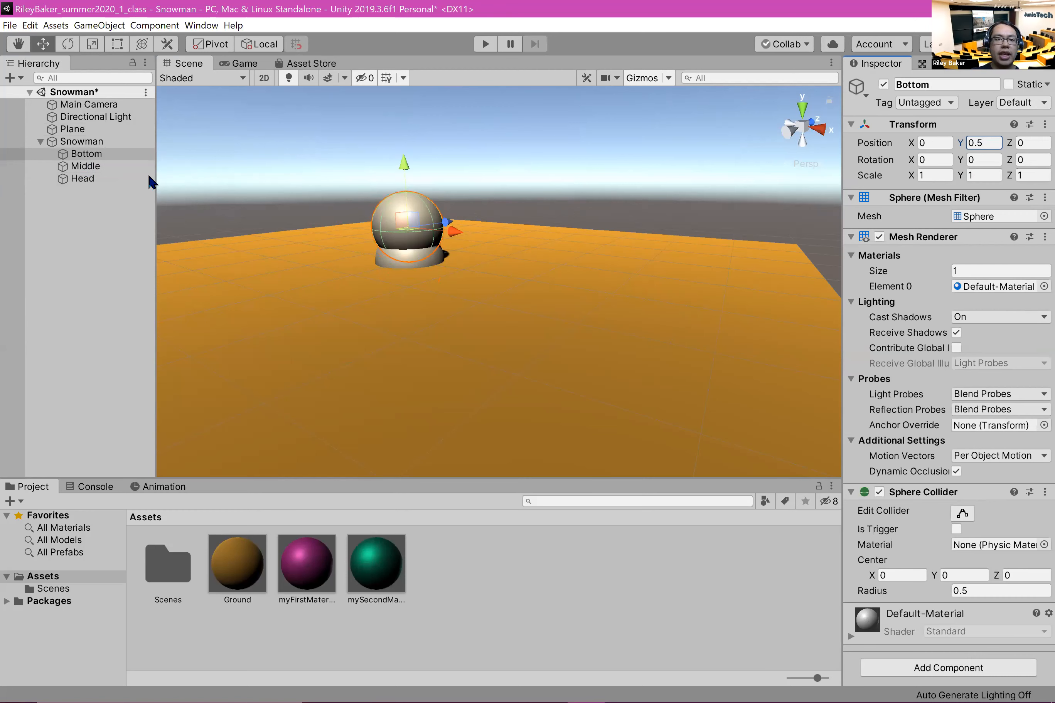
Step: Stack the other spheres above Bottom, raising Middle to a Y position of about 1.39 and Head to about 2.24
{"action": "left_click", "coordinate": [90, 167]}
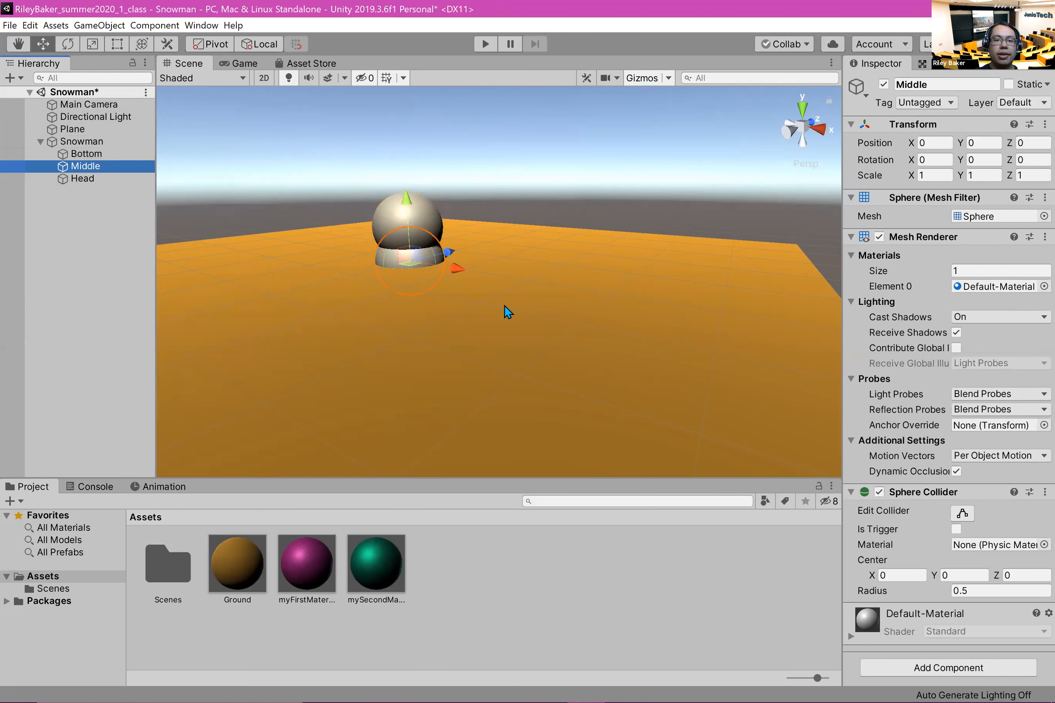
{"action": "left_click_drag", "start_coordinate": [408, 201], "coordinate": [434, 115]}
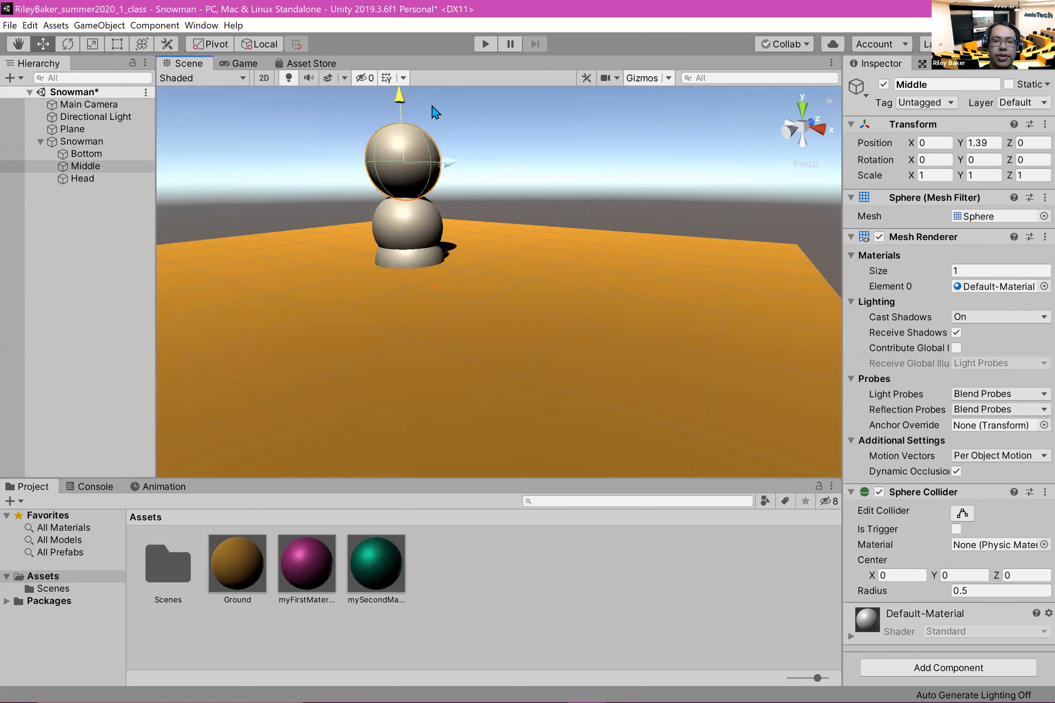
{"action": "left_click", "coordinate": [407, 259]}
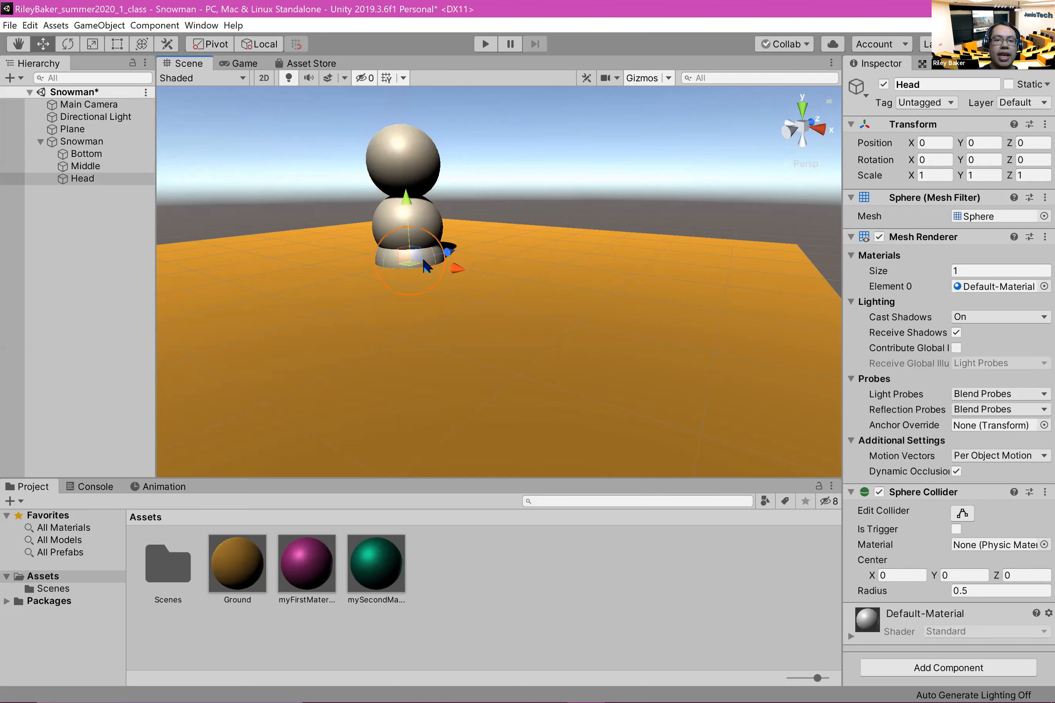
{"action": "left_click_drag", "start_coordinate": [404, 200], "coordinate": [435, 64]}
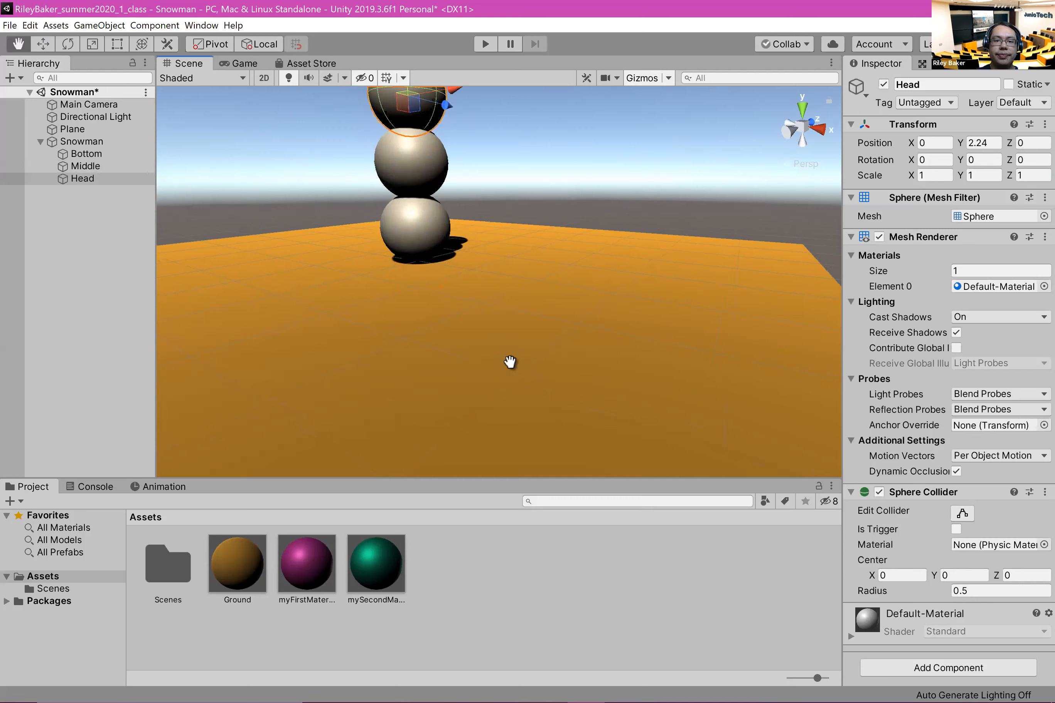
Step: Enlarge the Bottom sphere uniformly to a scale of about 1.9 using the Scale tool
{"action": "key", "text": "f"}
{"action": "middle_click_drag", "start_coordinate": [402, 321], "coordinate": [420, 279]}
{"action": "right_click_drag", "start_coordinate": [435, 272], "coordinate": [586, 347]}
{"action": "middle_click_drag", "start_coordinate": [586, 347], "coordinate": [615, 262]}
{"action": "right_click_drag", "start_coordinate": [615, 261], "coordinate": [546, 272]}
{"action": "scroll", "coordinate": [546, 272], "scroll_direction": "up", "scroll_amount": 3}
{"action": "middle_click_drag", "start_coordinate": [546, 272], "coordinate": [538, 297]}
{"action": "scroll", "coordinate": [536, 290], "scroll_direction": "down", "scroll_amount": 5}
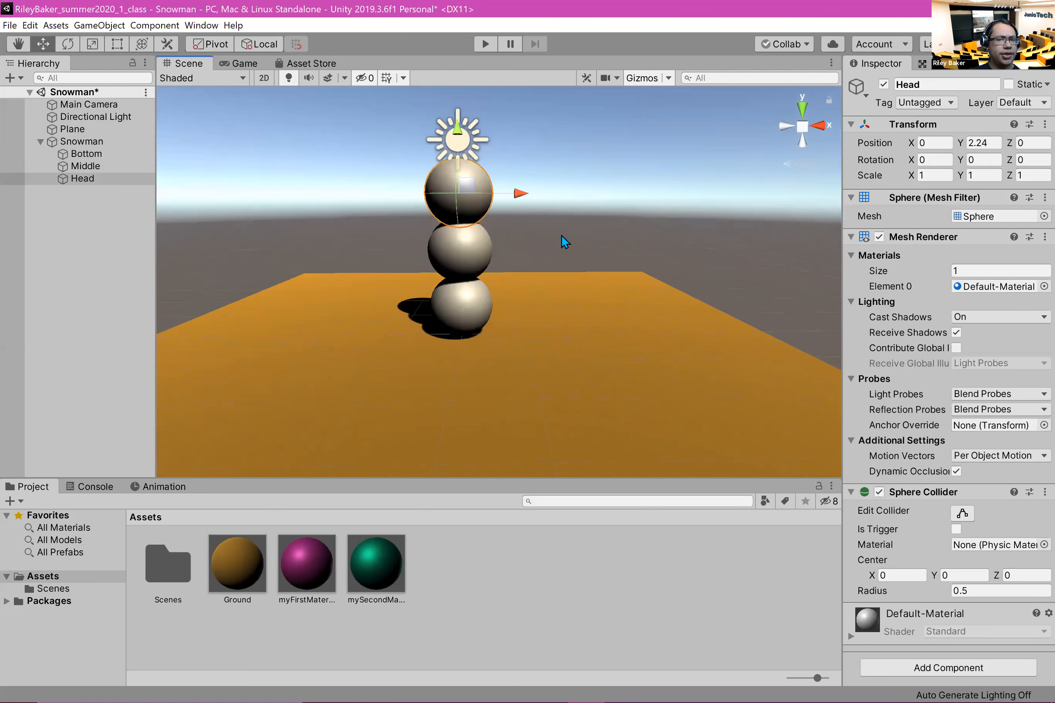
{"action": "left_click", "coordinate": [115, 178]}
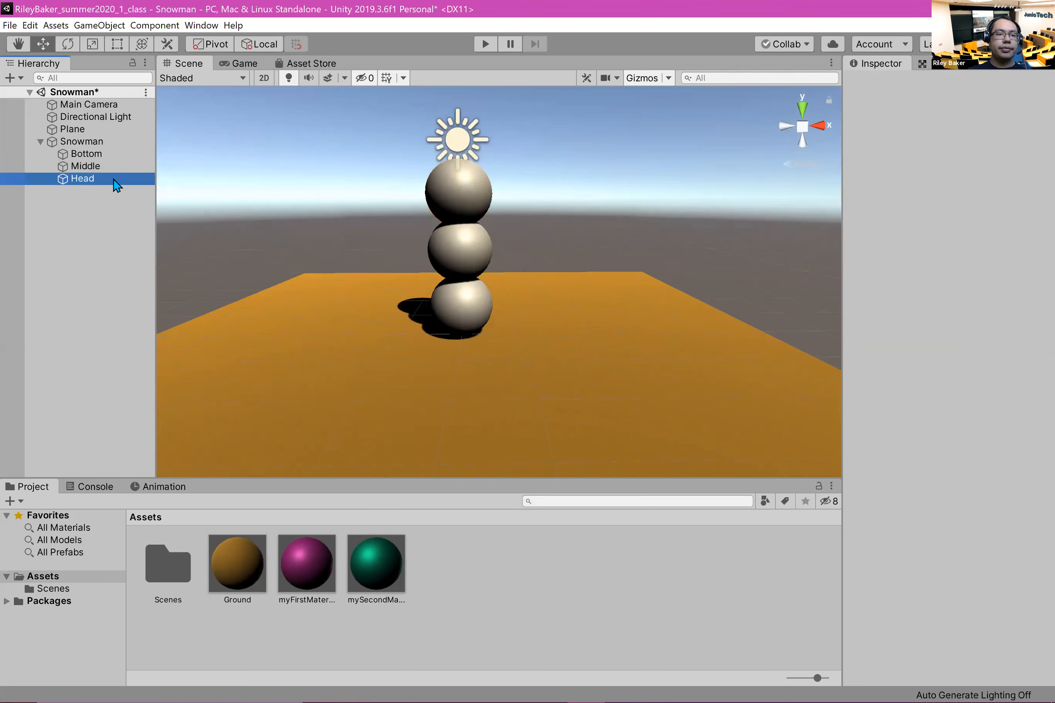
{"action": "left_click", "coordinate": [113, 154]}
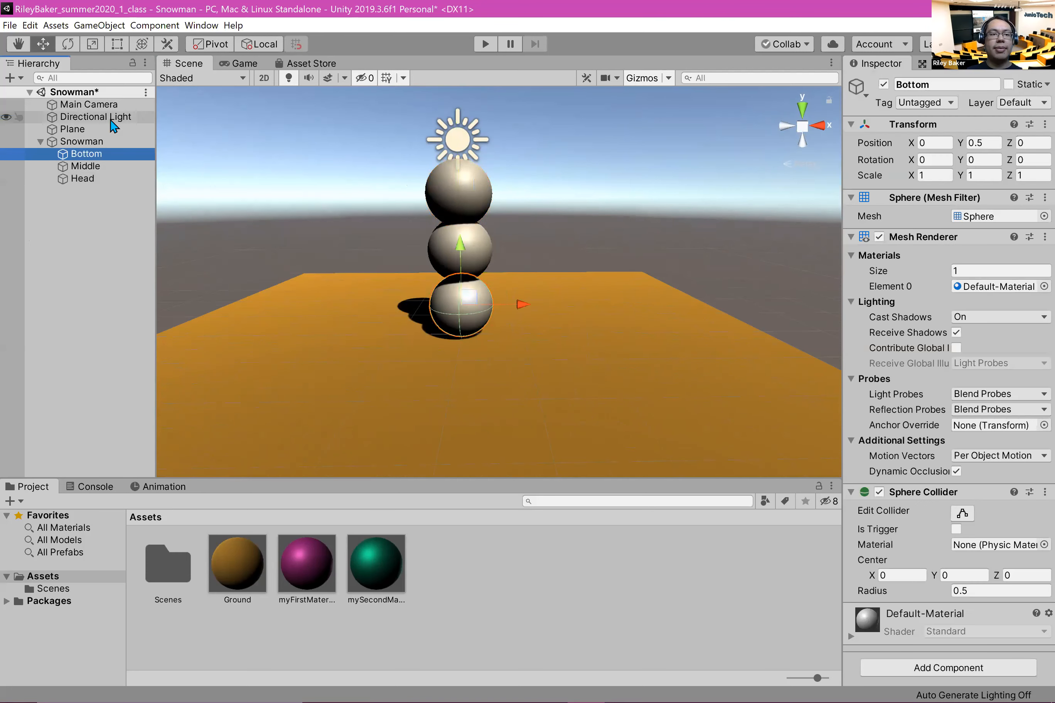
{"action": "left_click", "coordinate": [93, 46]}
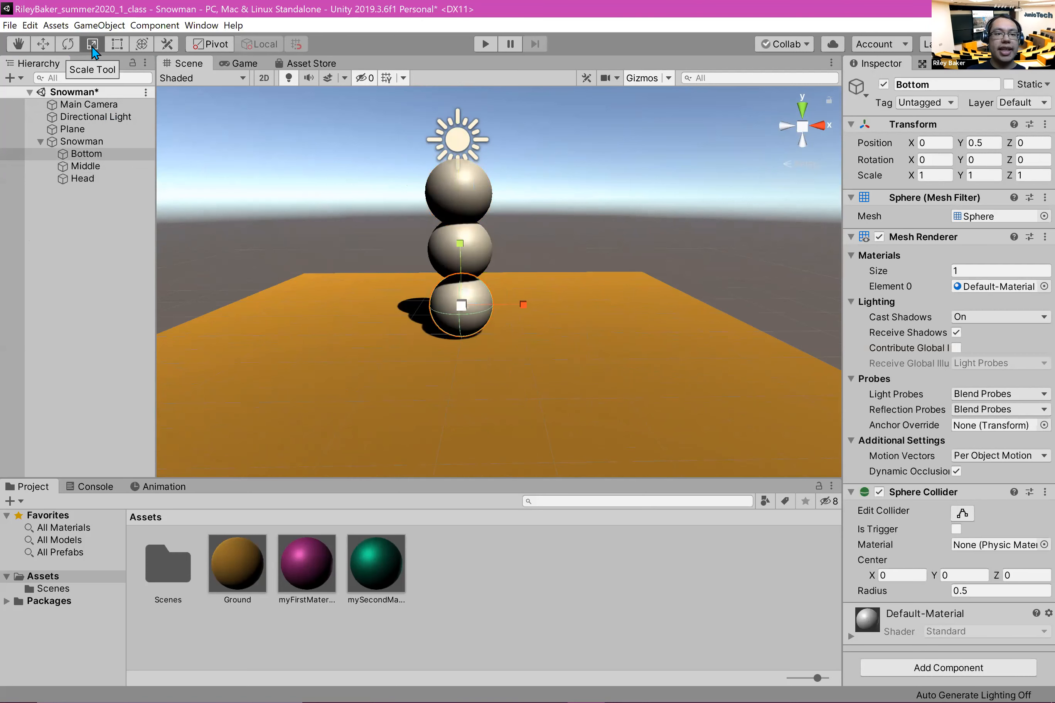
{"action": "left_click_drag", "start_coordinate": [466, 308], "coordinate": [533, 304]}
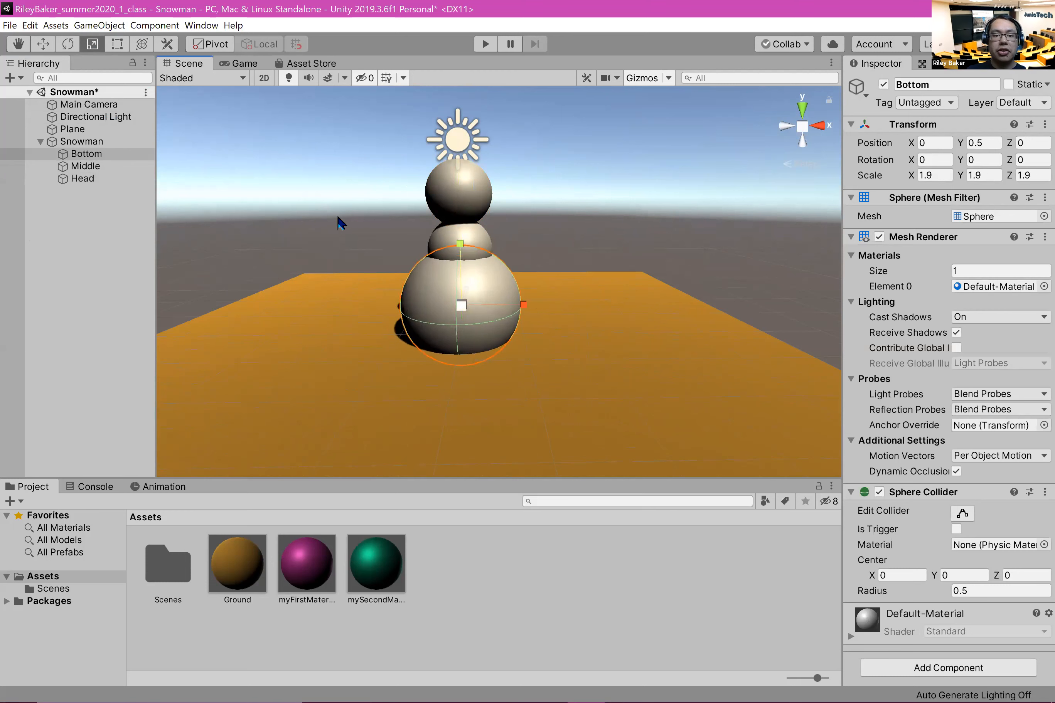
Step: Enlarge the Middle sphere uniformly to a scale of about 1.47 and shrink the Head sphere to about 0.78
{"action": "left_click", "coordinate": [118, 166]}
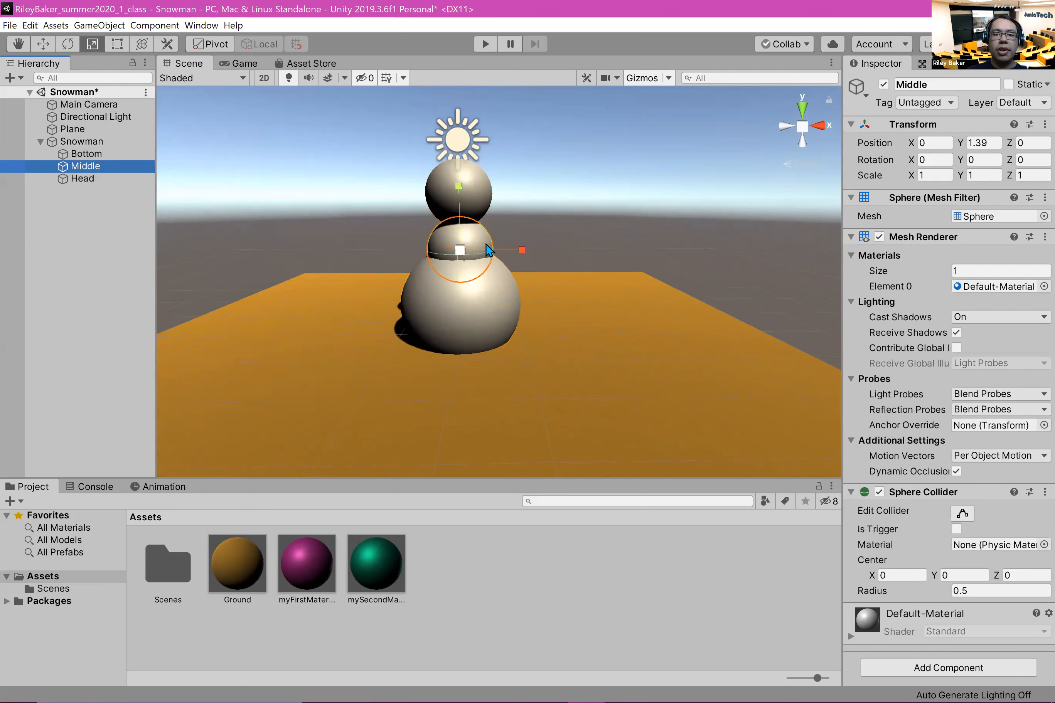
{"action": "left_click_drag", "start_coordinate": [461, 257], "coordinate": [499, 261]}
{"action": "left_click", "coordinate": [120, 180]}
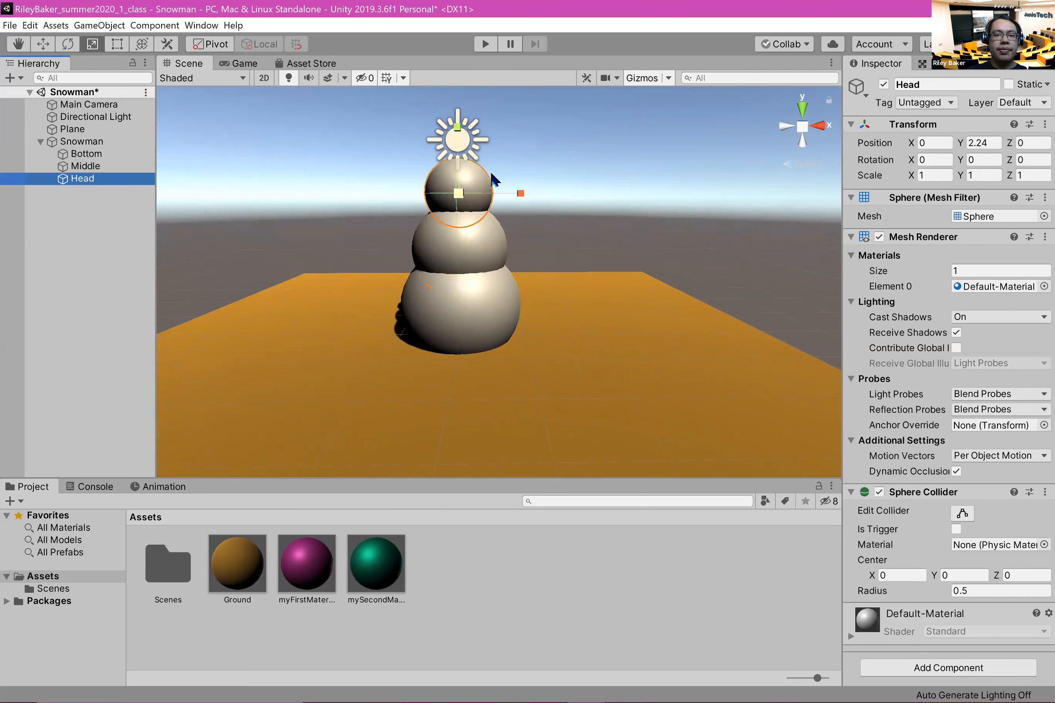
{"action": "left_click_drag", "start_coordinate": [458, 201], "coordinate": [447, 206]}
{"action": "left_click_drag", "start_coordinate": [460, 199], "coordinate": [453, 207]}
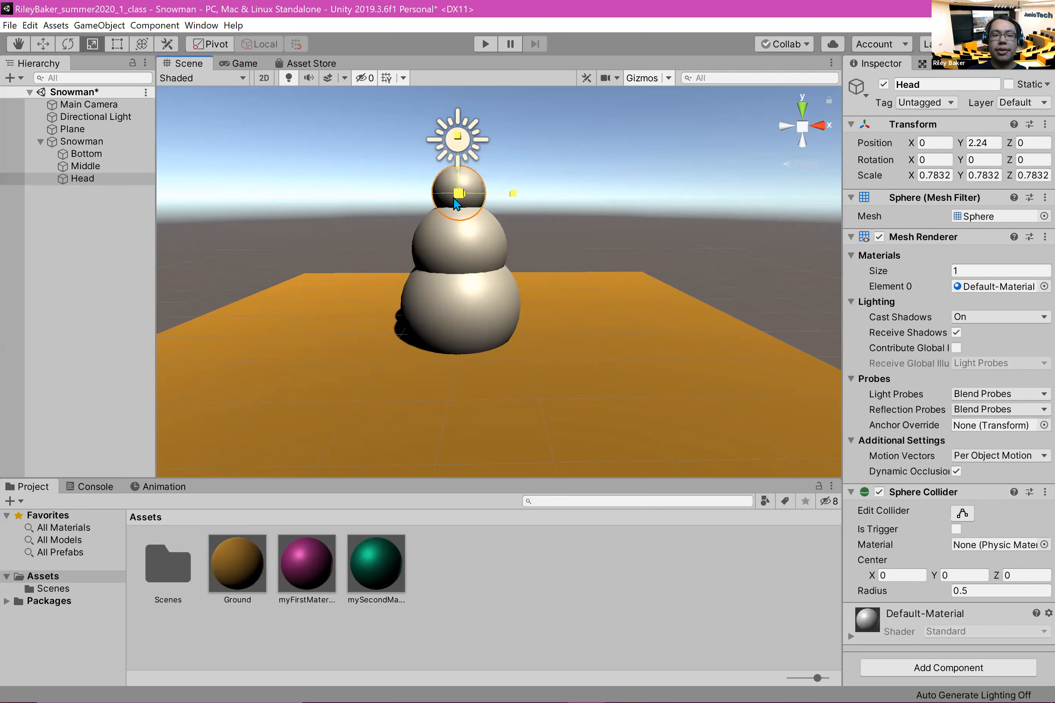
{"action": "left_click", "coordinate": [68, 272]}
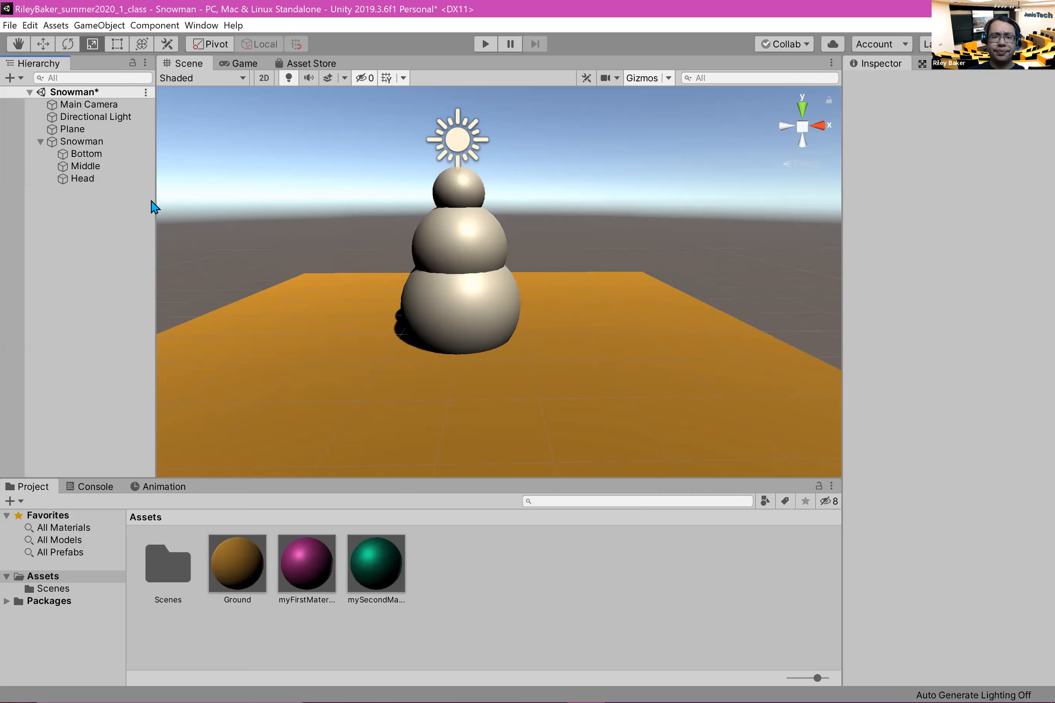
Step: Reduce the Middle sphere to a uniform scale of about 1.13 and the Bottom sphere to about 1.58
{"action": "left_click", "coordinate": [112, 181]}
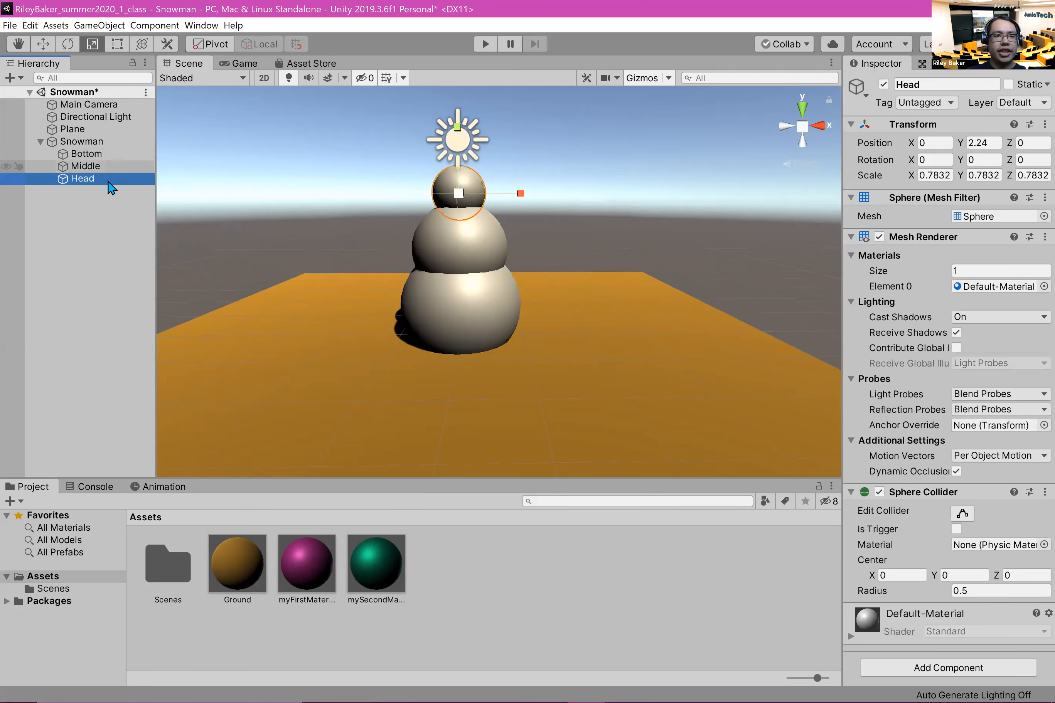
{"action": "left_click", "coordinate": [113, 166]}
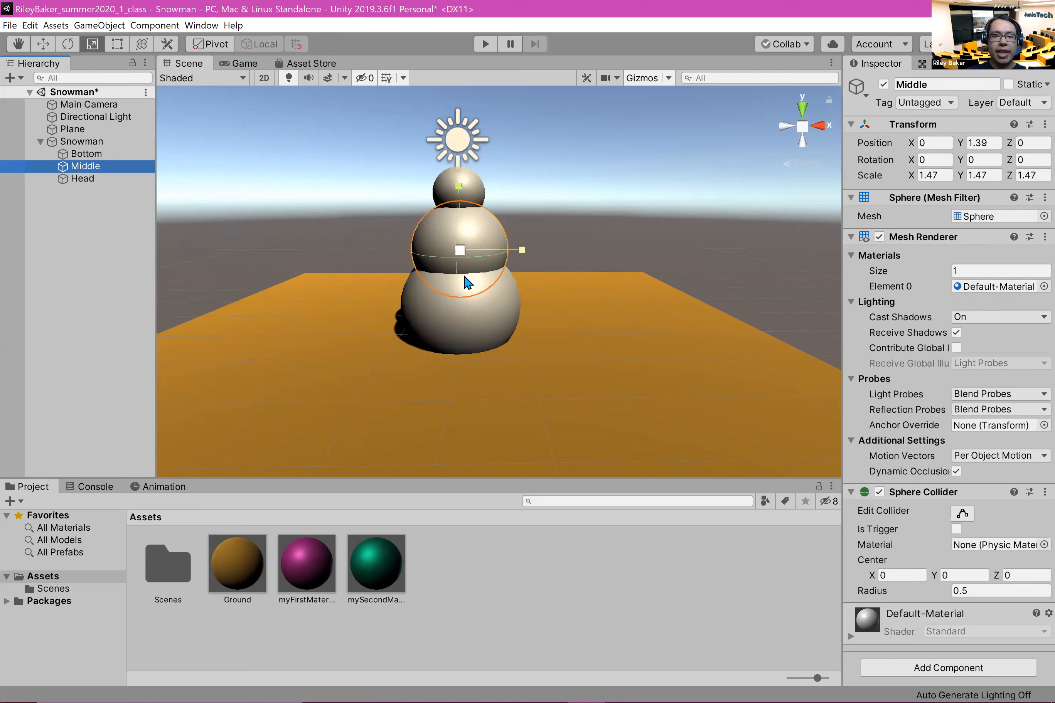
{"action": "left_click_drag", "start_coordinate": [461, 254], "coordinate": [445, 251]}
{"action": "left_click", "coordinate": [443, 303]}
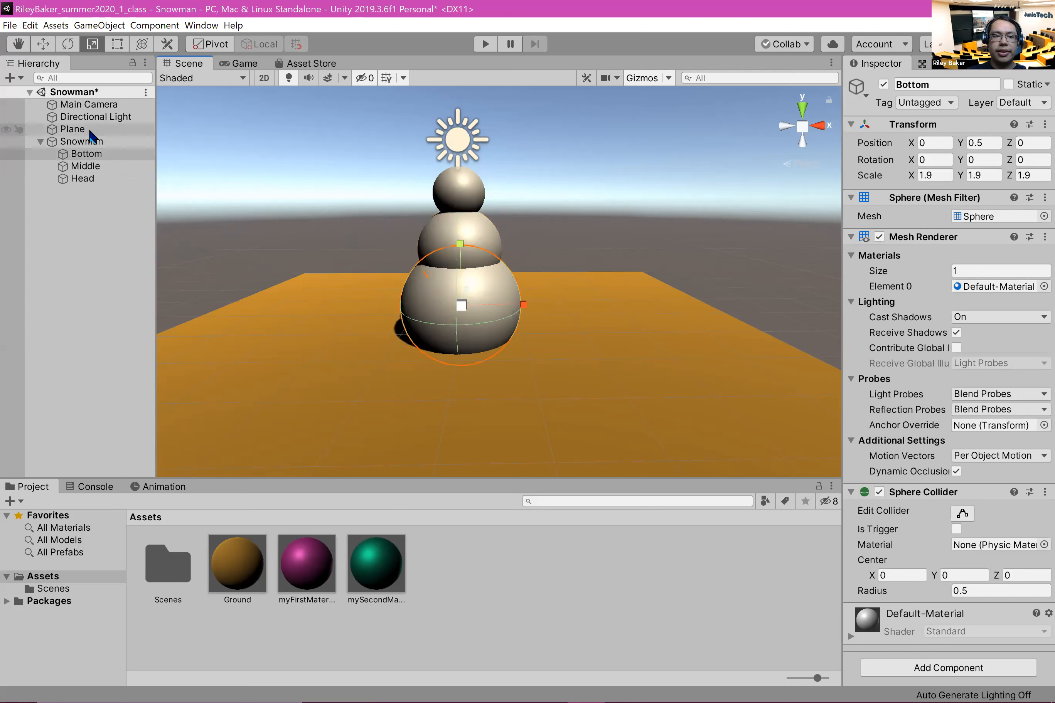
{"action": "left_click_drag", "start_coordinate": [461, 313], "coordinate": [448, 311]}
{"action": "left_click", "coordinate": [500, 245]}
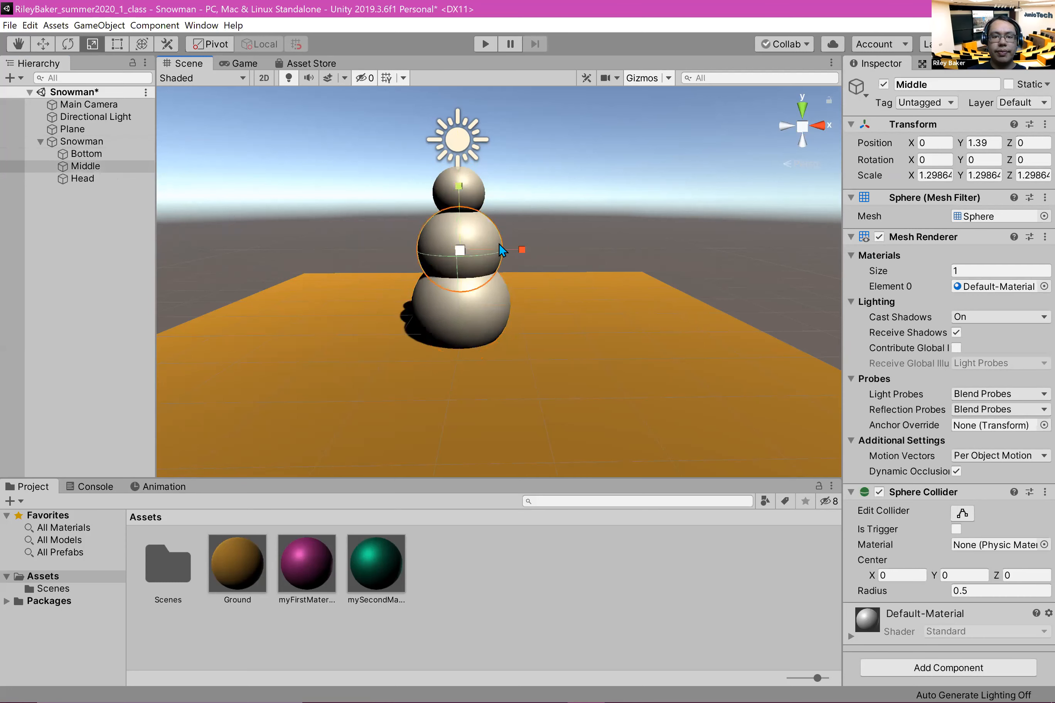
{"action": "mouse_move", "coordinate": [457, 251]}
{"action": "left_mouse_down"}
{"action": "mouse_move", "coordinate": [443, 251]}
{"action": "mouse_move", "coordinate": [457, 257]}
{"action": "left_mouse_up"}
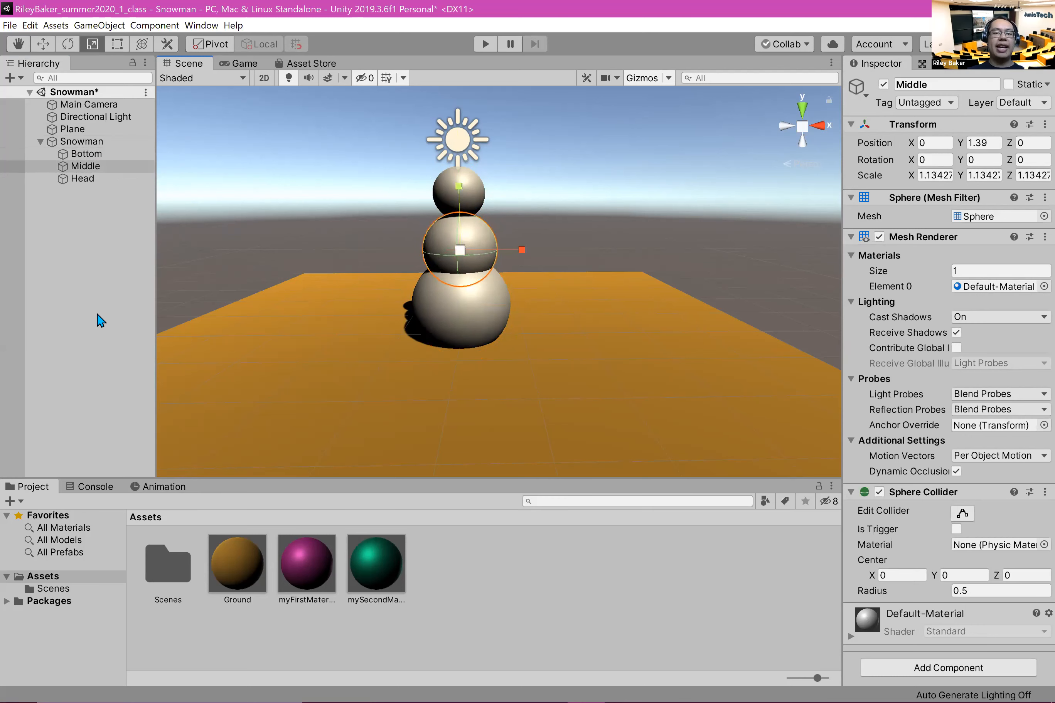
Step: Restack the resized spheres by raising Bottom to a Y position of about 0.74, Middle to about 2.01 and Head to about 2.85
{"action": "left_click", "coordinate": [94, 331]}
{"action": "left_click", "coordinate": [499, 310]}
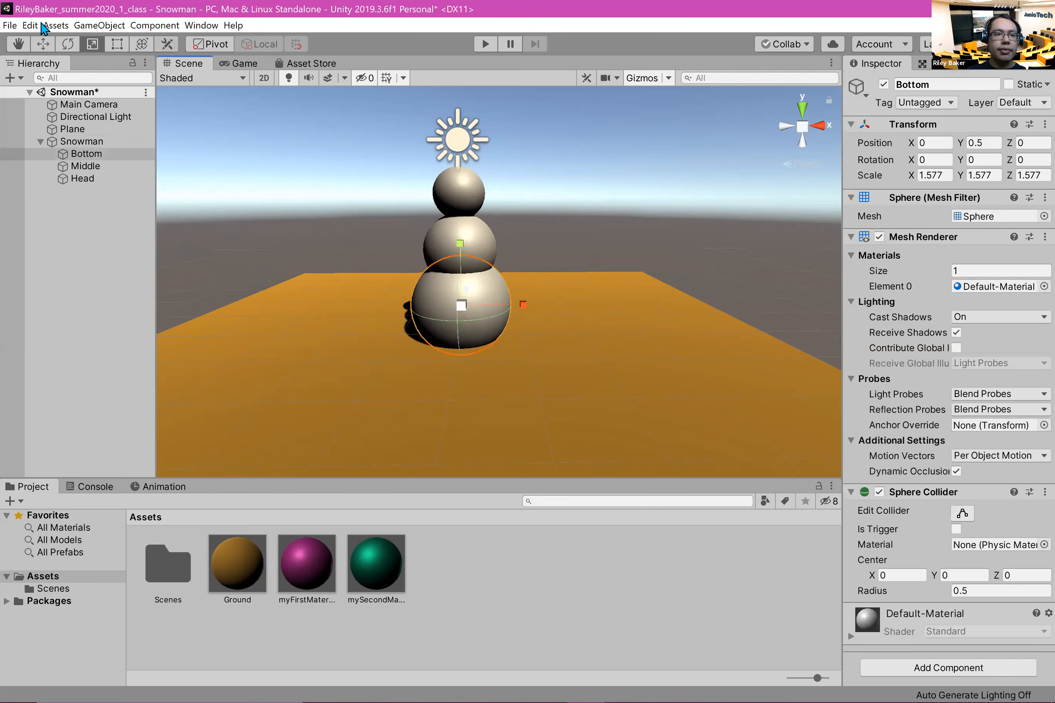
{"action": "left_click", "coordinate": [43, 44]}
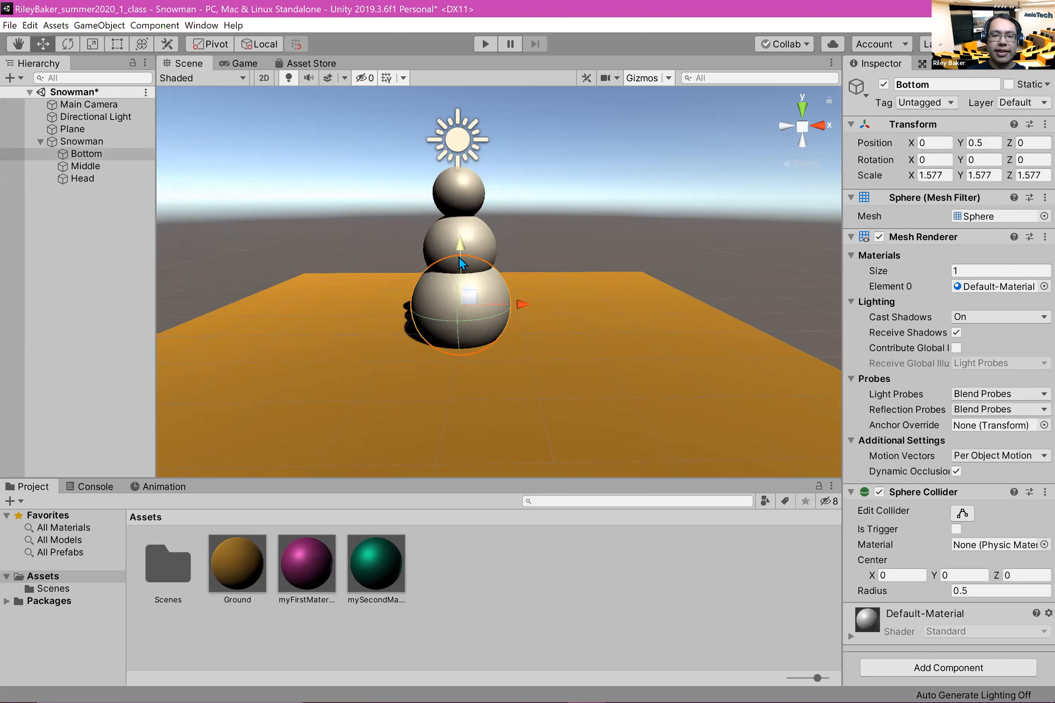
{"action": "left_click_drag", "start_coordinate": [459, 252], "coordinate": [460, 246]}
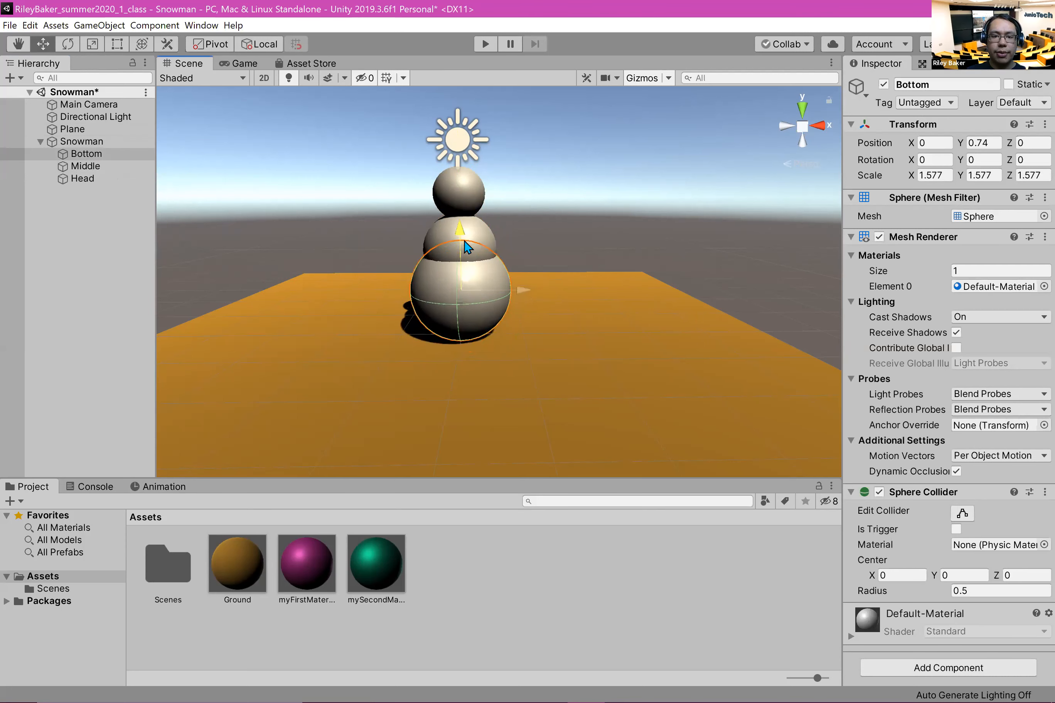
{"action": "left_click", "coordinate": [465, 239]}
{"action": "left_click_drag", "start_coordinate": [459, 186], "coordinate": [452, 165]}
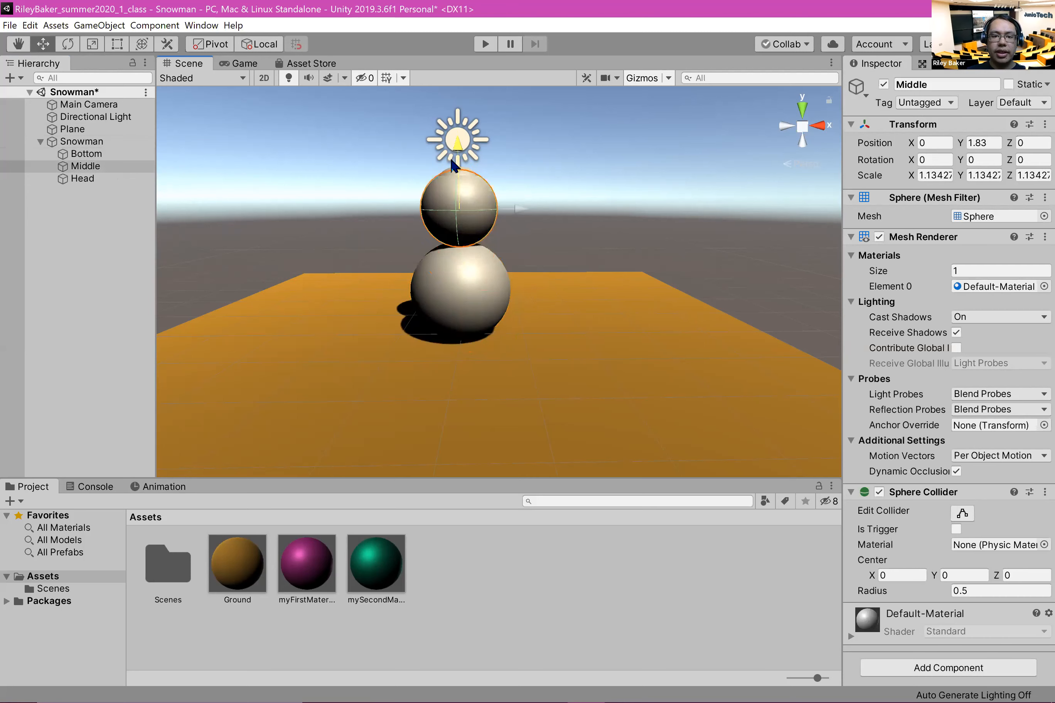
{"action": "left_click", "coordinate": [41, 179]}
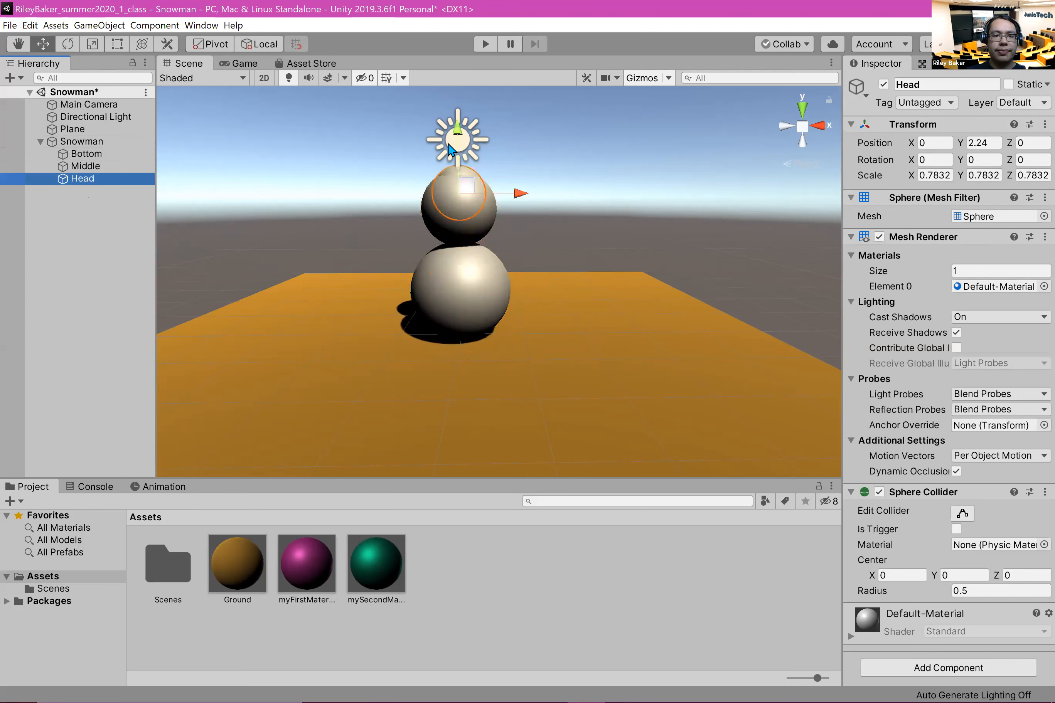
{"action": "left_click_drag", "start_coordinate": [468, 136], "coordinate": [468, 85]}
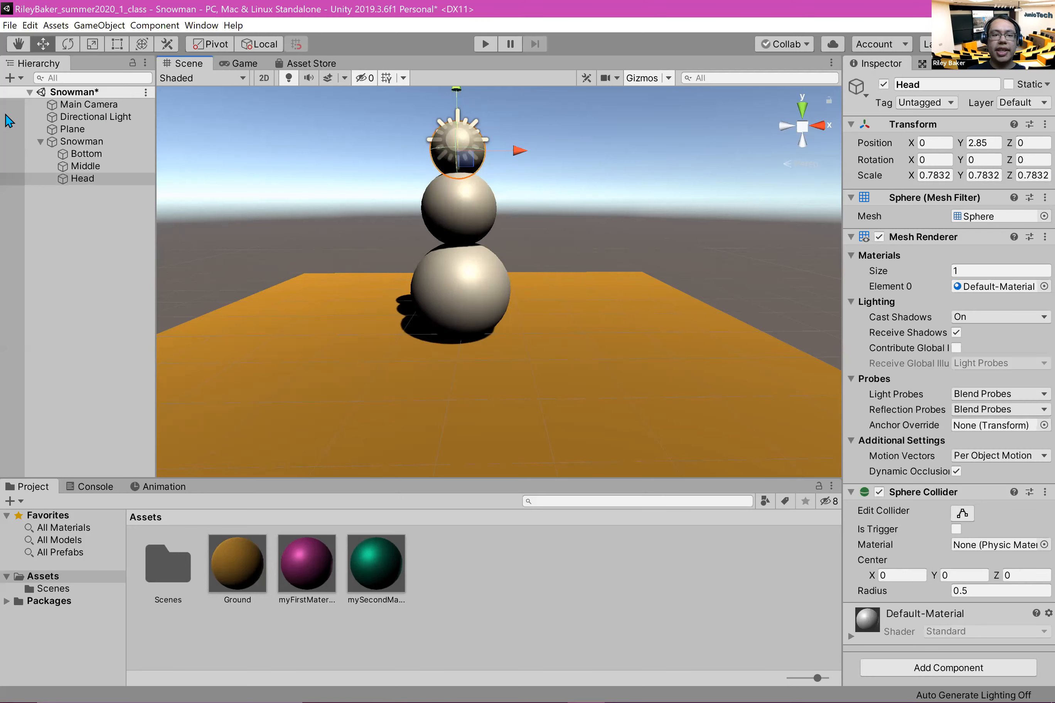
Step: Move the Directional Light away from the snowman to about X 13.01 and Z 7.51, keeping its height
{"action": "left_click", "coordinate": [453, 132]}
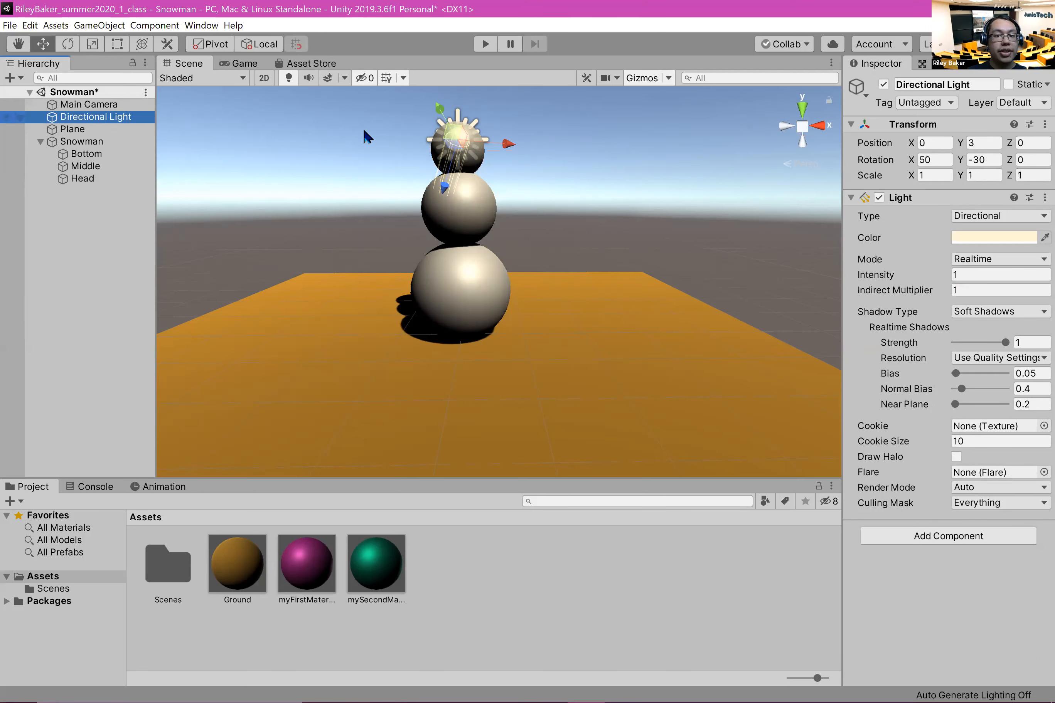
{"action": "left_click_drag", "start_coordinate": [529, 151], "coordinate": [945, 175]}
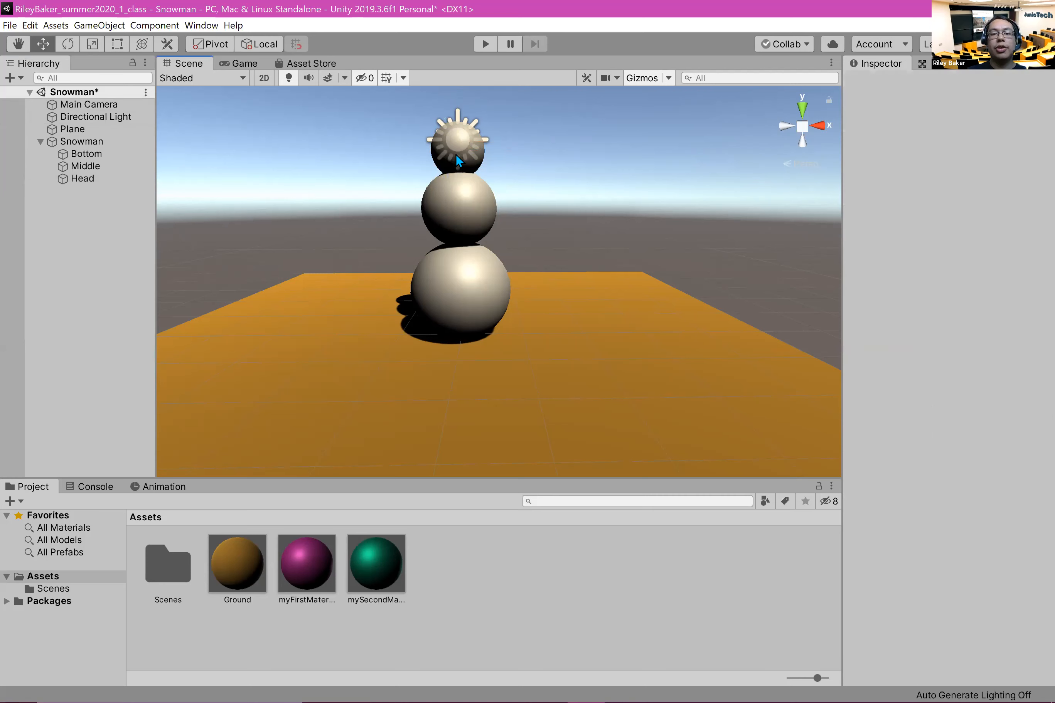
{"action": "left_click", "coordinate": [114, 117]}
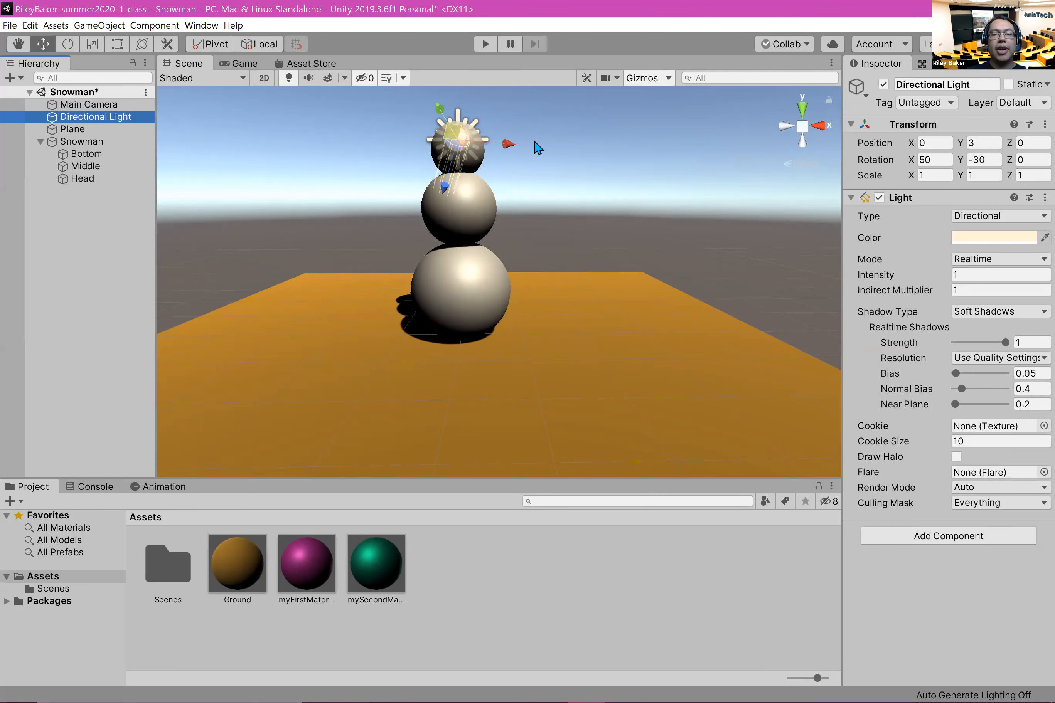
{"action": "left_click_drag", "start_coordinate": [510, 150], "coordinate": [326, 229]}
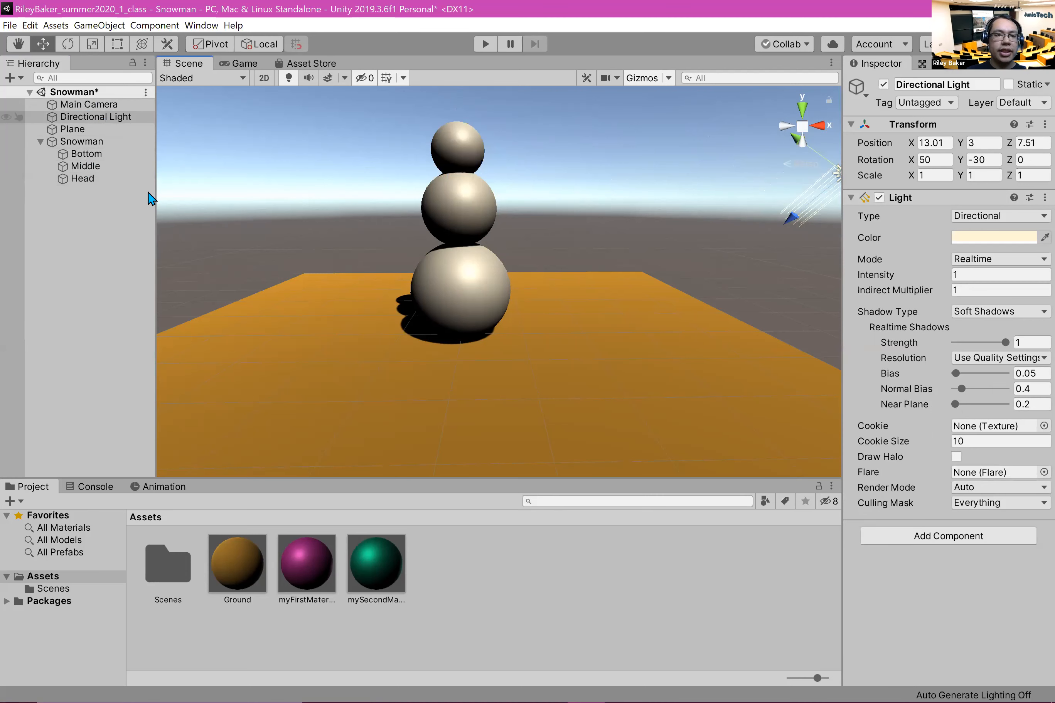
Step: Set the Middle sphere's Y position to 2
{"action": "left_click", "coordinate": [482, 217]}
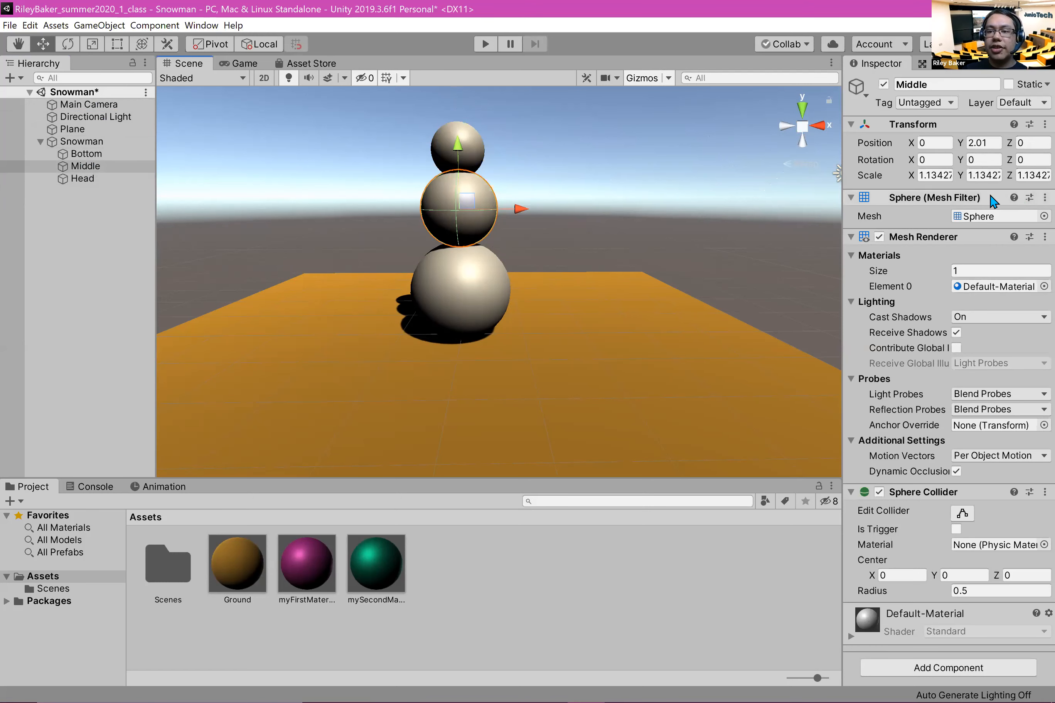
{"action": "left_click", "coordinate": [998, 144]}
{"action": "type", "text": "2"}
{"action": "left_click_drag", "start_coordinate": [474, 145], "coordinate": [473, 143]}
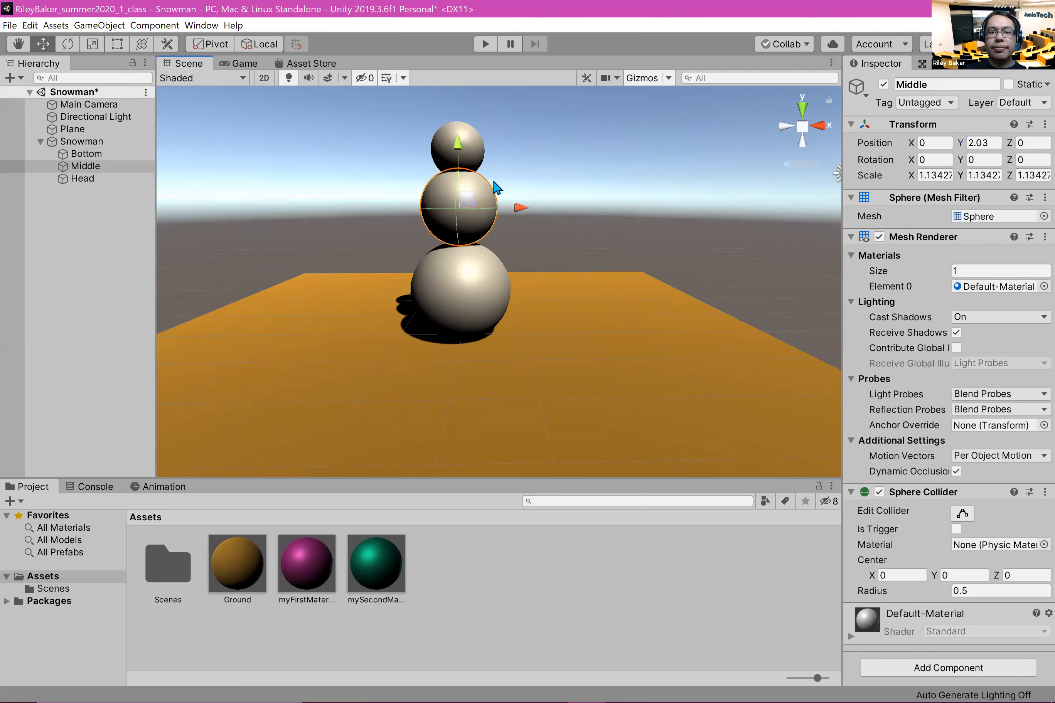
{"action": "left_click", "coordinate": [495, 161]}
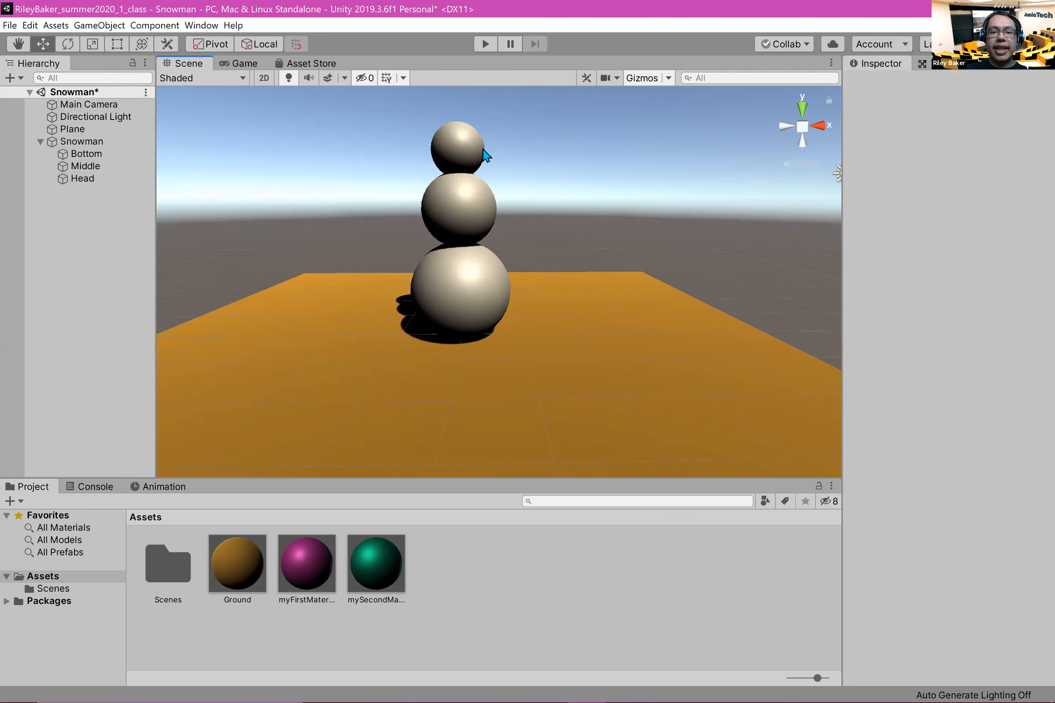
{"action": "left_click", "coordinate": [485, 154]}
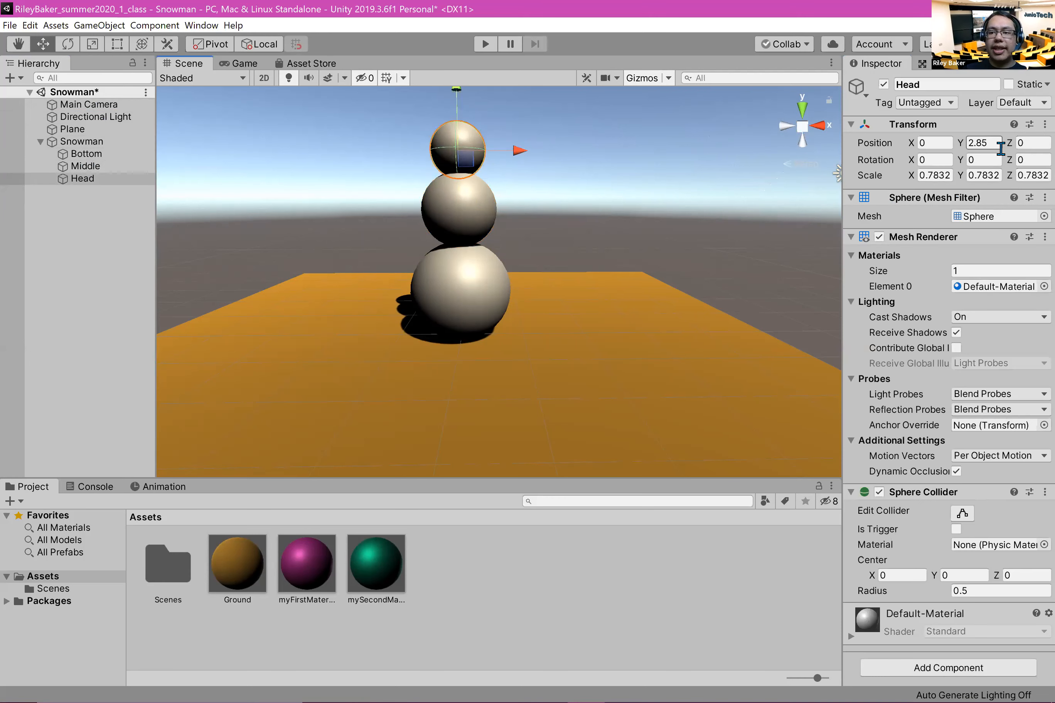
Step: Lower the Middle sphere into the top of the Bottom sphere, to a Y position of about 1.9
{"action": "left_click", "coordinate": [749, 203]}
{"action": "left_click_drag", "start_coordinate": [622, 271], "coordinate": [544, 273], "text": "alt"}
{"action": "left_click", "coordinate": [544, 272]}
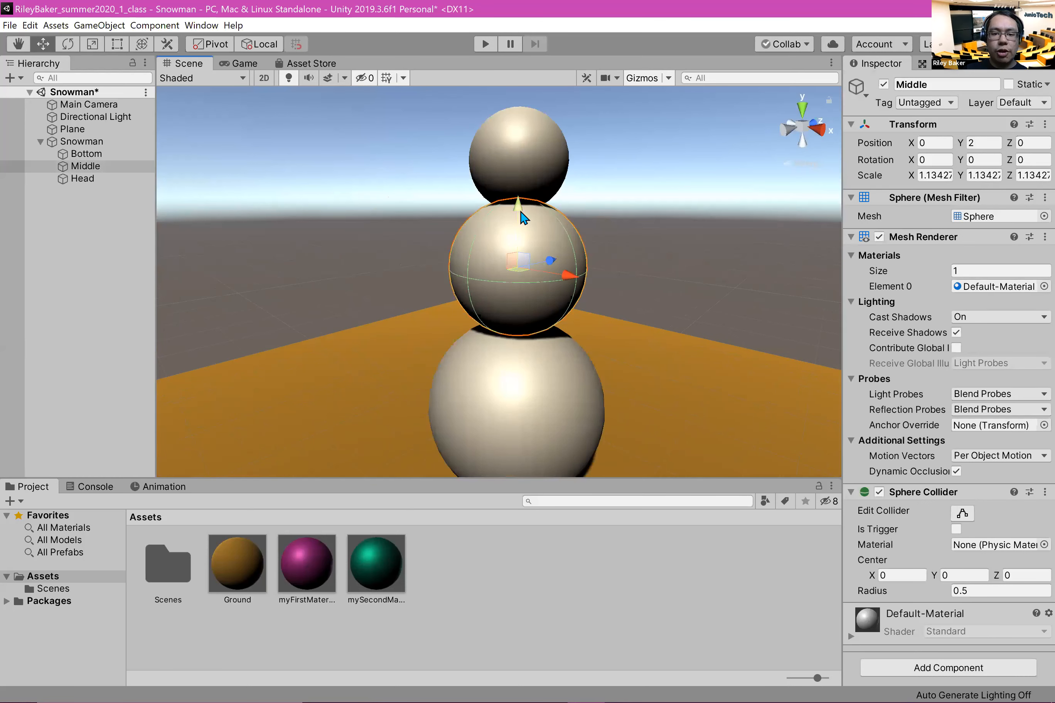
{"action": "left_click_drag", "start_coordinate": [522, 213], "coordinate": [520, 225]}
Step: Lower the Head sphere onto the Middle sphere, to a Y position of about 2.68, and deselect it
{"action": "left_click_drag", "start_coordinate": [450, 309], "coordinate": [423, 306], "text": "alt"}
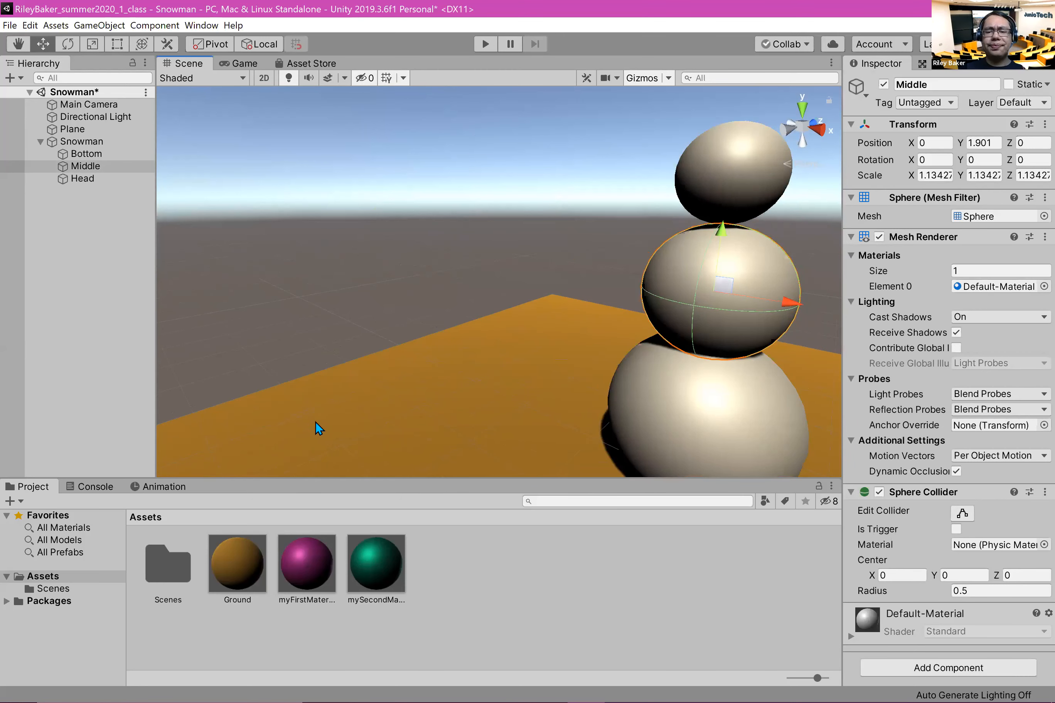
{"action": "middle_click_drag", "start_coordinate": [490, 335], "coordinate": [375, 310]}
{"action": "left_click", "coordinate": [494, 271]}
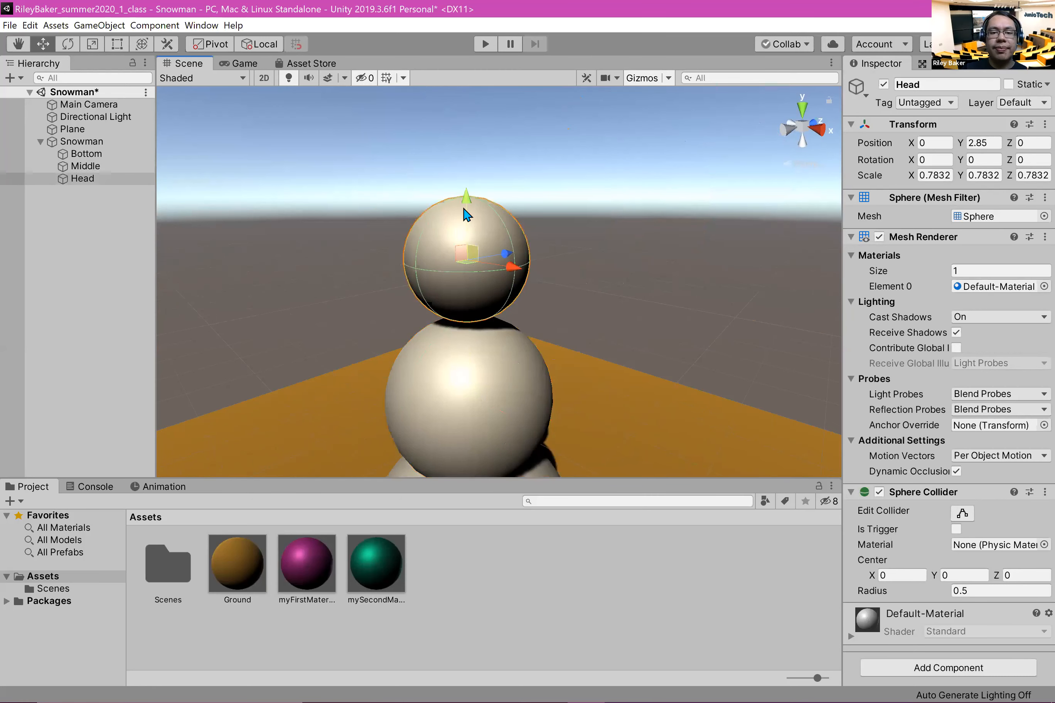
{"action": "left_click_drag", "start_coordinate": [470, 208], "coordinate": [471, 236]}
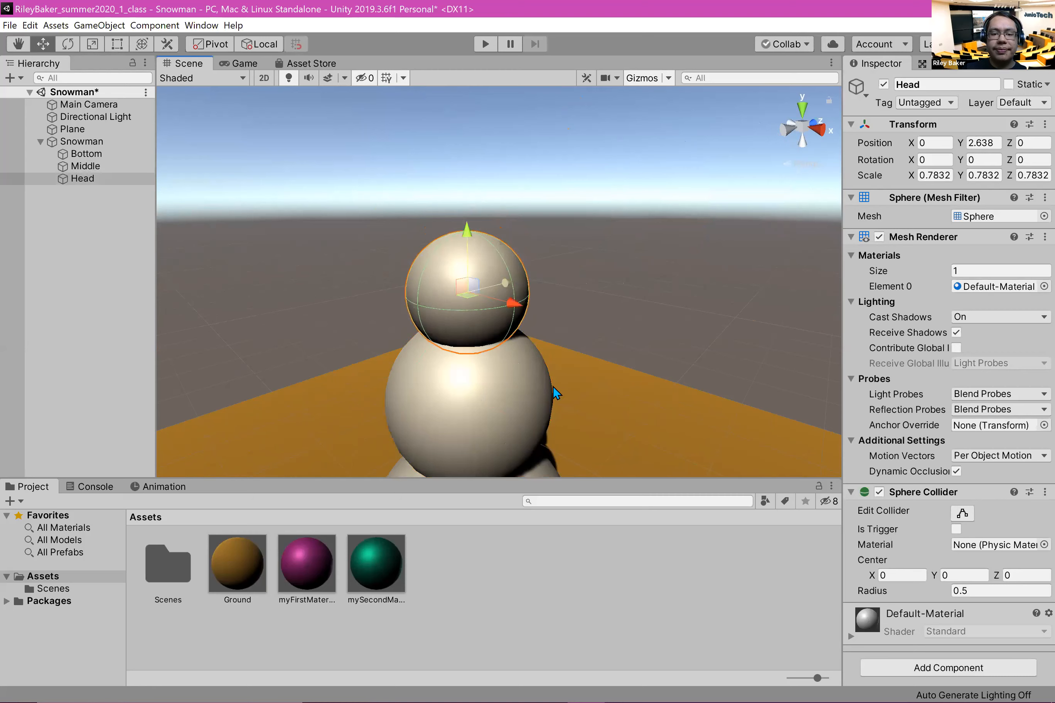
{"action": "scroll", "coordinate": [622, 362], "scroll_direction": "up", "scroll_amount": 3}
{"action": "middle_click_drag", "start_coordinate": [652, 362], "coordinate": [622, 408]}
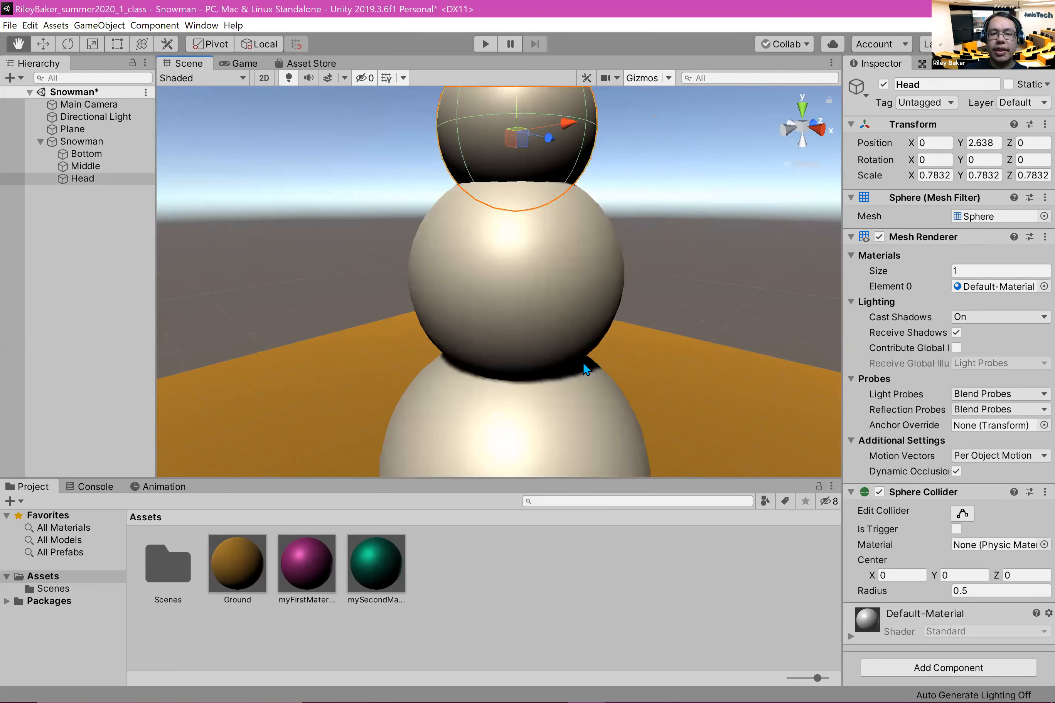
{"action": "scroll", "coordinate": [583, 362], "scroll_direction": "down", "scroll_amount": 5}
{"action": "left_click_drag", "start_coordinate": [501, 144], "coordinate": [524, 139]}
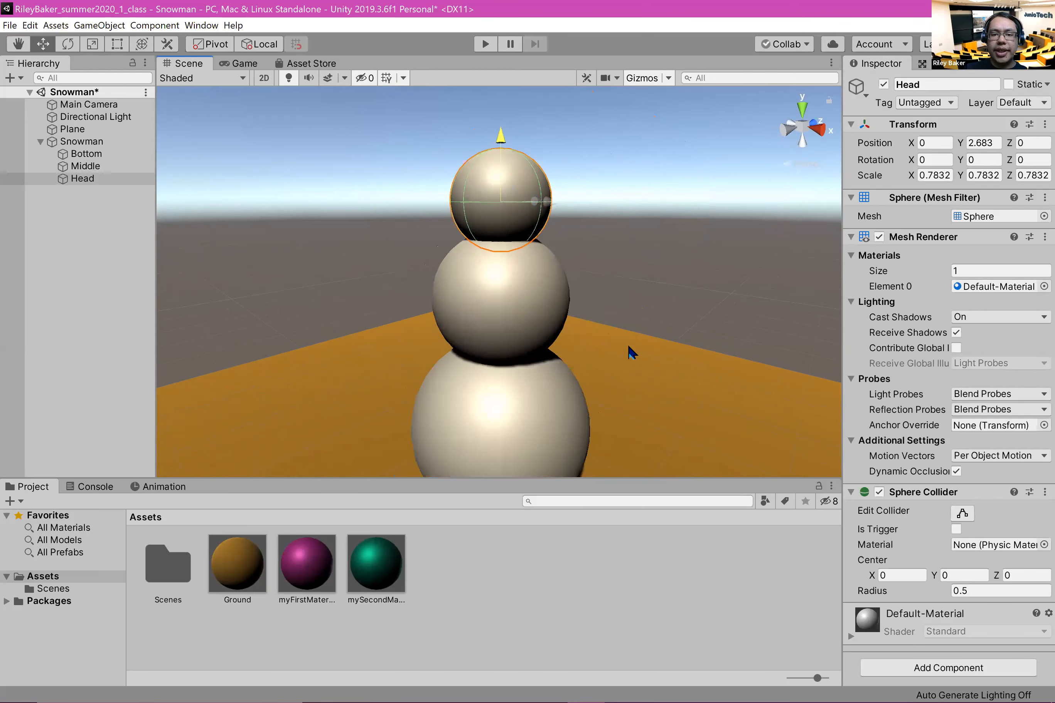
{"action": "left_click_drag", "start_coordinate": [690, 341], "coordinate": [707, 299], "text": "alt"}
{"action": "scroll", "coordinate": [710, 297], "scroll_direction": "up", "scroll_amount": 3}
{"action": "left_click", "coordinate": [714, 298]}
{"action": "middle_click_drag", "start_coordinate": [347, 200], "coordinate": [324, 244]}
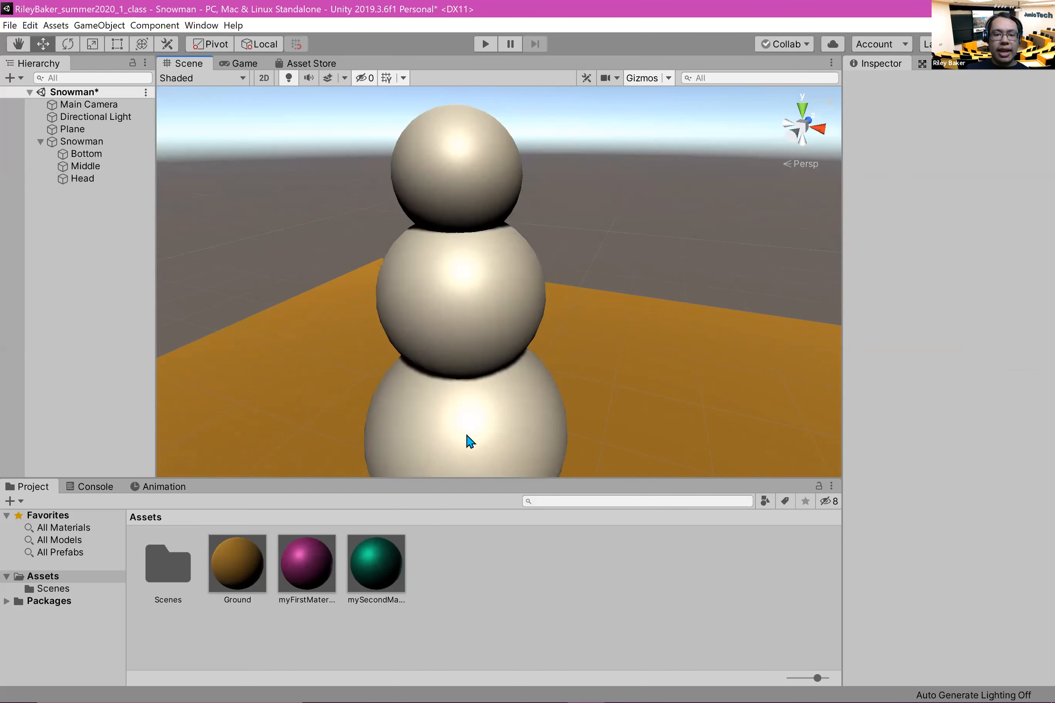
Step: From above, shift the Middle sphere to about X -0.04, Z 0.04 and the Head sphere to about X 0.12, Z 0.03
{"action": "middle_click_drag", "start_coordinate": [338, 260], "coordinate": [496, 298]}
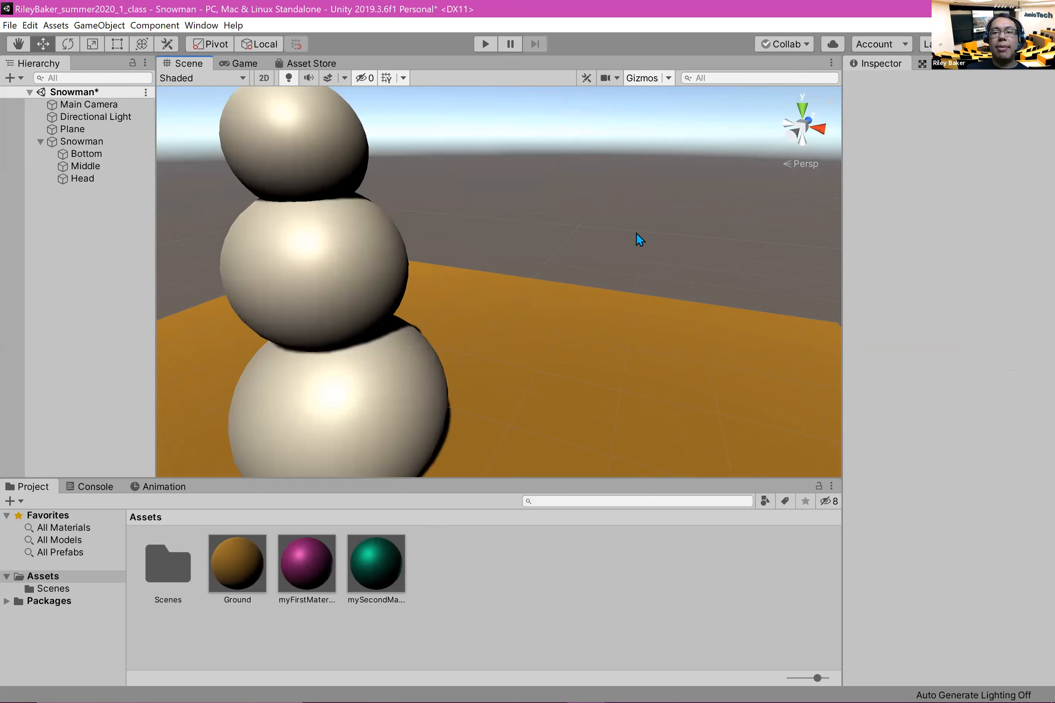
{"action": "left_click", "coordinate": [803, 111]}
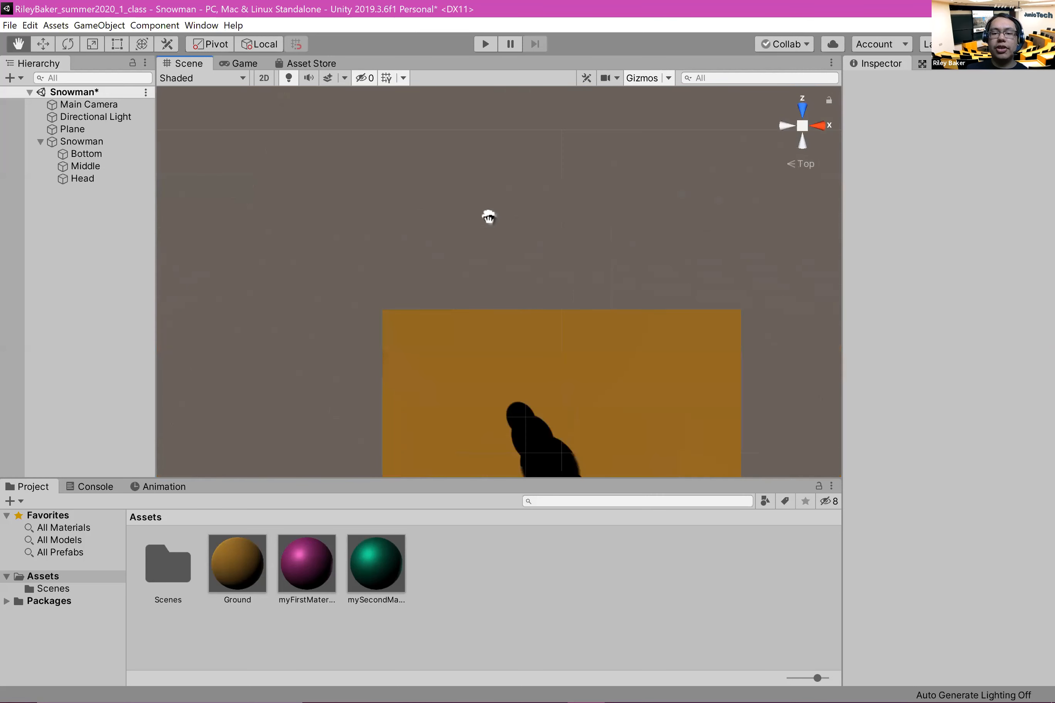
{"action": "scroll", "coordinate": [569, 290], "scroll_direction": "up", "scroll_amount": 8}
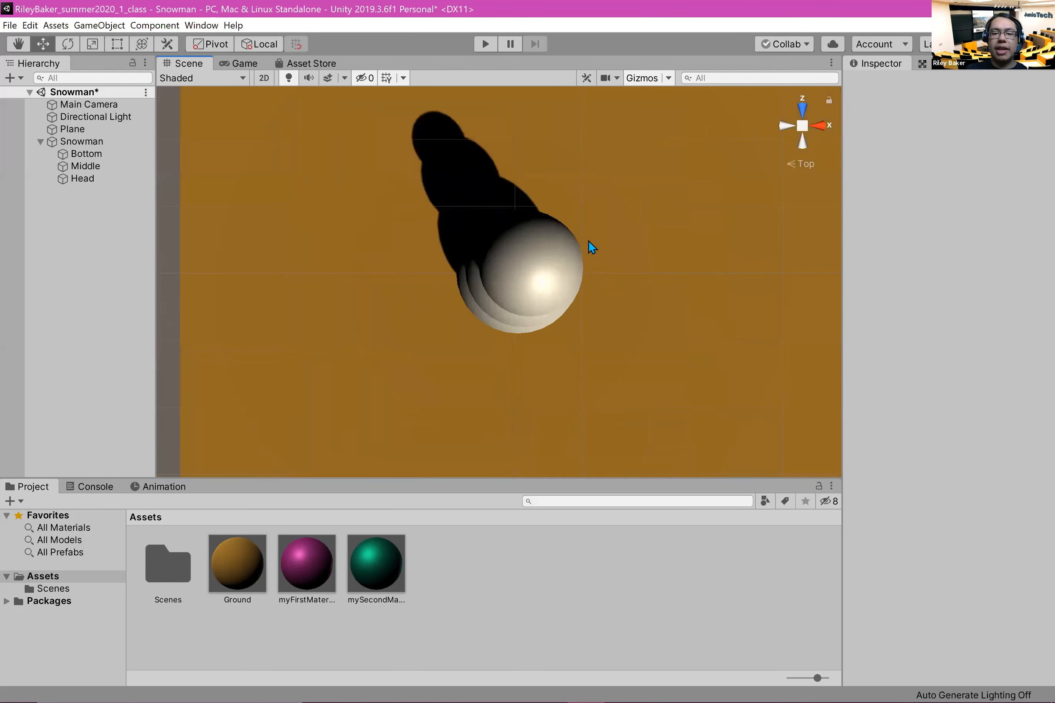
{"action": "middle_click_drag", "start_coordinate": [586, 242], "coordinate": [570, 267]}
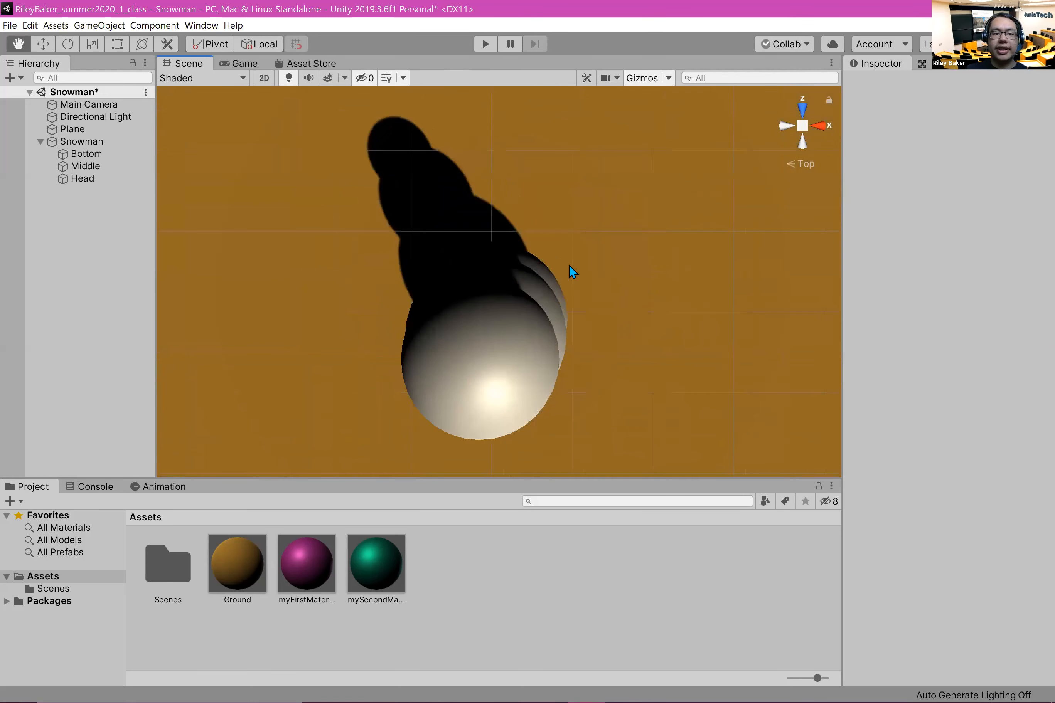
{"action": "left_click", "coordinate": [90, 168]}
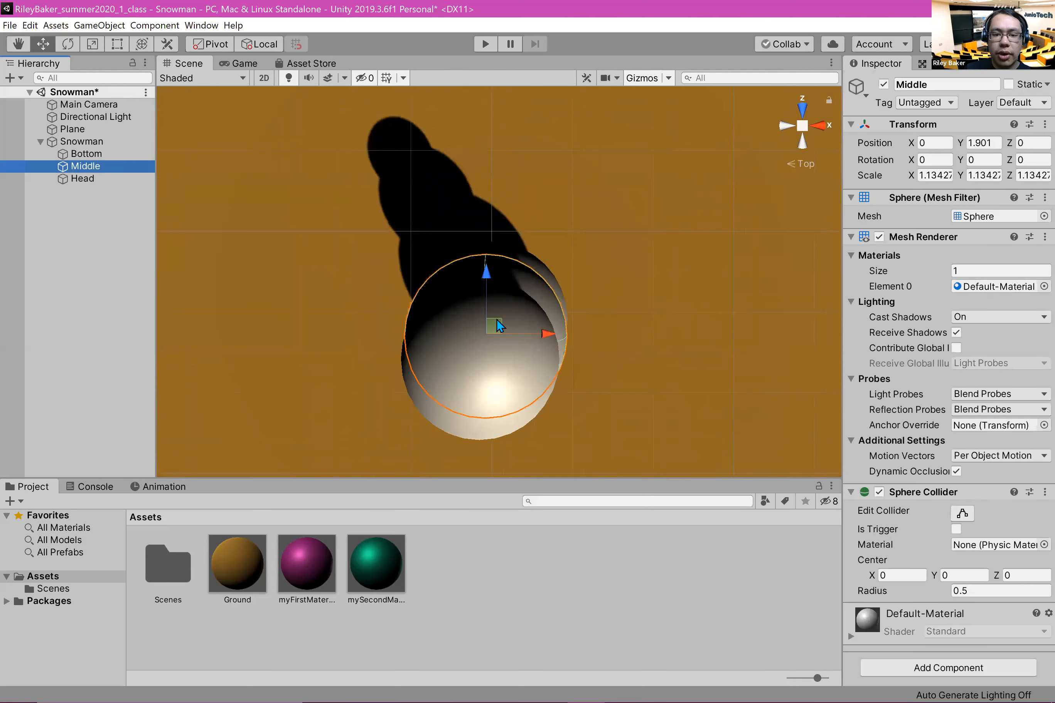
{"action": "left_click_drag", "start_coordinate": [499, 325], "coordinate": [530, 346]}
{"action": "left_click", "coordinate": [537, 413]}
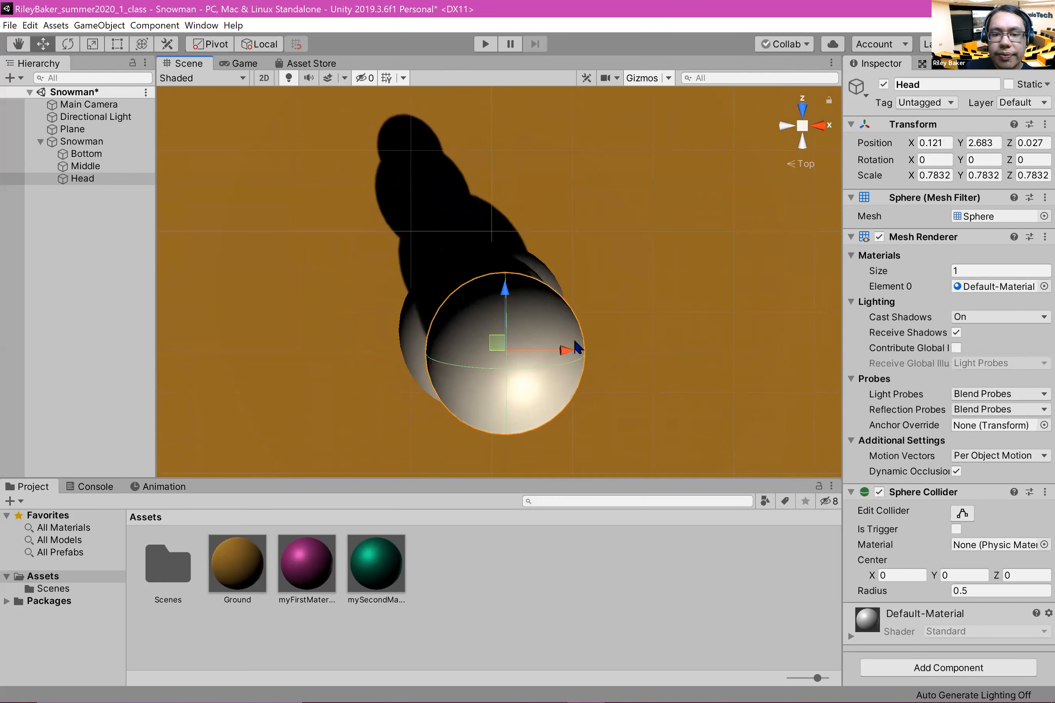
{"action": "left_click", "coordinate": [79, 263]}
Step: Adjust the spheres sideways from the front, moving Middle to about X -0.09 and Head to about X 0.05
{"action": "left_click_drag", "start_coordinate": [605, 348], "coordinate": [478, 266], "text": "alt"}
{"action": "middle_click_drag", "start_coordinate": [561, 303], "coordinate": [596, 257]}
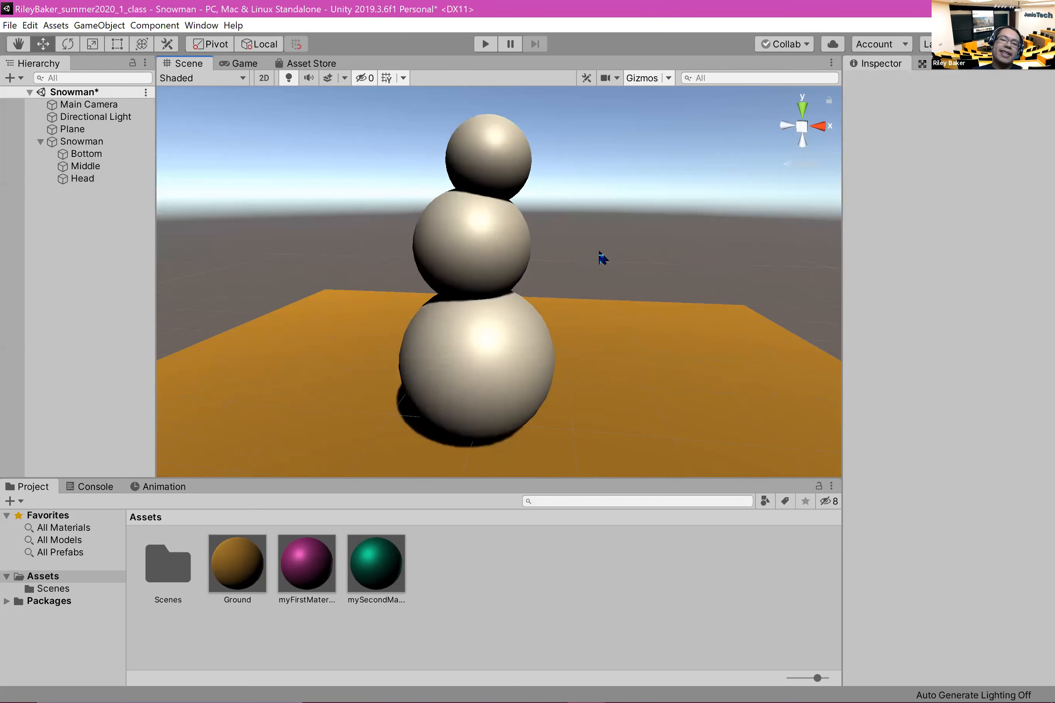
{"action": "left_click", "coordinate": [481, 240]}
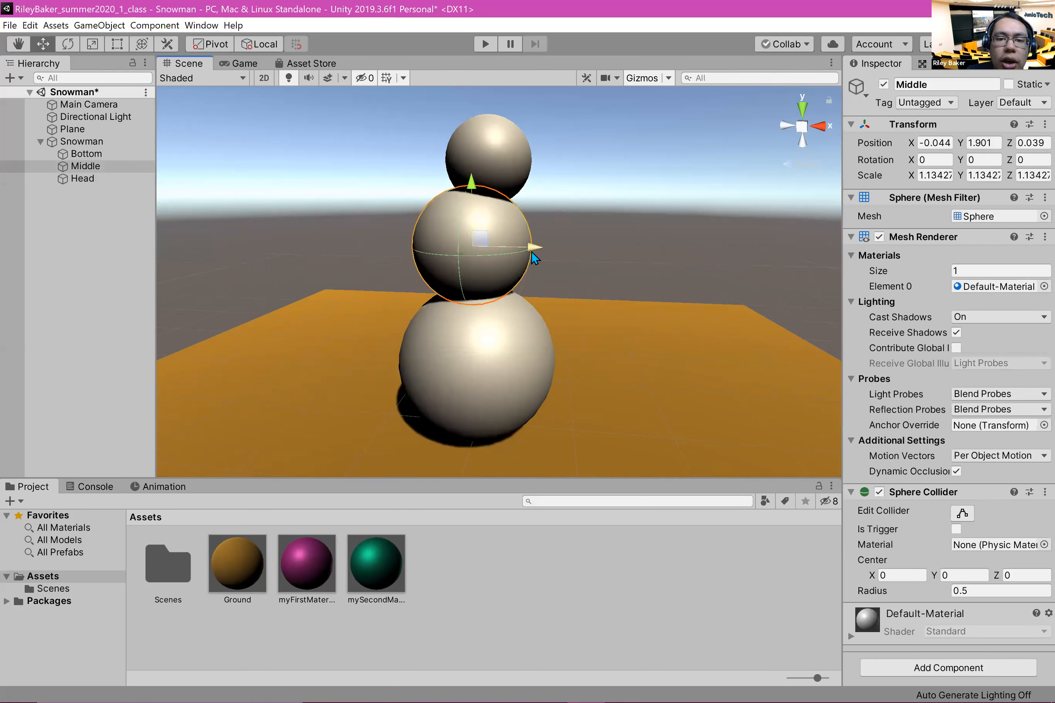
{"action": "left_click_drag", "start_coordinate": [532, 251], "coordinate": [527, 254]}
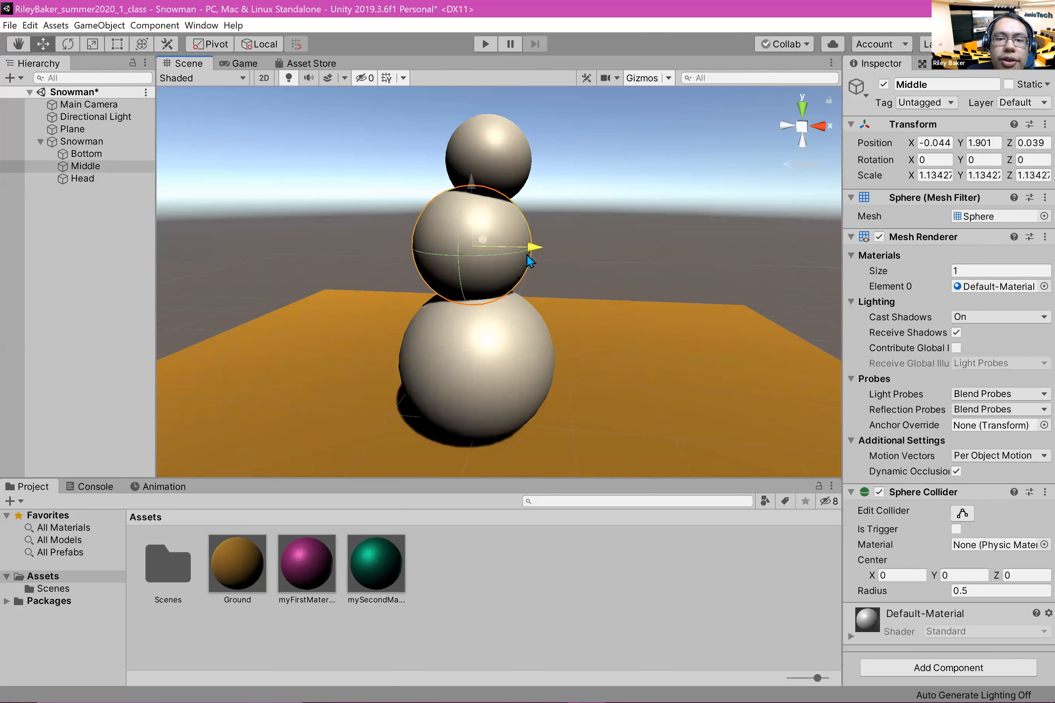
{"action": "left_click", "coordinate": [493, 167]}
{"action": "left_click_drag", "start_coordinate": [558, 160], "coordinate": [551, 160]}
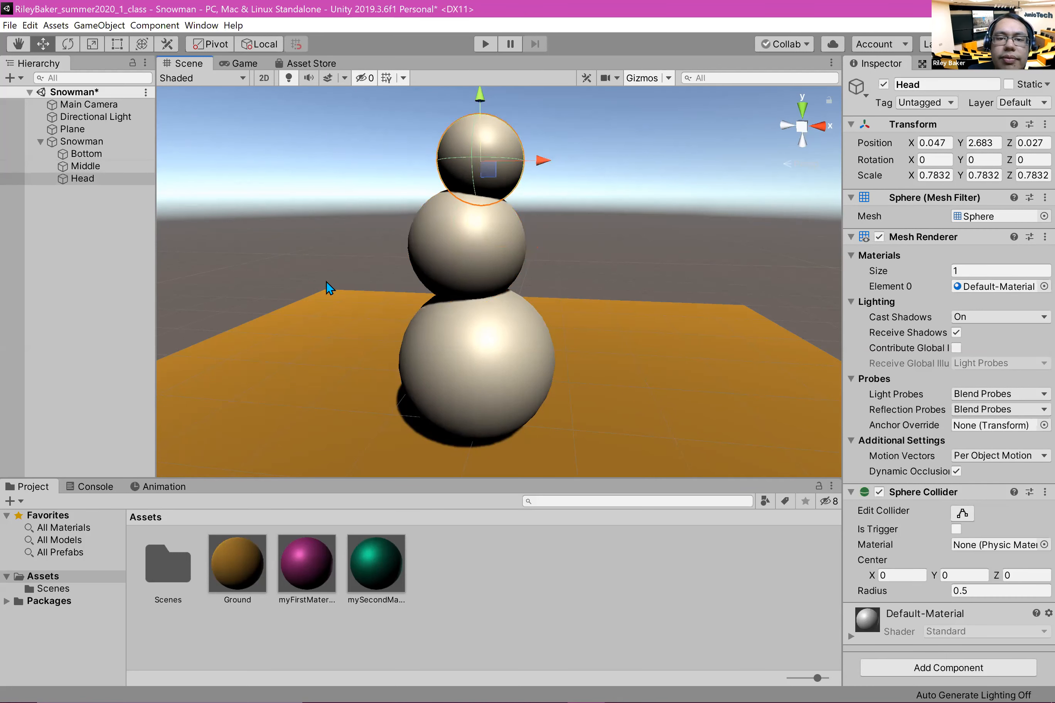
{"action": "left_click", "coordinate": [277, 224]}
{"action": "scroll", "coordinate": [371, 230], "scroll_direction": "up", "scroll_amount": 2}
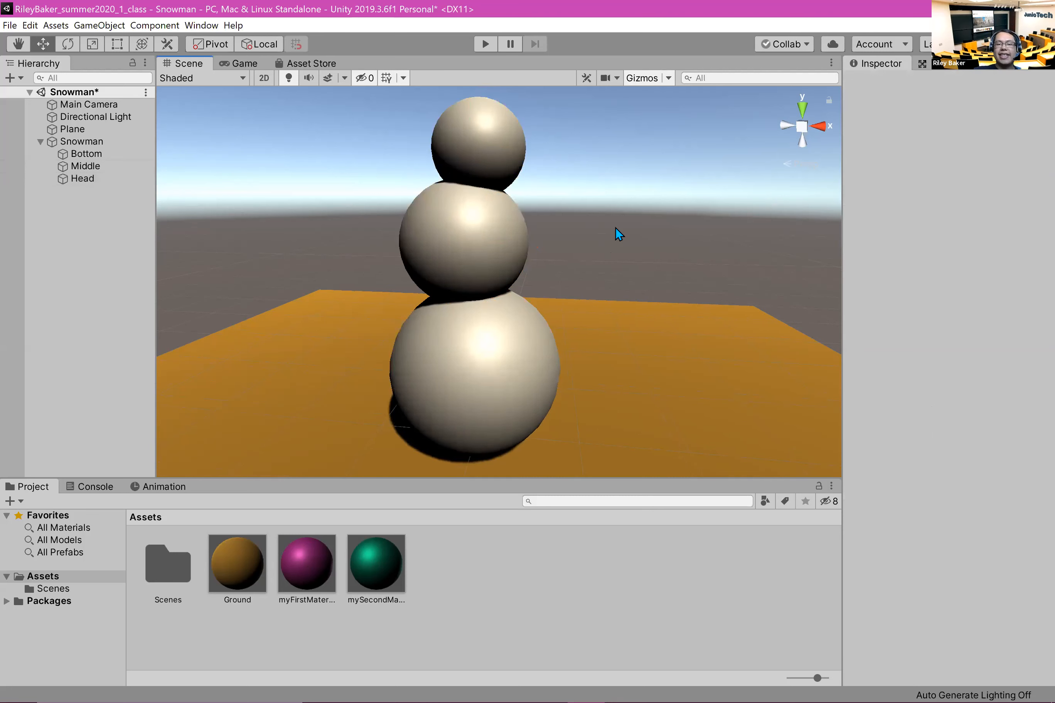
{"action": "scroll", "coordinate": [615, 227], "scroll_direction": "down", "scroll_amount": 3}
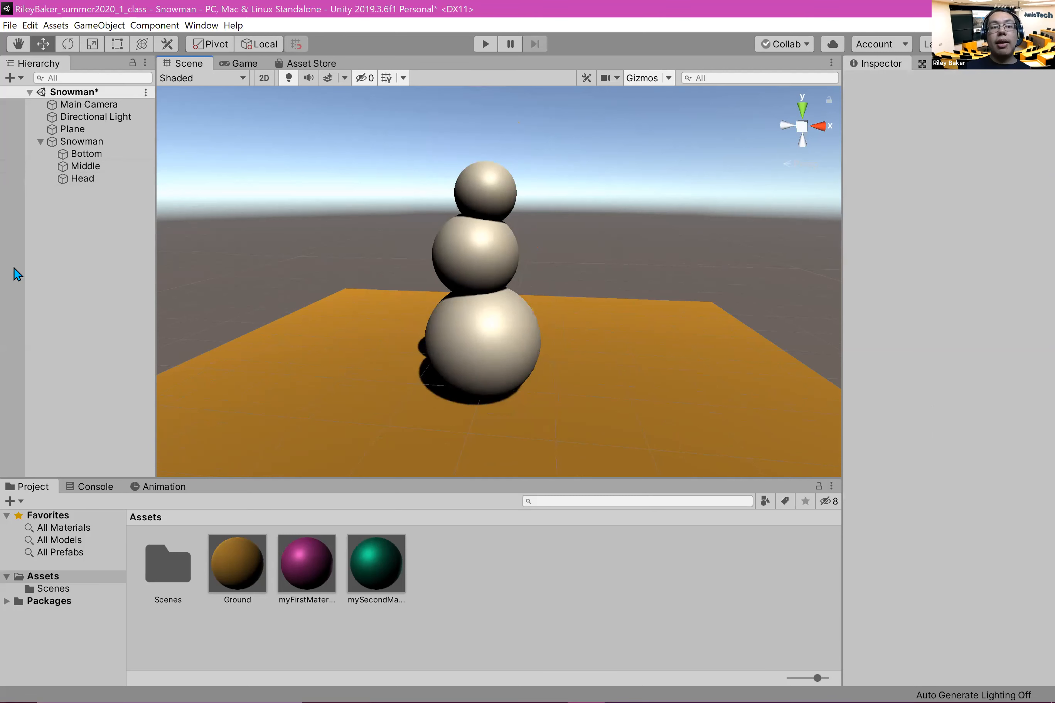
Step: Create a new material named Snow in the Assets folder
{"action": "right_click", "coordinate": [453, 593]}
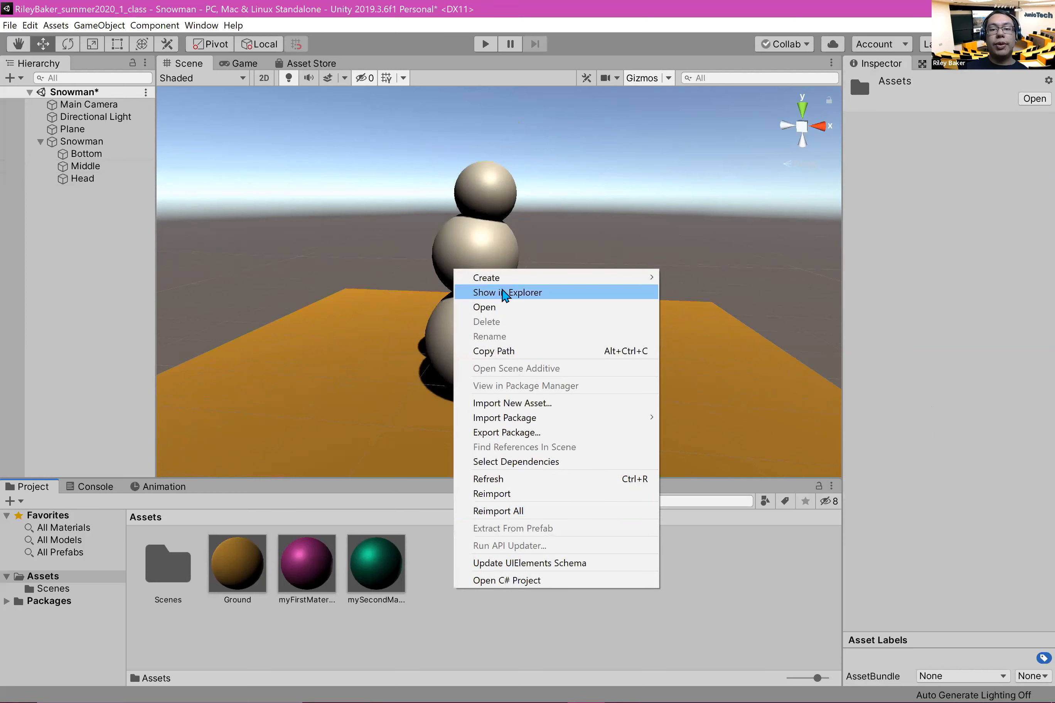
{"action": "mouse_move", "coordinate": [517, 285]}
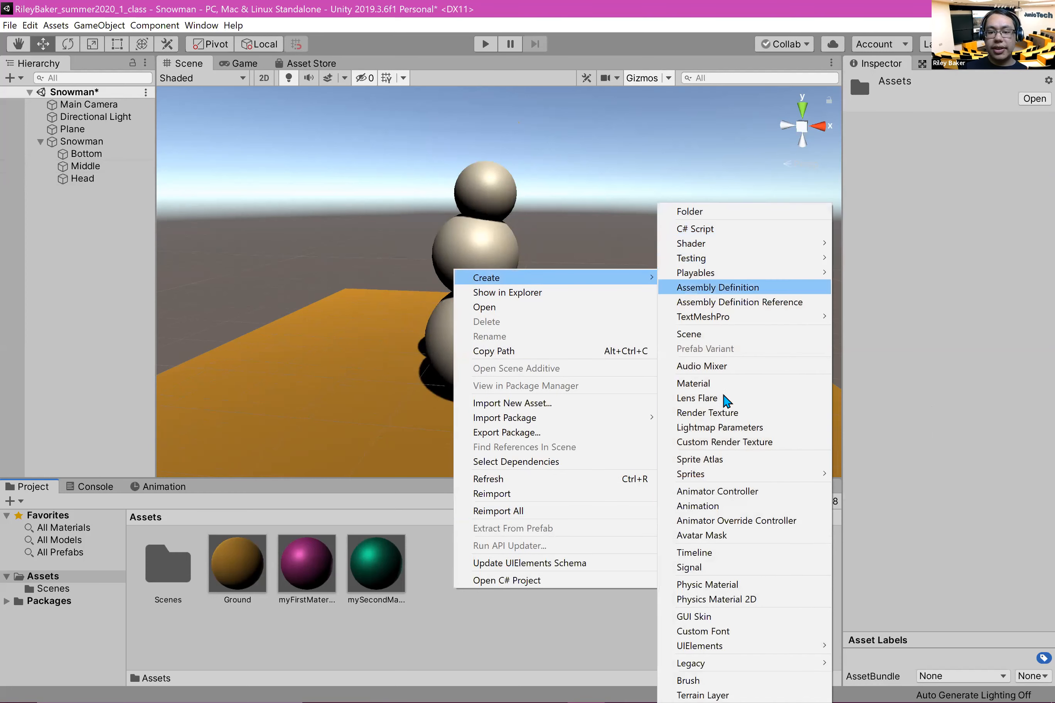
{"action": "left_click", "coordinate": [730, 385]}
{"action": "type", "text": "Snow"}
{"action": "key", "text": "Return"}
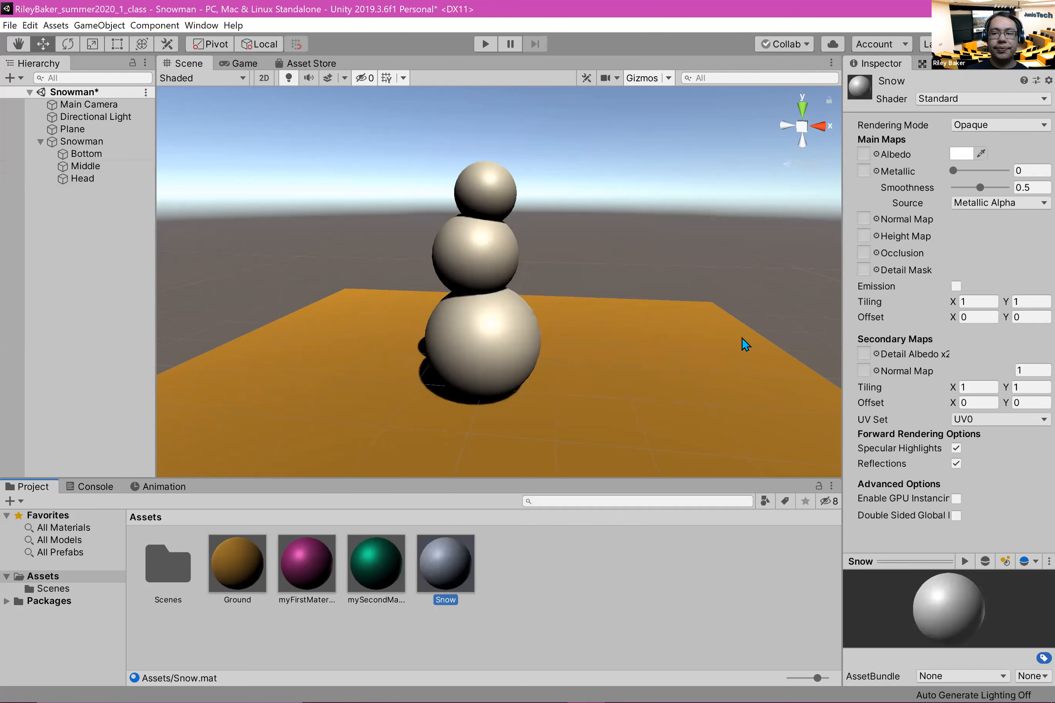
Step: Keep the Snow material's albedo white and set its smoothness to 0
{"action": "left_click", "coordinate": [961, 154]}
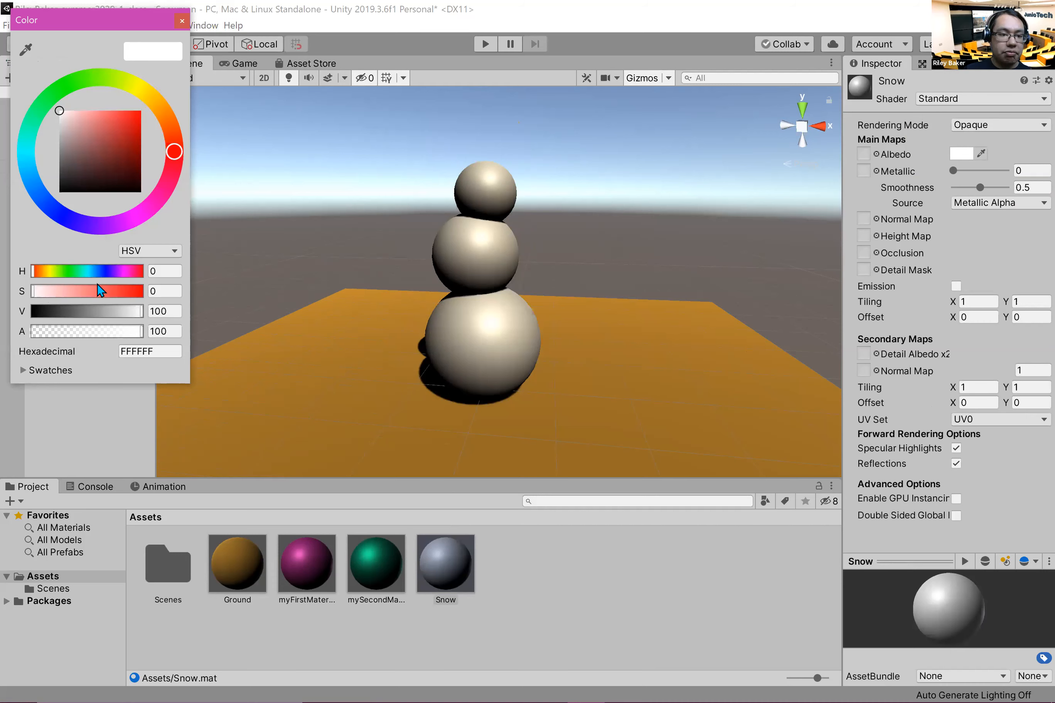
{"action": "left_click", "coordinate": [181, 21]}
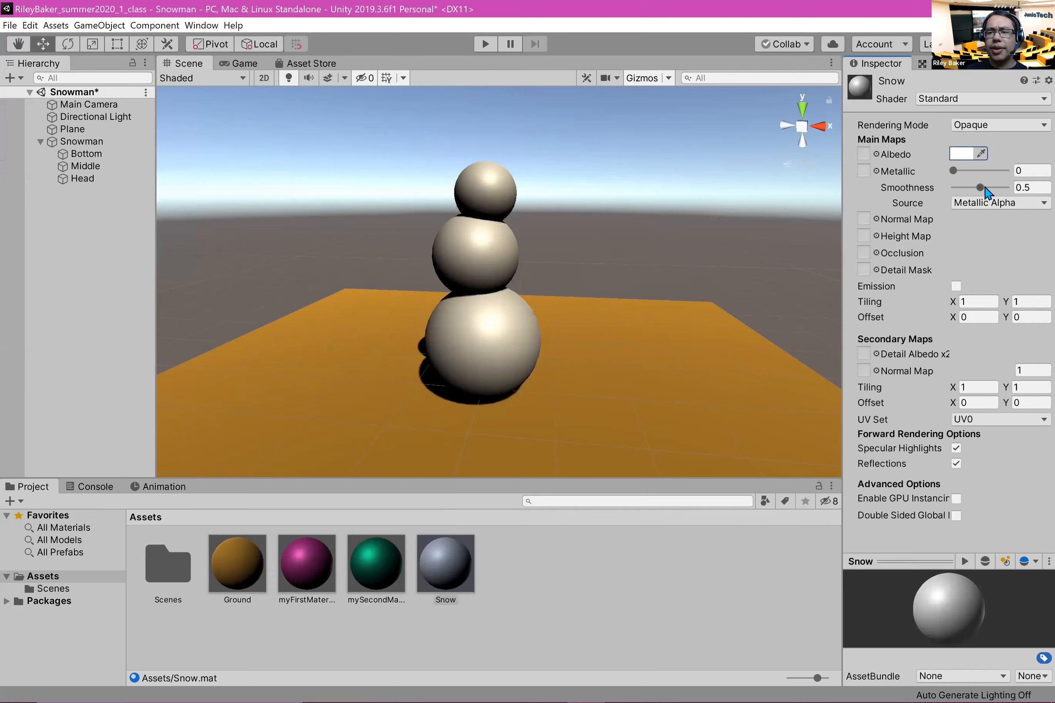
{"action": "left_click_drag", "start_coordinate": [980, 187], "coordinate": [915, 182]}
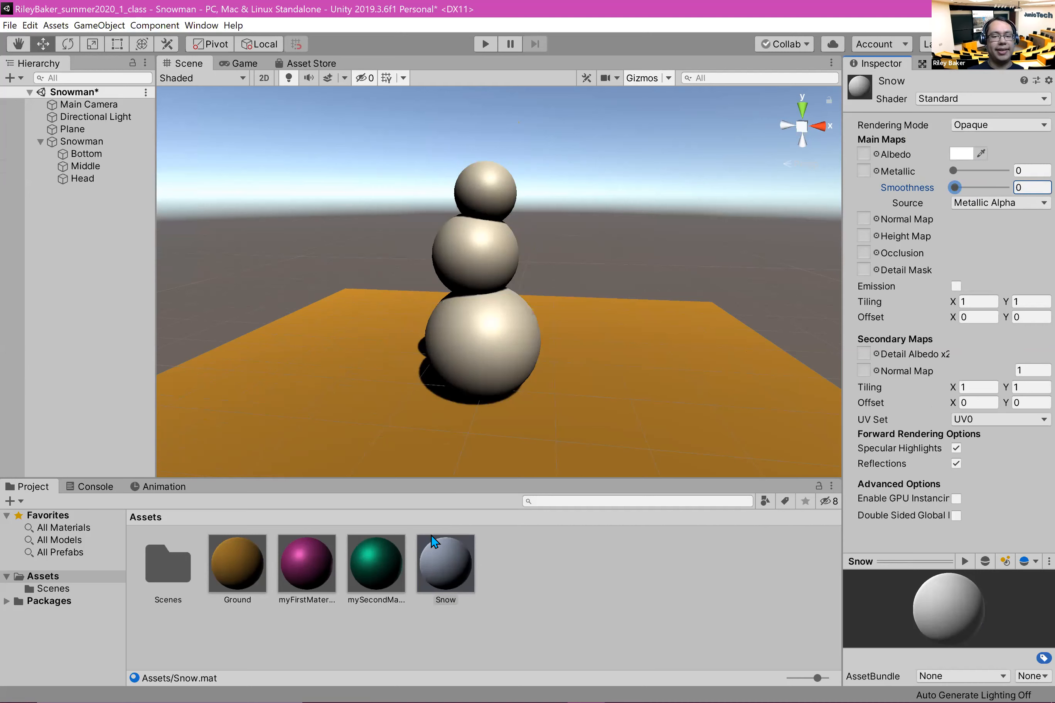
Step: Apply the Snow material to the snowman's Bottom, Middle and Head spheres, then clear the selection
{"action": "left_click_drag", "start_coordinate": [461, 556], "coordinate": [505, 344]}
{"action": "left_click_drag", "start_coordinate": [434, 577], "coordinate": [457, 282]}
{"action": "left_click_drag", "start_coordinate": [431, 552], "coordinate": [494, 191]}
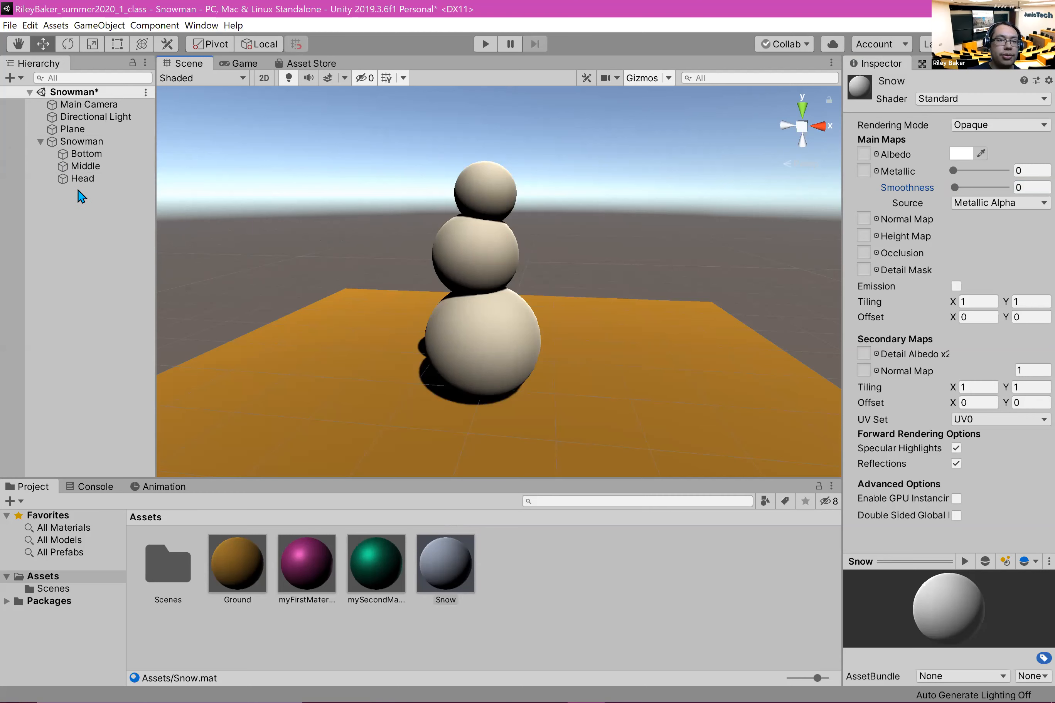
{"action": "left_click", "coordinate": [542, 606]}
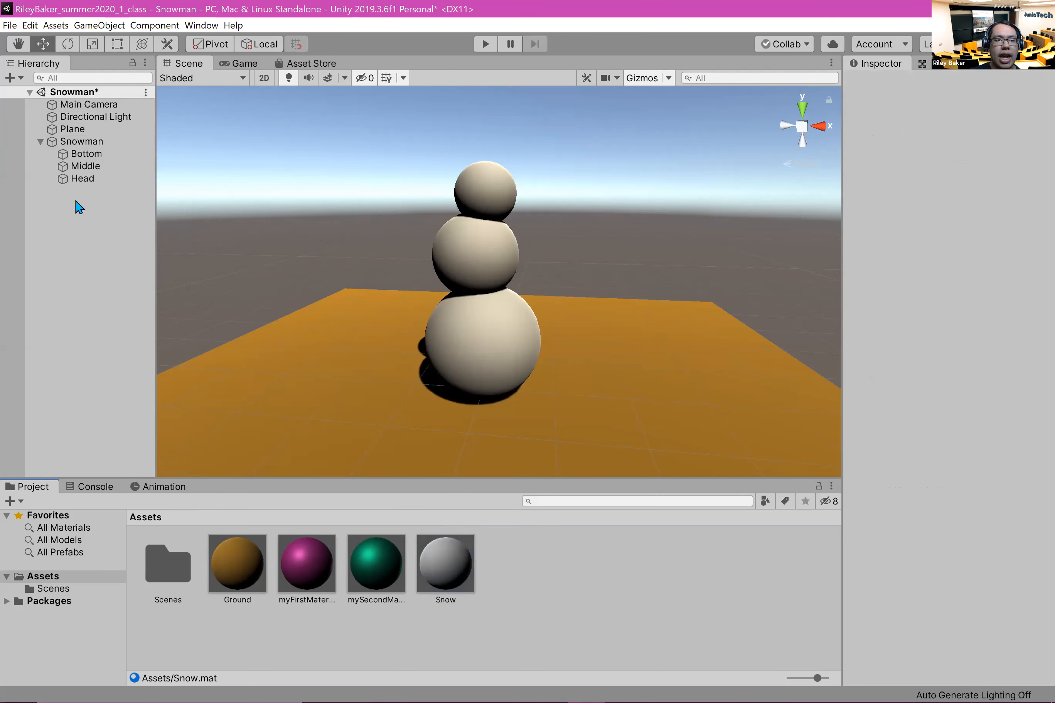
Step: Add a new 3D sphere as a child of the Head object
{"action": "left_click", "coordinate": [82, 180]}
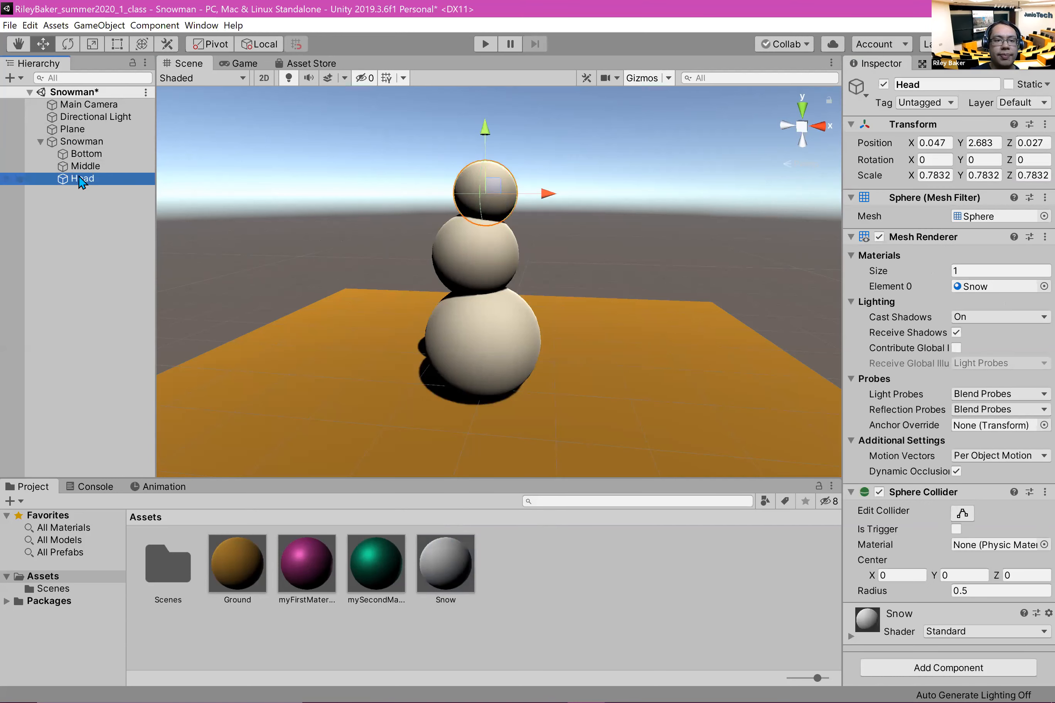
{"action": "right_click", "coordinate": [79, 179]}
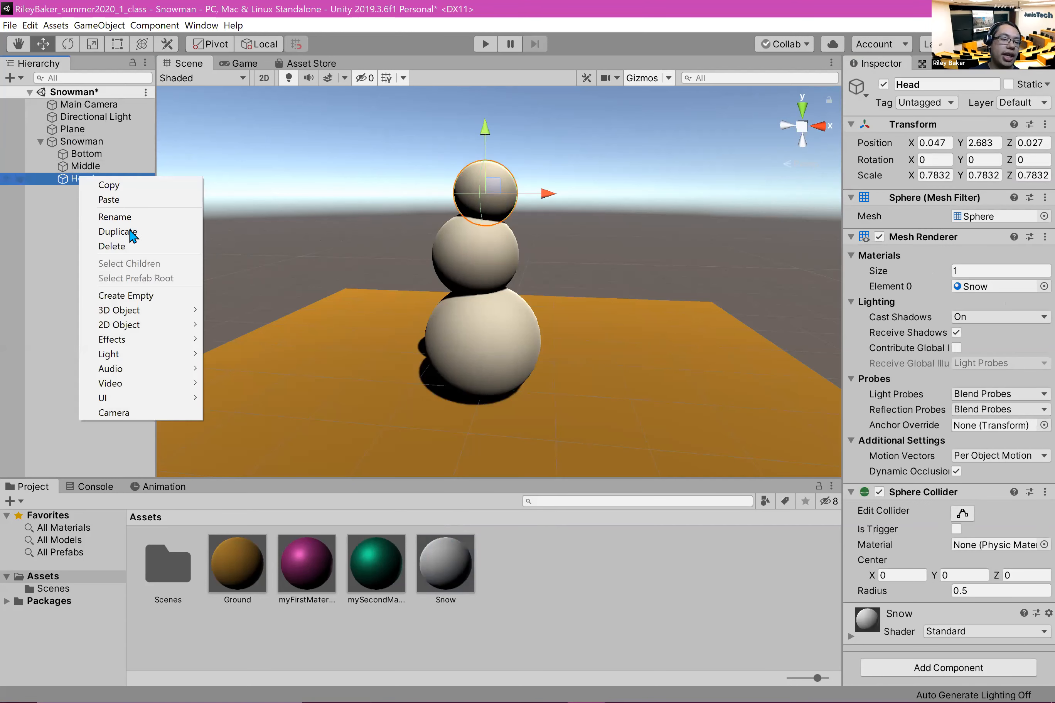
{"action": "mouse_move", "coordinate": [184, 313]}
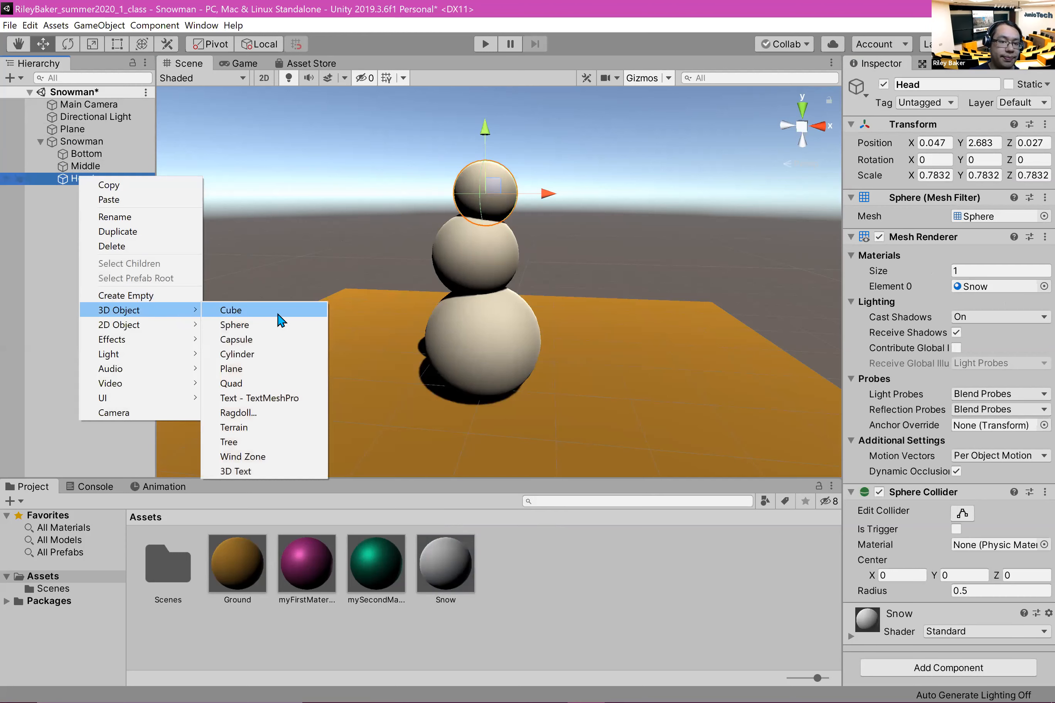
{"action": "left_click", "coordinate": [234, 325]}
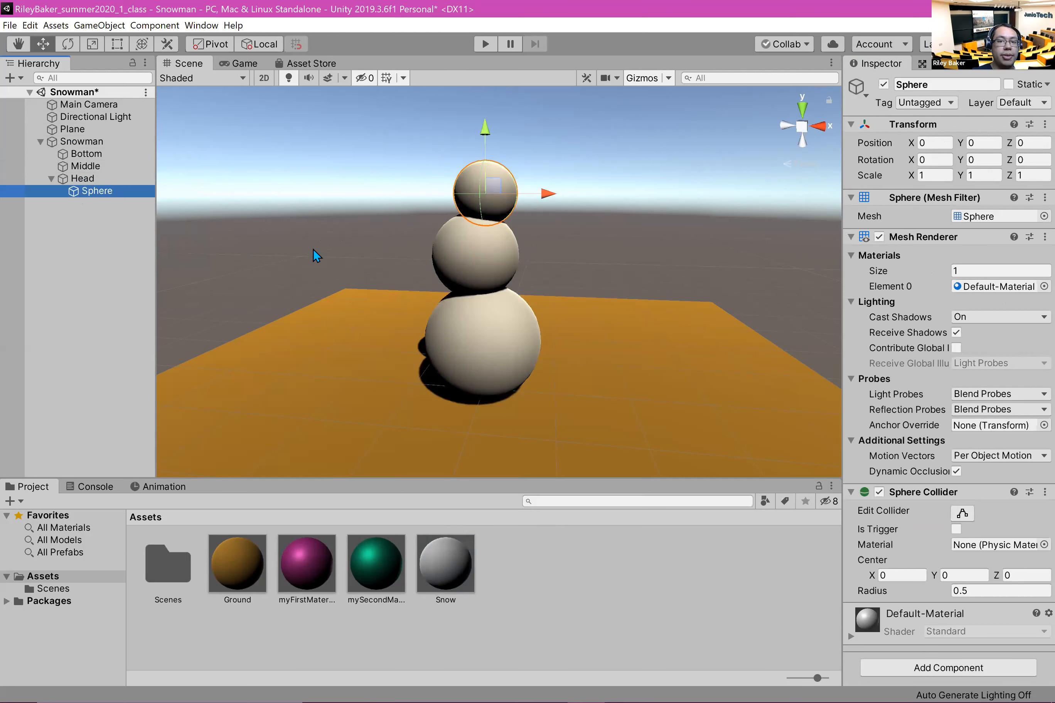
Step: Scale the Head's child sphere uniformly to about 0.31 and move it forward to about Z -0.36
{"action": "scroll", "coordinate": [608, 236], "scroll_direction": "up", "scroll_amount": 3}
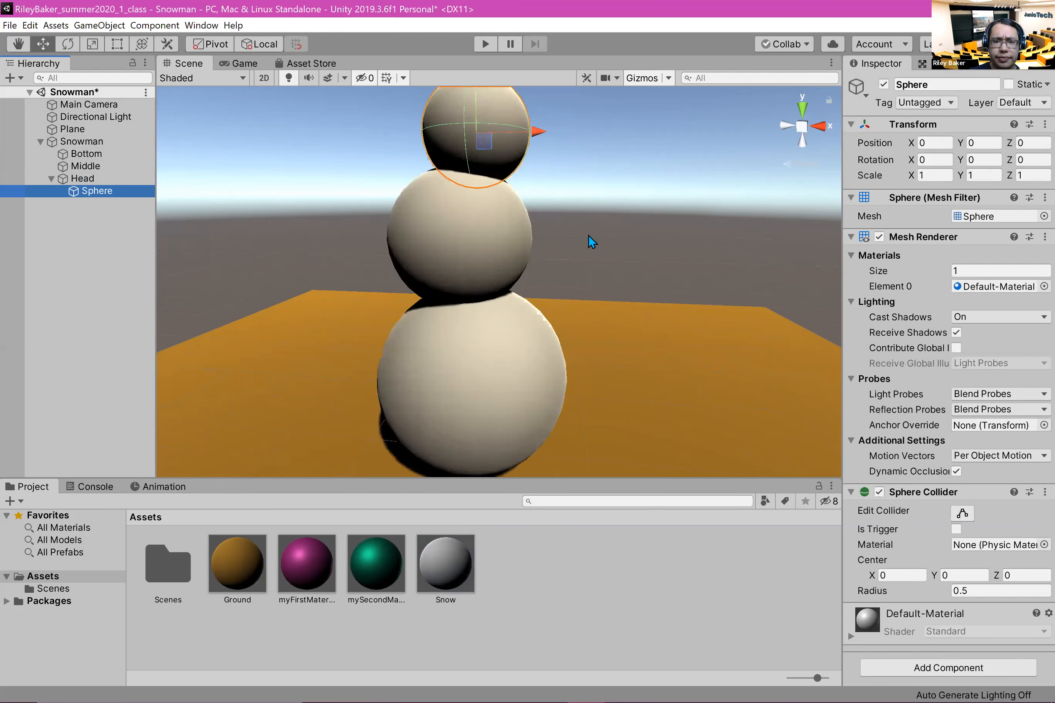
{"action": "key", "text": "f"}
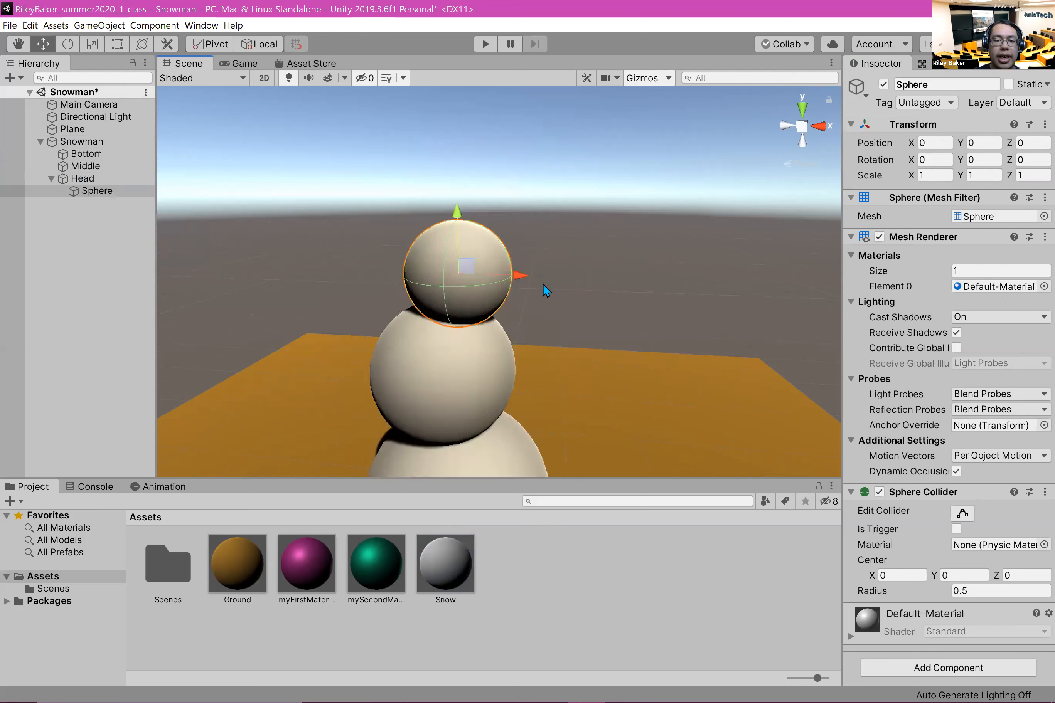
{"action": "key", "text": "e"}
{"action": "key", "text": "w"}
{"action": "key", "text": "r"}
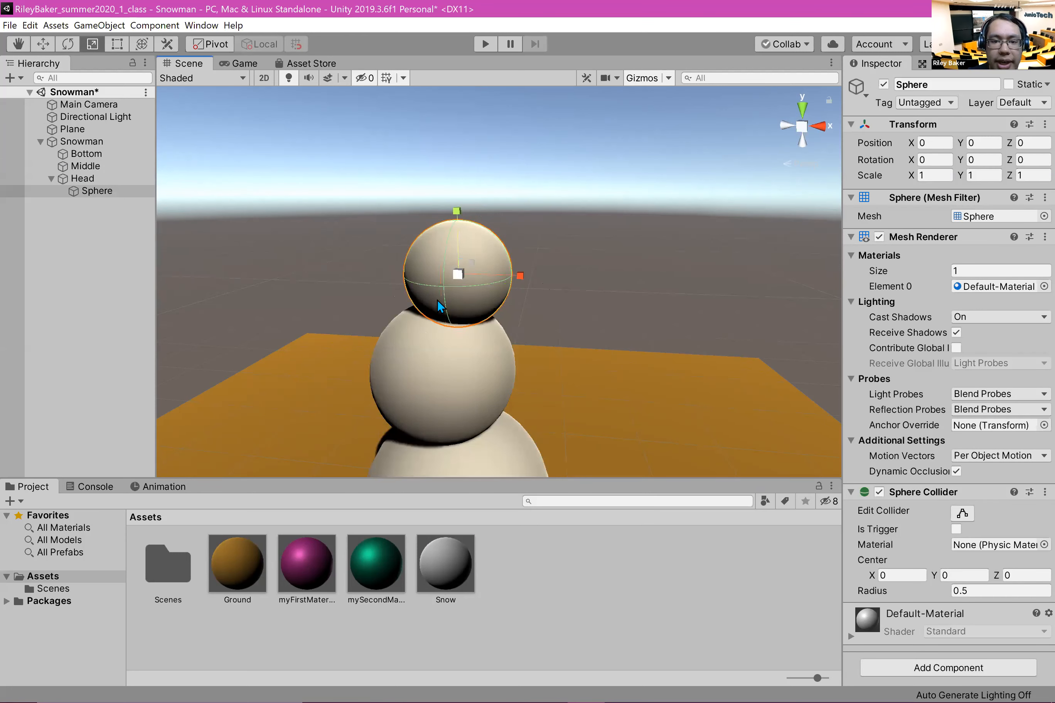
{"action": "left_click_drag", "start_coordinate": [446, 279], "coordinate": [402, 284]}
{"action": "key", "text": "w"}
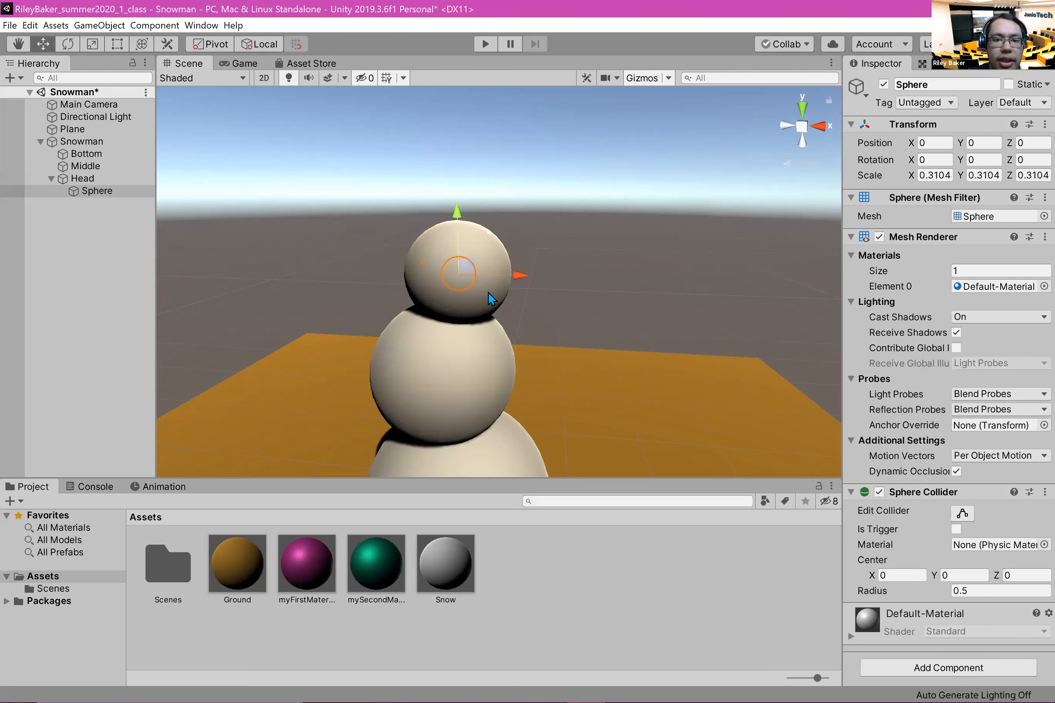
{"action": "left_click_drag", "start_coordinate": [473, 252], "coordinate": [443, 309]}
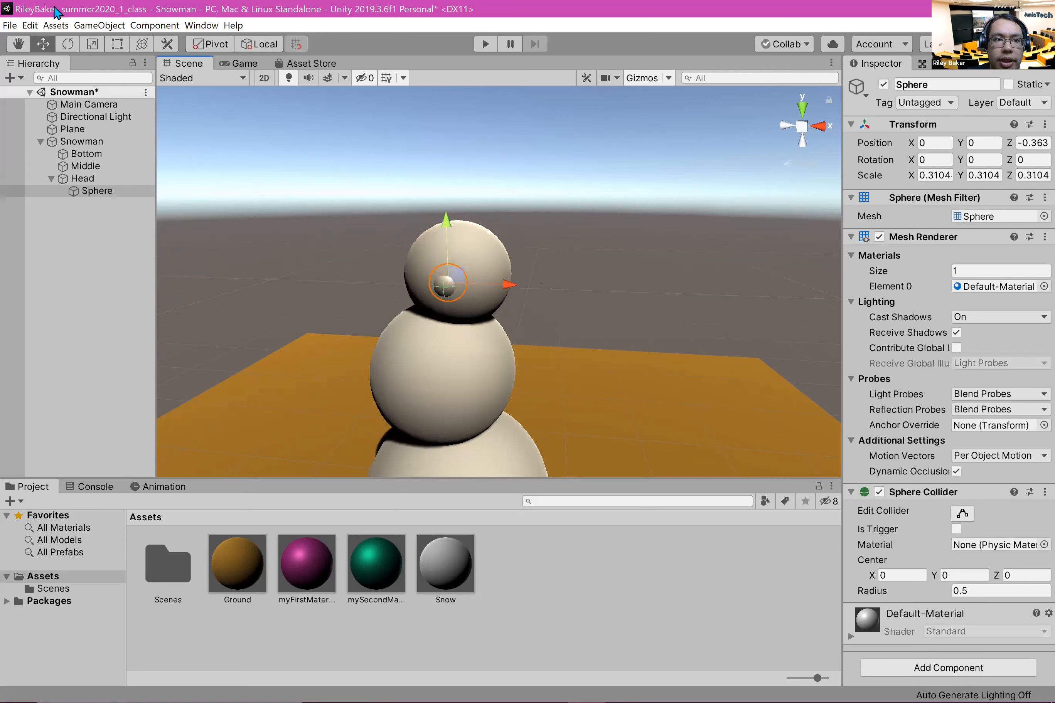
Step: Shrink the Head's child sphere uniformly to a scale of about 0.114 and move it forward to about Z -0.72
{"action": "left_click", "coordinate": [118, 44]}
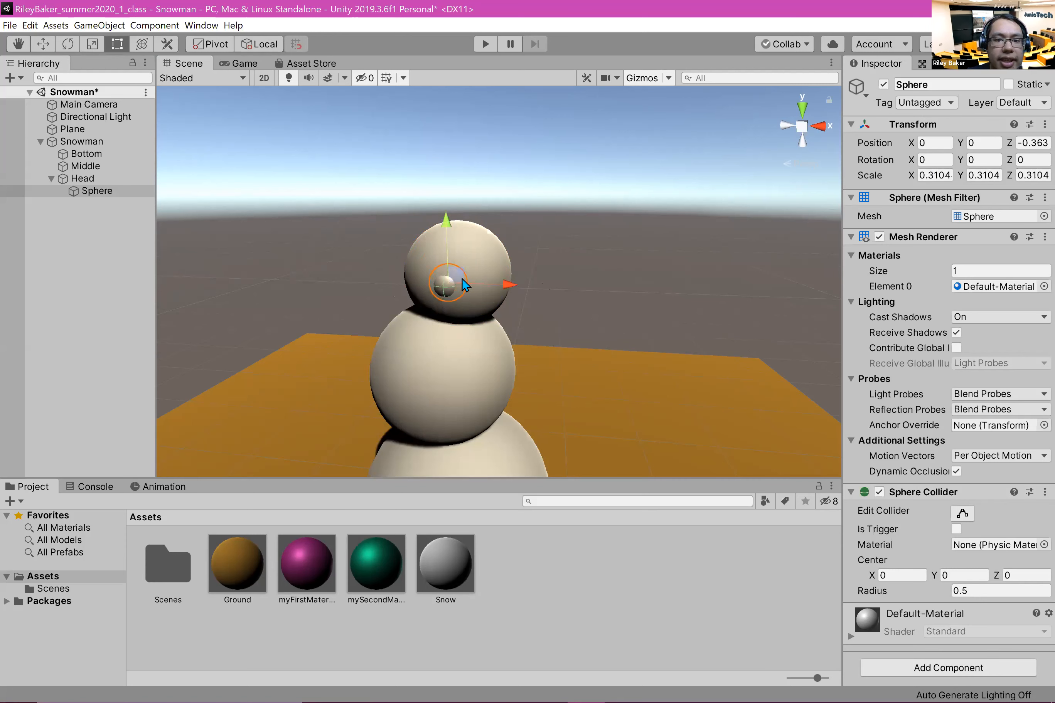
{"action": "left_click", "coordinate": [99, 43]}
{"action": "left_click_drag", "start_coordinate": [450, 282], "coordinate": [402, 292]}
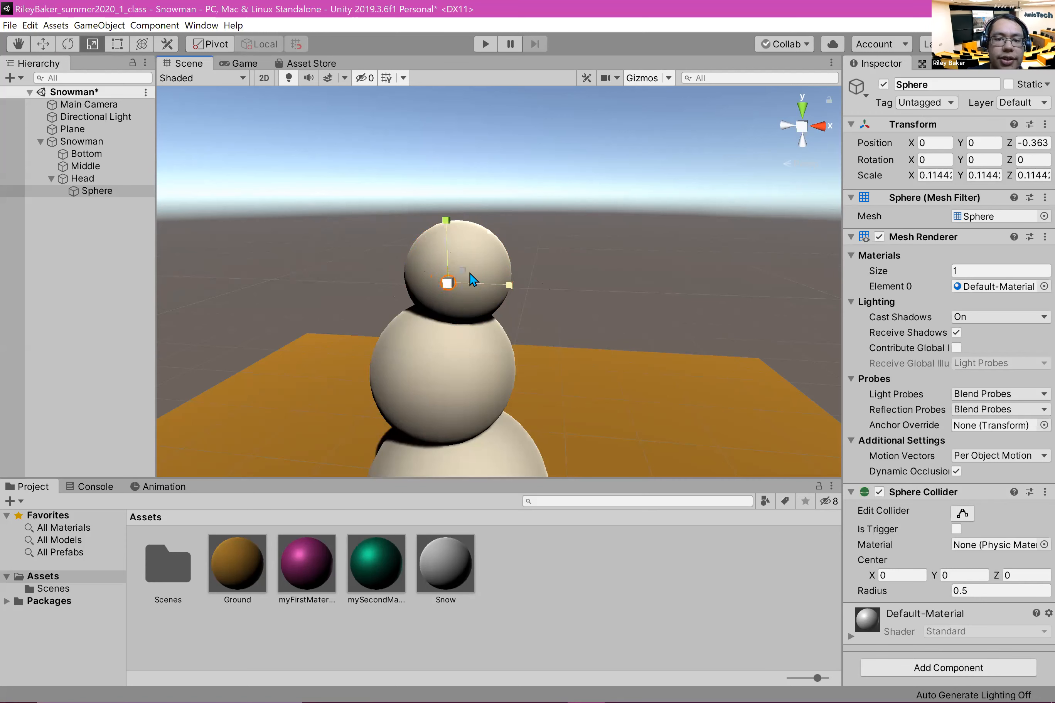
{"action": "key", "text": "w"}
{"action": "mouse_move", "coordinate": [463, 274]}
{"action": "left_mouse_down"}
{"action": "mouse_move", "coordinate": [451, 271]}
{"action": "mouse_move", "coordinate": [464, 275]}
{"action": "left_mouse_up"}
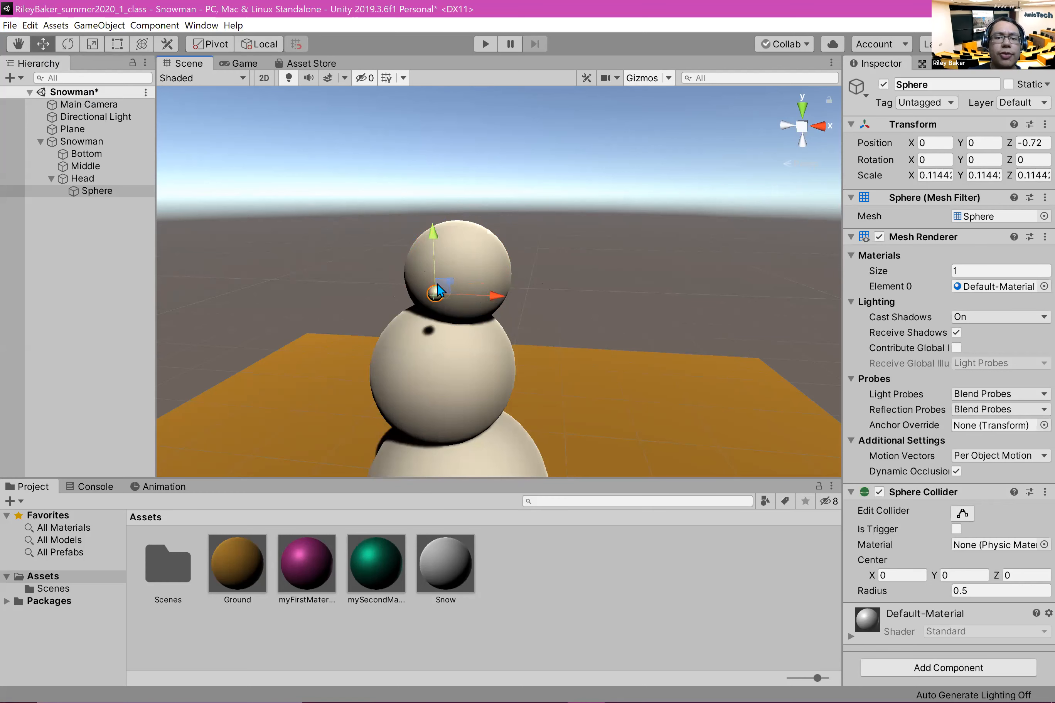
Step: Create a new material named Coal in the Assets folder
{"action": "left_click", "coordinate": [602, 631]}
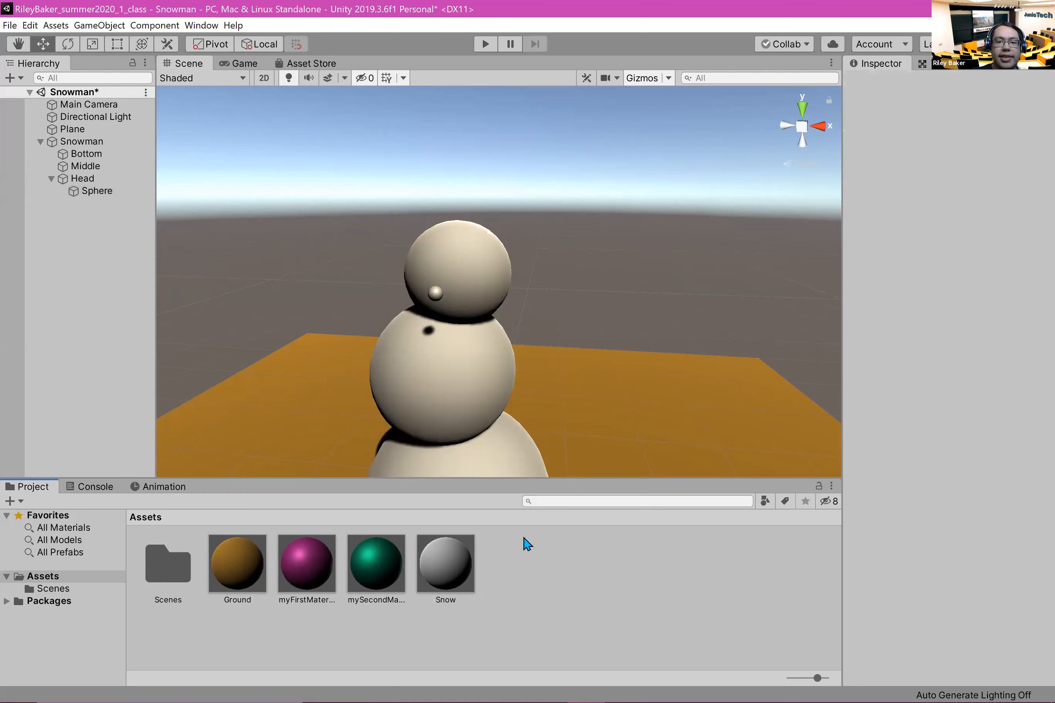
{"action": "right_click", "coordinate": [556, 590]}
{"action": "mouse_move", "coordinate": [622, 276]}
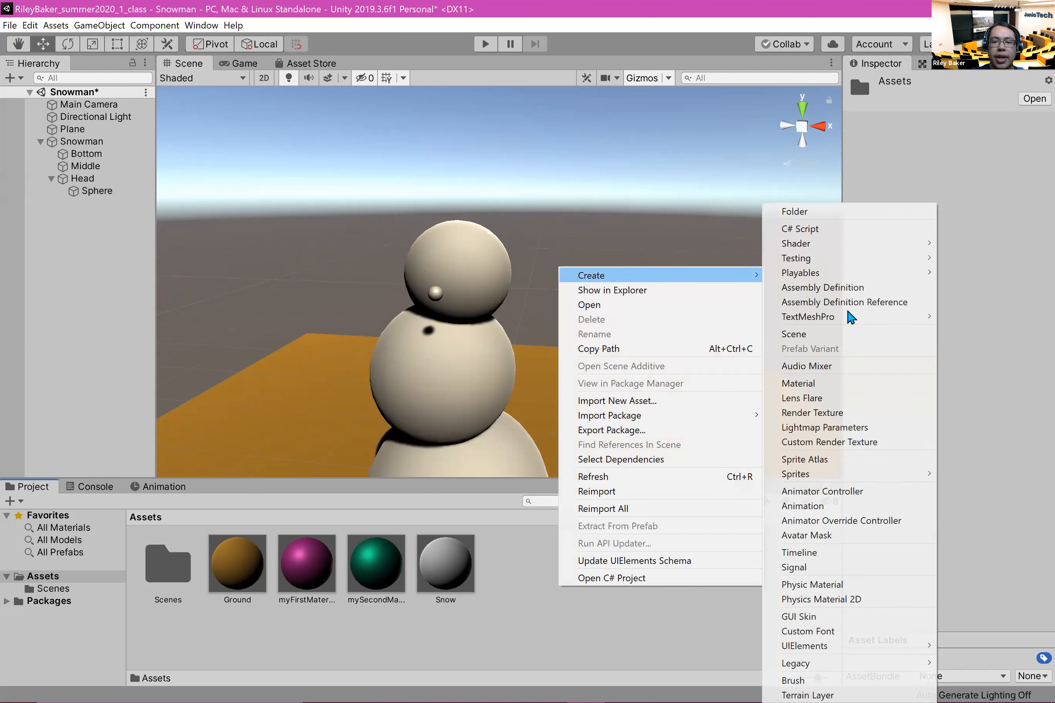
{"action": "left_click", "coordinate": [834, 386]}
{"action": "type", "text": "Coal"}
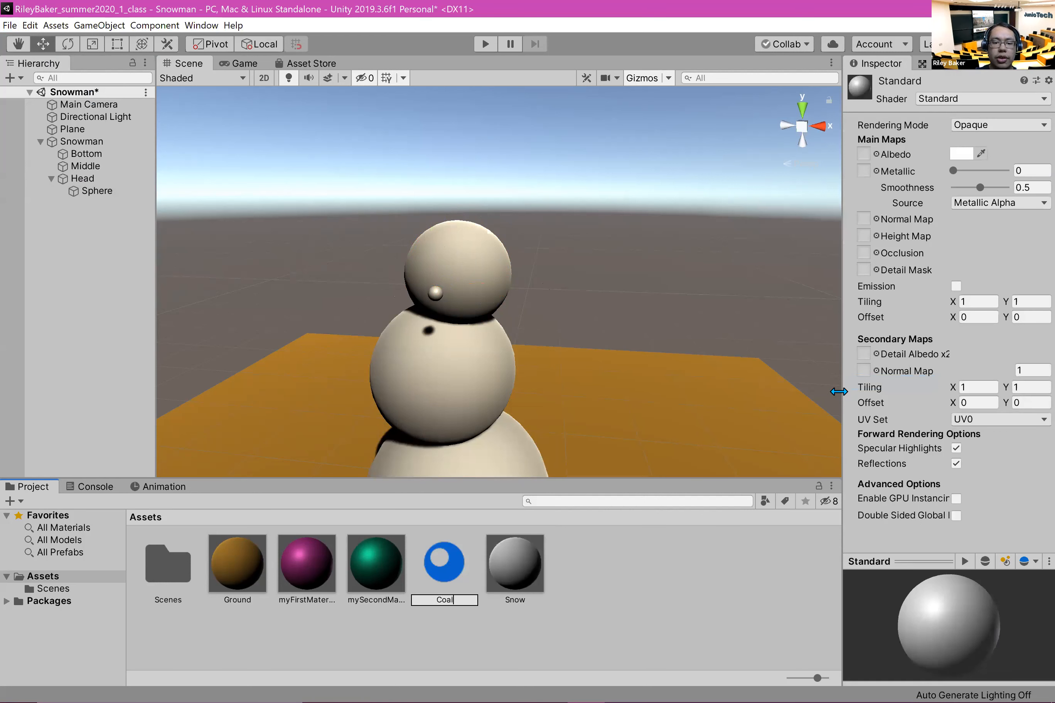
{"action": "key", "text": "Return"}
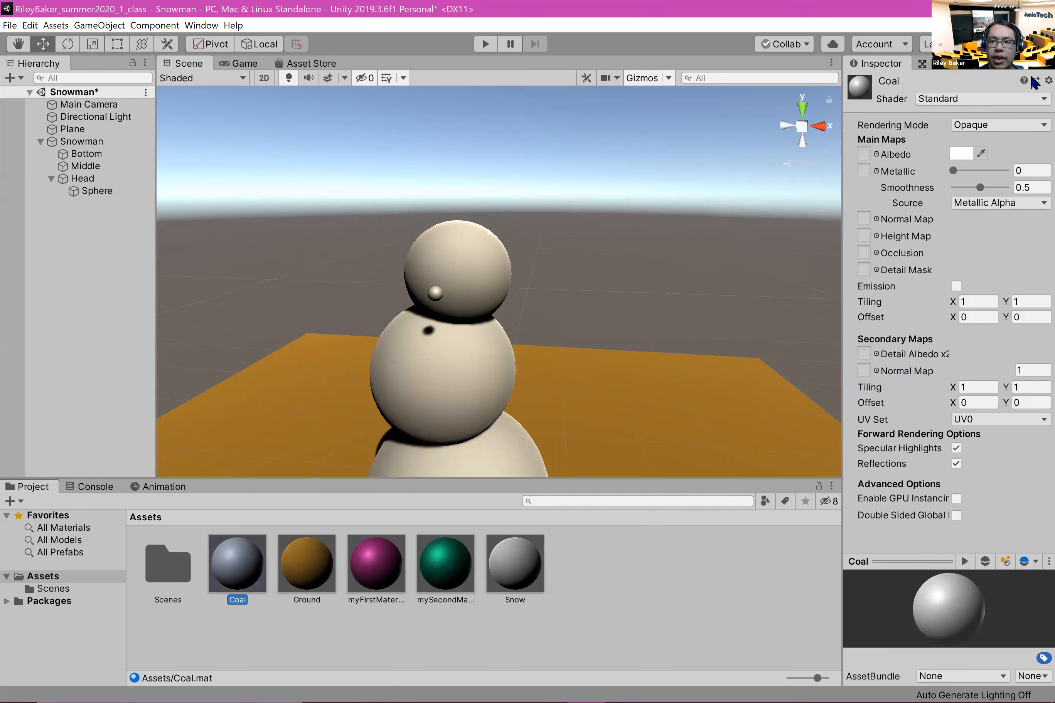
Step: Set the Coal material's albedo to dark grey and its smoothness to 0
{"action": "left_click", "coordinate": [960, 154]}
{"action": "mouse_move", "coordinate": [91, 122]}
{"action": "left_mouse_down"}
{"action": "mouse_move", "coordinate": [81, 157]}
{"action": "mouse_move", "coordinate": [40, 174]}
{"action": "left_mouse_up"}
{"action": "left_click", "coordinate": [718, 678]}
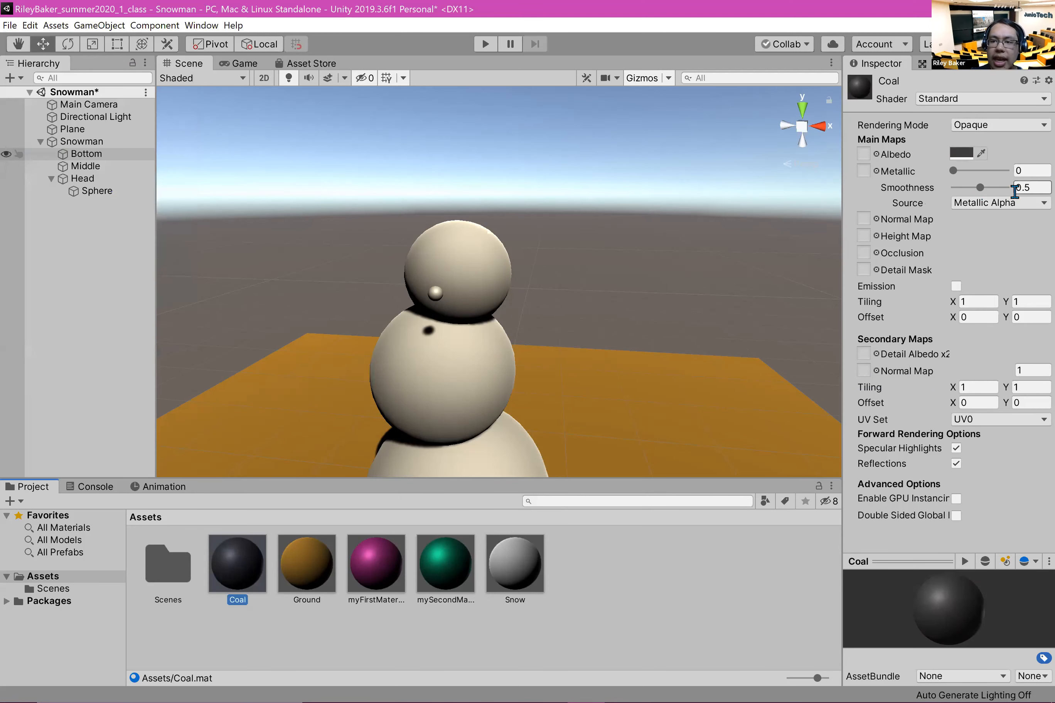
{"action": "left_click_drag", "start_coordinate": [980, 188], "coordinate": [912, 189]}
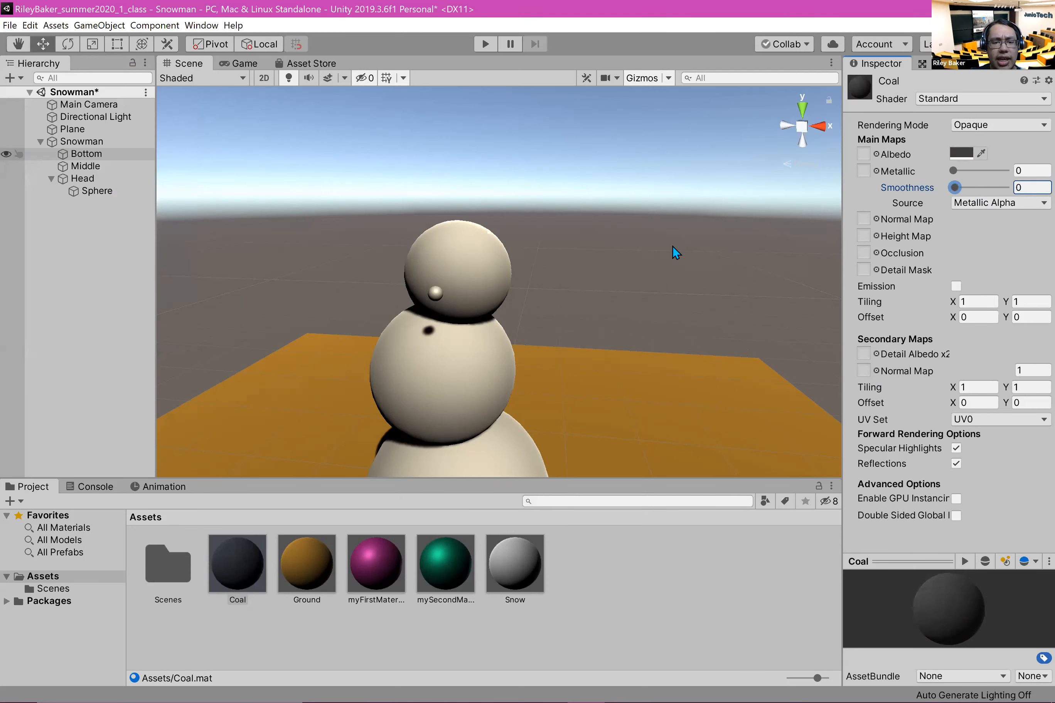
Step: Apply Coal to the Head's small child sphere and place it as an eye at about X -0.017, Y 0.13, Z -0.485
{"action": "left_click_drag", "start_coordinate": [302, 577], "coordinate": [435, 295]}
{"action": "scroll", "coordinate": [590, 318], "scroll_direction": "up", "scroll_amount": 3}
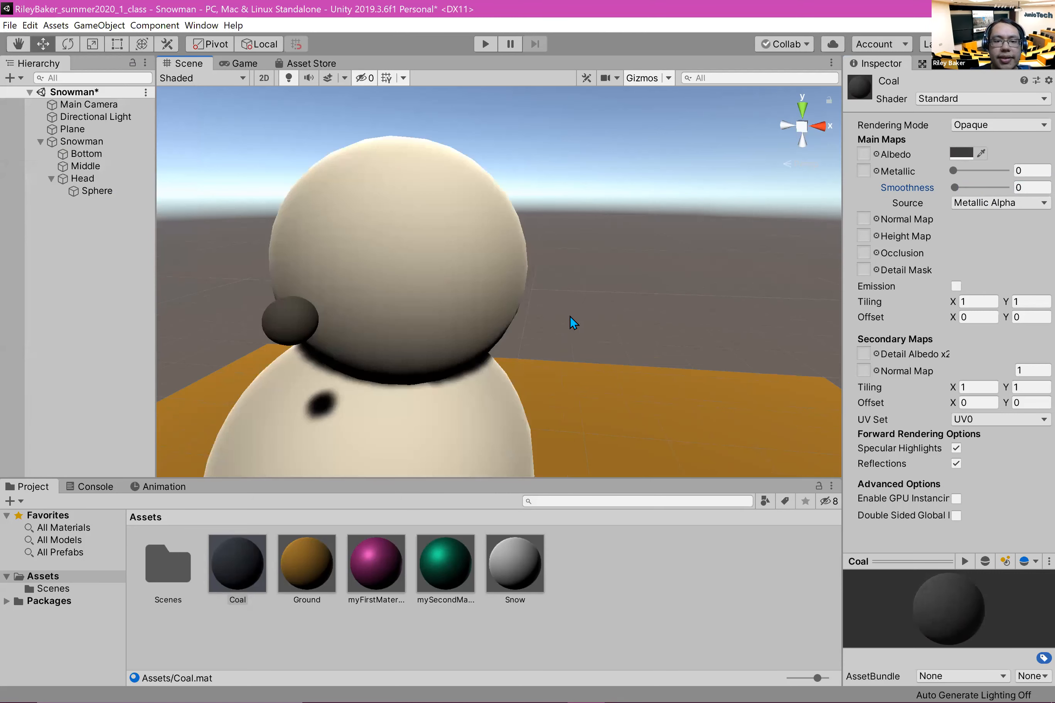
{"action": "scroll", "coordinate": [559, 299], "scroll_direction": "up", "scroll_amount": 2}
{"action": "middle_click_drag", "start_coordinate": [558, 300], "coordinate": [478, 308]}
{"action": "left_click", "coordinate": [451, 295]}
{"action": "left_click_drag", "start_coordinate": [422, 237], "coordinate": [423, 190]}
{"action": "left_click_drag", "start_coordinate": [461, 229], "coordinate": [508, 235]}
{"action": "left_click_drag", "start_coordinate": [446, 175], "coordinate": [451, 143]}
{"action": "mouse_move", "coordinate": [470, 200]}
{"action": "left_mouse_down"}
{"action": "mouse_move", "coordinate": [480, 205]}
{"action": "mouse_move", "coordinate": [473, 197]}
{"action": "left_mouse_up"}
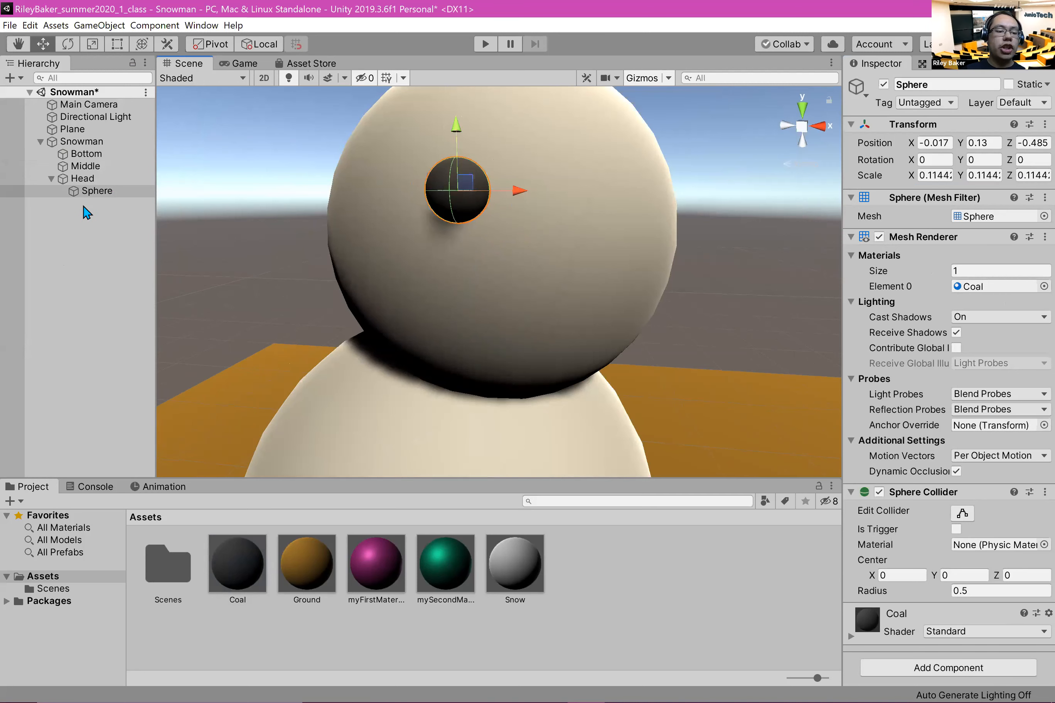
Step: Duplicate the coal eye and place the copy as the second eye at about X 0.246, Z -0.404
{"action": "right_click", "coordinate": [94, 189]}
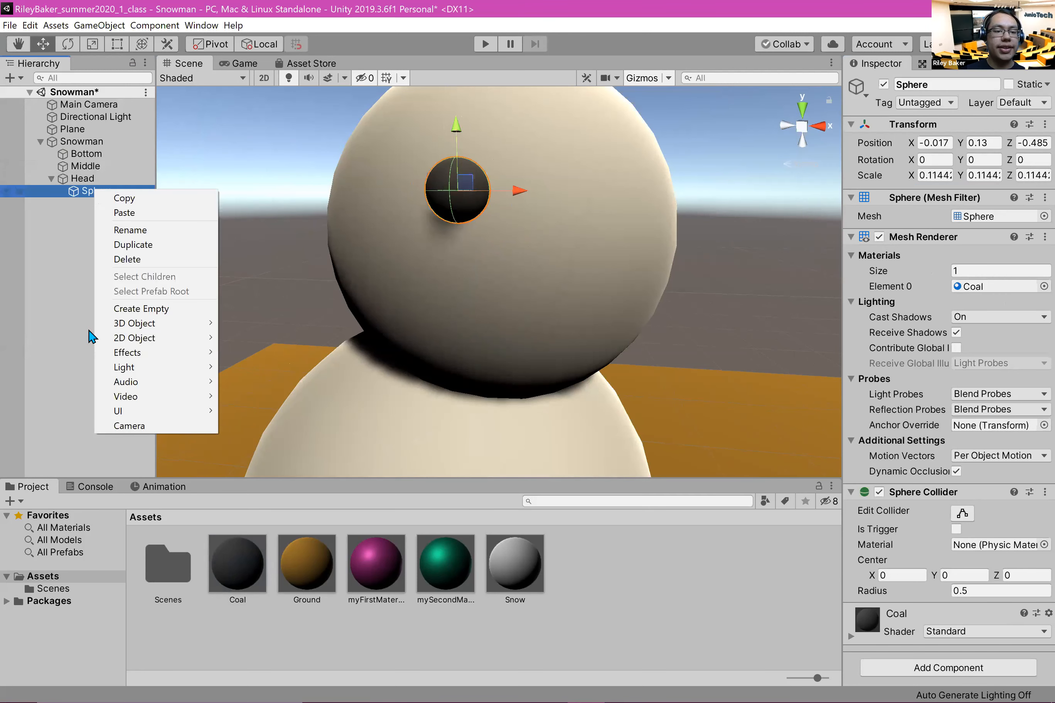
{"action": "left_click", "coordinate": [169, 244]}
{"action": "left_click_drag", "start_coordinate": [517, 208], "coordinate": [630, 223]}
{"action": "middle_click_drag", "start_coordinate": [701, 213], "coordinate": [202, 374]}
{"action": "left_click_drag", "start_coordinate": [221, 355], "coordinate": [228, 351]}
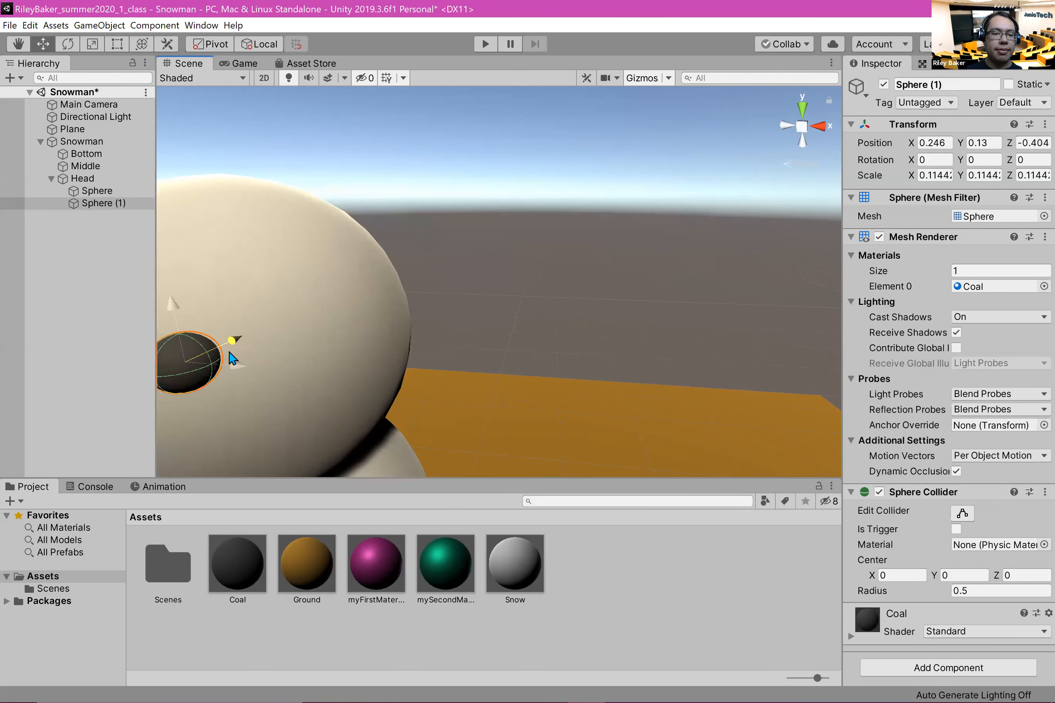
{"action": "middle_click_drag", "start_coordinate": [441, 383], "coordinate": [470, 385]}
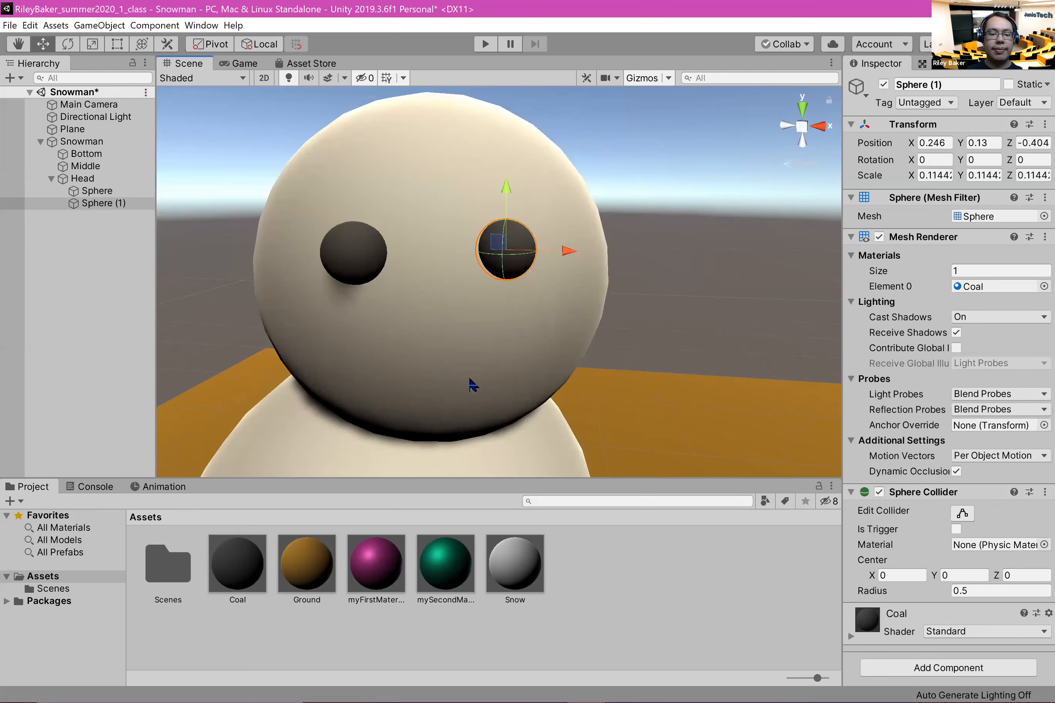
Step: Duplicate the second eye into three mouth spheres at about Y -0.092, spaced at X 0.246, 0.114 and -0.099 and seated on the face
{"action": "key", "text": "ctrl+d"}
{"action": "left_click_drag", "start_coordinate": [507, 190], "coordinate": [527, 268]}
{"action": "key", "text": "ctrl+d"}
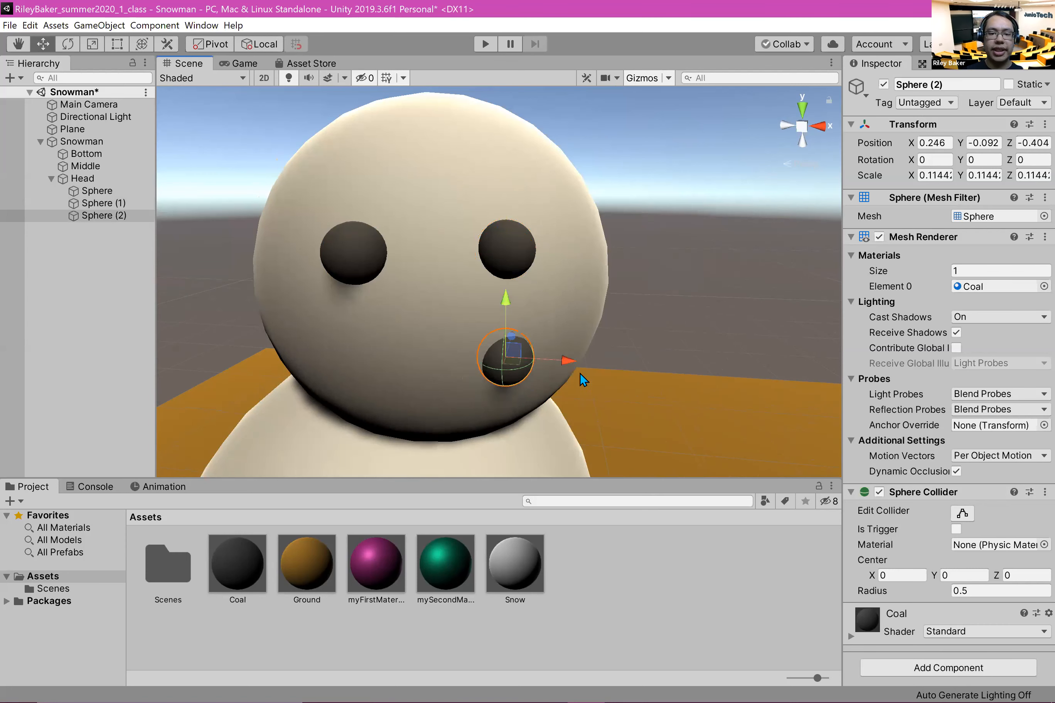
{"action": "left_click_drag", "start_coordinate": [522, 362], "coordinate": [428, 365]}
{"action": "key", "text": "ctrl+d"}
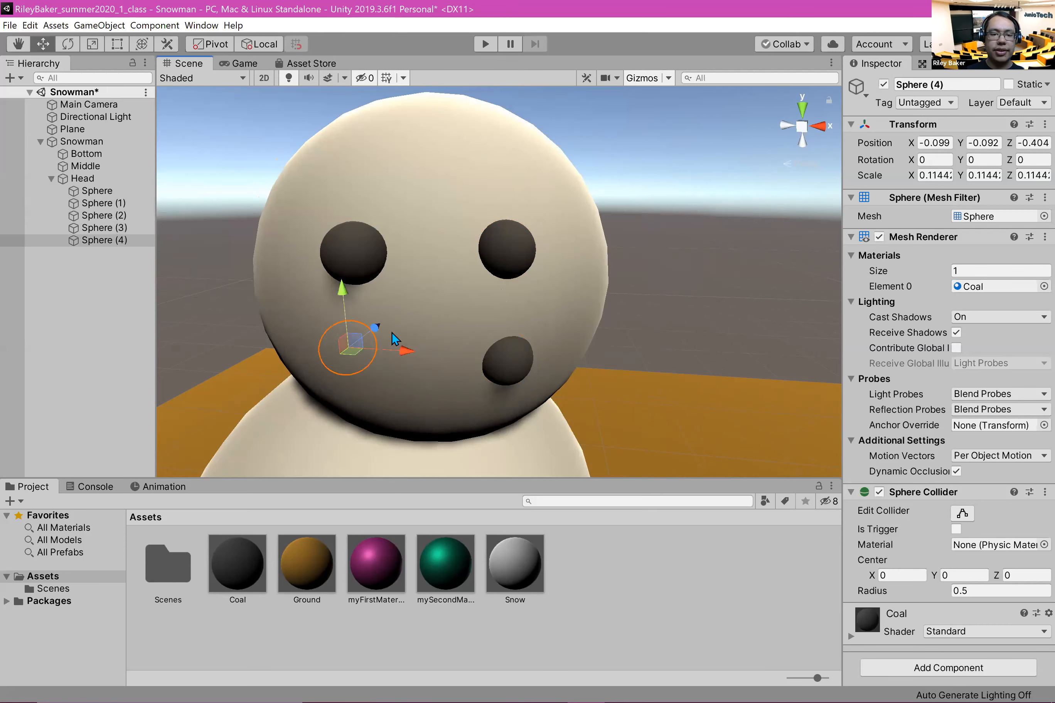
{"action": "left_click_drag", "start_coordinate": [381, 320], "coordinate": [378, 328]}
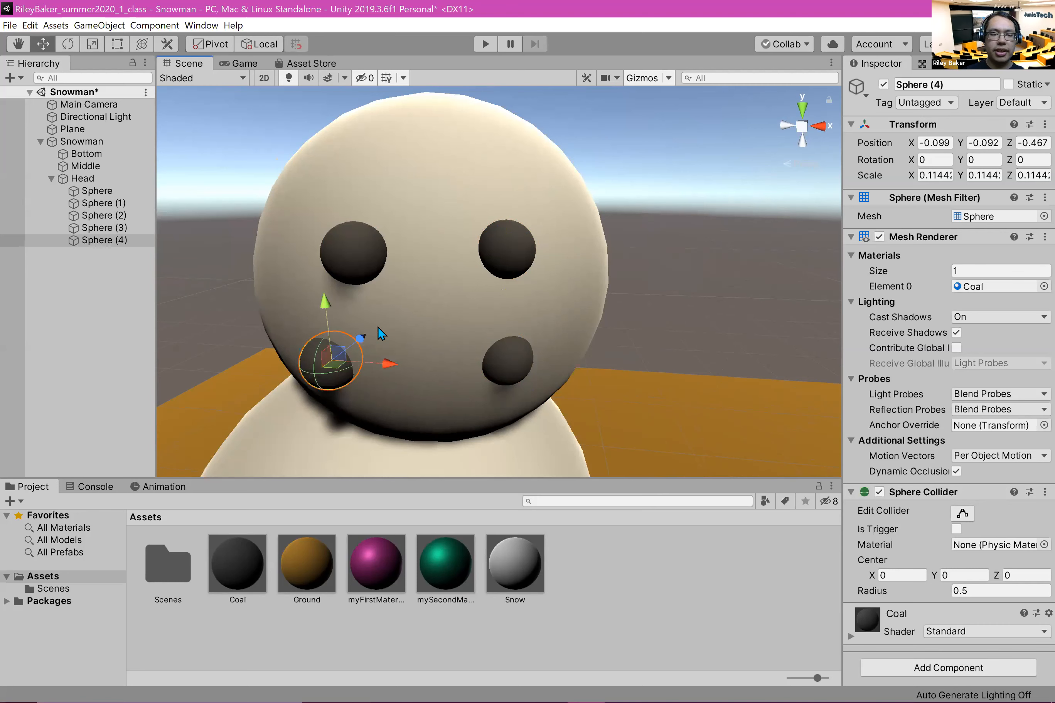
{"action": "left_click", "coordinate": [102, 228]}
{"action": "mouse_move", "coordinate": [467, 330]}
{"action": "left_mouse_down"}
{"action": "mouse_move", "coordinate": [442, 351]}
{"action": "mouse_move", "coordinate": [466, 337]}
{"action": "left_mouse_up"}
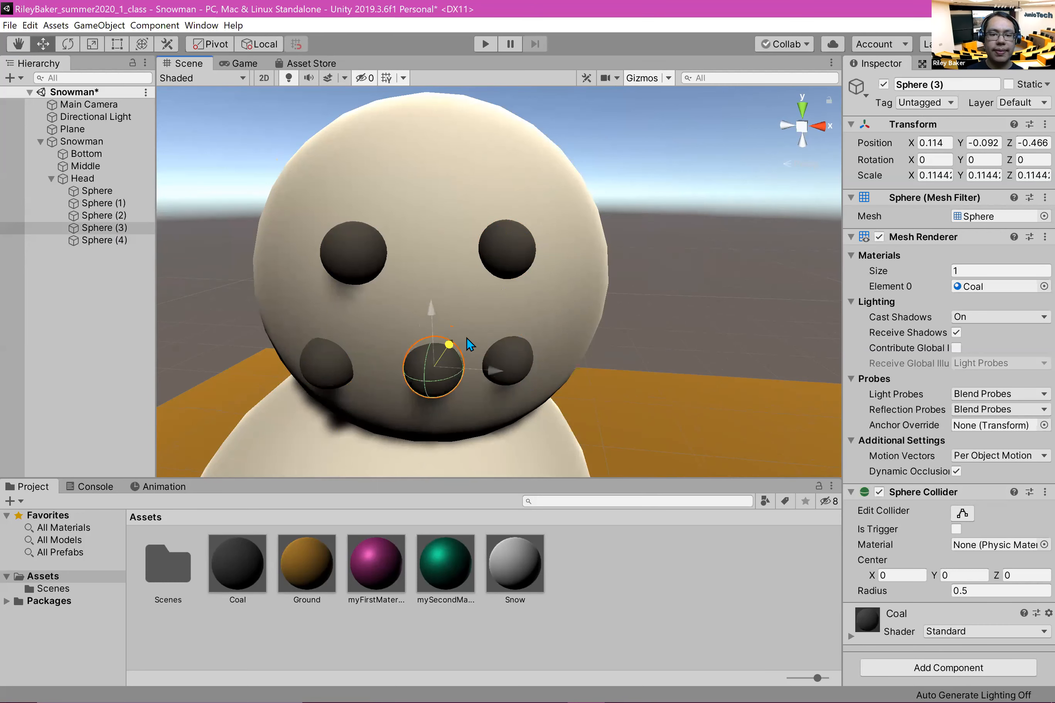
Step: Shrink Sphere (4), the mouth sphere at X -0.099, uniformly to a scale of about 0.0835
{"action": "left_click", "coordinate": [330, 362]}
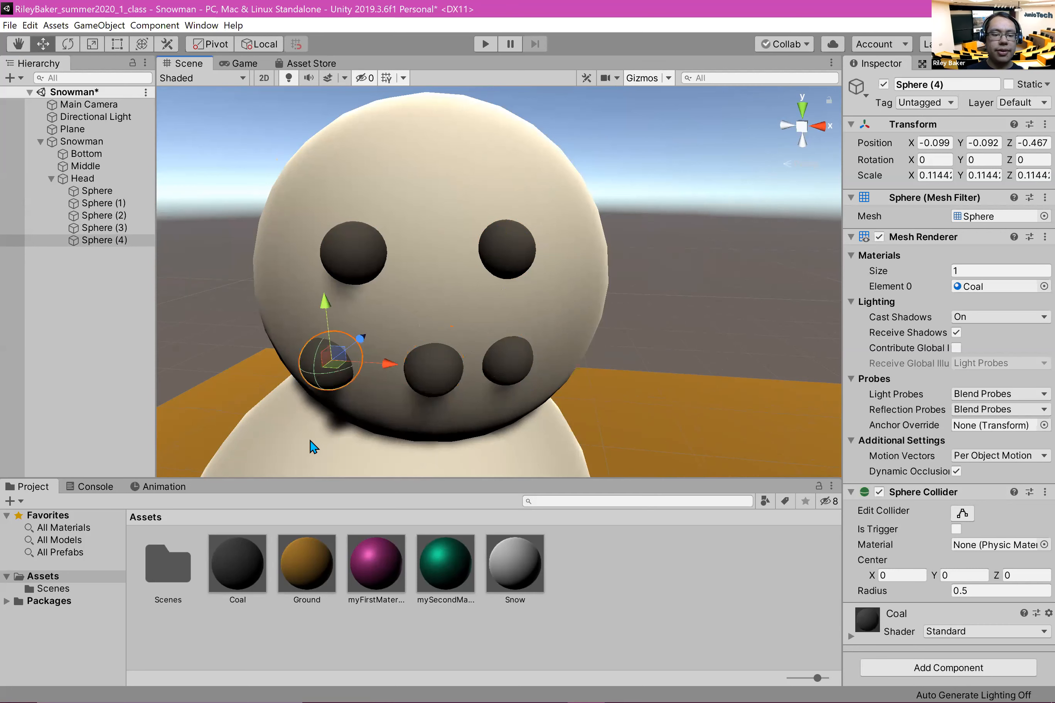
{"action": "left_click", "coordinate": [92, 44]}
{"action": "left_click_drag", "start_coordinate": [328, 361], "coordinate": [316, 367]}
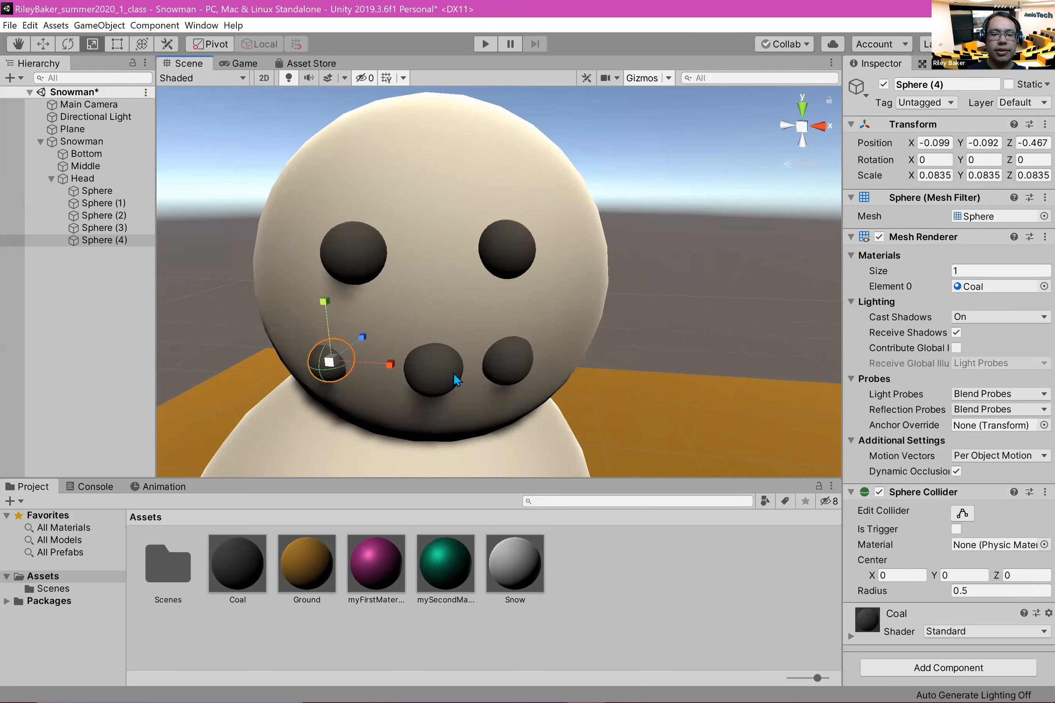
Step: Delete the two larger mouth spheres, Sphere (3) and Sphere (2)
{"action": "left_click", "coordinate": [454, 373]}
{"action": "key", "text": "Delete"}
{"action": "left_click", "coordinate": [502, 365]}
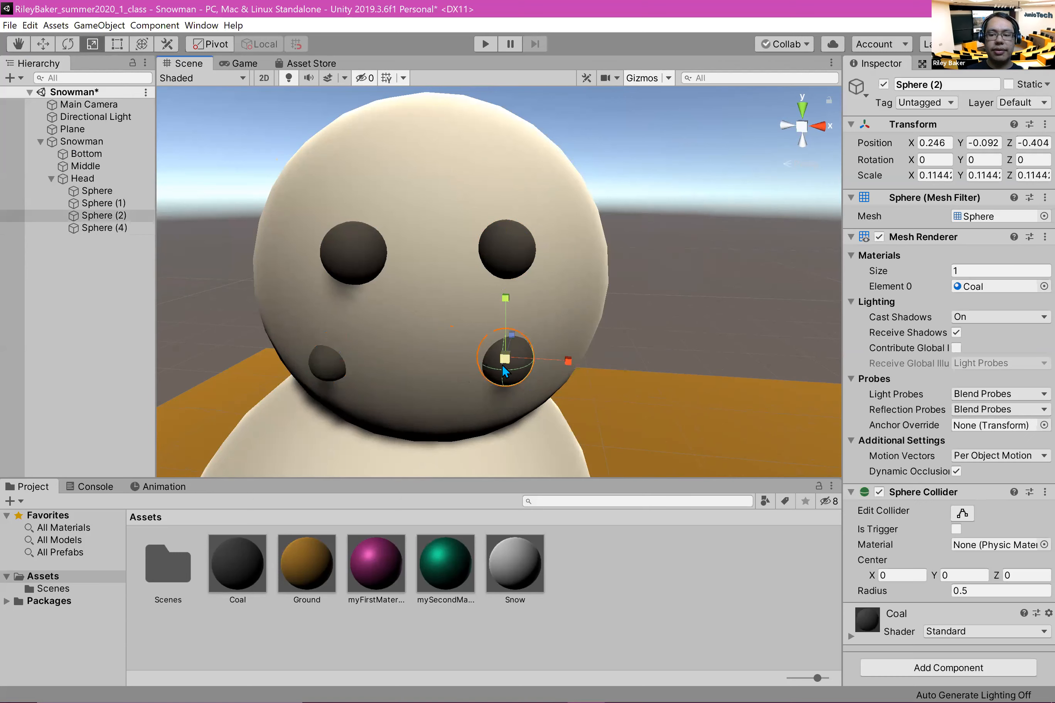
{"action": "key", "text": "Delete"}
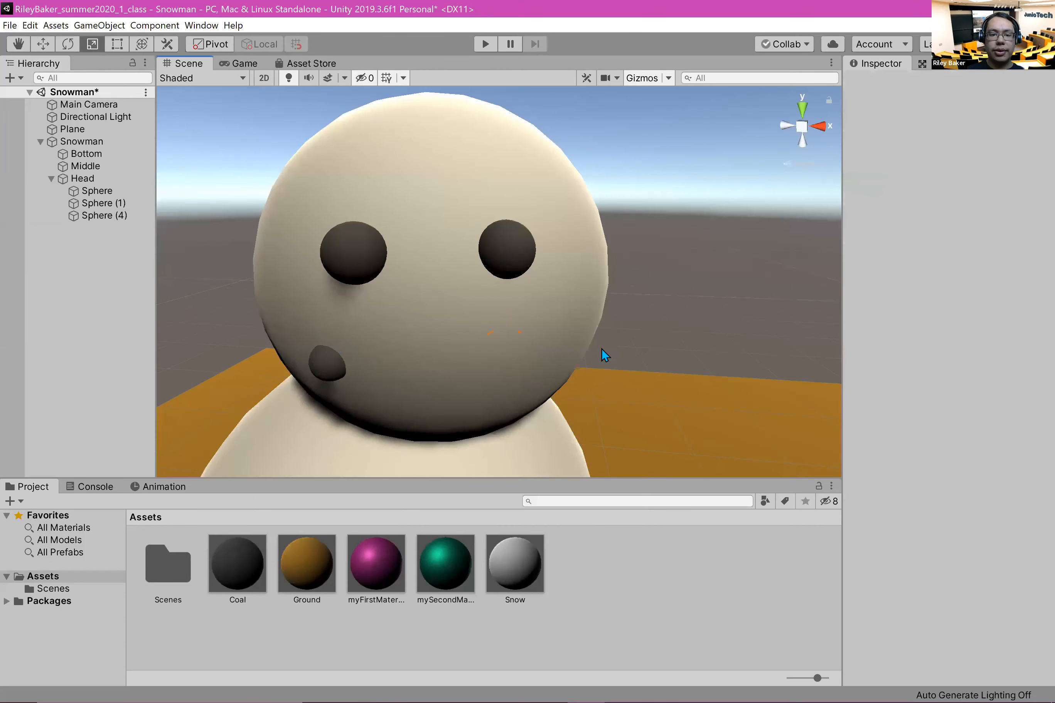
Step: Duplicate the small mouth sphere into three more at about Y -0.141, spreading them across the lower face from X 0.009 to X 0.256
{"action": "left_click", "coordinate": [320, 375]}
{"action": "key", "text": "ctrl+d"}
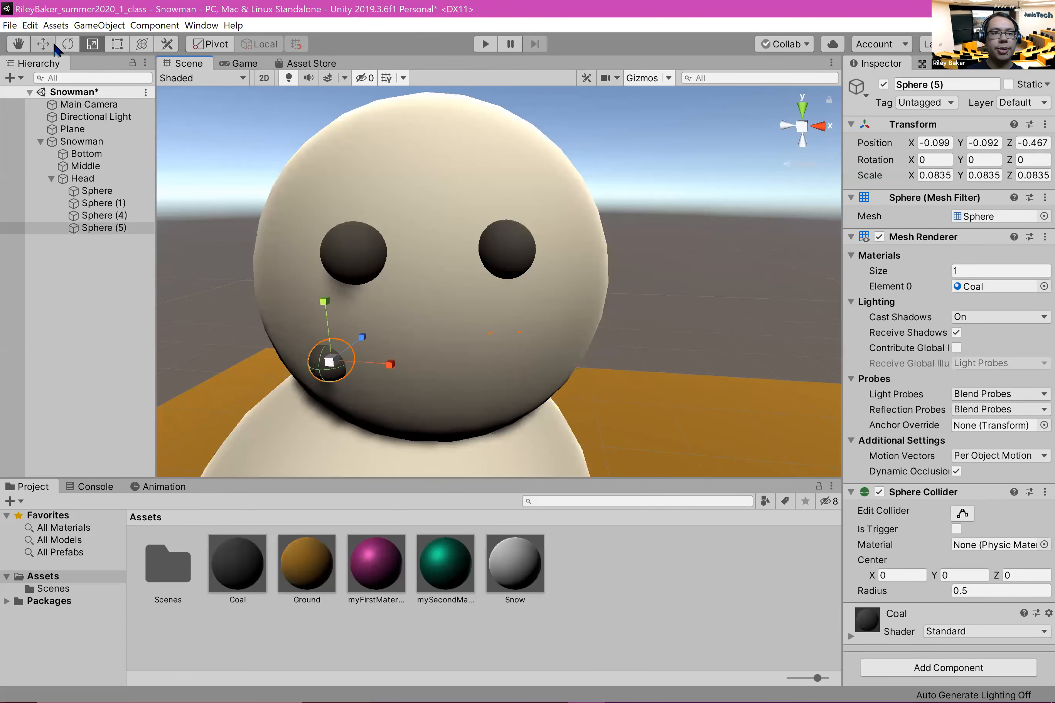
{"action": "key", "text": "w"}
{"action": "left_click_drag", "start_coordinate": [378, 362], "coordinate": [418, 369]}
{"action": "left_click_drag", "start_coordinate": [381, 311], "coordinate": [386, 325]}
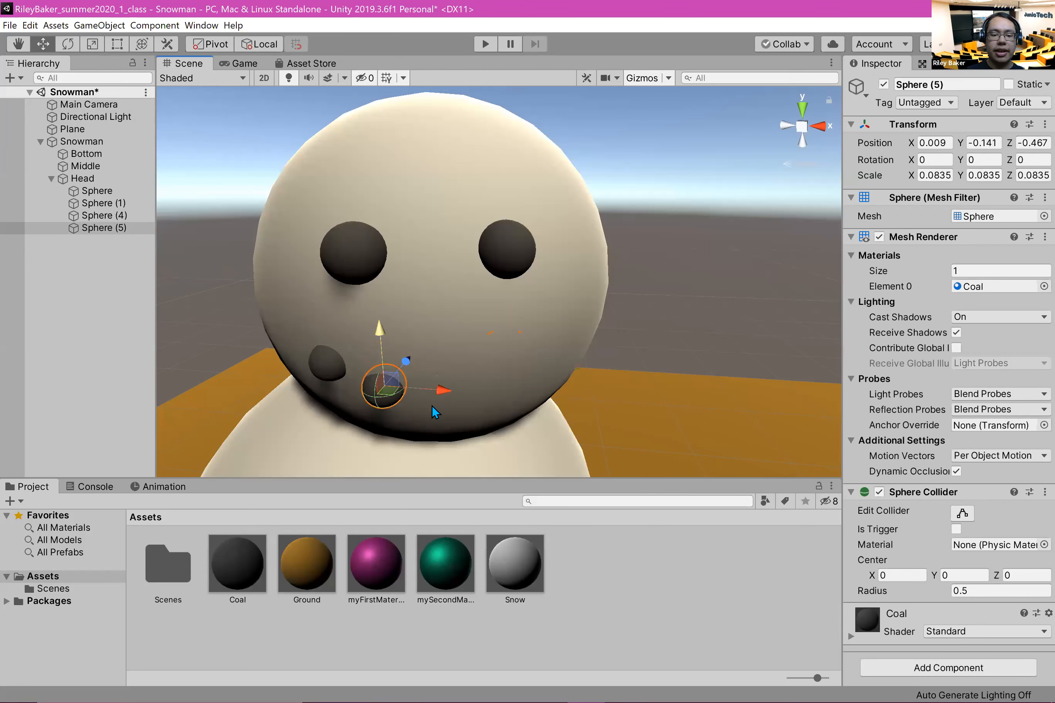
{"action": "key", "text": "ctrl+d"}
{"action": "left_click_drag", "start_coordinate": [439, 390], "coordinate": [562, 400]}
{"action": "key", "text": "ctrl+d"}
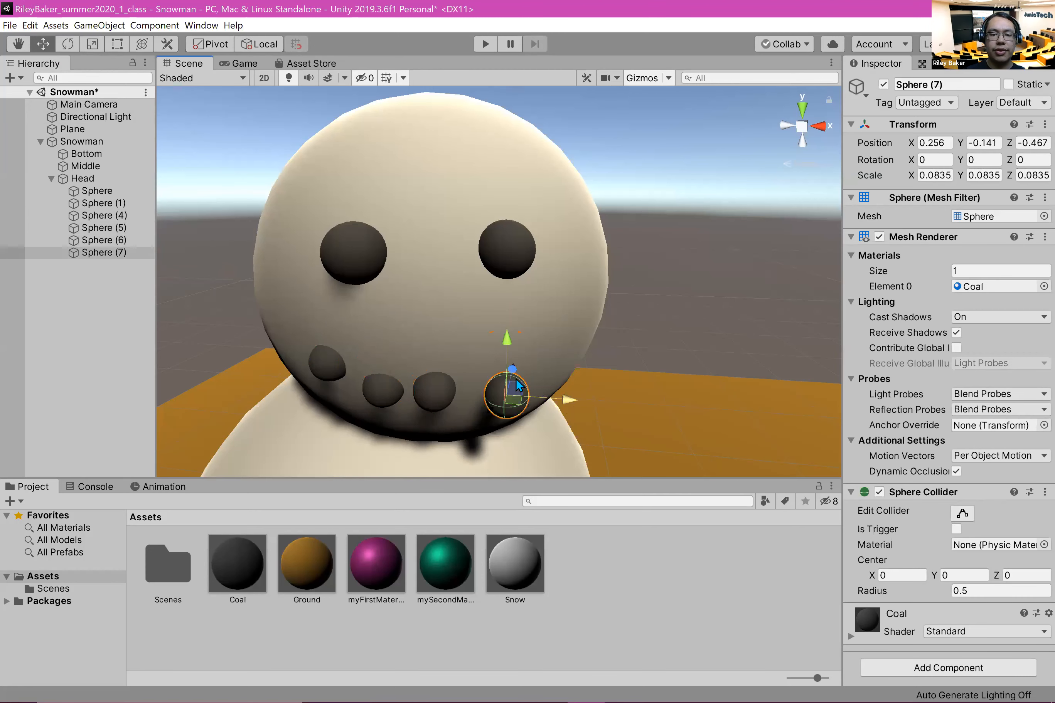
Step: Duplicate Sphere (7) as the mouth's end piece at about X 0.321, Y -0.05, Z -0.385, and shift Sphere (7) slightly toward the mouth's centre
{"action": "key", "text": "ctrl+d"}
{"action": "left_click_drag", "start_coordinate": [508, 338], "coordinate": [509, 295]}
{"action": "left_click", "coordinate": [518, 400]}
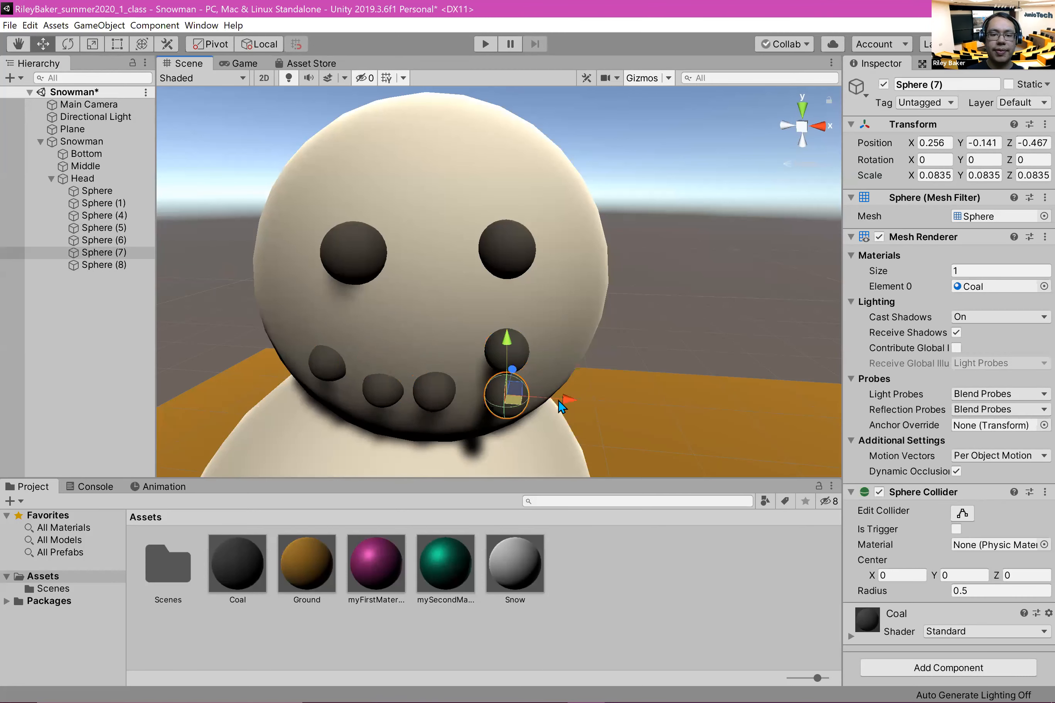
{"action": "left_click_drag", "start_coordinate": [560, 403], "coordinate": [548, 406]}
{"action": "left_click", "coordinate": [506, 350]}
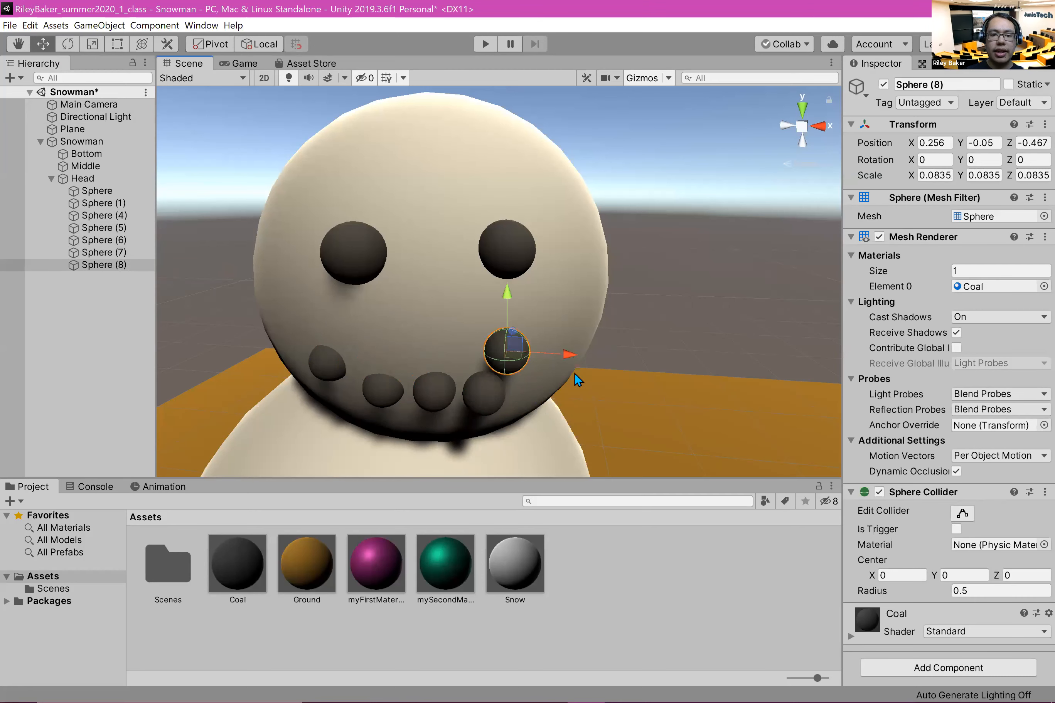
{"action": "left_click_drag", "start_coordinate": [612, 357], "coordinate": [610, 360]}
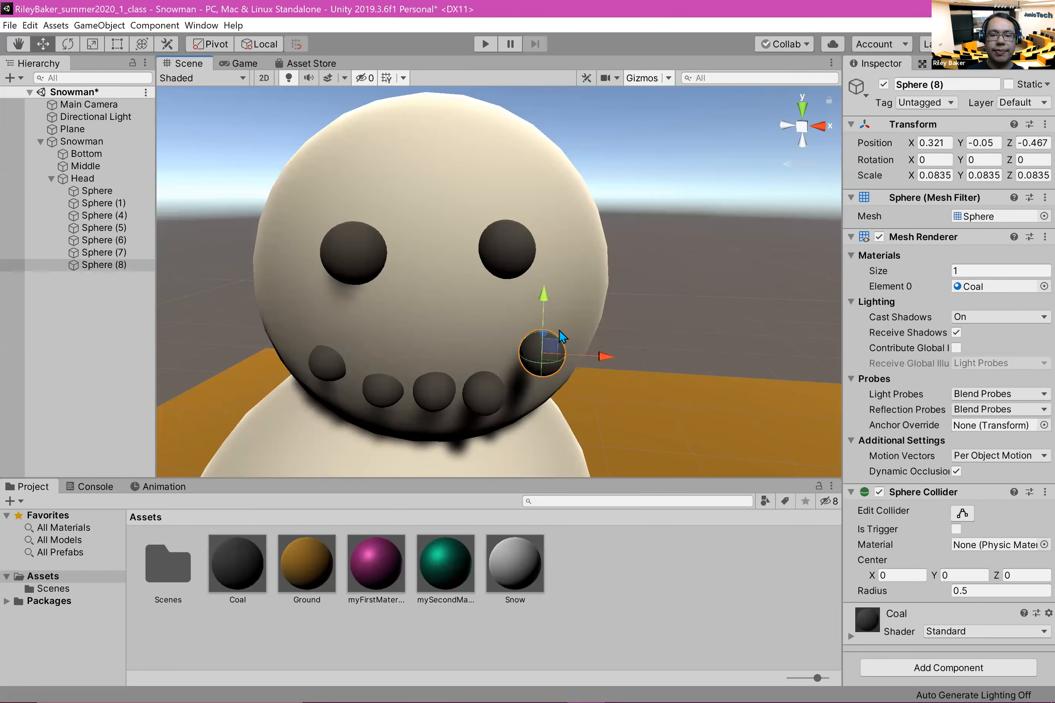
{"action": "left_click_drag", "start_coordinate": [550, 331], "coordinate": [571, 324]}
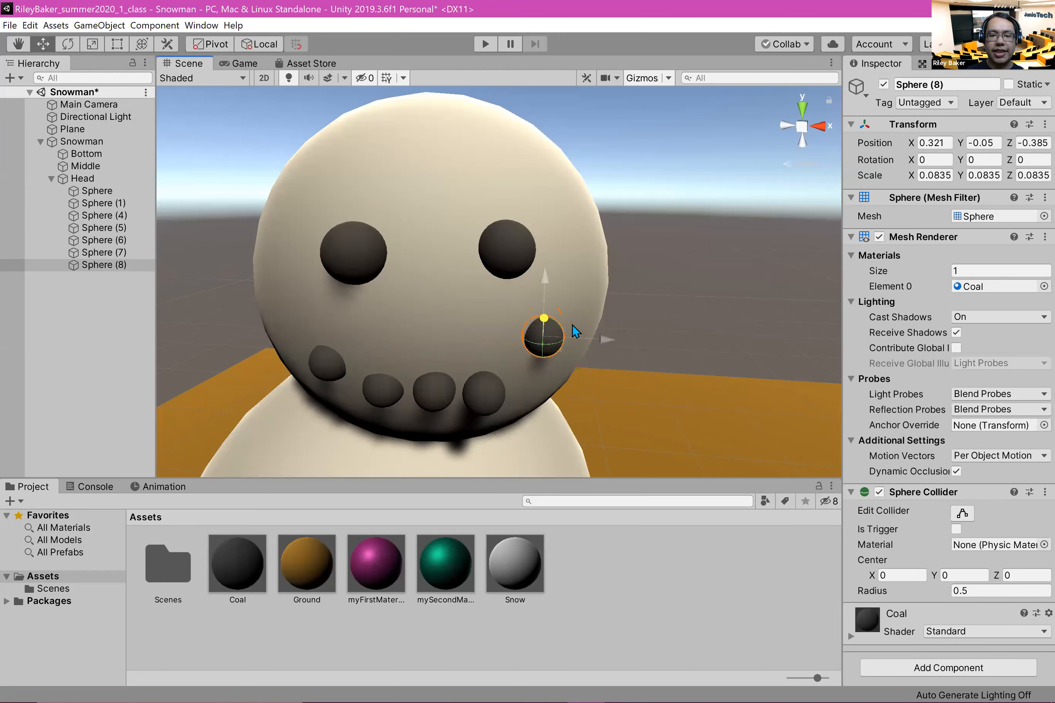
Step: Sink Sphere (7) into the head to about Z -0.406 and Sphere (6) to about X 0.121, Z -0.426
{"action": "left_click", "coordinate": [490, 391]}
{"action": "left_click", "coordinate": [483, 392]}
{"action": "left_click_drag", "start_coordinate": [496, 364], "coordinate": [476, 355]}
{"action": "left_click", "coordinate": [436, 390]}
{"action": "left_click_drag", "start_coordinate": [527, 388], "coordinate": [518, 392]}
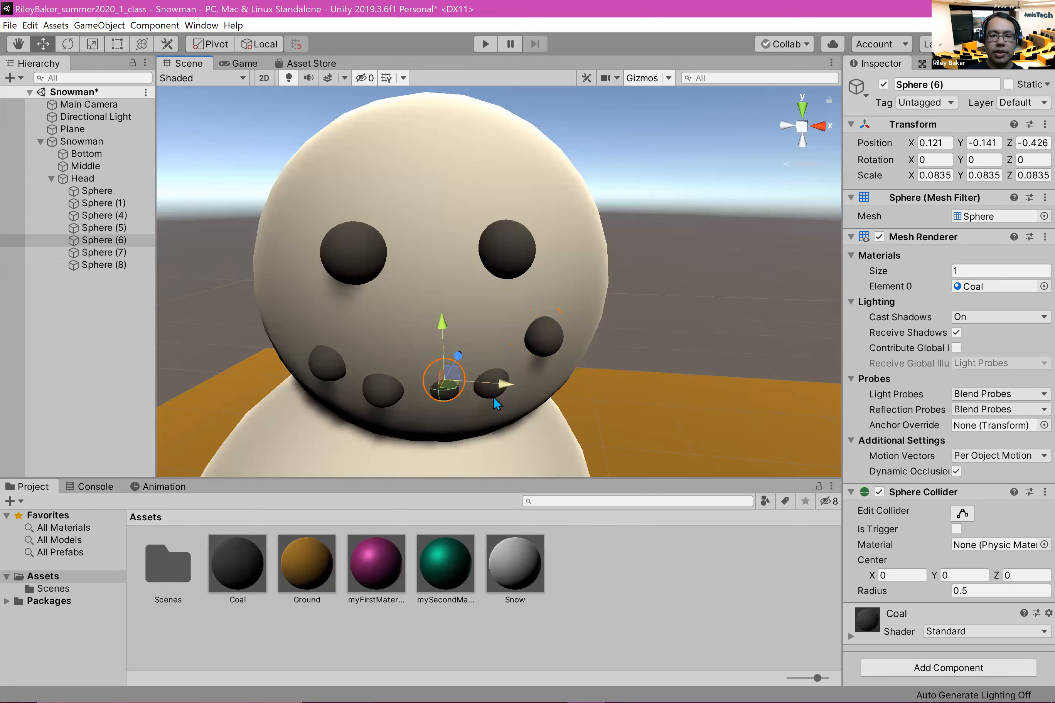
Step: Push Sphere (8) slightly deeper into the face and move Sphere (7) to about X 0.232, Y -0.097 to curve the smile
{"action": "left_click", "coordinate": [489, 386]}
{"action": "left_click", "coordinate": [536, 341]}
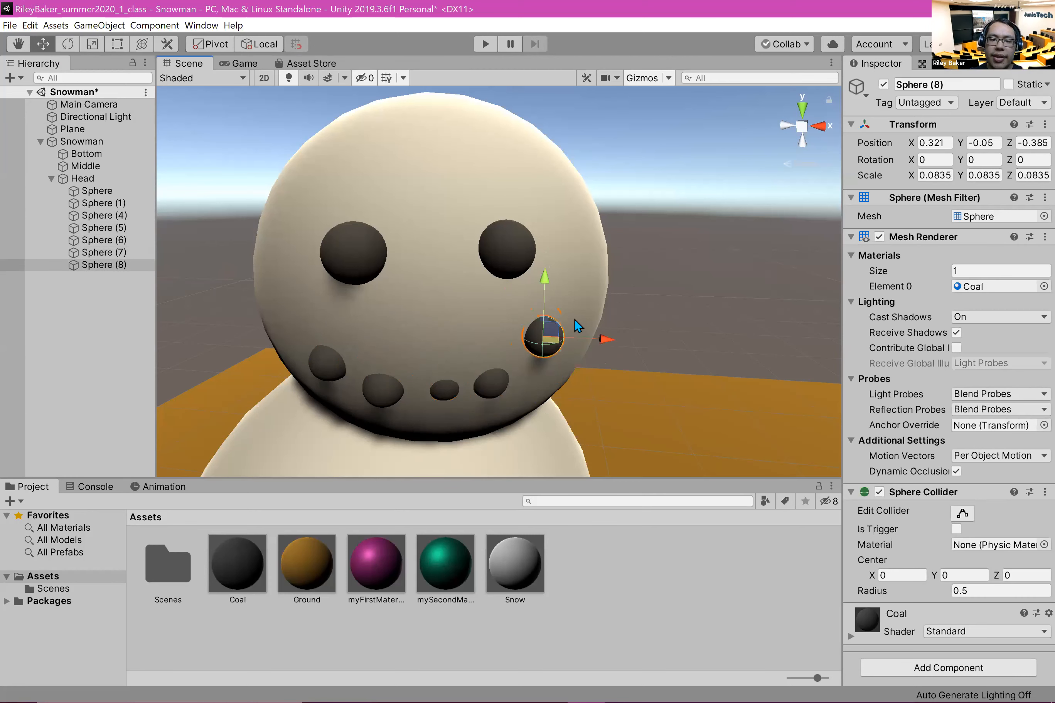
{"action": "left_click_drag", "start_coordinate": [551, 324], "coordinate": [550, 321]}
{"action": "left_click", "coordinate": [490, 384]}
{"action": "left_click_drag", "start_coordinate": [494, 321], "coordinate": [494, 306]}
{"action": "left_click_drag", "start_coordinate": [553, 363], "coordinate": [559, 362]}
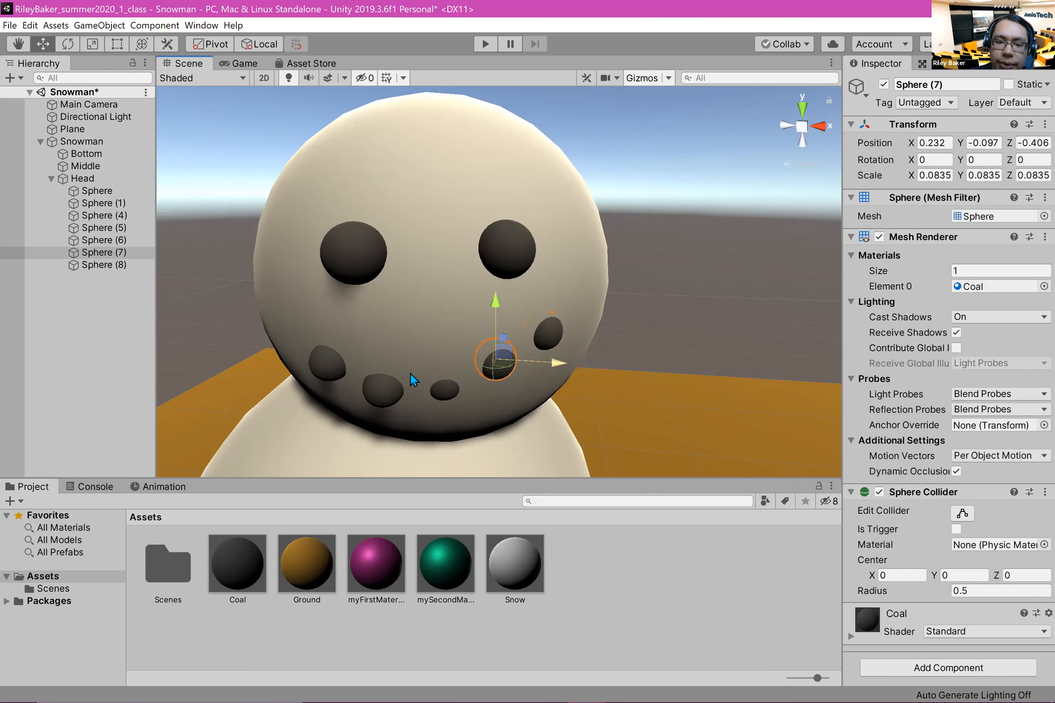
Step: Raise Sphere (4) to about Y -0.076 and sink it deeper into the face, then bring Sphere (6) further out
{"action": "left_click", "coordinate": [384, 395]}
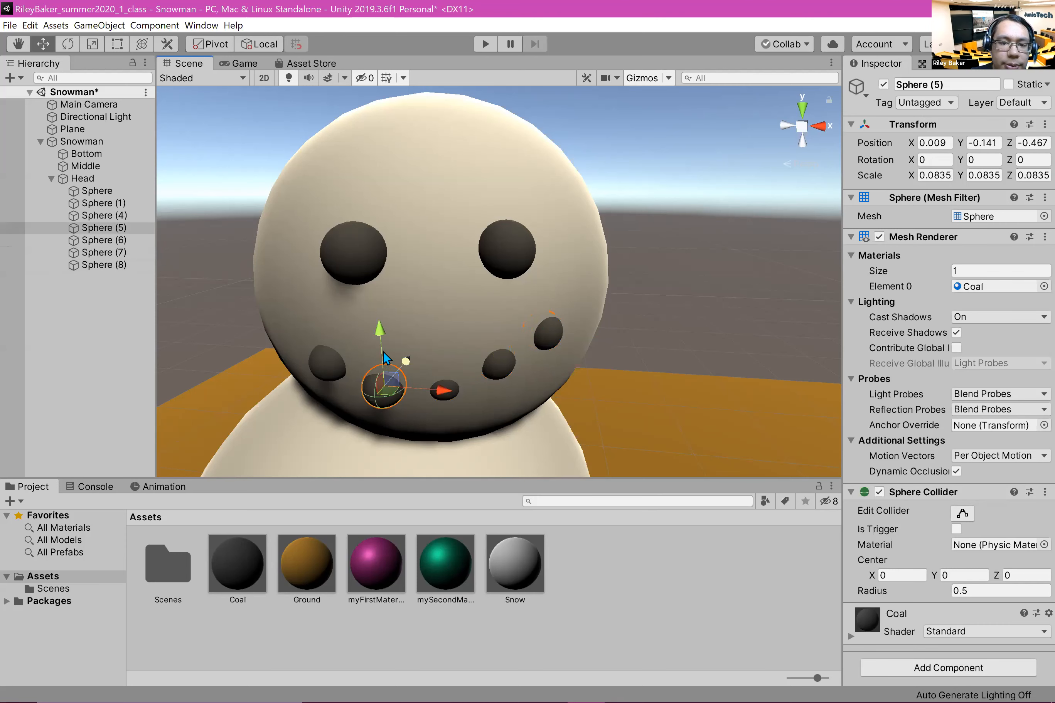
{"action": "left_click_drag", "start_coordinate": [384, 337], "coordinate": [384, 336]}
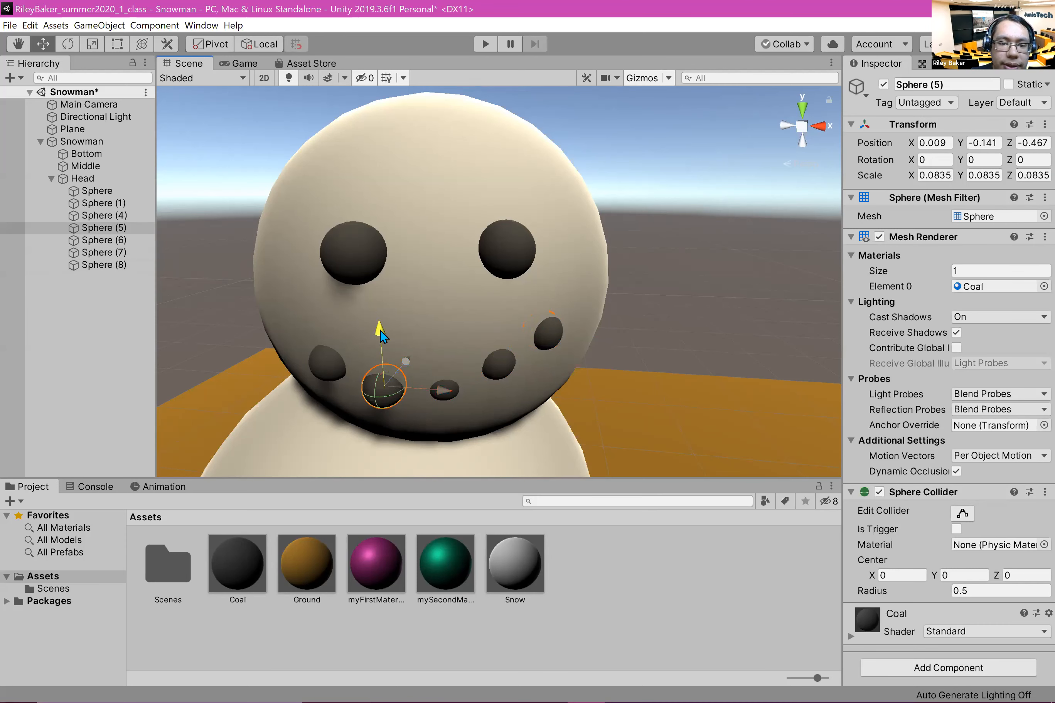
{"action": "left_click", "coordinate": [334, 369]}
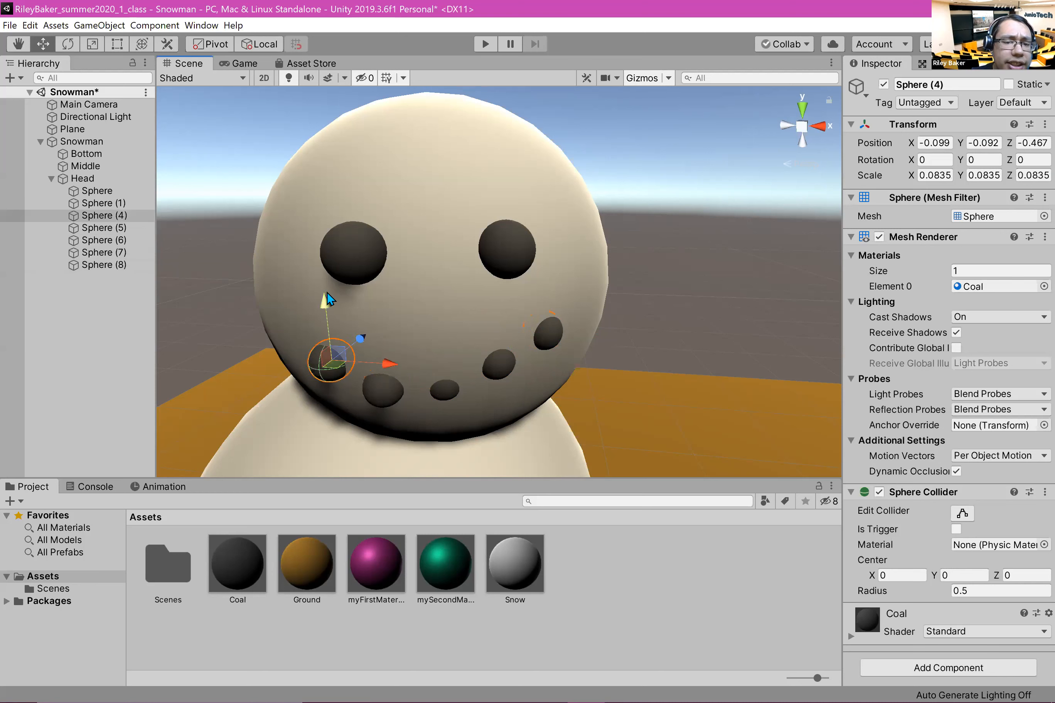
{"action": "left_click_drag", "start_coordinate": [328, 291], "coordinate": [328, 285]}
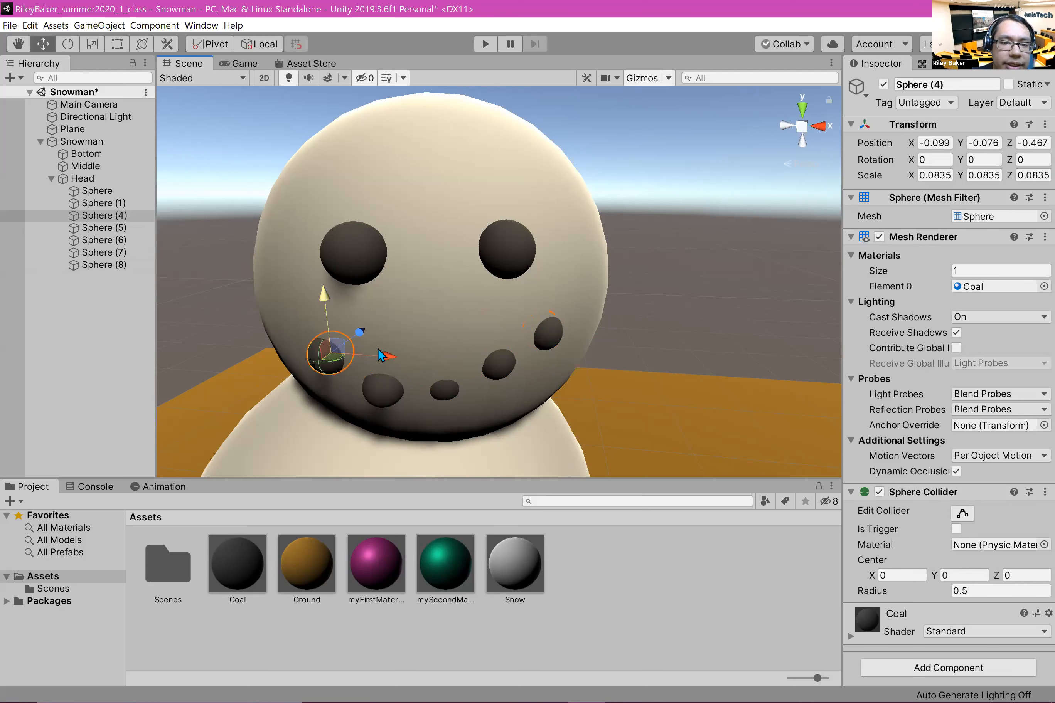
{"action": "left_click_drag", "start_coordinate": [373, 336], "coordinate": [369, 335]}
{"action": "left_click", "coordinate": [445, 394]}
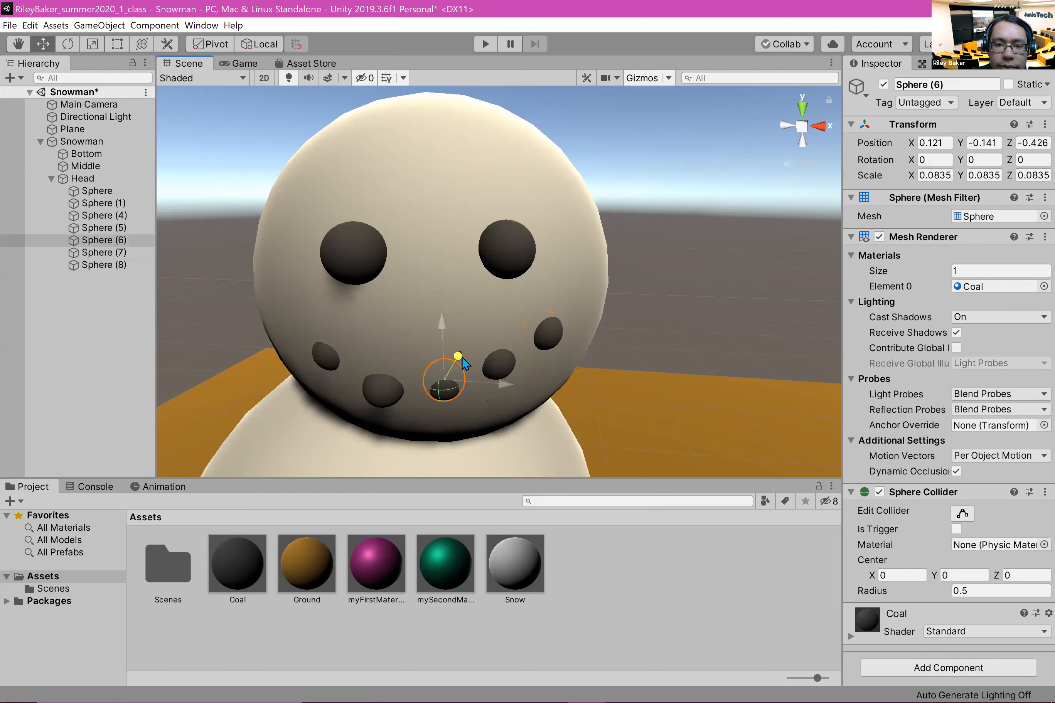
{"action": "left_click_drag", "start_coordinate": [461, 357], "coordinate": [456, 357]}
Step: Push the coal eye named Sphere slightly deeper into the head
{"action": "left_click", "coordinate": [320, 259]}
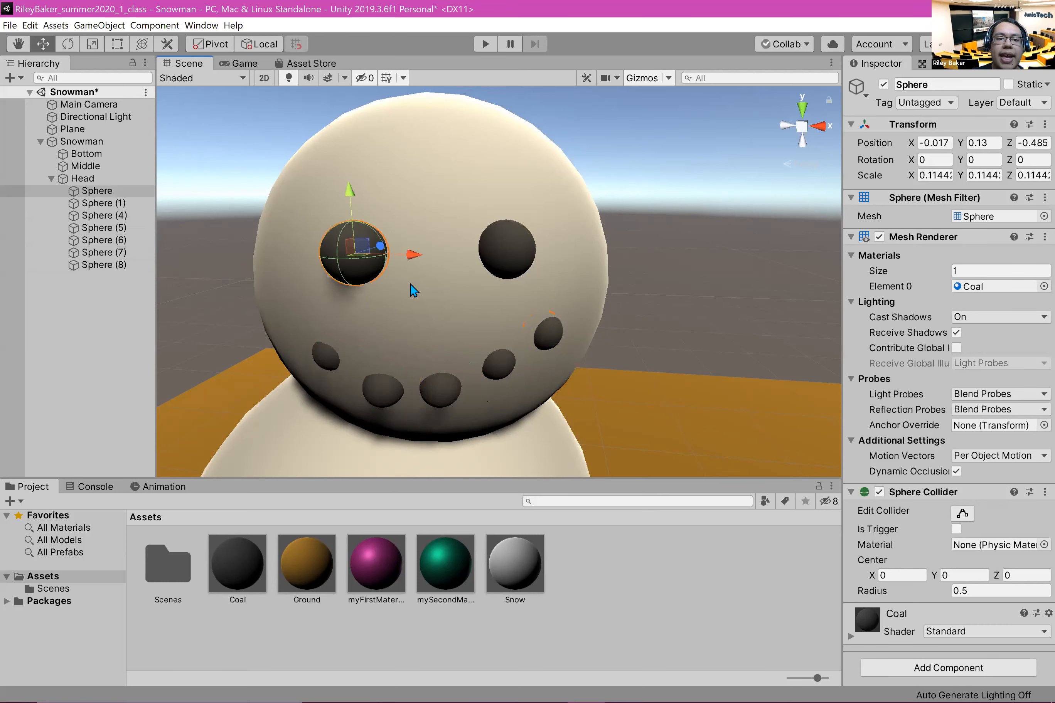
{"action": "mouse_move", "coordinate": [395, 246]}
{"action": "left_mouse_down"}
{"action": "mouse_move", "coordinate": [383, 247]}
{"action": "mouse_move", "coordinate": [410, 245]}
{"action": "mouse_move", "coordinate": [384, 245]}
{"action": "mouse_move", "coordinate": [403, 263]}
{"action": "mouse_move", "coordinate": [399, 245]}
{"action": "left_mouse_up"}
{"action": "left_click", "coordinate": [507, 268]}
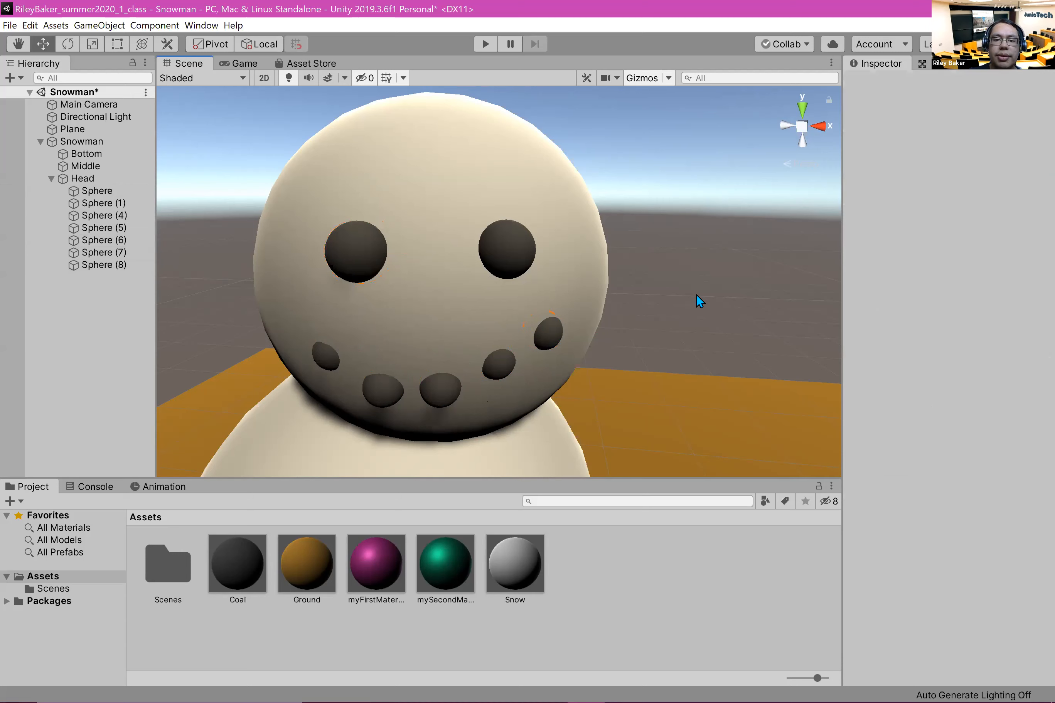
{"action": "scroll", "coordinate": [696, 294], "scroll_direction": "down", "scroll_amount": 10}
{"action": "middle_click_drag", "start_coordinate": [645, 365], "coordinate": [648, 313]}
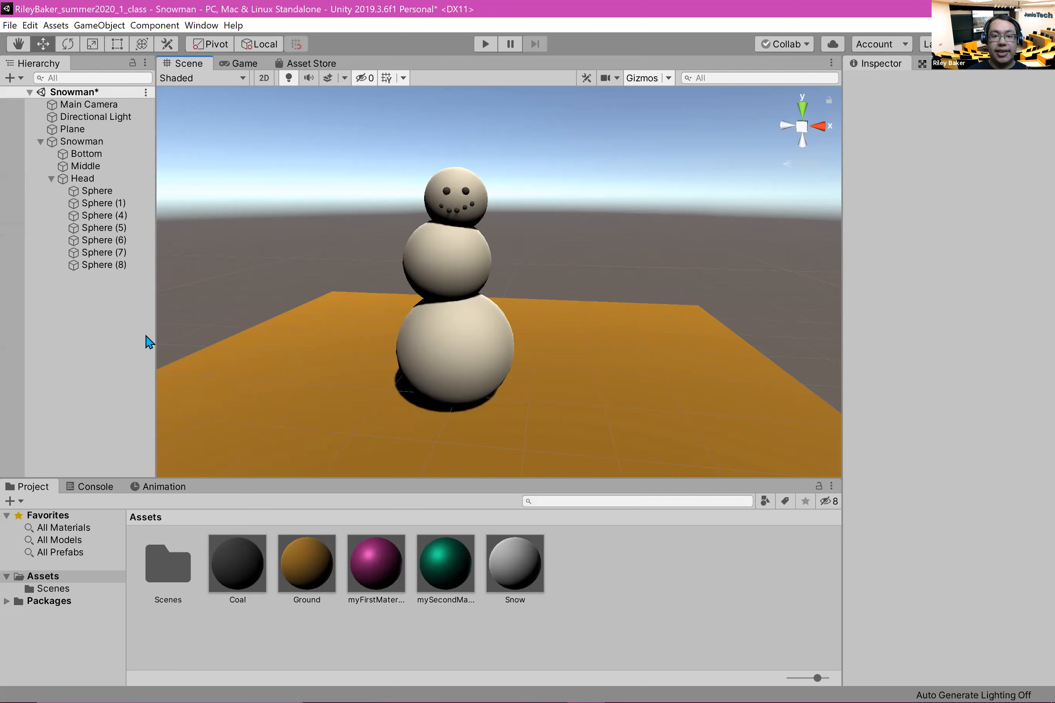
Step: Collapse the Head's children in the hierarchy, select the Snowman parent and save the scene
{"action": "left_click", "coordinate": [52, 179]}
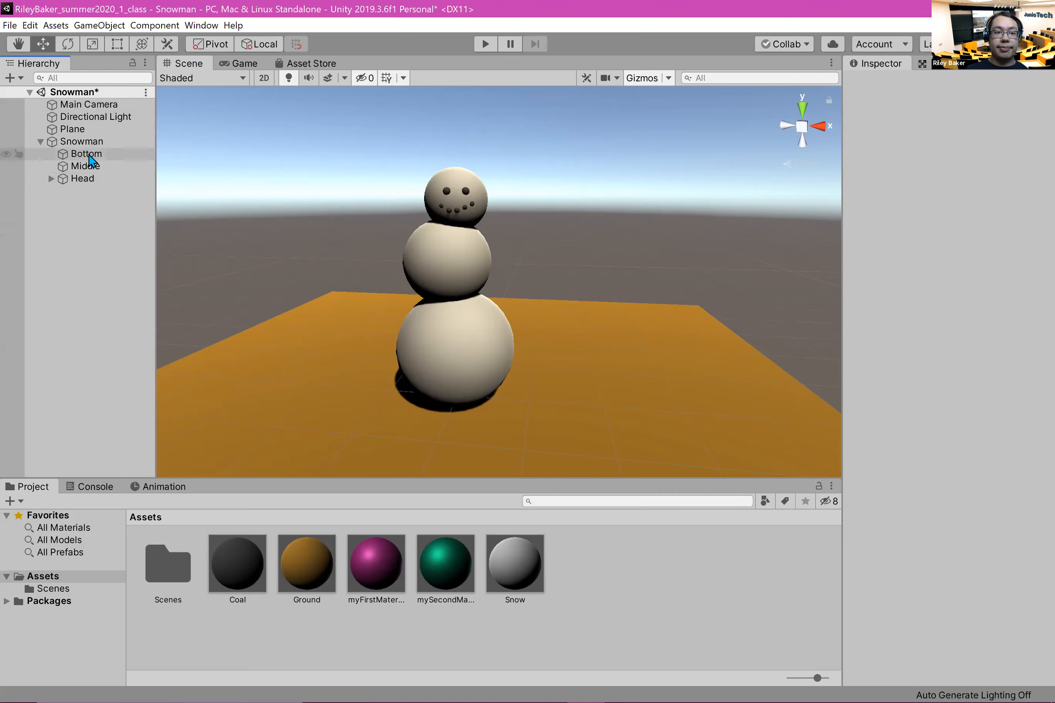
{"action": "left_click", "coordinate": [109, 142]}
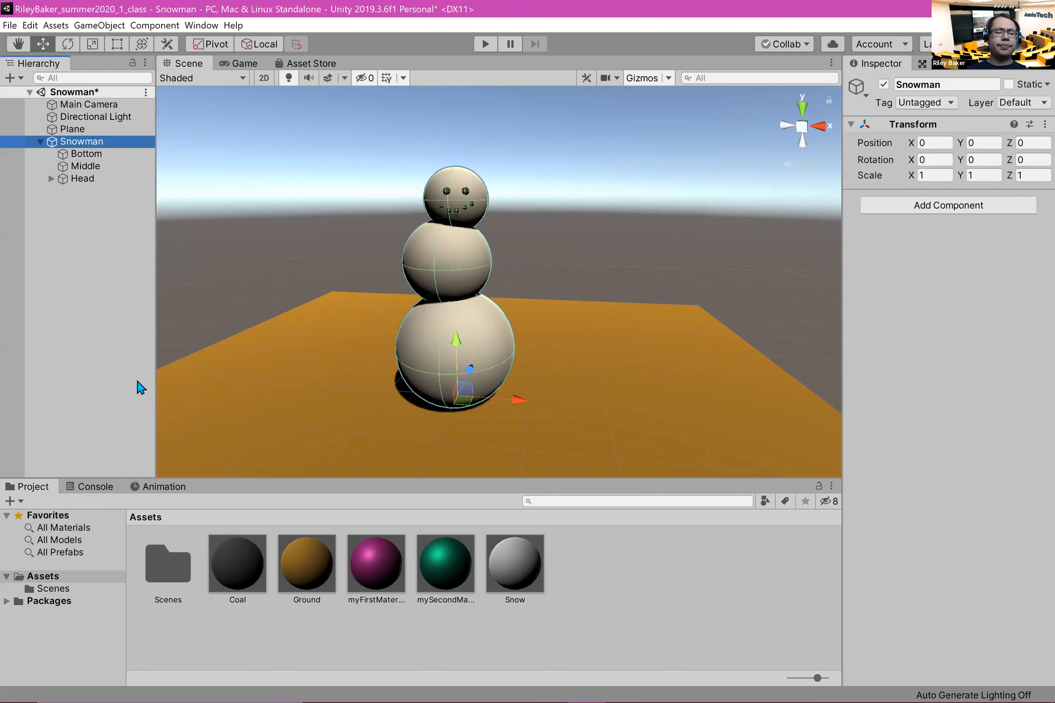
{"action": "left_click", "coordinate": [10, 25]}
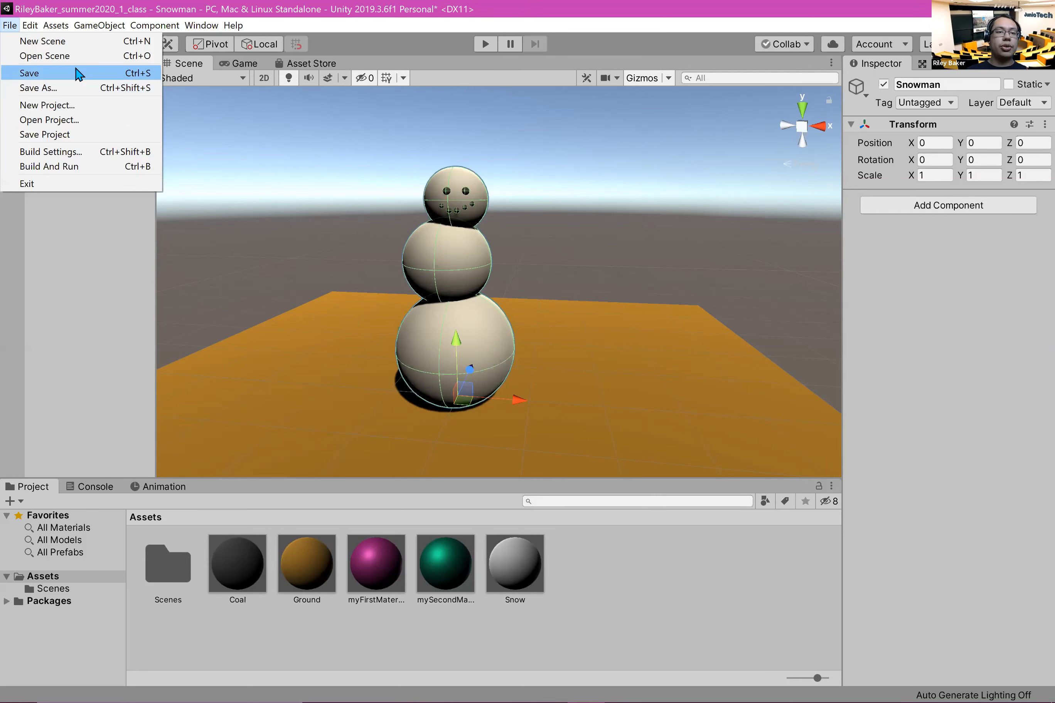
{"action": "left_click", "coordinate": [74, 73]}
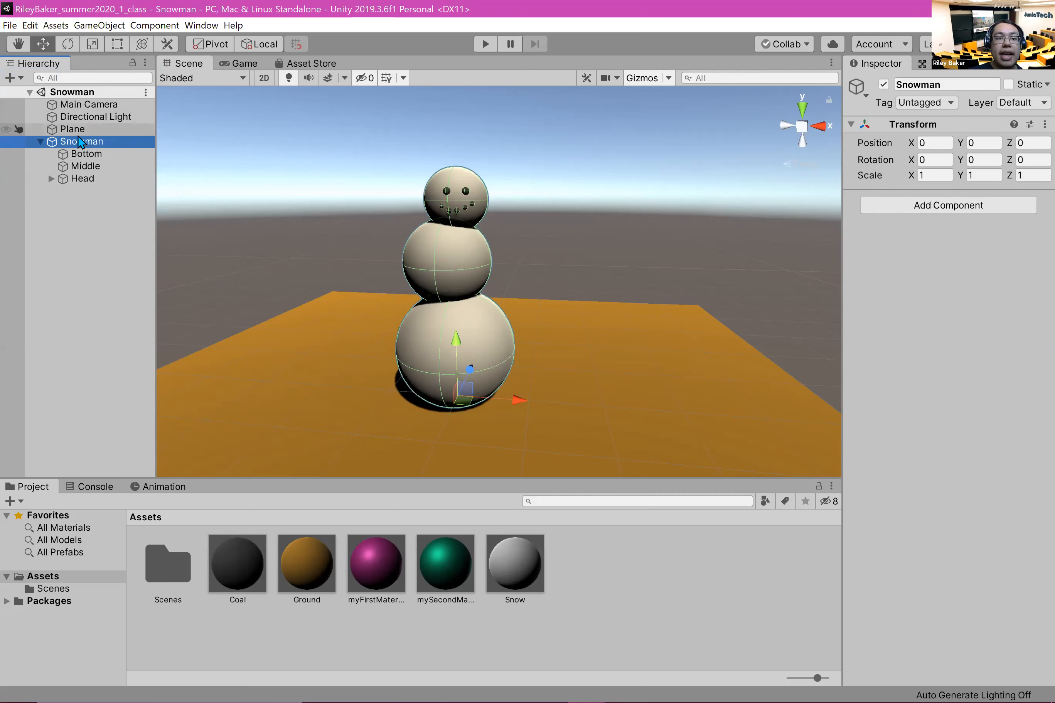
Step: Try moving the whole Snowman across the plane by its parent object and undo the move
{"action": "right_click", "coordinate": [45, 295]}
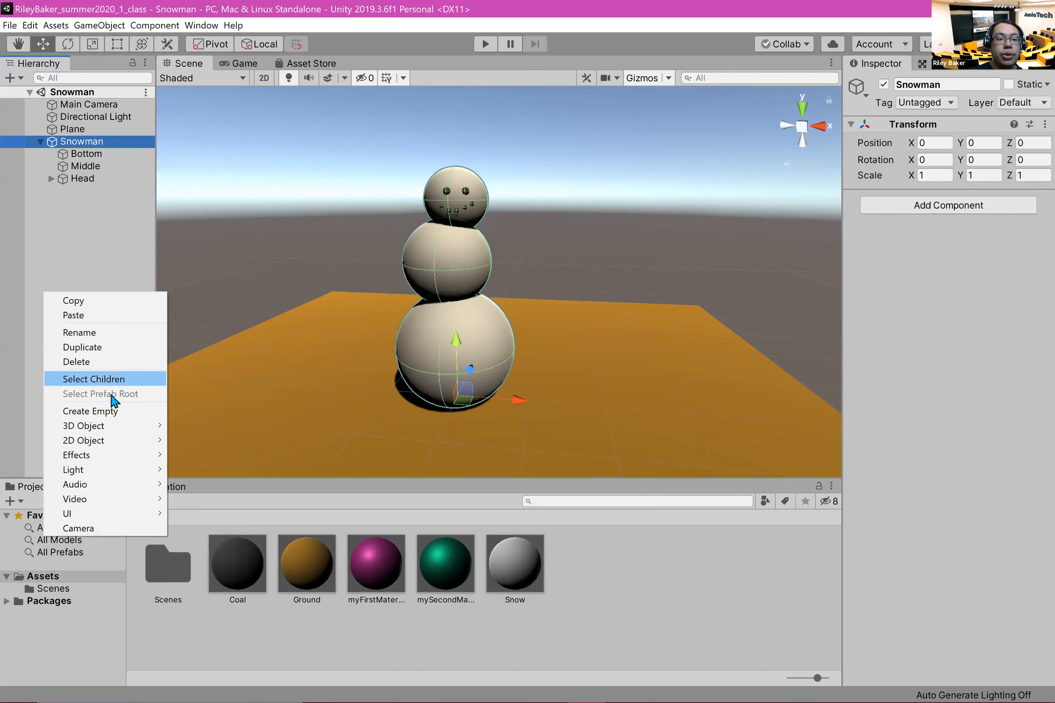
{"action": "left_click", "coordinate": [64, 259]}
{"action": "left_click", "coordinate": [80, 142]}
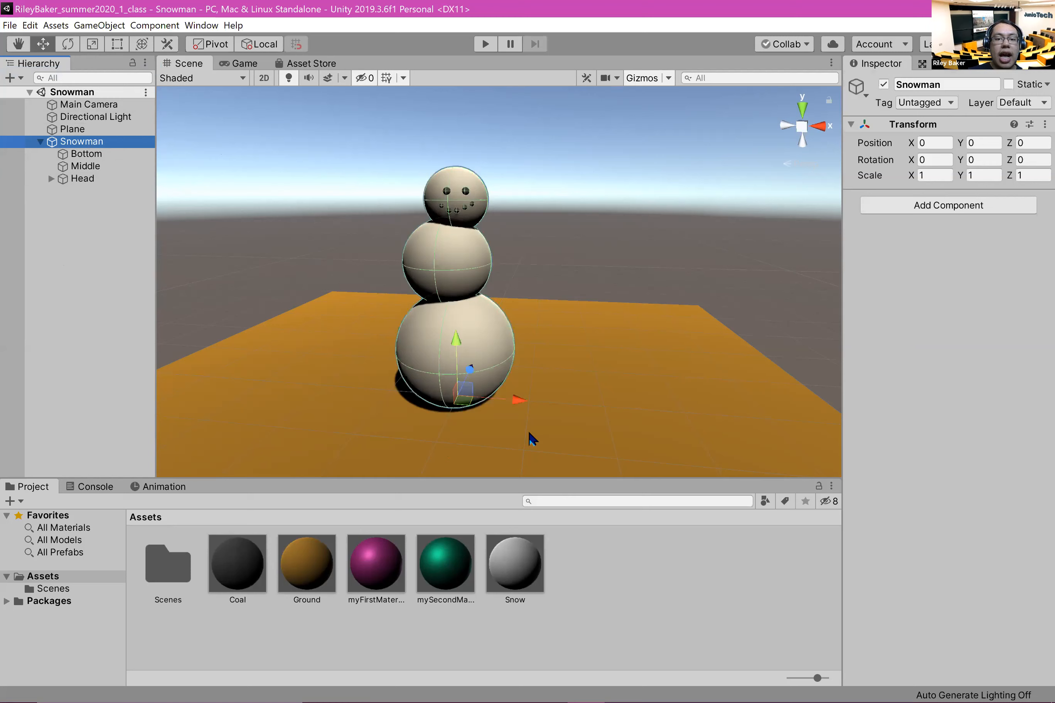
{"action": "left_click_drag", "start_coordinate": [460, 403], "coordinate": [336, 377]}
{"action": "key", "text": "ctrl+z"}
{"action": "key", "text": "ctrl+z"}
{"action": "key", "text": "ctrl+z"}
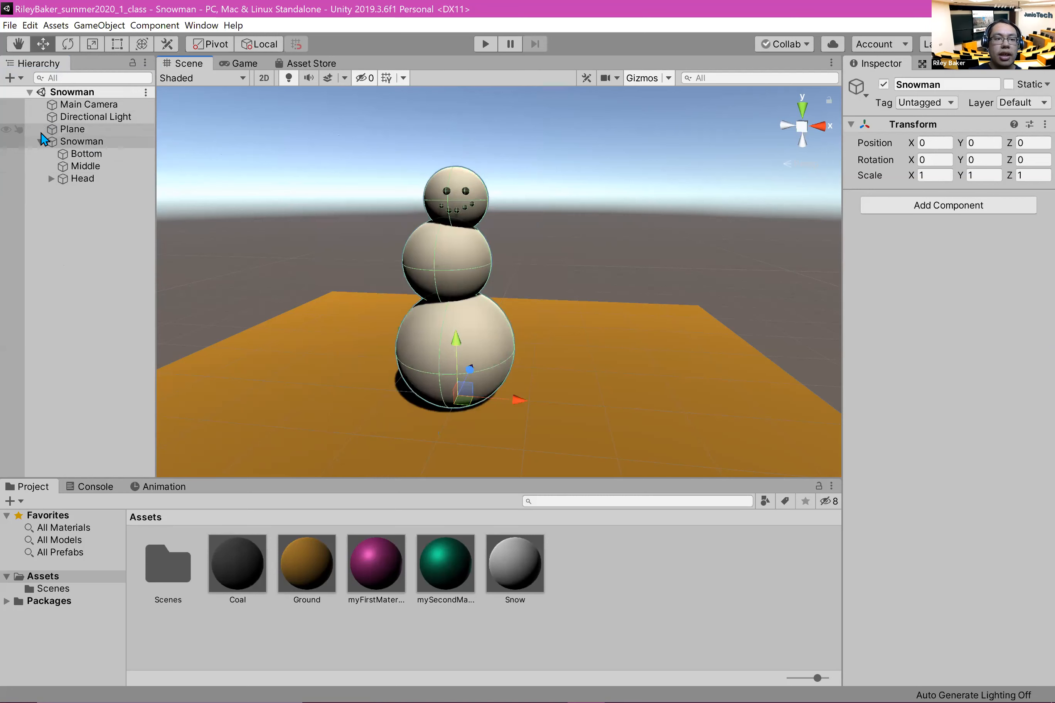
Step: Collapse the Snowman group and examine the complete figure with nothing selected
{"action": "left_click", "coordinate": [41, 141]}
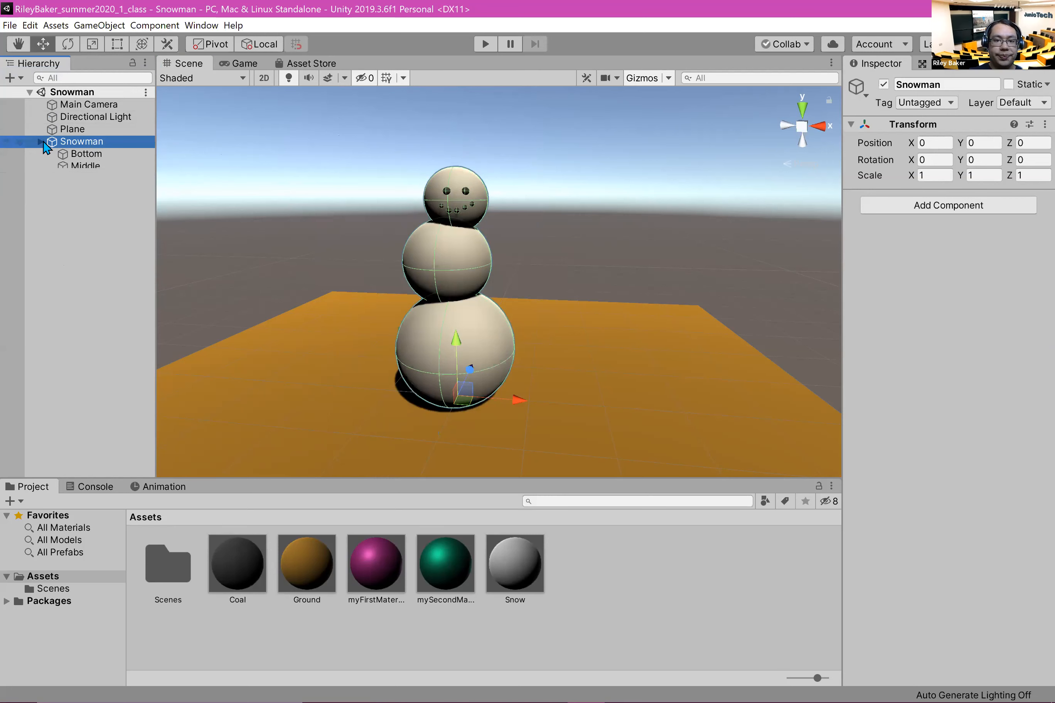
{"action": "left_click", "coordinate": [676, 207]}
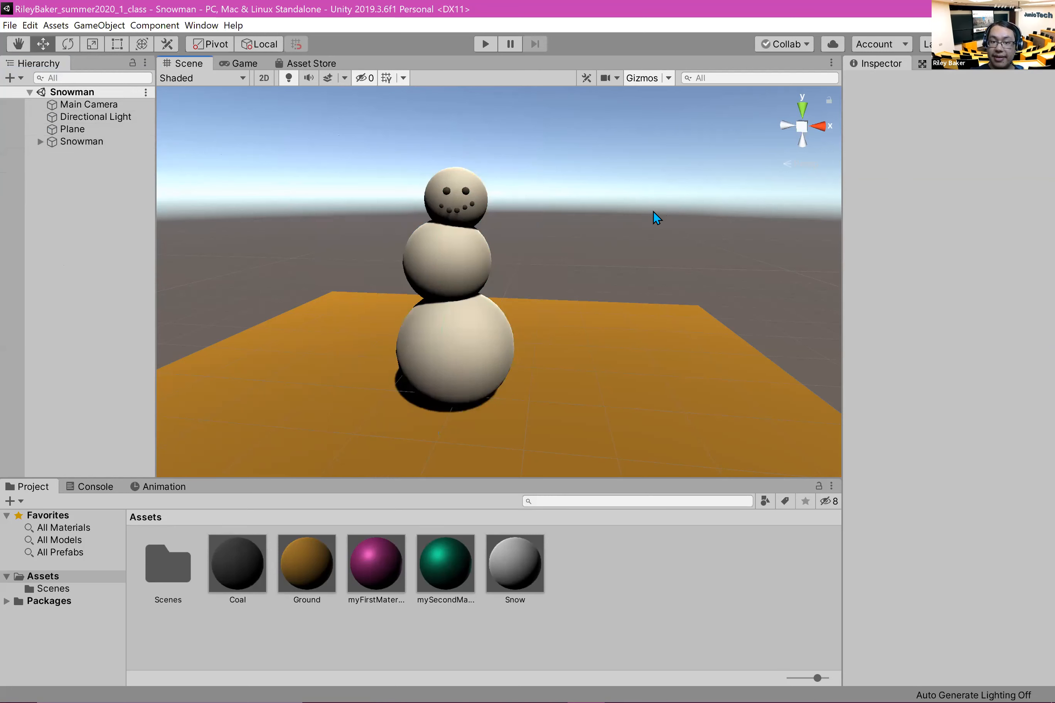
{"action": "scroll", "coordinate": [653, 211], "scroll_direction": "down", "scroll_amount": 5}
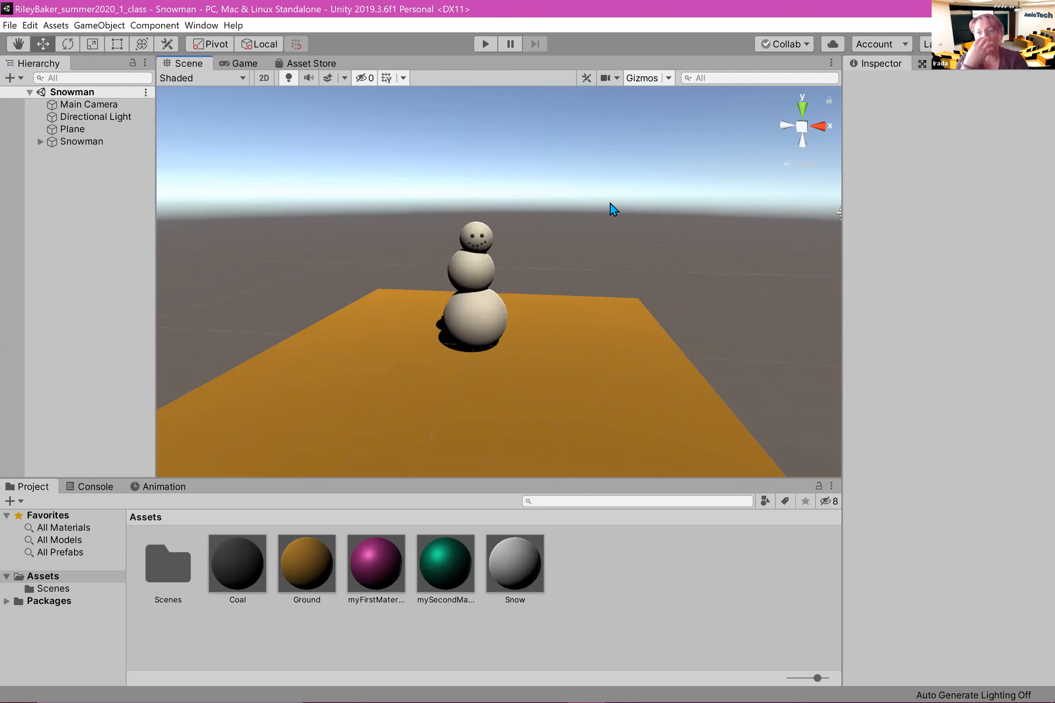
{"action": "scroll", "coordinate": [613, 210], "scroll_direction": "up", "scroll_amount": 5}
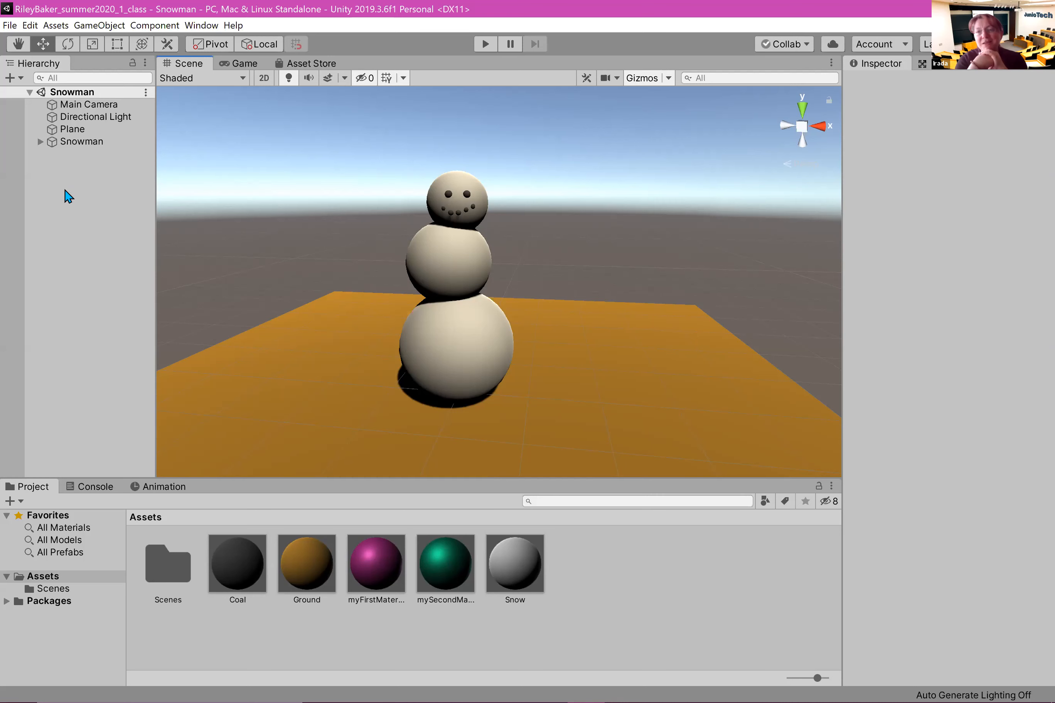
Step: Create a 3D capsule and make it a child of the snowman's Head
{"action": "right_click", "coordinate": [48, 206]}
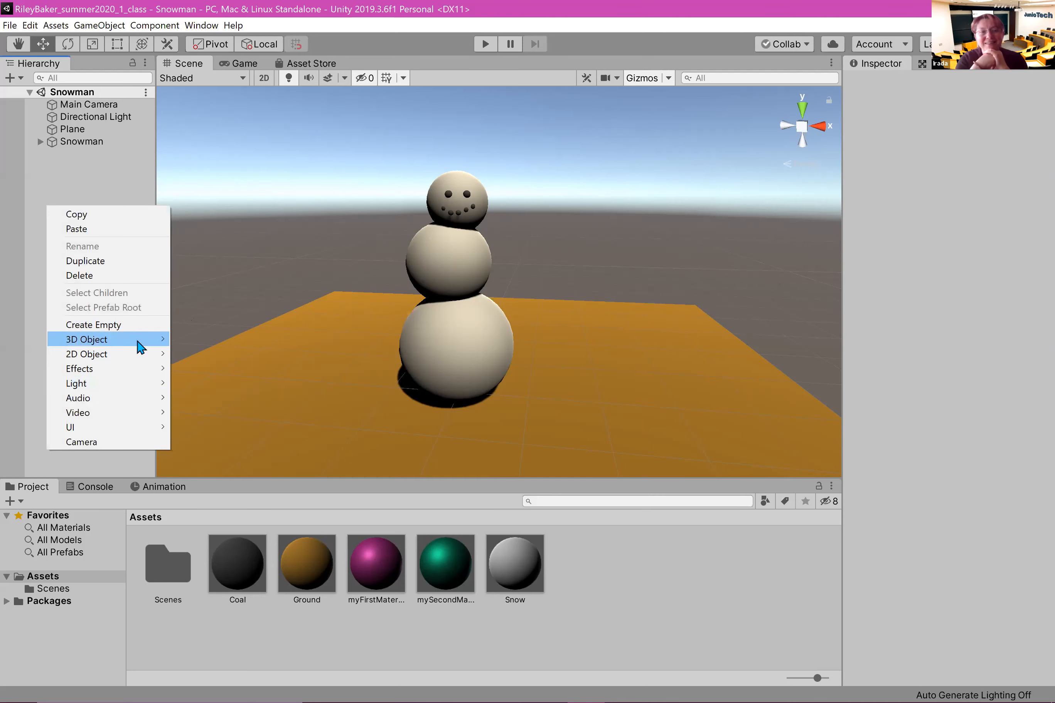
{"action": "mouse_move", "coordinate": [141, 347]}
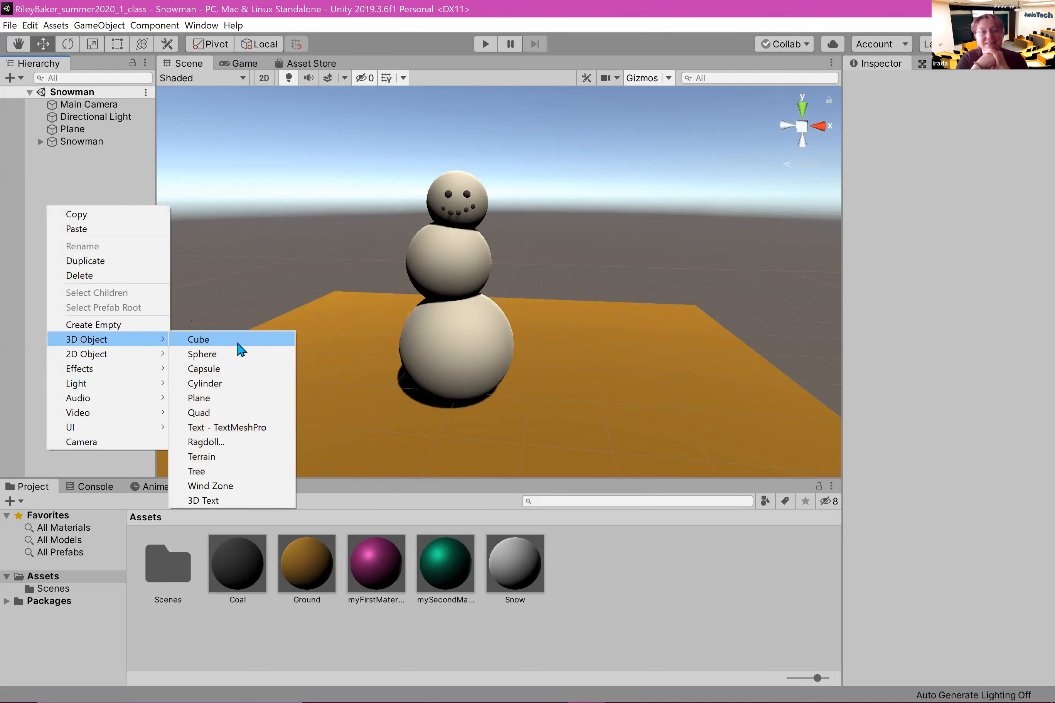
{"action": "left_click", "coordinate": [234, 367]}
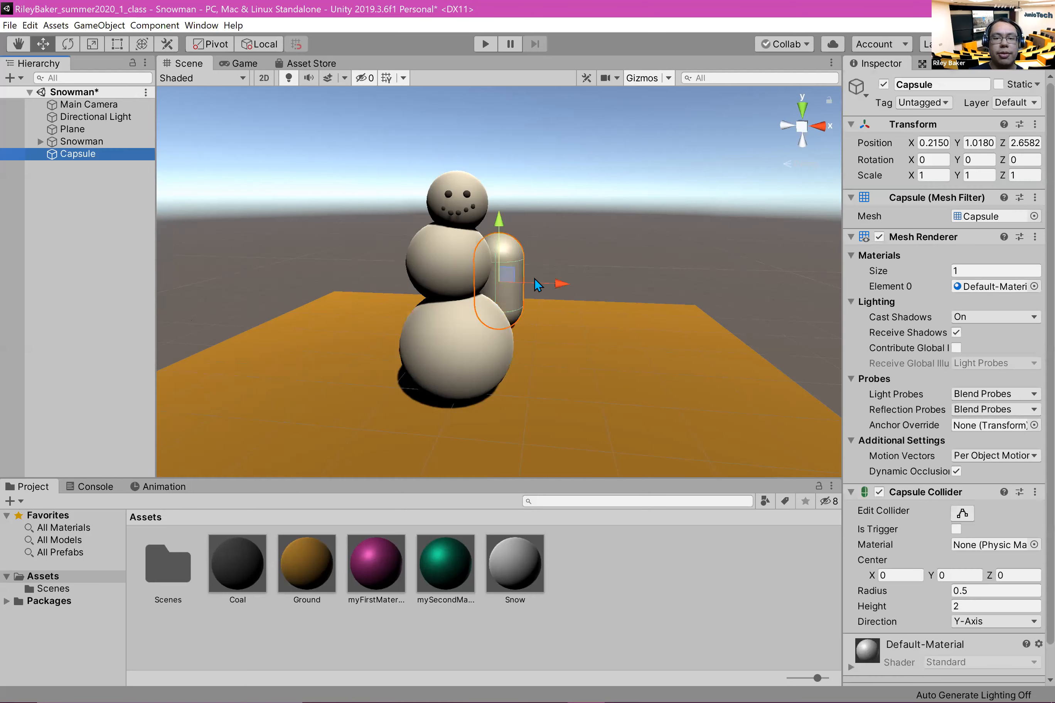
{"action": "left_click", "coordinate": [39, 141]}
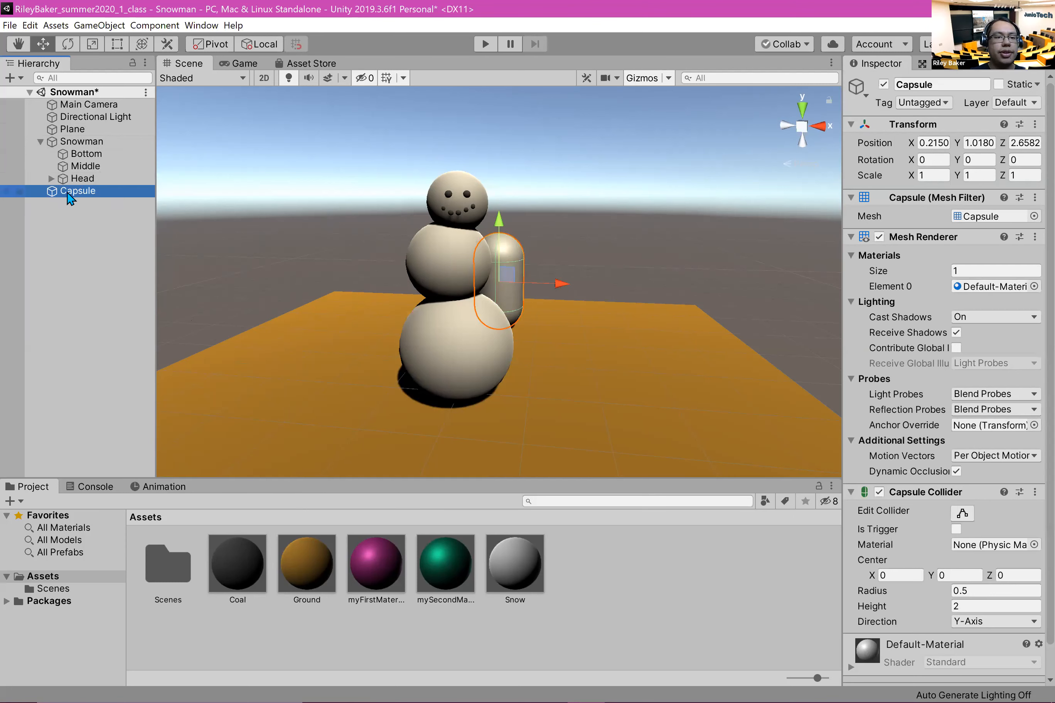
{"action": "left_click_drag", "start_coordinate": [78, 190], "coordinate": [82, 179]}
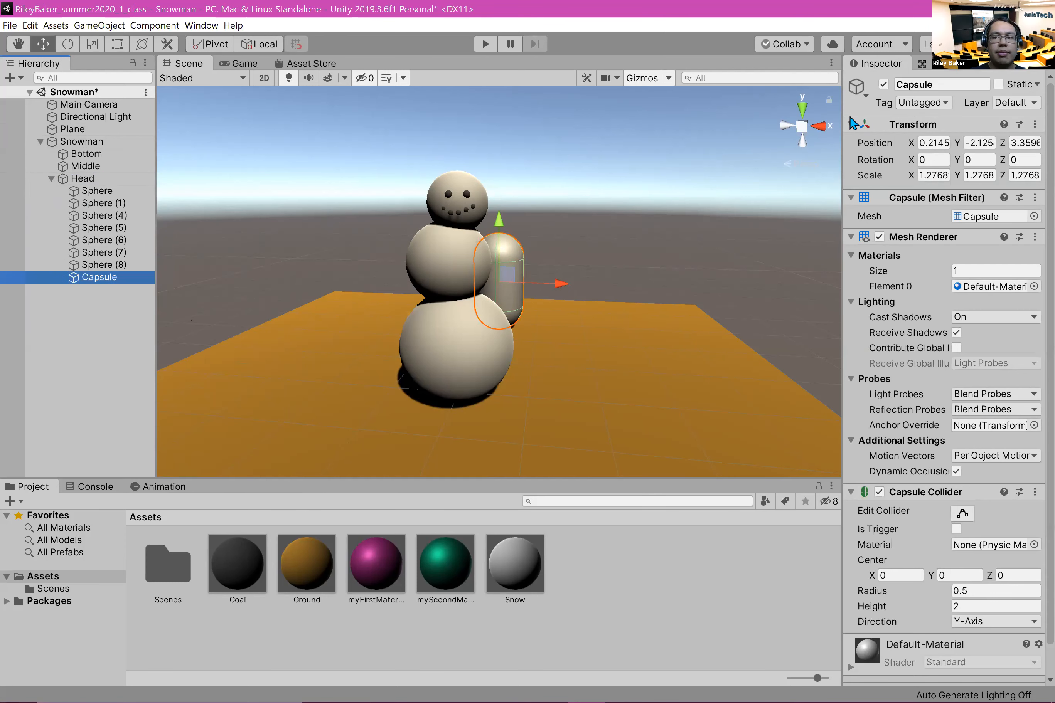
Step: Rename the capsule as Nose
{"action": "left_click", "coordinate": [921, 87]}
{"action": "type", "text": "Nose"}
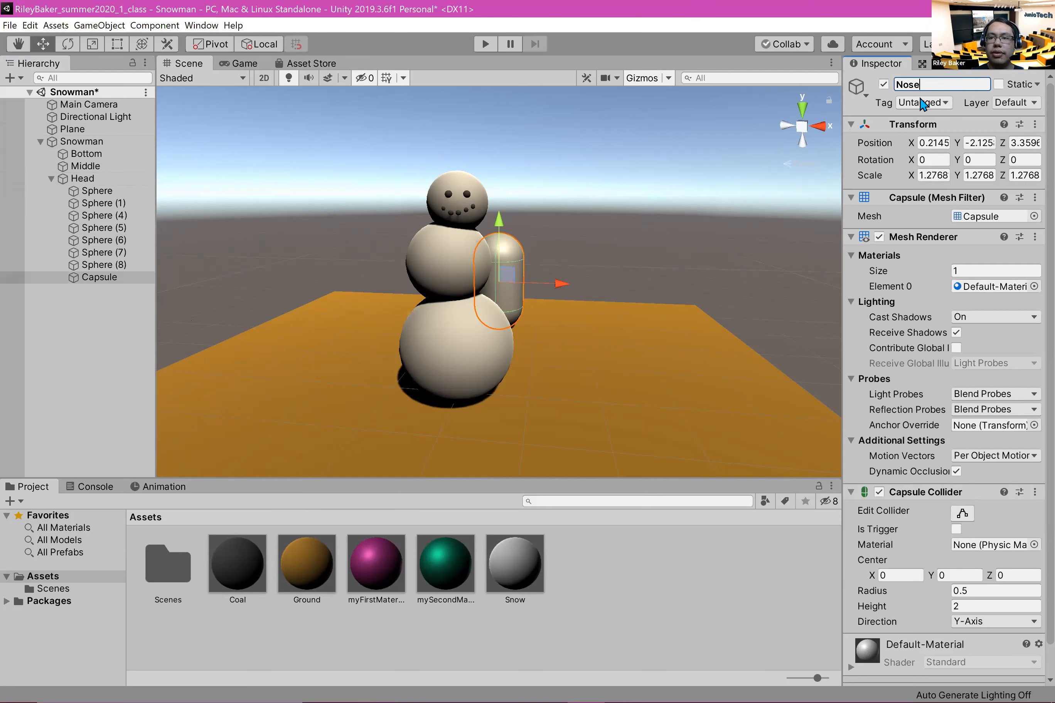
{"action": "key", "text": "Return"}
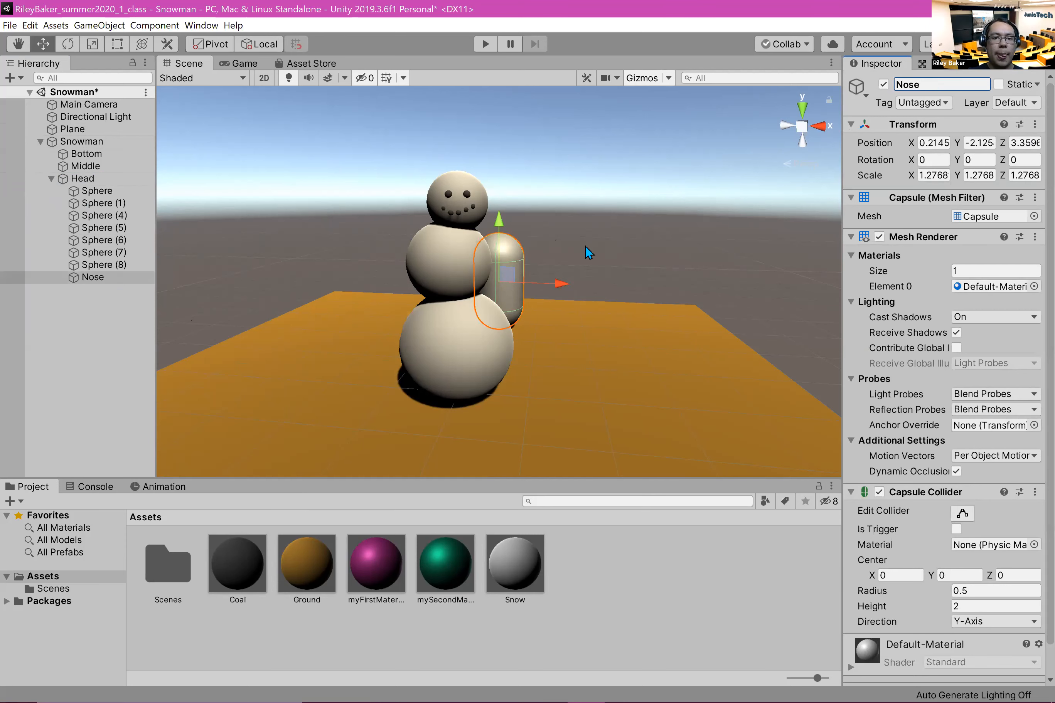
Step: Scale the Nose down uniformly to about 0.347
{"action": "left_click", "coordinate": [105, 44]}
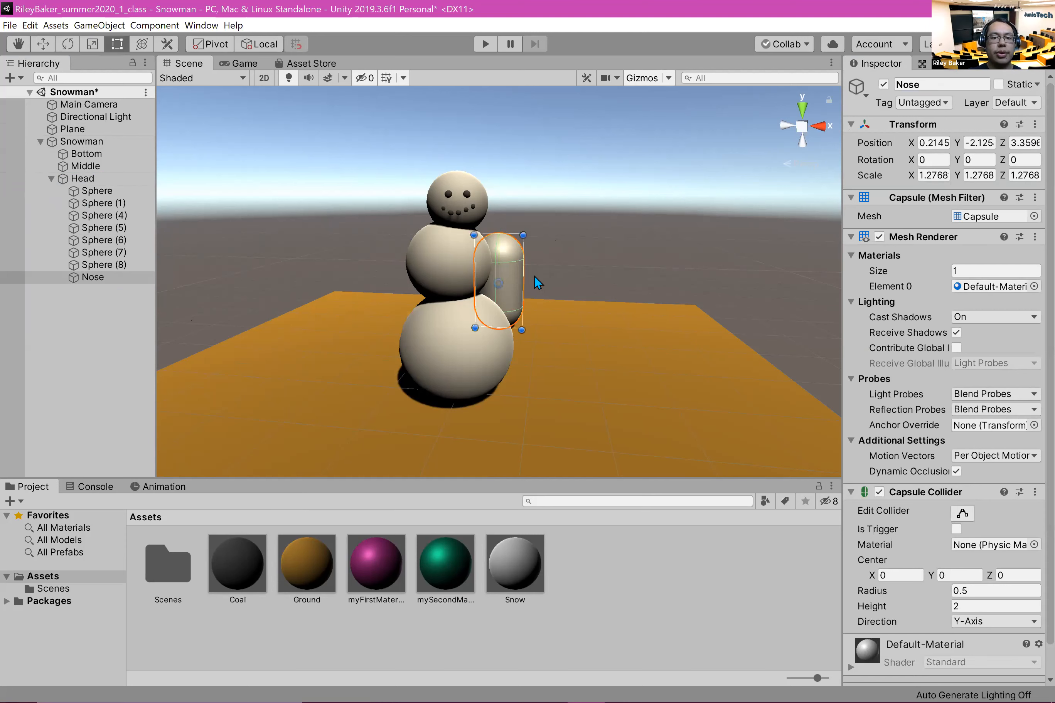
{"action": "left_click", "coordinate": [87, 48]}
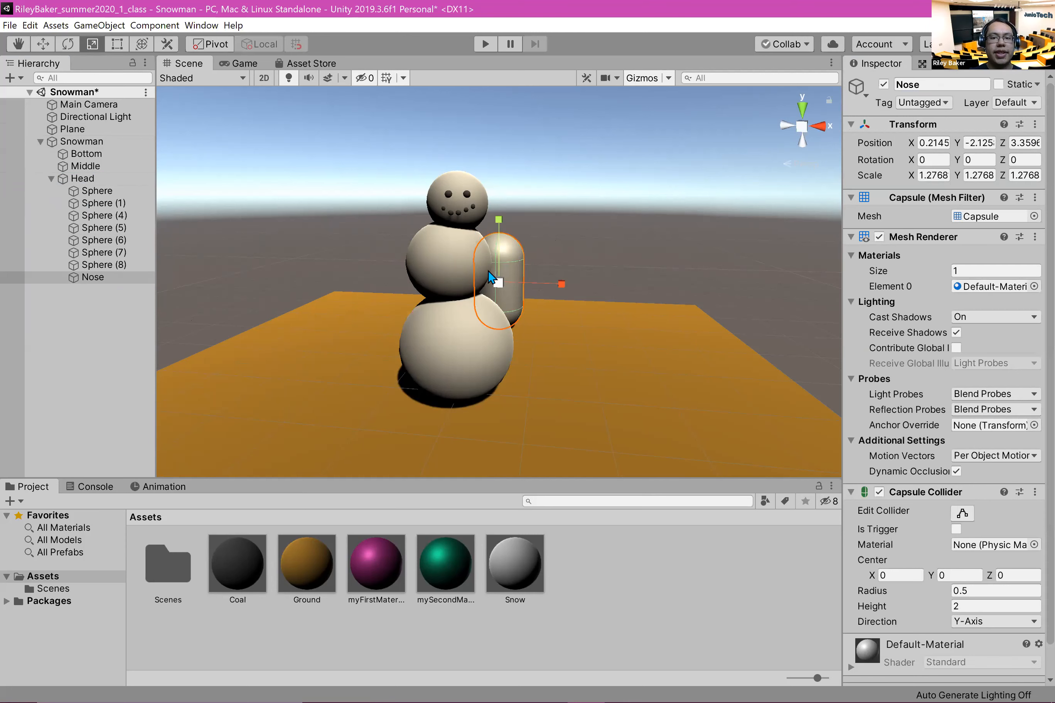
{"action": "left_click_drag", "start_coordinate": [505, 289], "coordinate": [443, 299]}
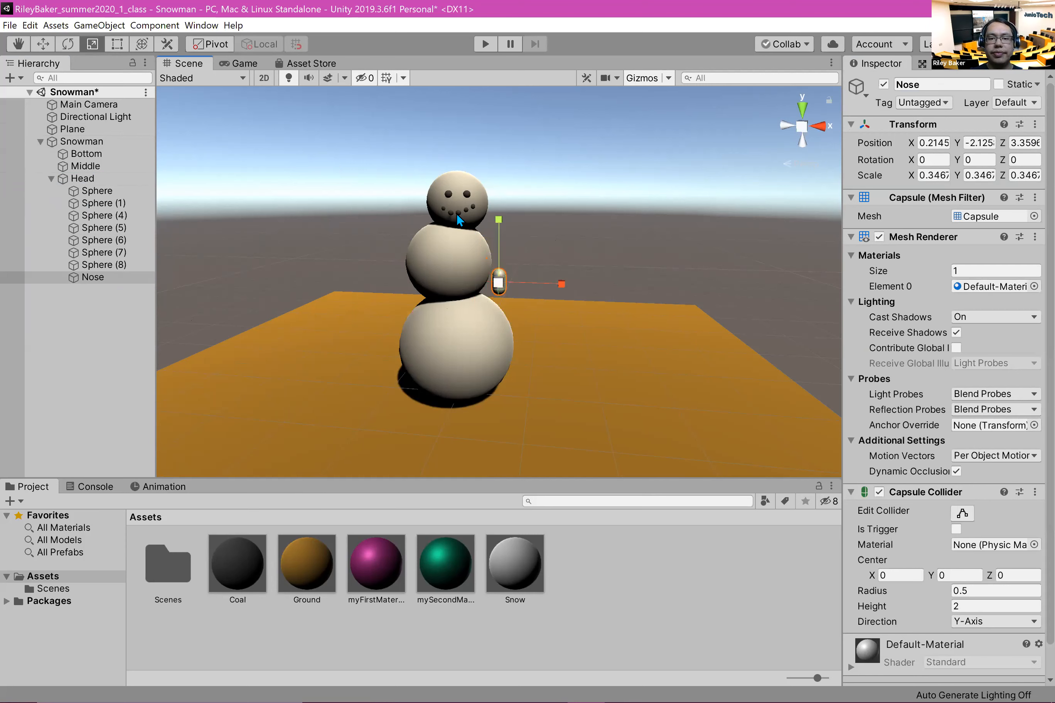
Step: Move the Nose well out in front of the snowman, to about X 0.04, Y 0.183, Z -1.65
{"action": "left_click", "coordinate": [44, 46]}
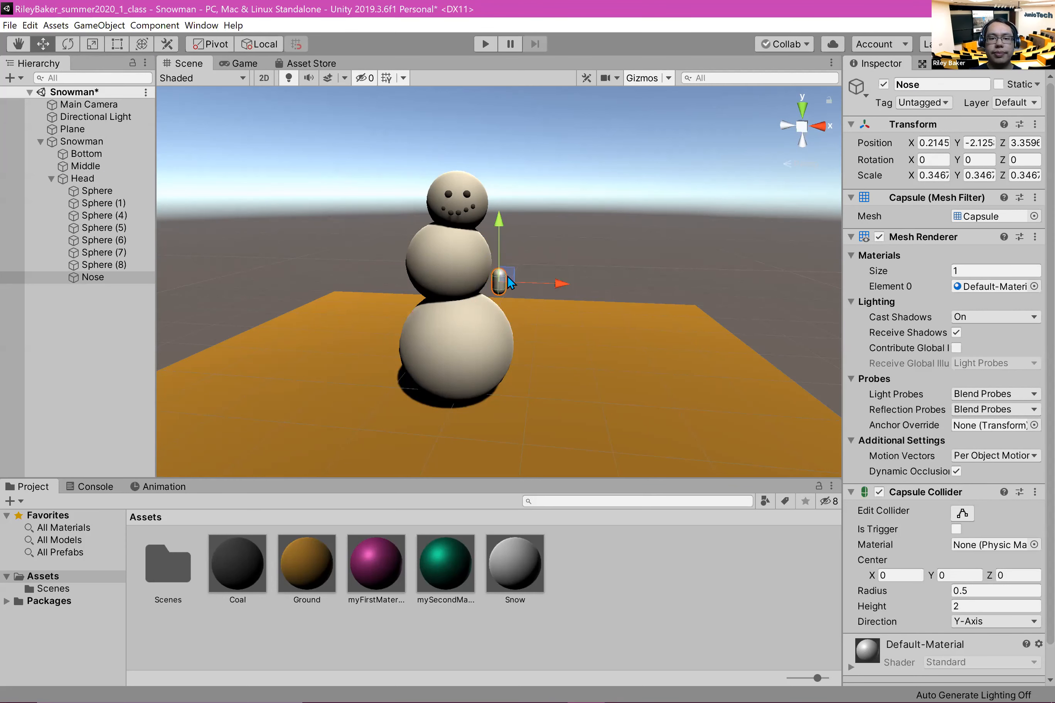
{"action": "left_click_drag", "start_coordinate": [507, 284], "coordinate": [441, 364]}
{"action": "left_click_drag", "start_coordinate": [432, 313], "coordinate": [402, 145]}
{"action": "scroll", "coordinate": [520, 177], "scroll_direction": "up", "scroll_amount": 5}
{"action": "scroll", "coordinate": [482, 179], "scroll_direction": "down", "scroll_amount": 3}
{"action": "middle_click_drag", "start_coordinate": [482, 179], "coordinate": [490, 282]}
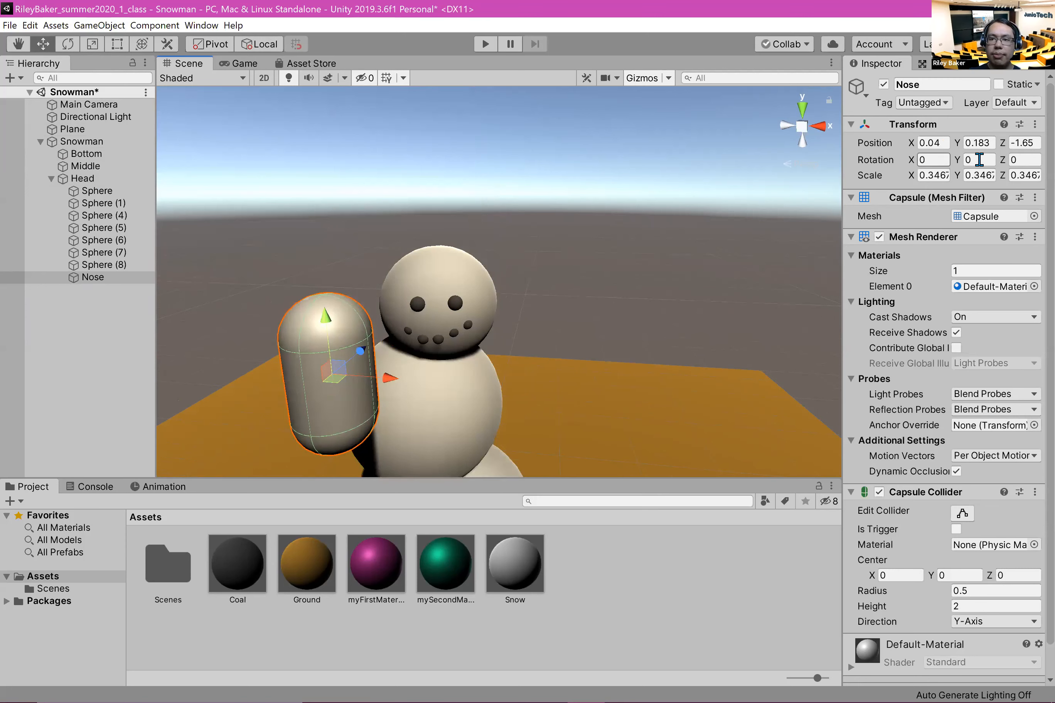
Step: Set the Nose's X rotation to -90 so it points out from the face
{"action": "left_click", "coordinate": [927, 157]}
{"action": "type", "text": "90"}
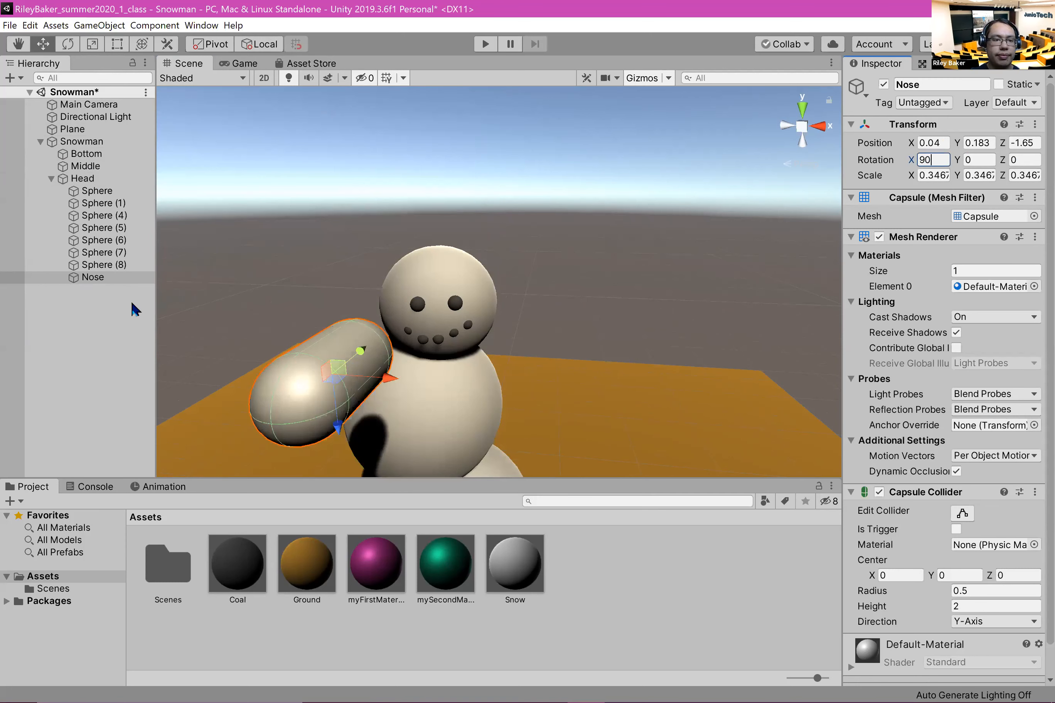
{"action": "key", "text": "BackSpace"}
{"action": "key", "text": "BackSpace"}
{"action": "type", "text": "-90"}
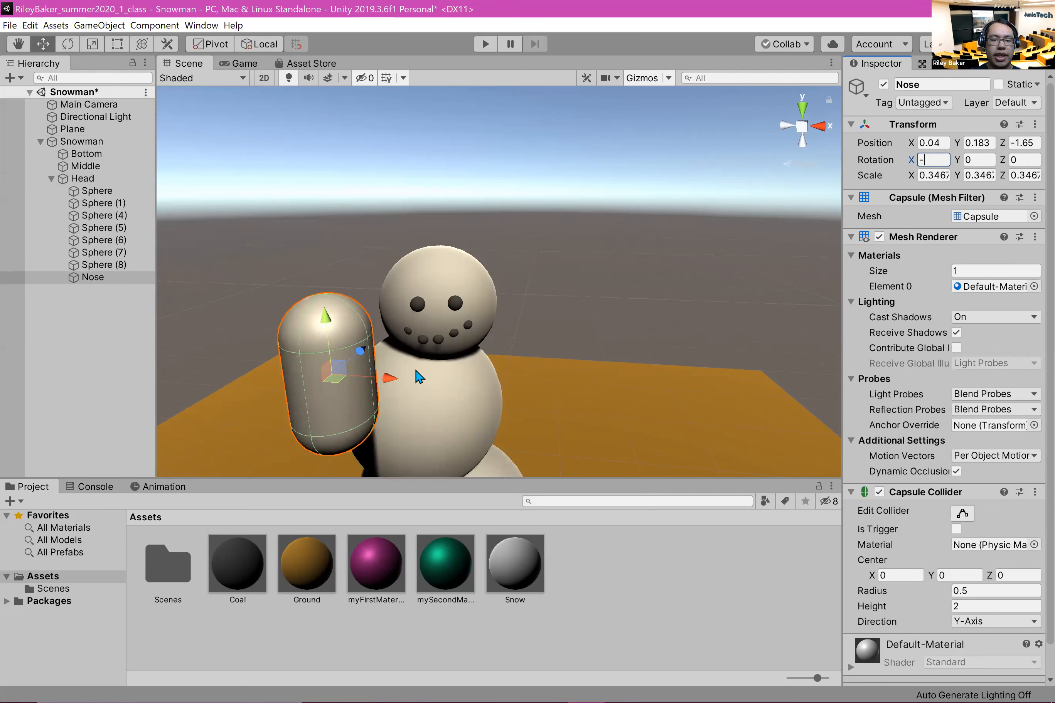
{"action": "left_click", "coordinate": [133, 319]}
{"action": "left_click", "coordinate": [94, 278]}
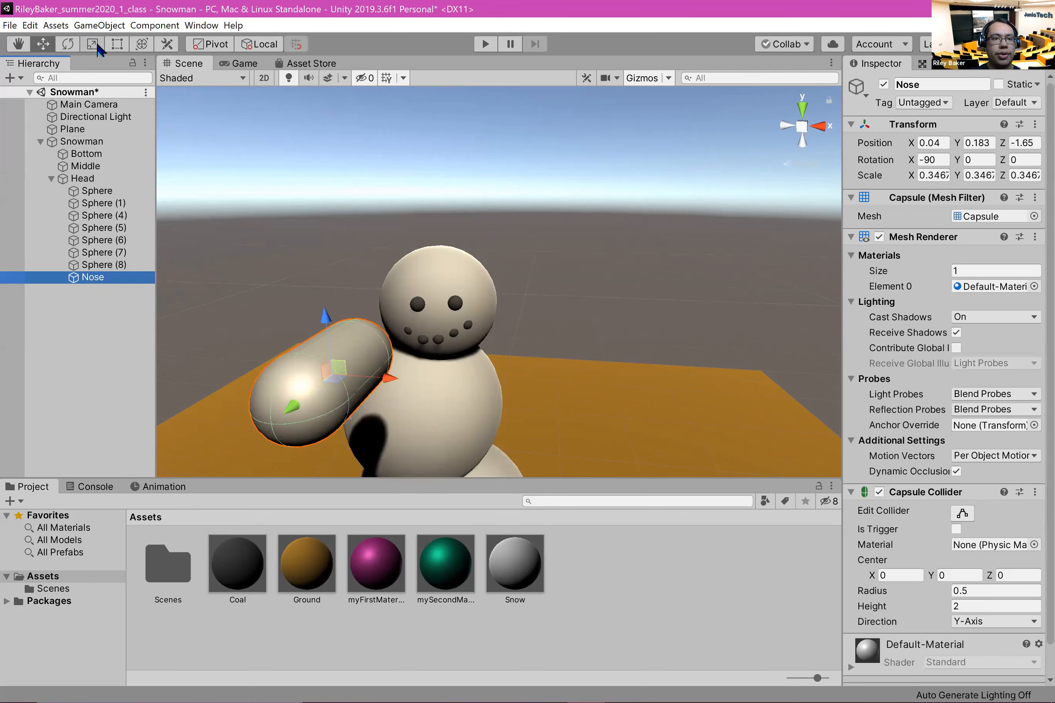
Step: Shrink the Nose to a scale of about 0.079, 0.183, 0.079 and move it to about X 0.343, Y 0.287, Z -1.273
{"action": "left_click", "coordinate": [96, 44]}
{"action": "left_click_drag", "start_coordinate": [335, 378], "coordinate": [253, 409]}
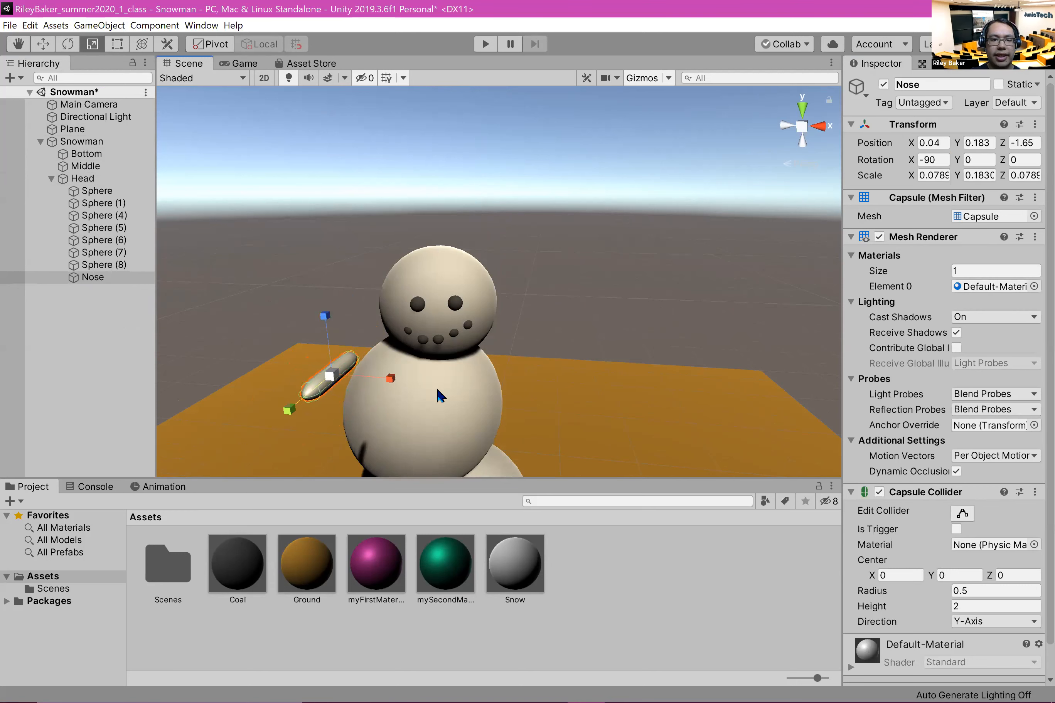
{"action": "key", "text": "w"}
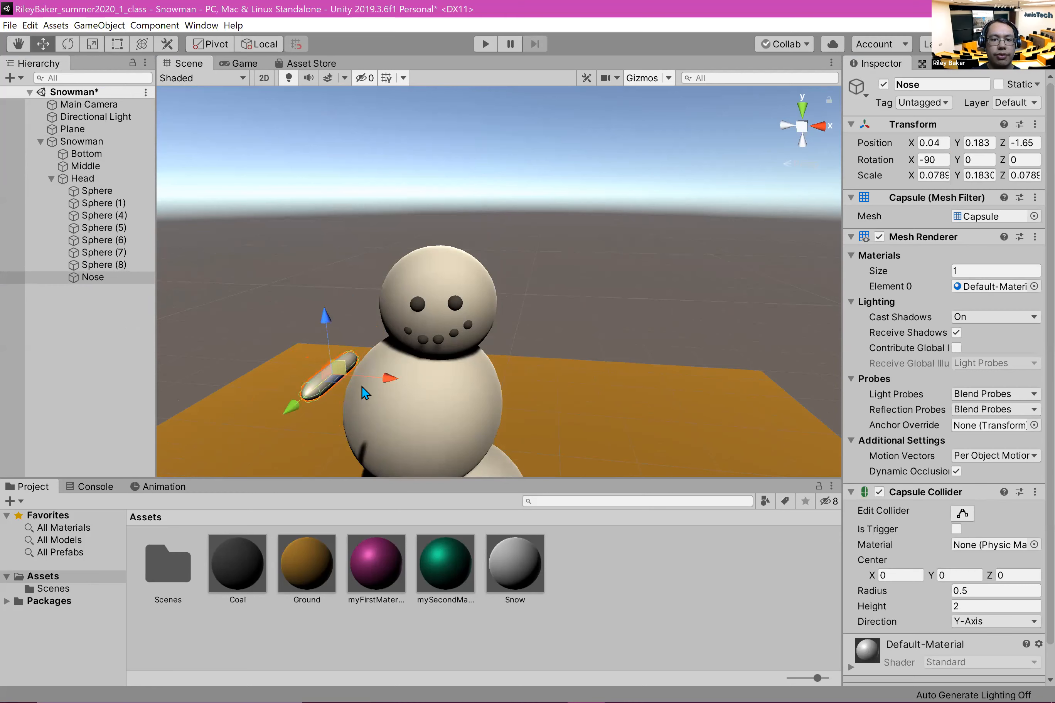
{"action": "left_click", "coordinate": [331, 376]}
{"action": "left_click", "coordinate": [333, 385]}
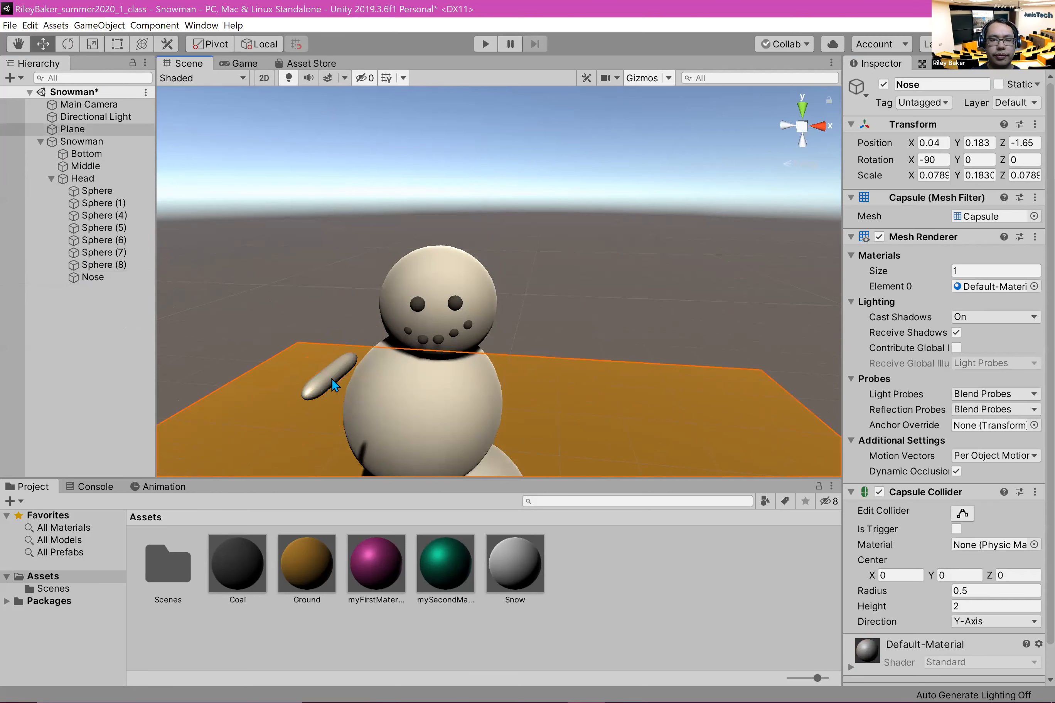
{"action": "left_click_drag", "start_coordinate": [390, 383], "coordinate": [459, 385]}
{"action": "left_click_drag", "start_coordinate": [394, 327], "coordinate": [397, 363]}
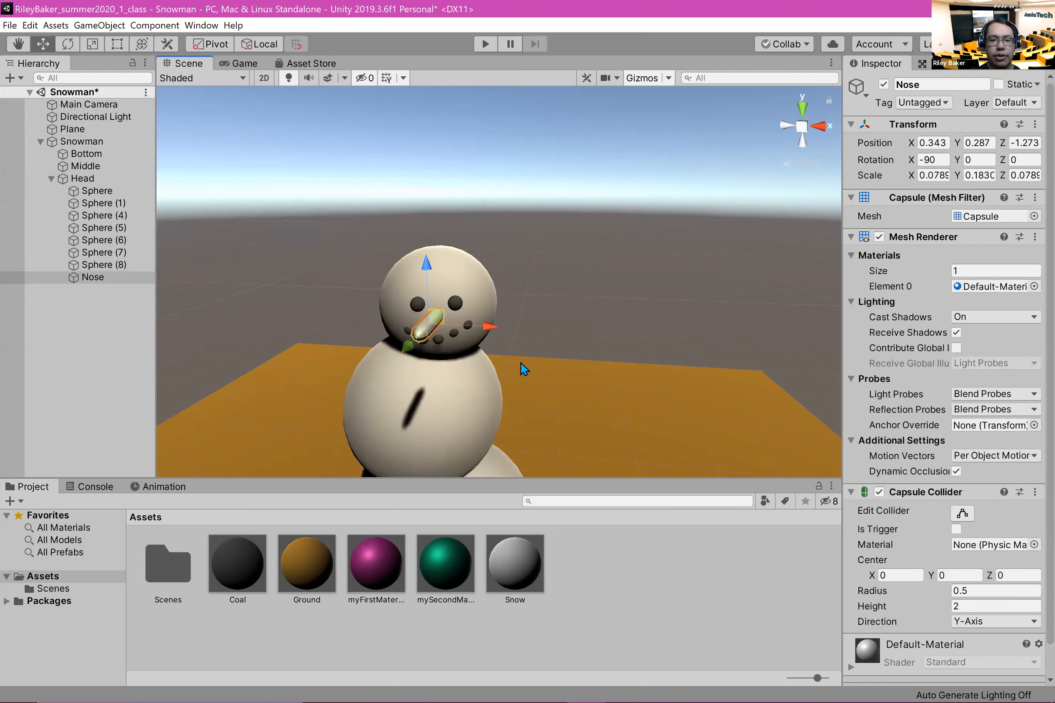
Step: Fit the Nose into the face between the eyes and smile, at about X 0.115, Y 0.001, Z -0.456
{"action": "scroll", "coordinate": [572, 335], "scroll_direction": "up", "scroll_amount": 6}
{"action": "scroll", "coordinate": [346, 350], "scroll_direction": "down", "scroll_amount": 6}
{"action": "left_click_drag", "start_coordinate": [312, 429], "coordinate": [388, 301]}
{"action": "left_click_drag", "start_coordinate": [452, 329], "coordinate": [402, 379]}
{"action": "left_click_drag", "start_coordinate": [293, 406], "coordinate": [337, 391]}
{"action": "left_click_drag", "start_coordinate": [390, 265], "coordinate": [393, 295]}
{"action": "left_click_drag", "start_coordinate": [461, 343], "coordinate": [455, 342]}
{"action": "mouse_move", "coordinate": [364, 378]}
{"action": "left_mouse_down"}
{"action": "mouse_move", "coordinate": [356, 385]}
{"action": "mouse_move", "coordinate": [369, 383]}
{"action": "left_mouse_up"}
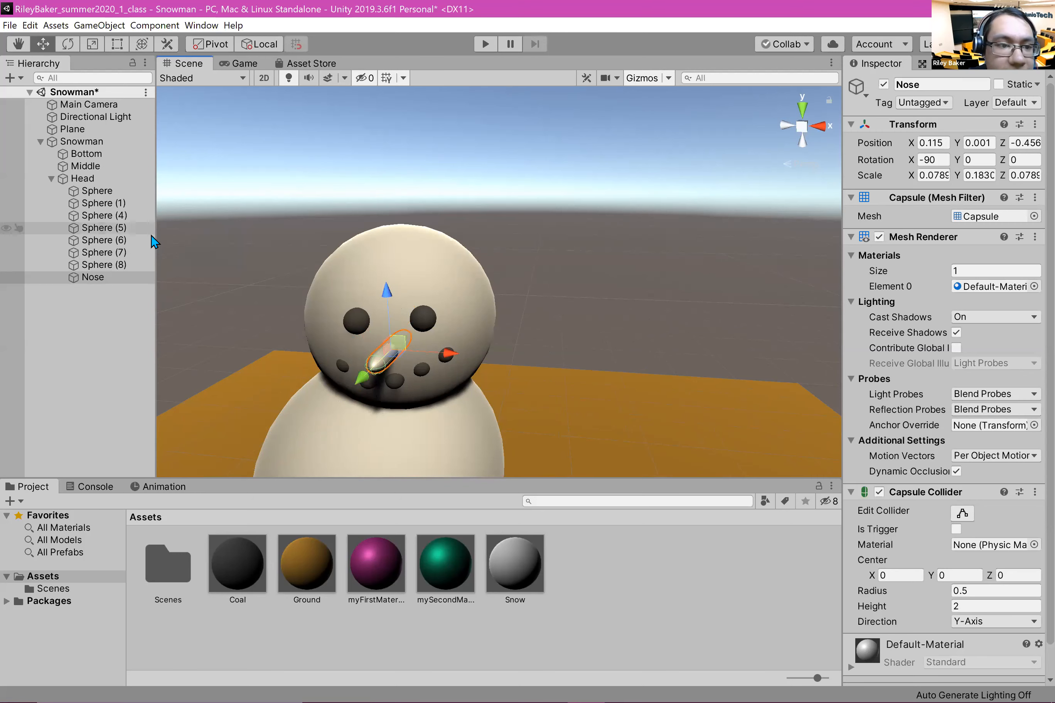
Step: Rotate the Nose about its Z axis to about -12.18 so it points slightly to one side of the face
{"action": "left_click", "coordinate": [68, 44]}
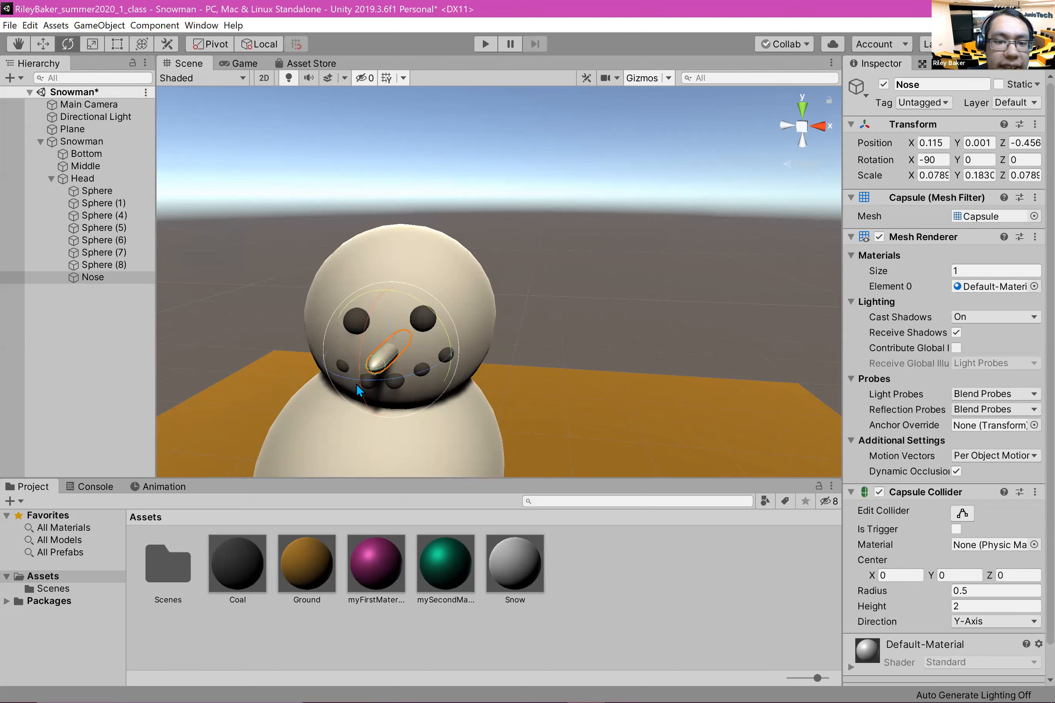
{"action": "left_click_drag", "start_coordinate": [343, 373], "coordinate": [377, 404]}
{"action": "scroll", "coordinate": [356, 376], "scroll_direction": "up", "scroll_amount": 3}
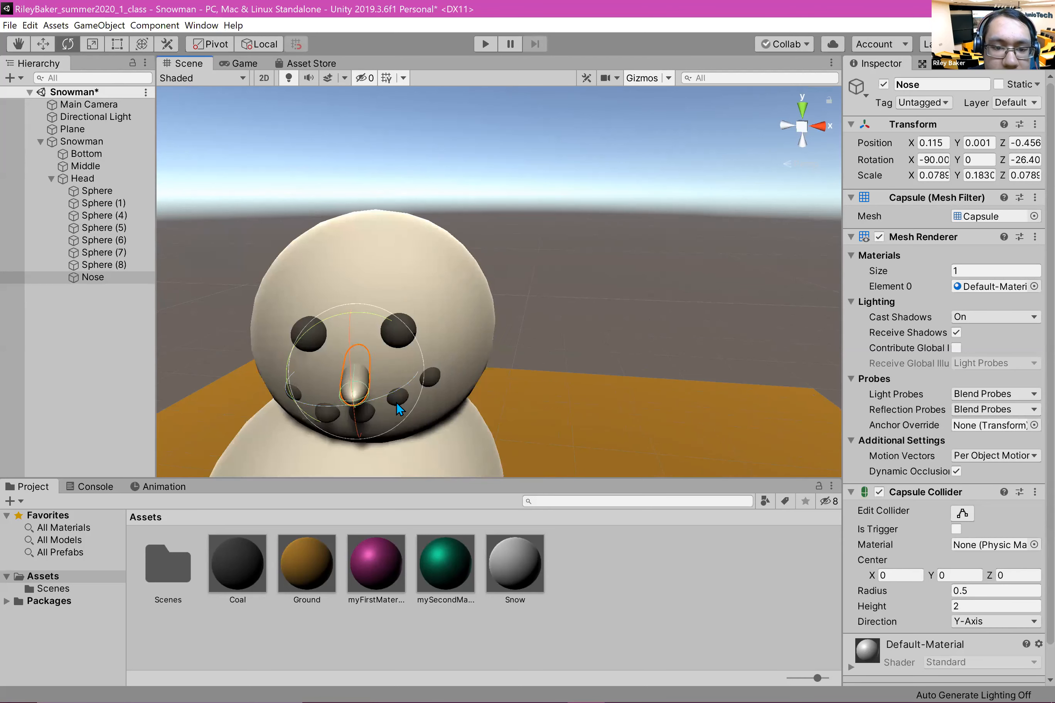
{"action": "left_click_drag", "start_coordinate": [392, 392], "coordinate": [386, 395]}
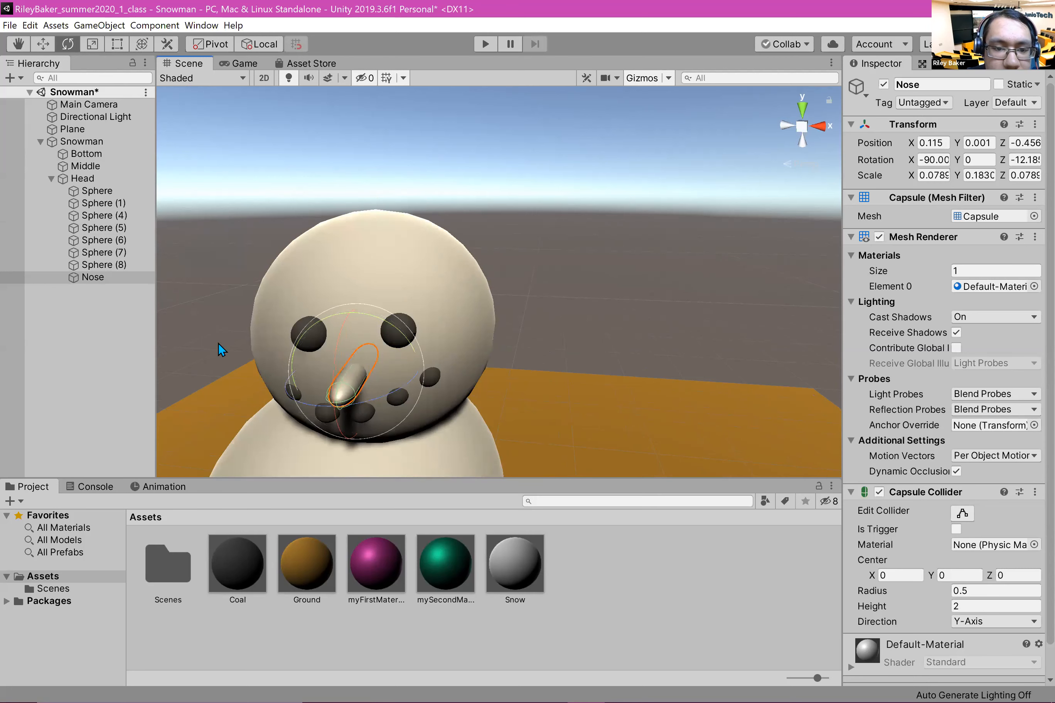
{"action": "left_click", "coordinate": [692, 349]}
{"action": "key", "text": "q"}
{"action": "mouse_move", "coordinate": [507, 313]}
{"action": "left_mouse_down", "text": "alt"}
{"action": "mouse_move", "coordinate": [212, 301]}
{"action": "mouse_move", "coordinate": [261, 263]}
{"action": "mouse_move", "coordinate": [408, 318]}
{"action": "mouse_move", "coordinate": [474, 304]}
{"action": "mouse_move", "coordinate": [522, 313]}
{"action": "left_mouse_up", "text": "alt"}
{"action": "key", "text": "e"}
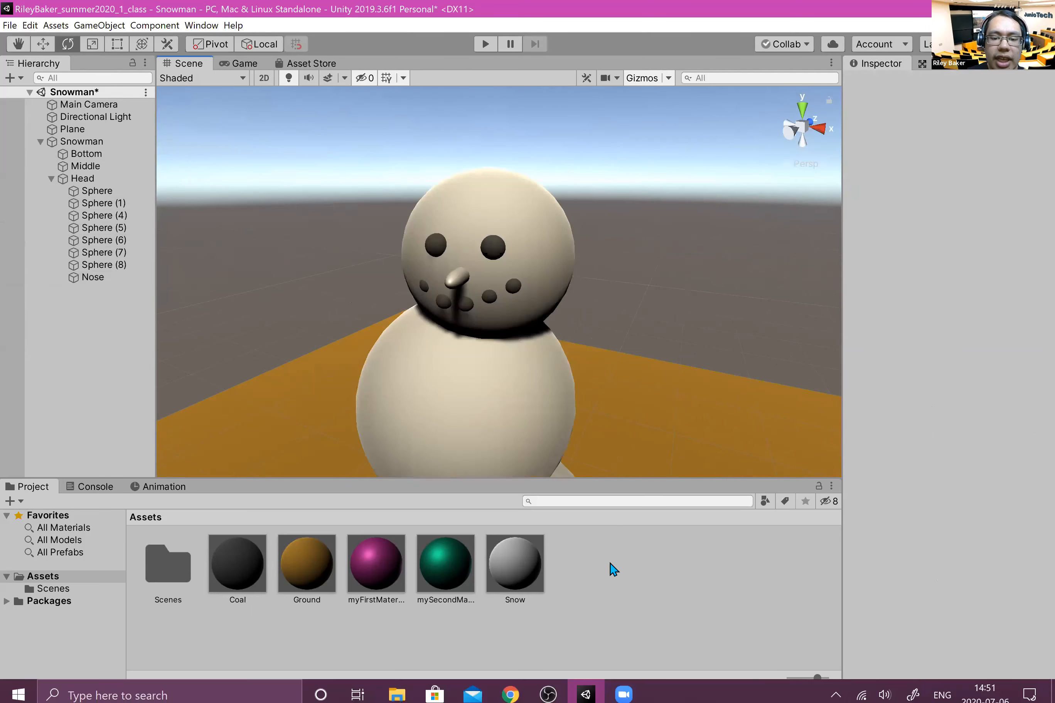
Step: Create a new material named Carrot in the Assets folder
{"action": "right_click", "coordinate": [614, 570]}
{"action": "mouse_move", "coordinate": [702, 248]}
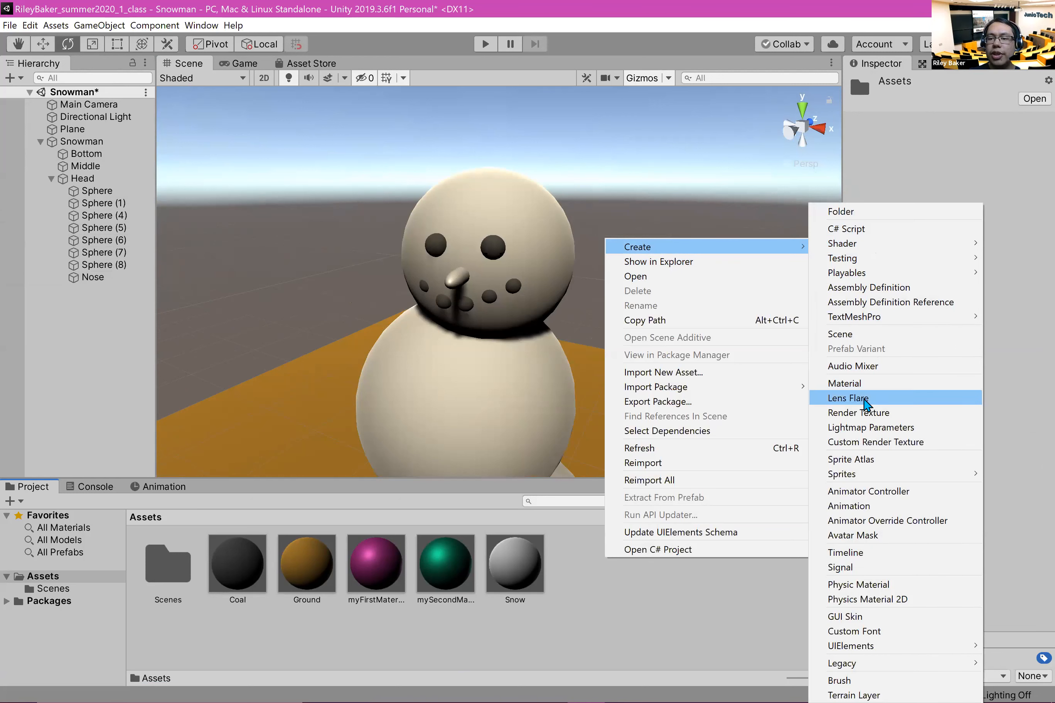
{"action": "left_click", "coordinate": [872, 385]}
{"action": "type", "text": "Carrot"}
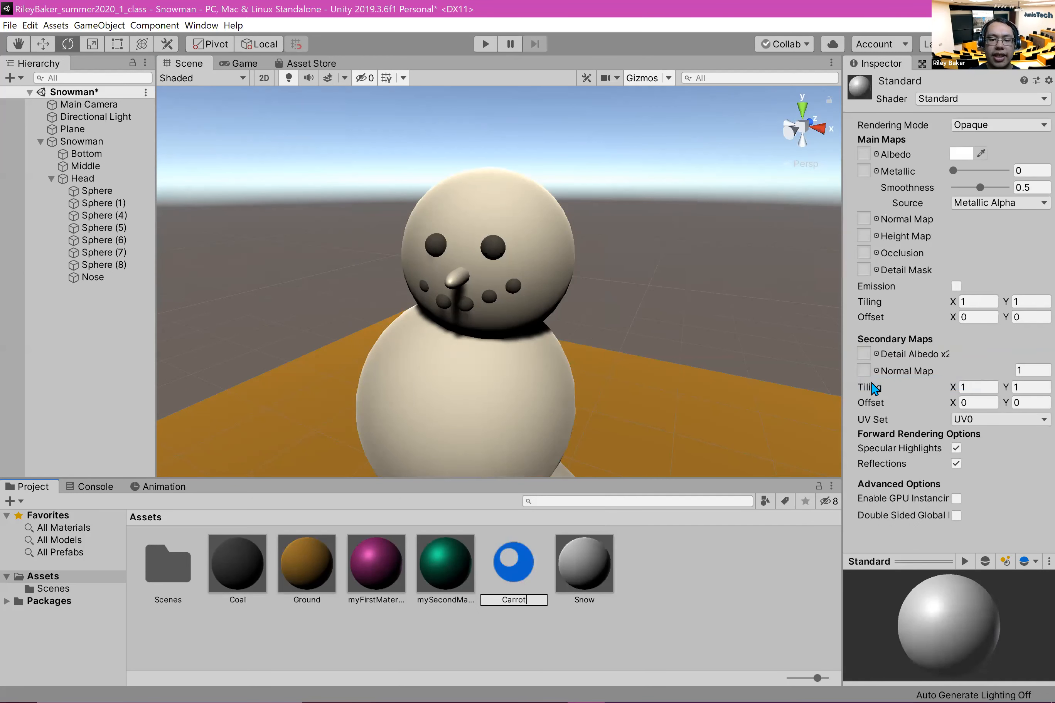
{"action": "key", "text": "Return"}
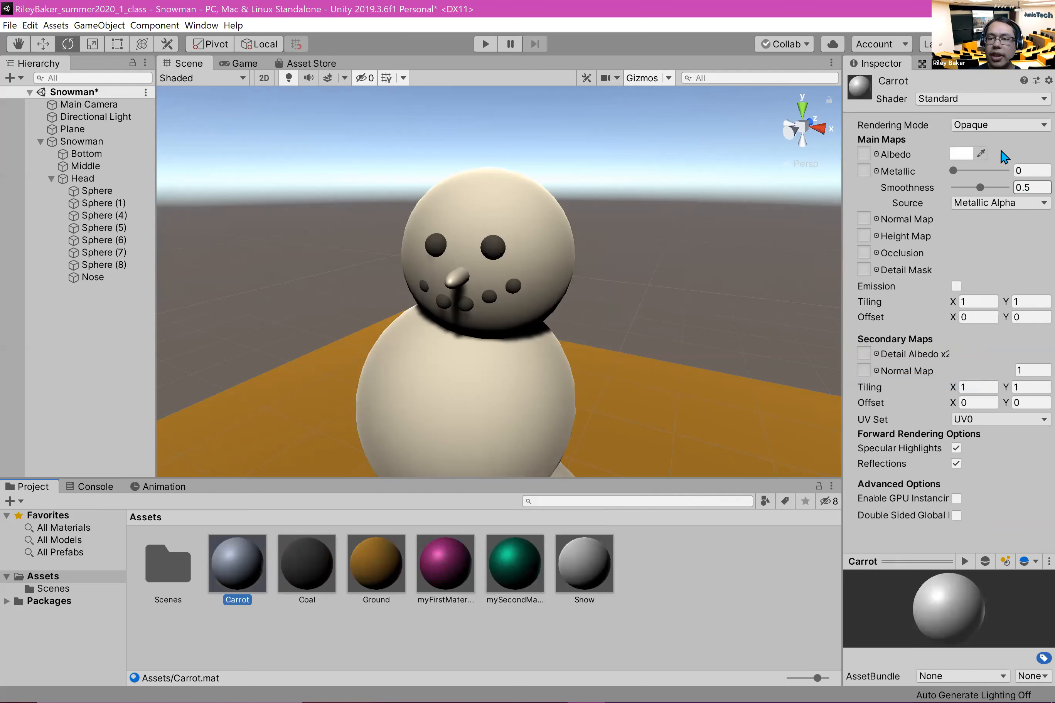
Step: Set the Carrot material's albedo to a bright orange with a hue of about 30
{"action": "left_click", "coordinate": [962, 154]}
{"action": "left_click", "coordinate": [175, 113]}
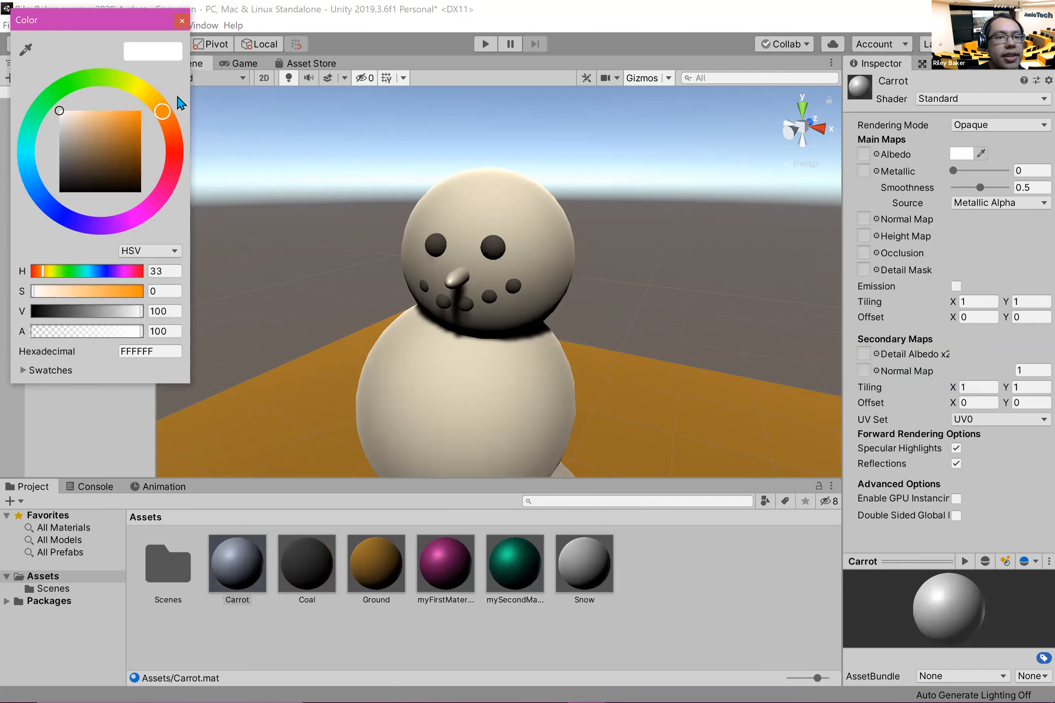
{"action": "left_click_drag", "start_coordinate": [95, 123], "coordinate": [127, 119]}
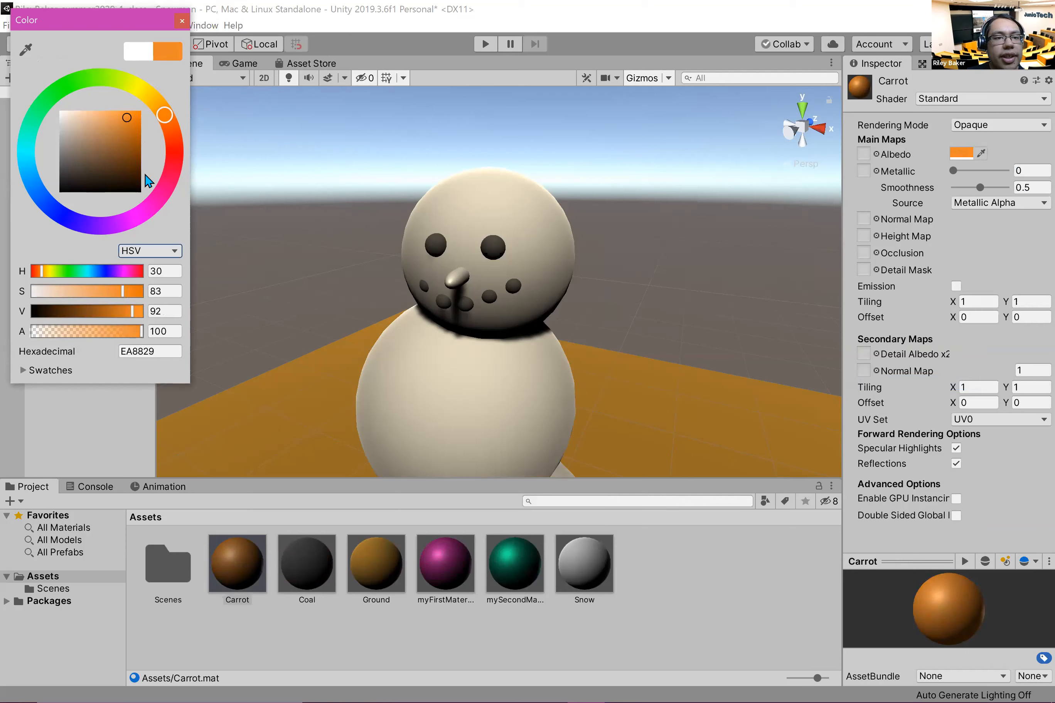
{"action": "left_click", "coordinate": [610, 640]}
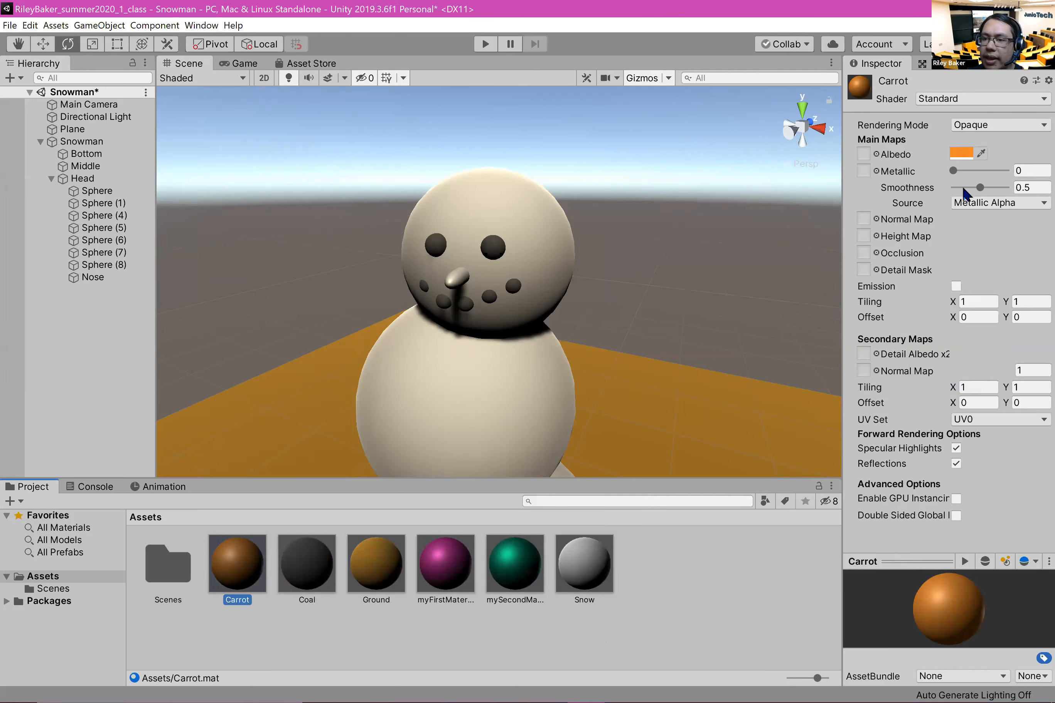
Step: Set the Carrot material's smoothness to 0 and apply the material to the snowman's nose
{"action": "left_click_drag", "start_coordinate": [977, 190], "coordinate": [942, 191]}
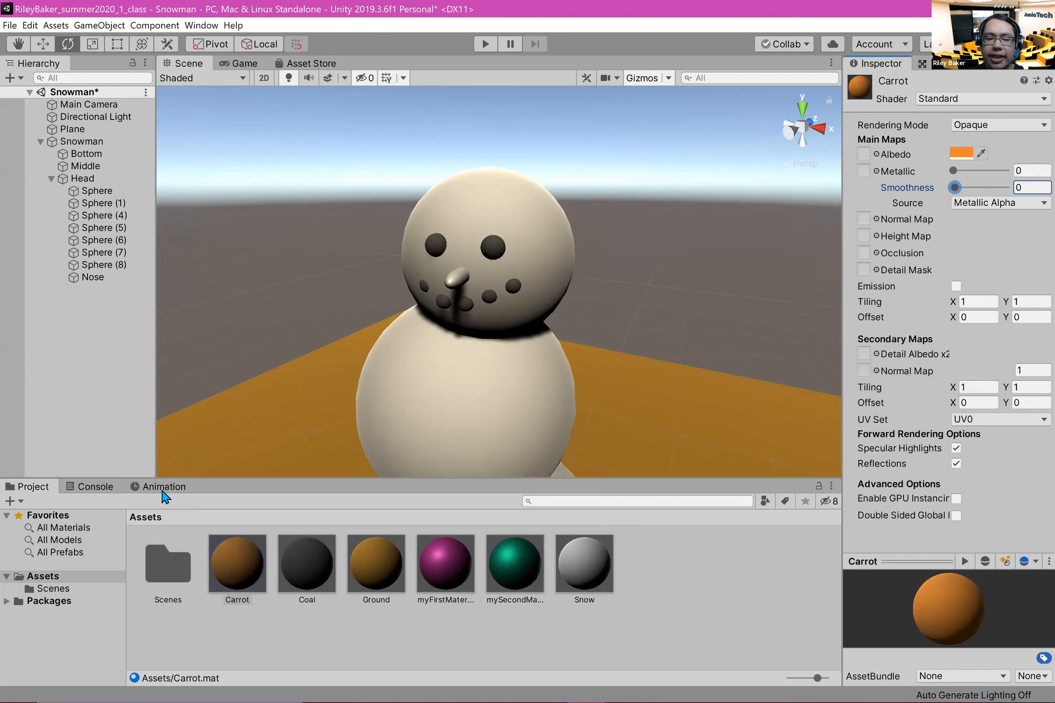
{"action": "left_click_drag", "start_coordinate": [211, 558], "coordinate": [453, 289]}
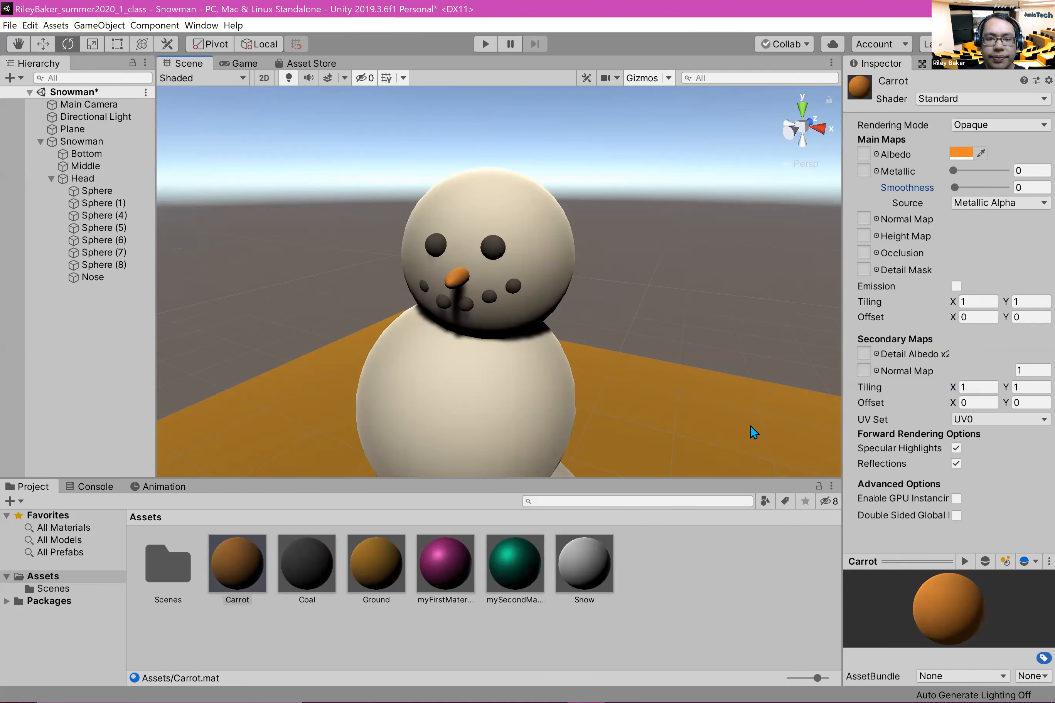
{"action": "left_click", "coordinate": [650, 239]}
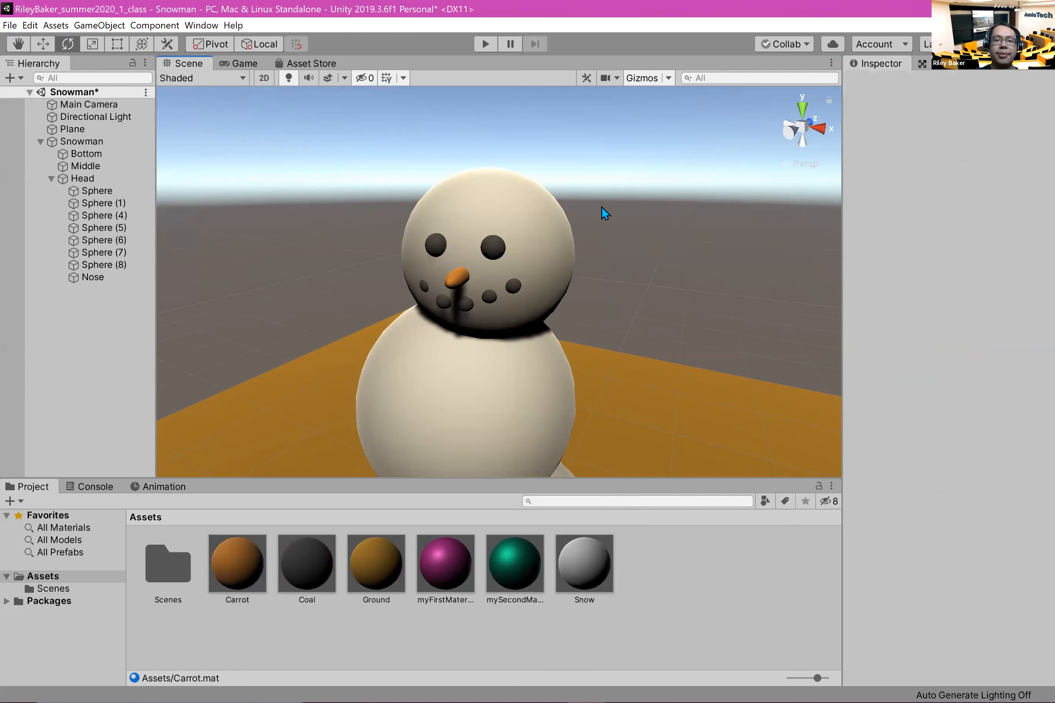
Step: Collapse the Head's children in the hierarchy and save the Snowman scene
{"action": "scroll", "coordinate": [595, 314], "scroll_direction": "down", "scroll_amount": 6}
{"action": "right_click_drag", "start_coordinate": [596, 314], "coordinate": [699, 254]}
{"action": "right_click_drag", "start_coordinate": [553, 287], "coordinate": [186, 316]}
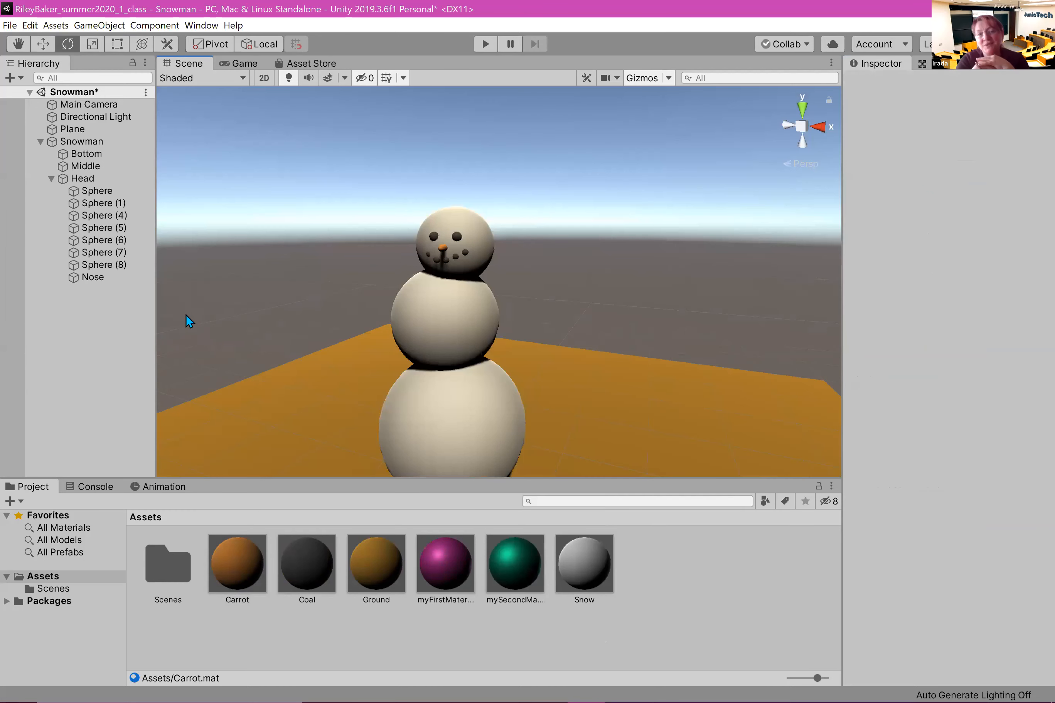
{"action": "left_click", "coordinate": [51, 179]}
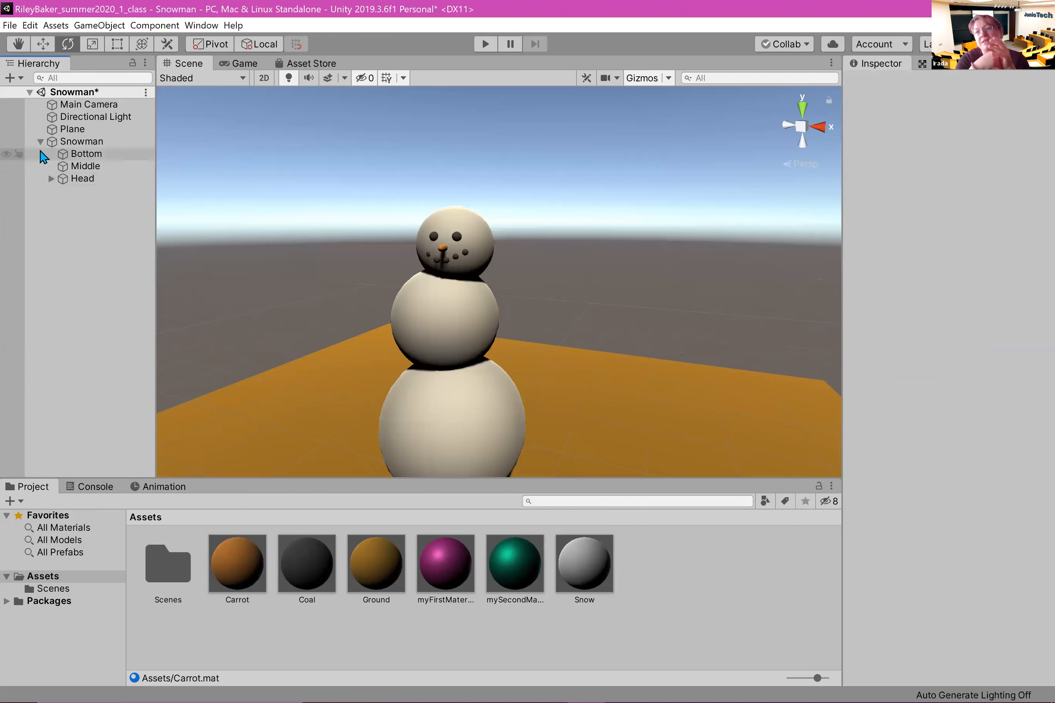
{"action": "key", "text": "ctrl+s"}
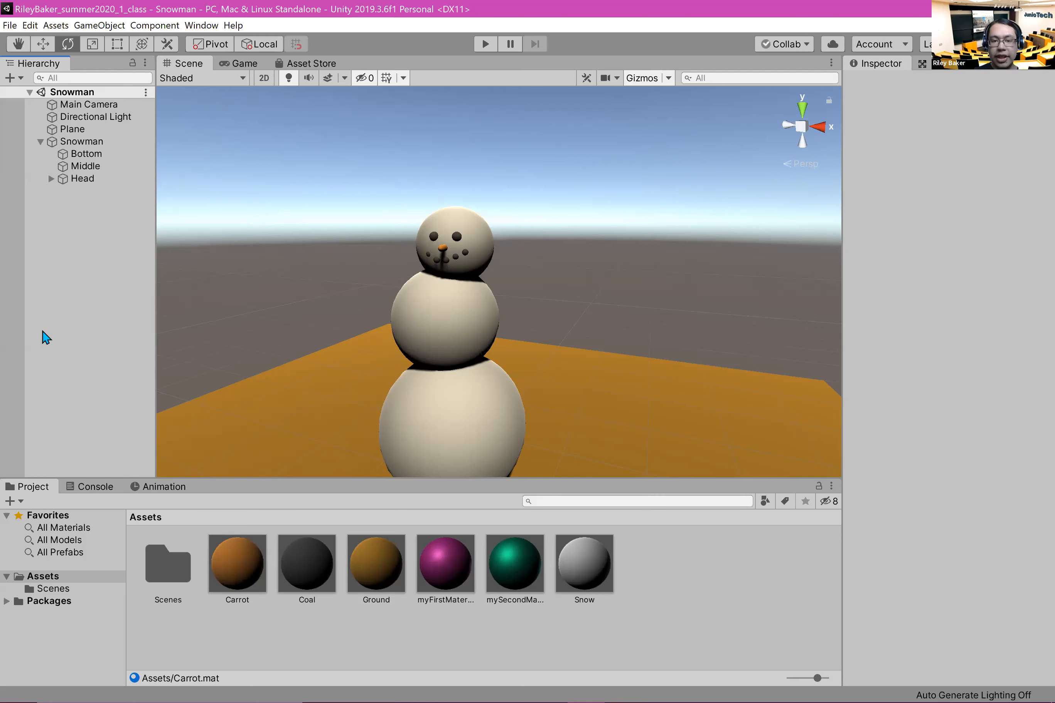
{"action": "scroll", "coordinate": [315, 313], "scroll_direction": "up", "scroll_amount": 1}
{"action": "middle_click_drag", "start_coordinate": [283, 224], "coordinate": [369, 183]}
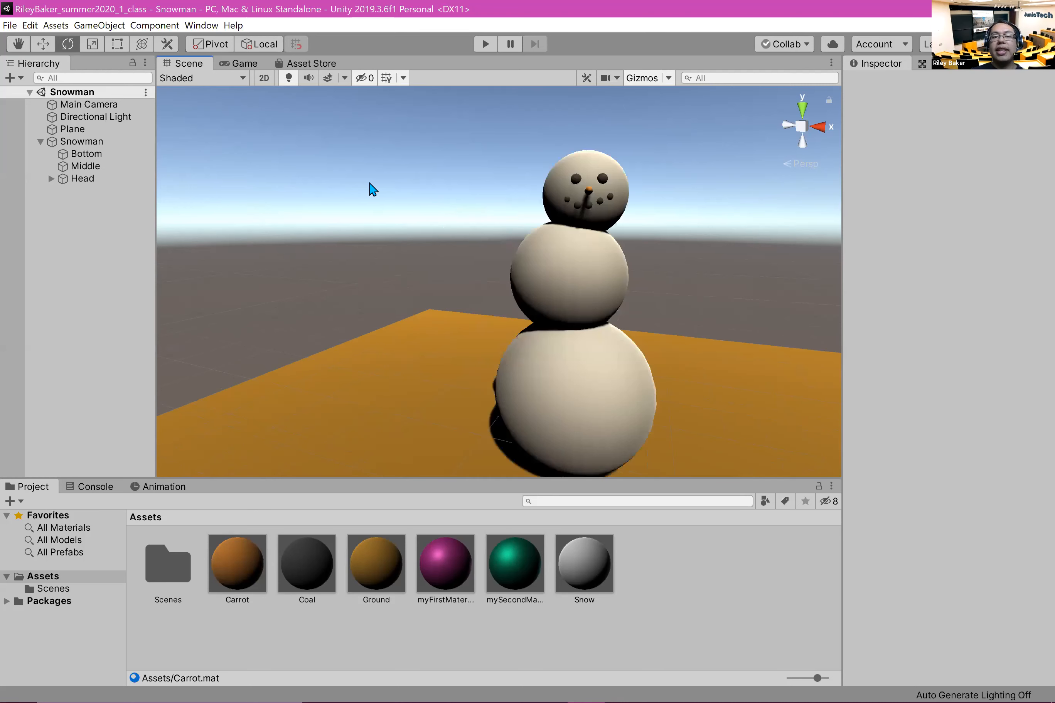
{"action": "scroll", "coordinate": [369, 182], "scroll_direction": "down", "scroll_amount": 3}
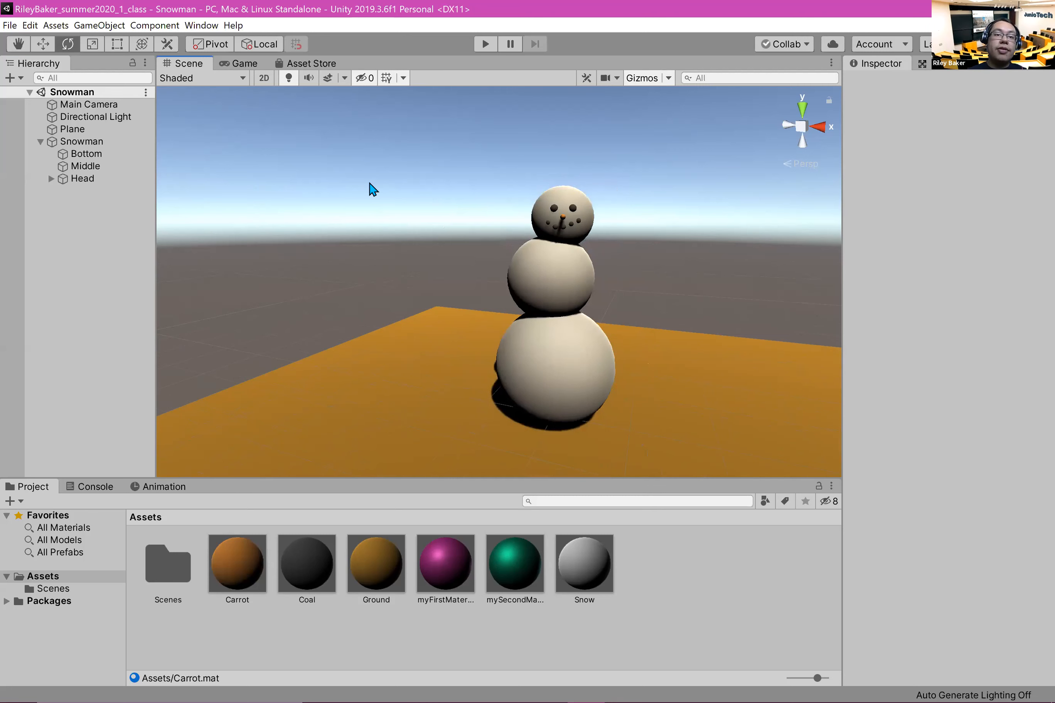
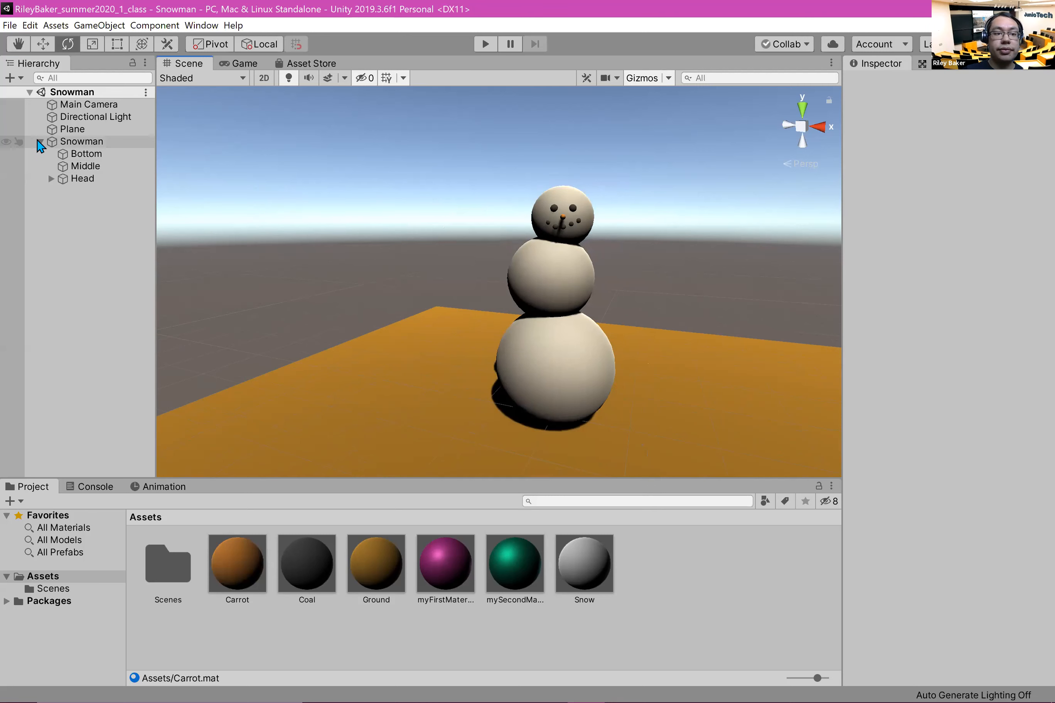
Step: Collapse the Snowman's children in the hierarchy and add a cylinder to the scene
{"action": "left_click", "coordinate": [40, 142]}
{"action": "right_click", "coordinate": [72, 220]}
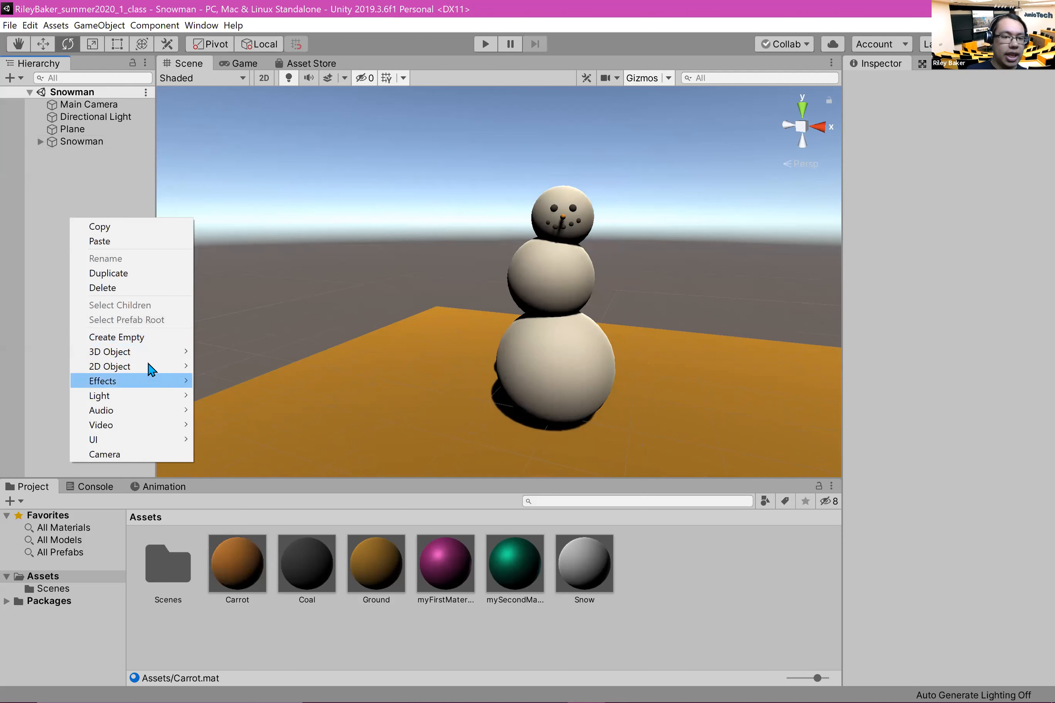
{"action": "mouse_move", "coordinate": [150, 354]}
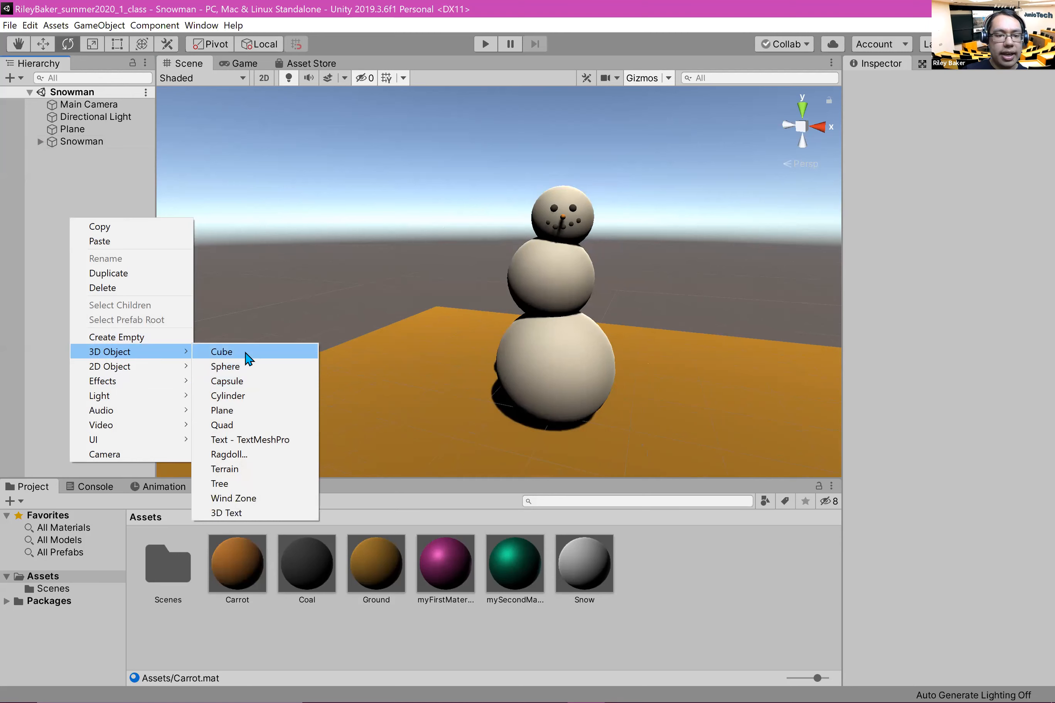
{"action": "left_click", "coordinate": [227, 395]}
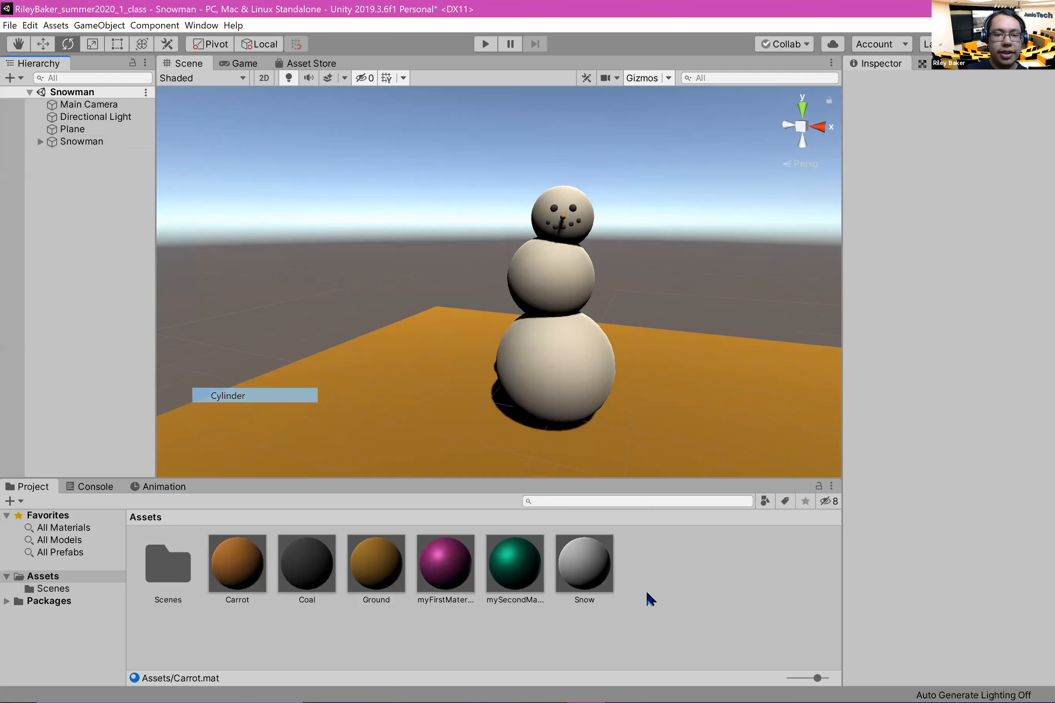
{"action": "left_click", "coordinate": [494, 250]}
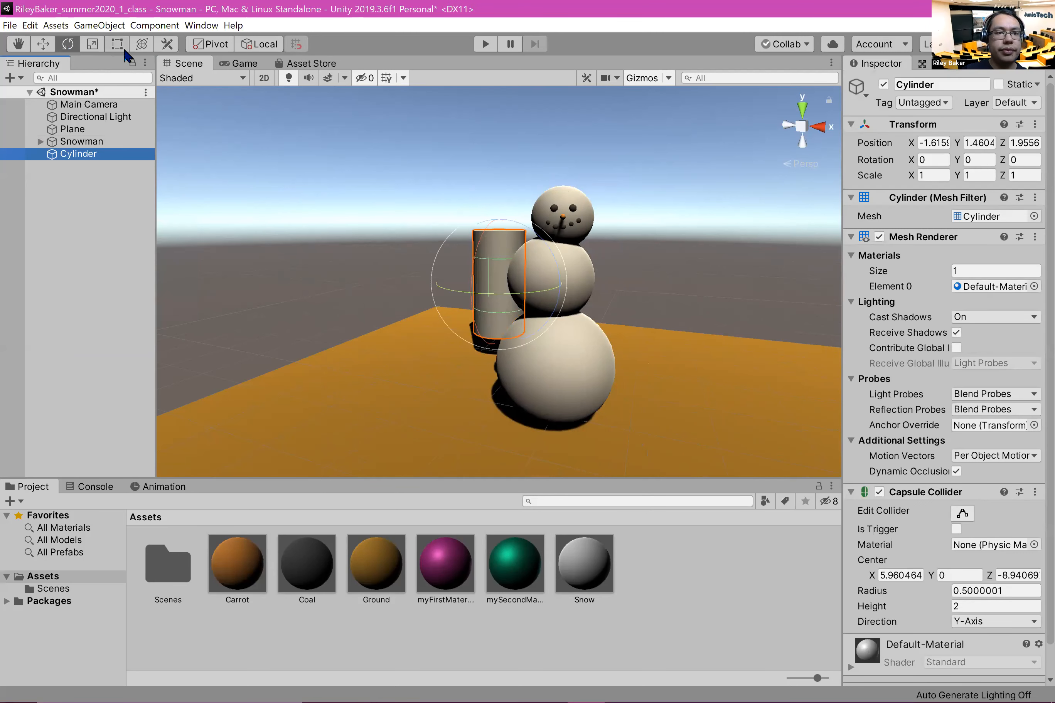
Step: Scale the cylinder into a thin pole of about 0.24 × 2.02 × 0.24 and raise it to a Y position of 2.07
{"action": "left_click", "coordinate": [92, 44]}
{"action": "left_click_drag", "start_coordinate": [494, 283], "coordinate": [439, 298]}
{"action": "left_click_drag", "start_coordinate": [506, 215], "coordinate": [307, 476]}
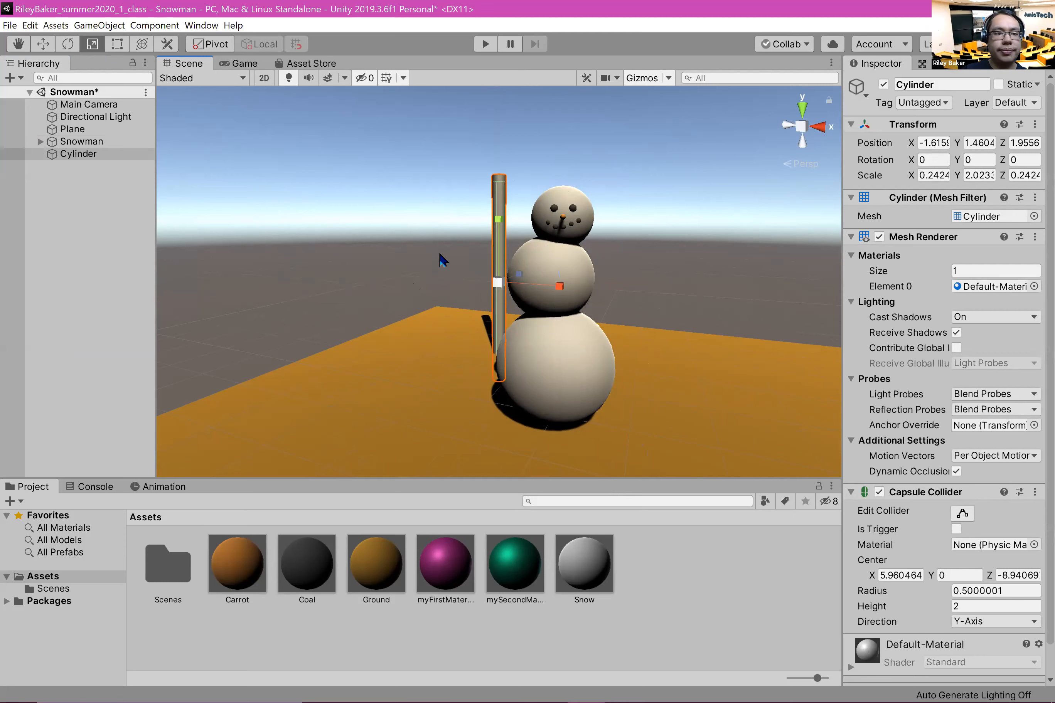
{"action": "key", "text": "w"}
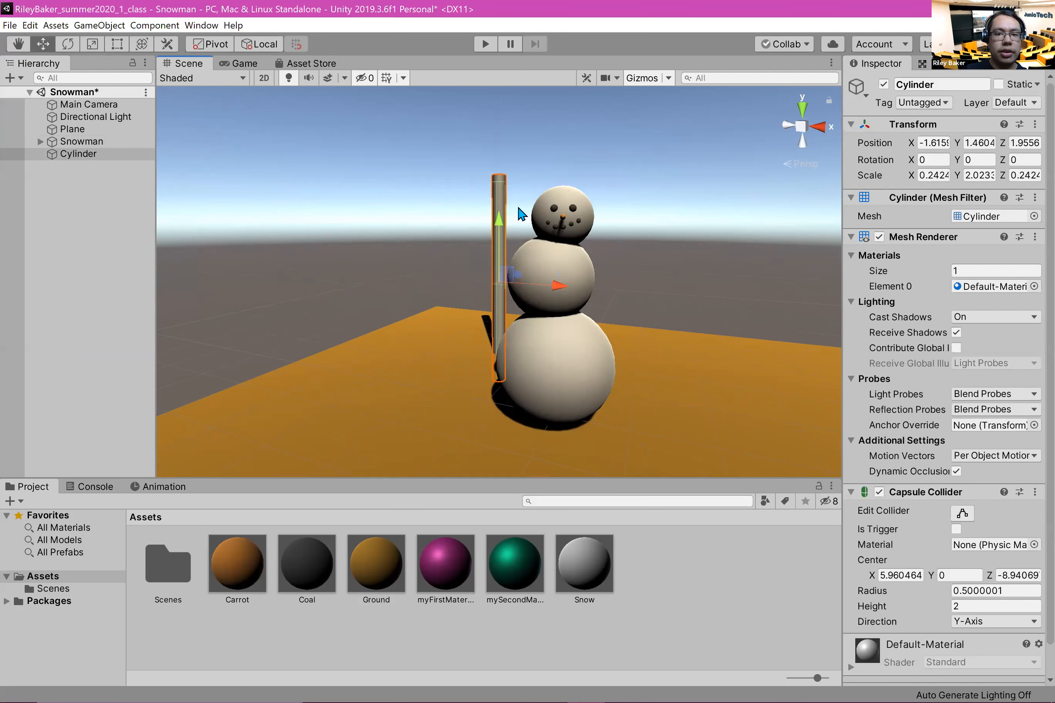
{"action": "left_click_drag", "start_coordinate": [500, 229], "coordinate": [484, 199]}
{"action": "middle_click_drag", "start_coordinate": [341, 229], "coordinate": [434, 229]}
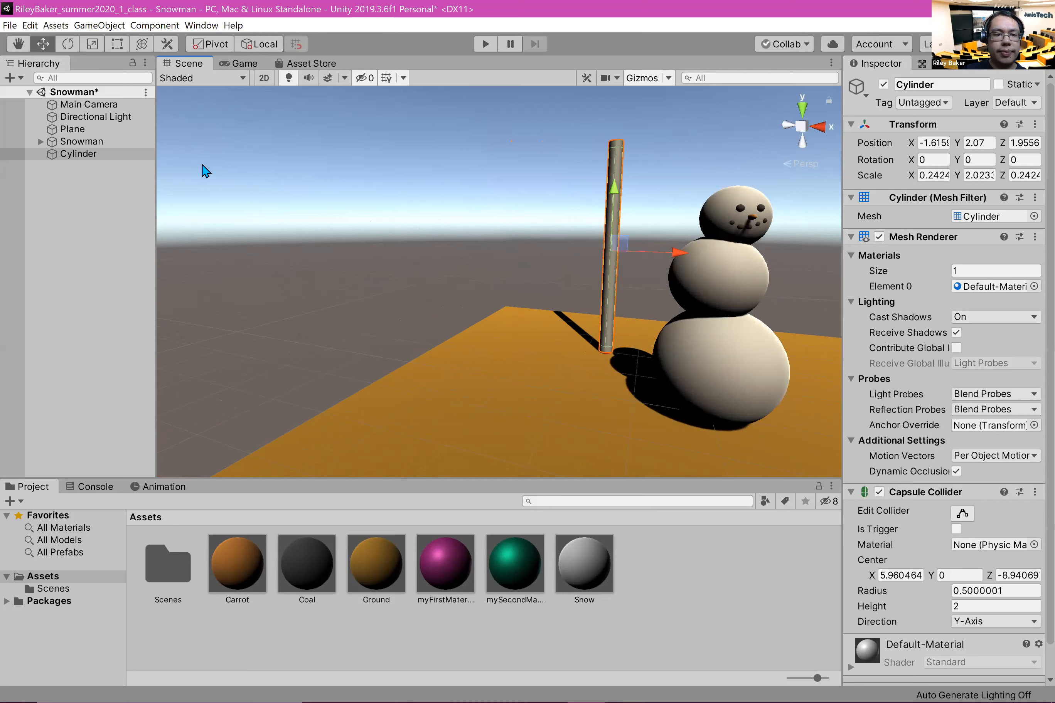
Step: Create an empty game object in the scene and name it Lamp
{"action": "right_click", "coordinate": [41, 218]}
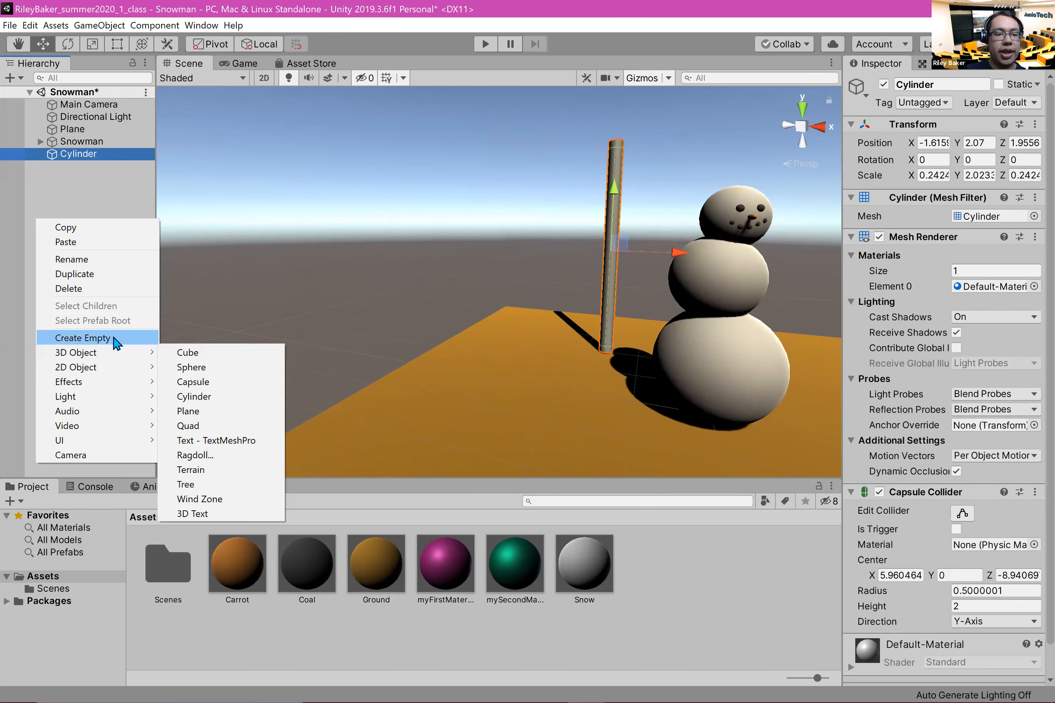
{"action": "left_click", "coordinate": [116, 338]}
{"action": "left_click", "coordinate": [957, 85]}
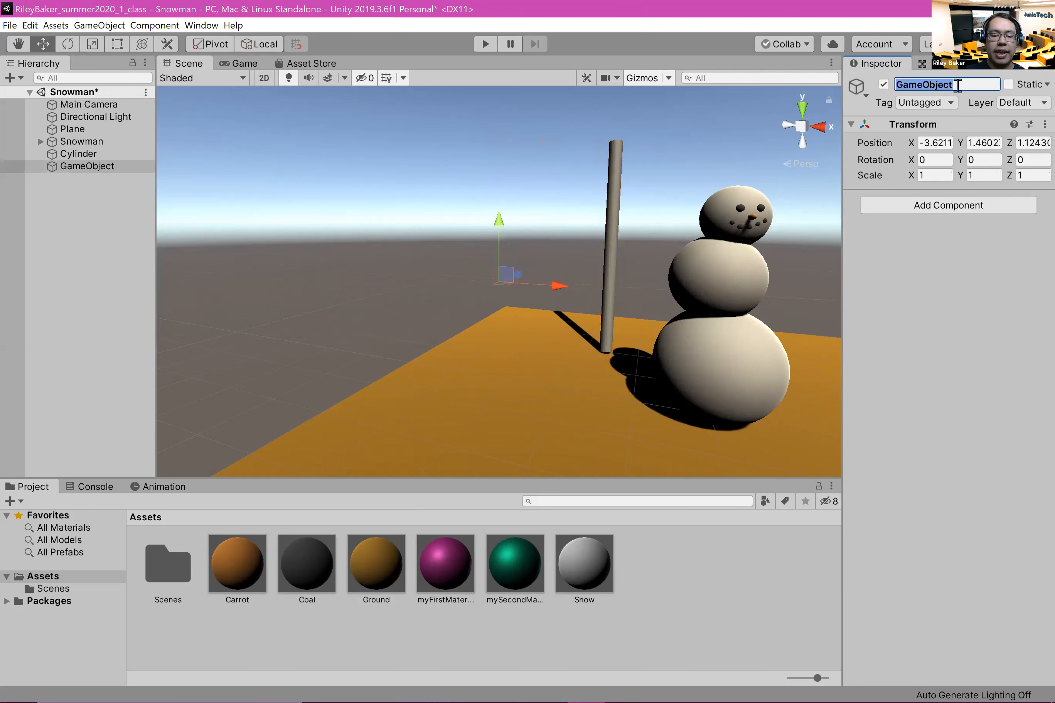
{"action": "type", "text": "Lamp"}
{"action": "key", "text": "Return"}
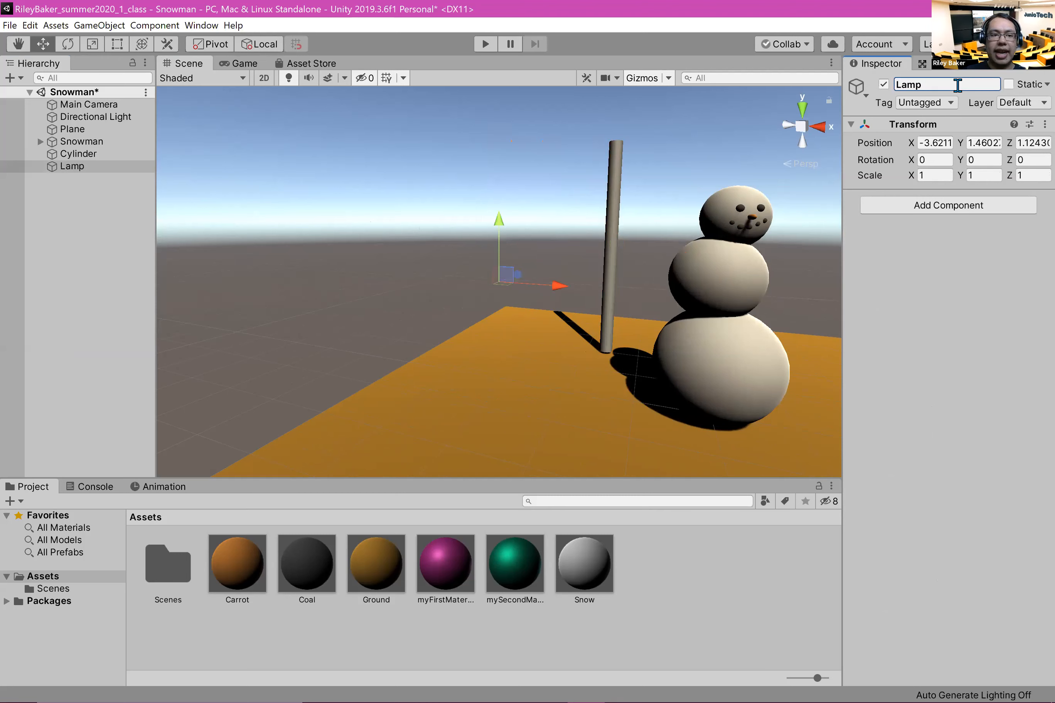
Step: Reset the Lamp object's transform and move it along X to about -2.56, beside the snowman
{"action": "left_click", "coordinate": [1031, 124]}
{"action": "left_click", "coordinate": [1043, 125]}
{"action": "left_click", "coordinate": [1028, 141]}
{"action": "left_click_drag", "start_coordinate": [798, 424], "coordinate": [578, 386]}
Step: Parent the cylinder under Lamp and set its X and Z positions to 0
{"action": "mouse_move", "coordinate": [77, 157]}
{"action": "left_mouse_down"}
{"action": "mouse_move", "coordinate": [102, 173]}
{"action": "mouse_move", "coordinate": [93, 168]}
{"action": "left_mouse_up"}
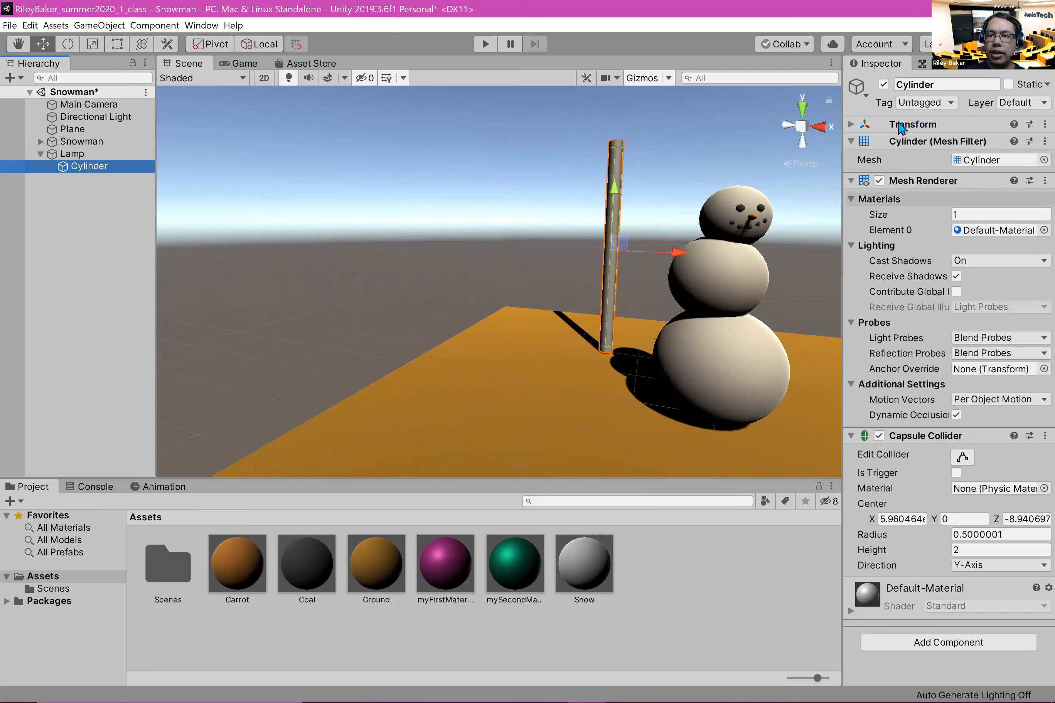
{"action": "left_click", "coordinate": [850, 124]}
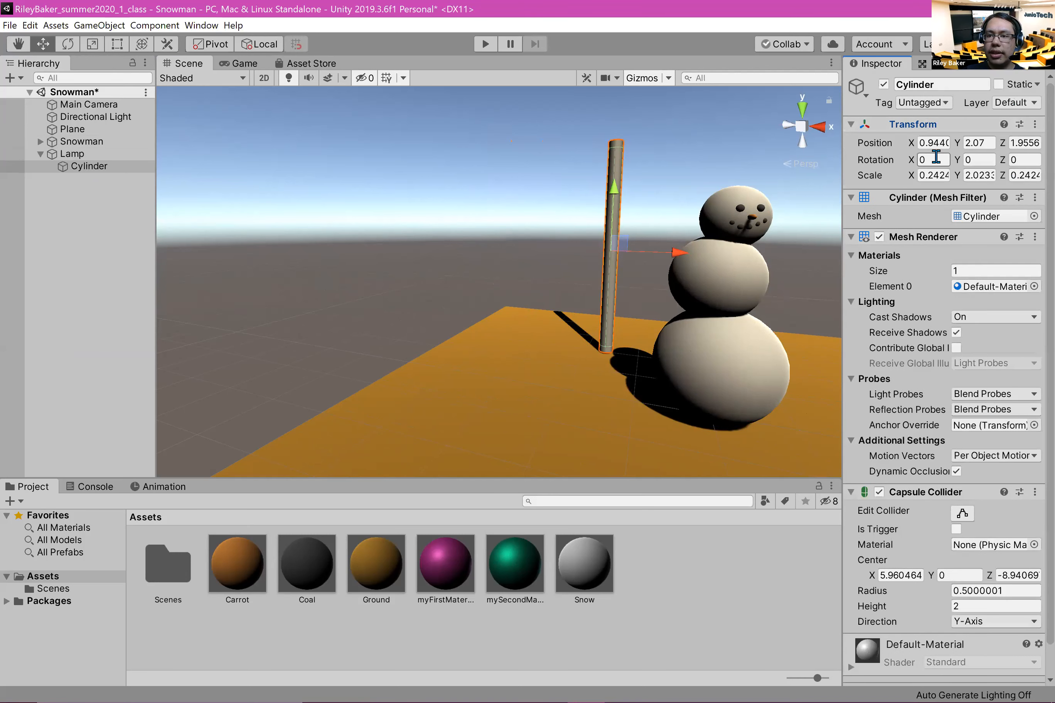
{"action": "left_click", "coordinate": [932, 142]}
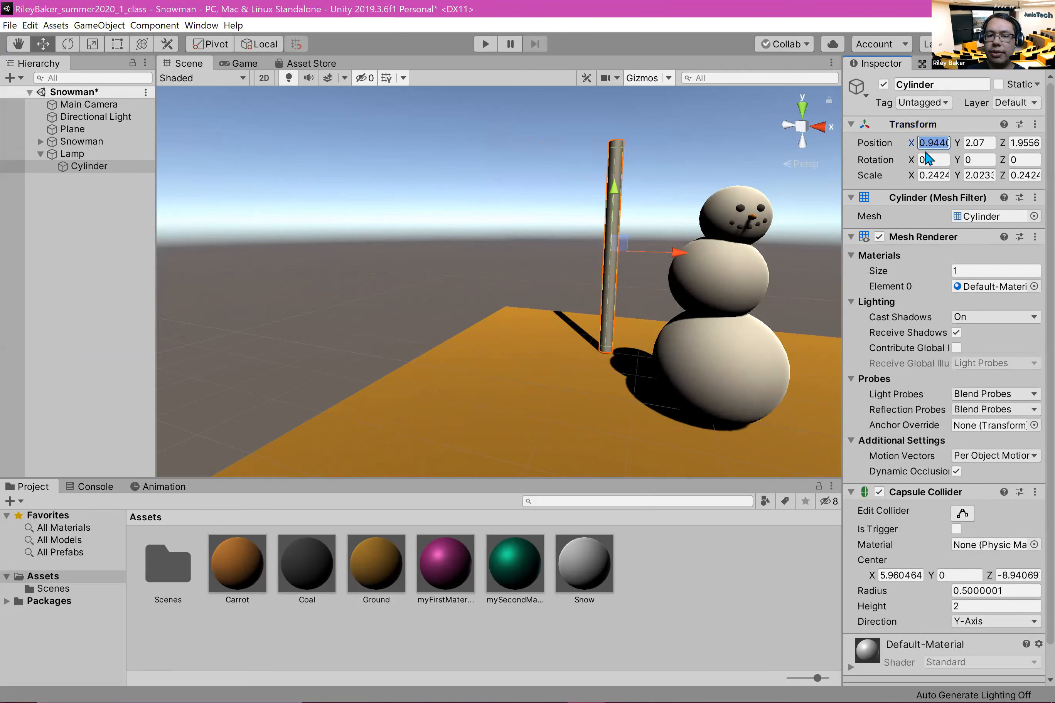
{"action": "type", "text": "0"}
{"action": "left_click", "coordinate": [1025, 146]}
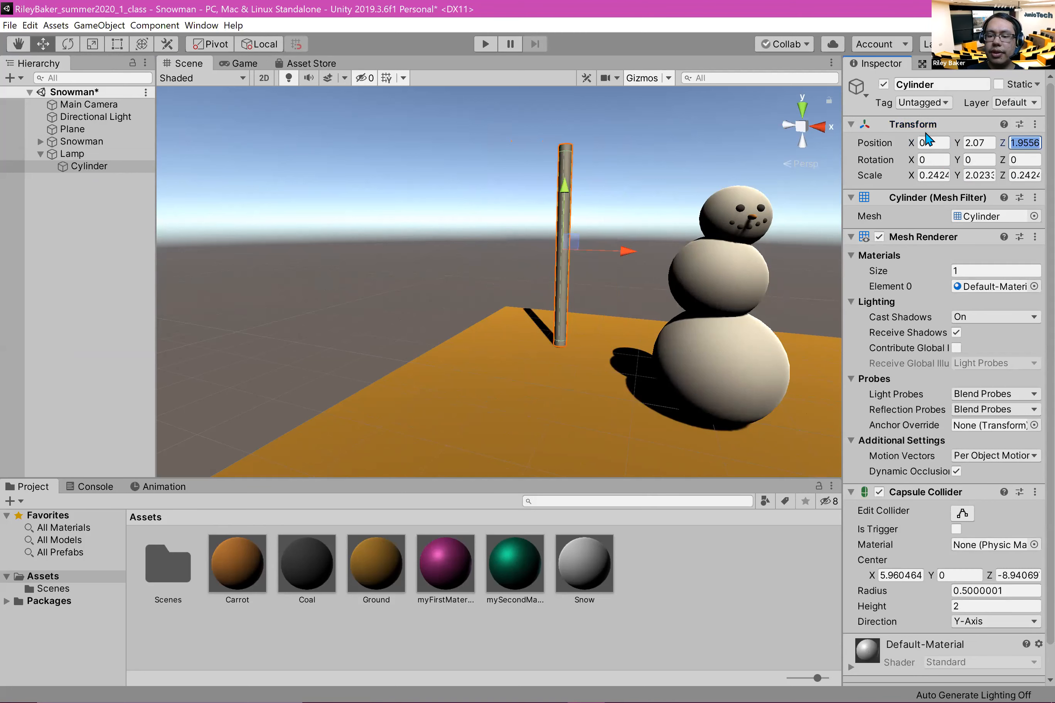
{"action": "type", "text": "0"}
{"action": "left_click", "coordinate": [75, 206]}
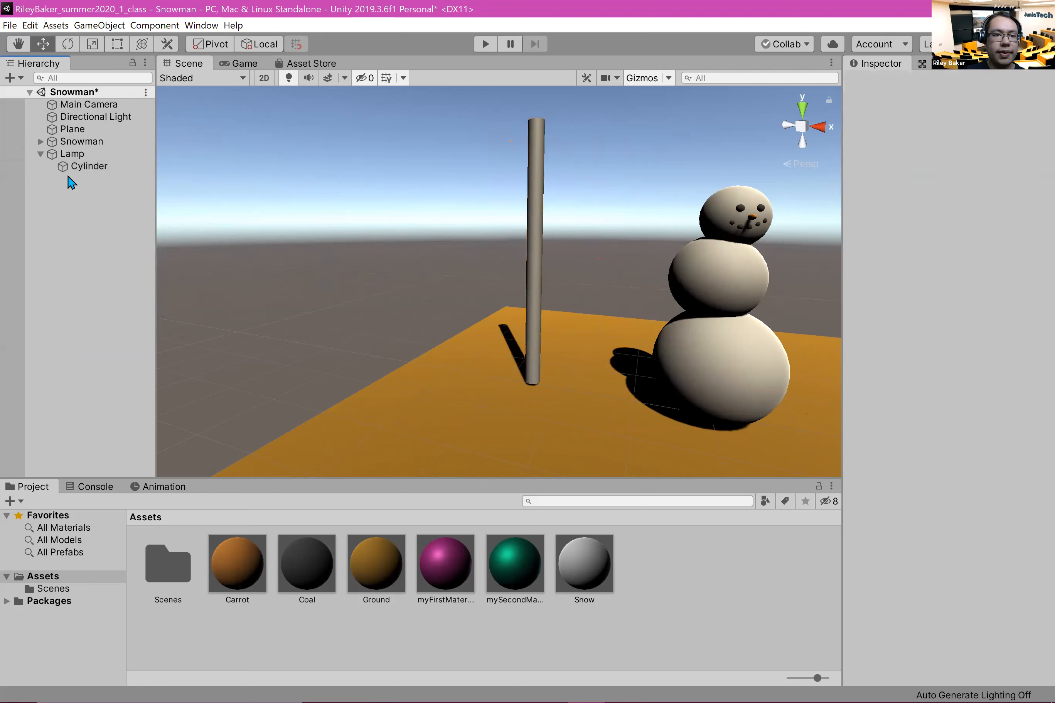
Step: Rename the Lamp's cylinder to Post
{"action": "left_click", "coordinate": [94, 168]}
{"action": "left_click", "coordinate": [954, 85]}
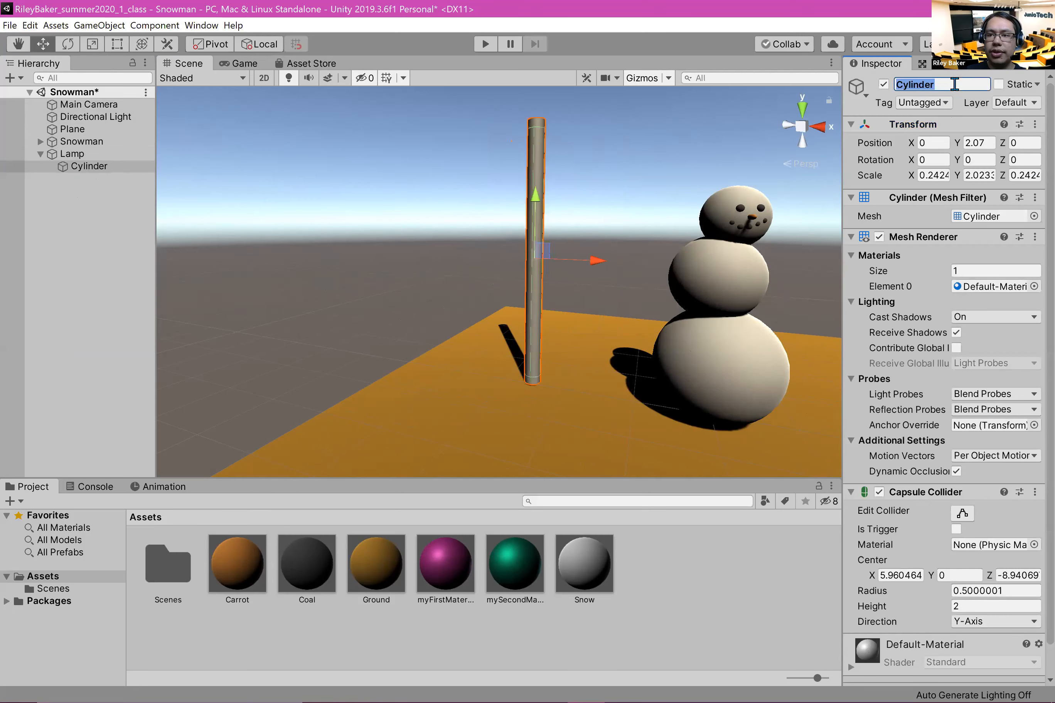
{"action": "type", "text": "Post"}
{"action": "key", "text": "Return"}
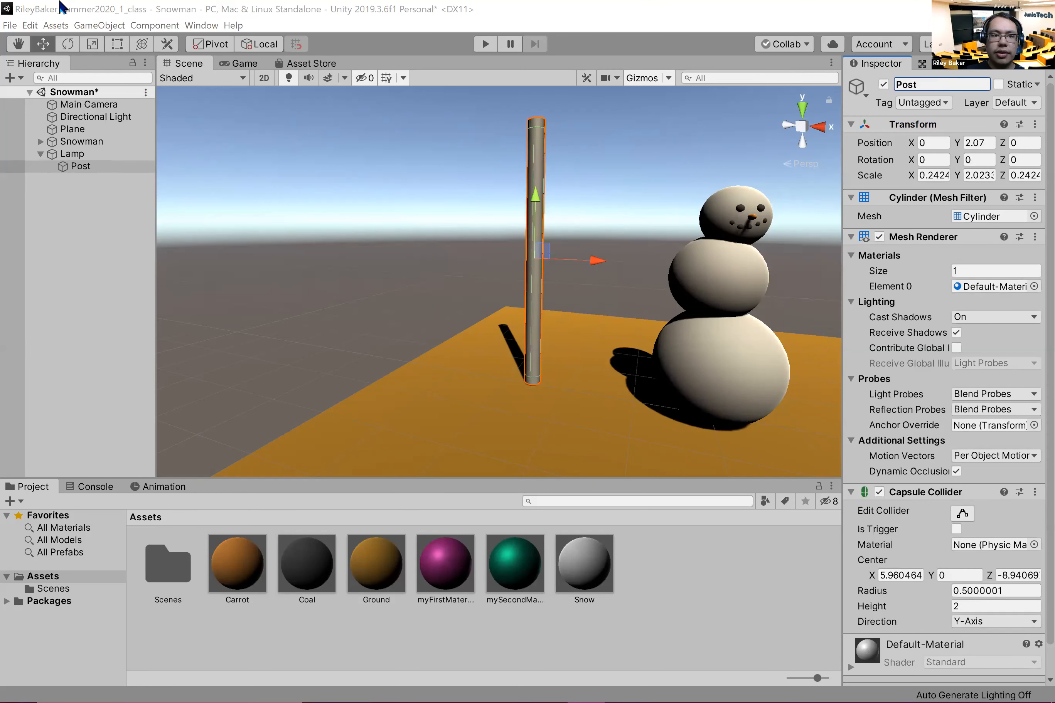
Step: Add a cube as a child of Lamp and raise it to the post's top at a Y position of about 4.49
{"action": "right_click", "coordinate": [92, 154]}
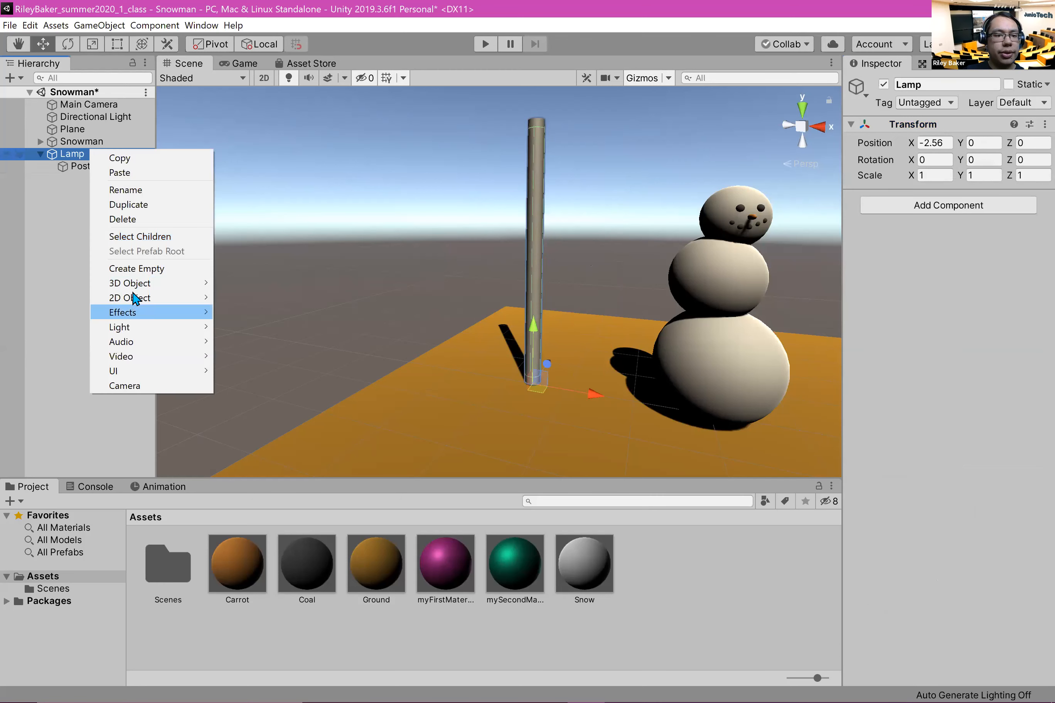
{"action": "mouse_move", "coordinate": [139, 284]}
{"action": "left_click", "coordinate": [288, 283]}
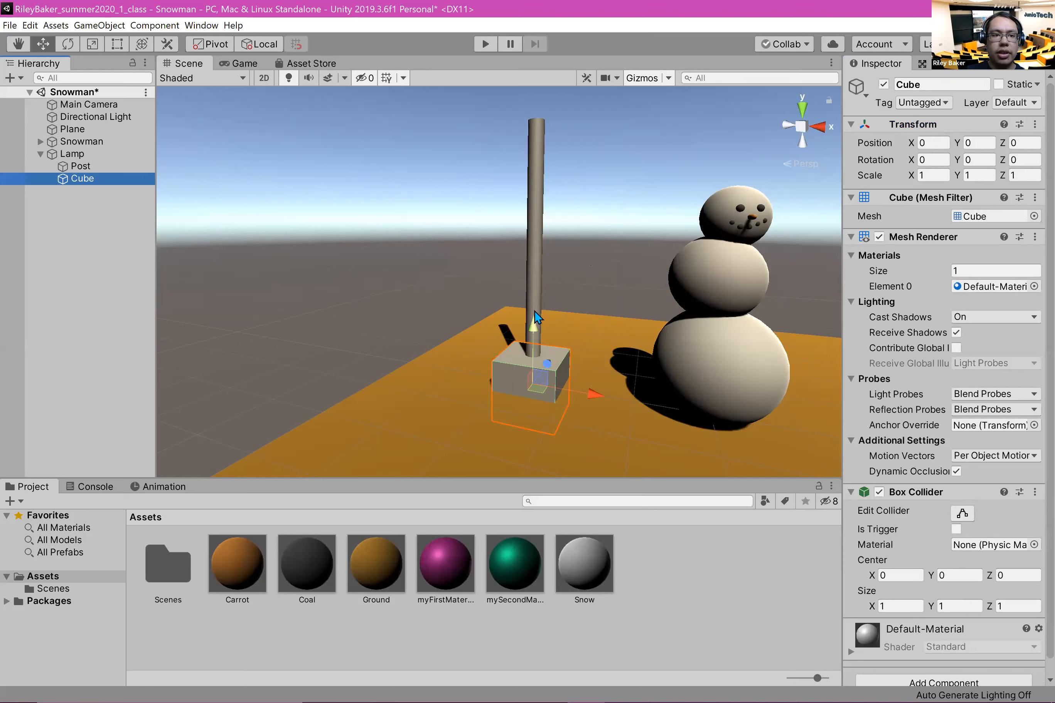
{"action": "left_click_drag", "start_coordinate": [535, 318], "coordinate": [535, 93]}
{"action": "key", "text": "f"}
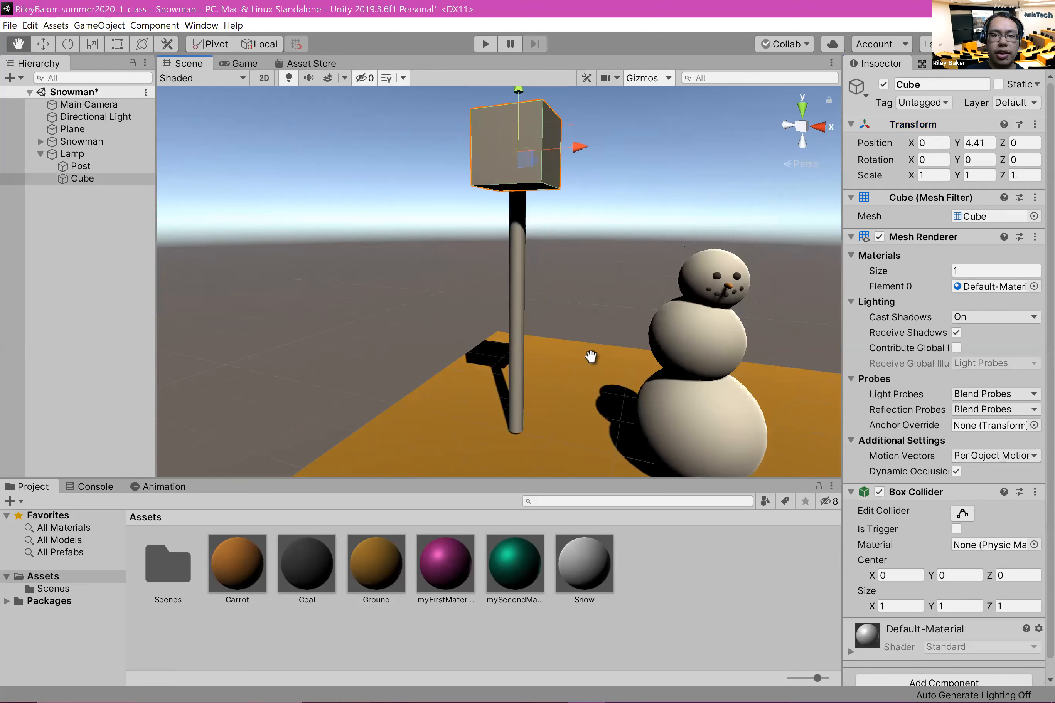
{"action": "mouse_move", "coordinate": [501, 220]}
{"action": "left_mouse_down"}
{"action": "mouse_move", "coordinate": [502, 164]}
{"action": "mouse_move", "coordinate": [502, 229]}
{"action": "mouse_move", "coordinate": [510, 212]}
{"action": "left_mouse_up"}
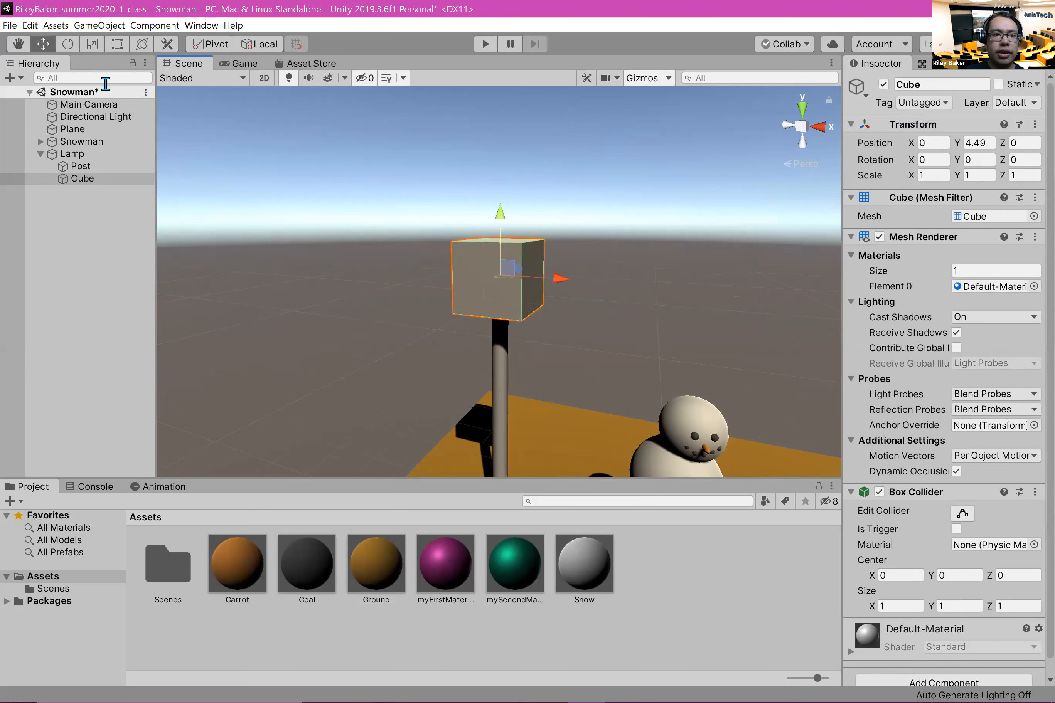
Step: Scale the cube on the post down to about 0.51 × 0.77 × 0.51
{"action": "left_click", "coordinate": [92, 44]}
{"action": "left_click_drag", "start_coordinate": [499, 275], "coordinate": [456, 281]}
{"action": "left_click_drag", "start_coordinate": [518, 191], "coordinate": [522, 182]}
Step: Lower the cube to a Y position of about 4.34 and apply the Coal material to the post
{"action": "scroll", "coordinate": [422, 295], "scroll_direction": "up", "scroll_amount": 5}
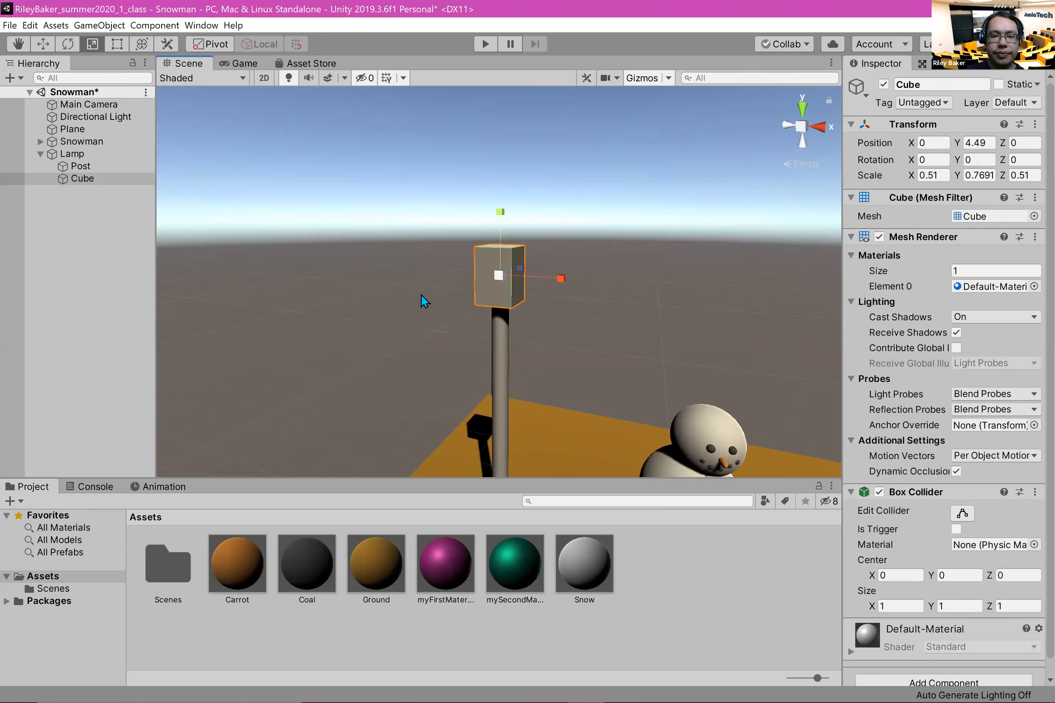
{"action": "middle_click_drag", "start_coordinate": [418, 298], "coordinate": [369, 222]}
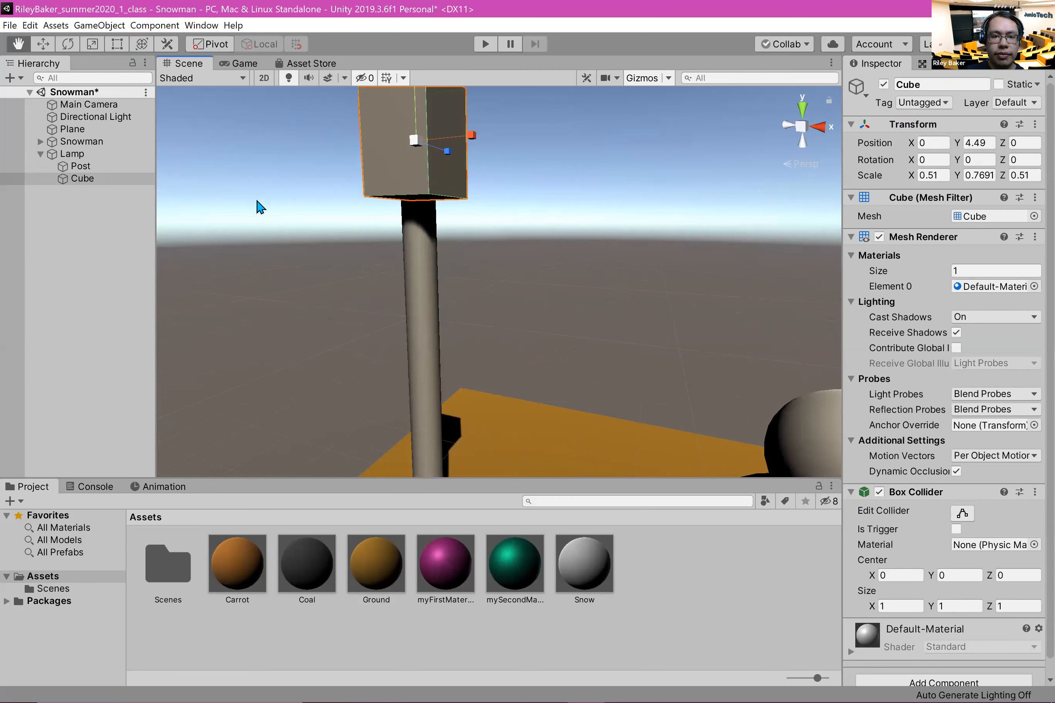
{"action": "scroll", "coordinate": [242, 200], "scroll_direction": "down", "scroll_amount": 3}
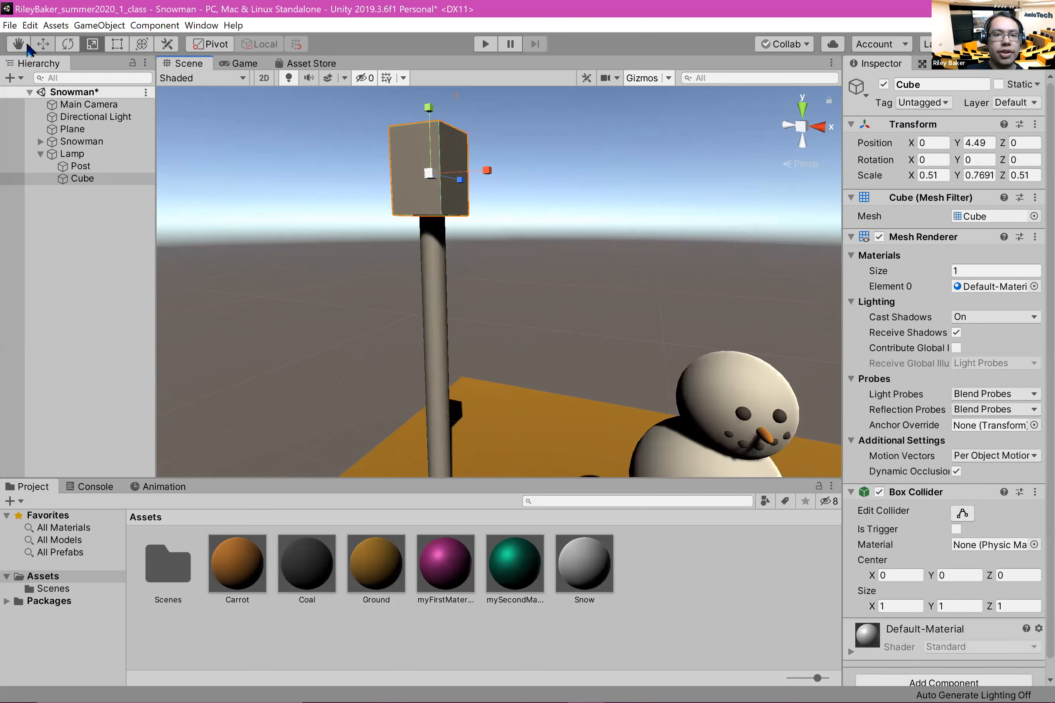
{"action": "left_click", "coordinate": [43, 43]}
{"action": "left_click_drag", "start_coordinate": [427, 111], "coordinate": [414, 138]}
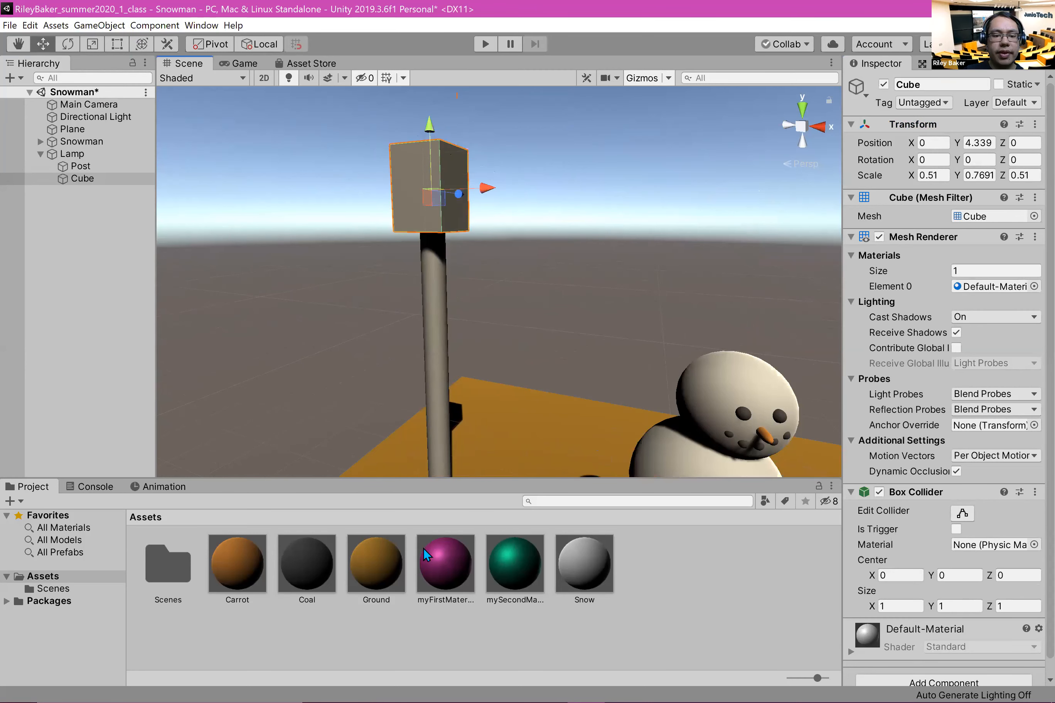
{"action": "left_click_drag", "start_coordinate": [313, 544], "coordinate": [438, 337]}
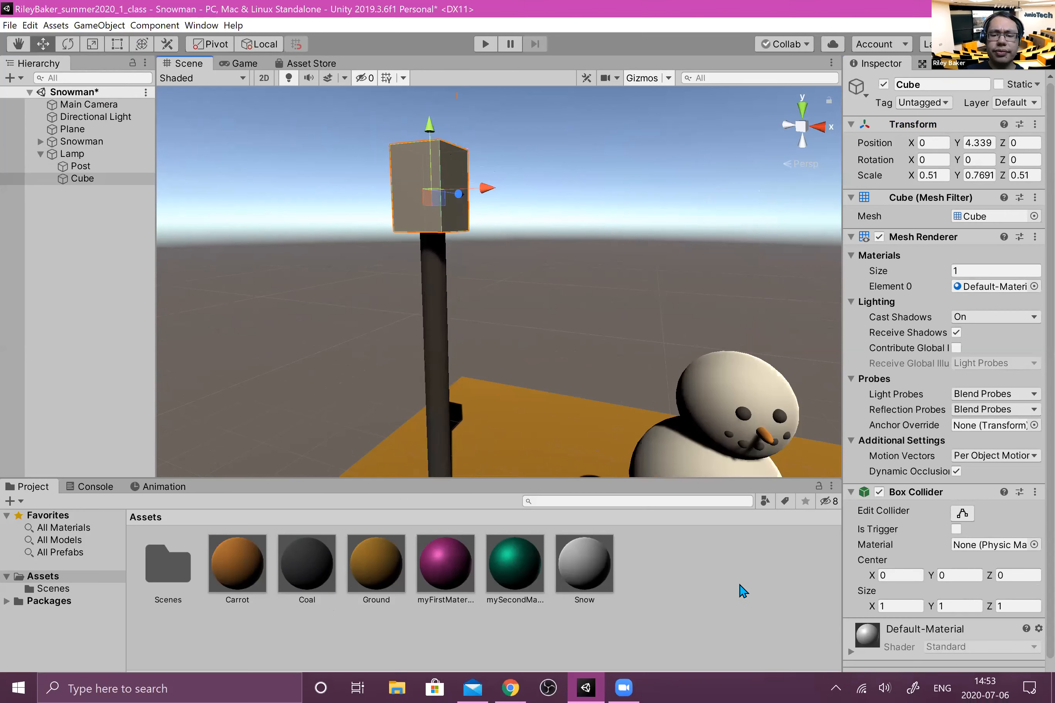
{"action": "right_click", "coordinate": [720, 595]}
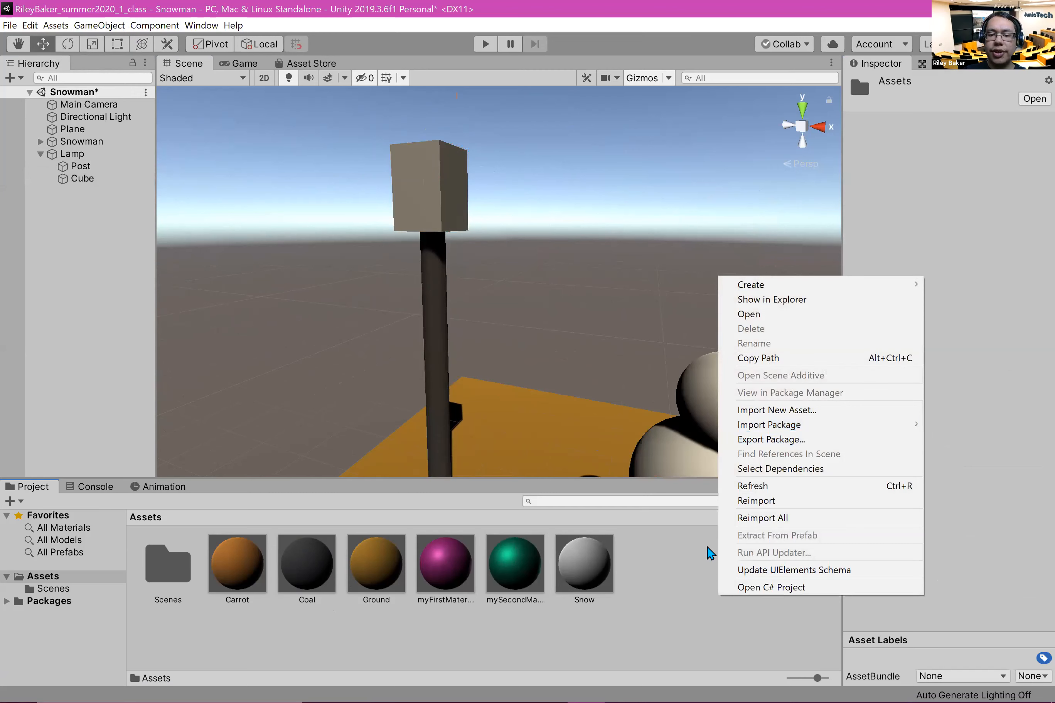
{"action": "mouse_move", "coordinate": [762, 285]}
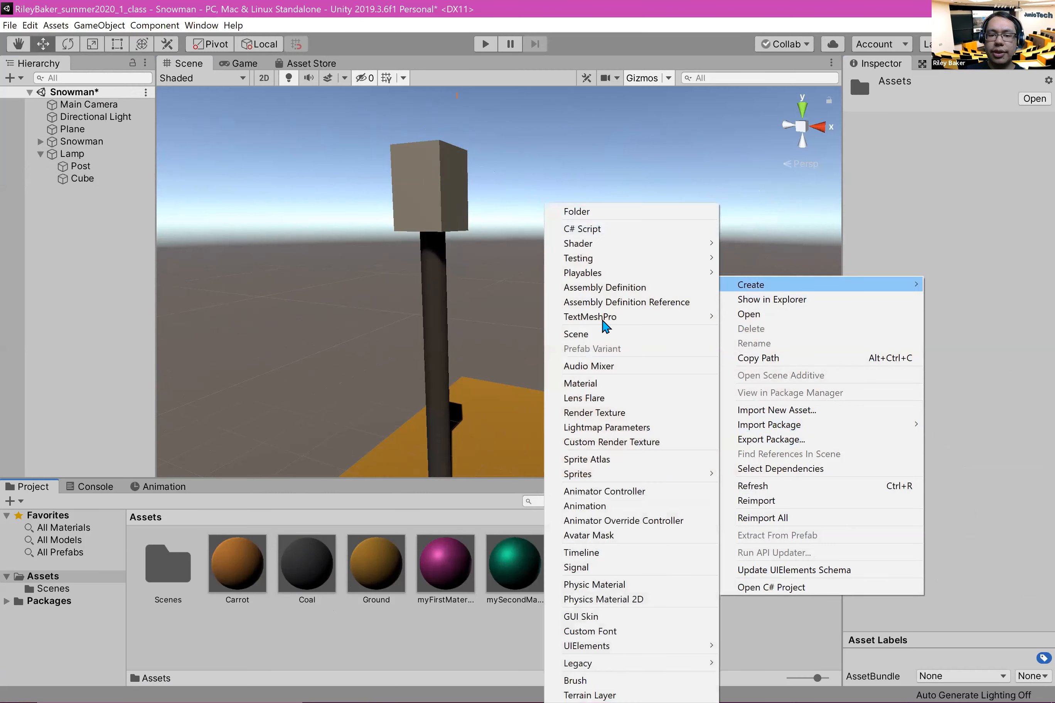
{"action": "left_click", "coordinate": [658, 365]}
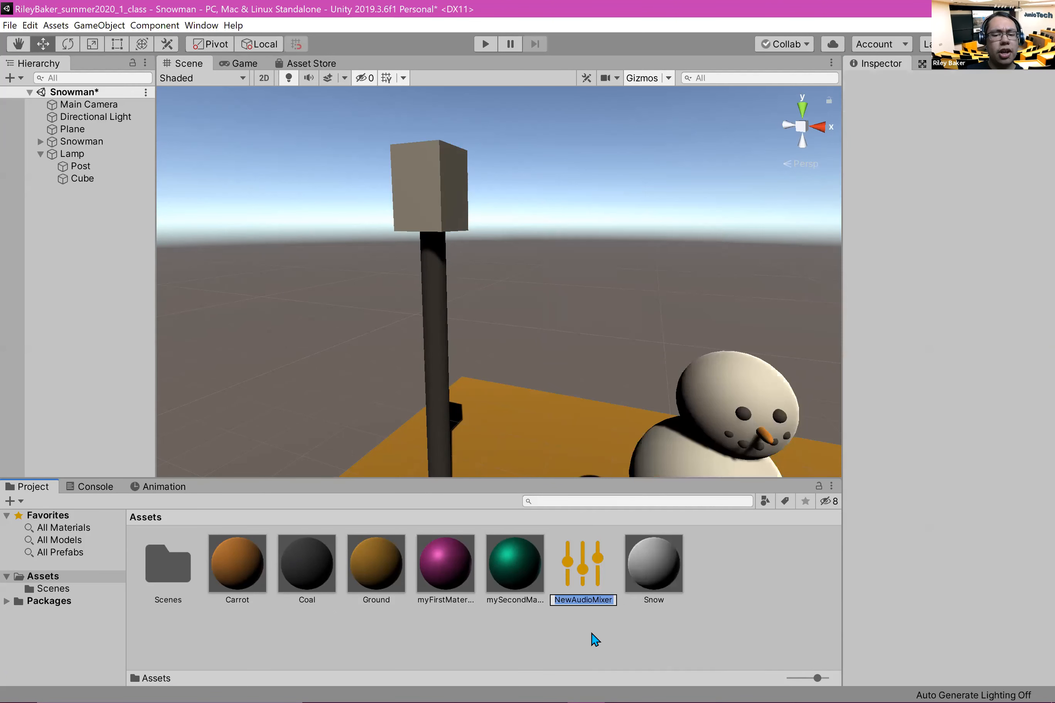
{"action": "left_click", "coordinate": [578, 575]}
{"action": "key", "text": "Delete"}
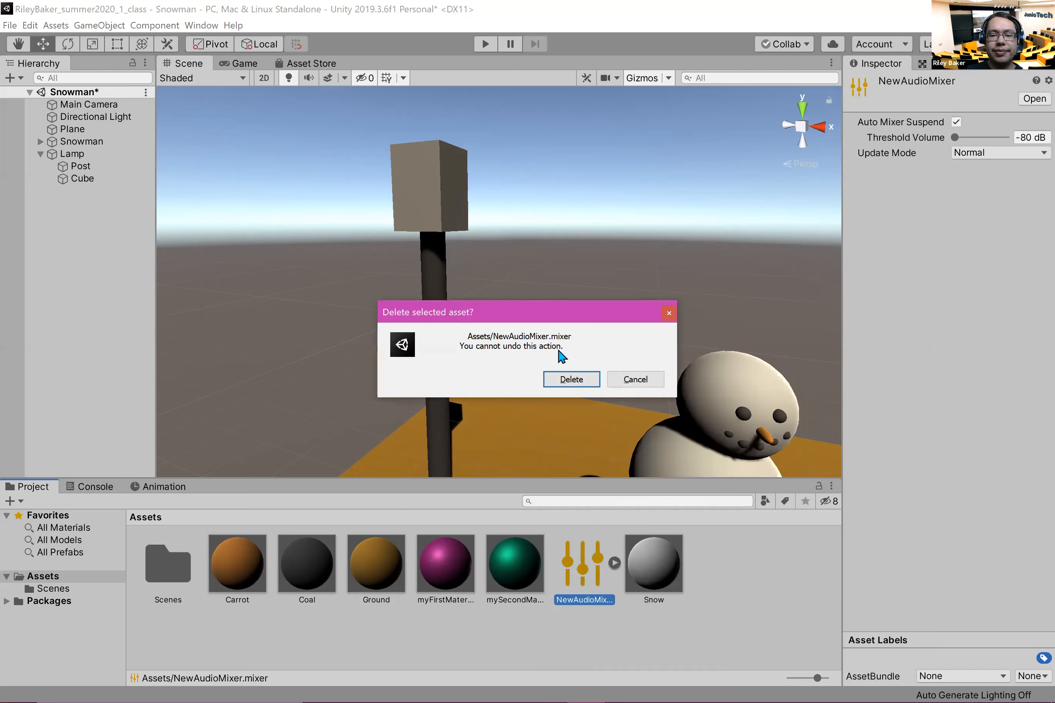
{"action": "key", "text": "Return"}
Step: Create a new material named Lamp in the Assets folder
{"action": "right_click", "coordinate": [655, 569]}
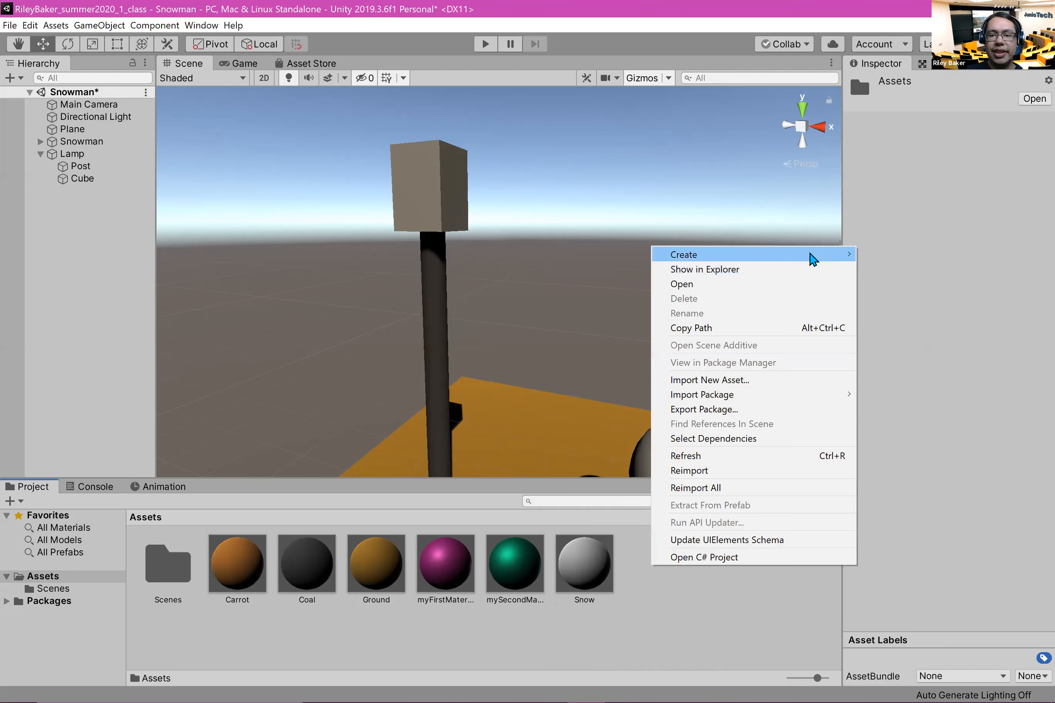
{"action": "mouse_move", "coordinate": [812, 259]}
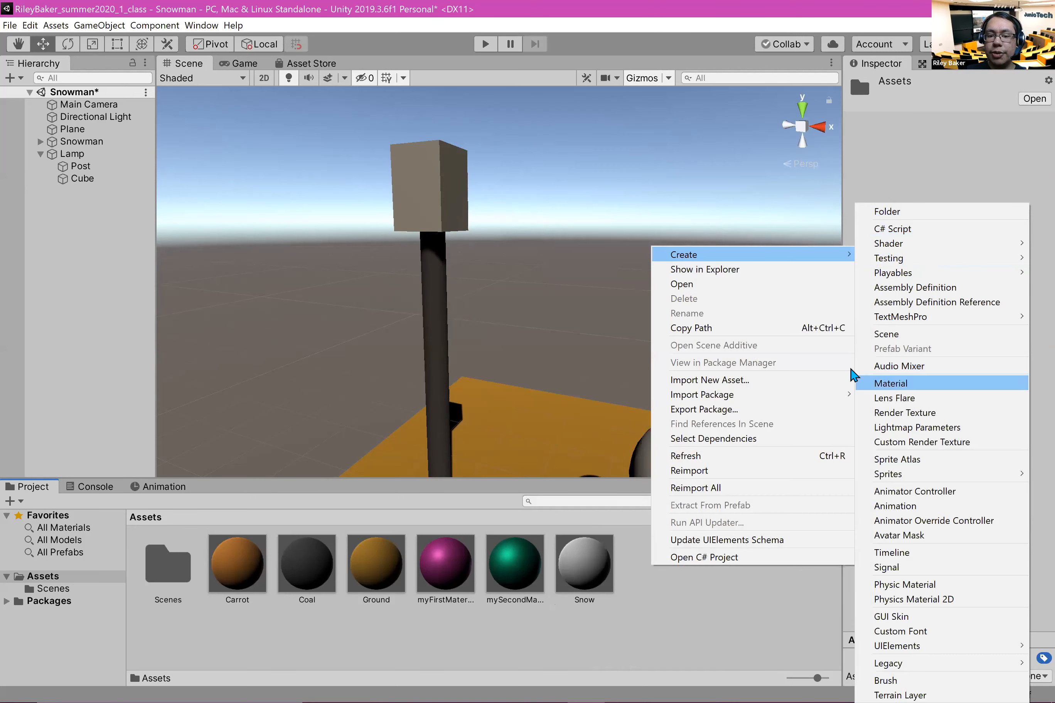
{"action": "left_click", "coordinate": [852, 376]}
{"action": "type", "text": "Lam"}
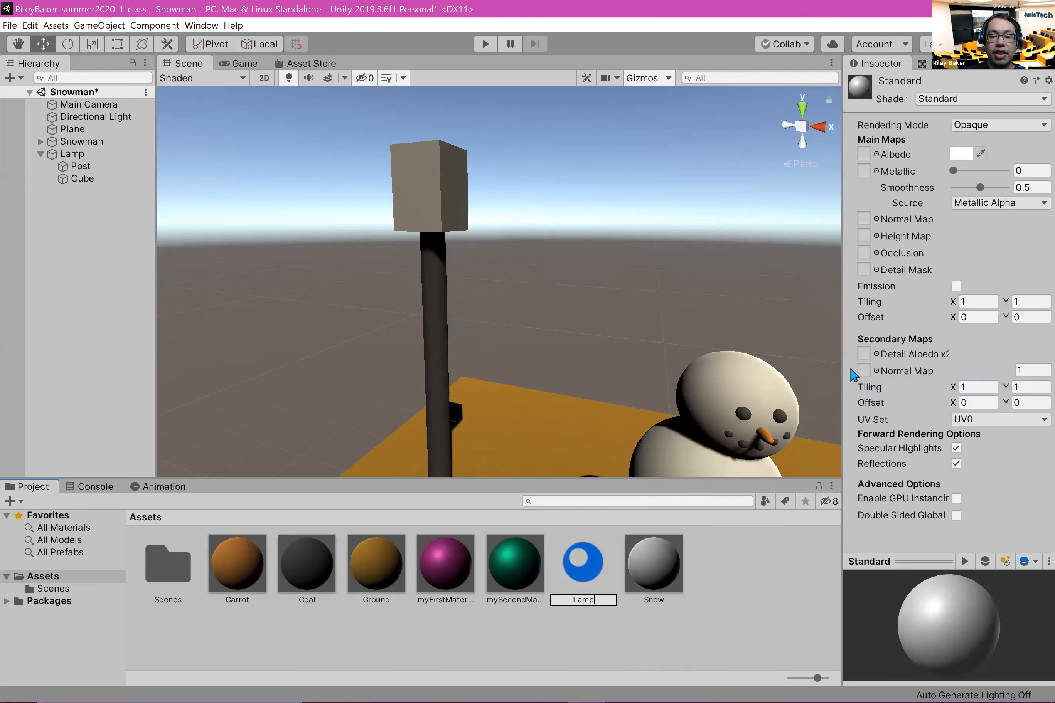
{"action": "type", "text": "p"}
{"action": "key", "text": "Return"}
Step: Set the Lamp material's albedo to a light yellow with hue 54, saturation 50 and value 100
{"action": "left_click", "coordinate": [962, 153]}
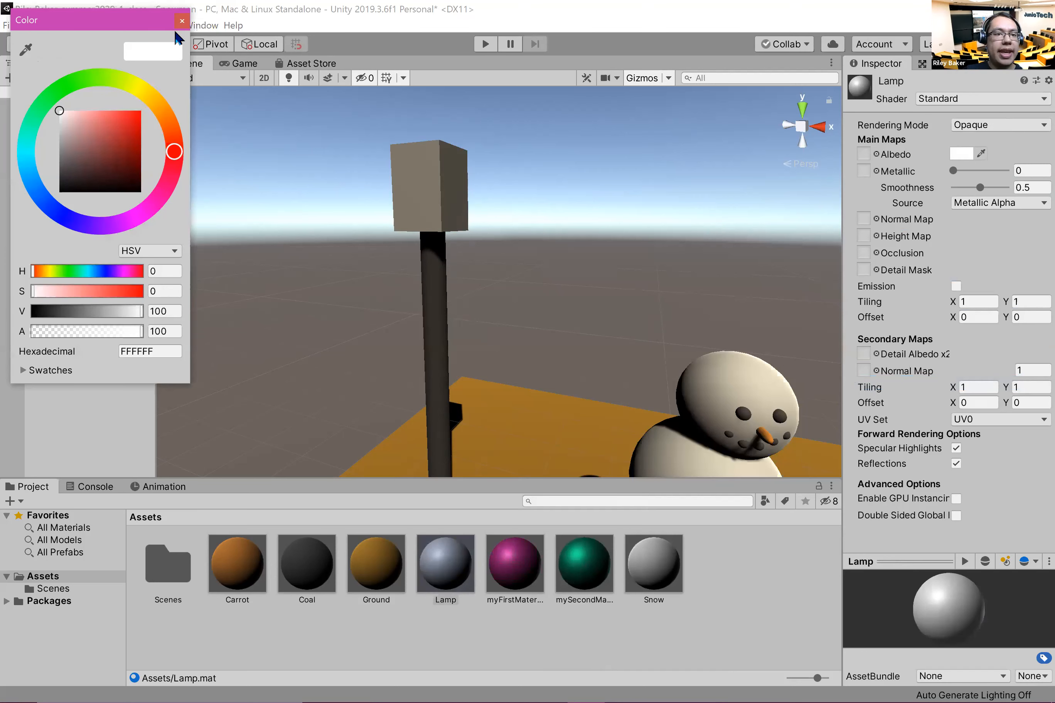
{"action": "left_click_drag", "start_coordinate": [147, 99], "coordinate": [143, 93]}
{"action": "left_click_drag", "start_coordinate": [83, 130], "coordinate": [99, 110]}
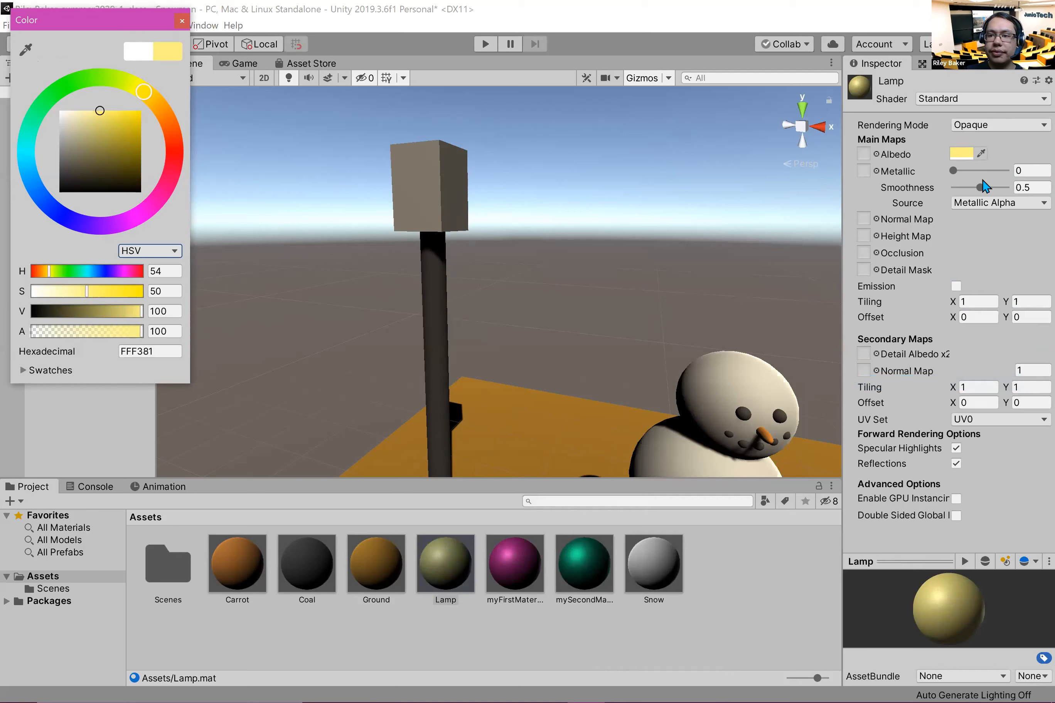
Step: Set the Lamp material's smoothness to 0 and apply the material to the cube on the post
{"action": "left_click_drag", "start_coordinate": [980, 190], "coordinate": [870, 181]}
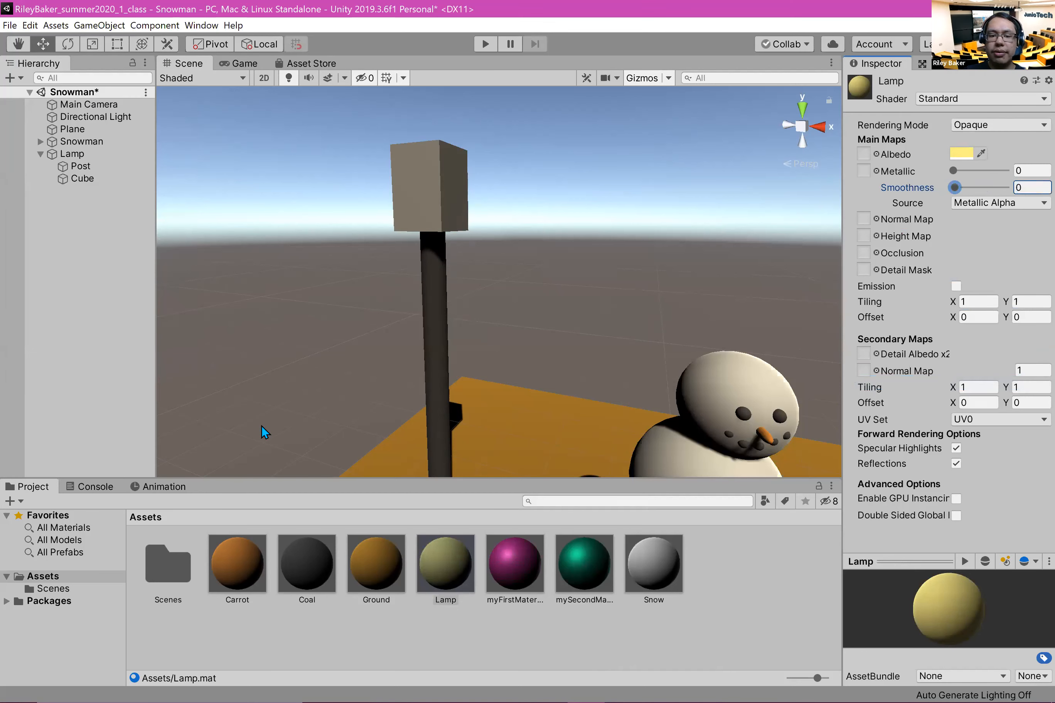
{"action": "left_click_drag", "start_coordinate": [450, 517], "coordinate": [433, 185]}
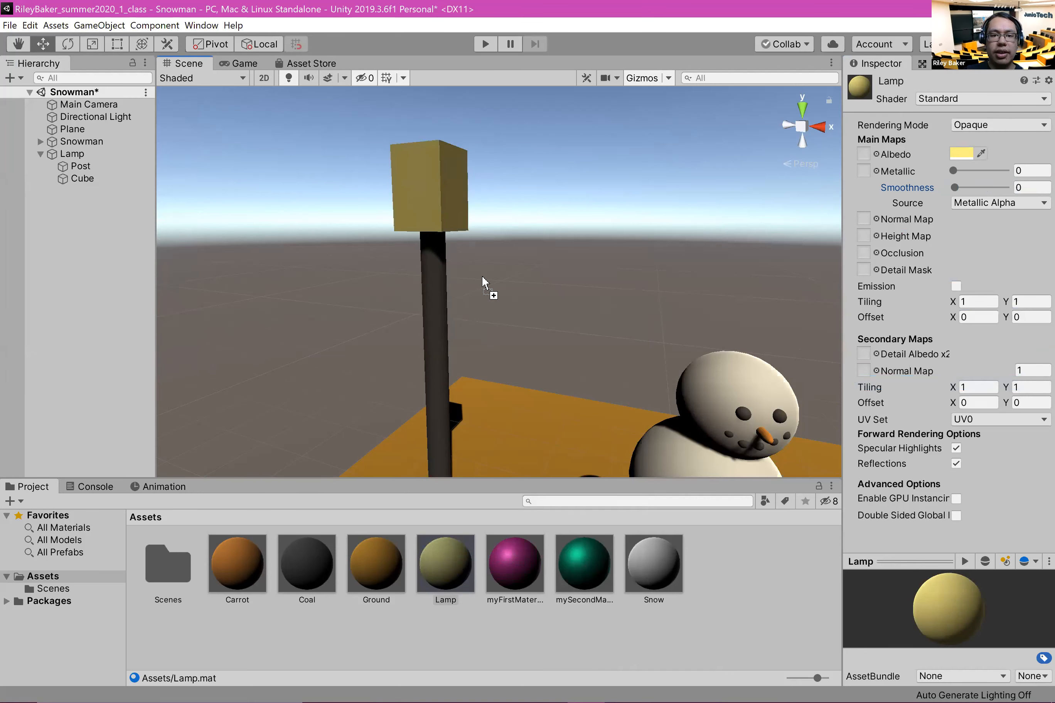
{"action": "middle_click_drag", "start_coordinate": [531, 266], "coordinate": [499, 233]}
{"action": "scroll", "coordinate": [501, 233], "scroll_direction": "down", "scroll_amount": 5}
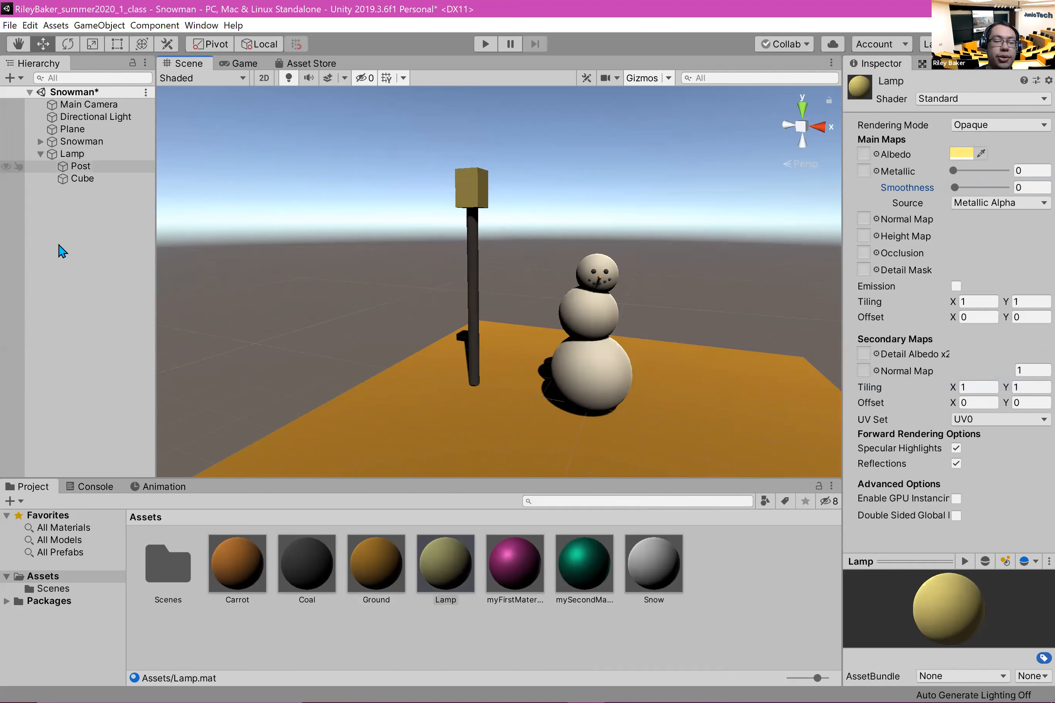
Step: Add a point light as a child of Lamp and raise it to a Y position of about 4.33
{"action": "right_click", "coordinate": [72, 154]}
{"action": "mouse_move", "coordinate": [164, 288]}
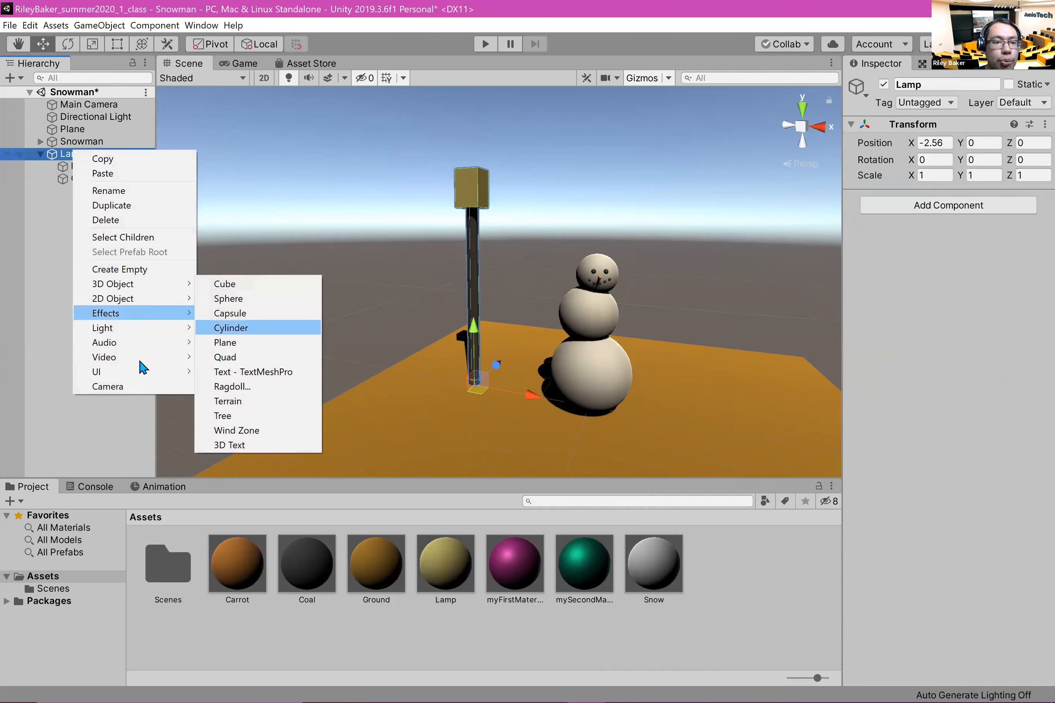
{"action": "mouse_move", "coordinate": [140, 331]}
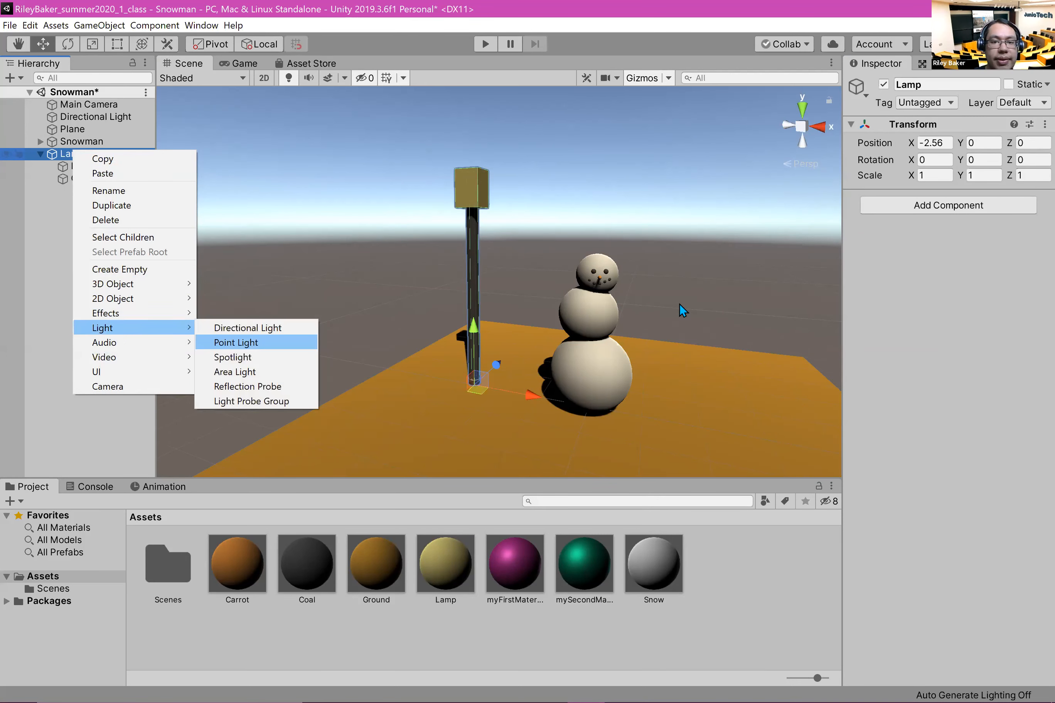
{"action": "left_click", "coordinate": [236, 342]}
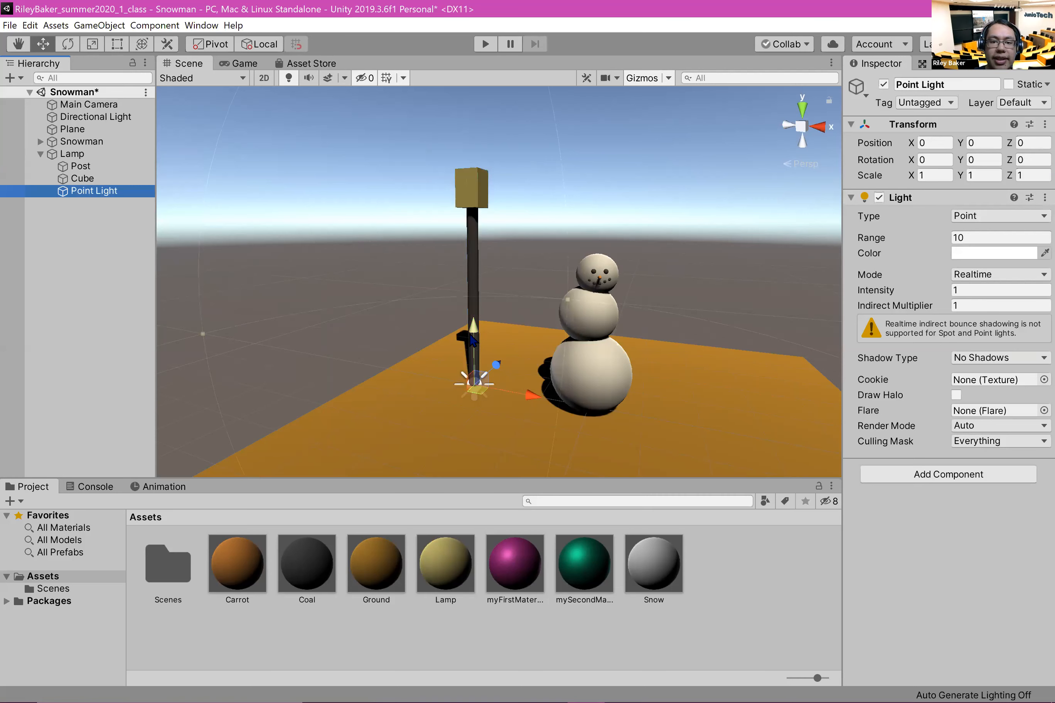
{"action": "left_click_drag", "start_coordinate": [472, 338], "coordinate": [472, 145]}
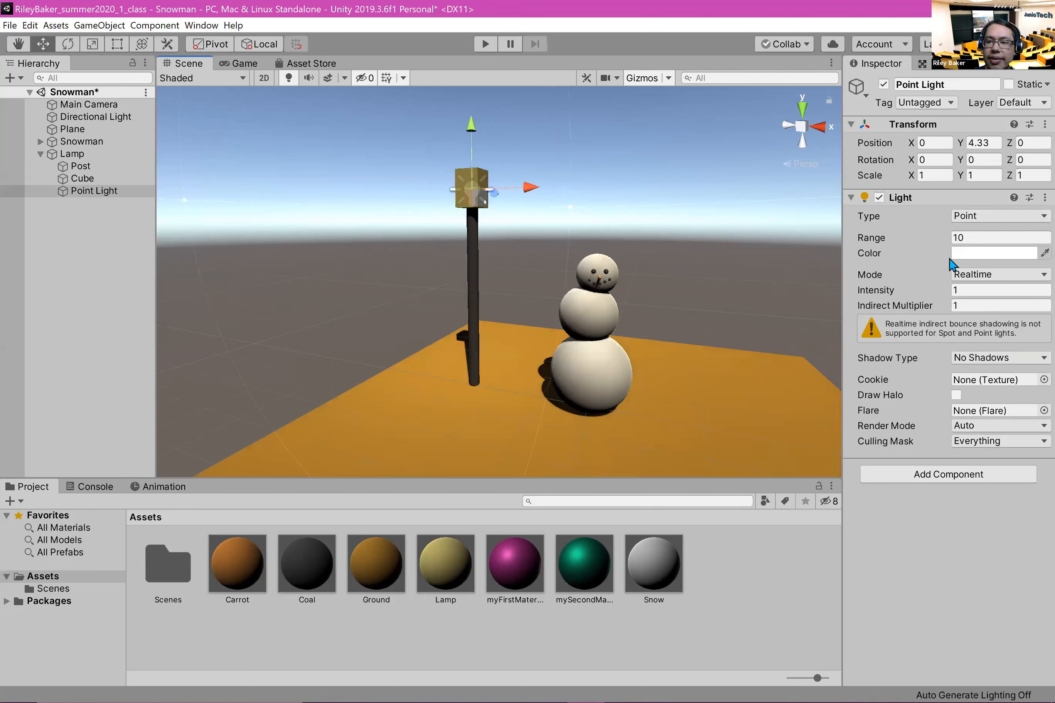
Step: Set the point light's range to about 18.21 and its color to a muted yellow with hue 47, saturation 56 and value 78
{"action": "left_click_drag", "start_coordinate": [871, 237], "coordinate": [907, 237]}
{"action": "mouse_move", "coordinate": [35, 257]}
{"action": "left_mouse_down"}
{"action": "mouse_move", "coordinate": [54, 258]}
{"action": "mouse_move", "coordinate": [31, 252]}
{"action": "left_mouse_up"}
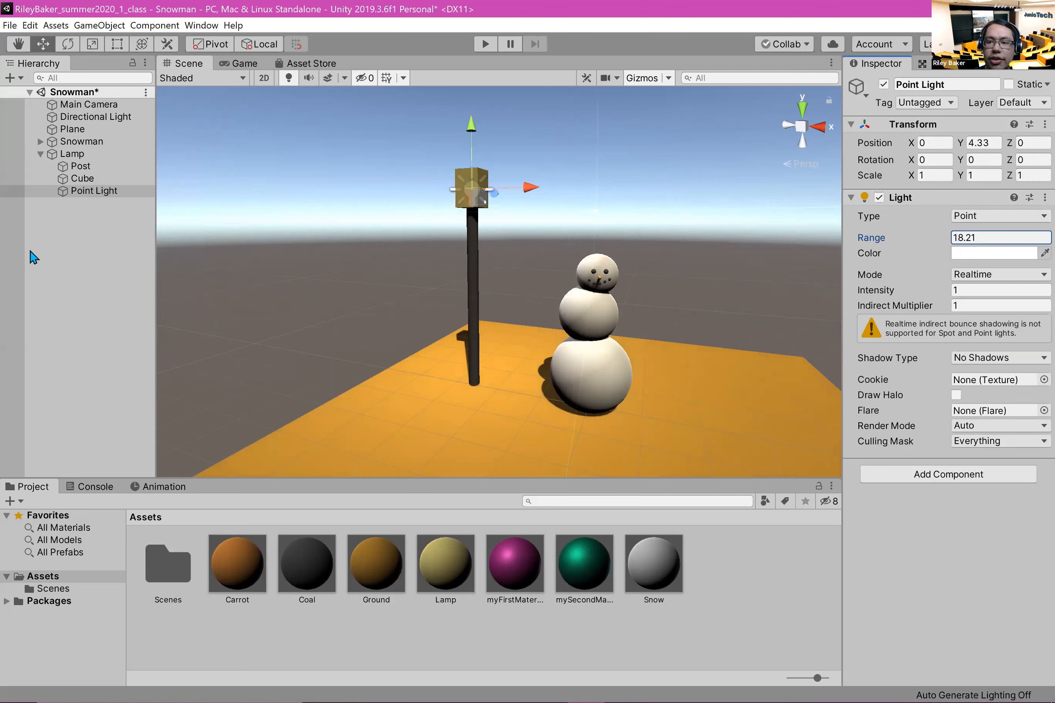
{"action": "left_click", "coordinate": [998, 257]}
{"action": "left_click", "coordinate": [167, 112]}
{"action": "left_click", "coordinate": [127, 124]}
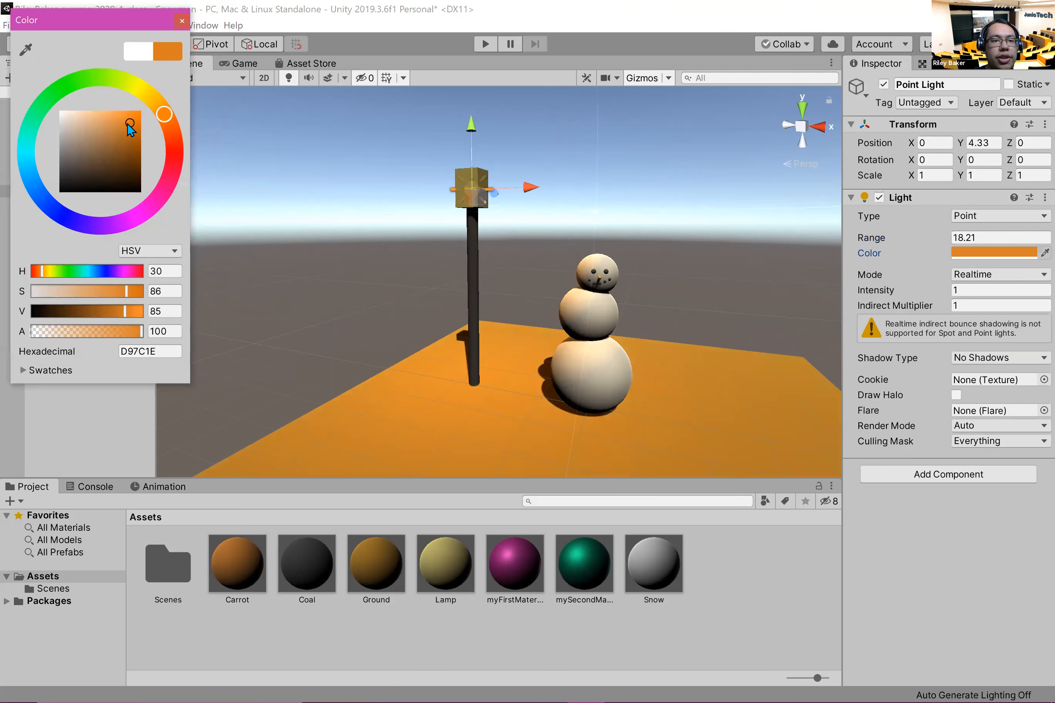
{"action": "mouse_move", "coordinate": [125, 126]}
{"action": "left_mouse_down"}
{"action": "mouse_move", "coordinate": [93, 135]}
{"action": "mouse_move", "coordinate": [97, 115]}
{"action": "left_mouse_up"}
{"action": "left_click_drag", "start_coordinate": [180, 114], "coordinate": [151, 97]}
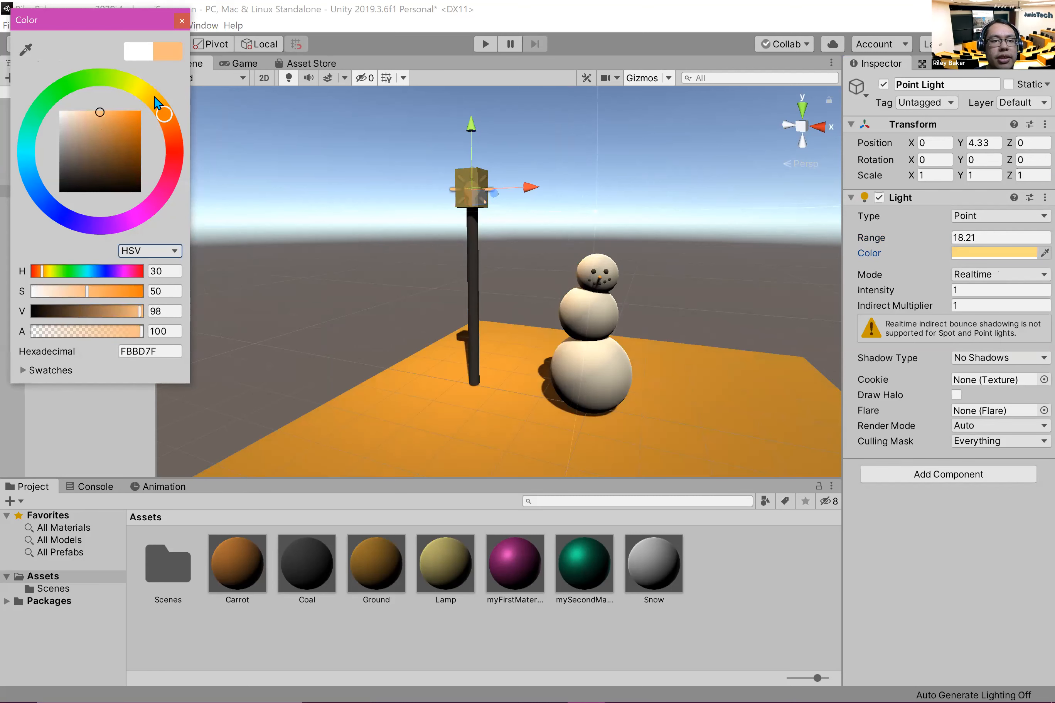
{"action": "left_click", "coordinate": [106, 133]}
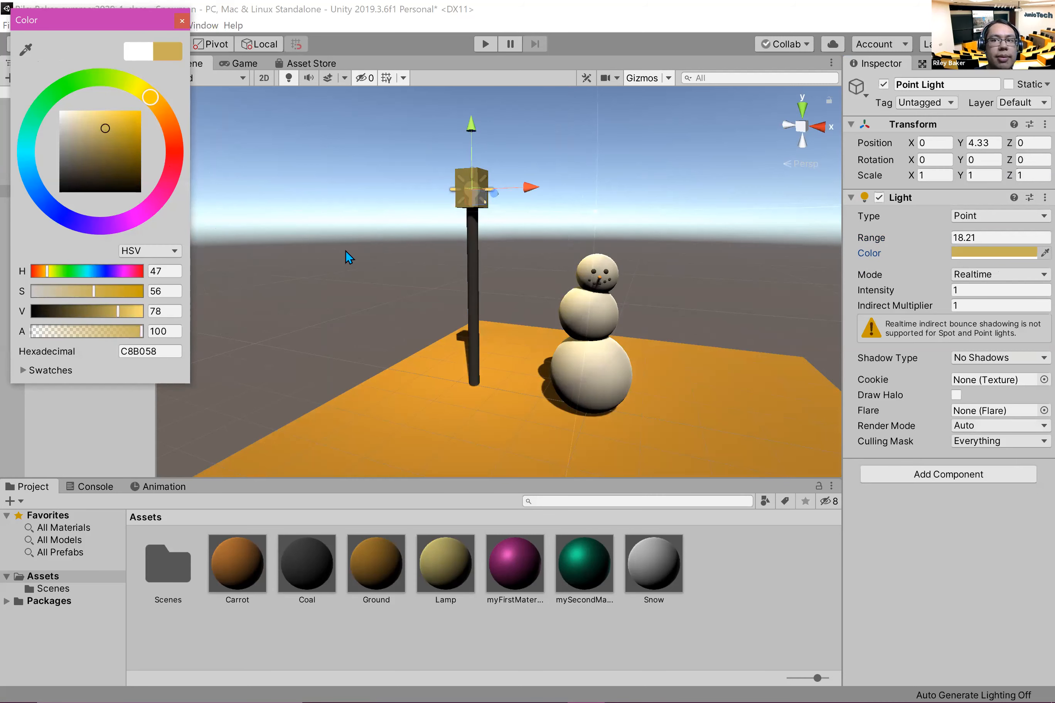
{"action": "left_click", "coordinate": [182, 21]}
Step: Rotate the Directional Light to about X -13.75, Y -56.73, Z -111.14 for a night-time scene
{"action": "left_click", "coordinate": [95, 117]}
{"action": "scroll", "coordinate": [426, 281], "scroll_direction": "down", "scroll_amount": 5}
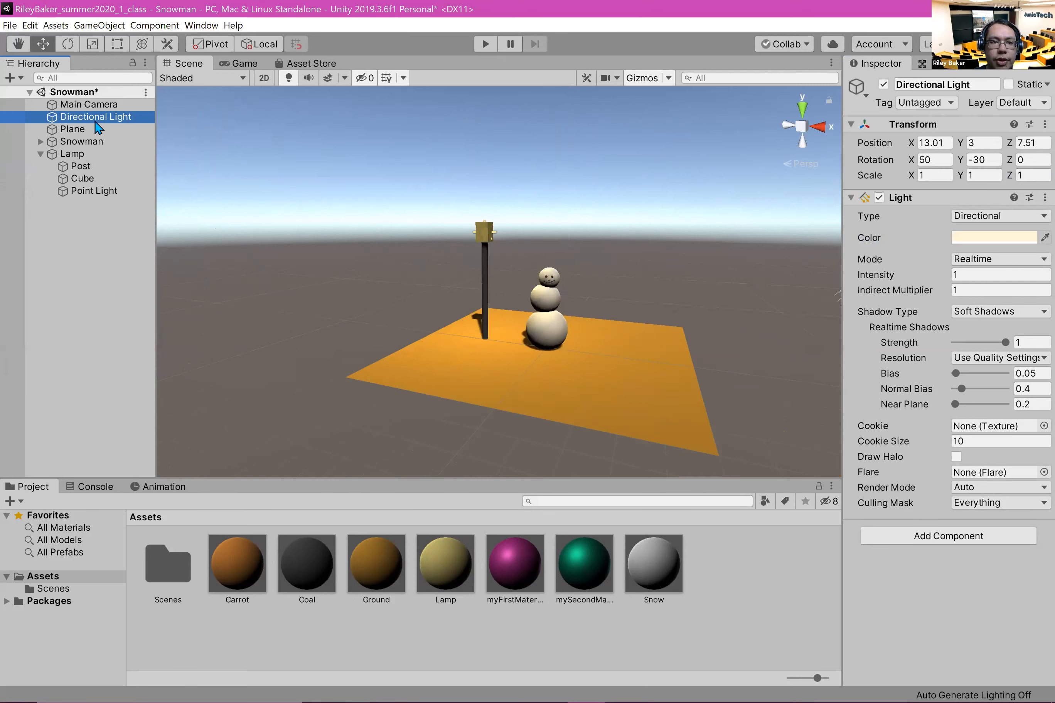
{"action": "left_click_drag", "start_coordinate": [745, 200], "coordinate": [604, 223]}
{"action": "middle_click_drag", "start_coordinate": [692, 206], "coordinate": [504, 193]}
{"action": "left_click", "coordinate": [105, 119]}
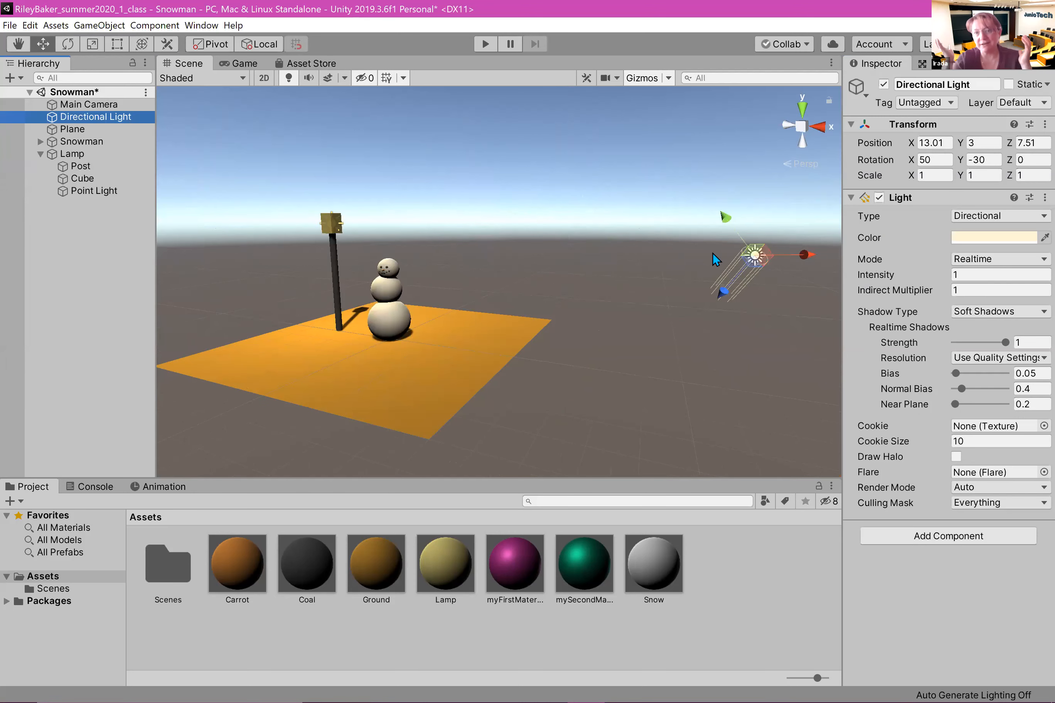
{"action": "left_click", "coordinate": [92, 43]}
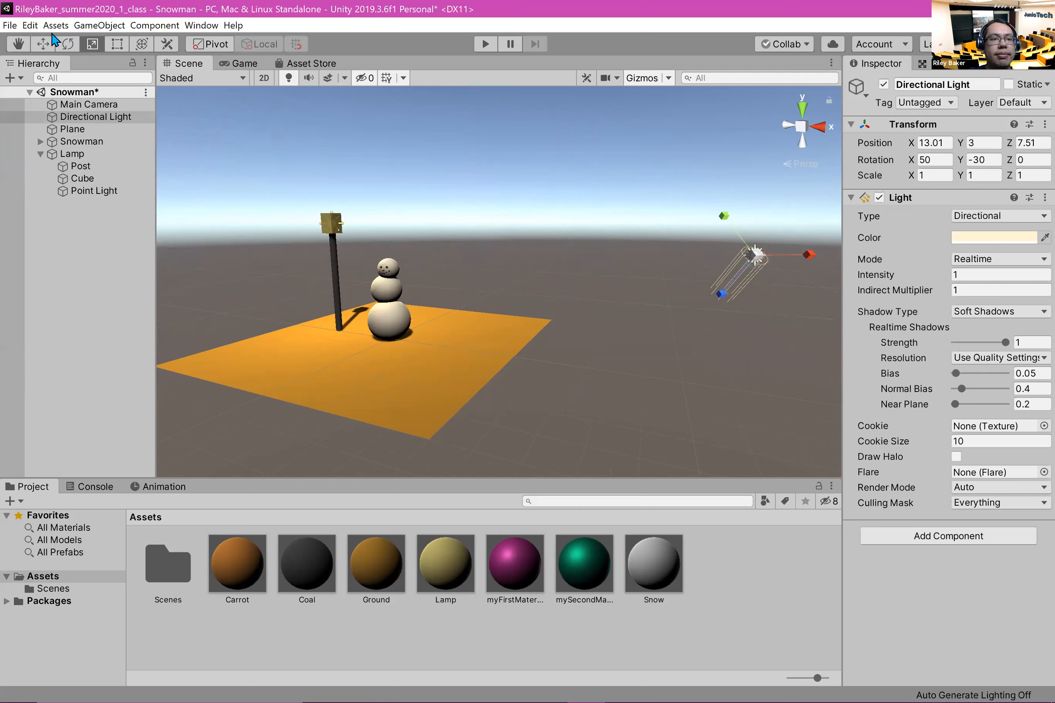
{"action": "left_click", "coordinate": [73, 45]}
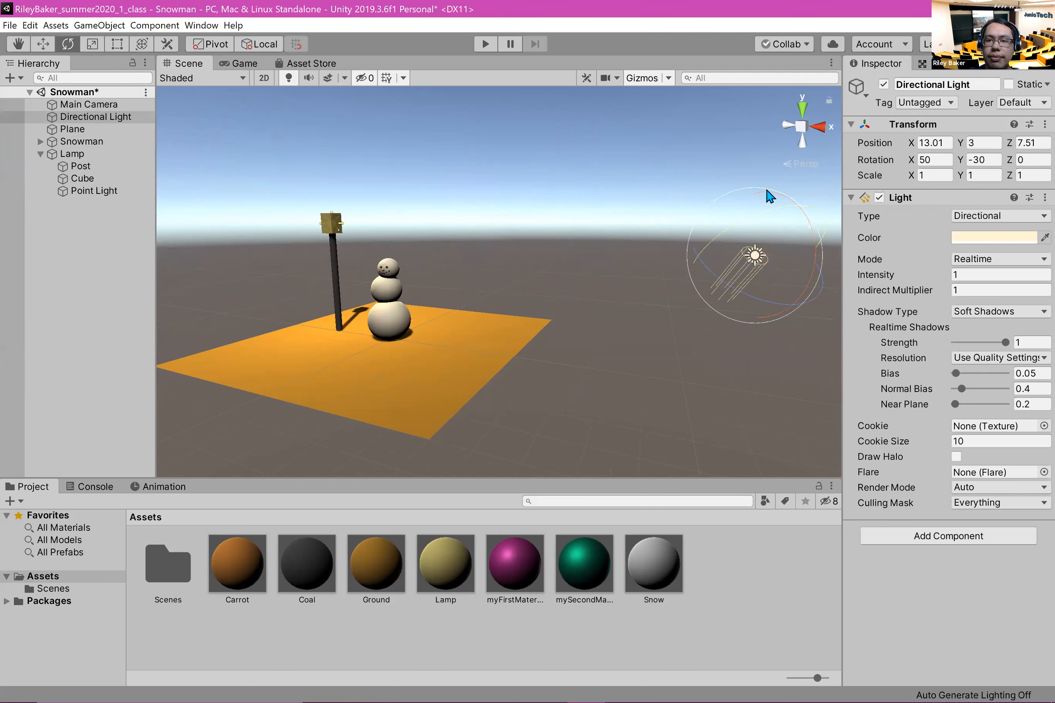
{"action": "mouse_move", "coordinate": [793, 218]}
{"action": "left_mouse_down"}
{"action": "mouse_move", "coordinate": [862, 424]}
{"action": "mouse_move", "coordinate": [855, 522]}
{"action": "mouse_move", "coordinate": [838, 351]}
{"action": "mouse_move", "coordinate": [826, 564]}
{"action": "mouse_move", "coordinate": [810, 254]}
{"action": "mouse_move", "coordinate": [808, 276]}
{"action": "left_mouse_up"}
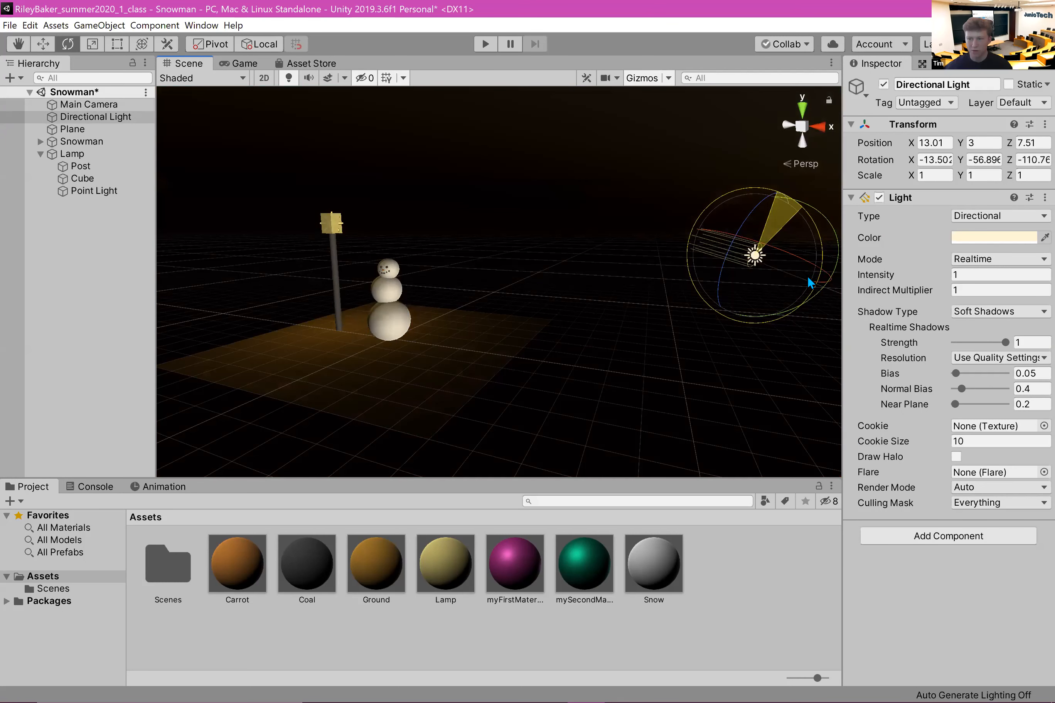
Step: Save the Snowman scene
{"action": "middle_click_drag", "start_coordinate": [450, 228], "coordinate": [446, 165]}
{"action": "scroll", "coordinate": [491, 276], "scroll_direction": "up", "scroll_amount": 3}
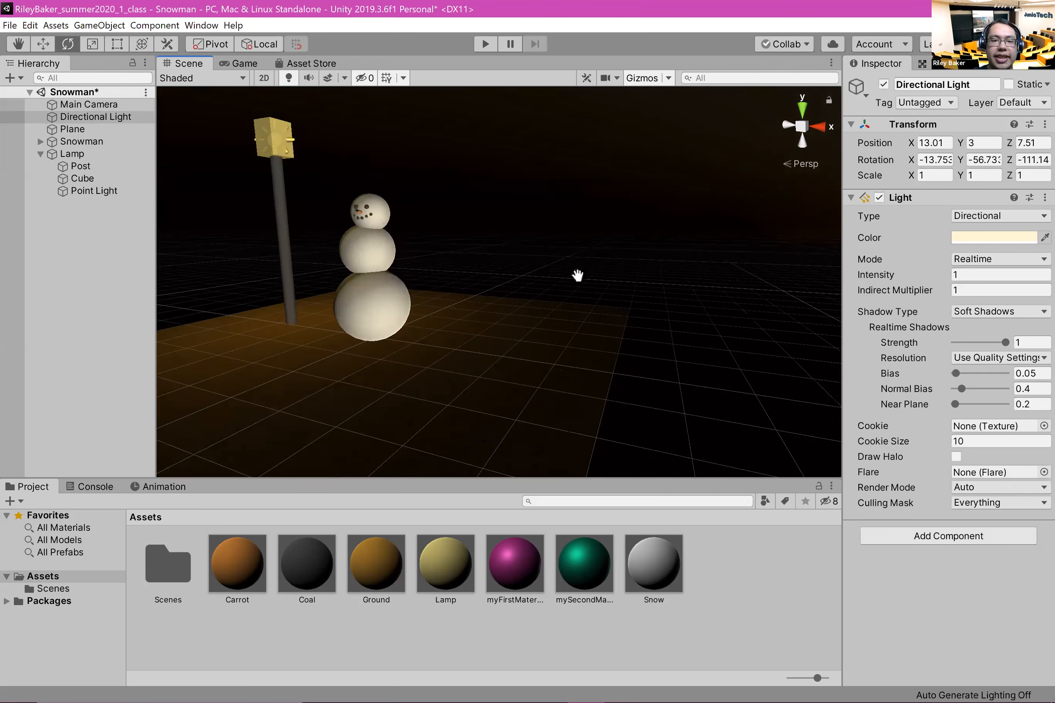
{"action": "middle_click_drag", "start_coordinate": [572, 278], "coordinate": [621, 294]}
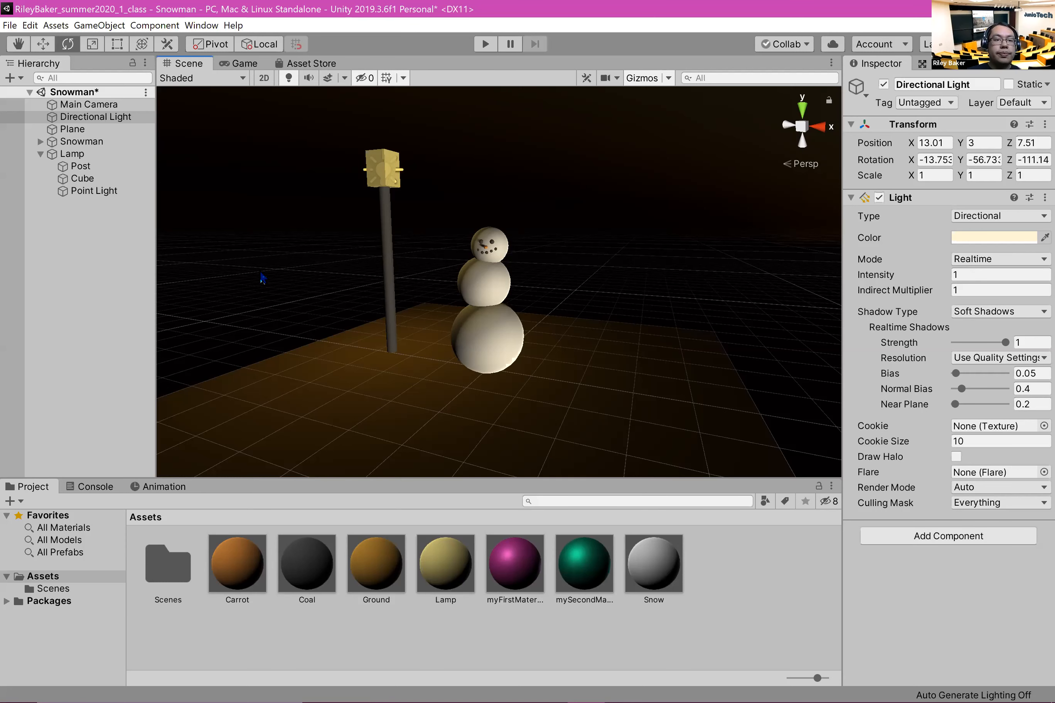
{"action": "left_click", "coordinate": [5, 25]}
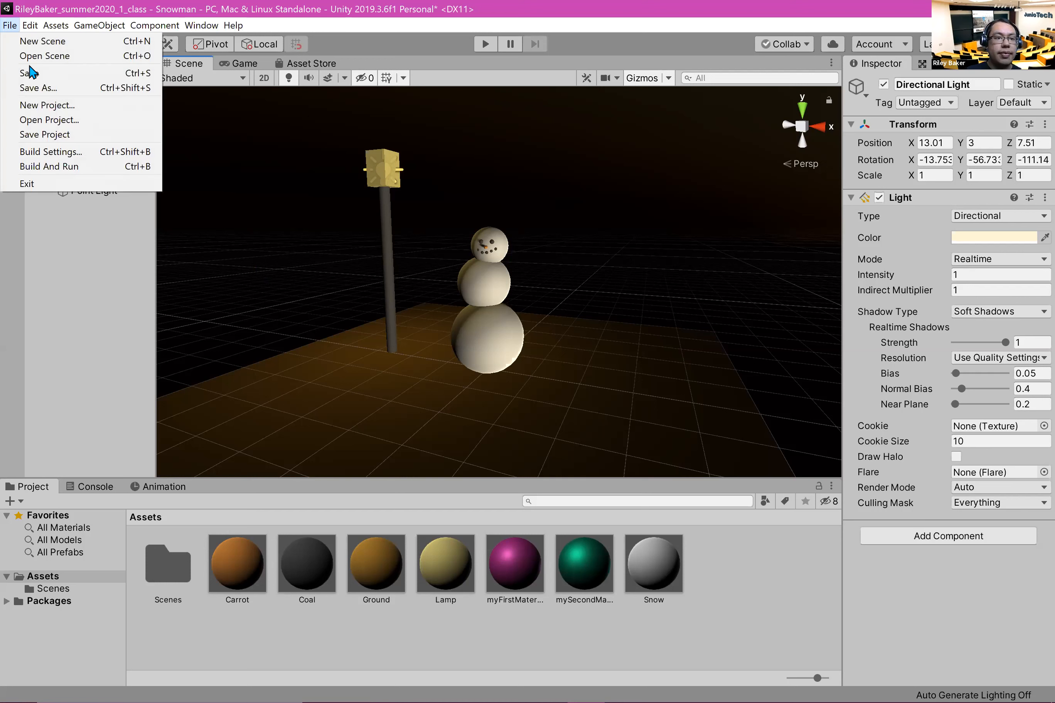
{"action": "left_click", "coordinate": [27, 73]}
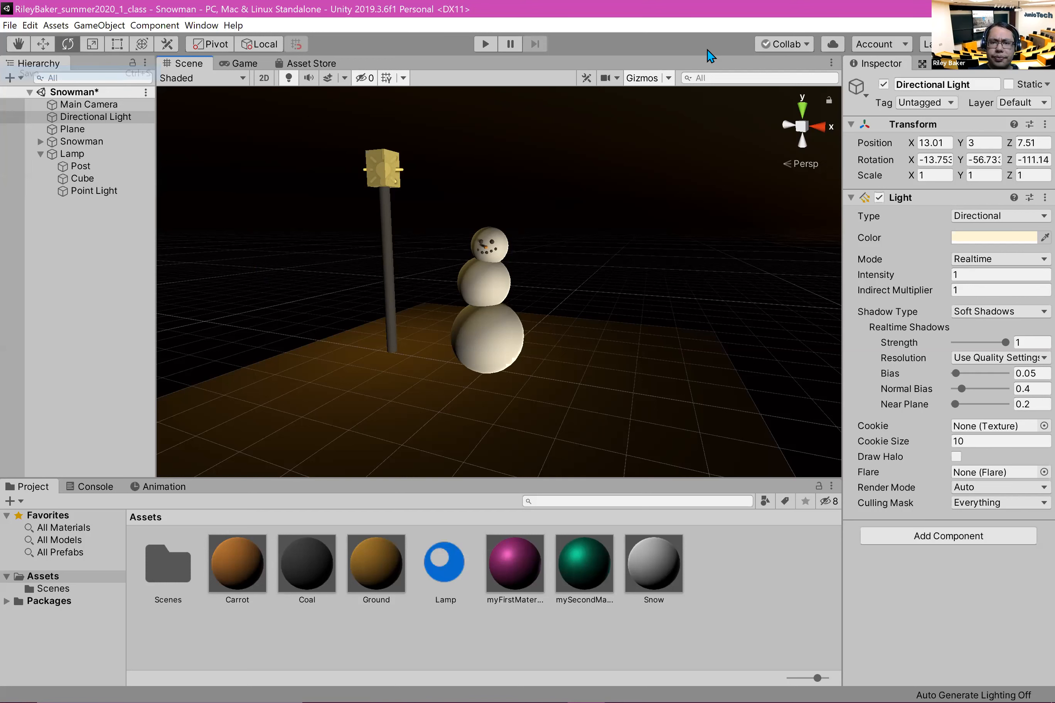
Step: Look at the SampleScene and Snowman files in the Scenes folder and return to the Assets folder
{"action": "double_click", "coordinate": [157, 571]}
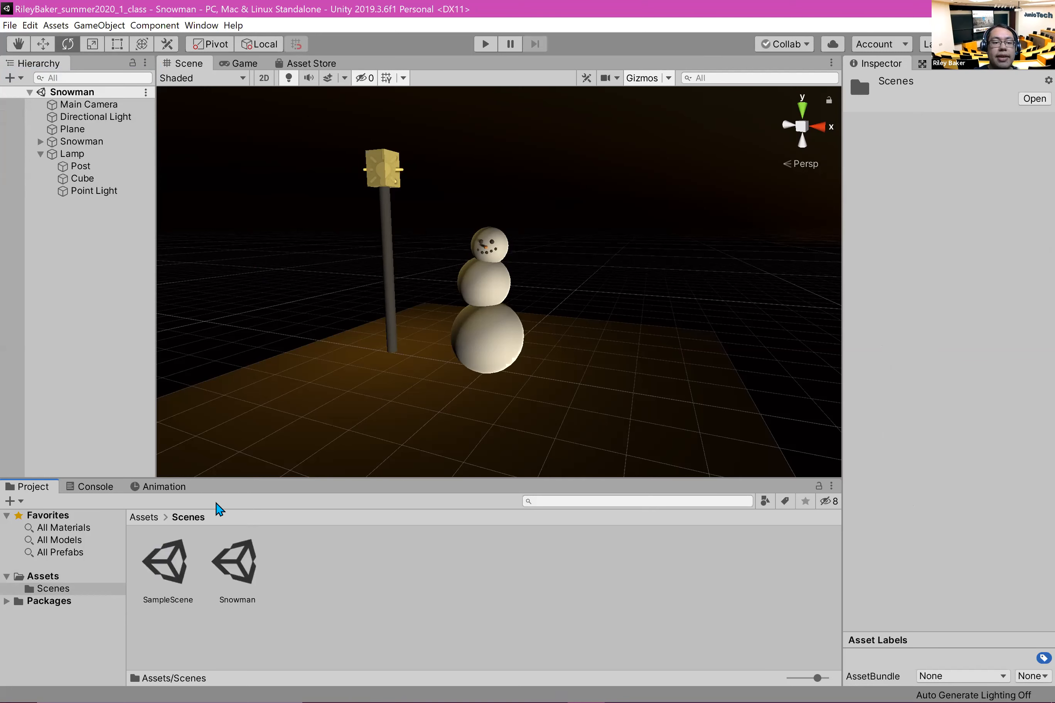
{"action": "left_click", "coordinate": [176, 570]}
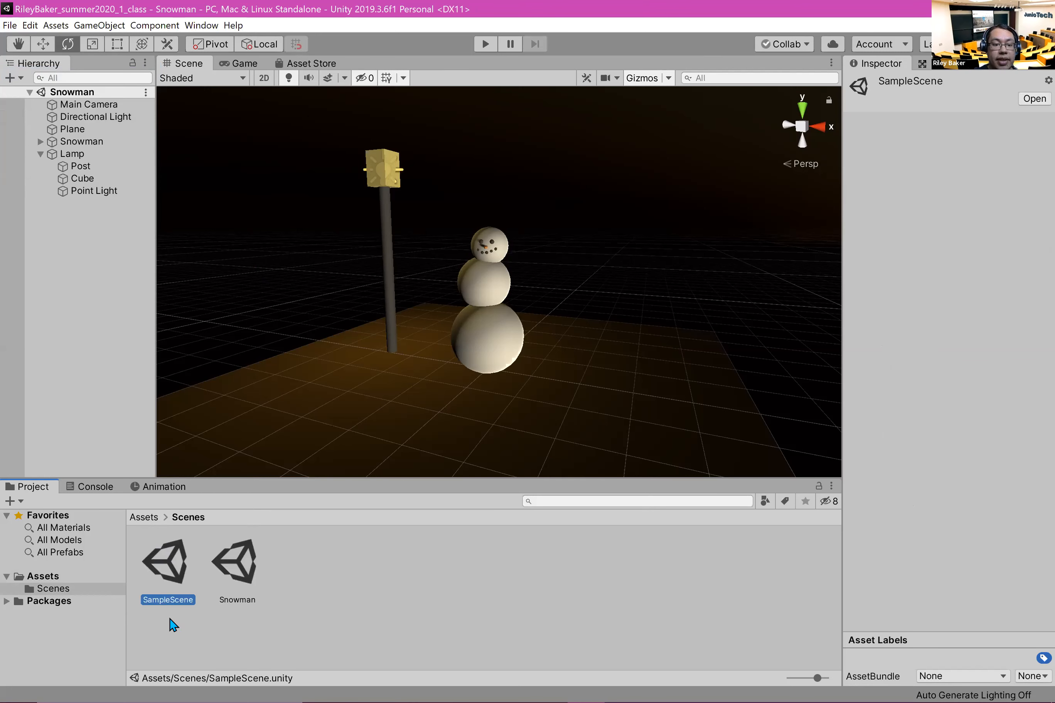
{"action": "left_click", "coordinate": [313, 582]}
{"action": "left_click", "coordinate": [250, 558]}
{"action": "left_click", "coordinate": [385, 574]}
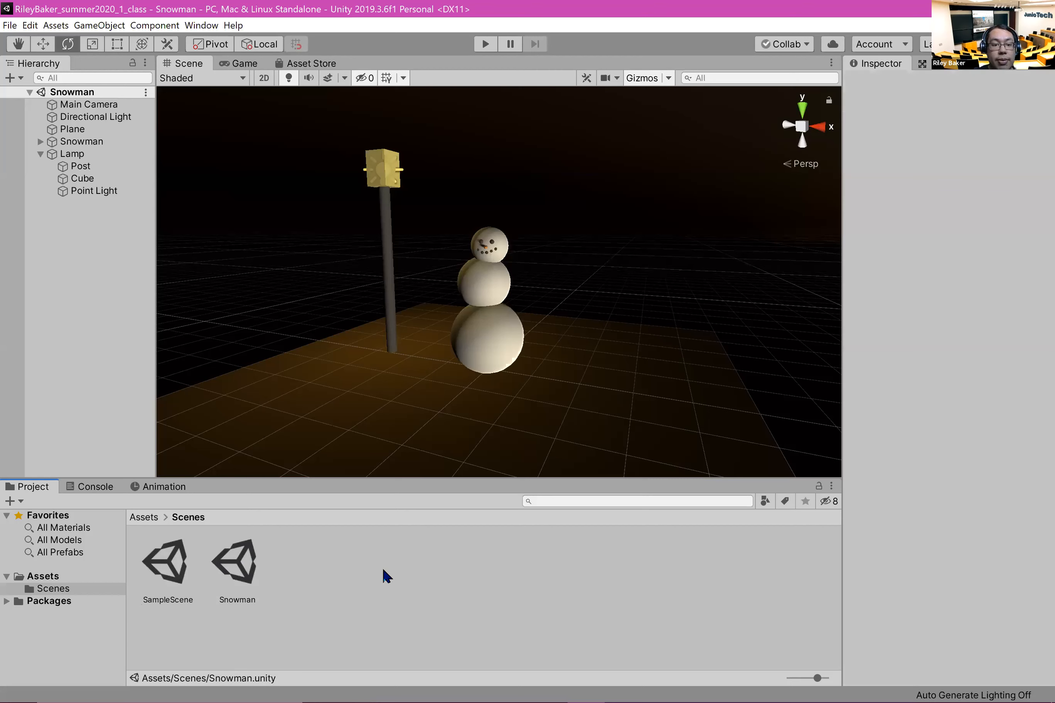
{"action": "left_click", "coordinate": [144, 518]}
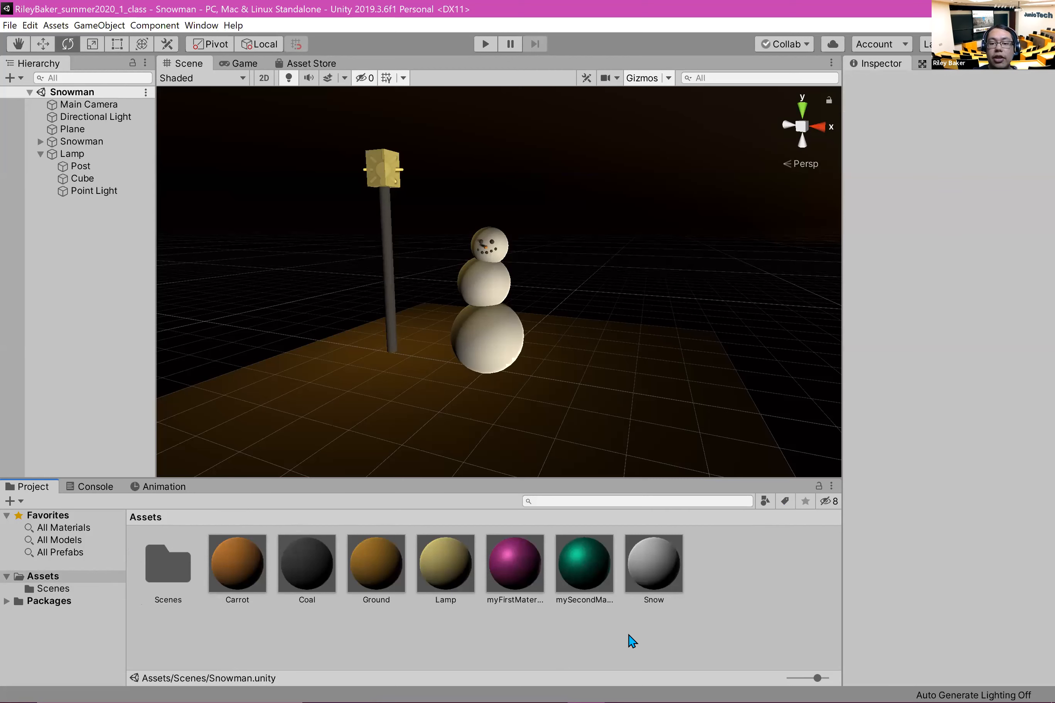
Step: Open SampleScene from the Scenes folder and switch back to the Snowman scene
{"action": "left_click", "coordinate": [145, 556]}
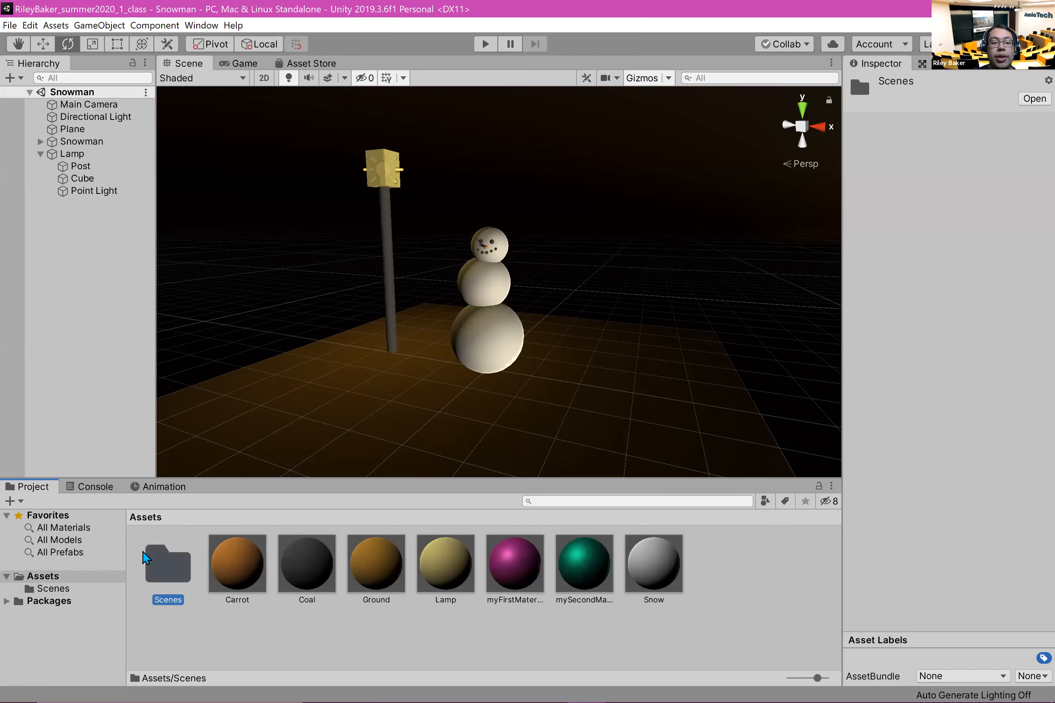
{"action": "double_click", "coordinate": [169, 567]}
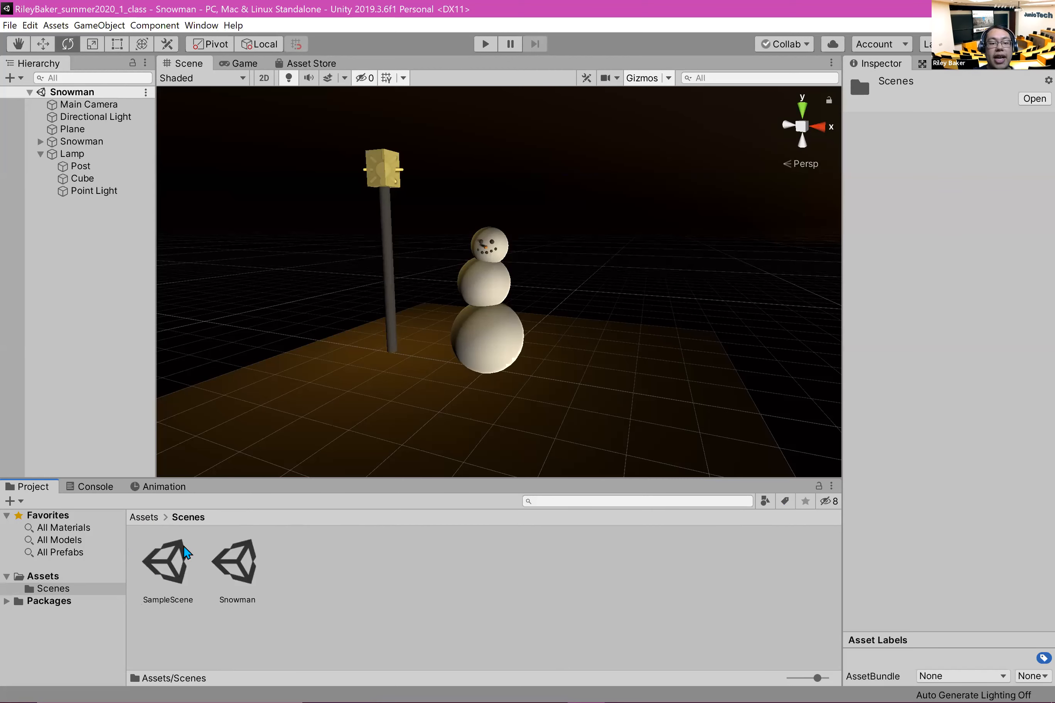
{"action": "left_click", "coordinate": [161, 570]}
{"action": "left_click", "coordinate": [227, 565]}
{"action": "double_click", "coordinate": [166, 569]}
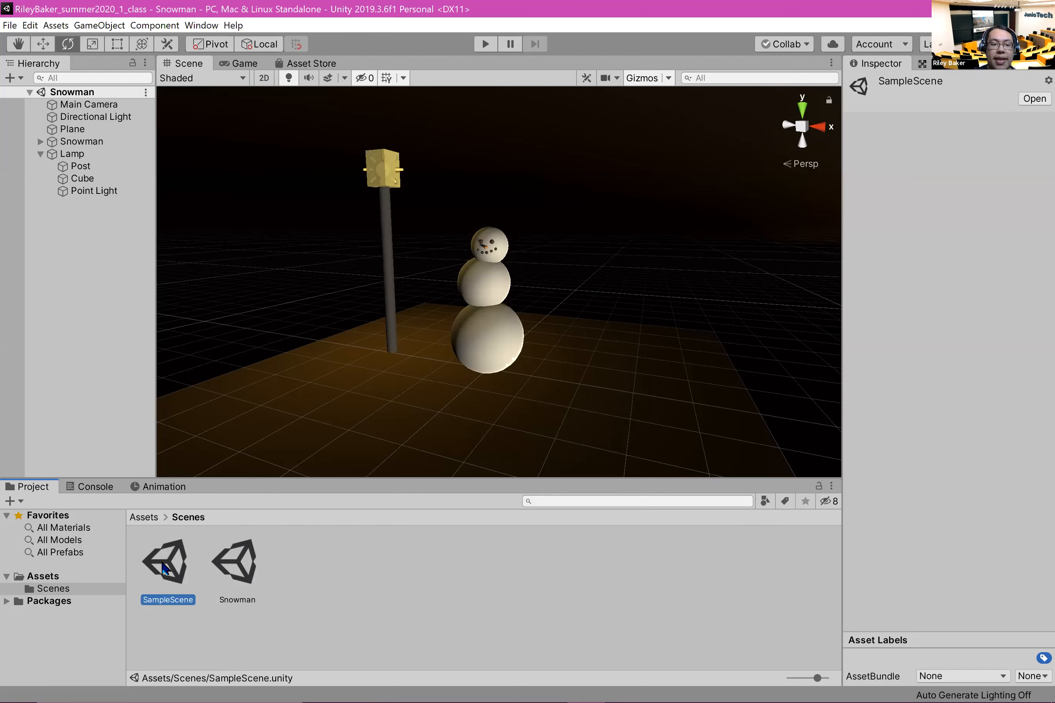
{"action": "double_click", "coordinate": [255, 557]}
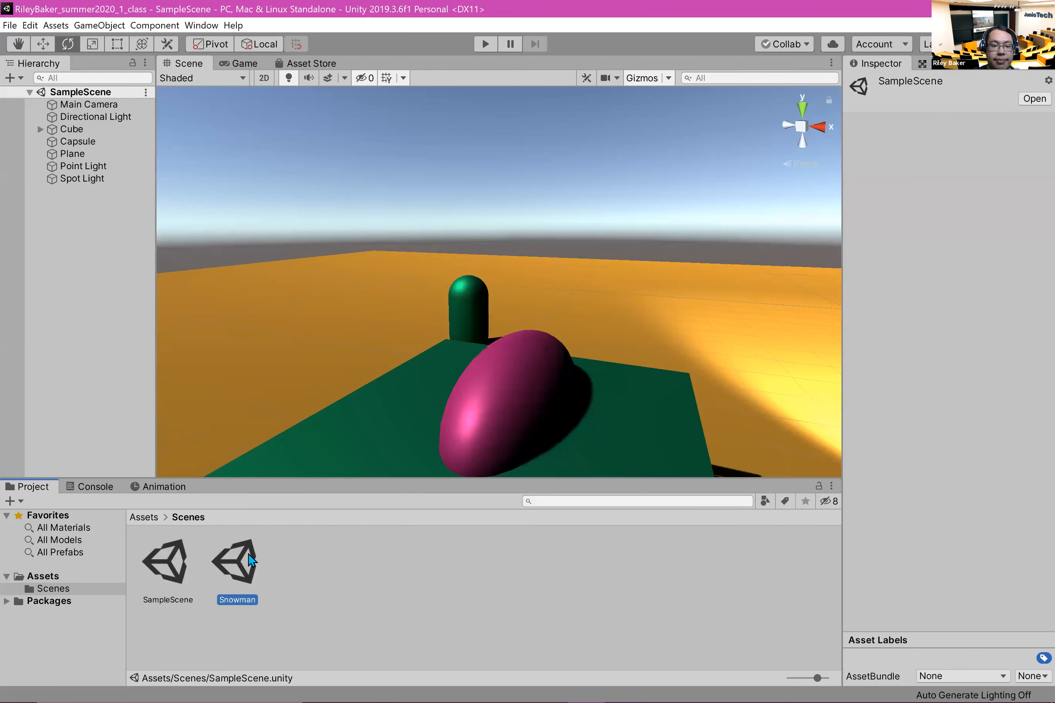